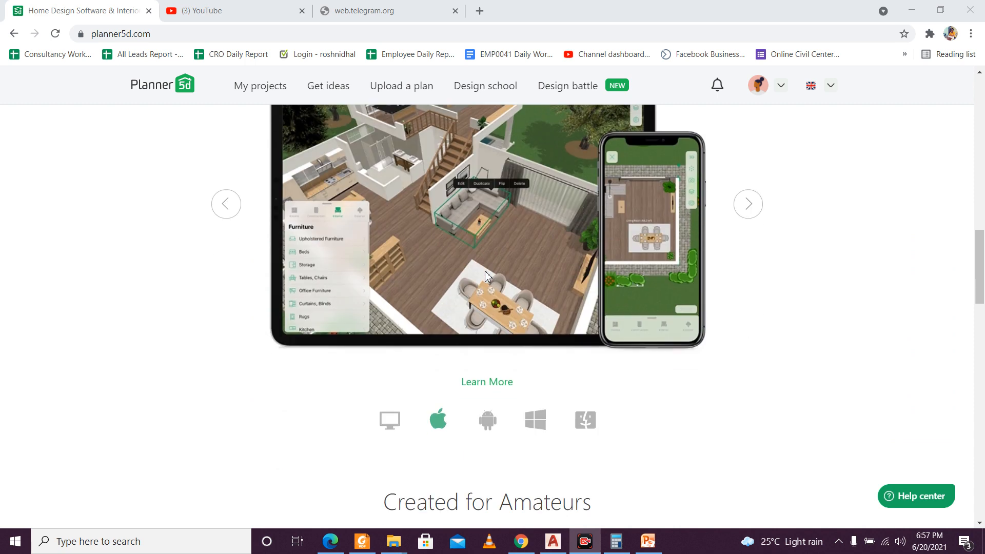
# Step: Look through the device previews in the home page's Create Anywhere, Anytime showcase
pyautogui.scroll(1, 743, 279)
pyautogui.click(748, 268)
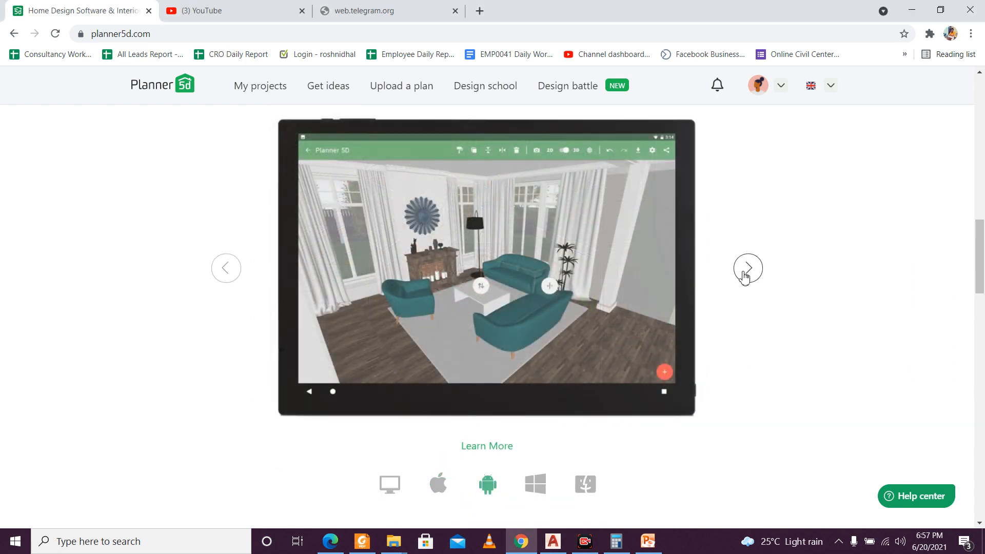
pyautogui.click(747, 268)
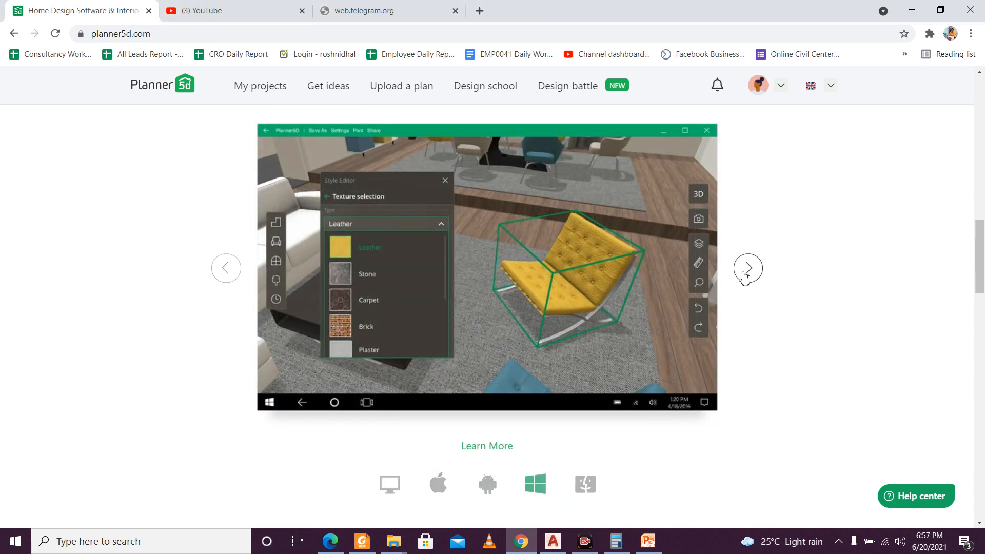
pyautogui.click(747, 267)
pyautogui.click(747, 268)
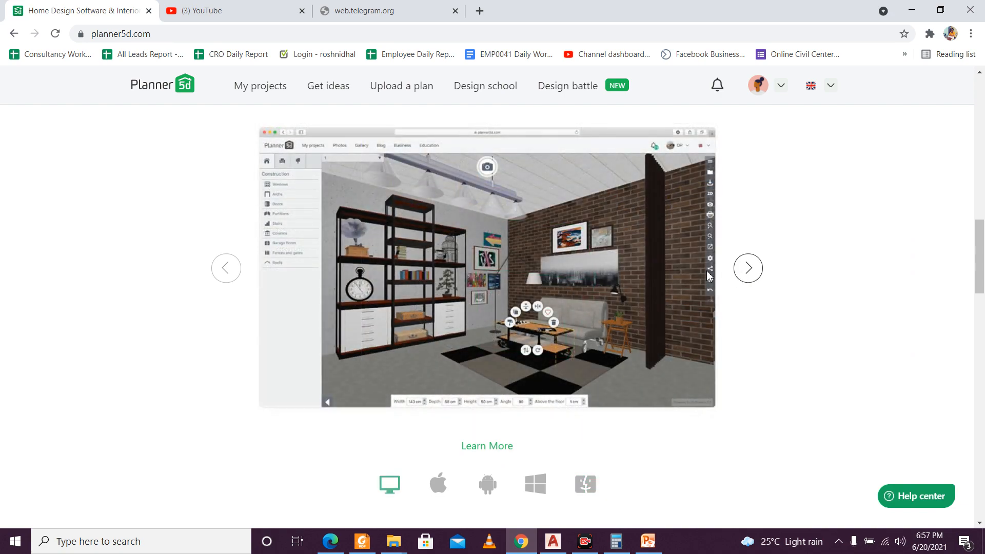
pyautogui.click(223, 272)
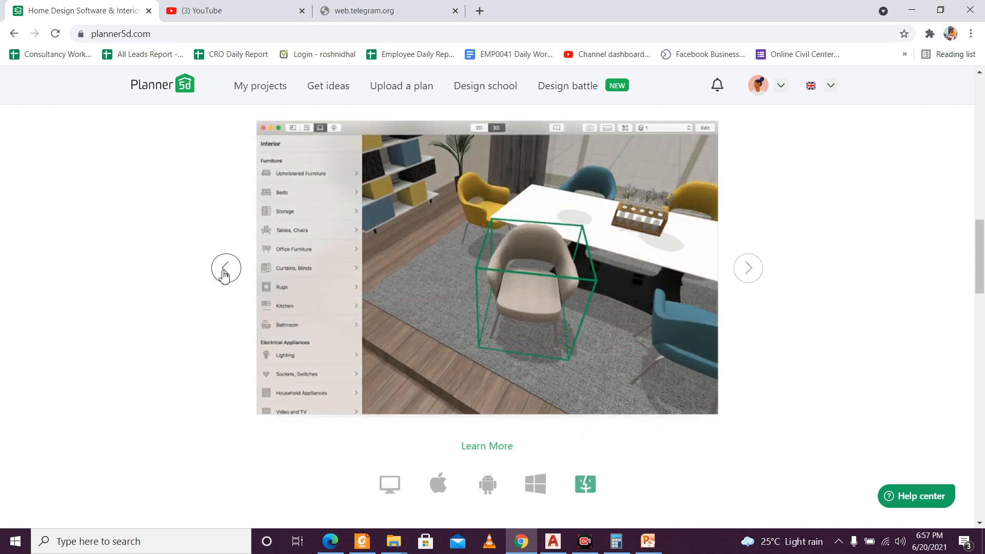
pyautogui.click(224, 273)
pyautogui.scroll(15, 172, 282)
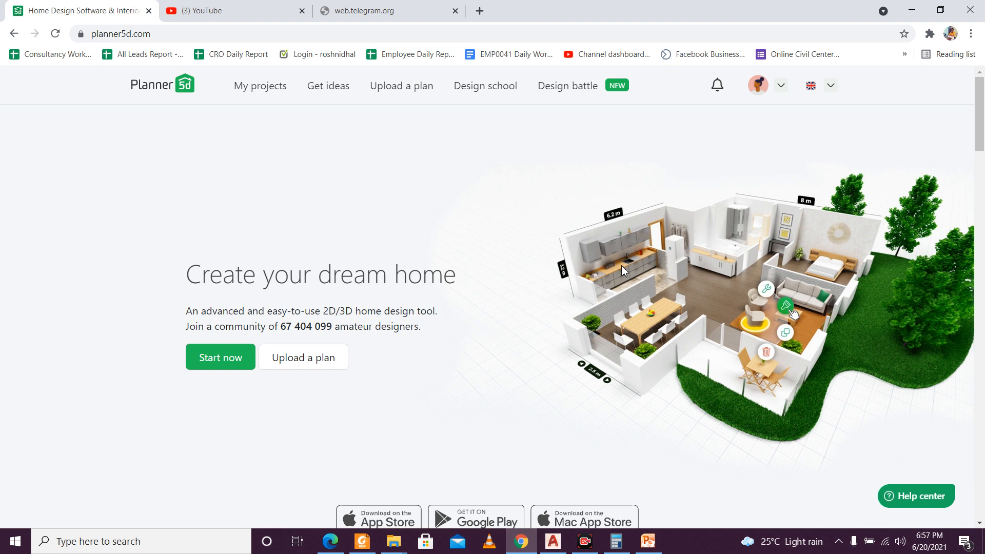
# Step: Skim the home page's sections on layout, furnishing, item editing and community features
pyautogui.moveTo(769, 95)
pyautogui.scroll(-1, 638, 140)
pyautogui.scroll(-15, 637, 140)
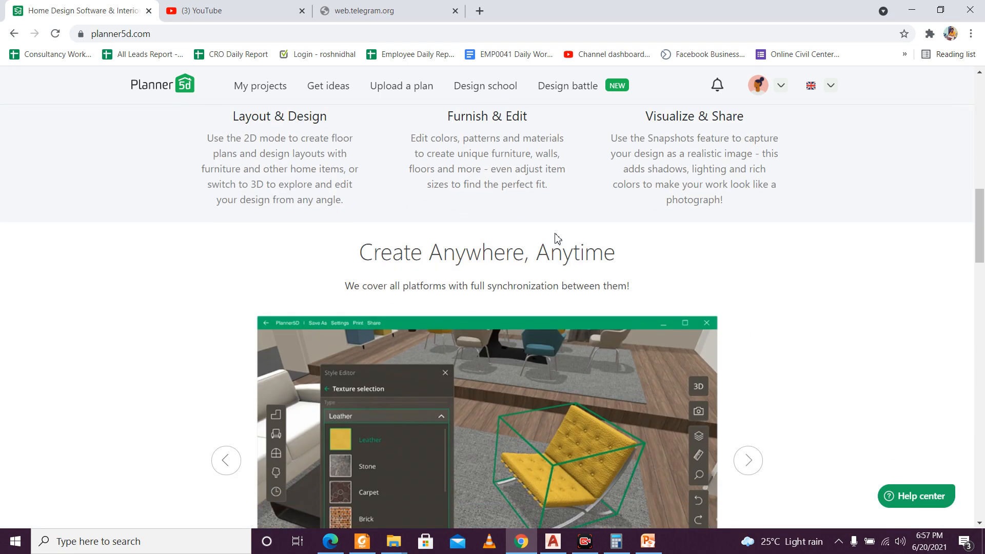
pyautogui.scroll(-5, 555, 234)
pyautogui.scroll(-7, 556, 235)
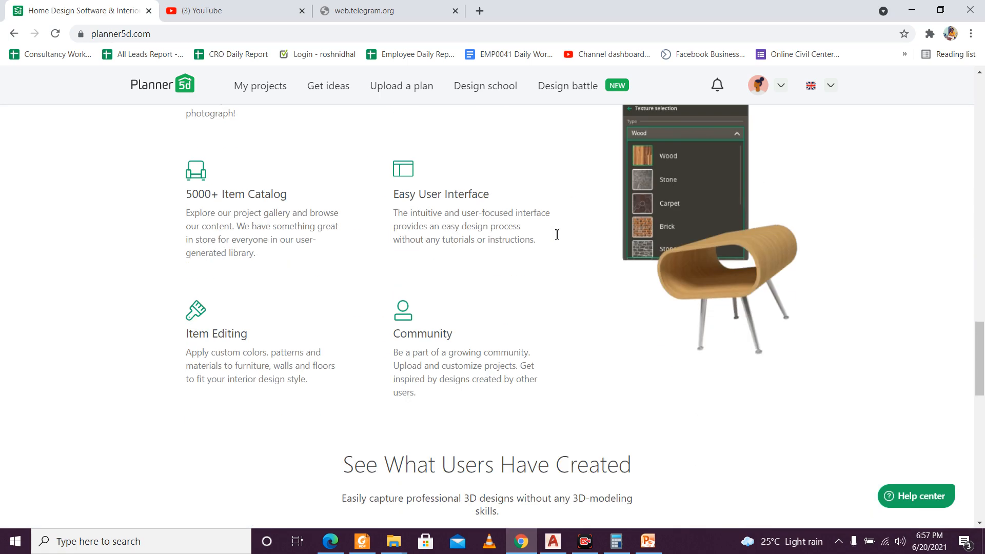
pyautogui.scroll(7, 556, 235)
pyautogui.scroll(15, 507, 236)
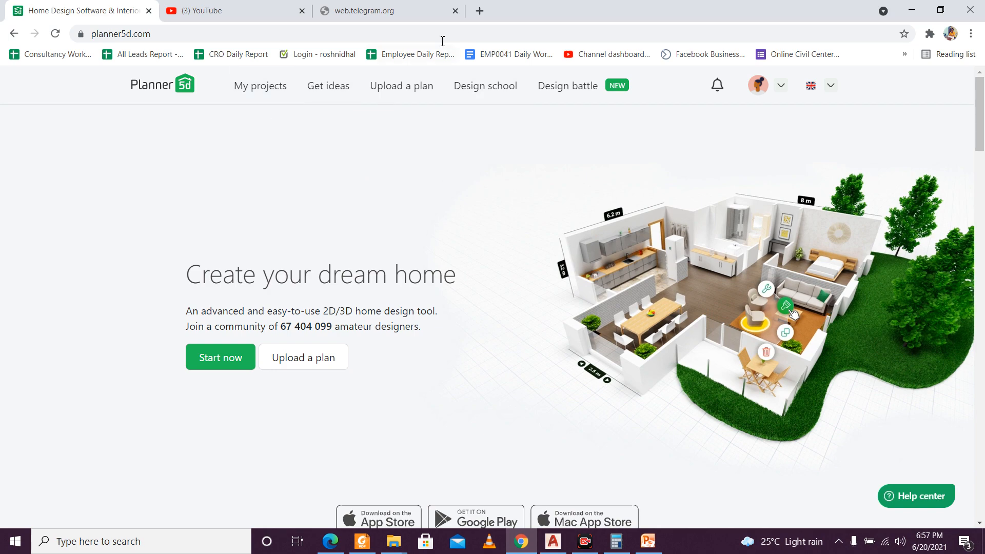
pyautogui.scroll(-15, 481, 171)
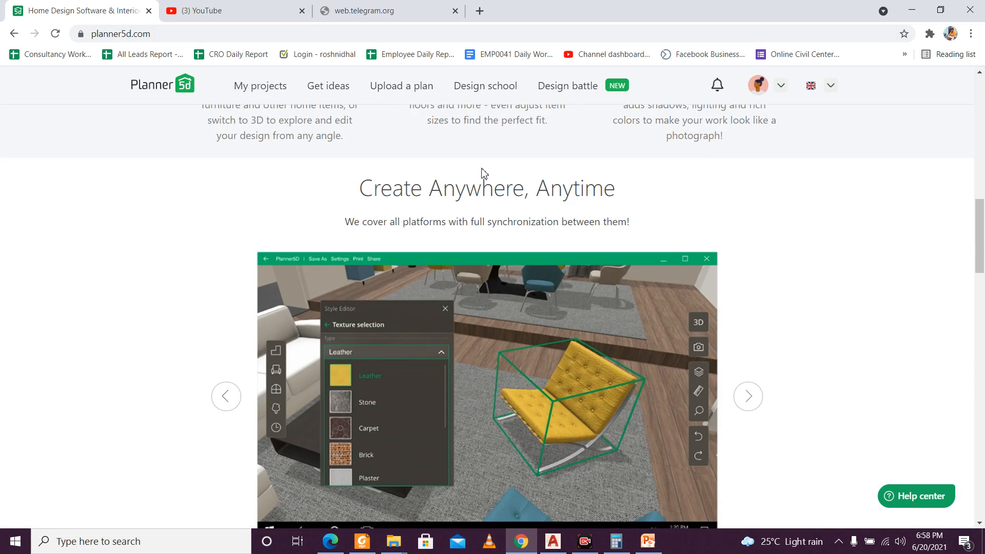
pyautogui.scroll(15, 198, 159)
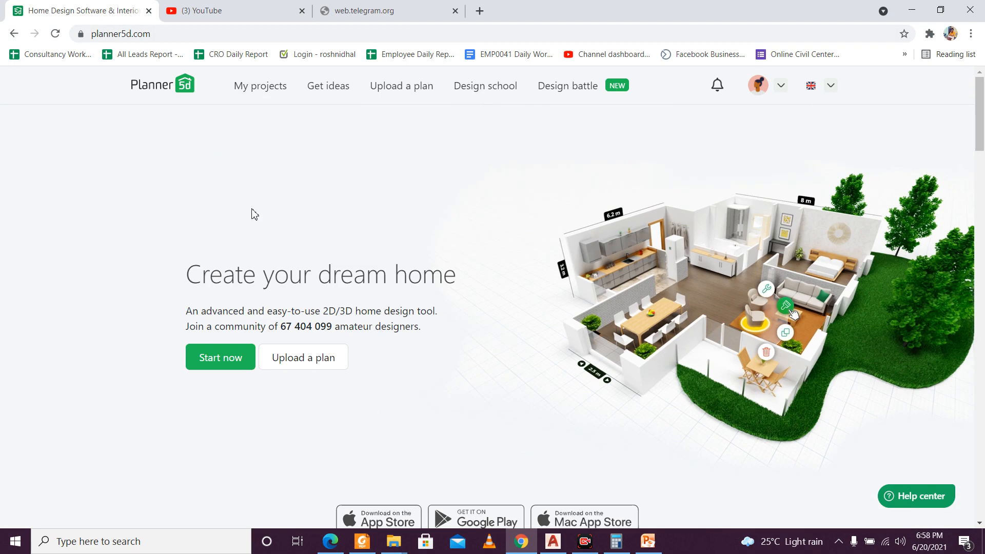
pyautogui.scroll(-3, 374, 323)
pyautogui.scroll(3, 442, 365)
# Step: Create a new project from scratch and dismiss the welcome guide
pyautogui.click(269, 92)
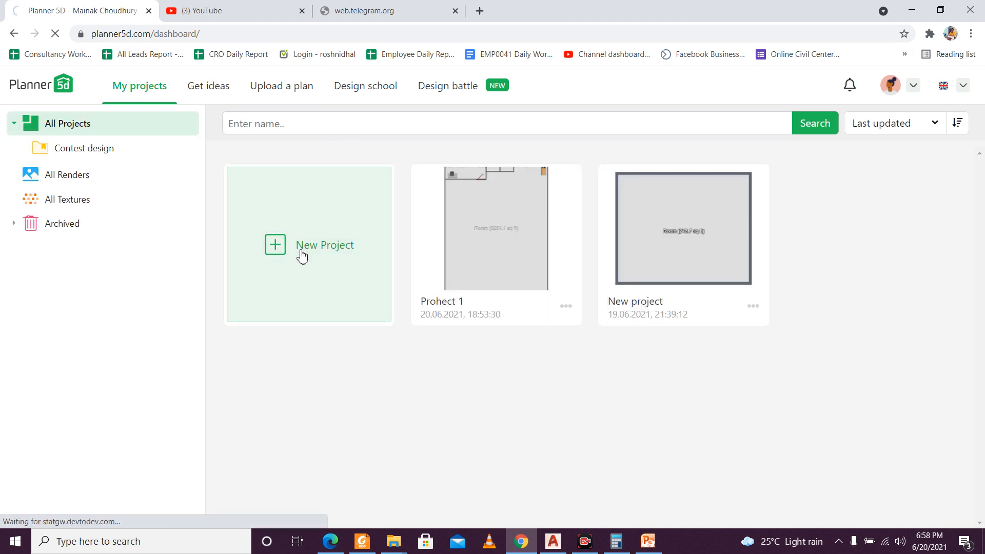
pyautogui.click(302, 257)
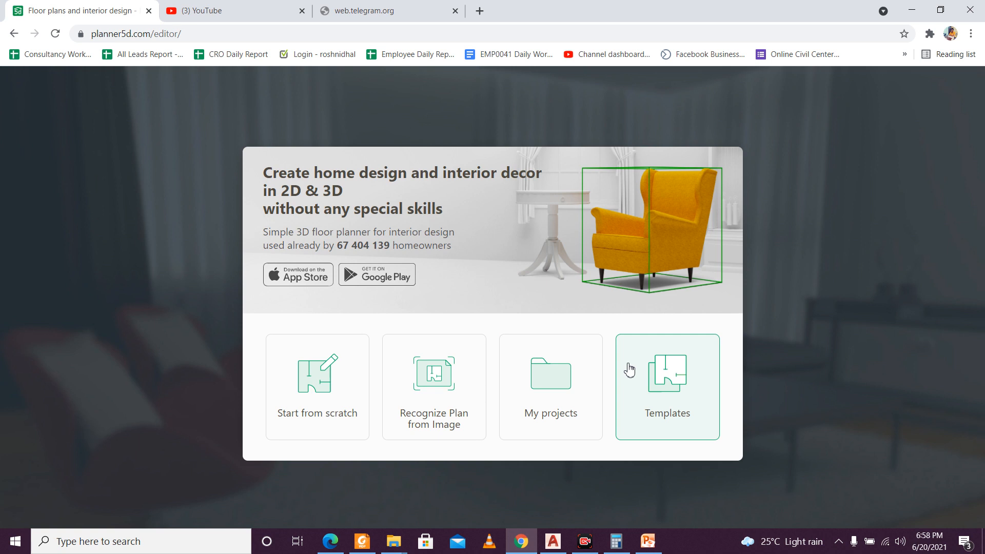
pyautogui.click(338, 403)
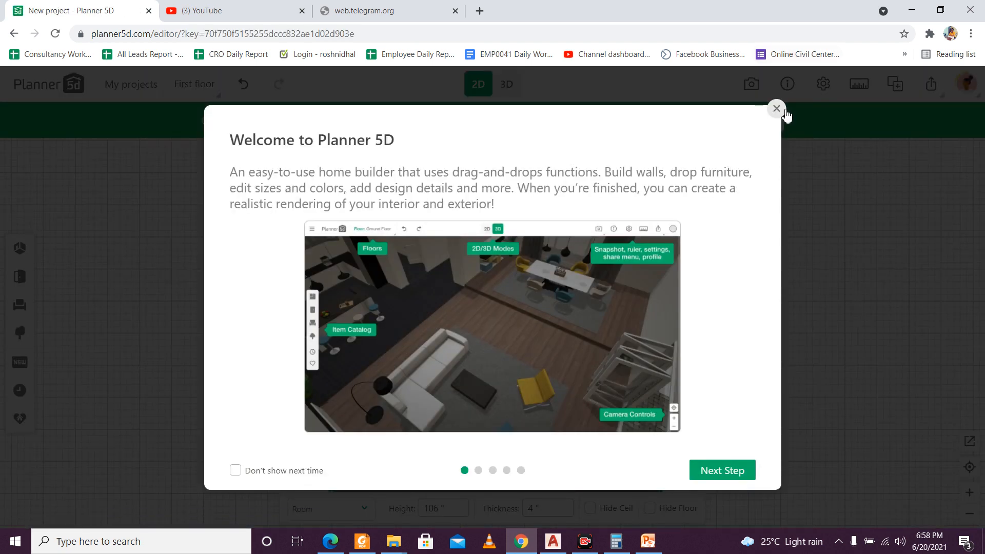
pyautogui.click(784, 110)
# Step: Examine the default room in the 2D plan, including its wall dimensions and the upper wall's length and thickness properties
pyautogui.scroll(-1, 445, 318)
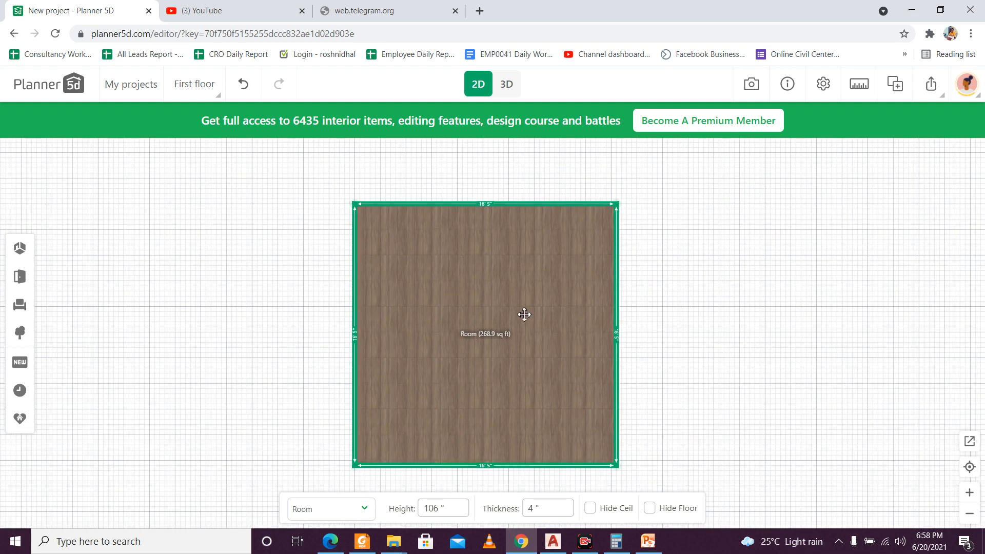
pyautogui.scroll(1, 524, 314)
pyautogui.scroll(-1, 524, 315)
pyautogui.scroll(3, 486, 200)
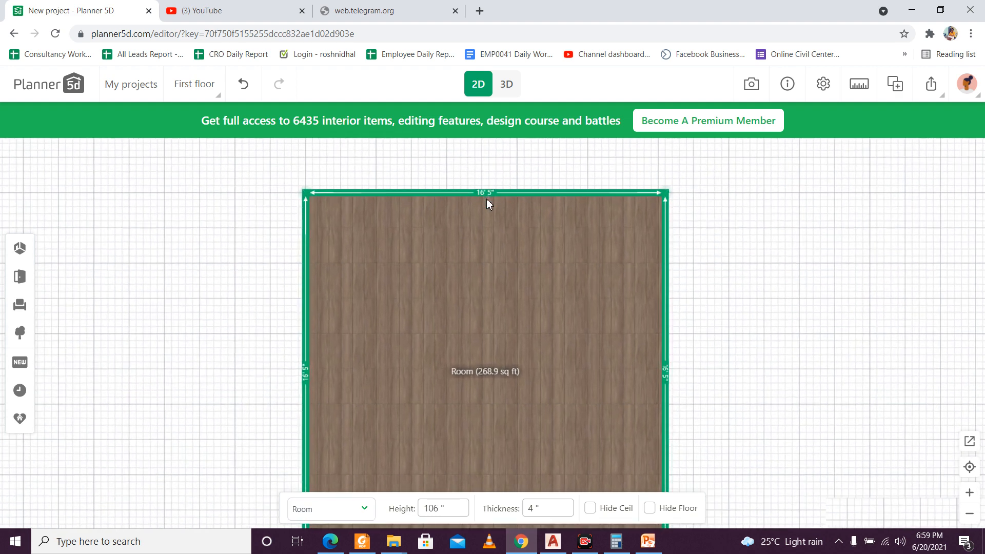
pyautogui.scroll(-6, 486, 200)
pyautogui.scroll(3, 484, 207)
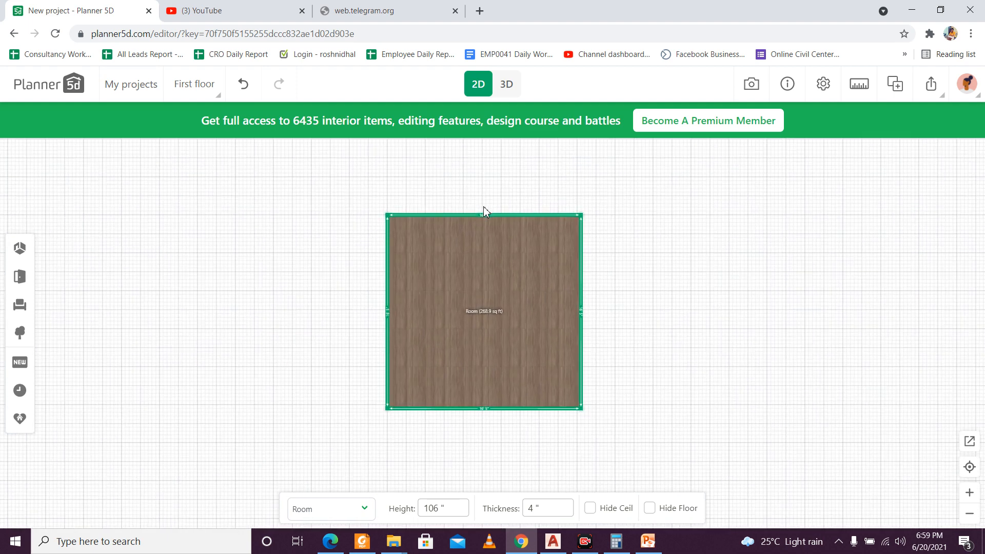
pyautogui.scroll(2, 537, 215)
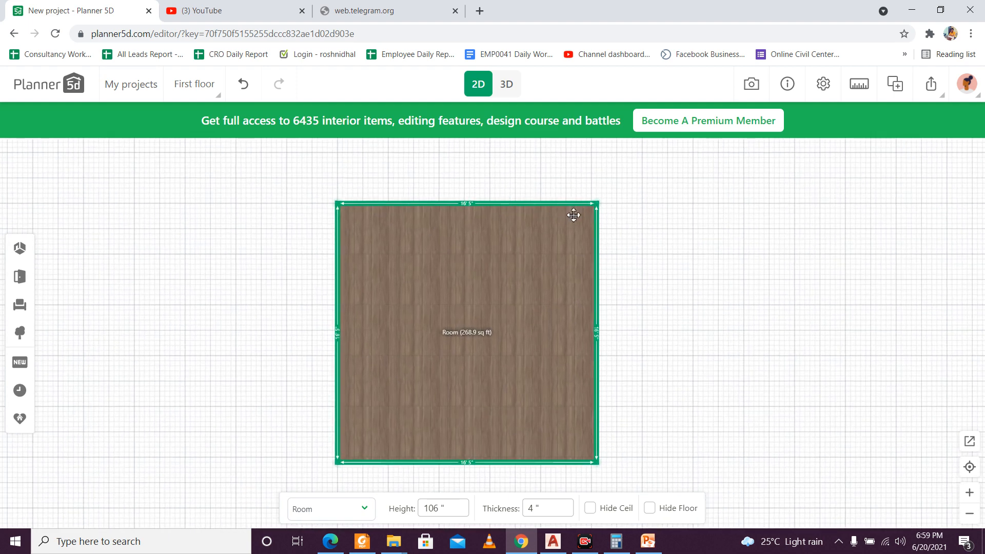
pyautogui.scroll(-1, 603, 224)
pyautogui.scroll(-1, 603, 219)
pyautogui.moveTo(655, 231); pyautogui.dragTo(622, 245)
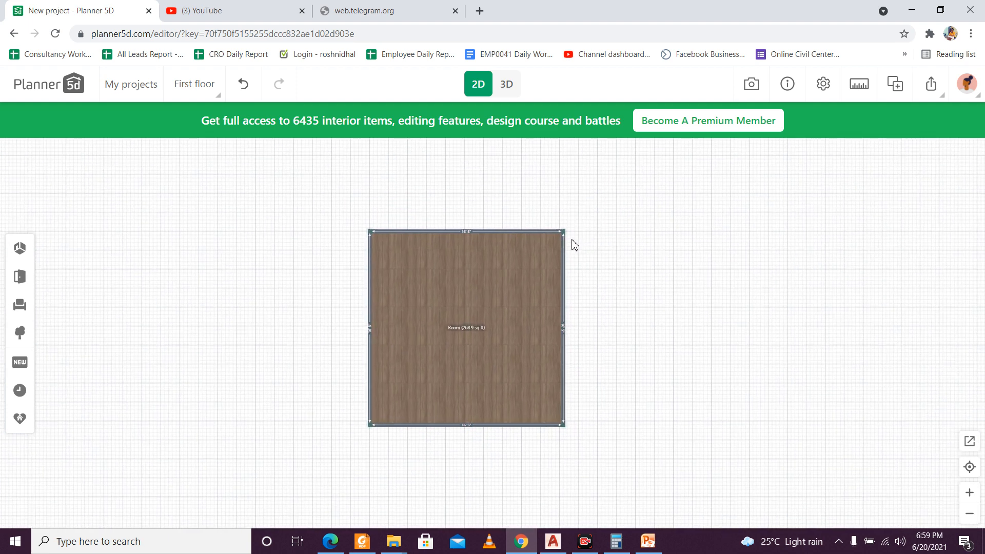
pyautogui.scroll(2, 570, 239)
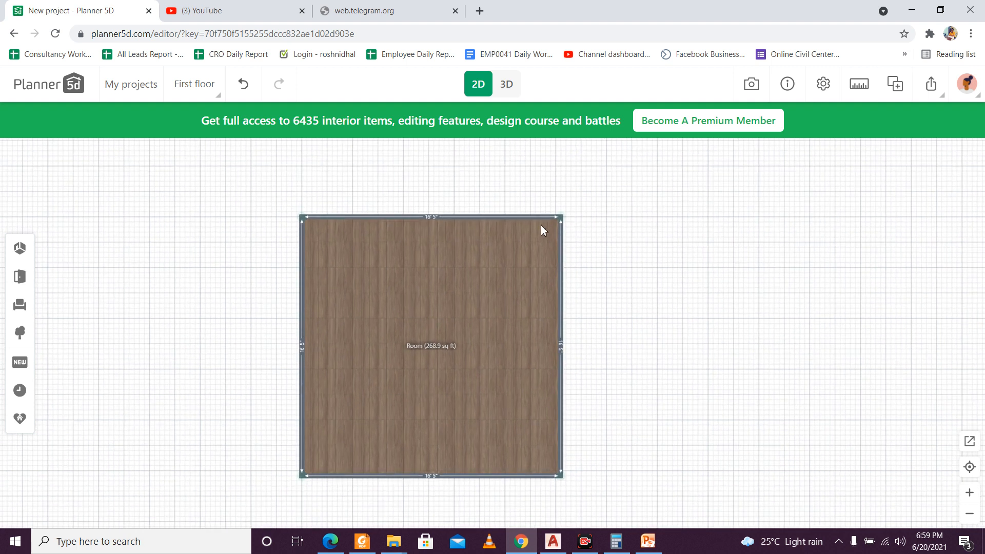
pyautogui.click(514, 216)
pyautogui.click(456, 254)
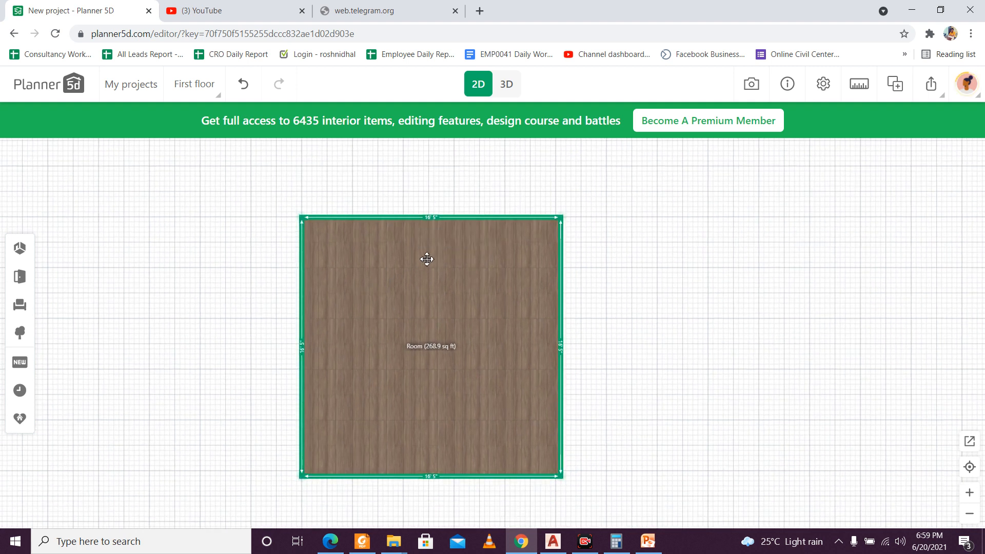
pyautogui.scroll(1, 419, 200)
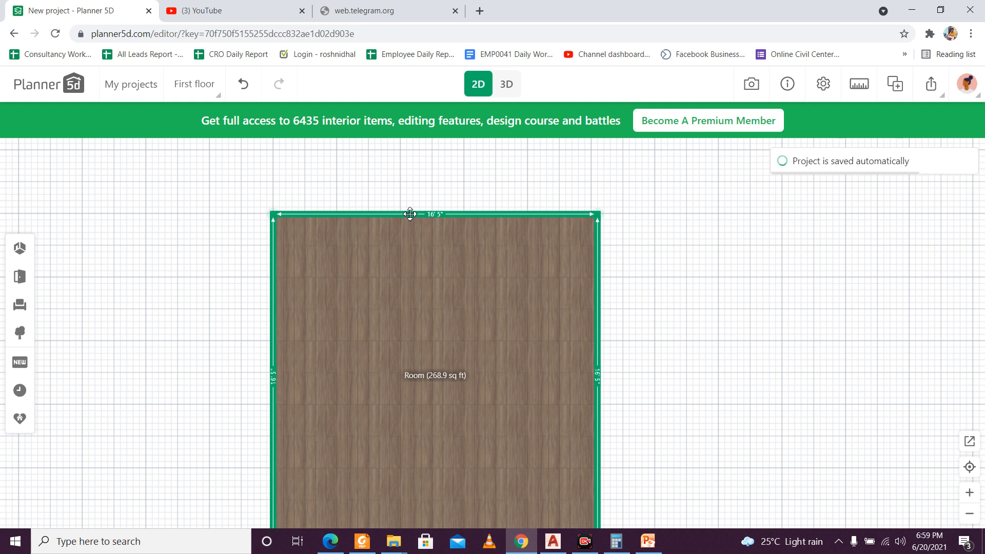
pyautogui.click(410, 214)
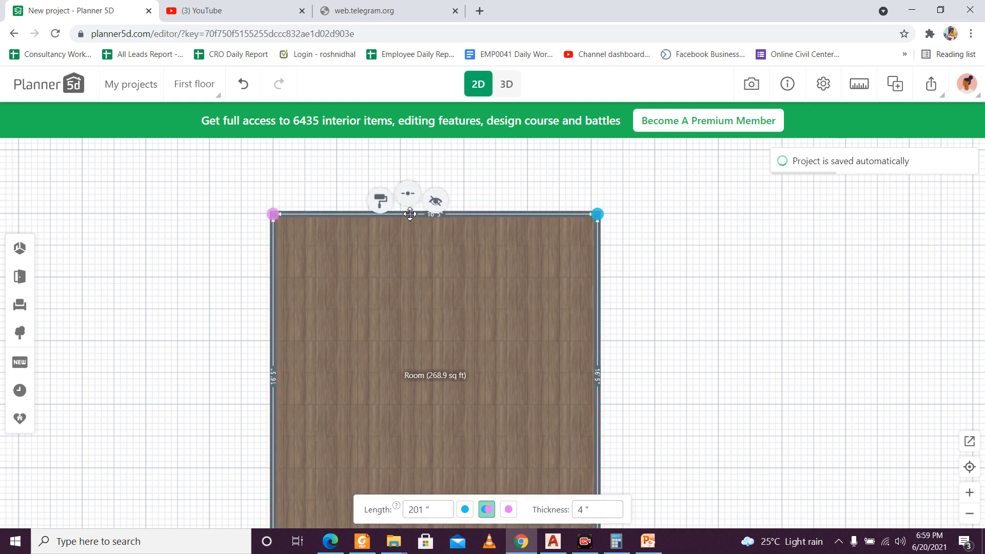
pyautogui.click(416, 511)
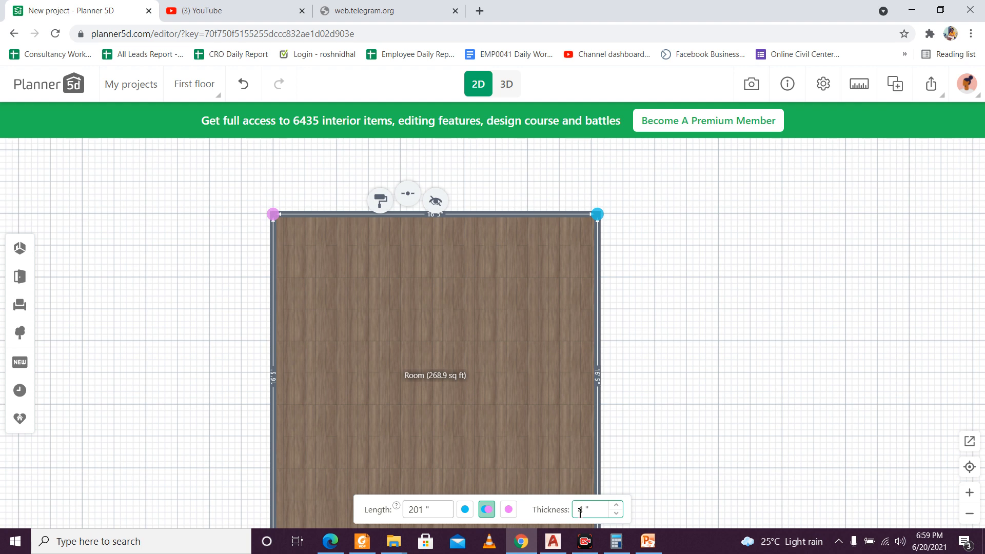
# Step: Check the available measurement units in the project's general settings, leaving the settings without saving
pyautogui.click(820, 86)
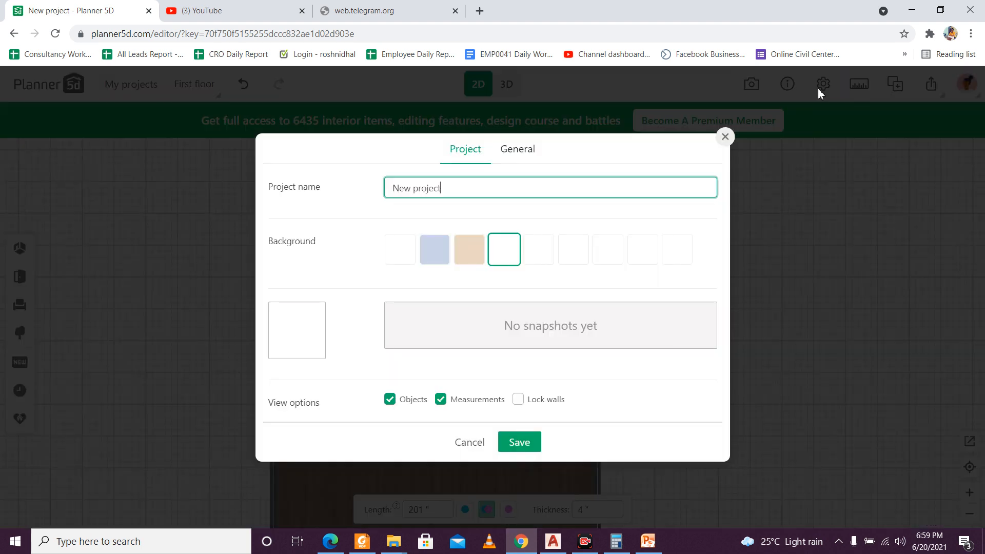
pyautogui.click(515, 150)
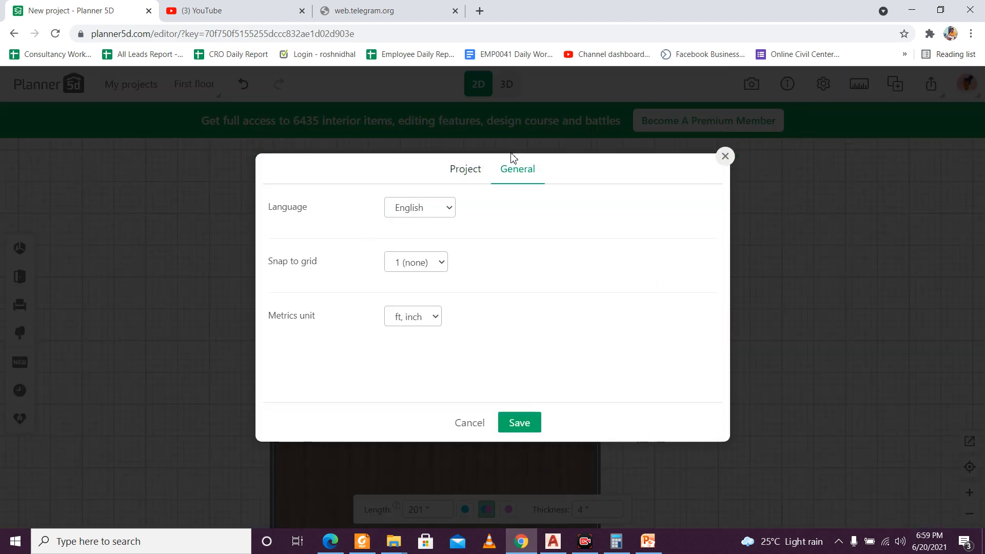
pyautogui.click(428, 318)
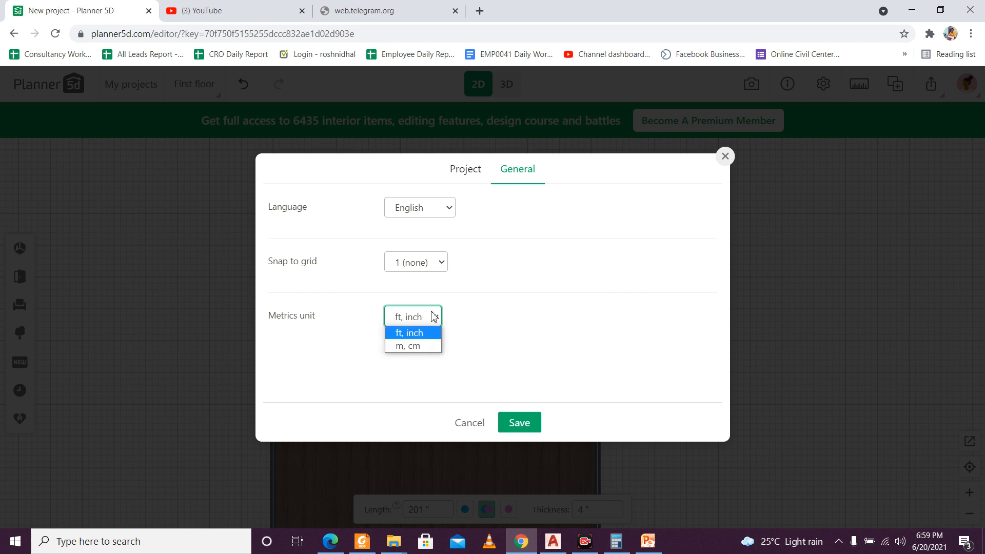
pyautogui.click(436, 317)
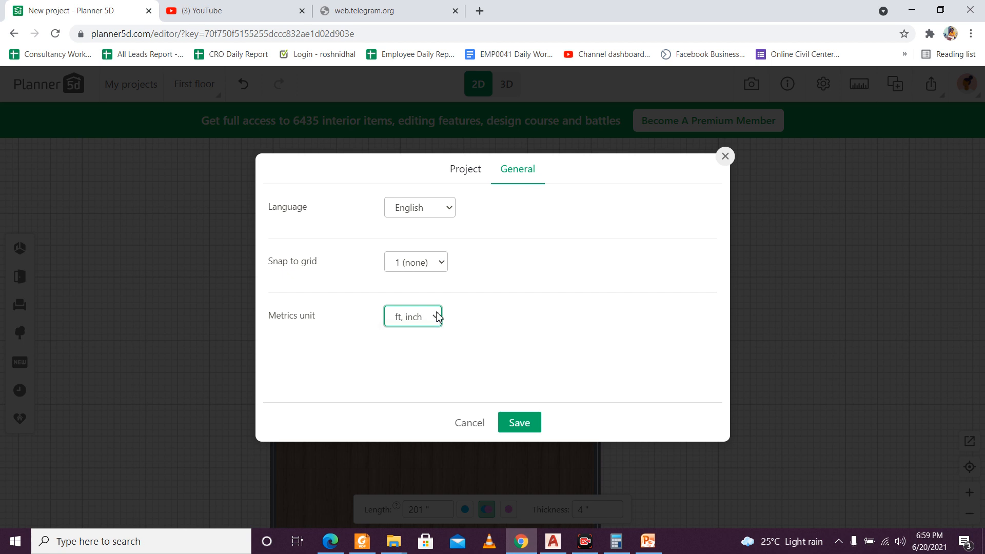
pyautogui.click(725, 157)
# Step: Set the thickness of the room's upper wall to 10 inches
pyautogui.click(454, 233)
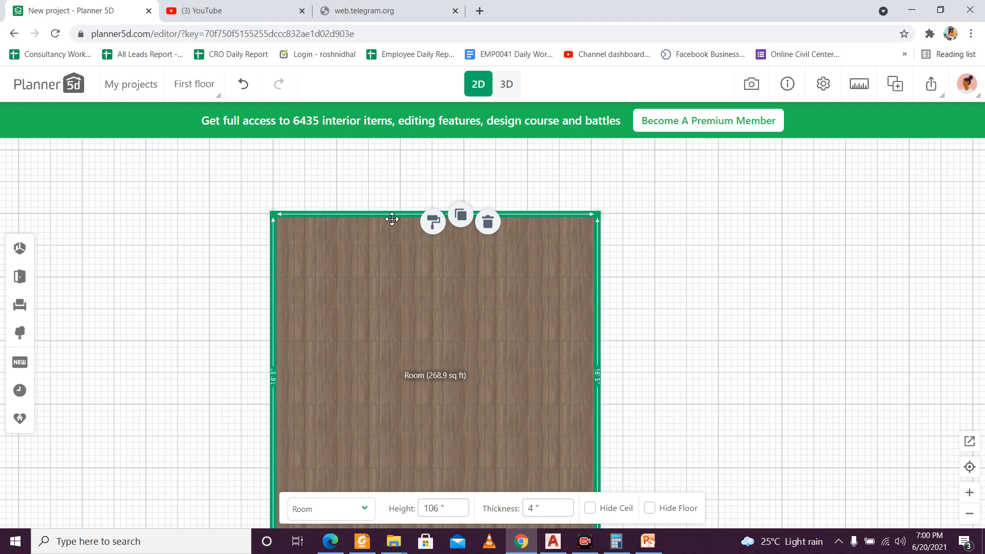
pyautogui.scroll(-3, 355, 240)
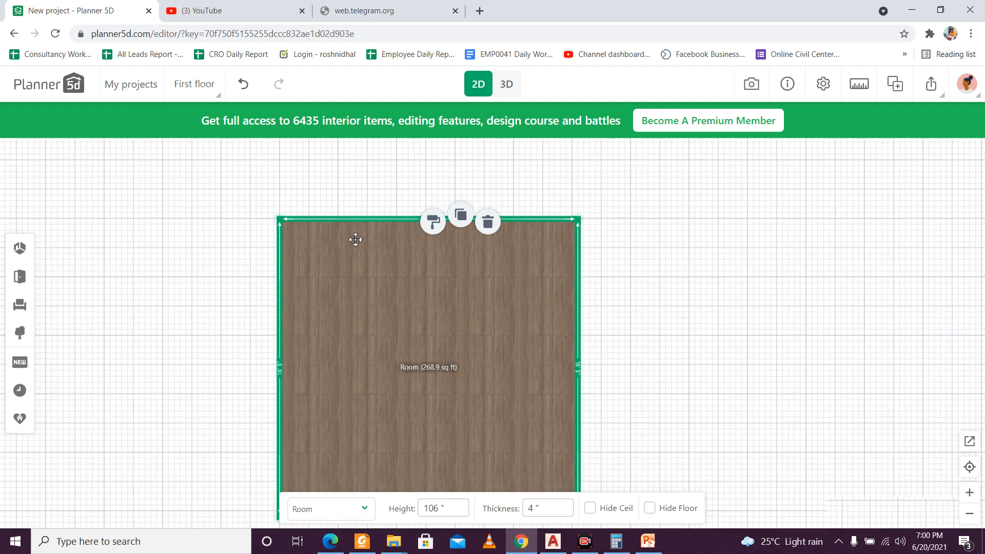
pyautogui.scroll(2, 355, 240)
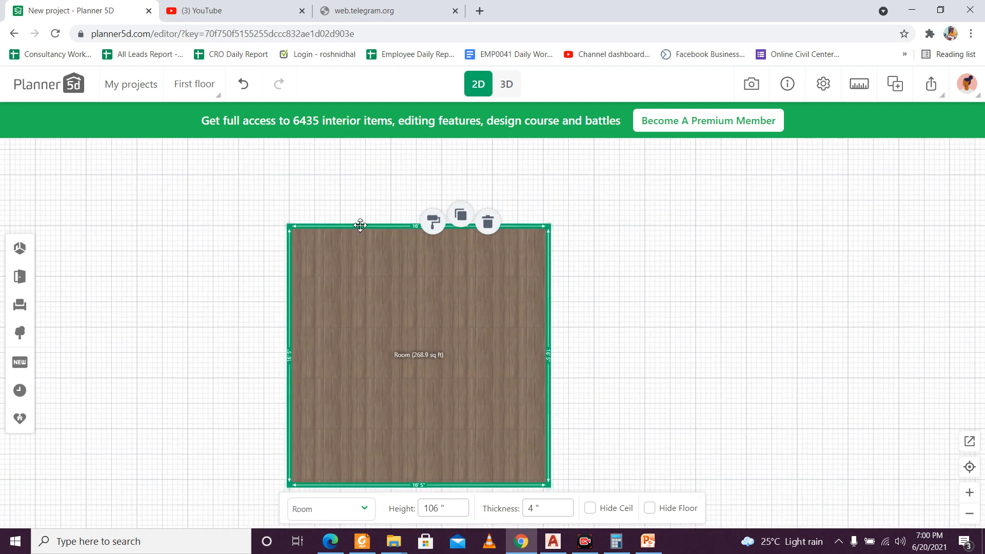
pyautogui.click(360, 225)
pyautogui.click(576, 510)
pyautogui.doubleClick(576, 510)
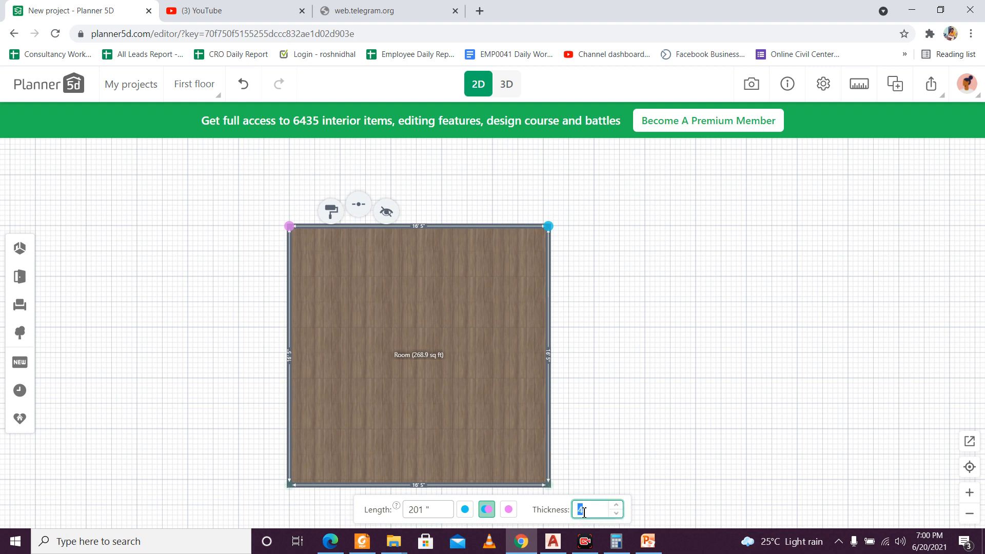
pyautogui.write('10')
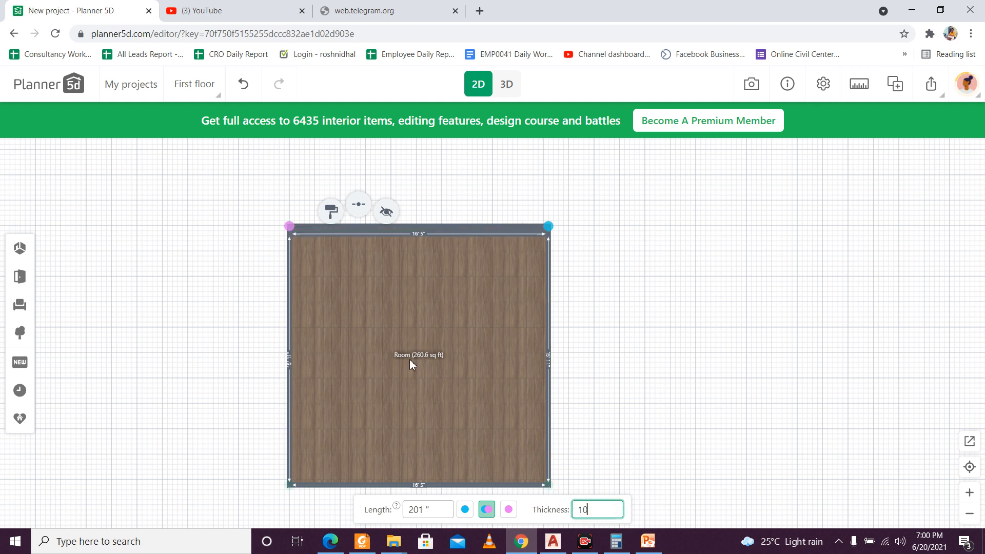
# Step: Set the thickness of the room's left wall to 10 inches
pyautogui.click(289, 279)
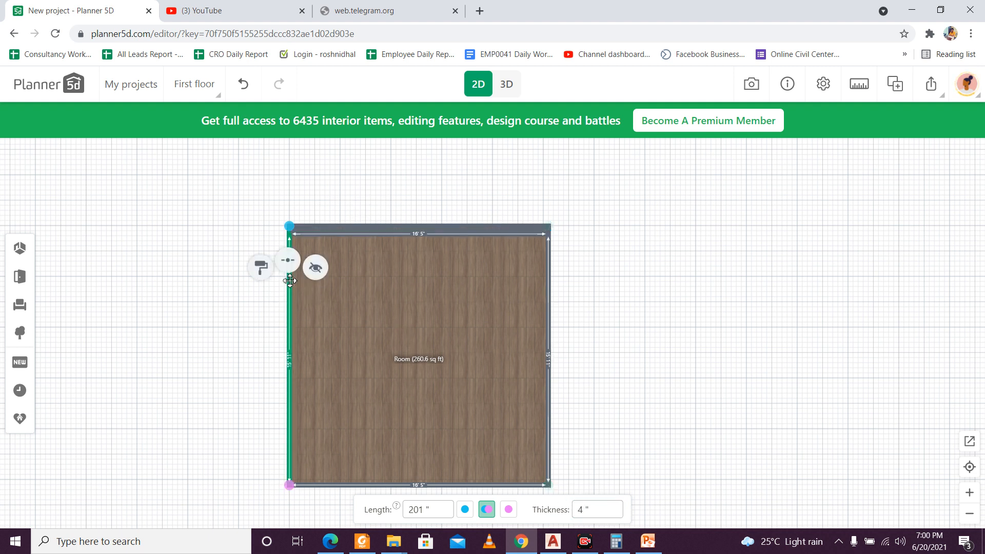
pyautogui.click(580, 509)
pyautogui.doubleClick(581, 510)
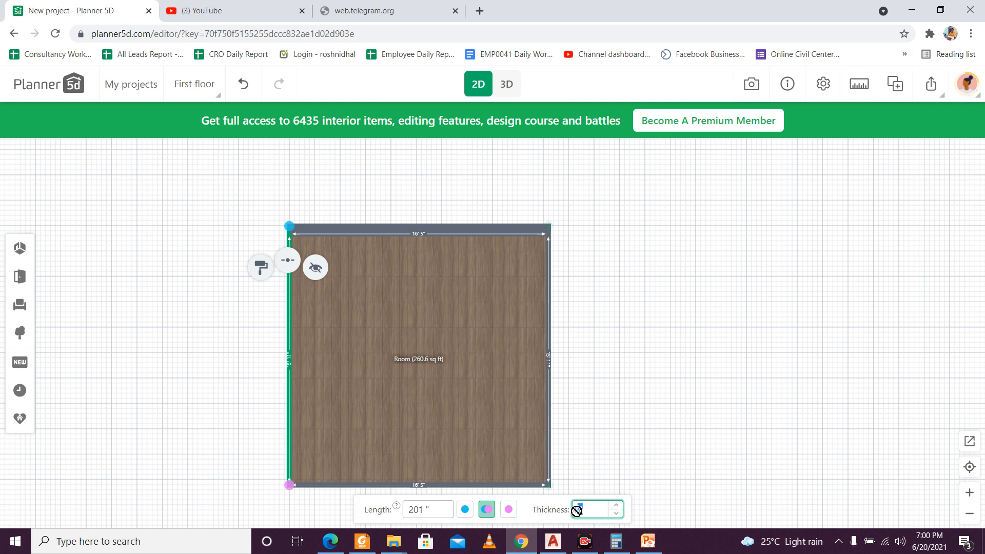
pyautogui.write('10')
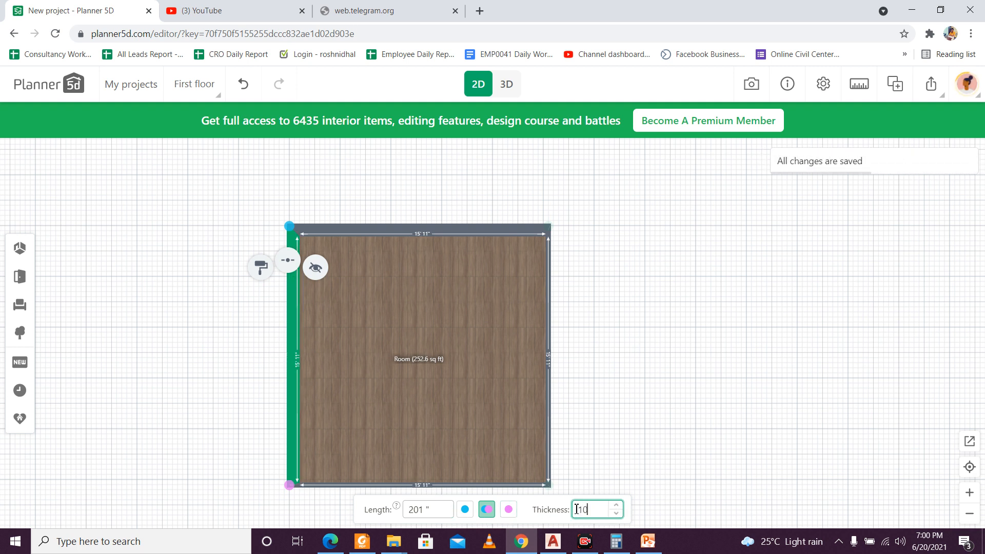
# Step: Shrink the room to about 7'7" wide and 9'6" long by moving its right and lower walls inward
pyautogui.click(613, 454)
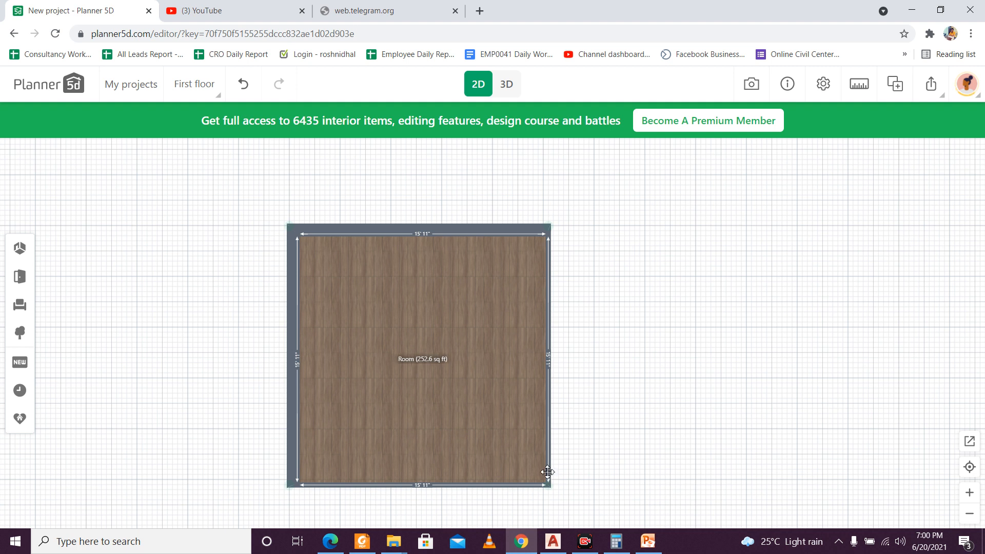
pyautogui.click(548, 467)
pyautogui.moveTo(549, 368); pyautogui.dragTo(418, 393)
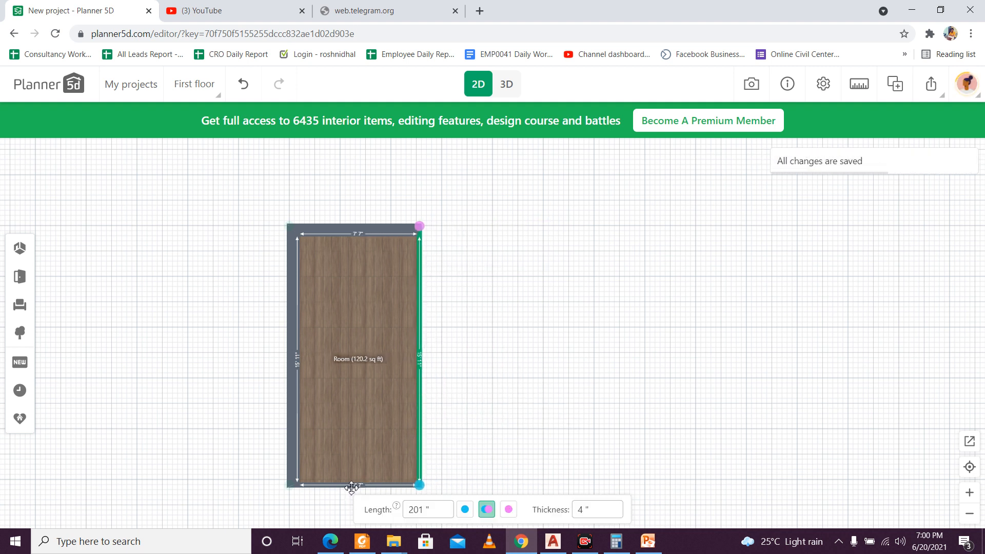
pyautogui.moveTo(351, 485); pyautogui.dragTo(349, 392)
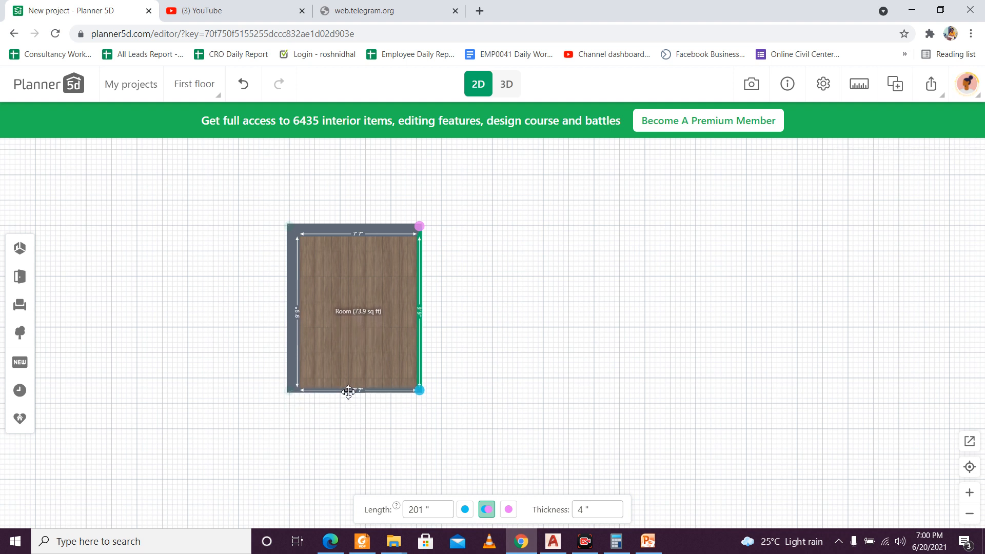
pyautogui.moveTo(348, 391); pyautogui.dragTo(348, 387)
pyautogui.scroll(3, 366, 344)
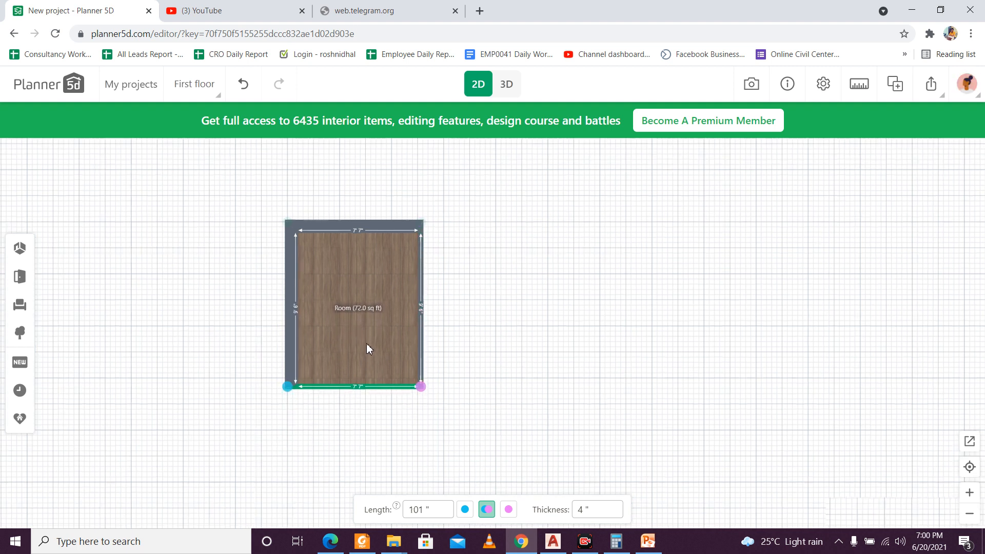
pyautogui.moveTo(377, 322); pyautogui.dragTo(390, 353)
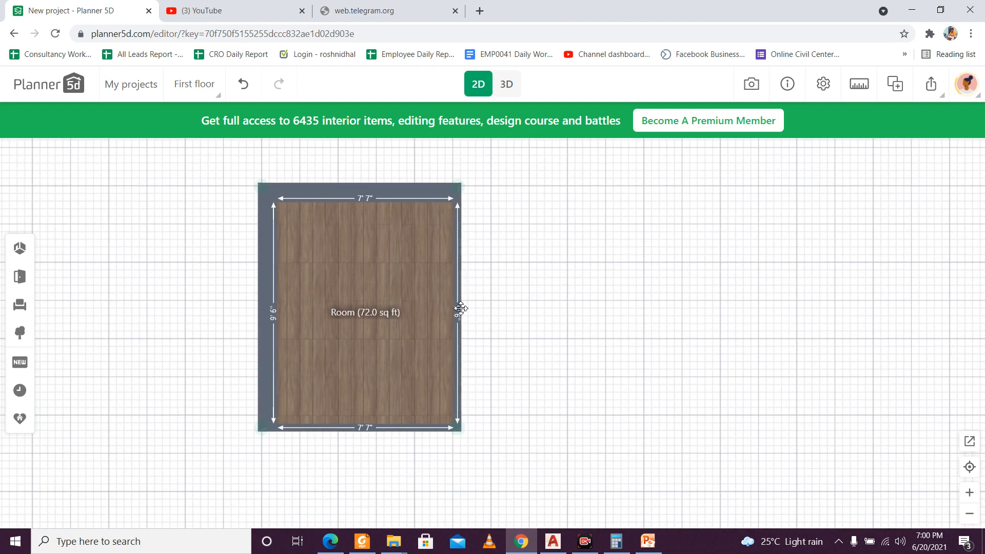
# Step: Enlarge the room to 10' wide and 11'7" long by moving its lower and right walls outward
pyautogui.scroll(2, 461, 308)
pyautogui.scroll(-1, 456, 322)
pyautogui.scroll(-1, 455, 322)
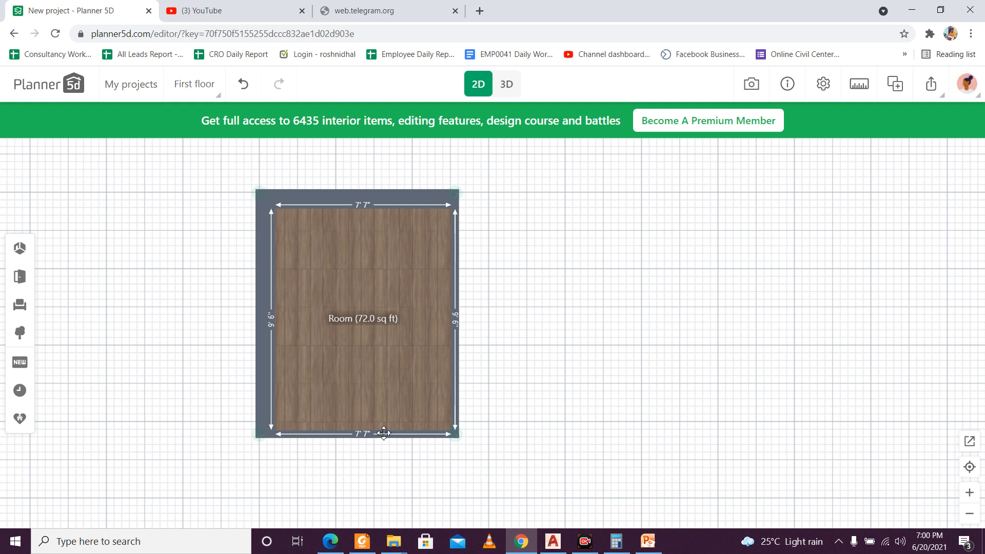
pyautogui.moveTo(383, 435); pyautogui.dragTo(380, 454)
pyautogui.moveTo(380, 455); pyautogui.dragTo(380, 459)
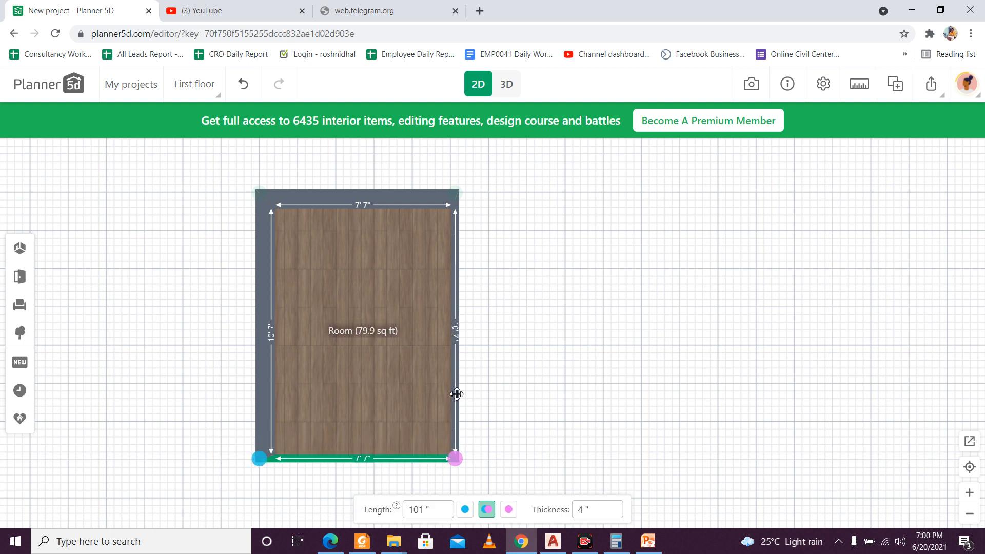
pyautogui.click(455, 395)
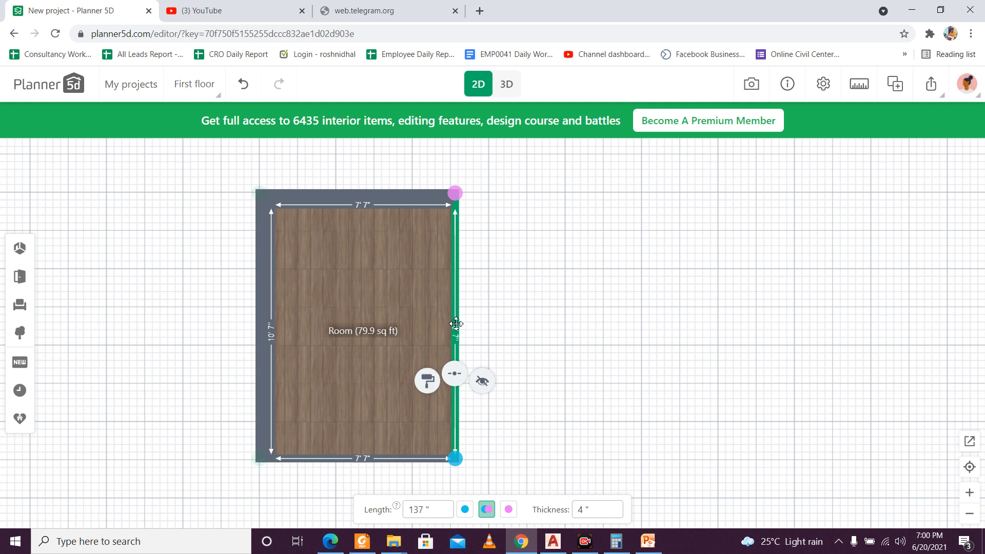
pyautogui.moveTo(456, 324); pyautogui.dragTo(512, 325)
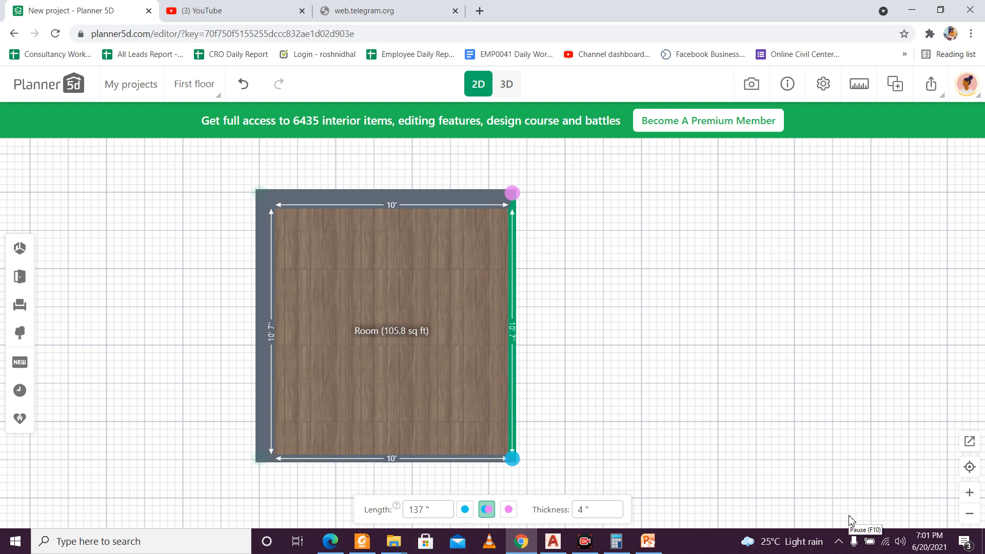
pyautogui.click(423, 508)
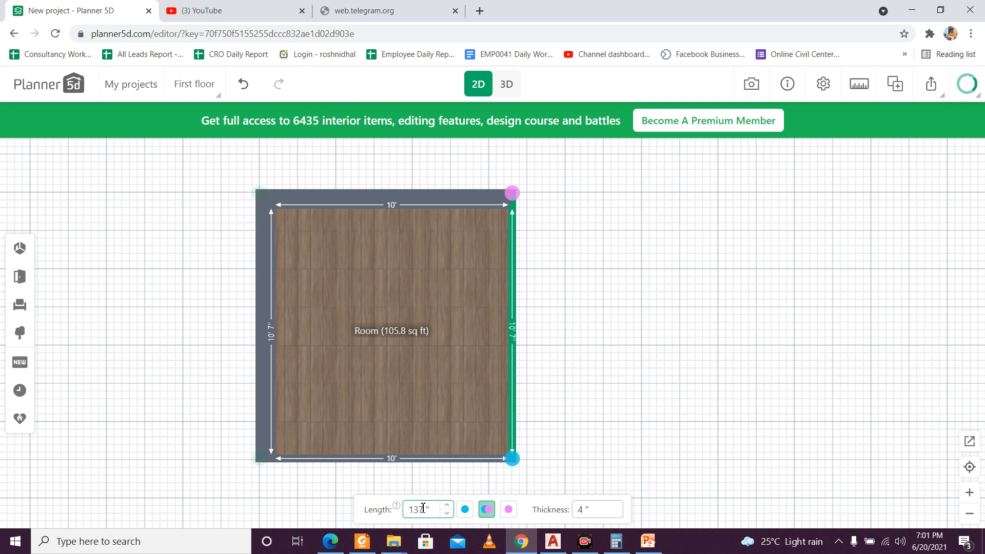
pyautogui.click(594, 348)
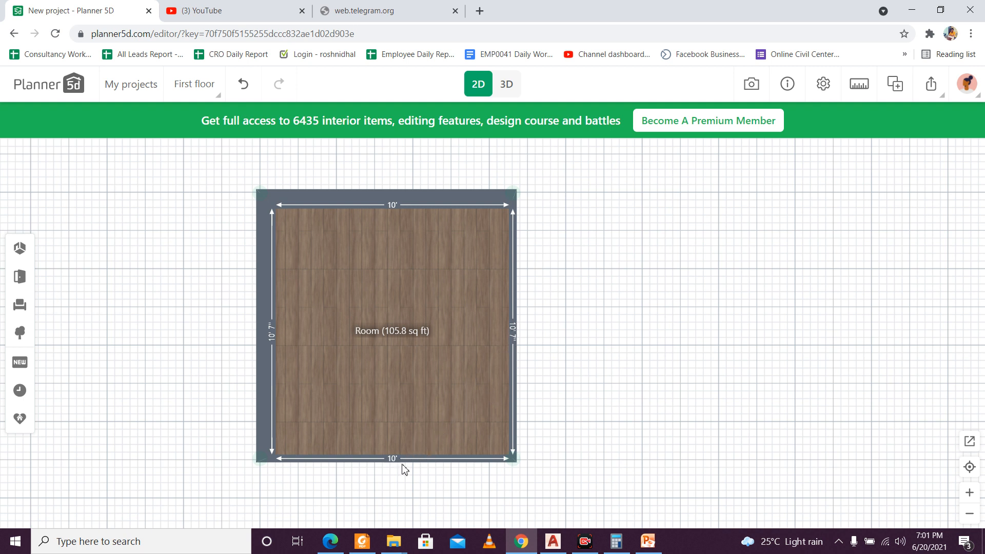
pyautogui.moveTo(402, 459); pyautogui.dragTo(411, 484)
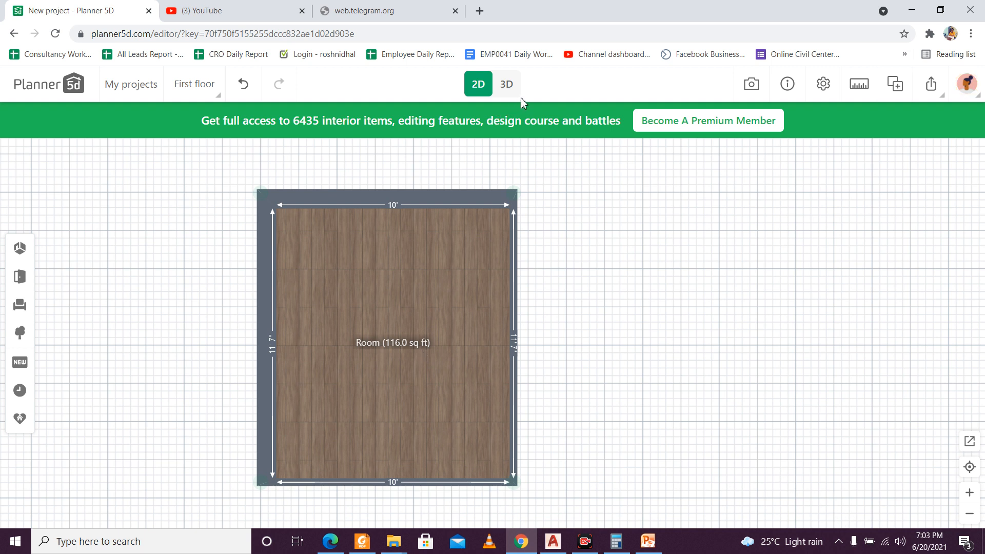
# Step: Inspect the room in 3D from several angles and distances, then return to the 2D plan
pyautogui.click(506, 84)
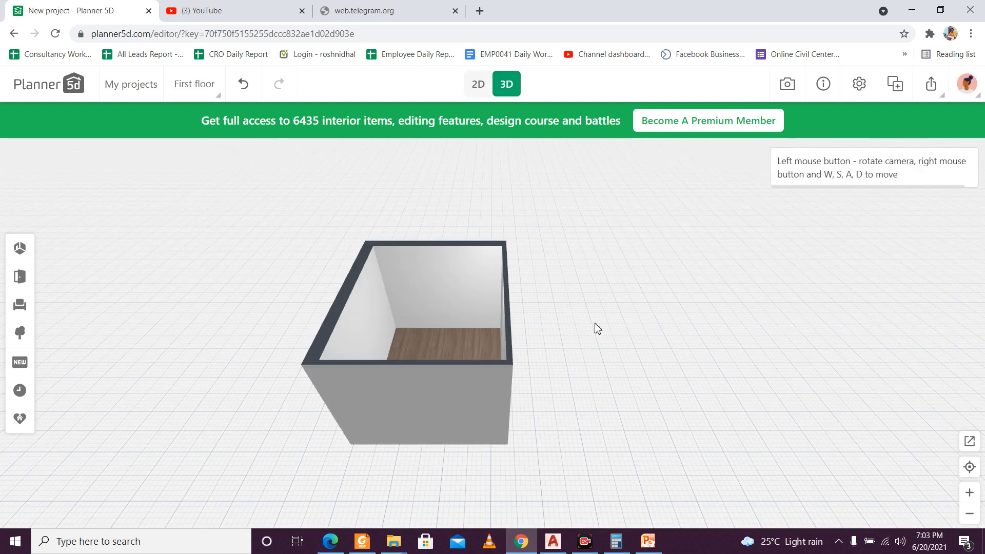
pyautogui.moveTo(579, 330); pyautogui.dragTo(556, 325, button='right')
pyautogui.moveTo(615, 324); pyautogui.dragTo(615, 290, button='right')
pyautogui.moveTo(617, 295); pyautogui.dragTo(664, 345)
pyautogui.scroll(5, 657, 344)
pyautogui.scroll(-4, 657, 344)
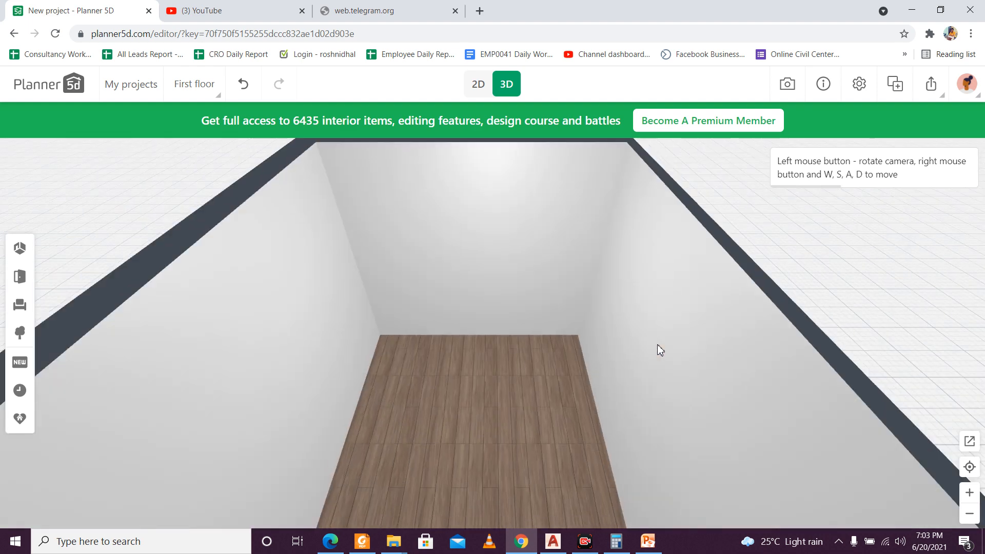
pyautogui.scroll(5, 658, 345)
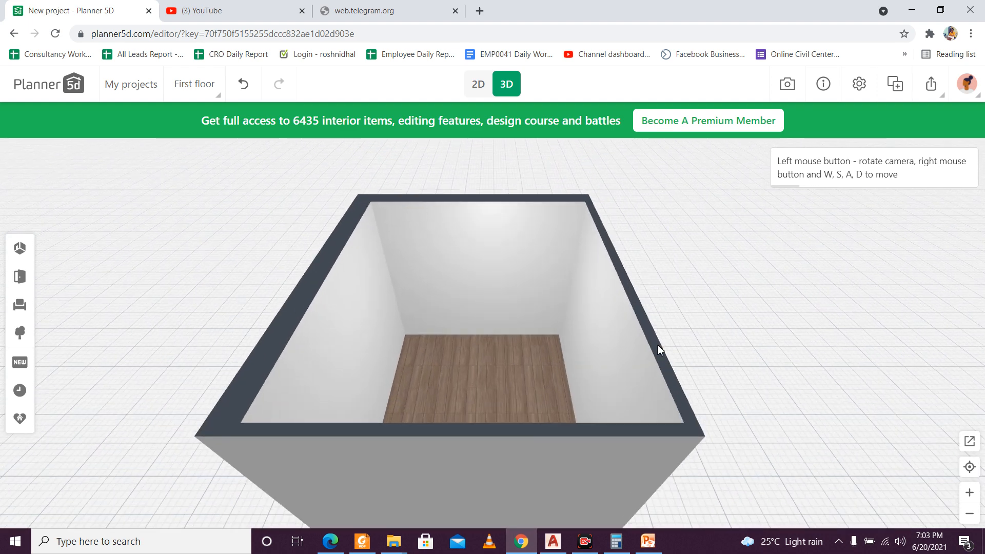
pyautogui.scroll(-5, 657, 345)
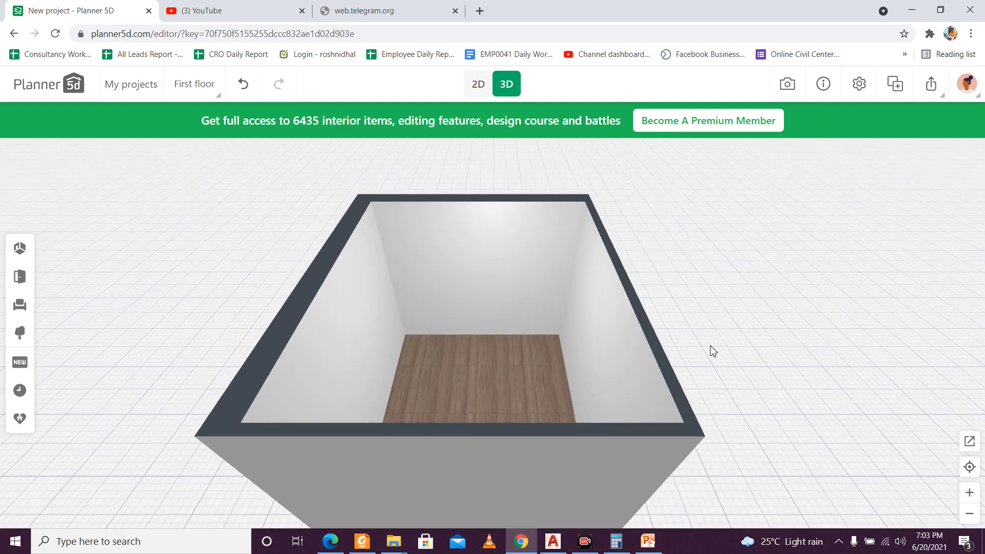
pyautogui.moveTo(698, 349); pyautogui.dragTo(560, 175)
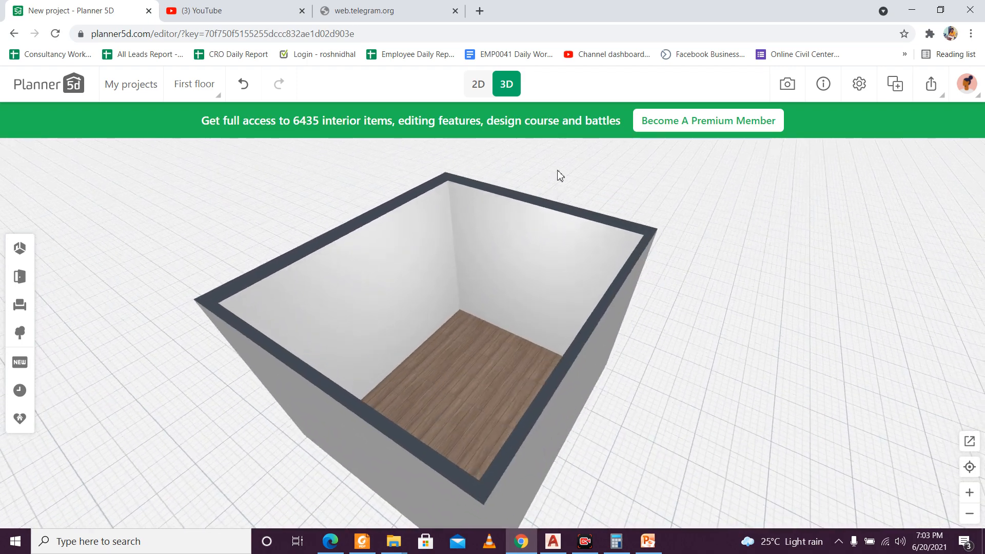
pyautogui.click(481, 85)
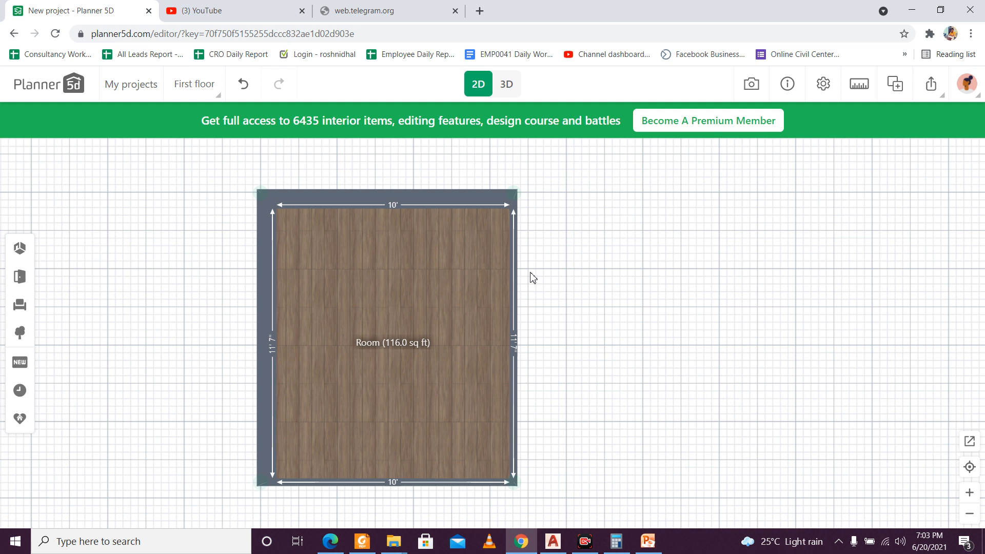
# Step: Add a second, wide rectangular room beside the first and move its upper wall outward to make it 13'3" long
pyautogui.moveTo(631, 314); pyautogui.dragTo(471, 278)
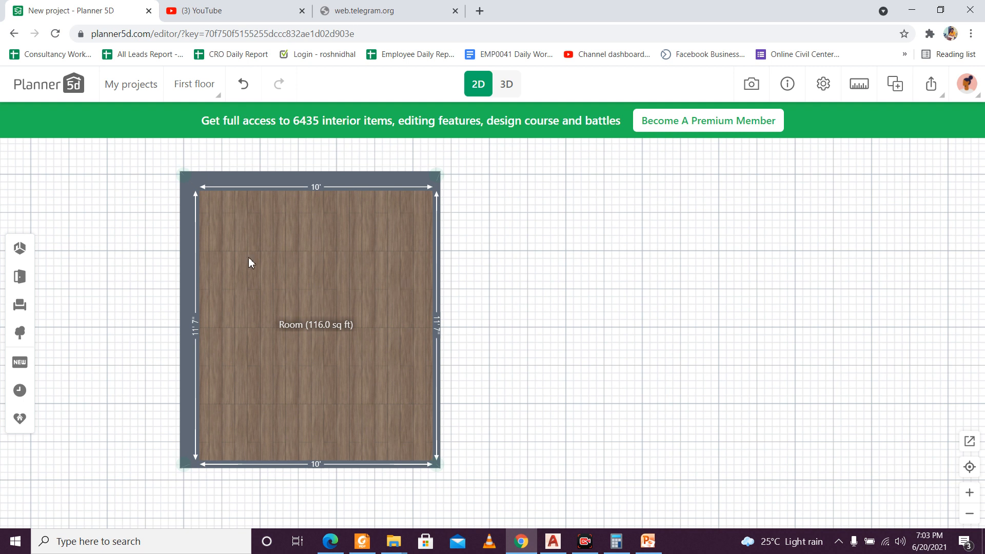
pyautogui.click(20, 250)
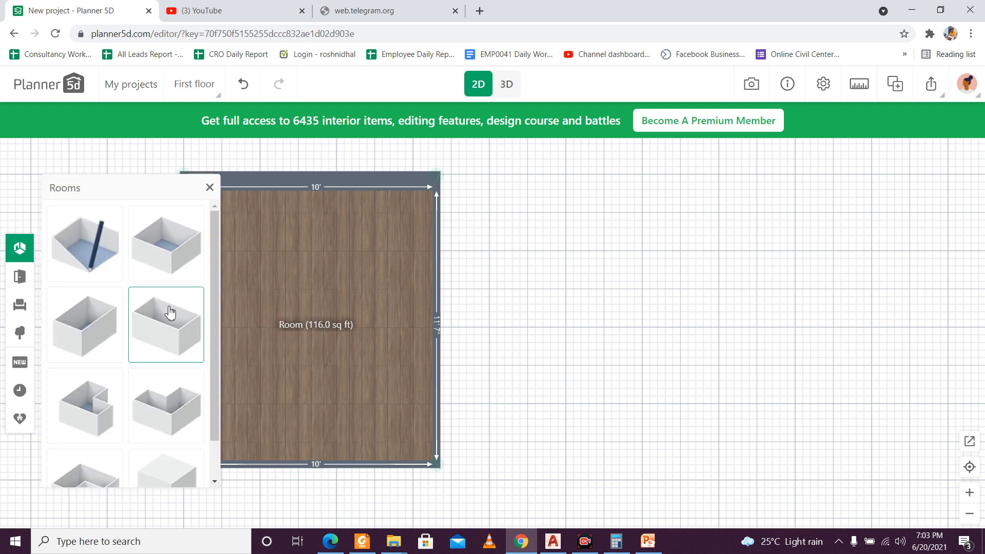
pyautogui.click(168, 315)
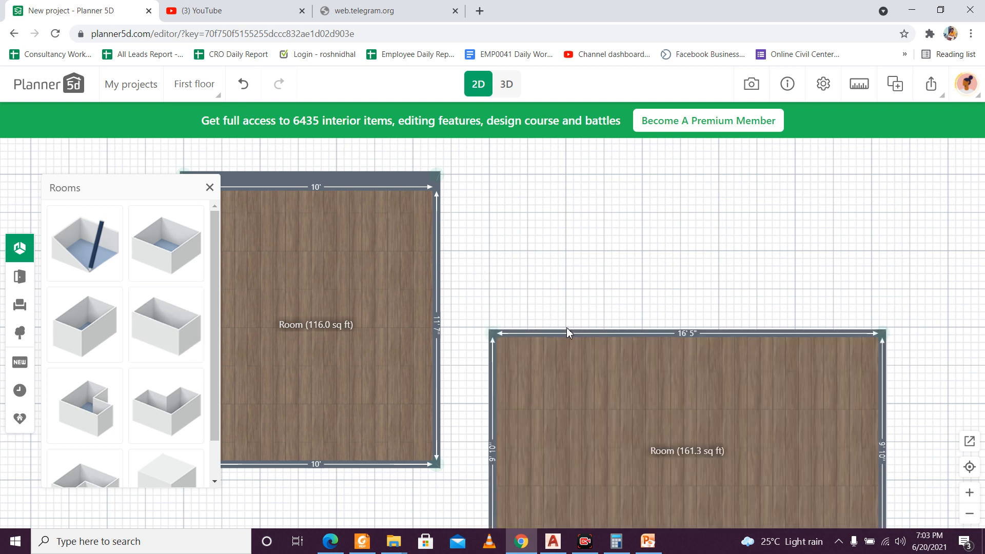
pyautogui.moveTo(564, 328); pyautogui.dragTo(533, 253)
# Step: Move the second room up next to the first room's right side, leaving a small gap between them
pyautogui.click(630, 358)
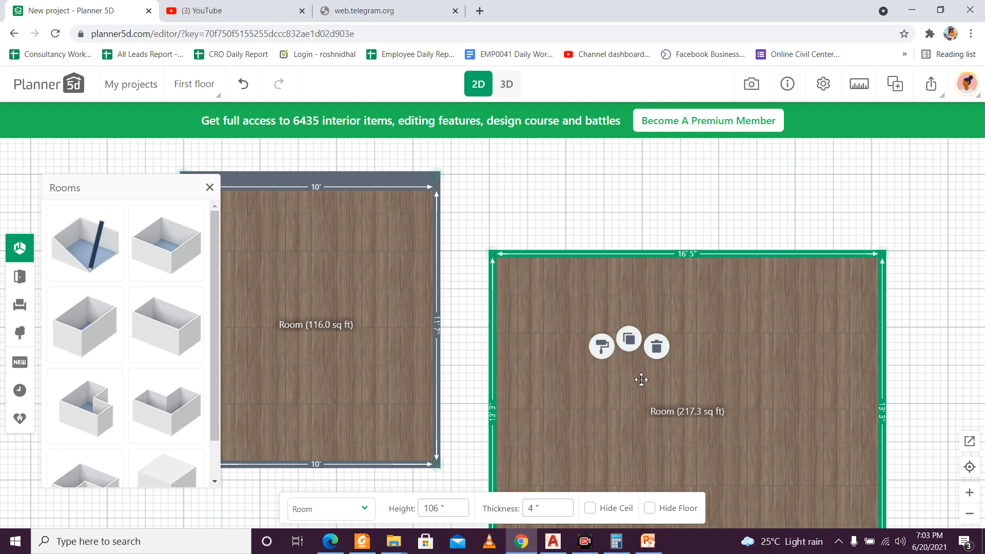
pyautogui.moveTo(630, 359); pyautogui.dragTo(596, 309)
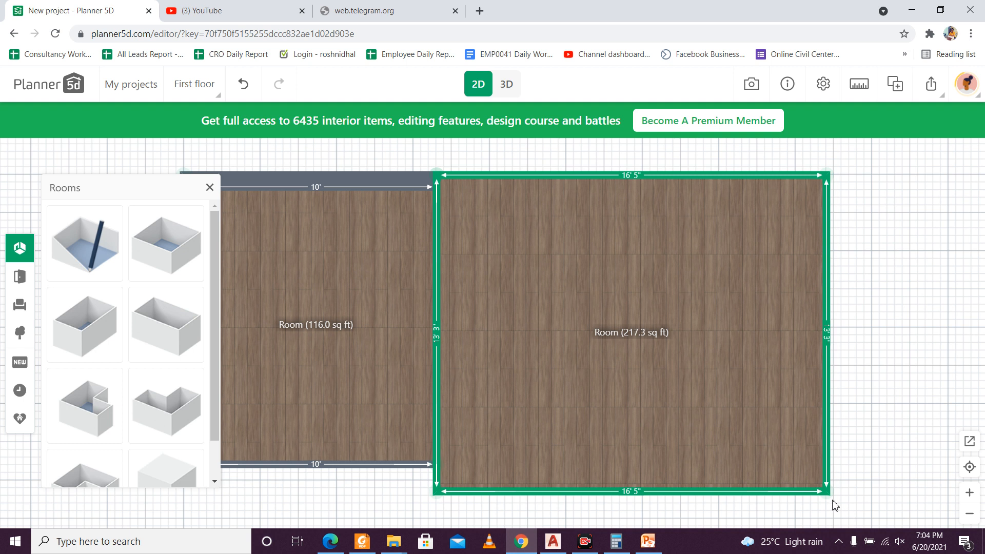
pyautogui.moveTo(644, 376); pyautogui.dragTo(670, 378)
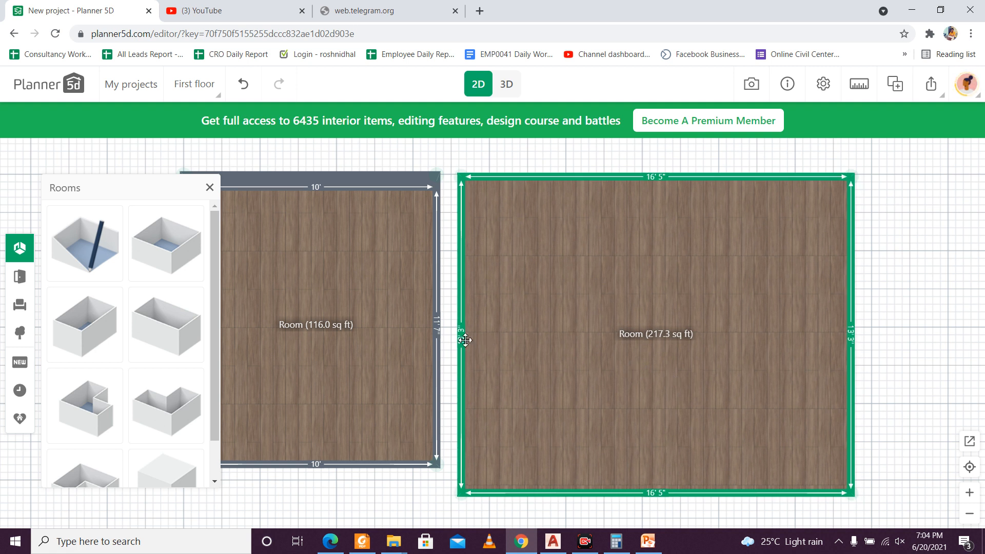
# Step: Set the thickness of the second room's upper and right walls to 10 inches each
pyautogui.click(675, 175)
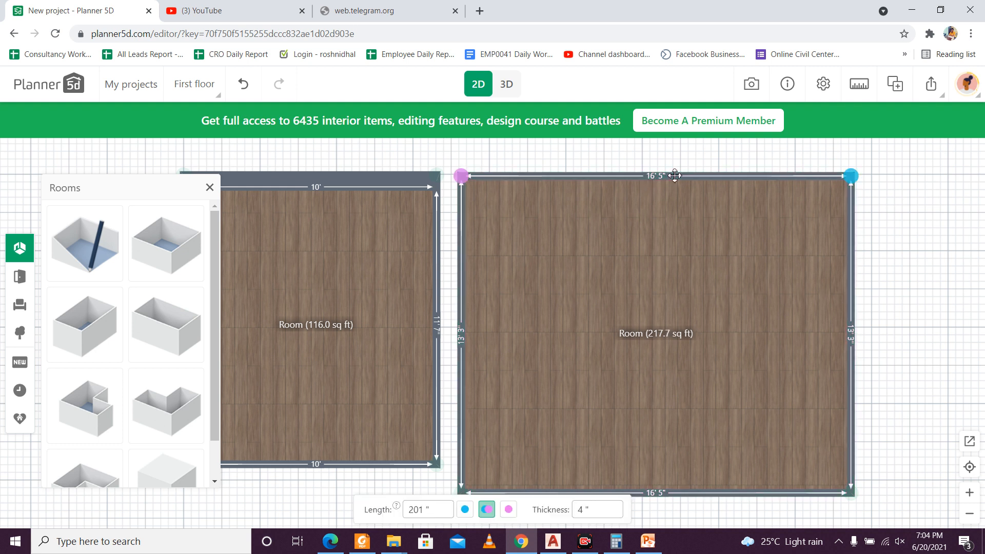
pyautogui.click(586, 508)
pyautogui.write('10')
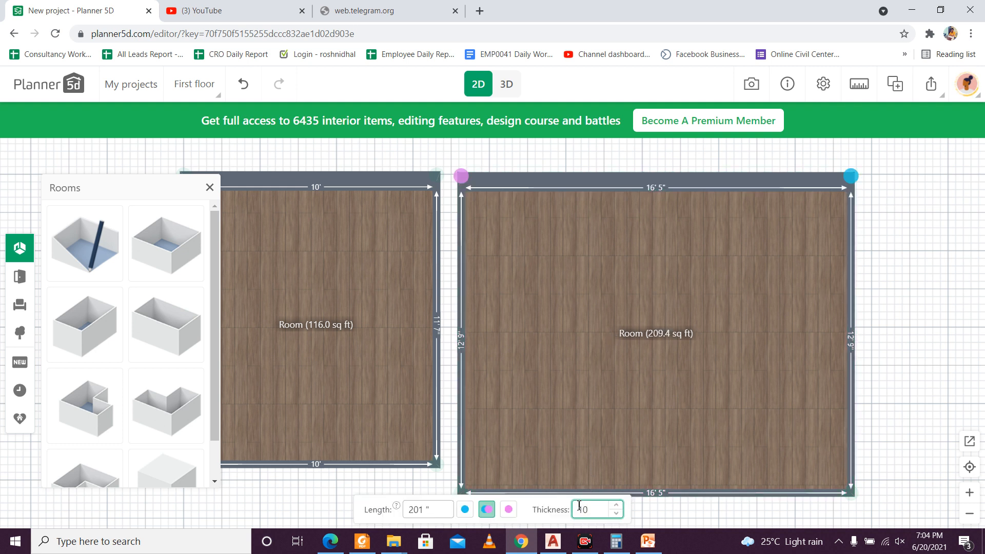
pyautogui.click(852, 335)
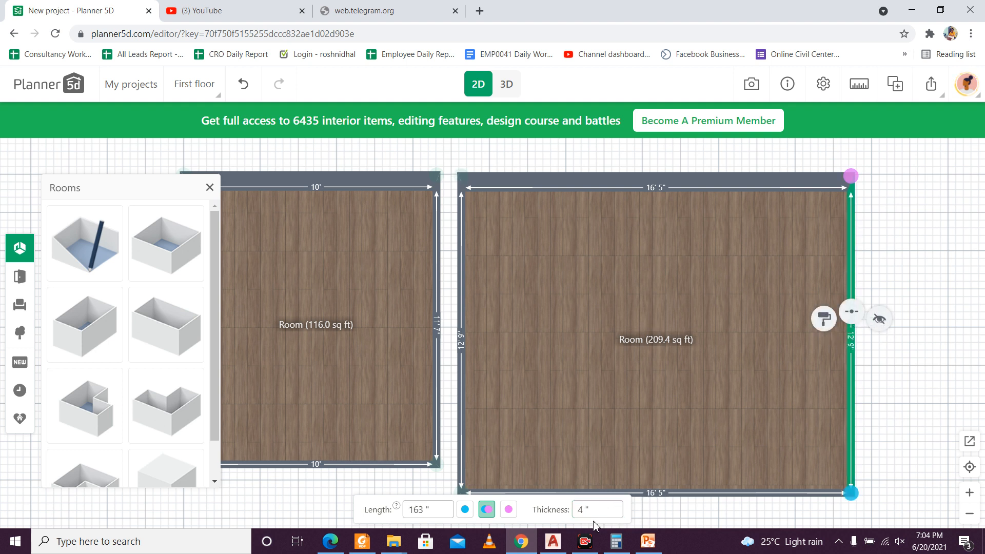
pyautogui.click(582, 509)
pyautogui.write('10')
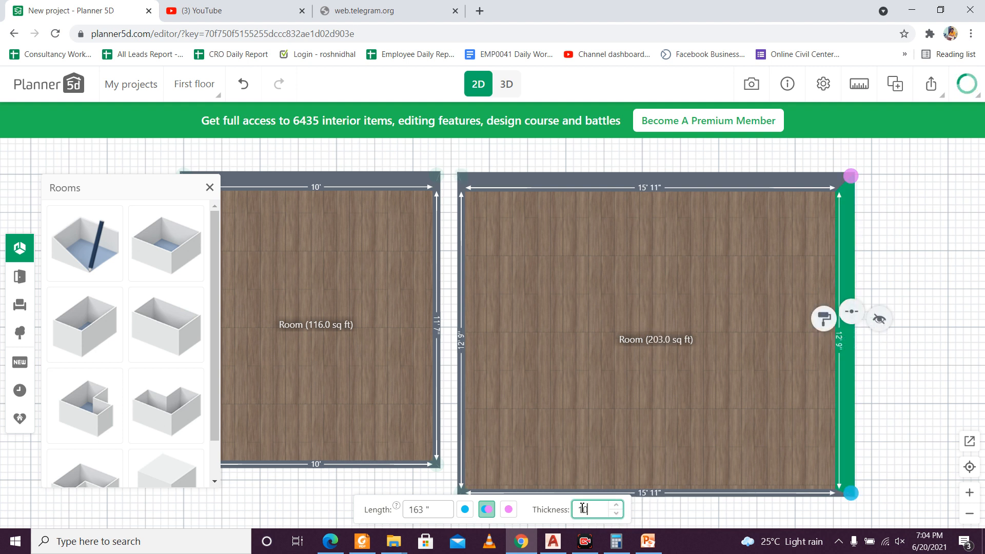
# Step: Attach the second room to the first room's right wall, with the upper walls of both rooms aligned
pyautogui.click(633, 399)
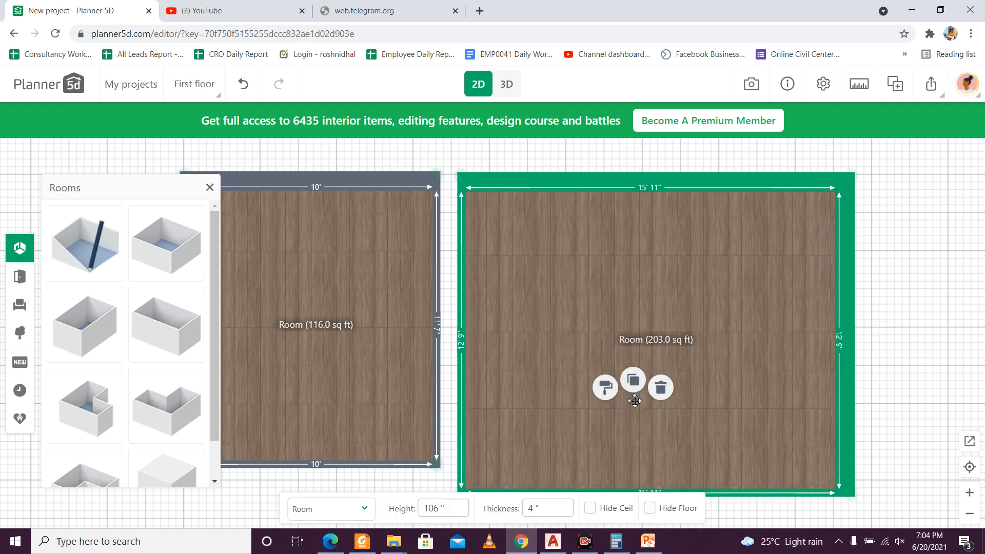
pyautogui.moveTo(681, 468)
pyautogui.mouseDown()
pyautogui.moveTo(675, 432)
pyautogui.moveTo(692, 447)
pyautogui.mouseUp()
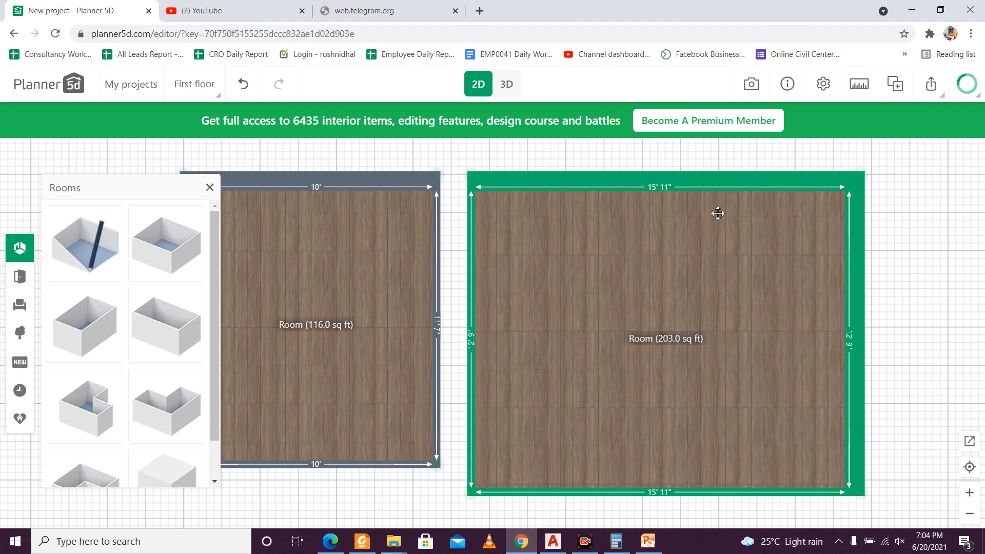
pyautogui.moveTo(728, 183); pyautogui.dragTo(710, 184)
pyautogui.hotkey('ctrl', 'z')
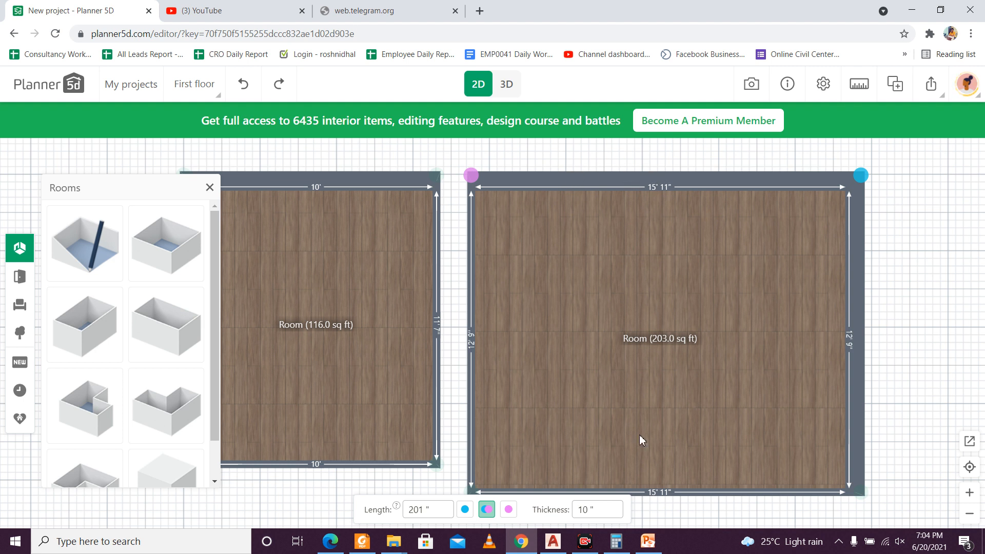
pyautogui.click(685, 407)
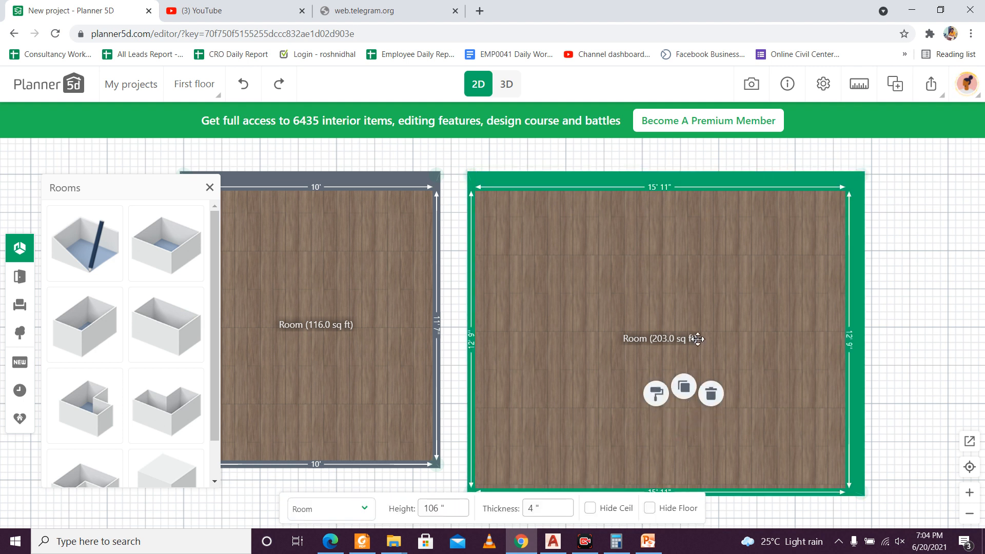
pyautogui.moveTo(699, 338)
pyautogui.mouseDown()
pyautogui.moveTo(707, 345)
pyautogui.moveTo(690, 343)
pyautogui.mouseUp()
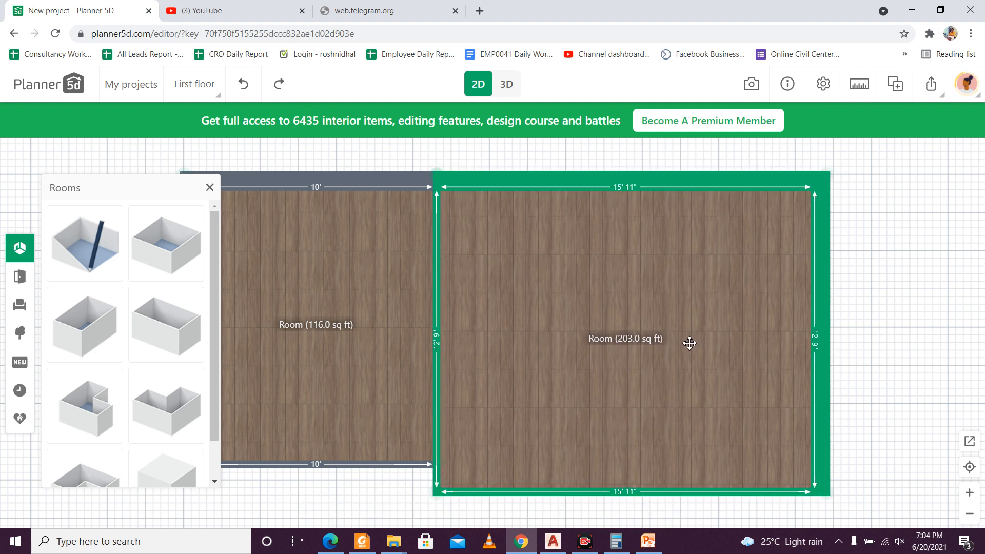
# Step: Move the second room's lower wall up to line up with the first room's lower wall, making the room 11'7" long
pyautogui.click(650, 493)
pyautogui.moveTo(650, 493); pyautogui.dragTo(650, 464)
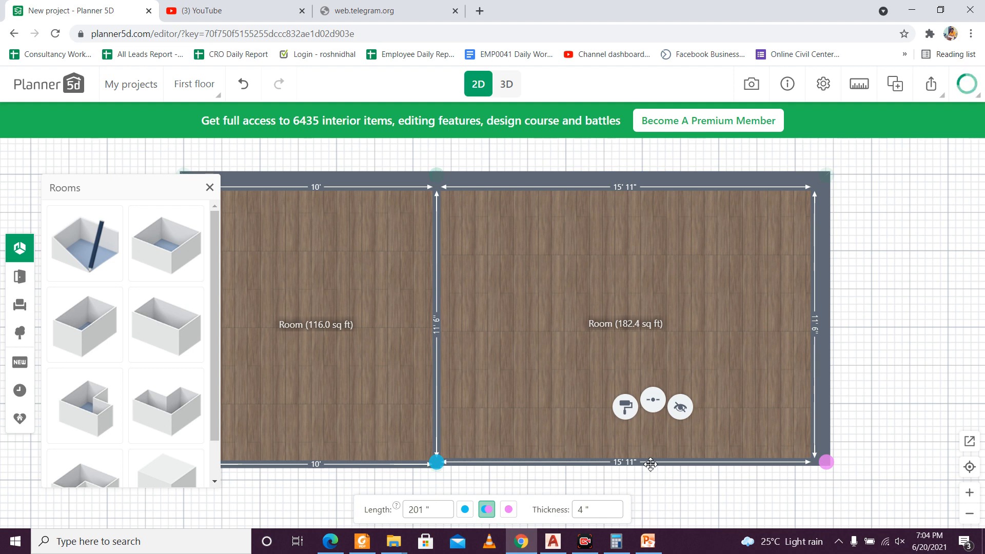
pyautogui.moveTo(649, 464); pyautogui.dragTo(650, 465)
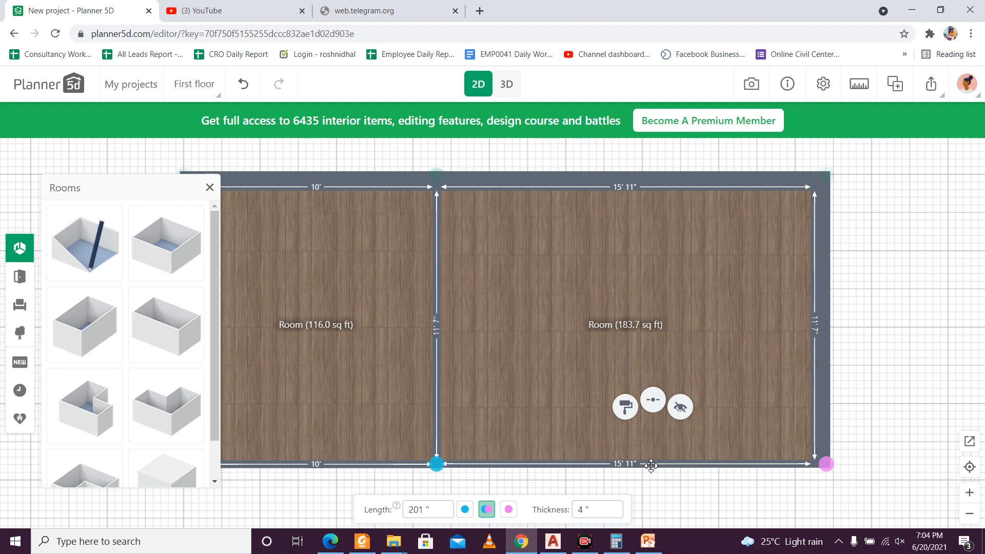
pyautogui.click(644, 493)
pyautogui.scroll(-5, 643, 377)
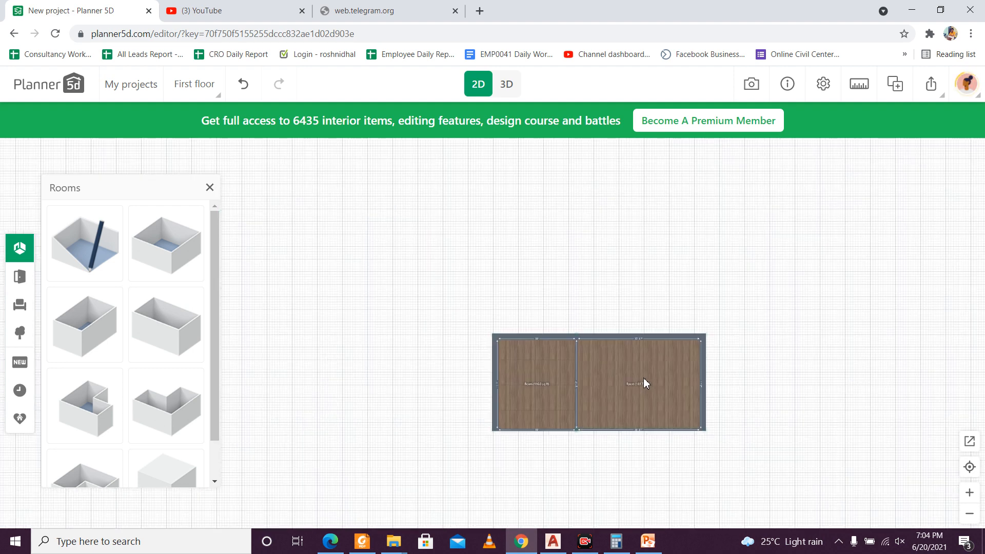
pyautogui.scroll(2, 616, 391)
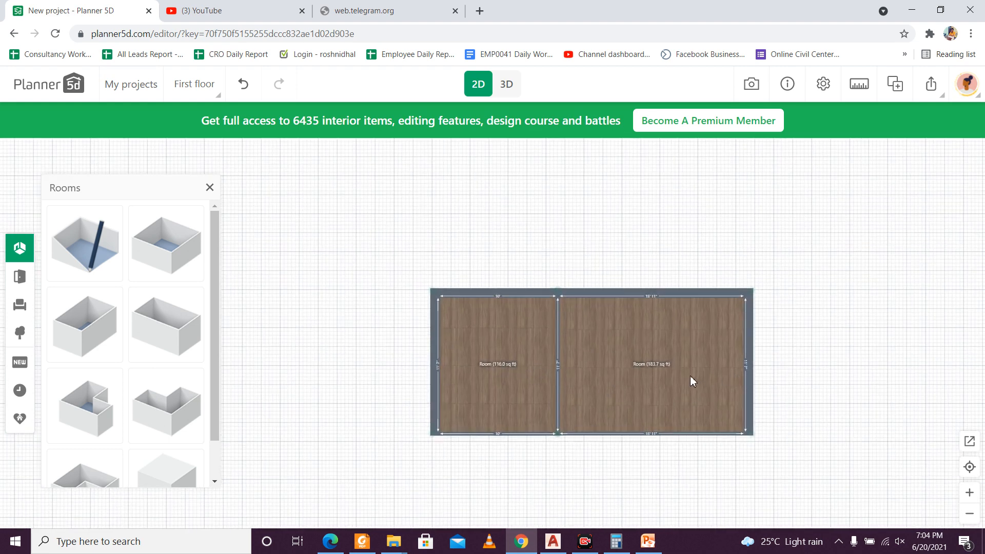
pyautogui.moveTo(690, 375); pyautogui.dragTo(673, 360)
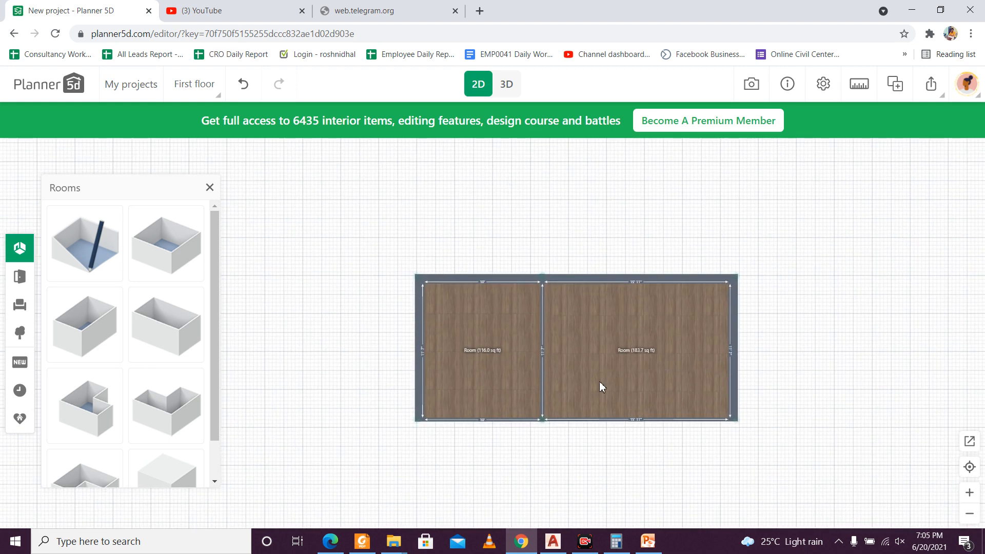
# Step: Try shortening the second room by moving its lower wall up, and undo that move
pyautogui.scroll(2, 600, 387)
pyautogui.scroll(-1, 658, 402)
pyautogui.moveTo(636, 423); pyautogui.dragTo(622, 365)
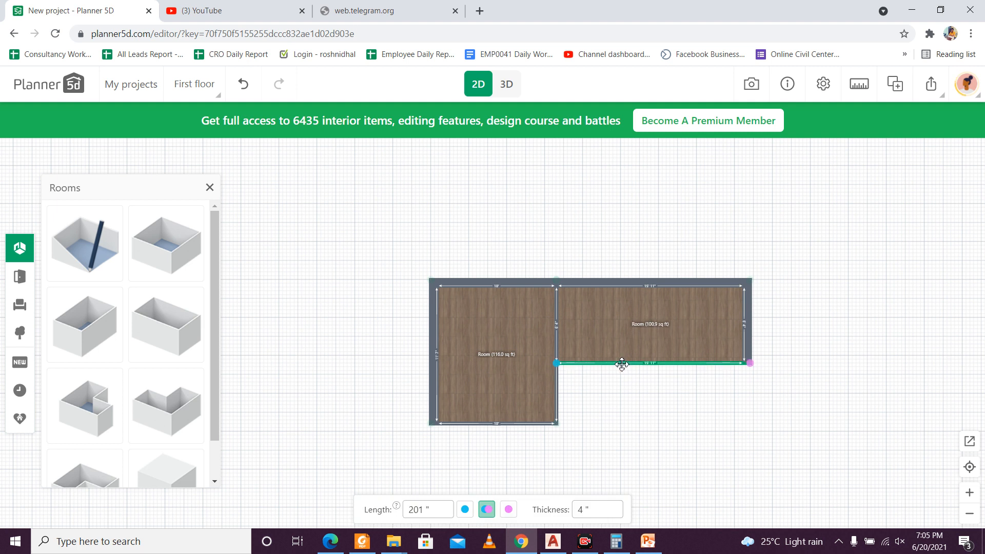
pyautogui.moveTo(667, 409); pyautogui.dragTo(647, 389)
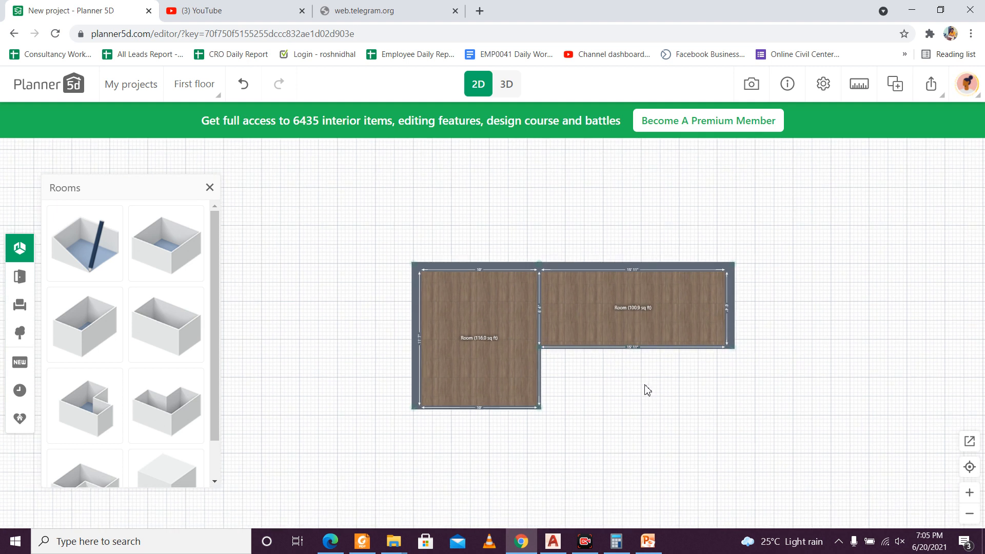
pyautogui.hotkey('ctrl', 'z')
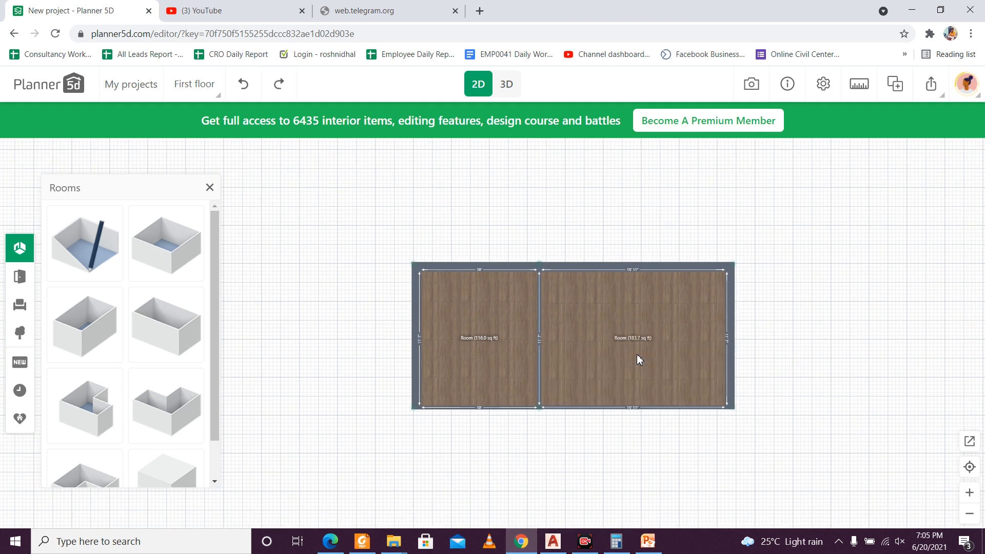
# Step: Add a third rectangular room below the second room and delete the extra copy of it
pyautogui.moveTo(672, 432); pyautogui.dragTo(650, 390)
pyautogui.moveTo(736, 377); pyautogui.dragTo(725, 361)
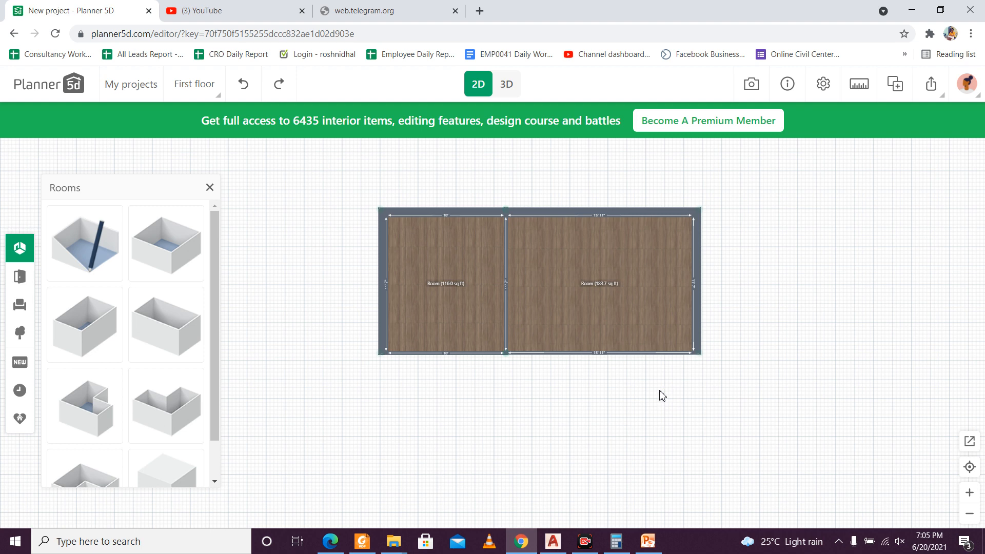
pyautogui.scroll(2, 693, 354)
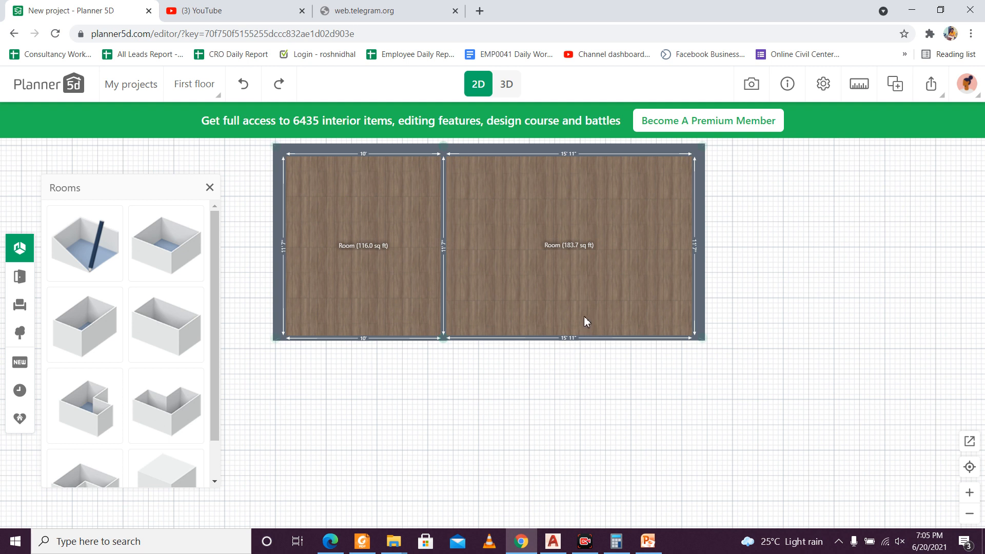
pyautogui.click(188, 335)
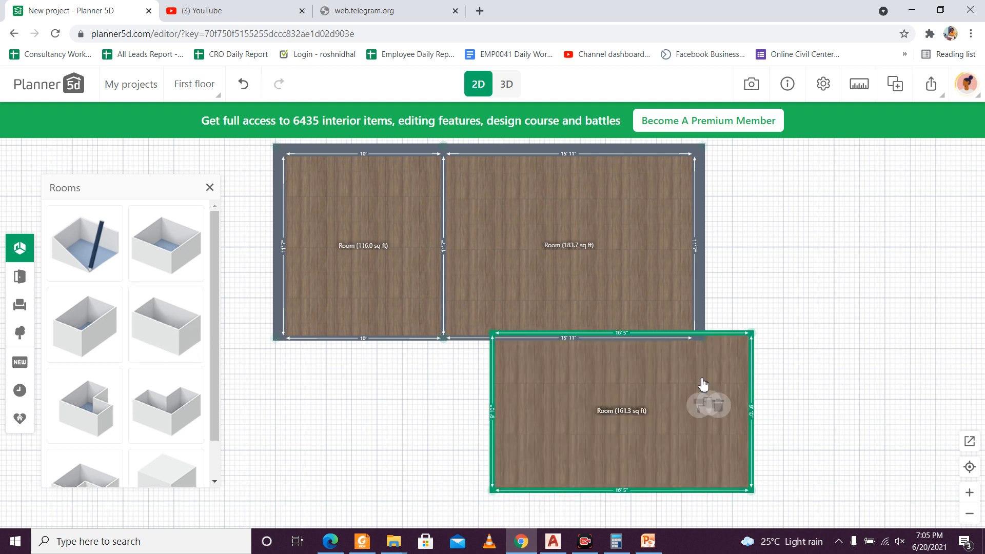
pyautogui.click(702, 365)
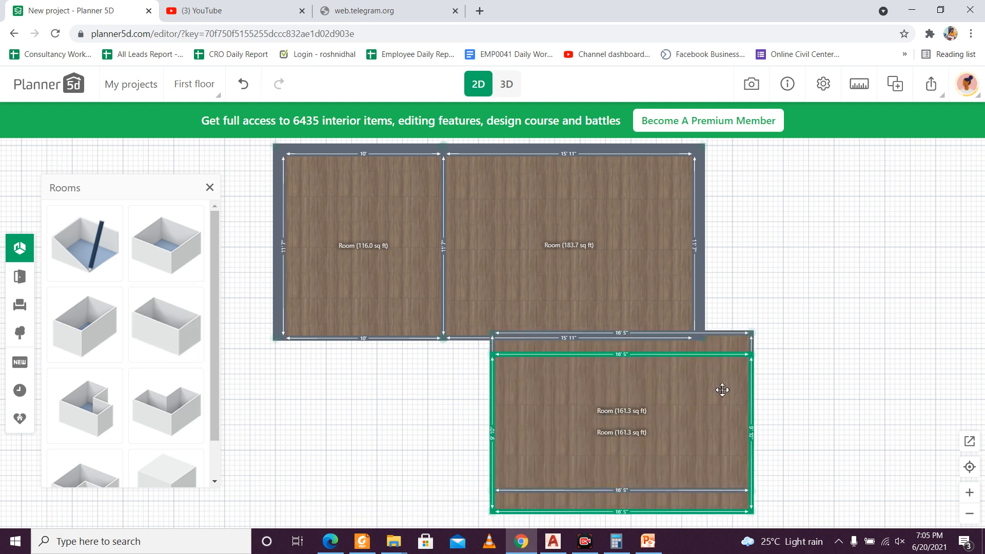
pyautogui.press('Delete')
# Step: Move the third room down until it clears the second room's lower wall, leaving a small gap between them
pyautogui.click(695, 392)
pyautogui.moveTo(692, 421); pyautogui.dragTo(672, 462)
pyautogui.scroll(-2, 697, 441)
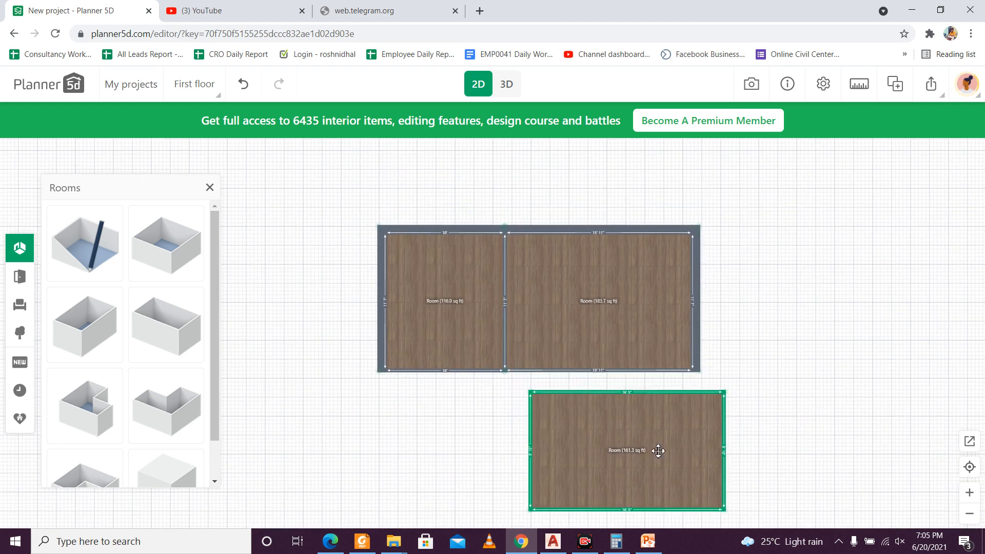
pyautogui.scroll(2, 657, 450)
pyautogui.moveTo(655, 451)
pyautogui.mouseDown()
pyautogui.moveTo(640, 421)
pyautogui.moveTo(636, 448)
pyautogui.mouseUp()
pyautogui.moveTo(786, 435); pyautogui.dragTo(765, 367)
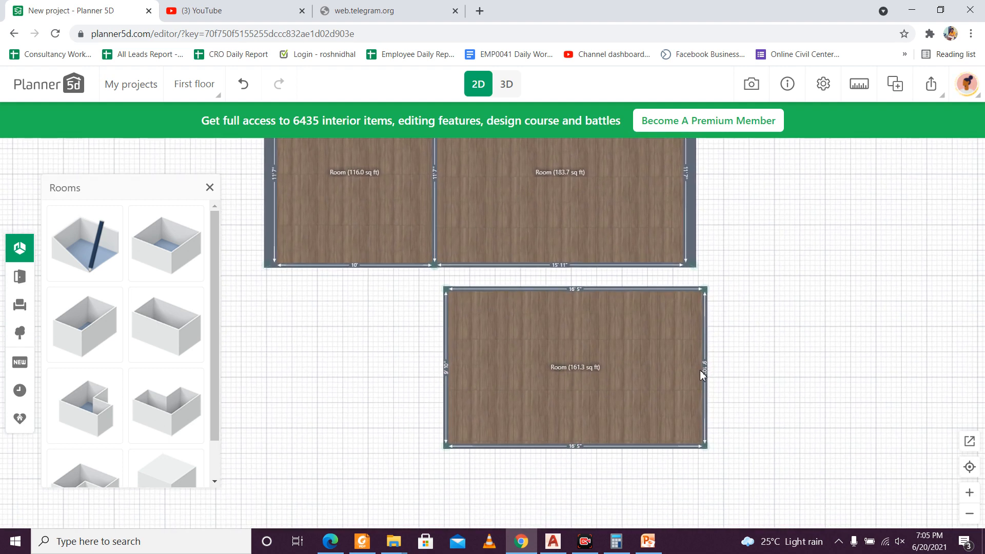
# Step: Shrink the third room to 11'7" by 5'10" by moving its right, left and lower walls inward
pyautogui.scroll(1, 659, 360)
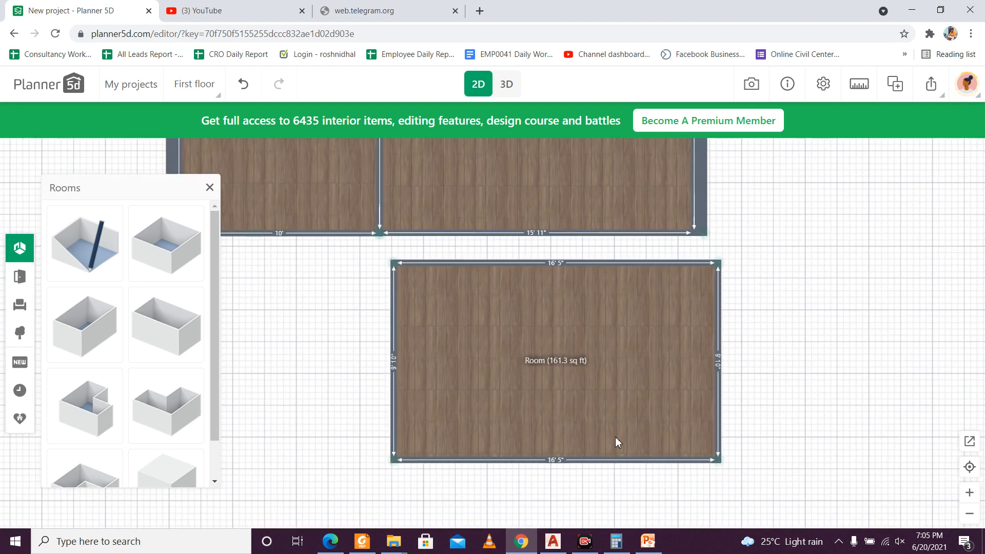
pyautogui.click(583, 459)
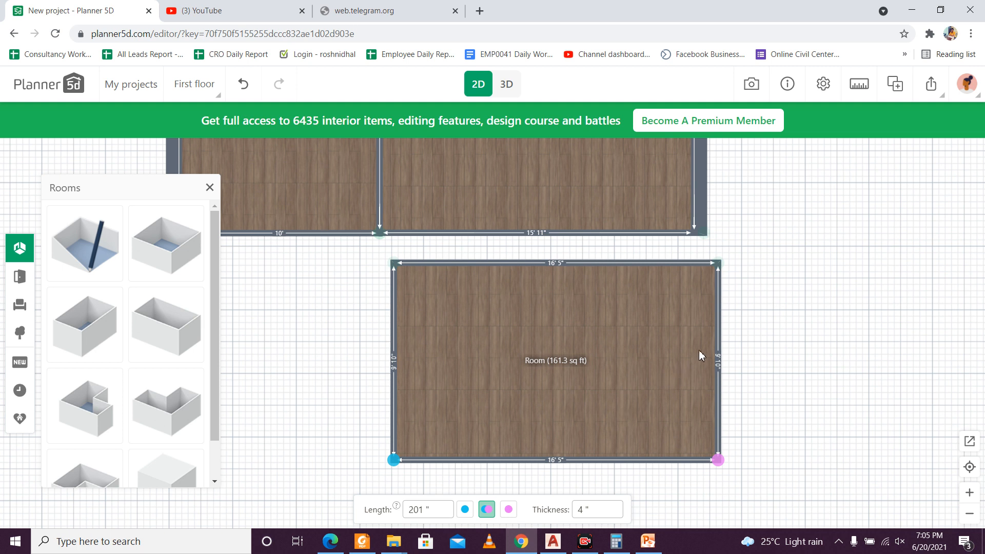
pyautogui.moveTo(722, 353); pyautogui.dragTo(650, 354)
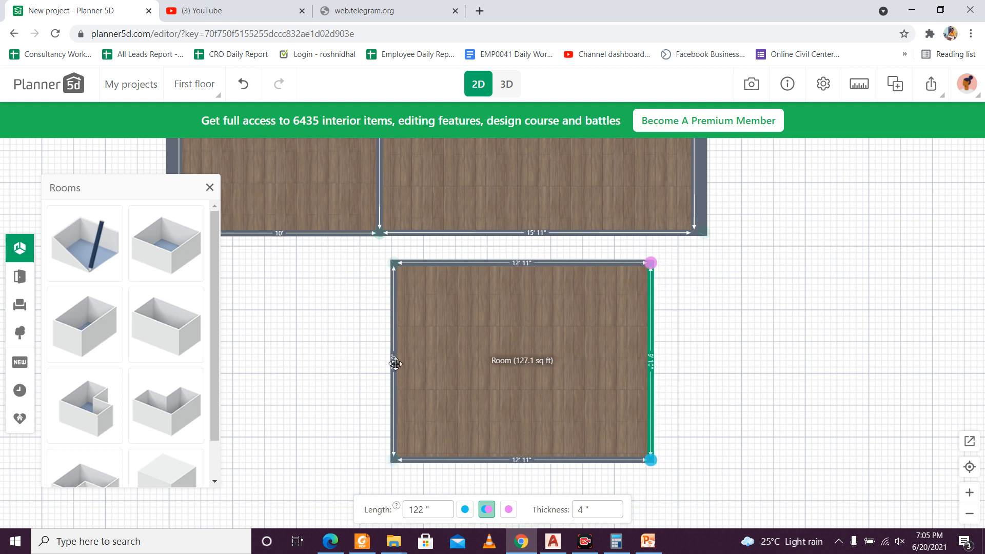
pyautogui.moveTo(395, 364); pyautogui.dragTo(421, 366)
pyautogui.moveTo(534, 460); pyautogui.dragTo(545, 380)
pyautogui.scroll(1, 448, 358)
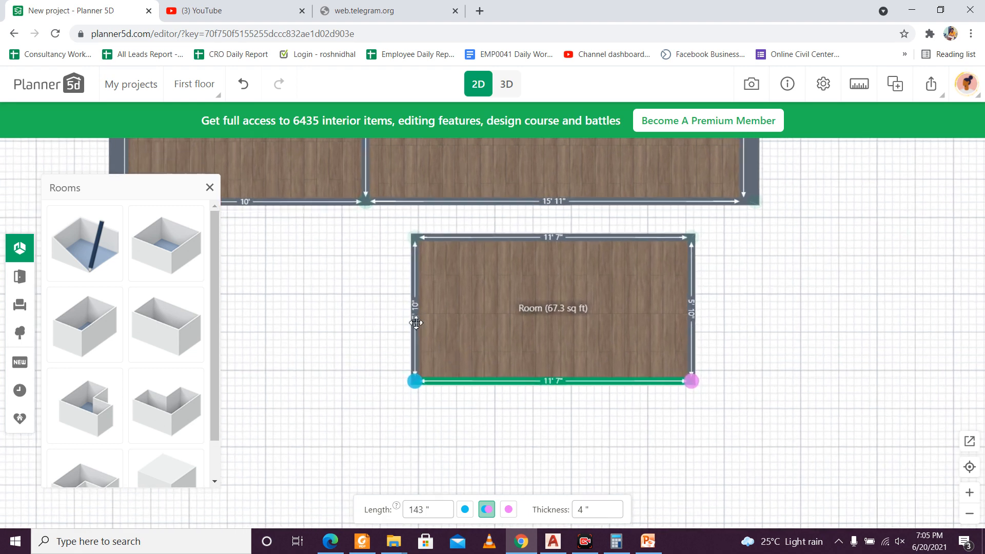
# Step: Set the lengths of the third room's left and right walls to 58 inches each
pyautogui.scroll(2, 416, 322)
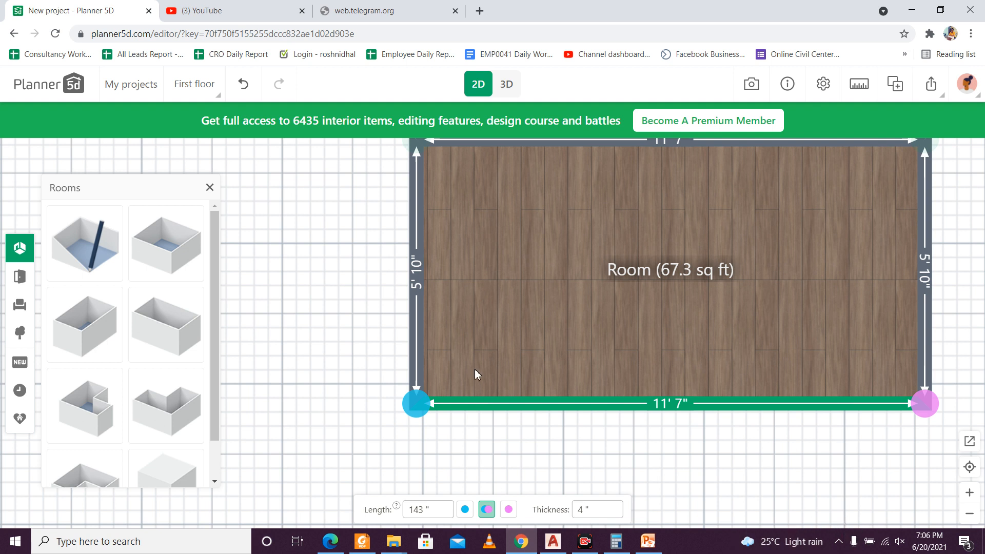
pyautogui.click(418, 338)
pyautogui.click(435, 505)
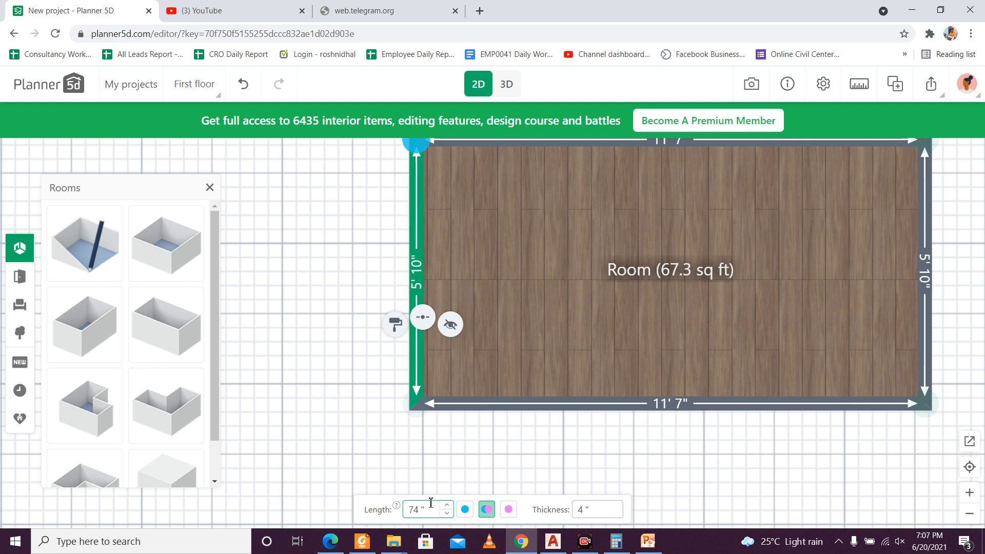
pyautogui.doubleClick(415, 509)
pyautogui.write('58')
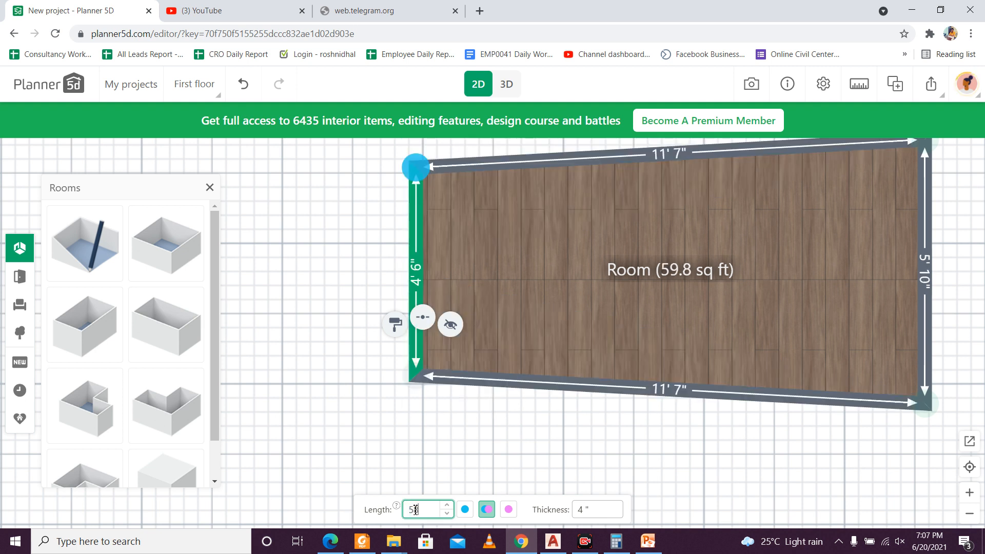
pyautogui.click(927, 295)
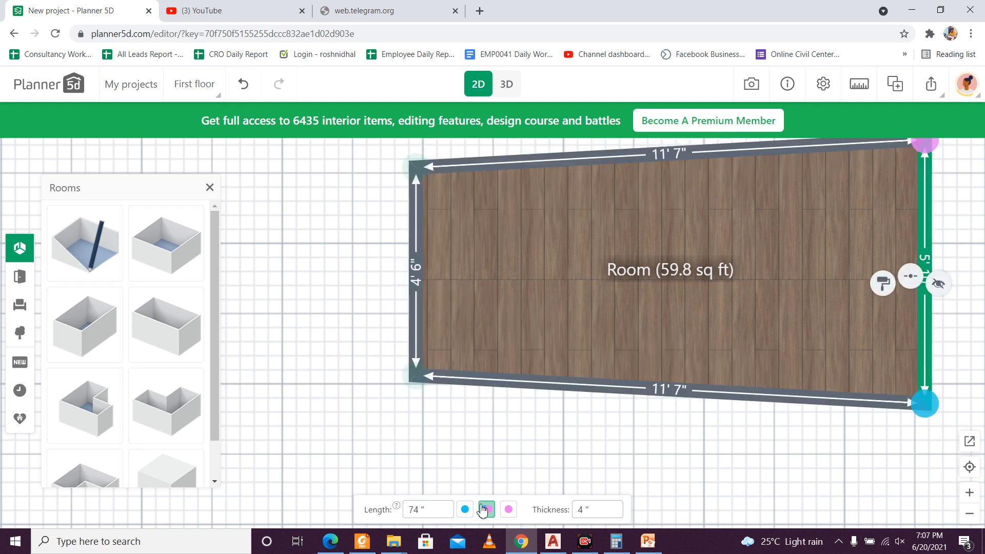
pyautogui.doubleClick(421, 512)
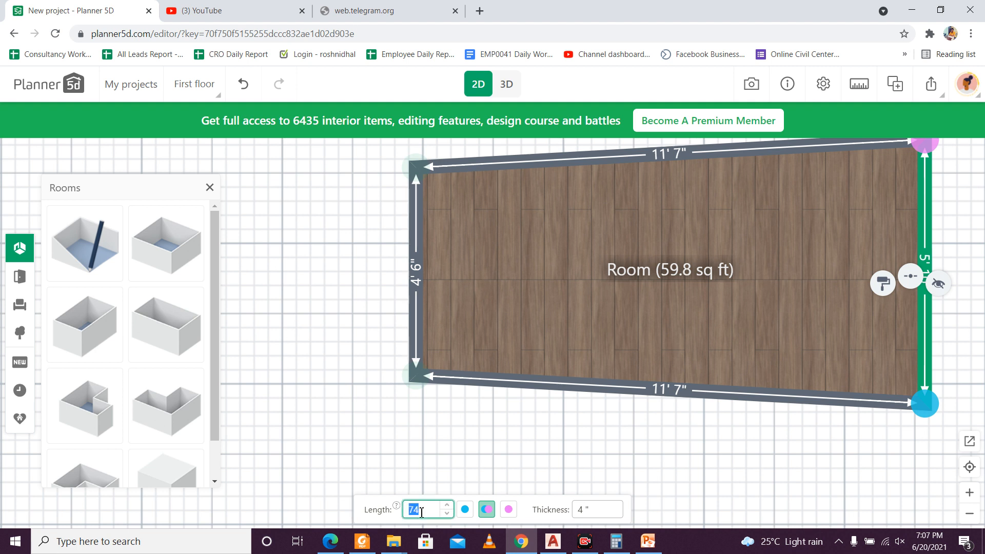
pyautogui.write('58')
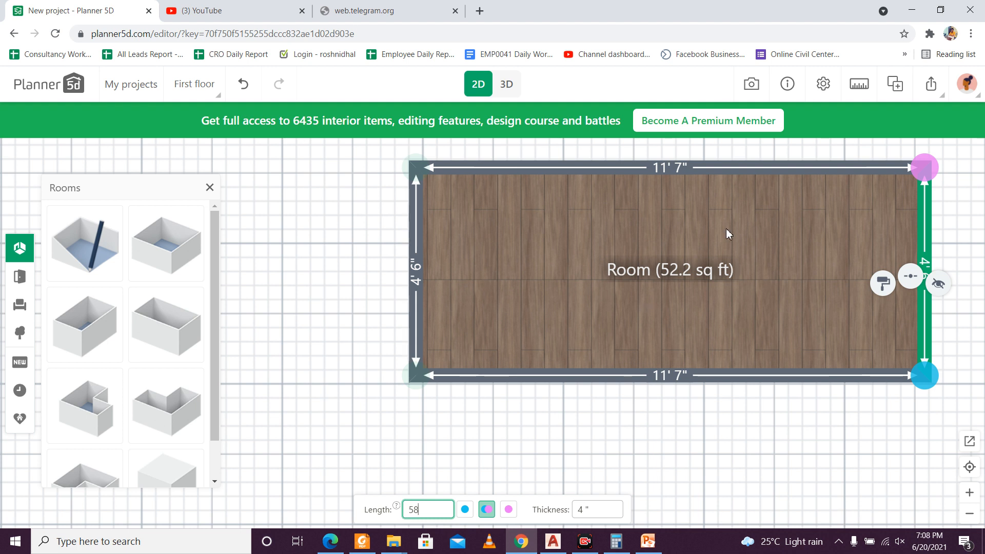
# Step: Set the third room's right wall thickness to 10 inches and move its left wall inward to make the room 7' wide
pyautogui.click(415, 290)
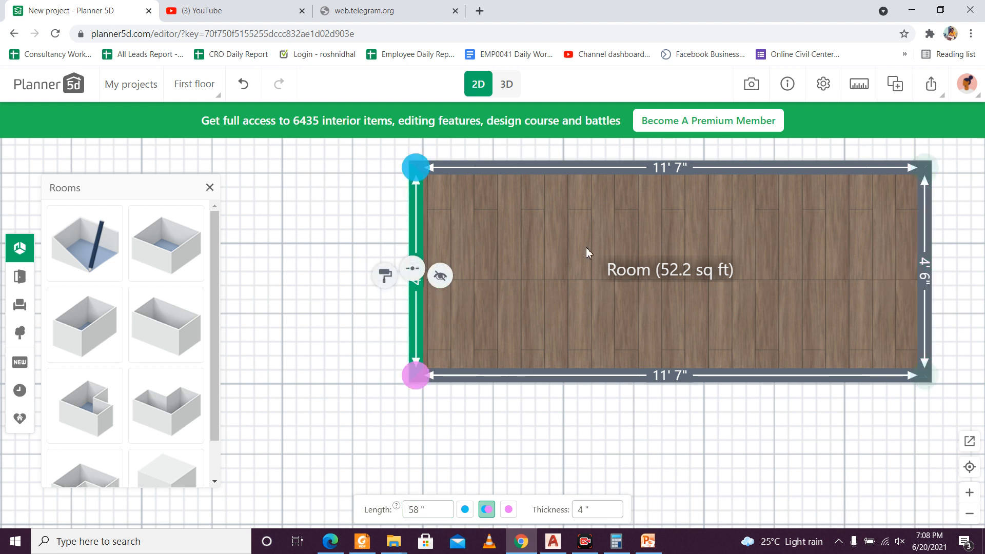
pyautogui.click(928, 224)
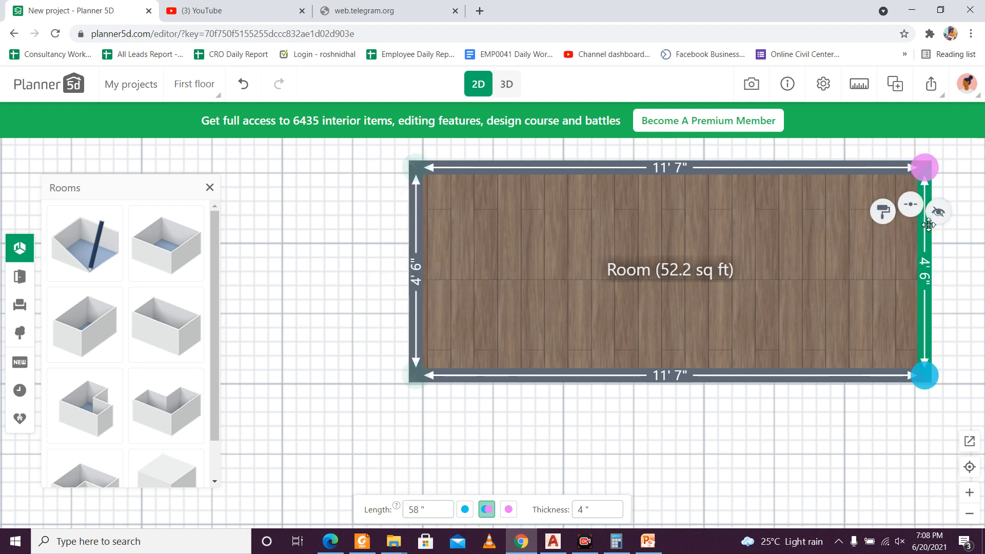
pyautogui.click(583, 509)
pyautogui.doubleClick(580, 512)
pyautogui.write('10')
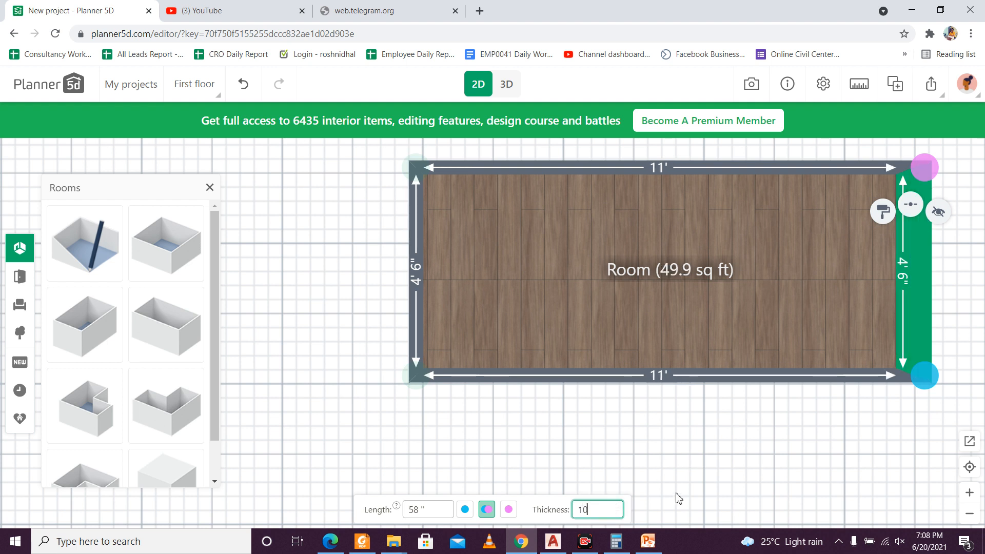
pyautogui.click(545, 455)
pyautogui.click(414, 312)
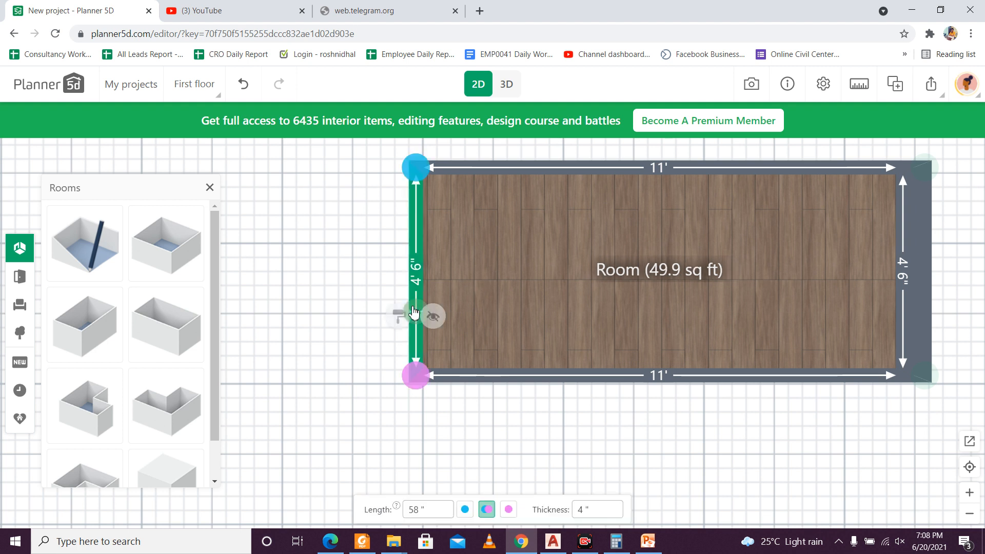
pyautogui.moveTo(414, 308); pyautogui.dragTo(590, 296)
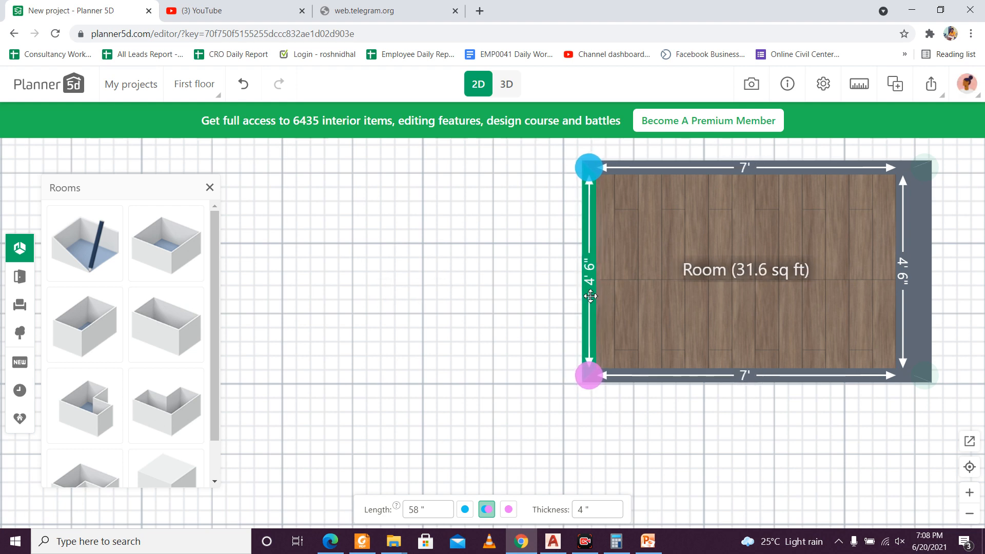
# Step: Attach the third room to the second room's lower wall, with the right outer walls of both rooms aligned
pyautogui.scroll(-3, 759, 338)
pyautogui.click(759, 336)
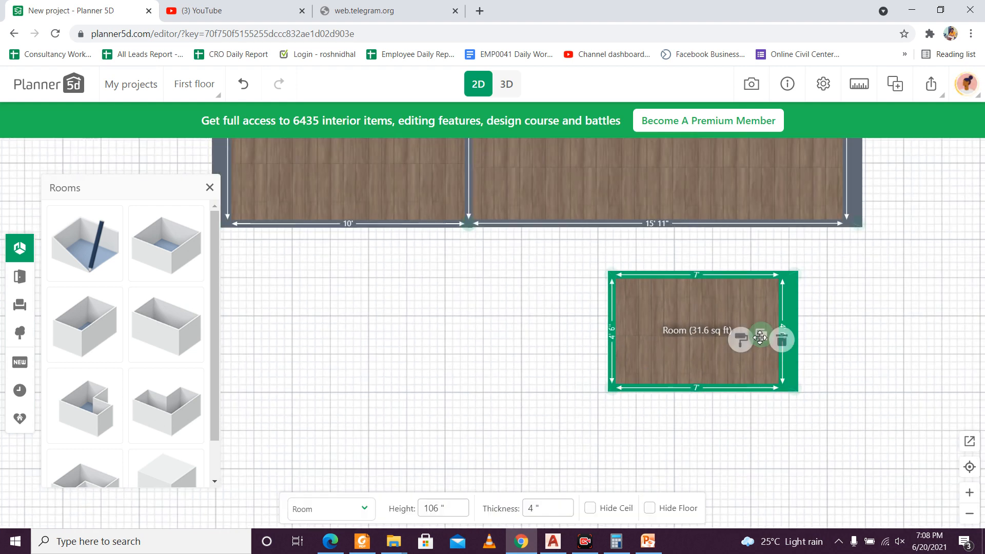
pyautogui.moveTo(732, 293); pyautogui.dragTo(801, 249)
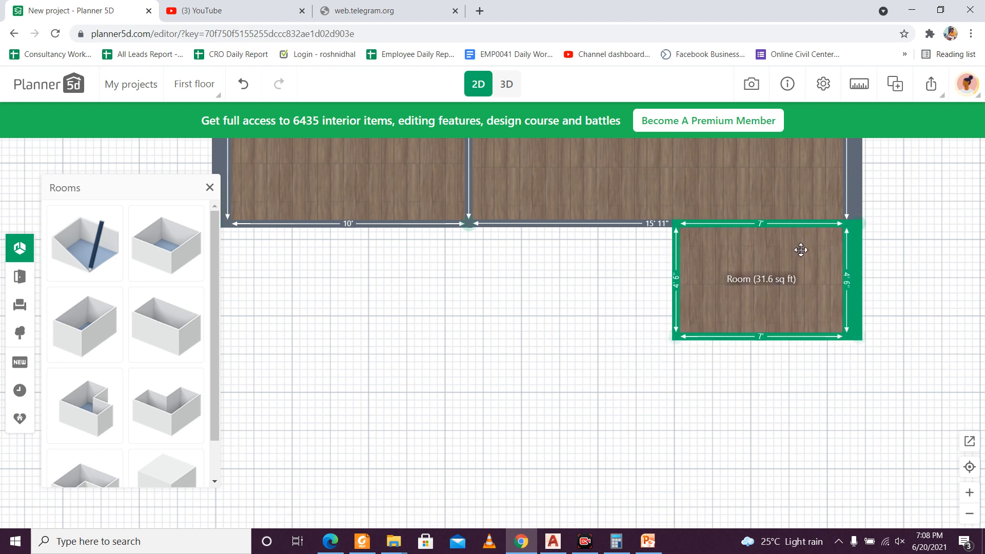
pyautogui.click(706, 403)
# Step: Add a fourth rectangular room below the existing plan and delete the extra copy of it
pyautogui.scroll(-3, 655, 367)
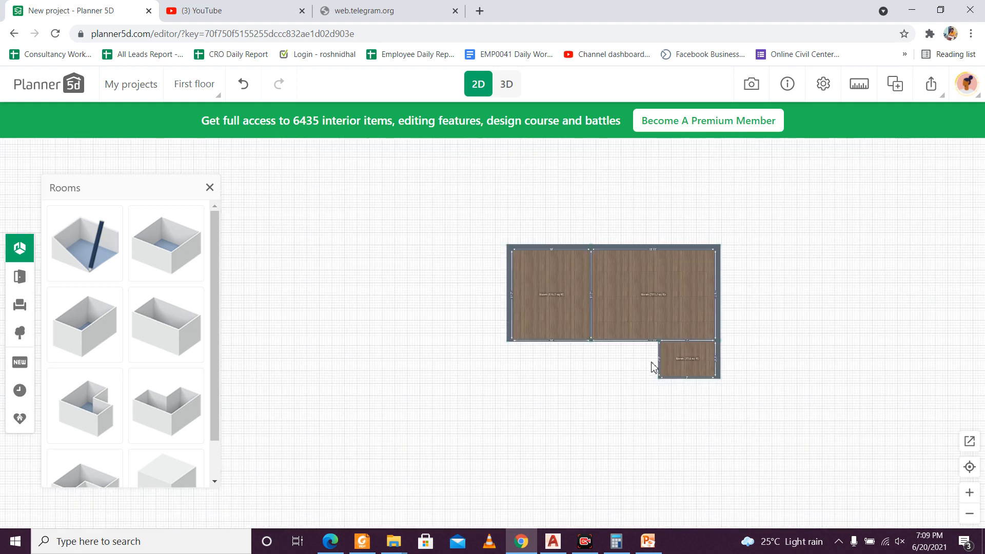
pyautogui.scroll(1, 651, 379)
pyautogui.scroll(1, 644, 389)
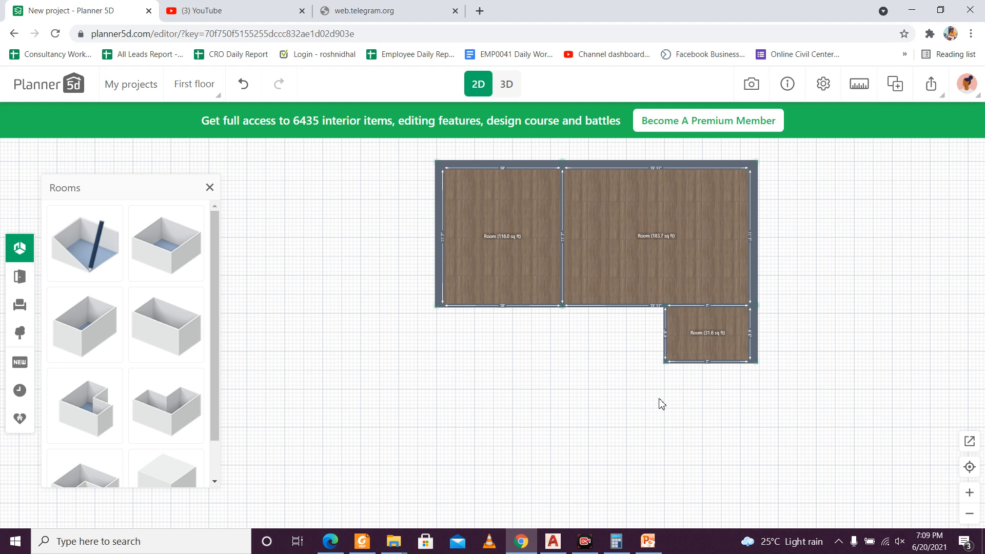
pyautogui.moveTo(658, 402); pyautogui.dragTo(607, 428)
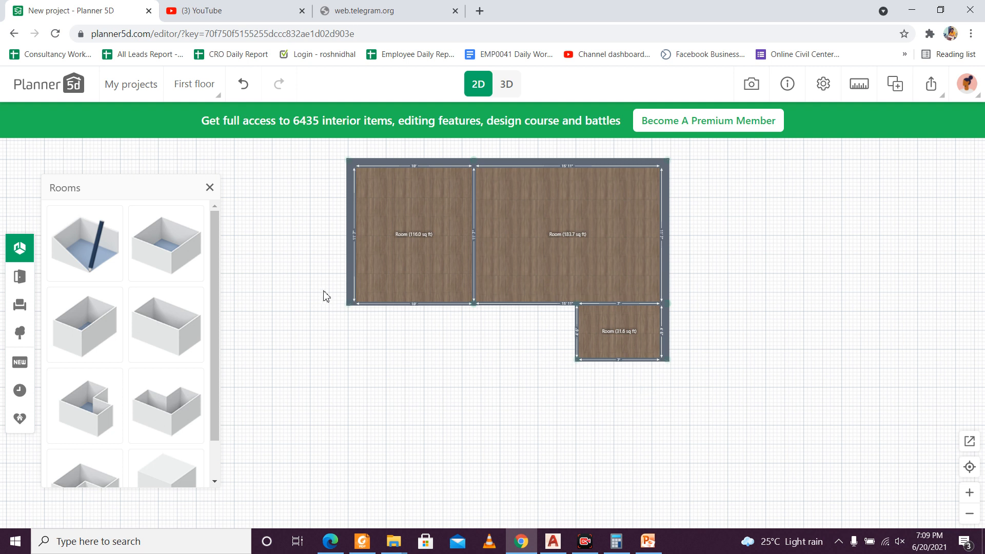
pyautogui.click(183, 334)
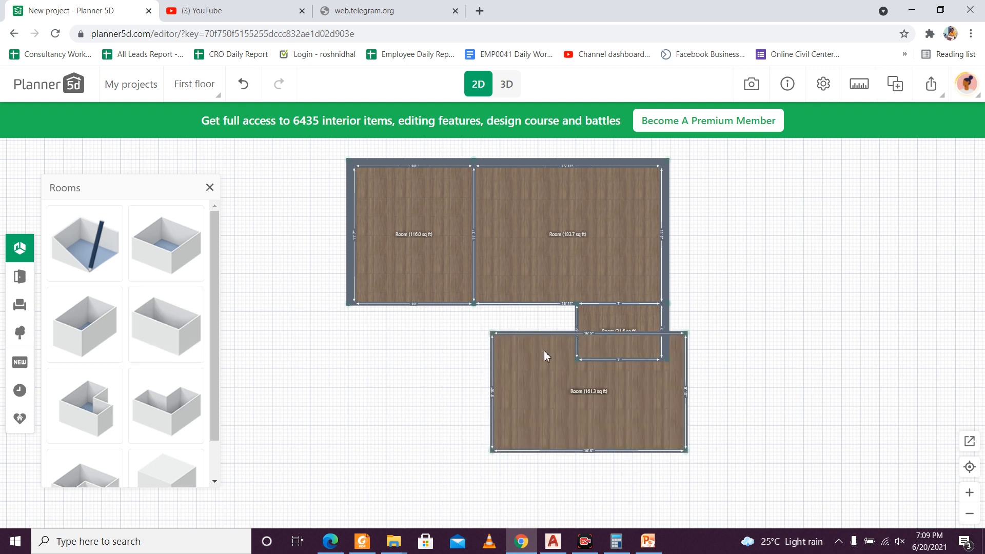
pyautogui.moveTo(545, 354); pyautogui.dragTo(522, 408)
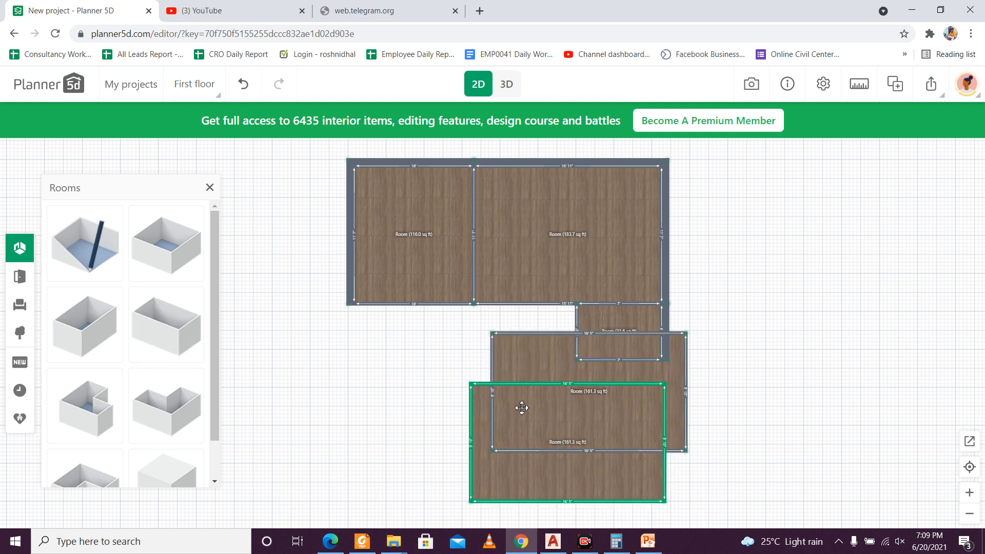
pyautogui.press('Delete')
pyautogui.click(542, 393)
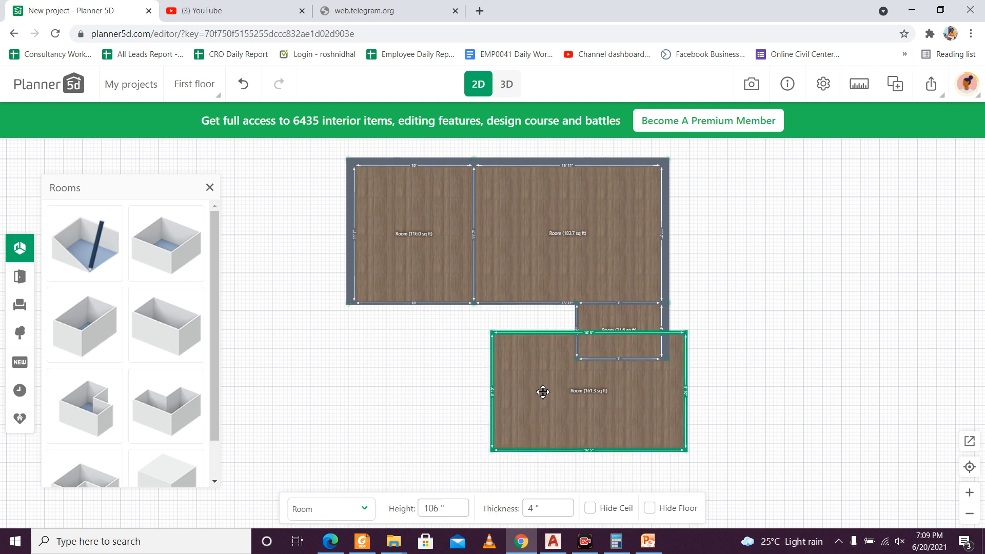
# Step: Move the fourth room clear below the third room and set its upper wall thickness to 10 inches
pyautogui.moveTo(551, 428); pyautogui.dragTo(502, 439)
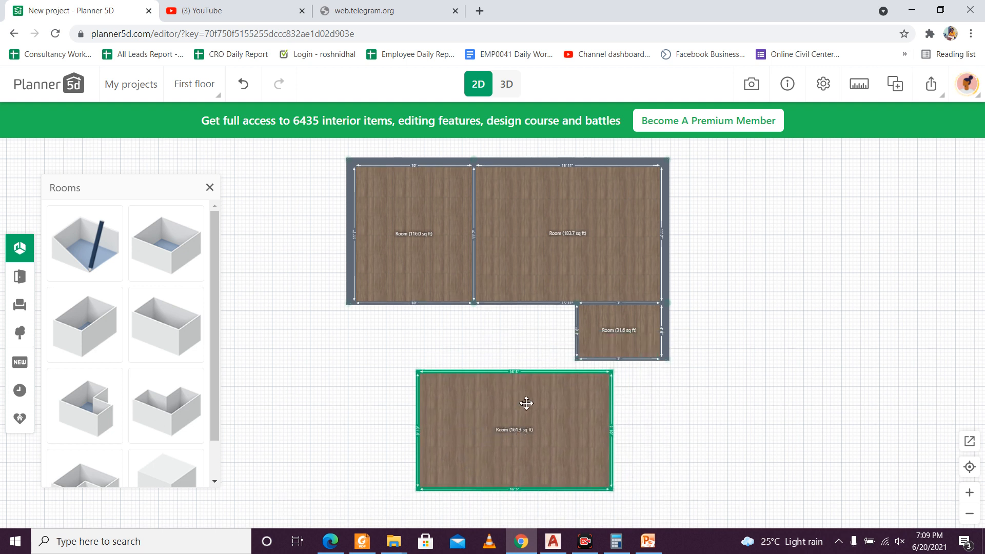
pyautogui.scroll(2, 526, 403)
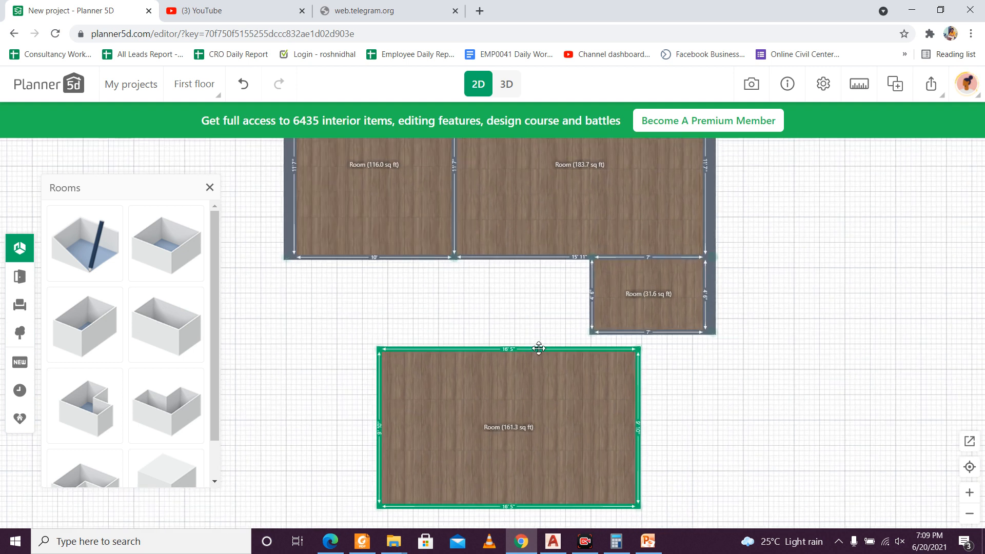
pyautogui.click(538, 348)
pyautogui.click(538, 348)
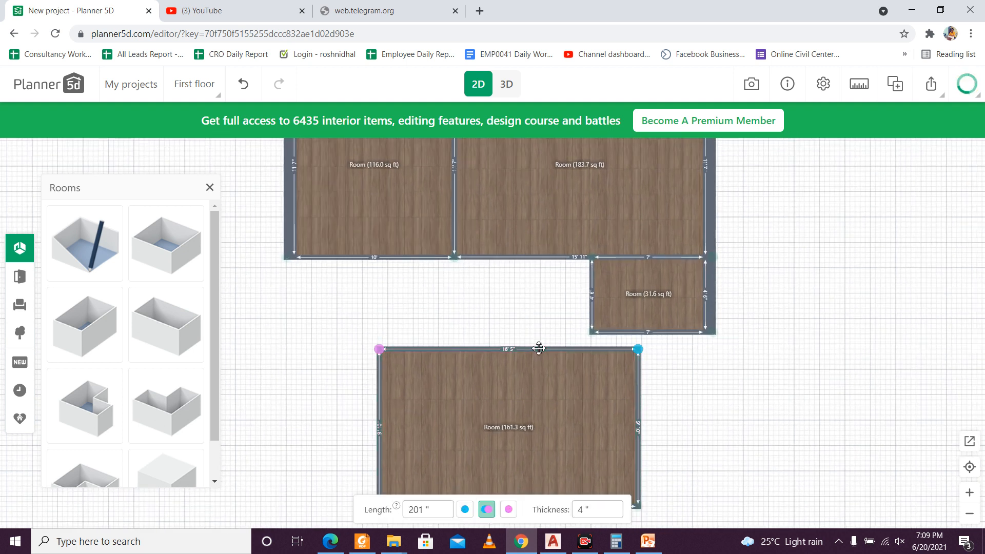
pyautogui.click(587, 510)
pyautogui.moveTo(585, 510); pyautogui.dragTo(571, 511)
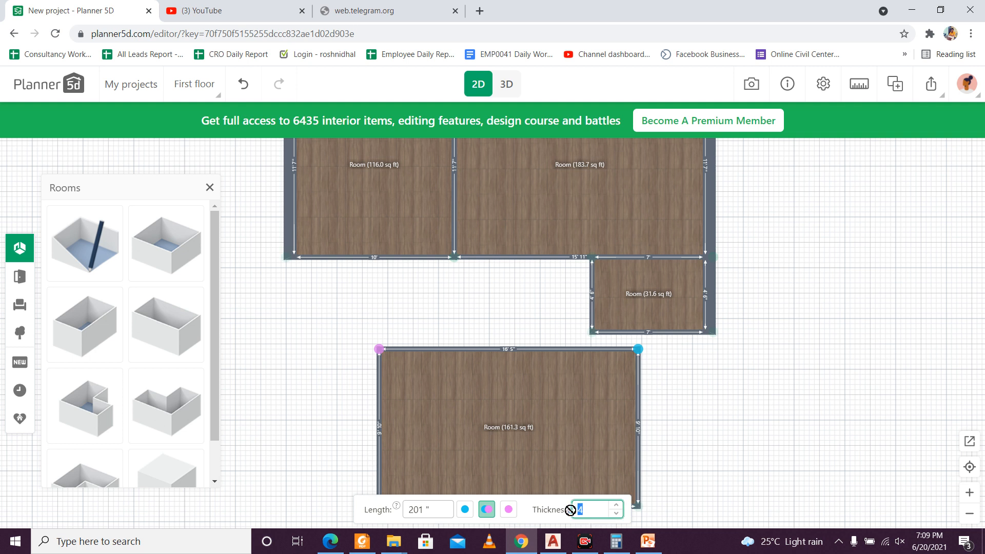
pyautogui.write('10')
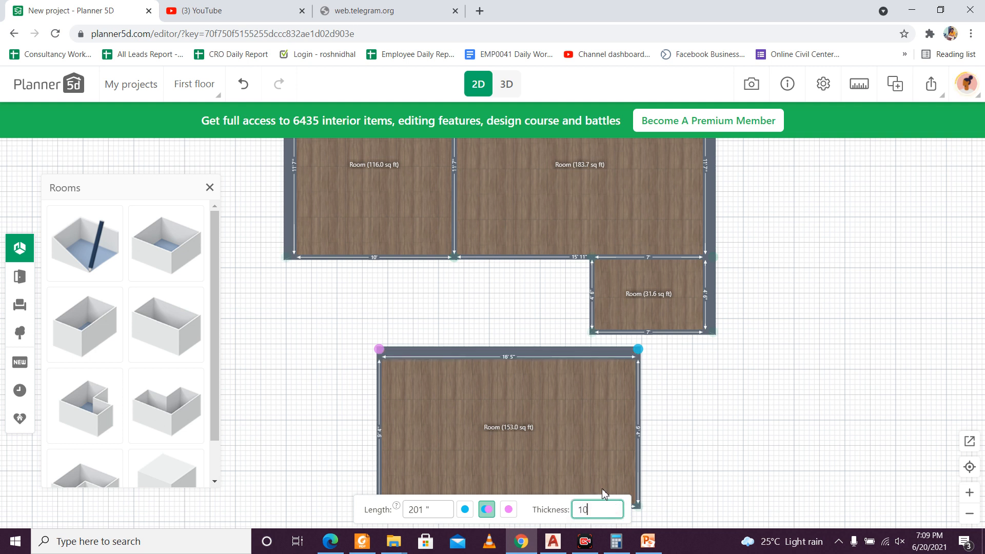
# Step: Set the thickness of the fourth room's right and left walls to 10 inches each
pyautogui.click(640, 409)
pyautogui.click(640, 408)
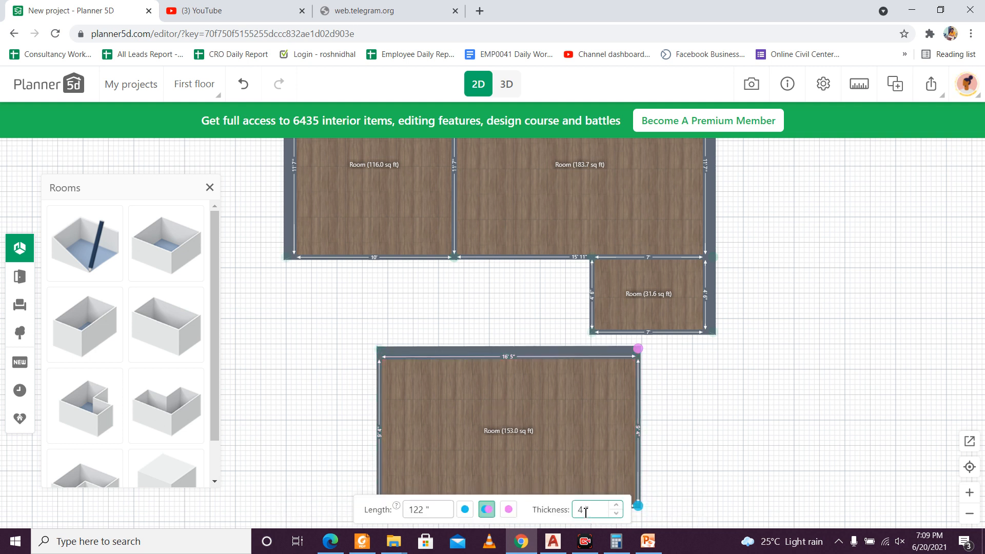
pyautogui.moveTo(585, 510); pyautogui.dragTo(570, 515)
pyautogui.write('10')
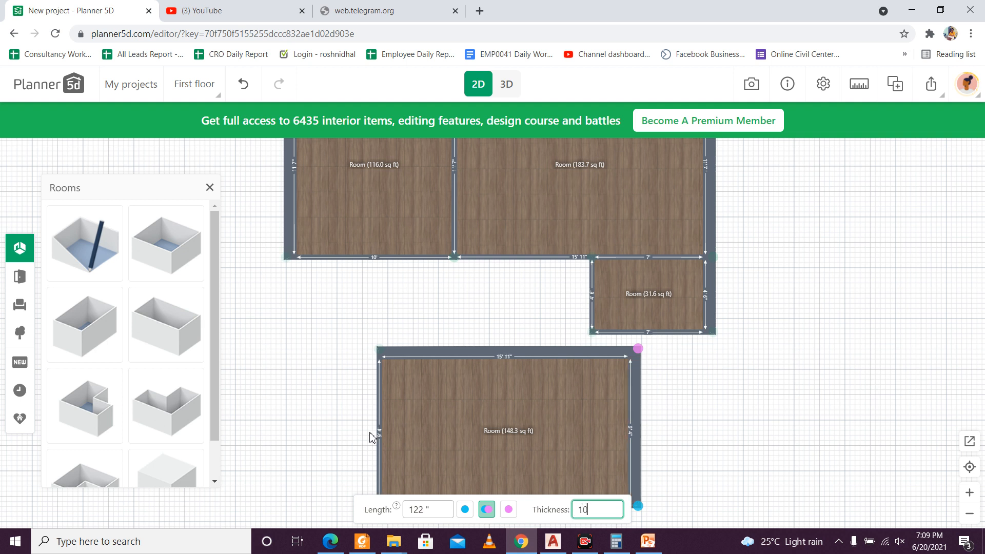
pyautogui.click(379, 426)
pyautogui.click(378, 425)
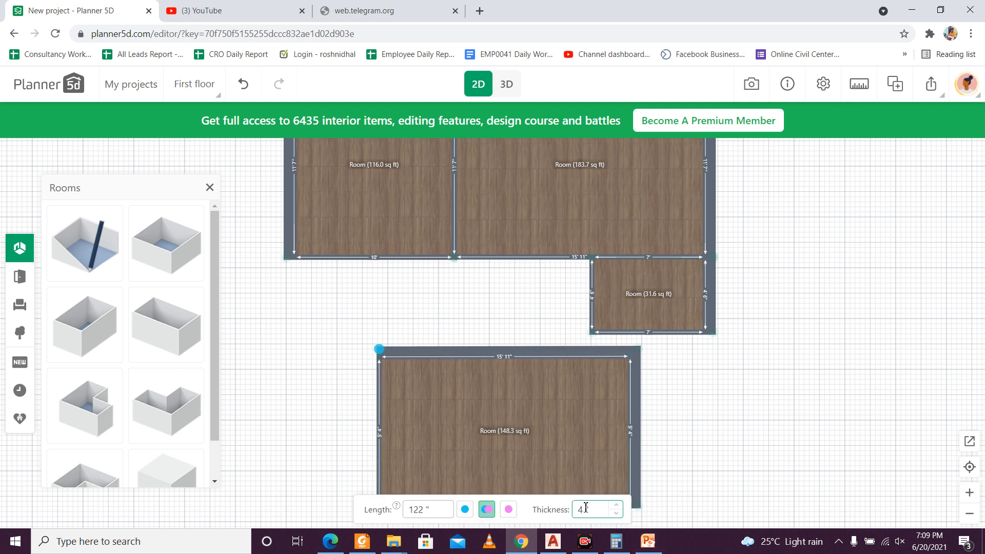
pyautogui.moveTo(585, 510); pyautogui.dragTo(571, 513)
pyautogui.write('10')
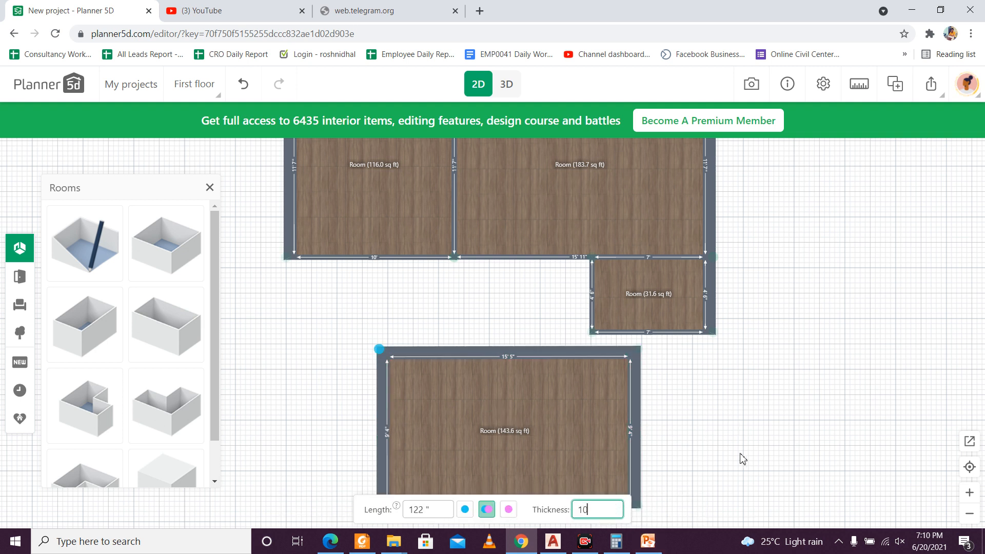
# Step: Set the thickness of the fourth room's lower wall to 10 inches
pyautogui.moveTo(659, 516); pyautogui.dragTo(640, 415)
pyautogui.click(478, 407)
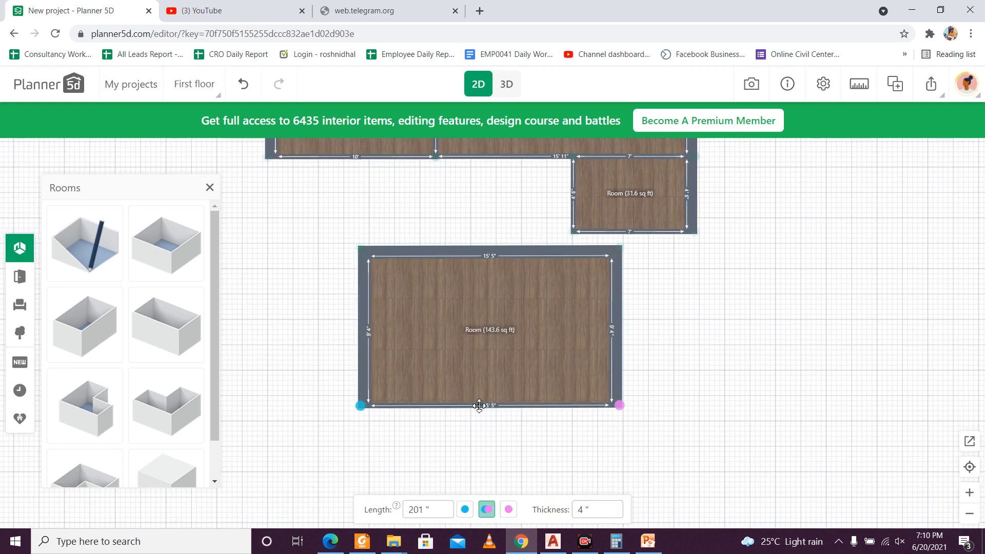
pyautogui.click(583, 511)
pyautogui.moveTo(583, 511); pyautogui.dragTo(572, 507)
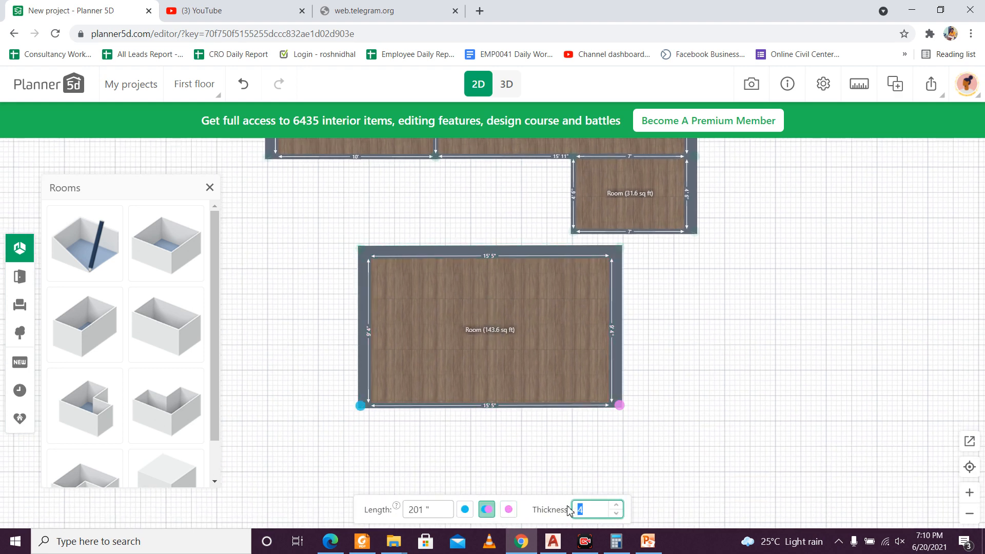
pyautogui.write('10')
pyautogui.click(599, 467)
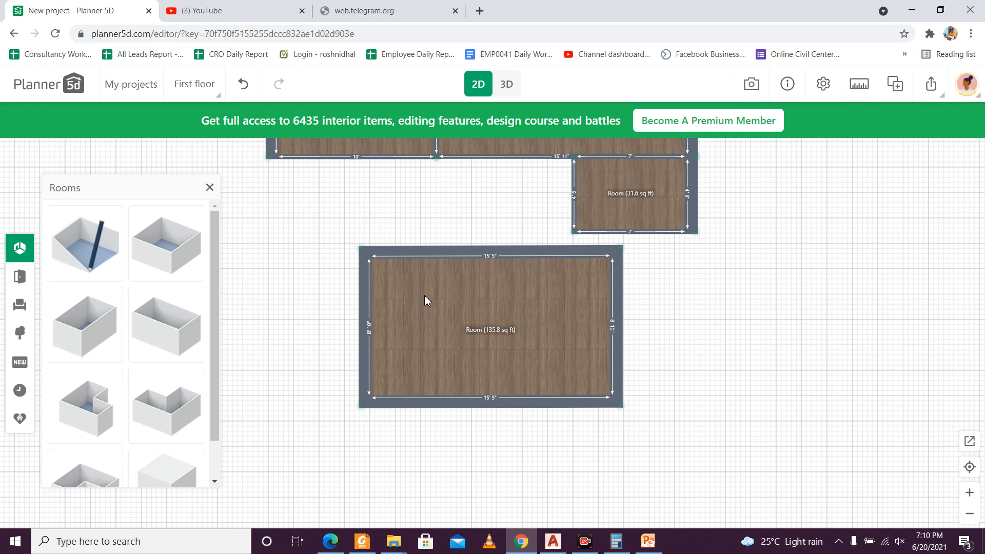
# Step: Move the fourth room's left wall inward and its lower wall downward to make the interior about 6'2" by 11'3"
pyautogui.scroll(4, 378, 319)
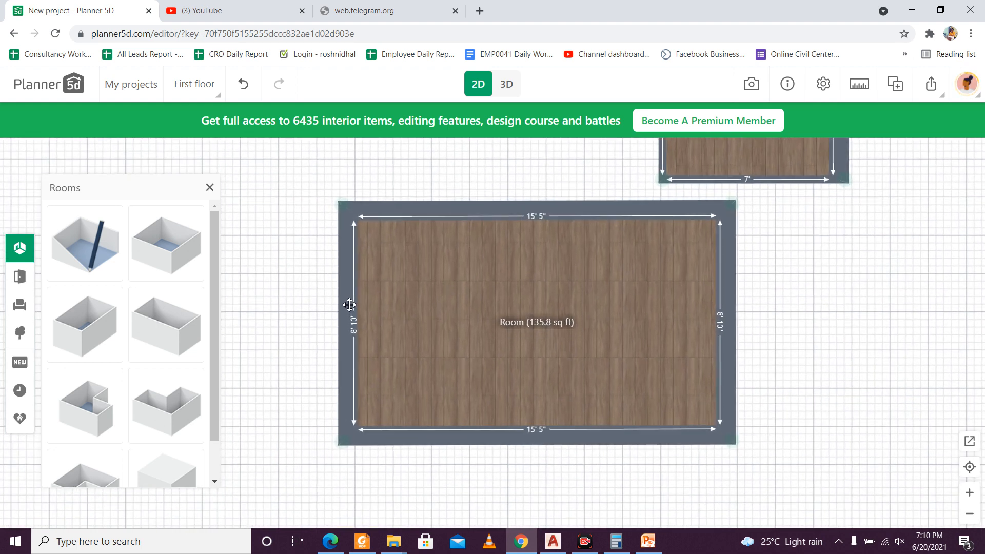
pyautogui.click(349, 305)
pyautogui.moveTo(358, 308); pyautogui.dragTo(562, 330)
pyautogui.click(672, 444)
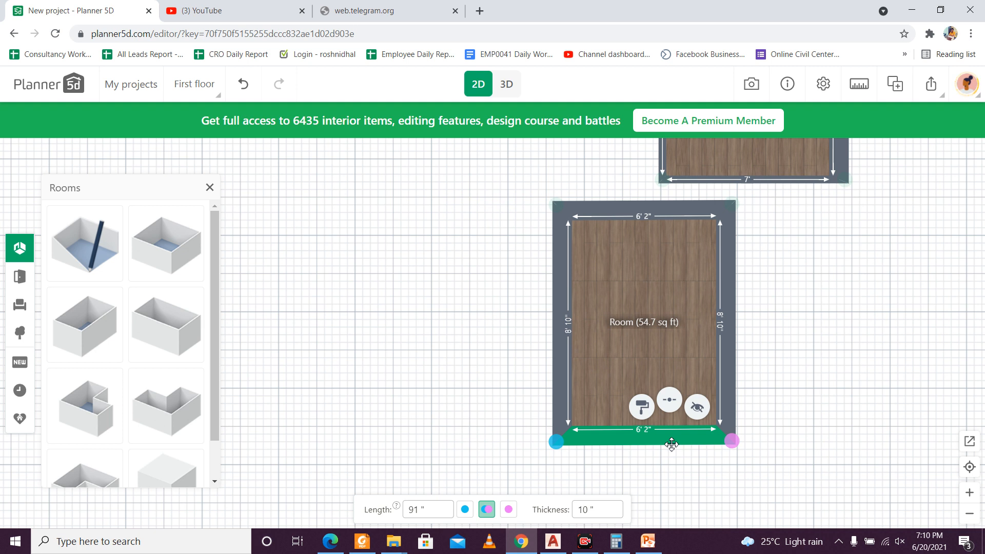
pyautogui.moveTo(671, 444); pyautogui.dragTo(677, 500)
pyautogui.moveTo(750, 475); pyautogui.dragTo(721, 423)
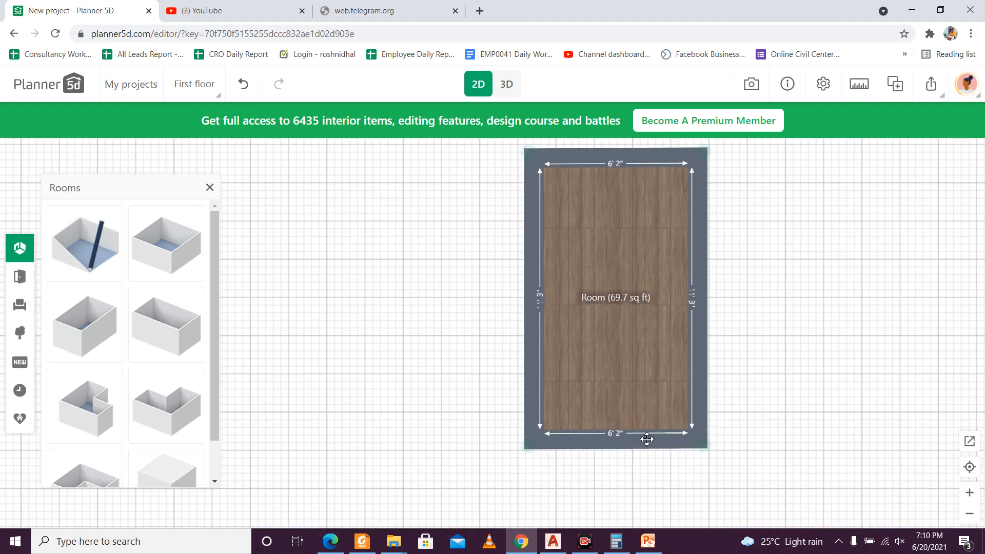
# Step: Move the fourth room's lower wall down to about 13'11" of interior length and set that wall's length to 92 inches
pyautogui.moveTo(649, 439); pyautogui.dragTo(660, 504)
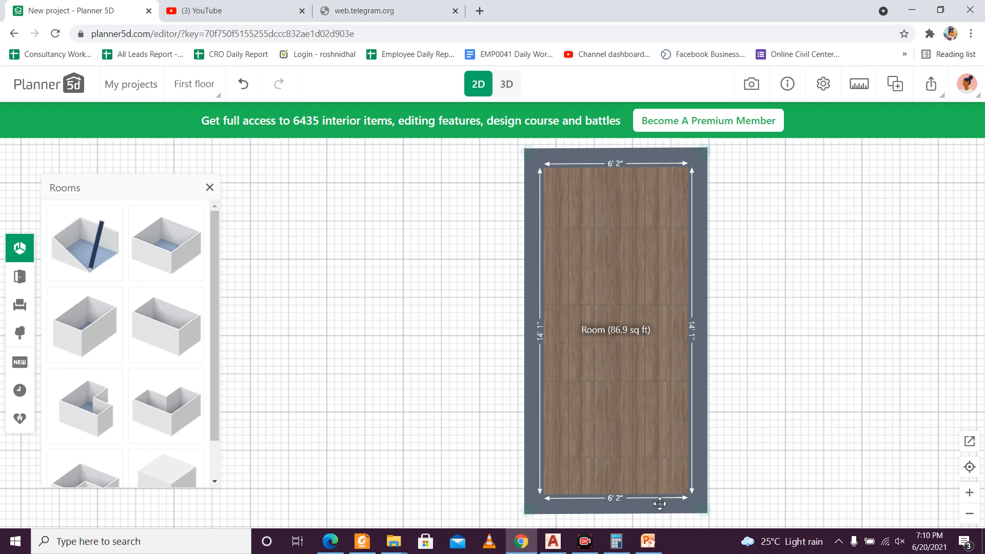
pyautogui.moveTo(658, 504); pyautogui.dragTo(658, 500)
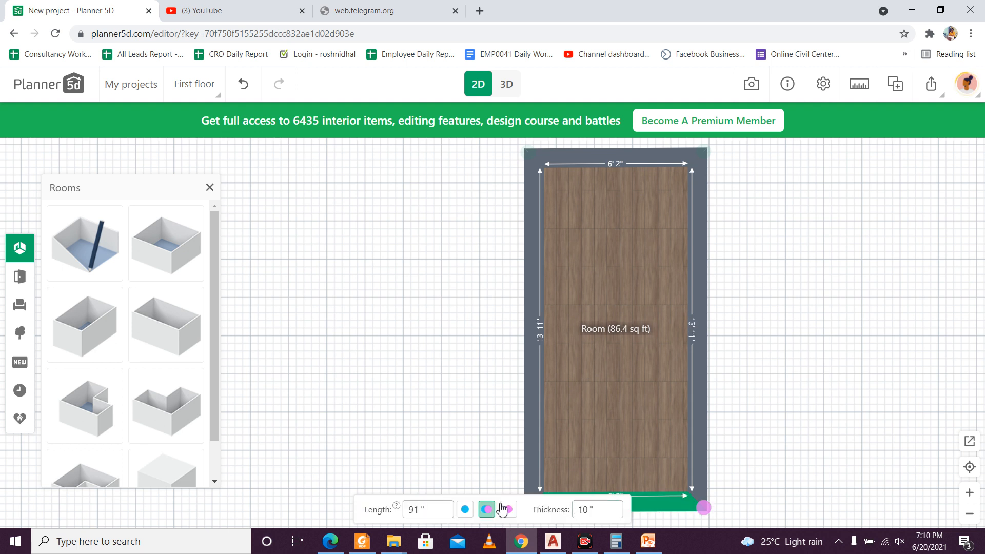
pyautogui.doubleClick(422, 509)
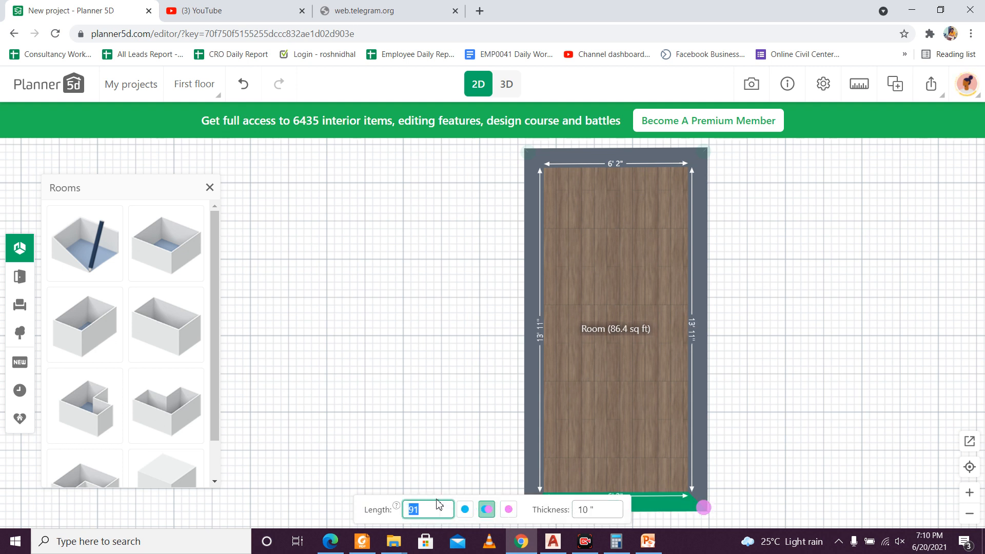
pyautogui.write('0\\92')
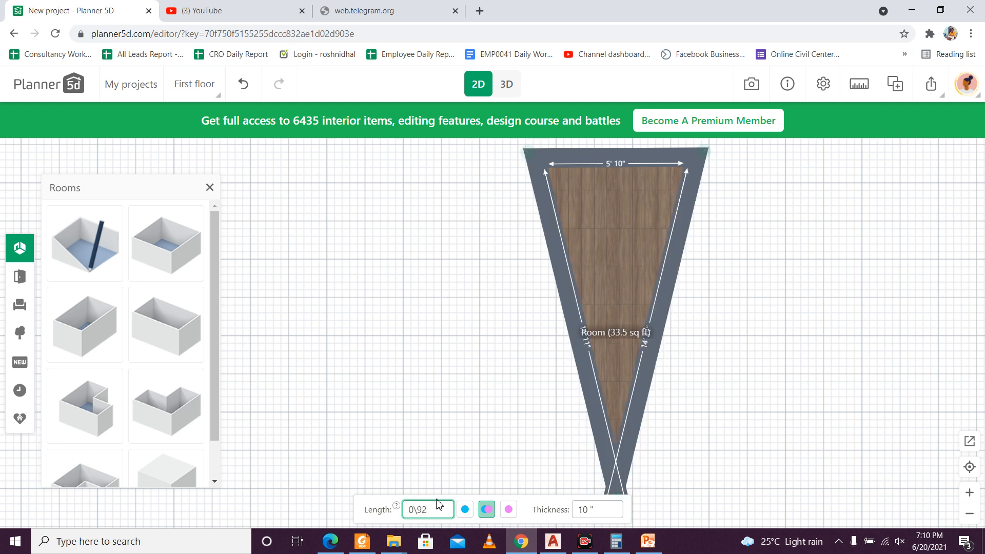
pyautogui.press('BackSpace')
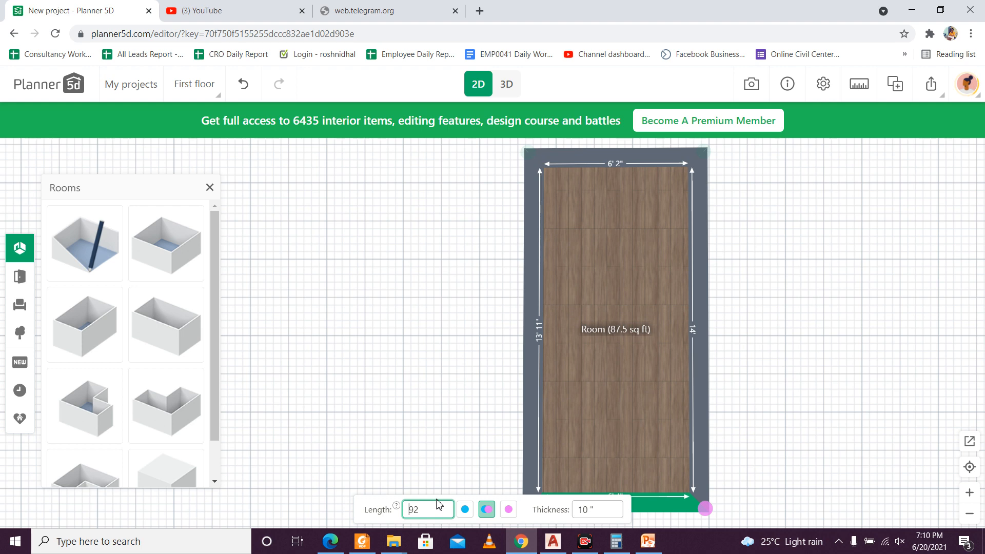
# Step: Check the lengths of the fourth room's left, right and lower walls, and undo the lower wall's latest move and length change
pyautogui.scroll(-3, 523, 333)
pyautogui.scroll(1, 528, 352)
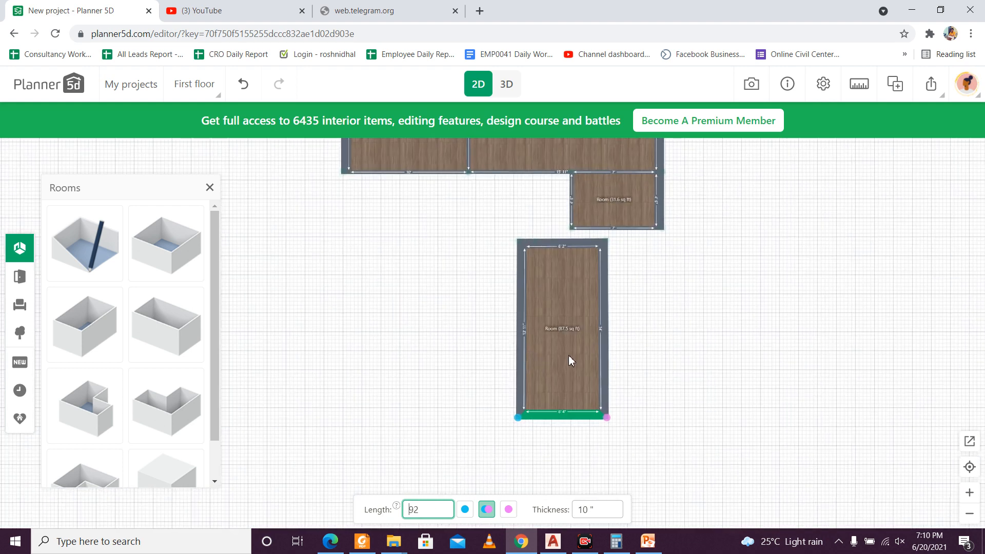
pyautogui.scroll(1, 569, 356)
pyautogui.click(503, 354)
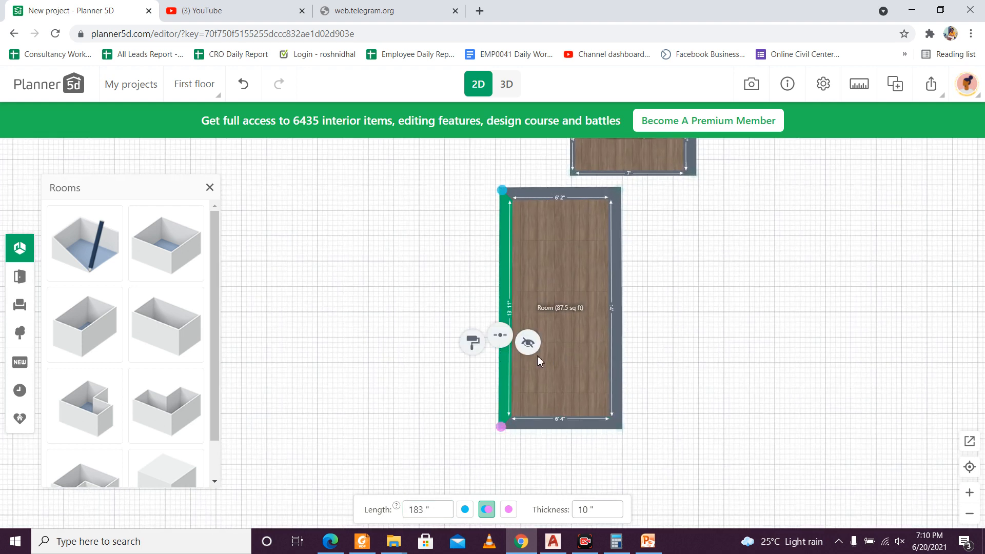
pyautogui.click(619, 336)
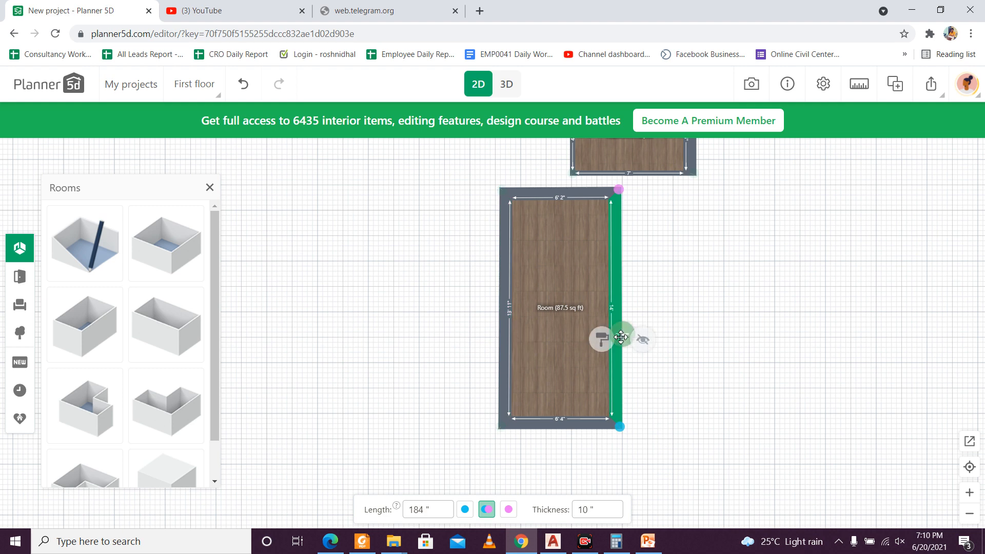
pyautogui.click(583, 429)
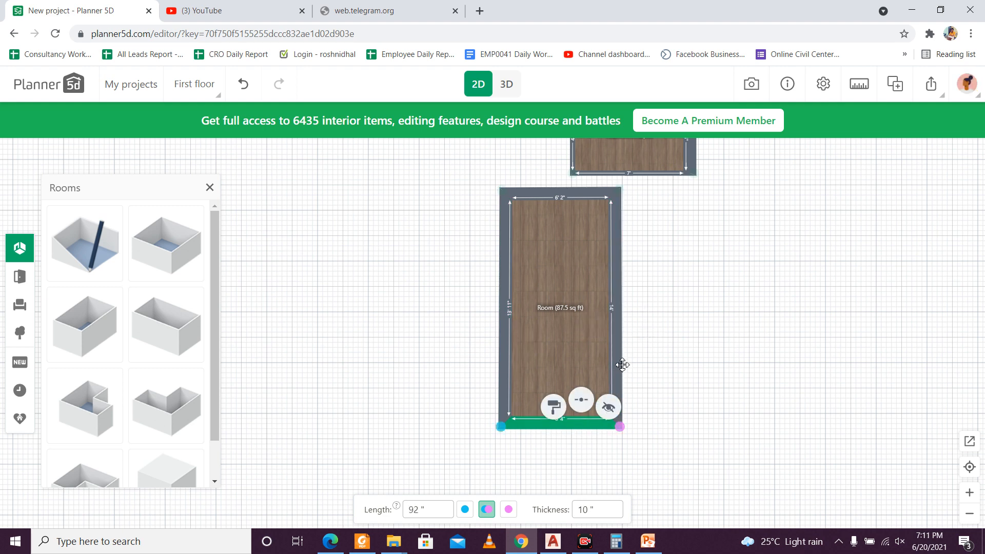
pyautogui.scroll(2, 568, 415)
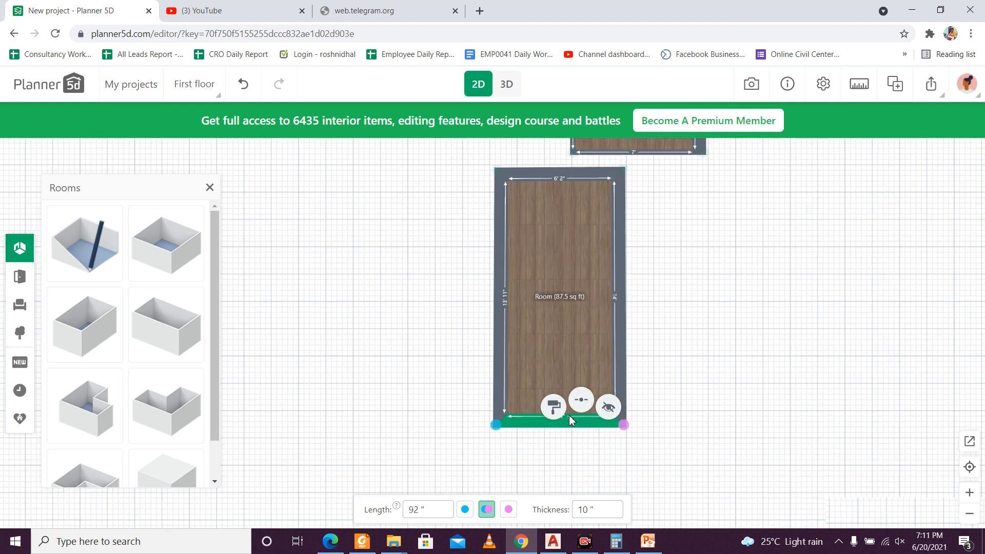
pyautogui.click(582, 445)
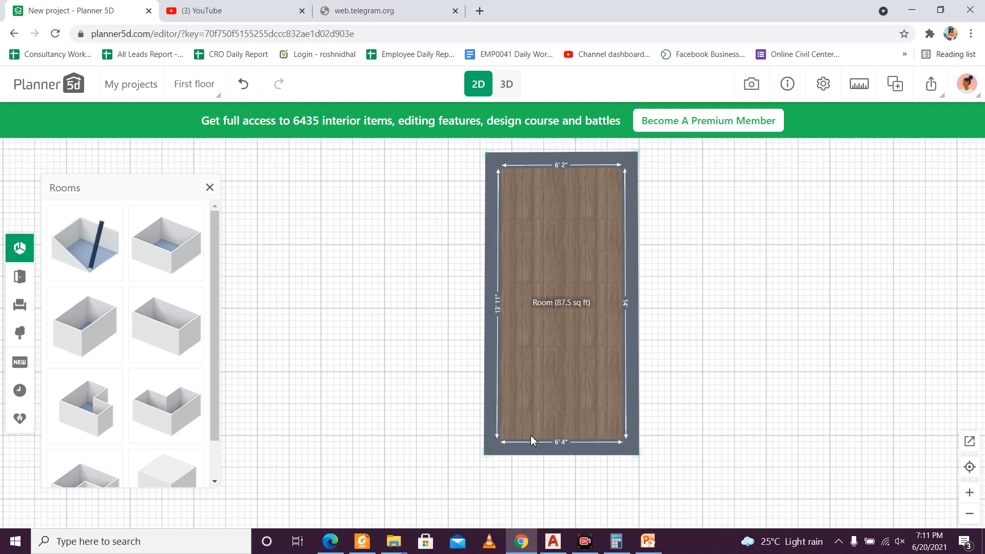
pyautogui.click(561, 449)
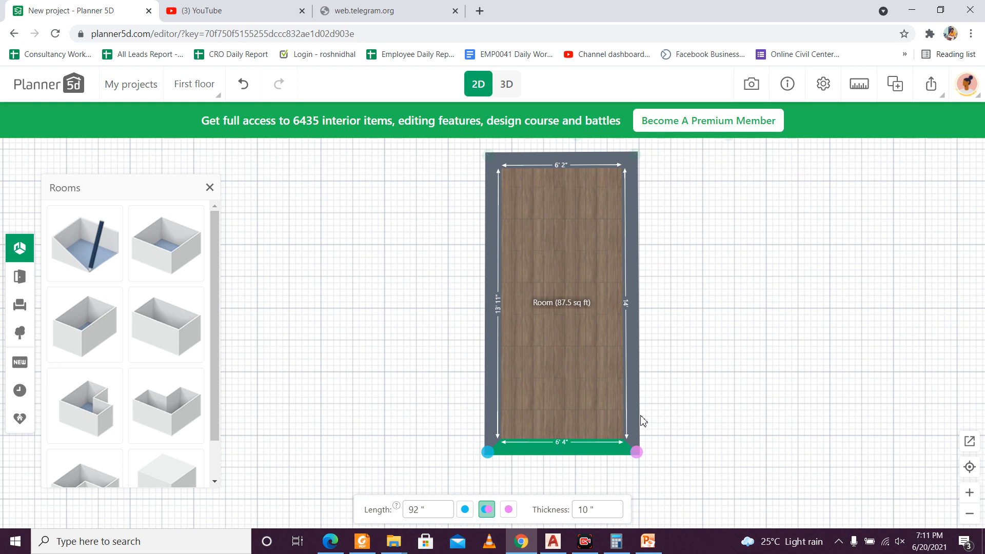
pyautogui.hotkey('ctrl', 'z')
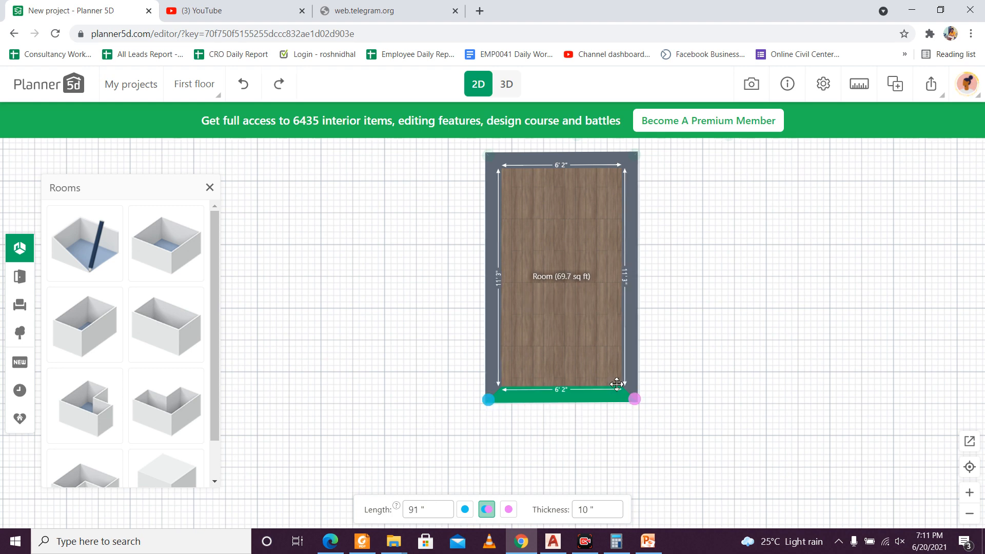
# Step: Examine the length of the fourth room's right wall against the room's interior dimensions
pyautogui.scroll(-1, 567, 405)
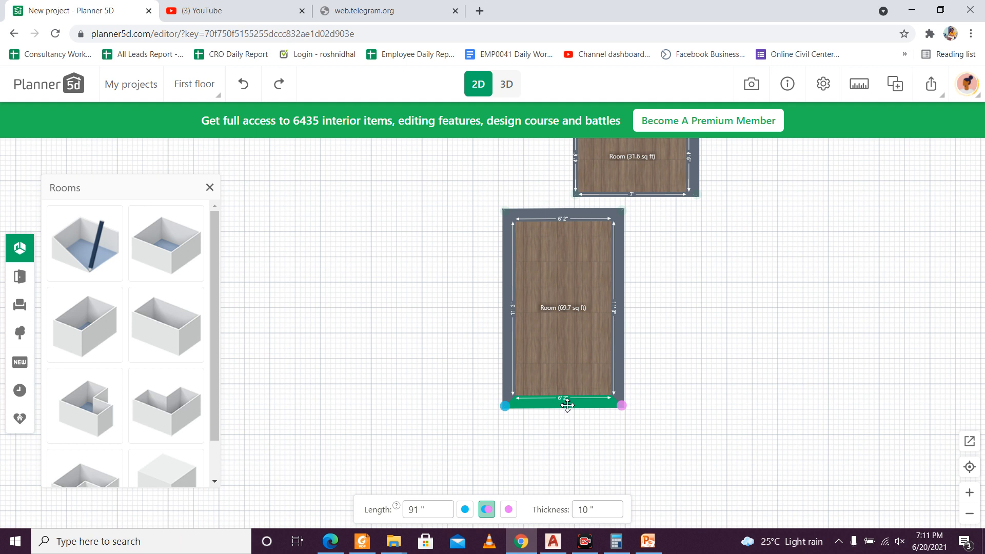
pyautogui.click(623, 343)
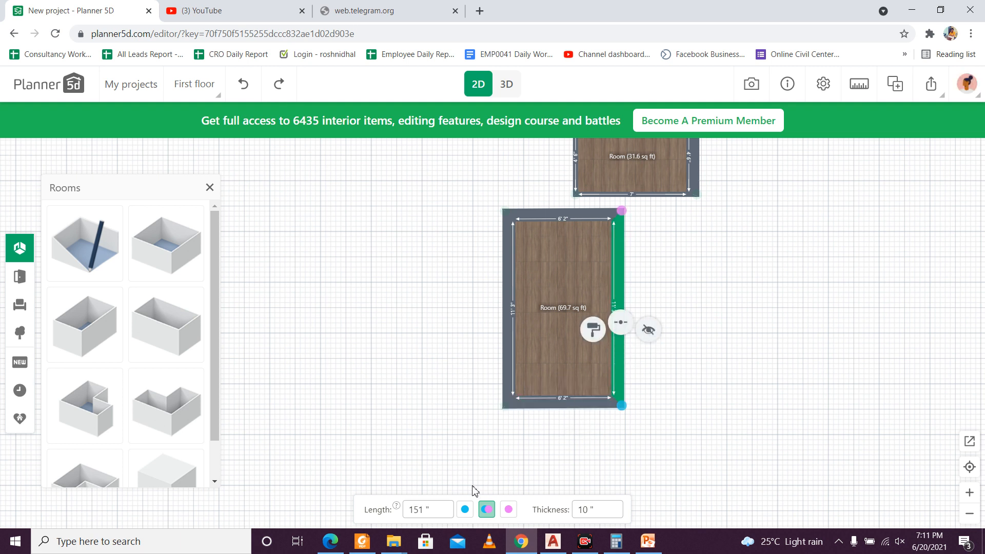
pyautogui.click(429, 511)
pyautogui.scroll(2, 641, 287)
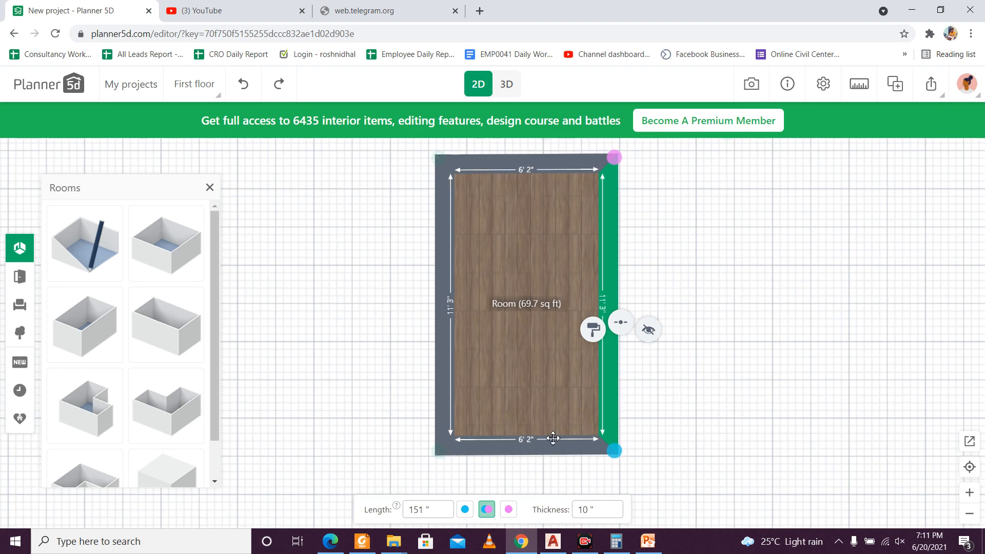
pyautogui.scroll(-3, 543, 446)
pyautogui.scroll(1, 547, 463)
pyautogui.scroll(4, 546, 461)
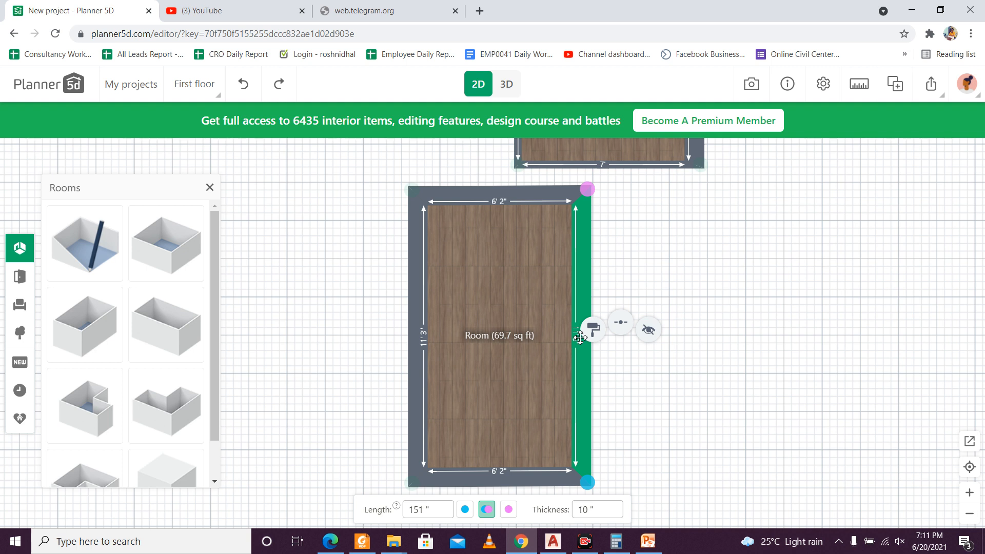
pyautogui.click(434, 510)
pyautogui.click(632, 408)
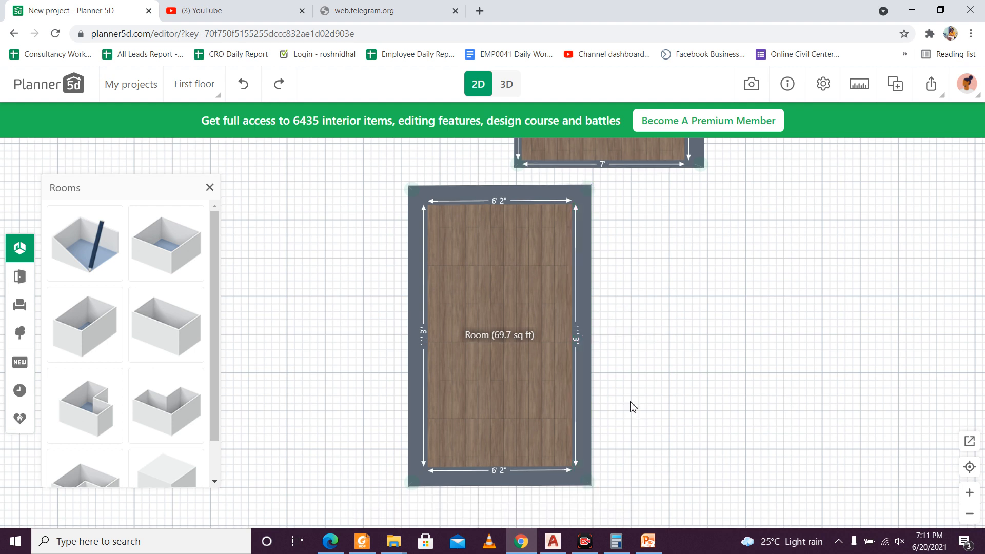
# Step: Set the lengths of the fourth room's right and left walls to 184 inches each
pyautogui.moveTo(631, 407); pyautogui.dragTo(620, 369)
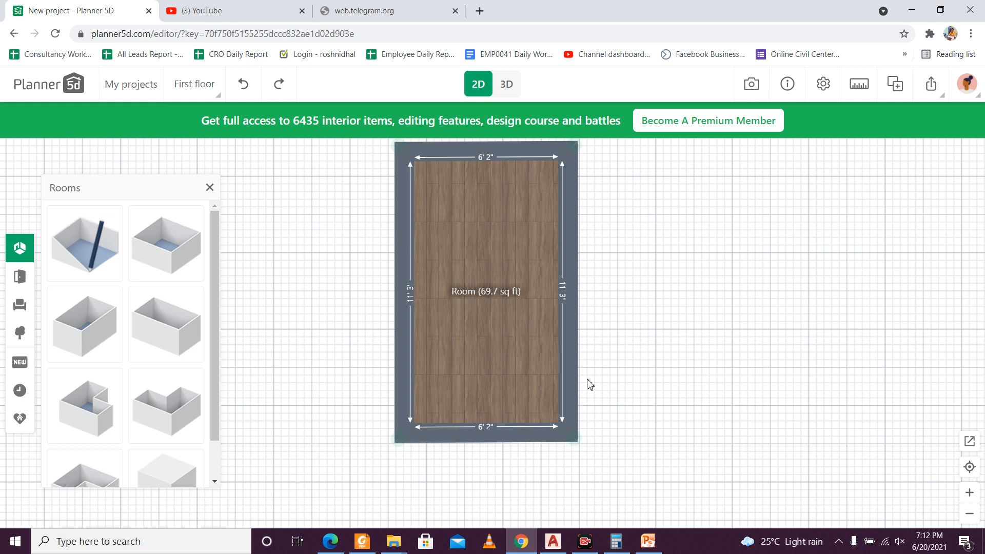
pyautogui.click(570, 351)
pyautogui.click(421, 508)
pyautogui.click(427, 506)
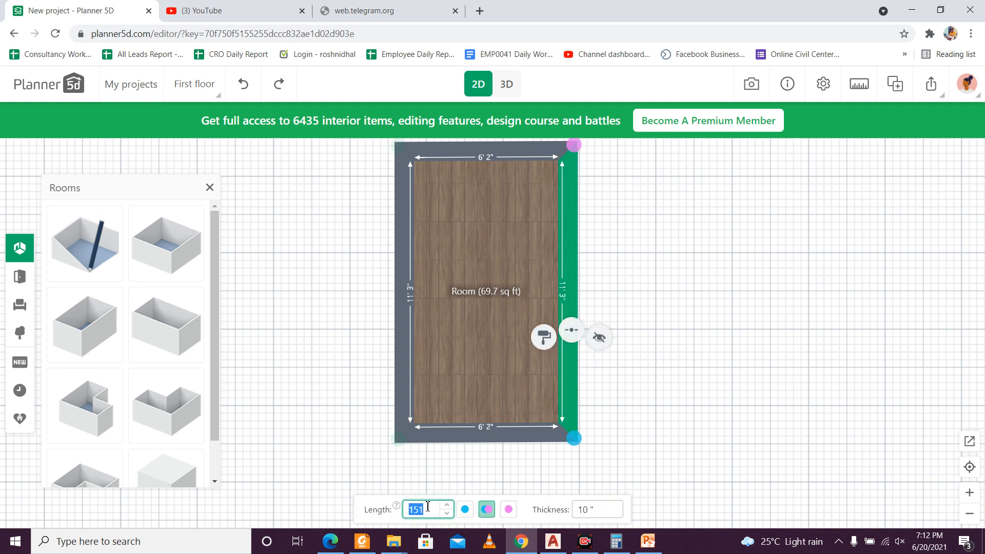
pyautogui.write('184')
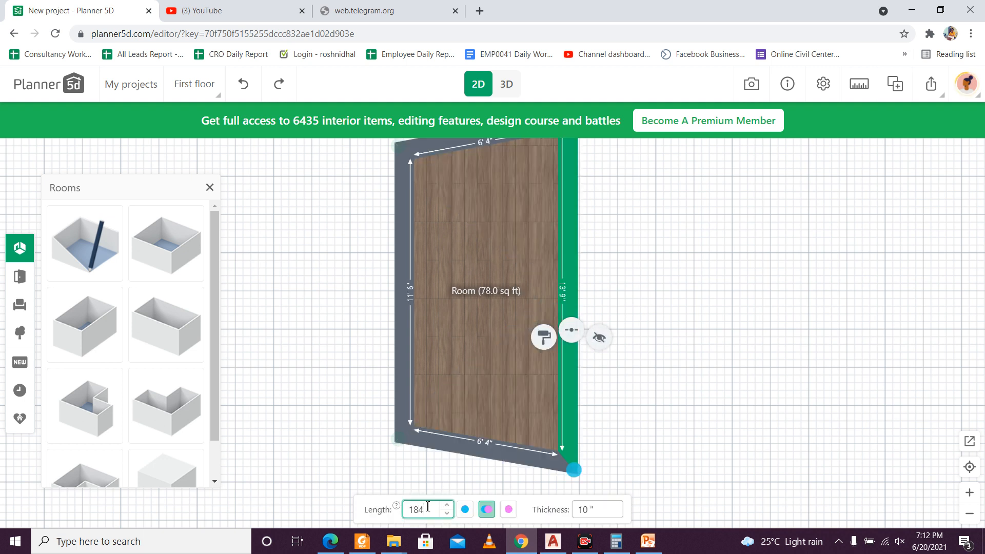
pyautogui.click(406, 354)
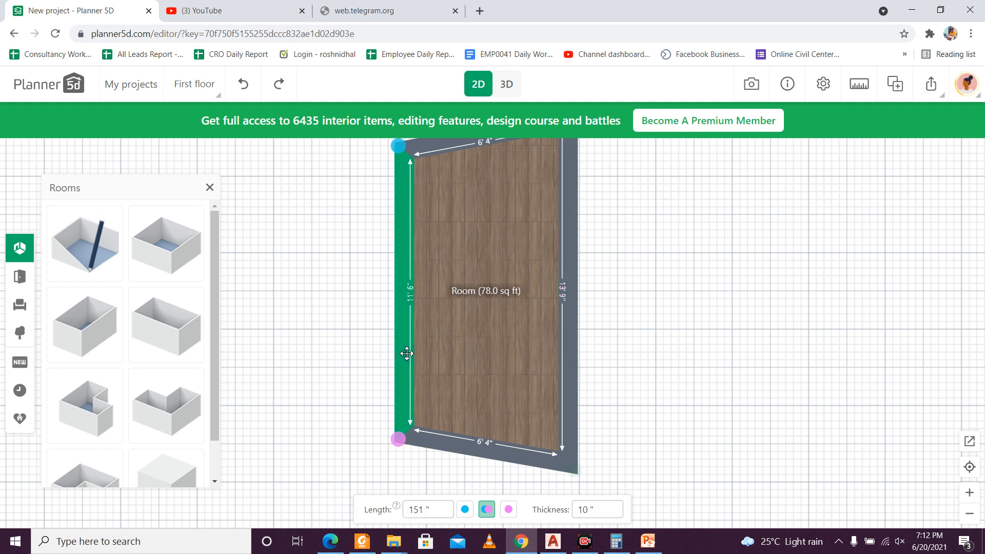
pyautogui.click(425, 510)
pyautogui.write('184')
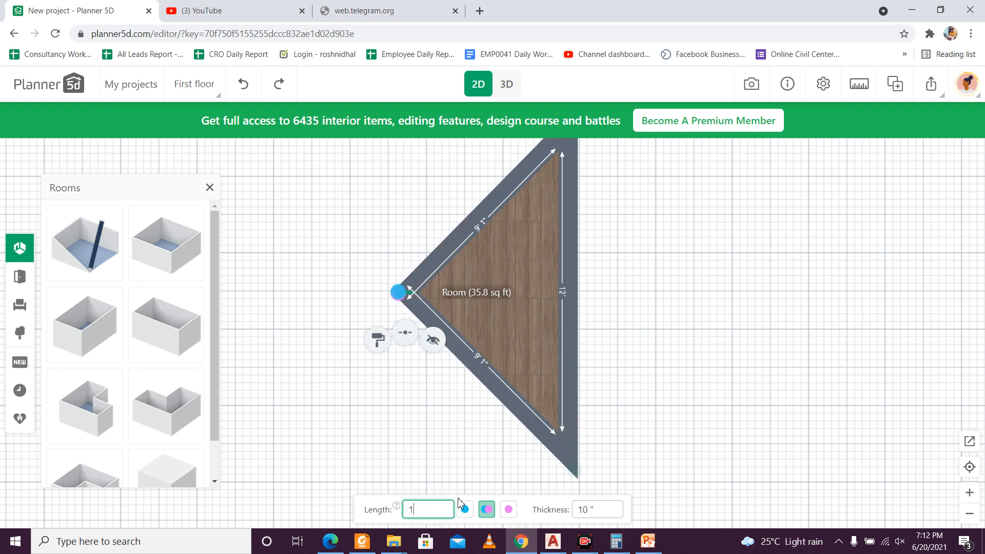
pyautogui.click(656, 348)
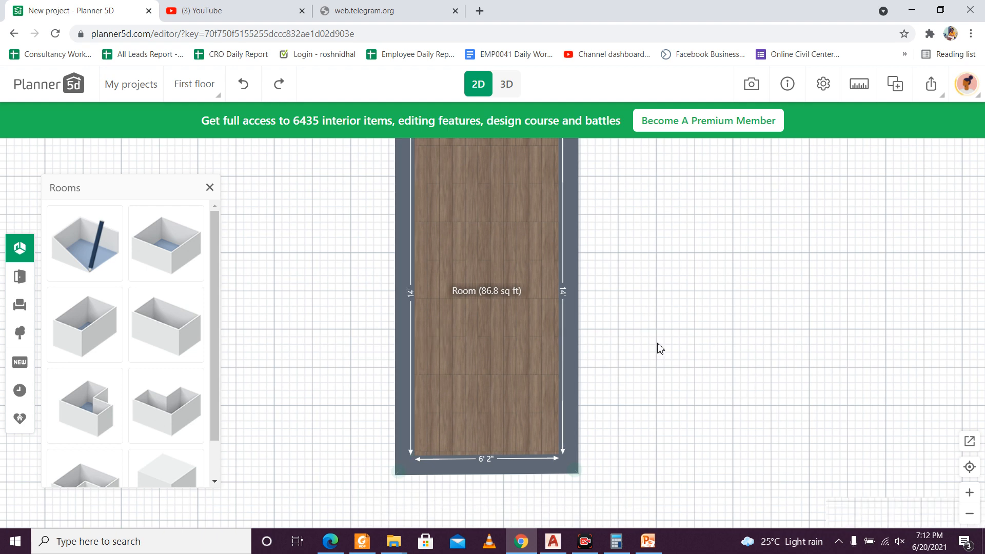
# Step: Attach the fourth room to the lower side of the small third room, with their right outer edges aligned
pyautogui.scroll(-5, 655, 344)
pyautogui.scroll(3, 657, 342)
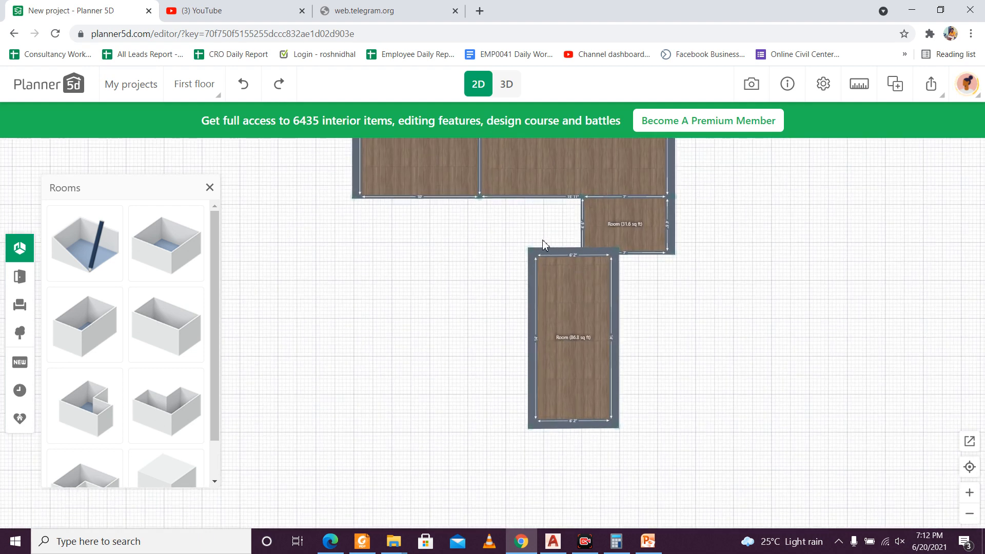
pyautogui.click(573, 301)
pyautogui.moveTo(573, 301); pyautogui.dragTo(631, 303)
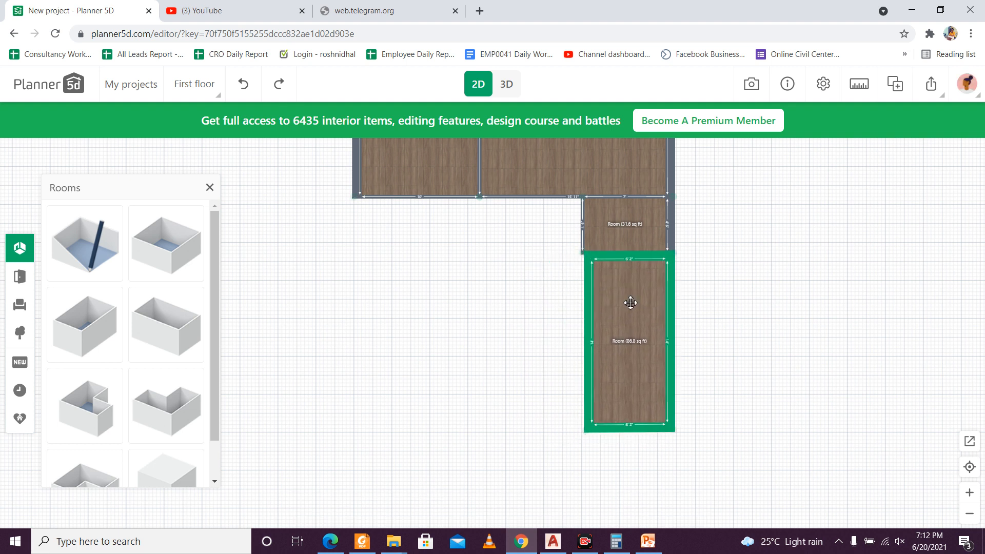
pyautogui.moveTo(631, 302); pyautogui.dragTo(630, 302)
pyautogui.scroll(3, 605, 227)
pyautogui.click(560, 309)
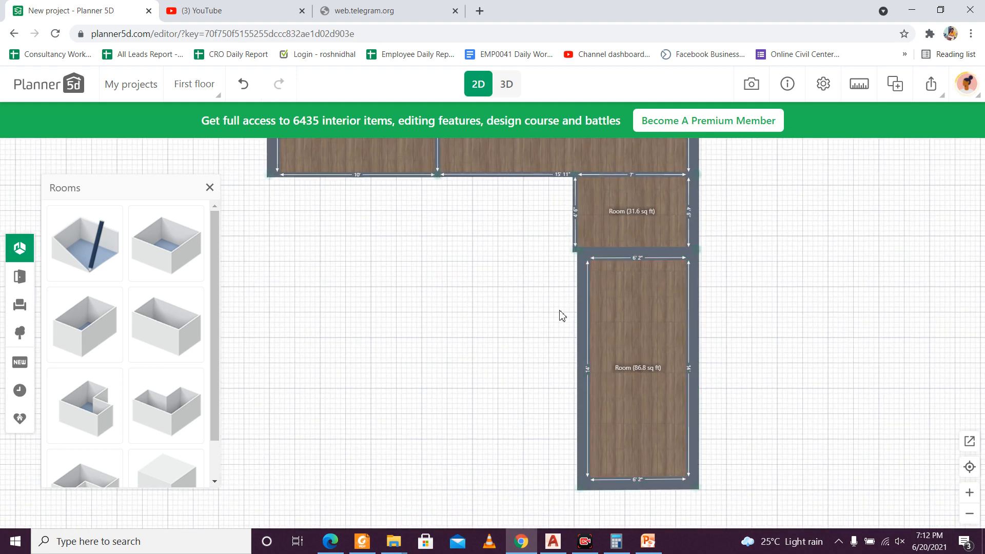
pyautogui.scroll(-1, 537, 321)
pyautogui.scroll(-3, 539, 325)
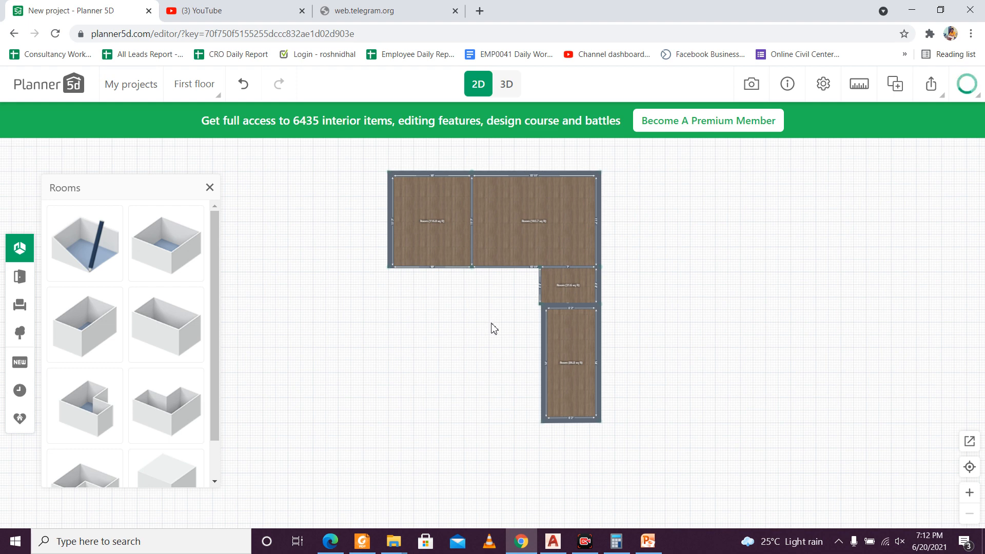
pyautogui.scroll(3, 508, 324)
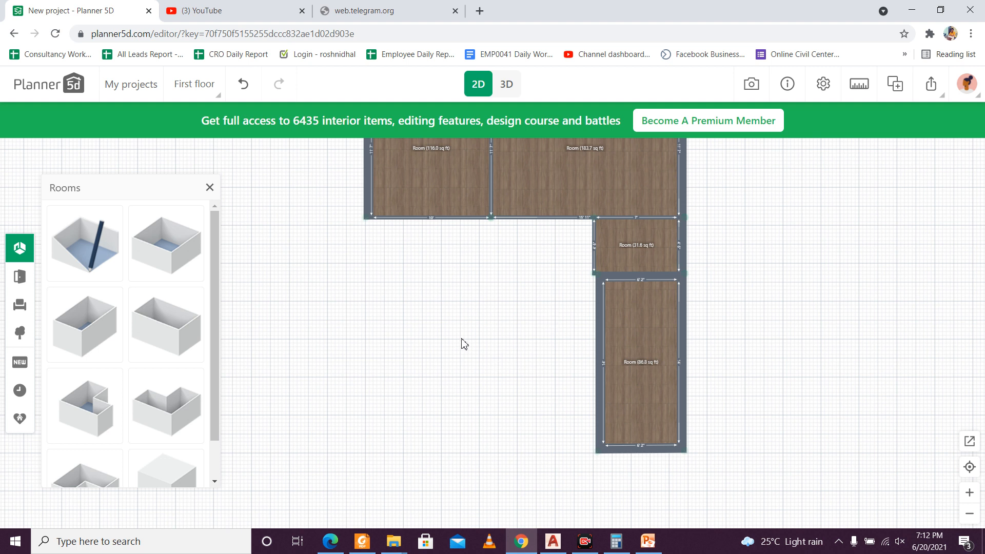
pyautogui.click(149, 321)
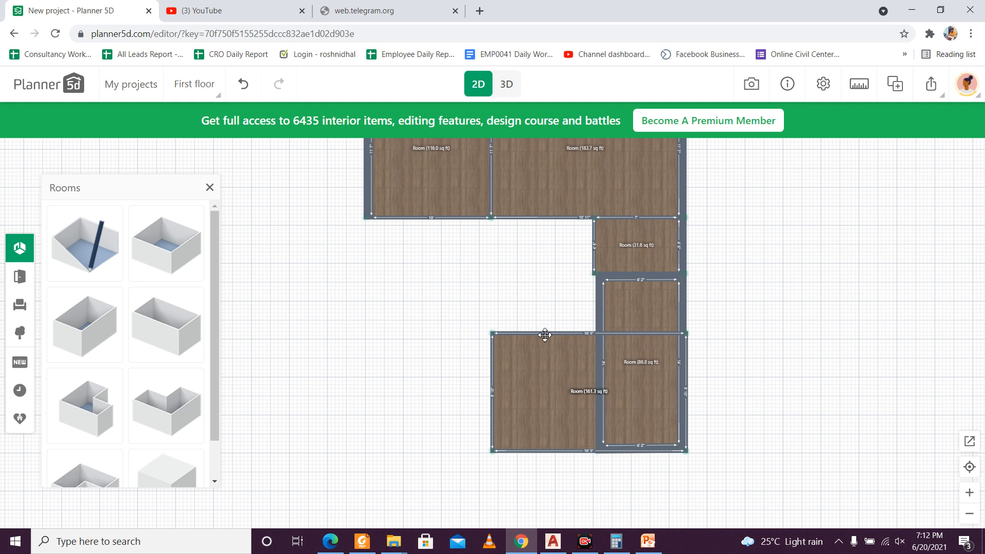
pyautogui.hotkey('ctrl', 'z')
pyautogui.hotkey('ctrl', 'z')
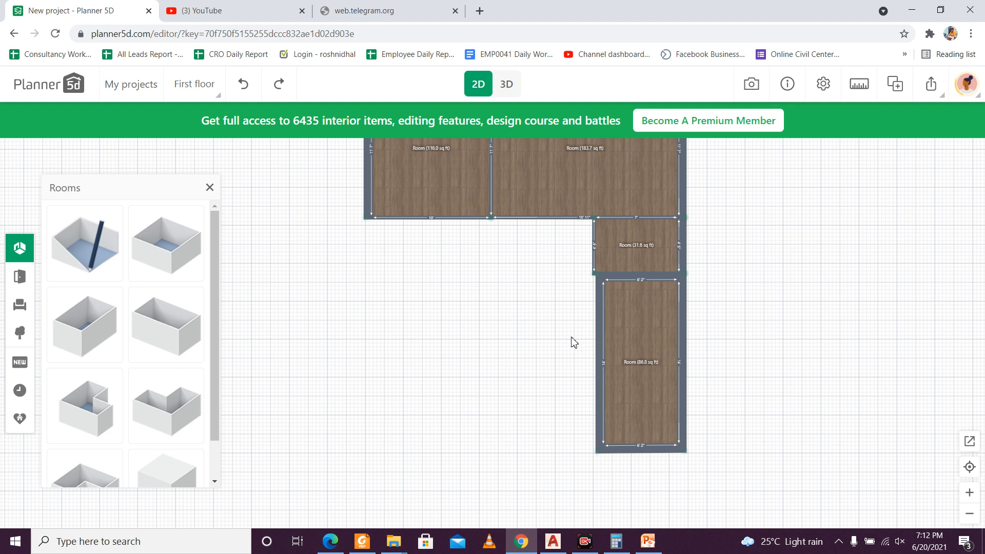
pyautogui.click(638, 406)
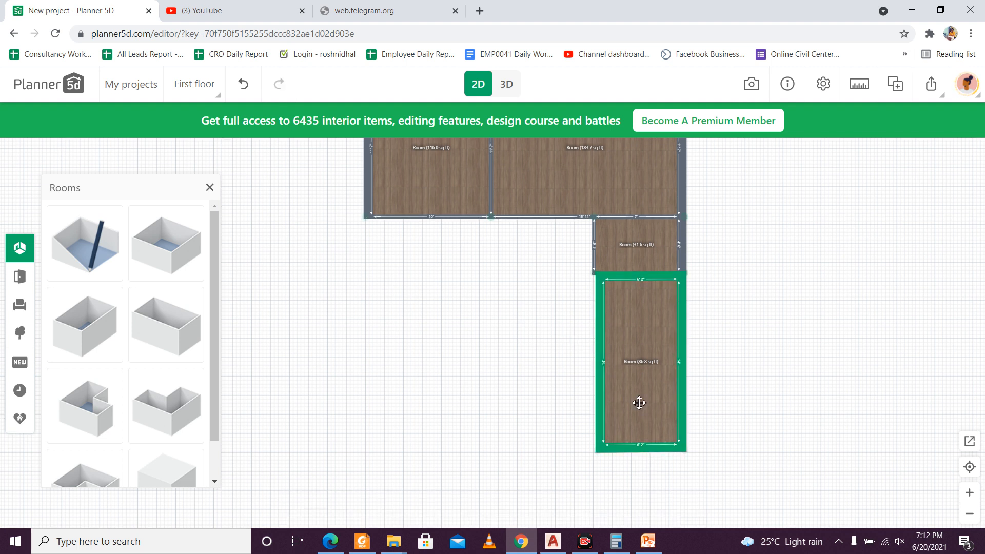
pyautogui.click(637, 386)
pyautogui.moveTo(634, 405); pyautogui.dragTo(512, 409)
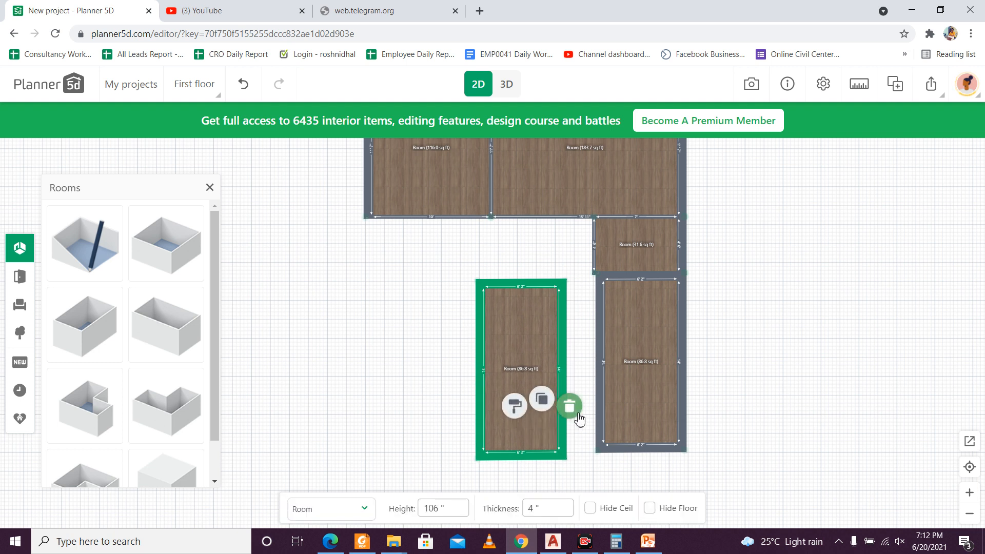
pyautogui.click(548, 404)
# Step: Duplicate the fourth room to its left and move the copy's left wall outward to about 9'6" of interior width
pyautogui.click(628, 383)
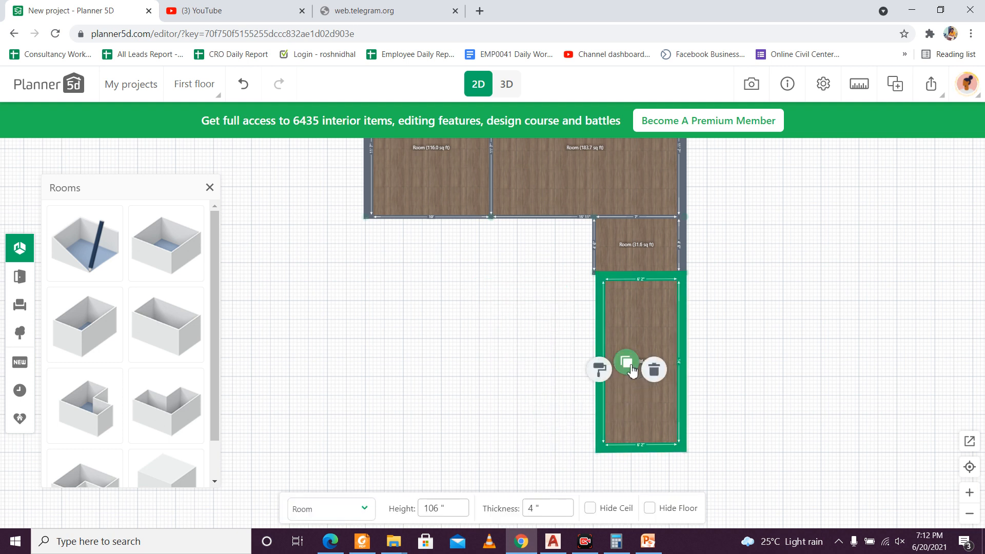
pyautogui.click(626, 364)
pyautogui.moveTo(653, 424); pyautogui.dragTo(447, 415)
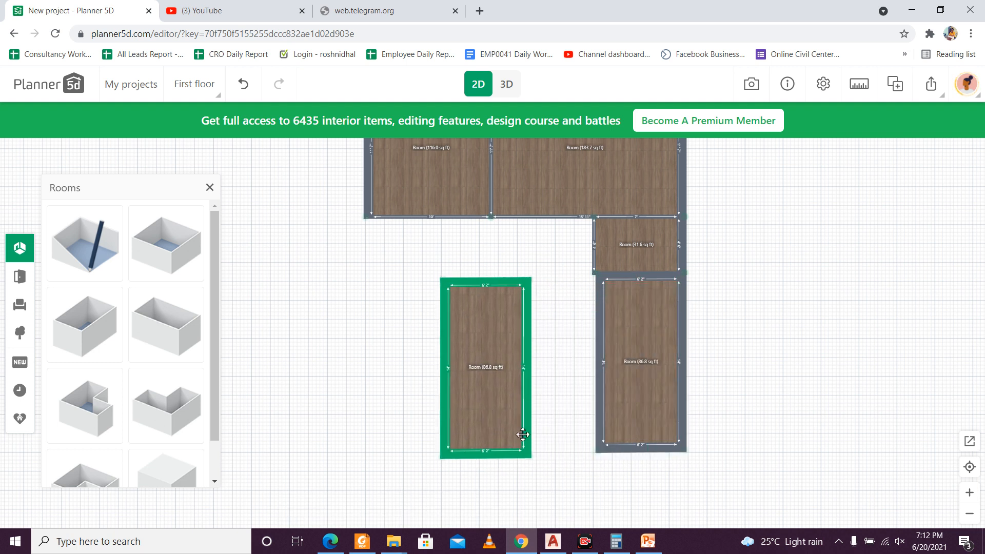
pyautogui.click(580, 414)
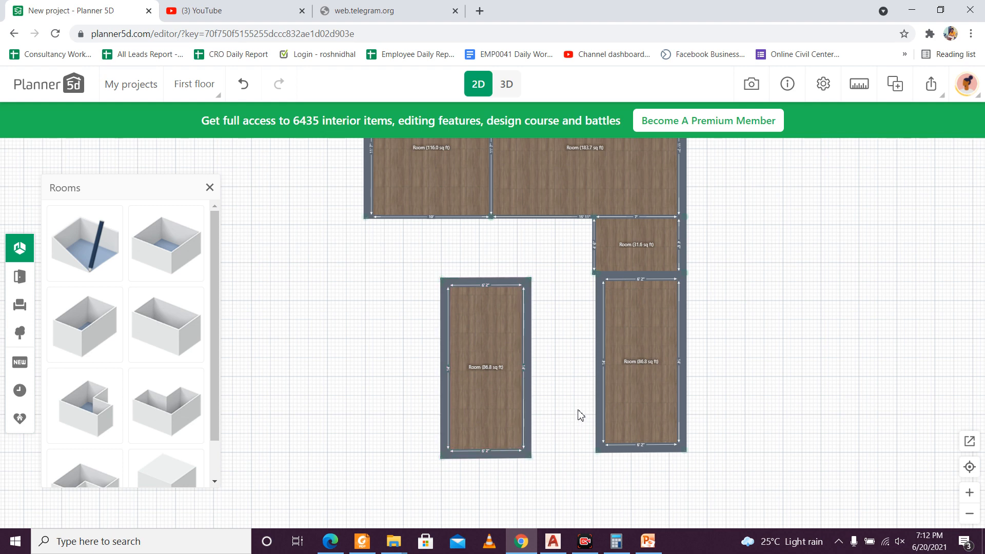
pyautogui.click(484, 431)
pyautogui.scroll(2, 484, 461)
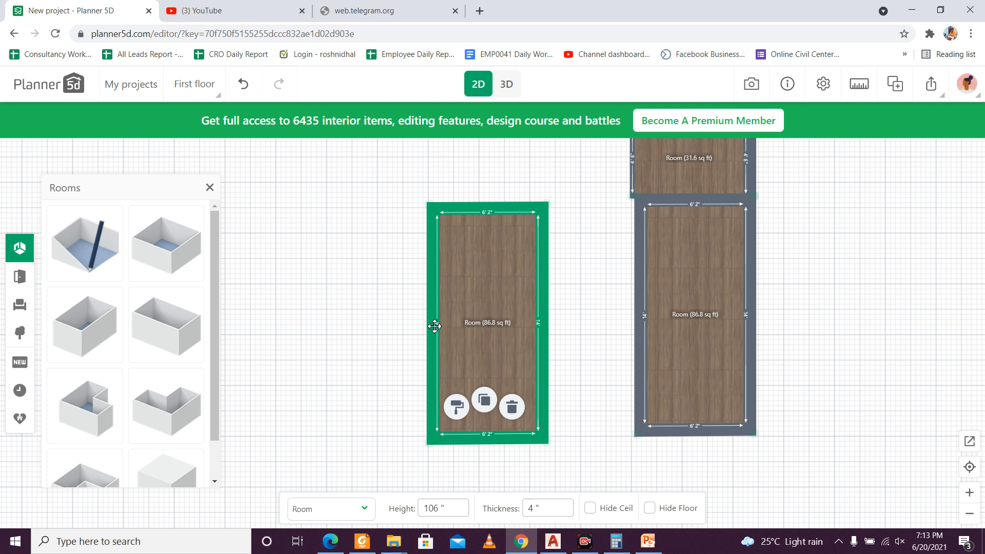
pyautogui.moveTo(434, 326); pyautogui.dragTo(383, 327)
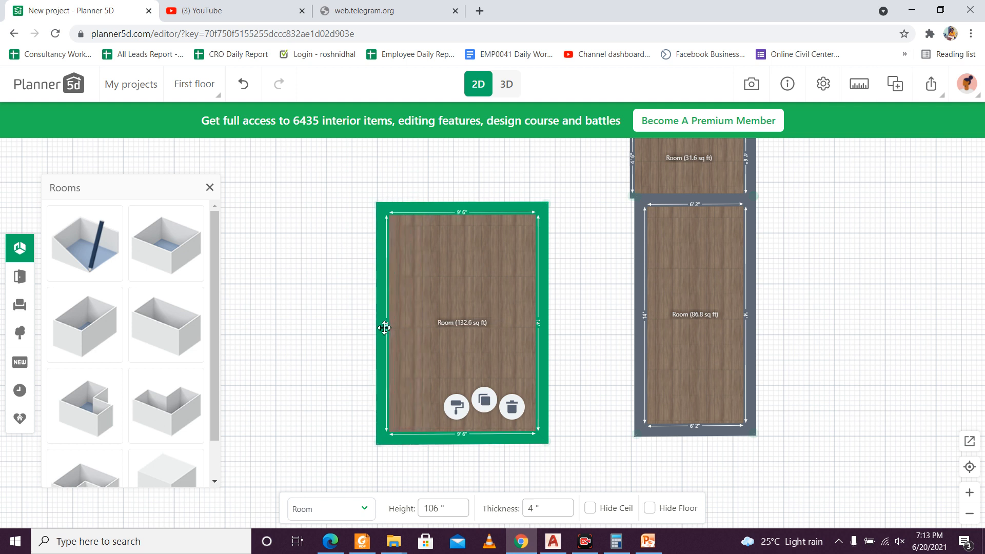
pyautogui.click(385, 327)
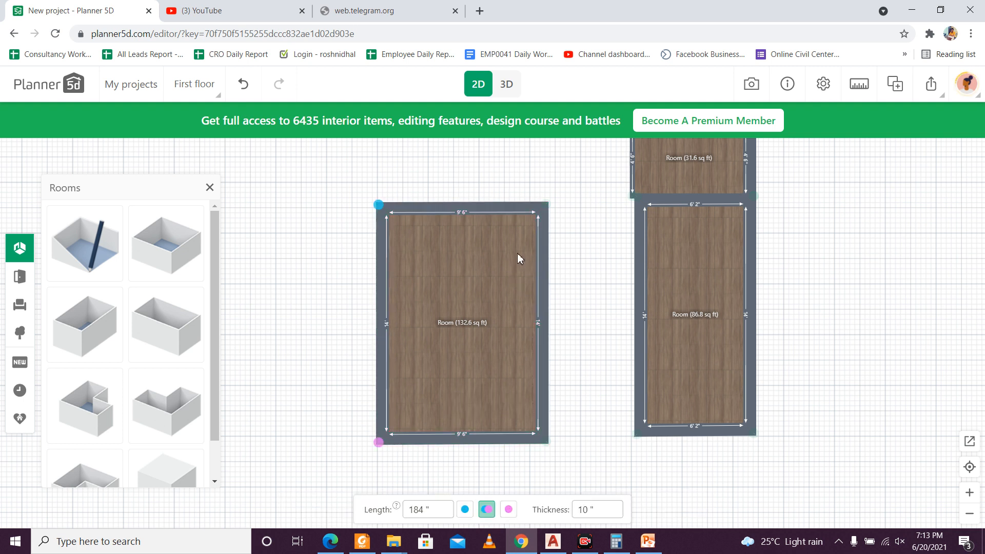
# Step: Move the fifth room up to the fourth room and back off to its left, and hide the fifth room's right wall
pyautogui.click(477, 253)
pyautogui.moveTo(482, 307); pyautogui.dragTo(585, 301)
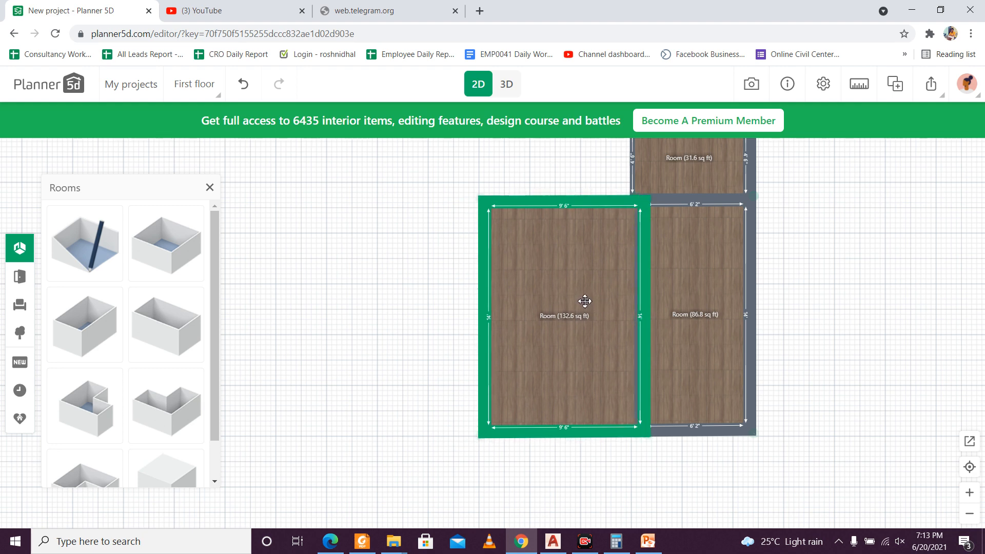
pyautogui.scroll(3, 653, 191)
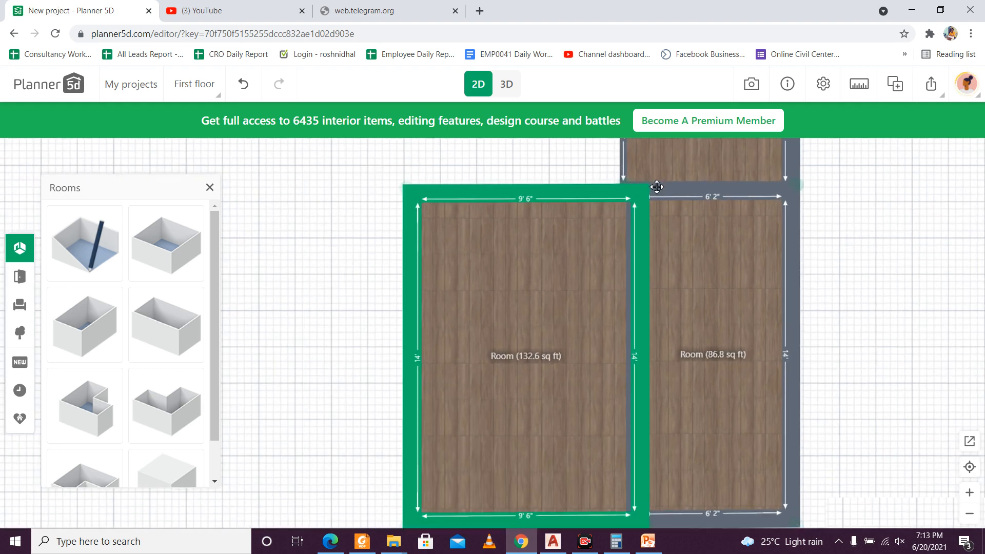
pyautogui.moveTo(568, 279); pyautogui.dragTo(501, 262)
pyautogui.click(577, 296)
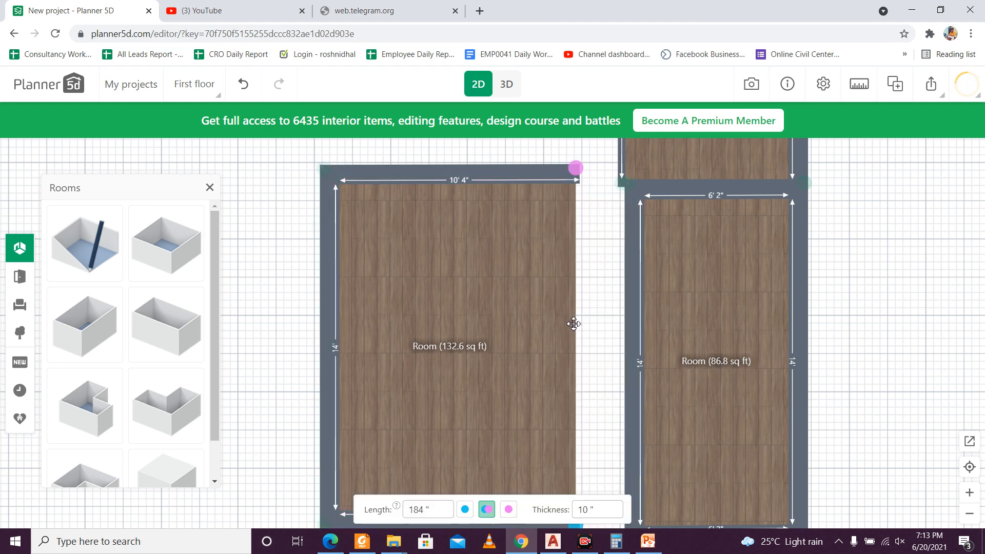
# Step: Move the fifth room's left wall inward to about 9'6" of interior width and its lower wall up to about 14' of interior length
pyautogui.scroll(-5, 569, 285)
pyautogui.scroll(3, 568, 285)
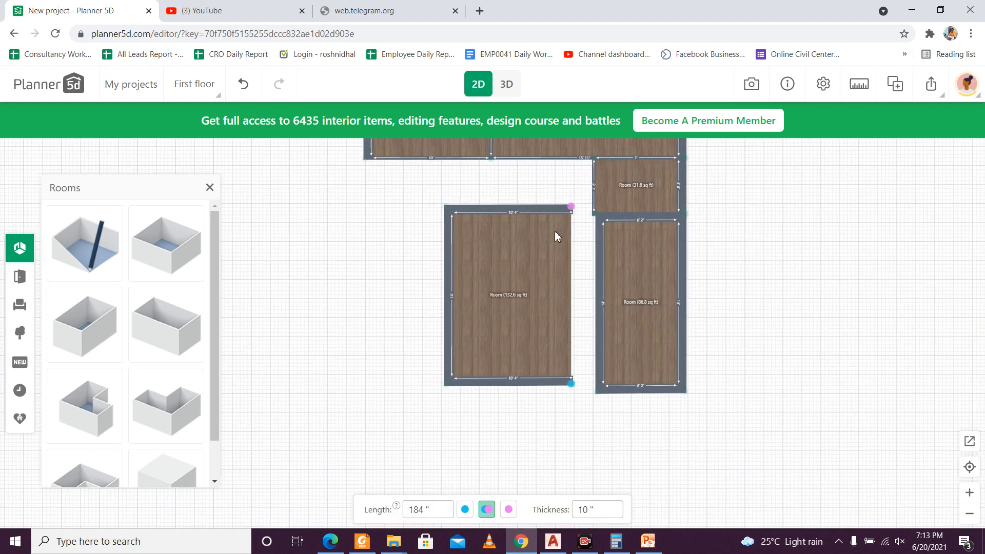
pyautogui.scroll(2, 533, 208)
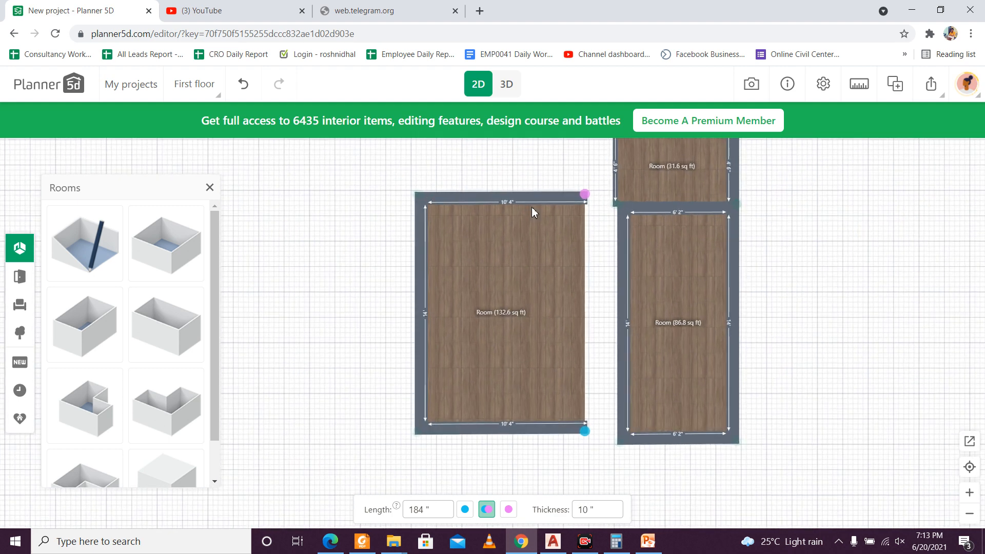
pyautogui.click(525, 199)
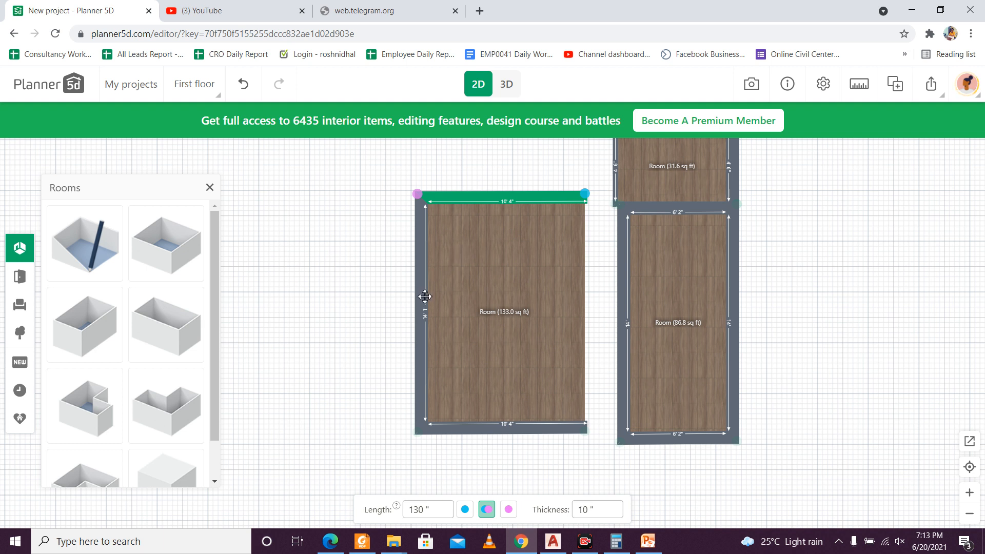
pyautogui.moveTo(425, 296); pyautogui.dragTo(437, 302)
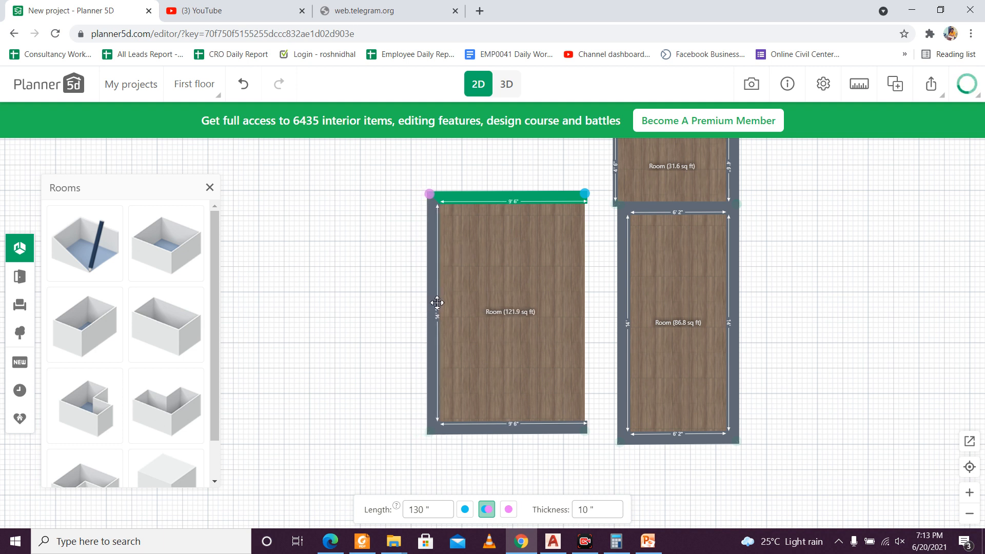
pyautogui.click(501, 285)
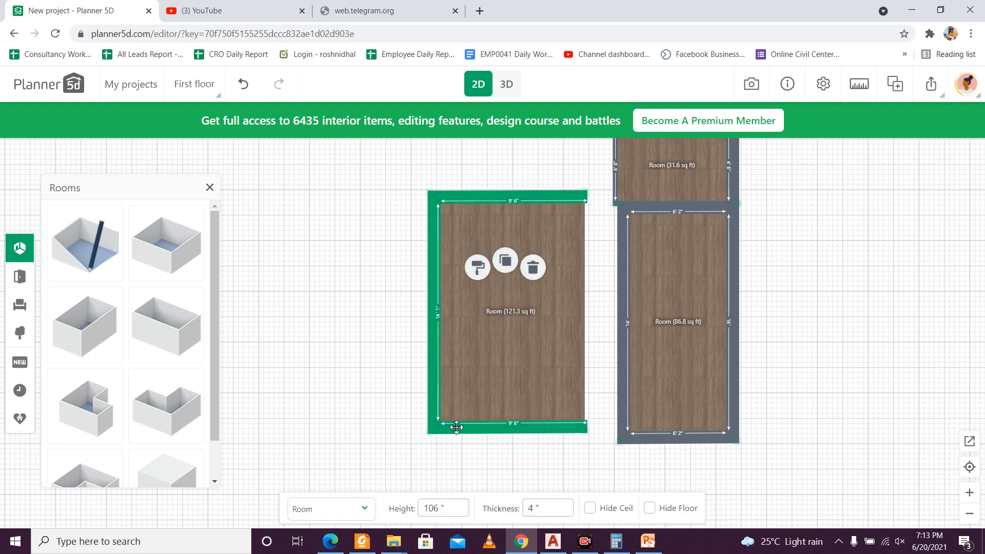
pyautogui.moveTo(463, 428); pyautogui.dragTo(462, 426)
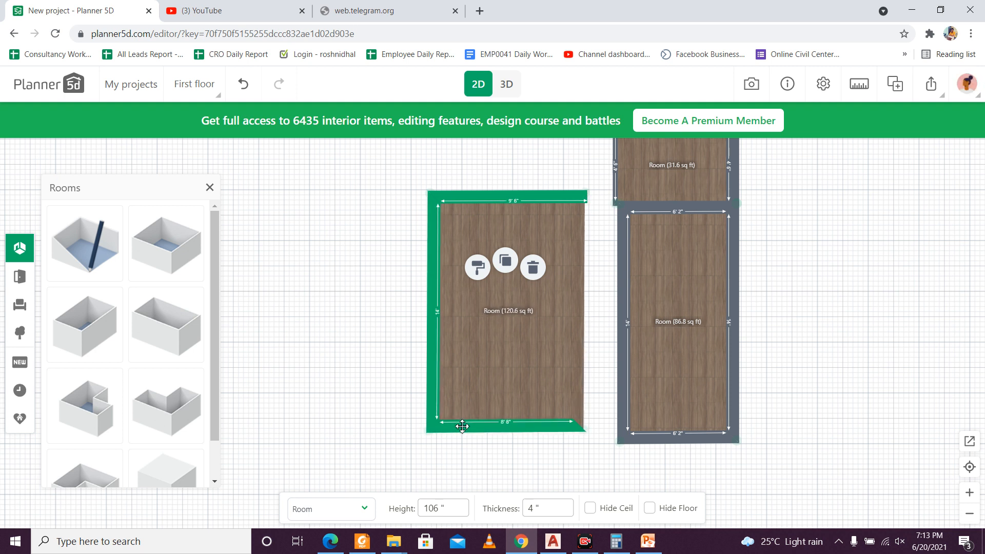
pyautogui.click(462, 426)
# Step: Attach the fifth room to the fourth room's left wall, lining up their upper and lower edges
pyautogui.click(495, 357)
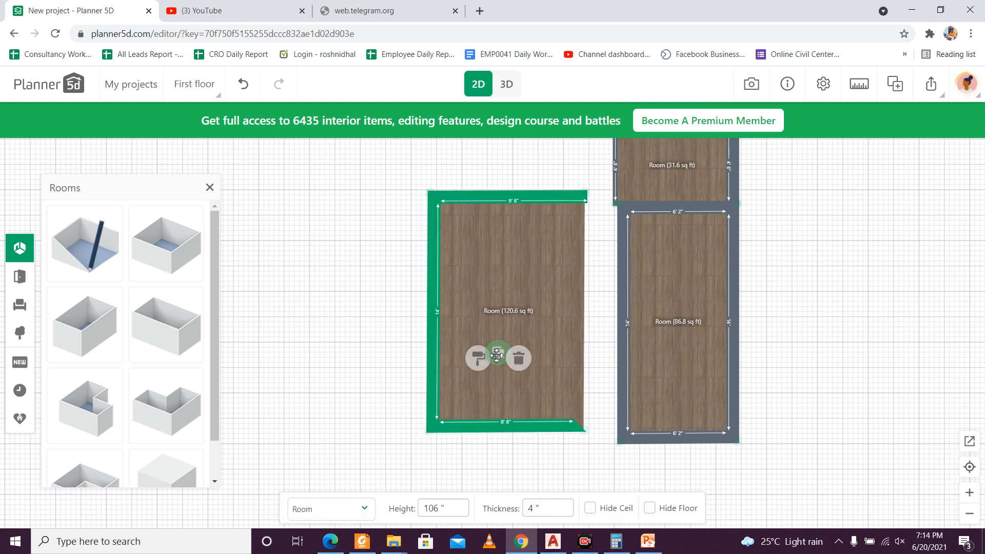
pyautogui.moveTo(522, 270); pyautogui.dragTo(562, 288)
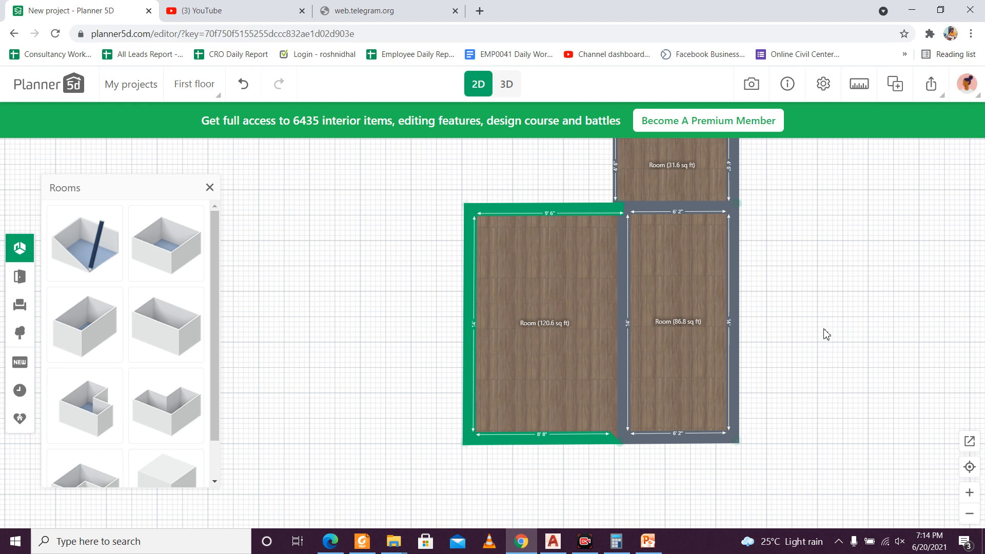
pyautogui.click(867, 322)
# Step: Examine the shared wall and the lower corner joint between the fourth and fifth rooms
pyautogui.scroll(1, 701, 372)
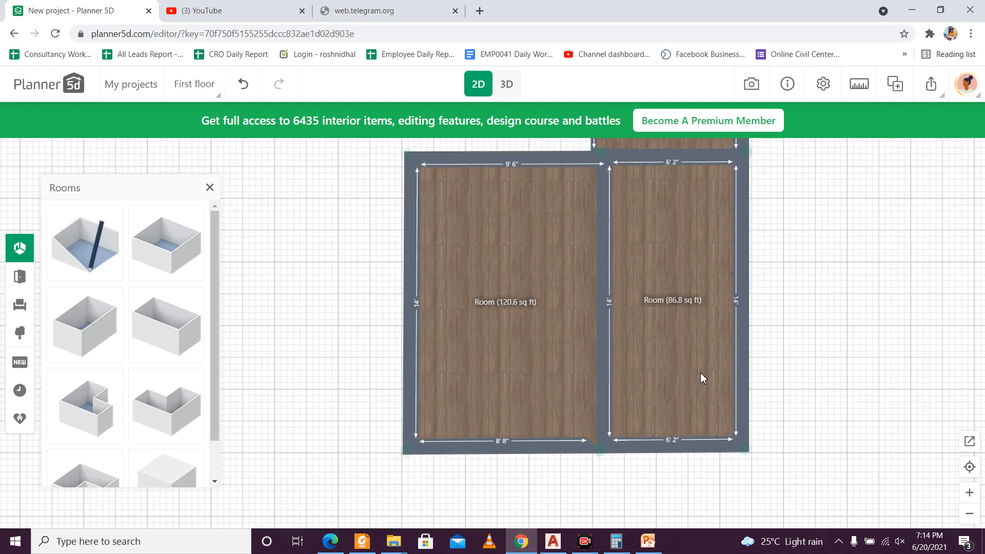
pyautogui.scroll(3, 700, 372)
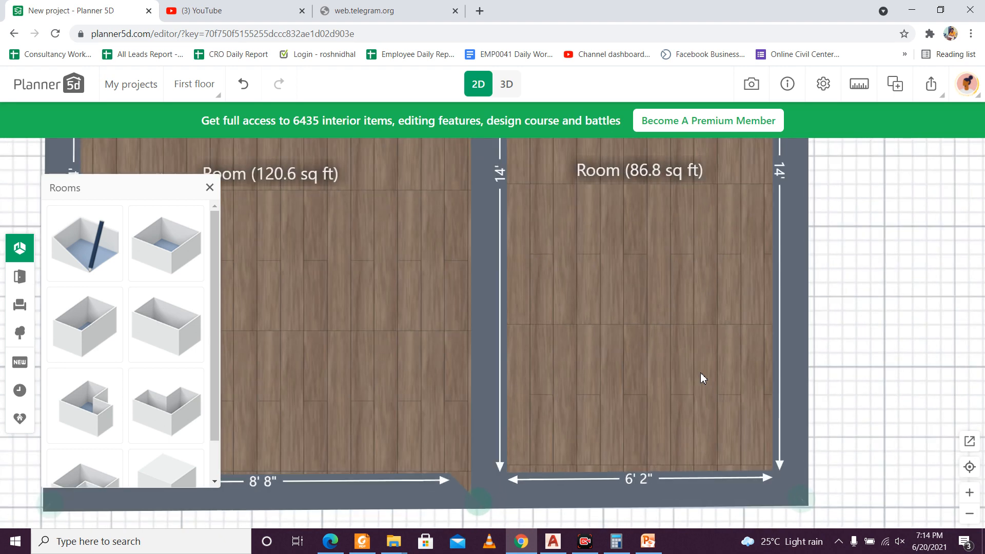
pyautogui.scroll(-3, 700, 372)
pyautogui.scroll(1, 559, 345)
pyautogui.scroll(-4, 530, 396)
pyautogui.scroll(1, 524, 388)
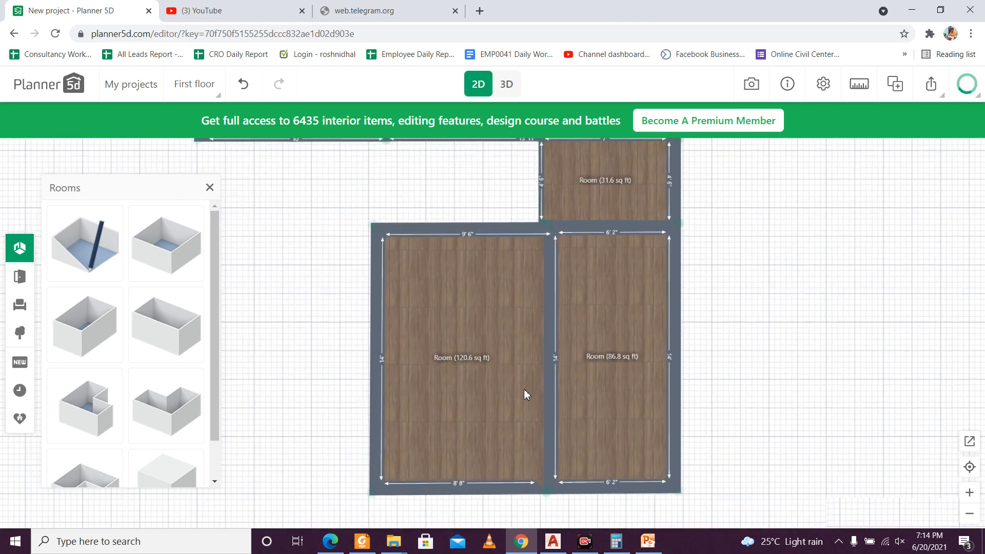
pyautogui.scroll(1, 524, 390)
pyautogui.click(518, 390)
pyautogui.scroll(1, 507, 412)
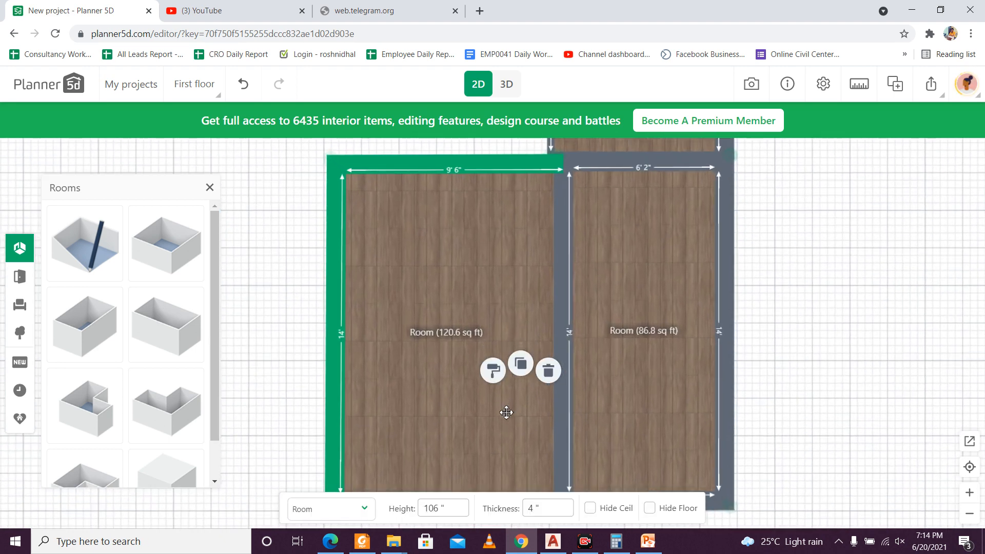
# Step: Examine the five-room plan as a whole and look through the available room shapes
pyautogui.click(506, 412)
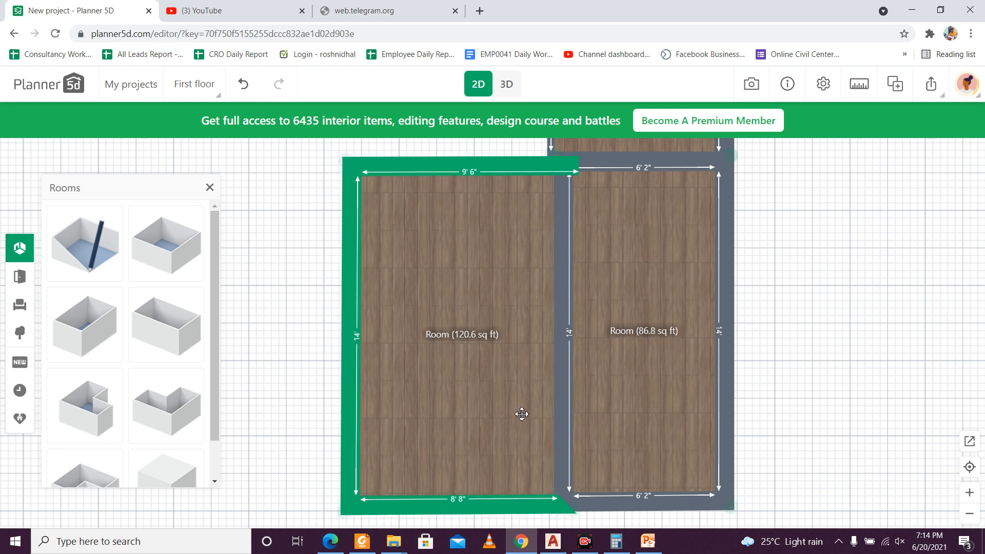
pyautogui.click(895, 296)
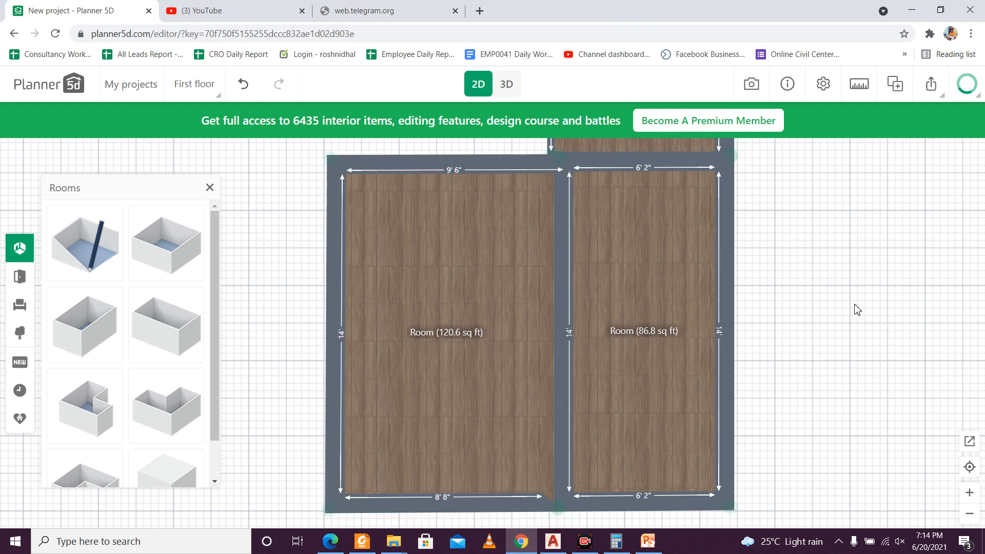
pyautogui.scroll(-3, 645, 331)
pyautogui.moveTo(606, 338); pyautogui.dragTo(519, 340)
pyautogui.scroll(3, 482, 348)
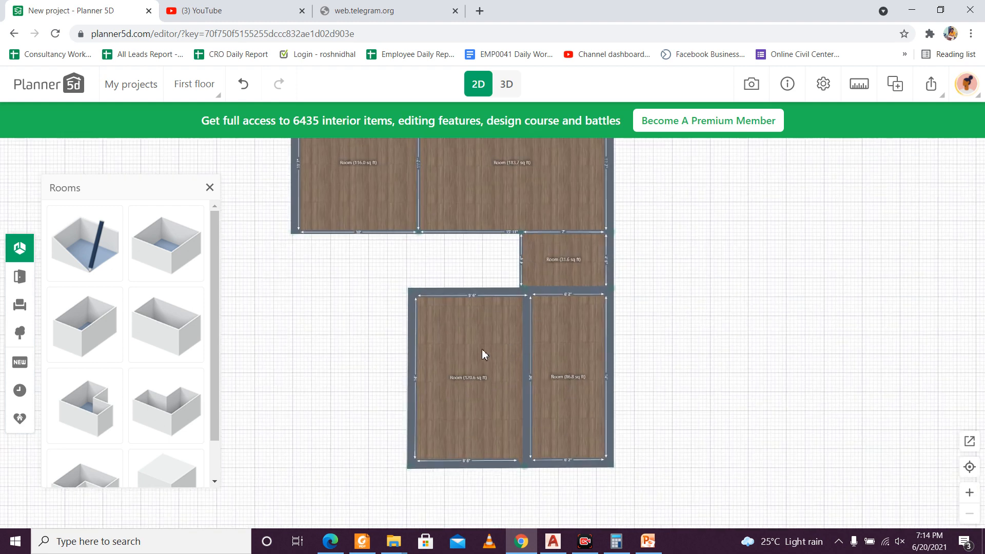
pyautogui.scroll(-3, 482, 349)
pyautogui.moveTo(456, 351); pyautogui.dragTo(488, 352)
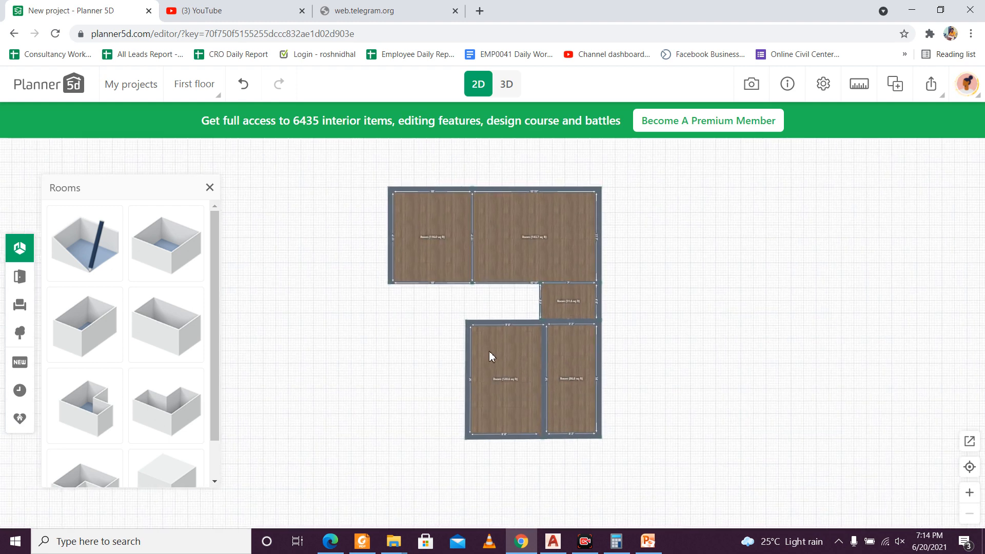
pyautogui.scroll(-1, 114, 386)
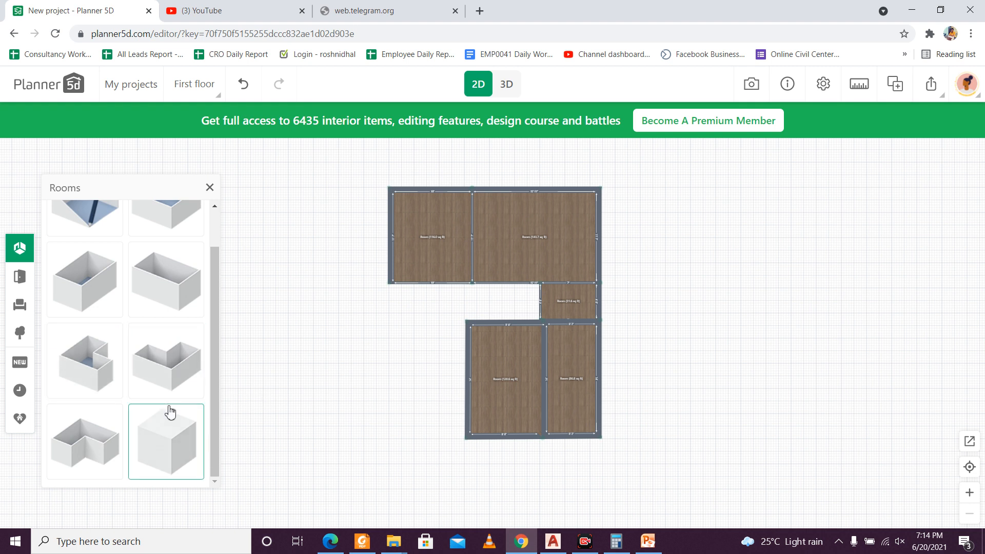
pyautogui.scroll(1, 167, 396)
pyautogui.scroll(-1, 167, 395)
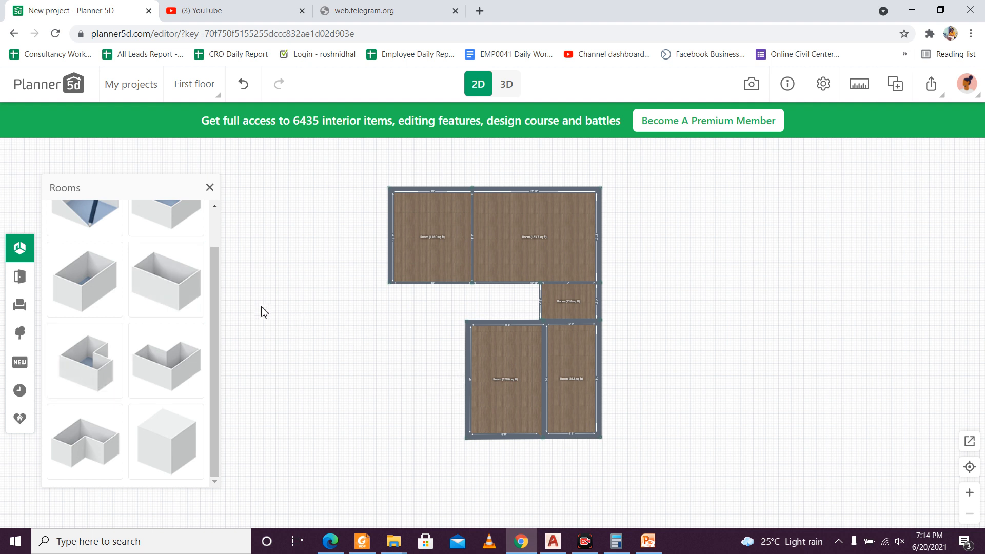
# Step: Add a wide rectangular sixth room, move it into the open area left of the fifth room, and delete the extra copy
pyautogui.click(141, 286)
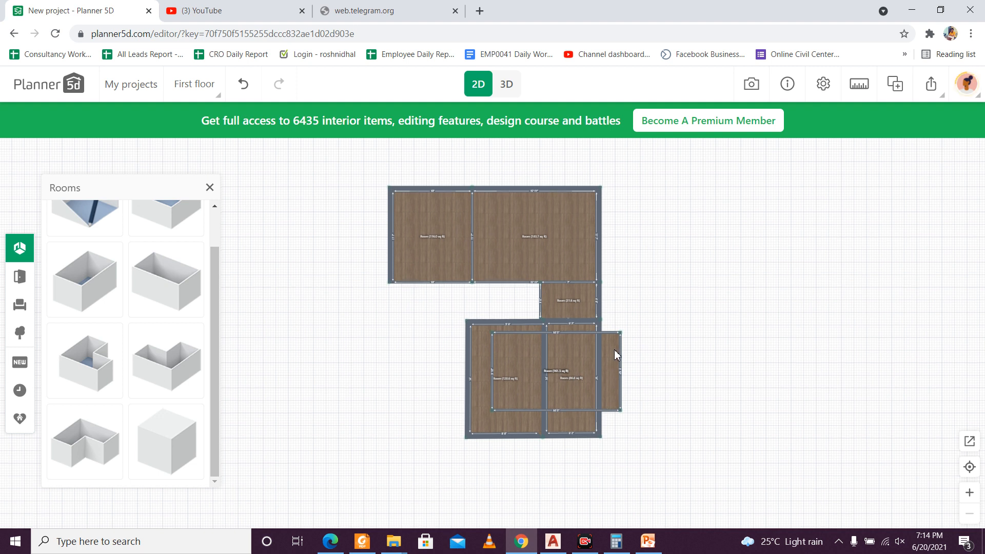
pyautogui.click(576, 346)
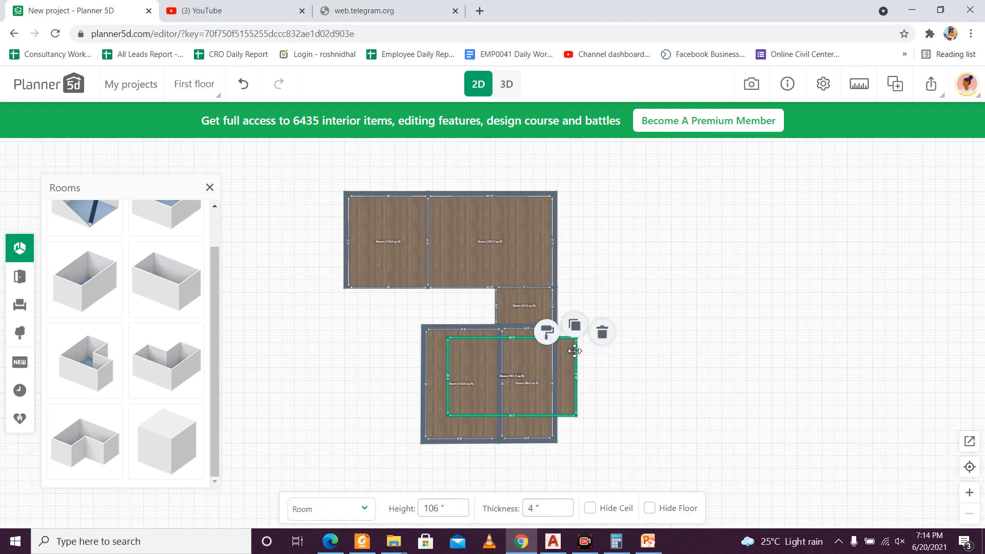
pyautogui.moveTo(576, 345); pyautogui.dragTo(395, 361)
pyautogui.click(576, 368)
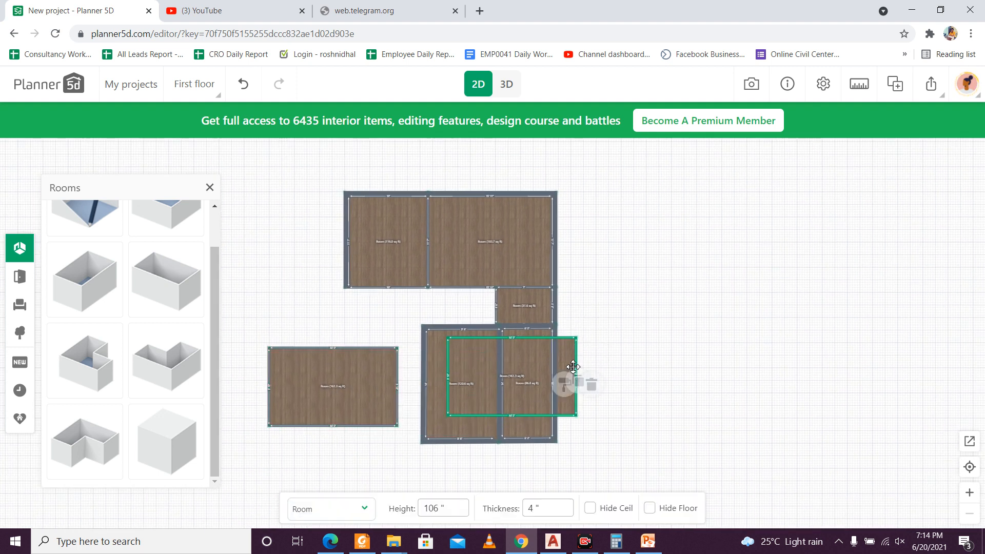
pyautogui.press('Delete')
pyautogui.scroll(5, 404, 429)
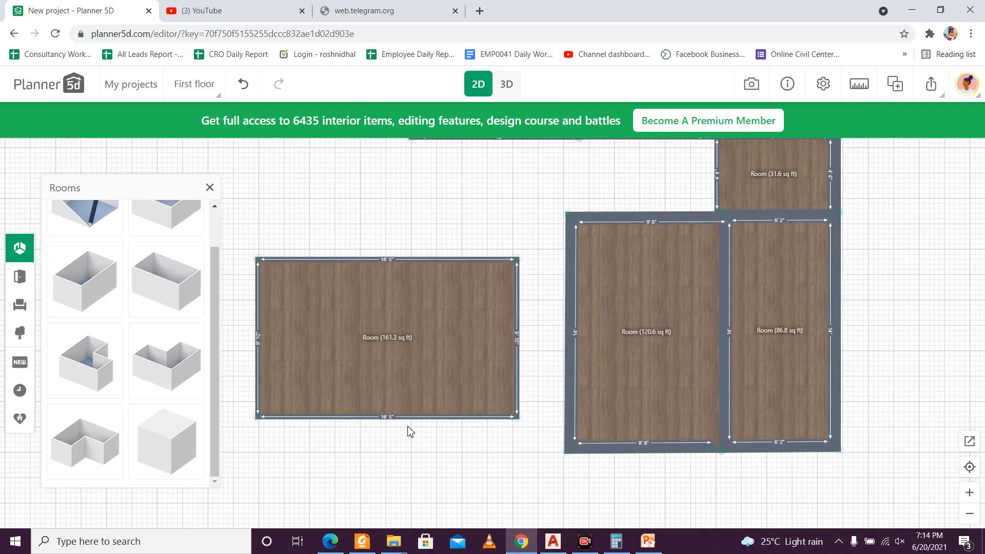
# Step: Set the thickness of the sixth room's lower and left walls to 10 inches
pyautogui.click(438, 449)
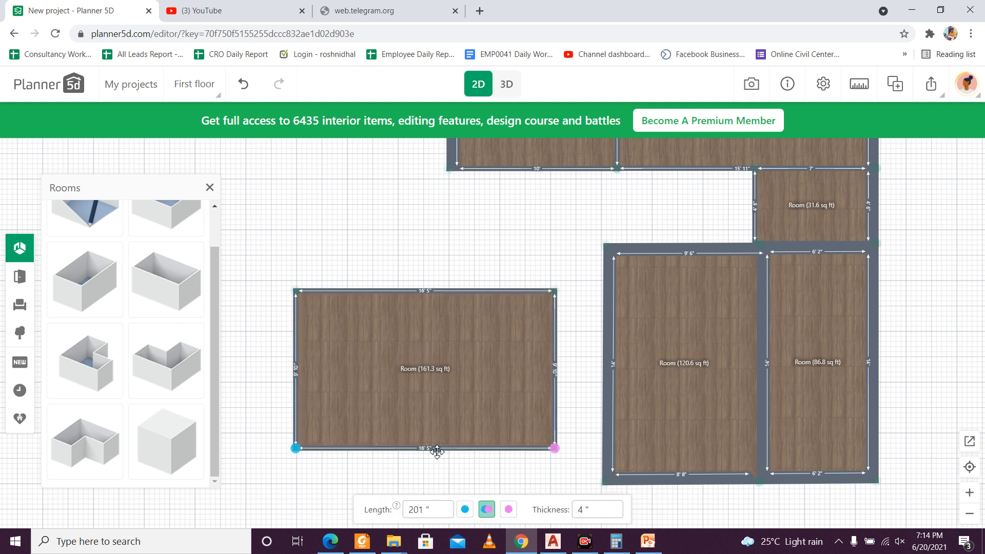
pyautogui.moveTo(584, 509); pyautogui.dragTo(575, 511)
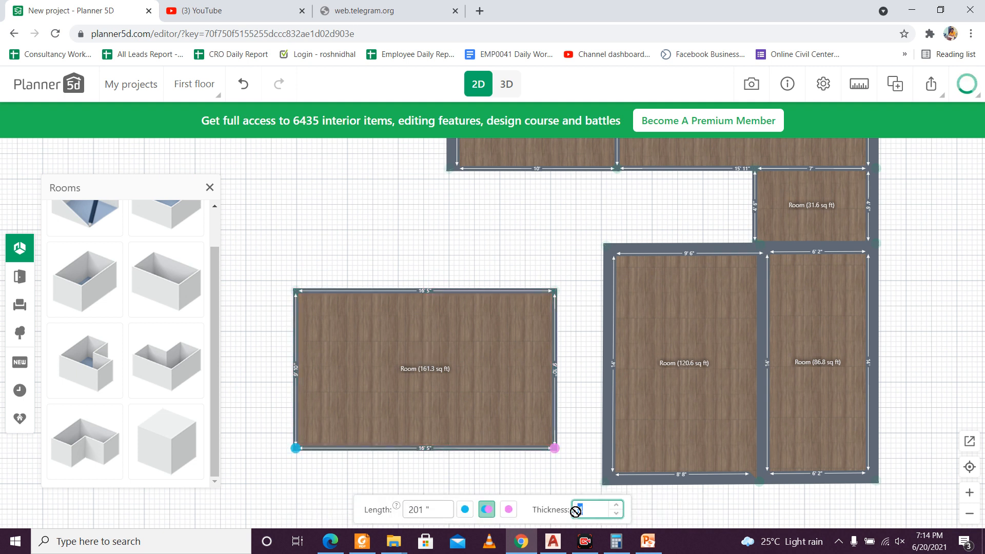
pyautogui.write('10')
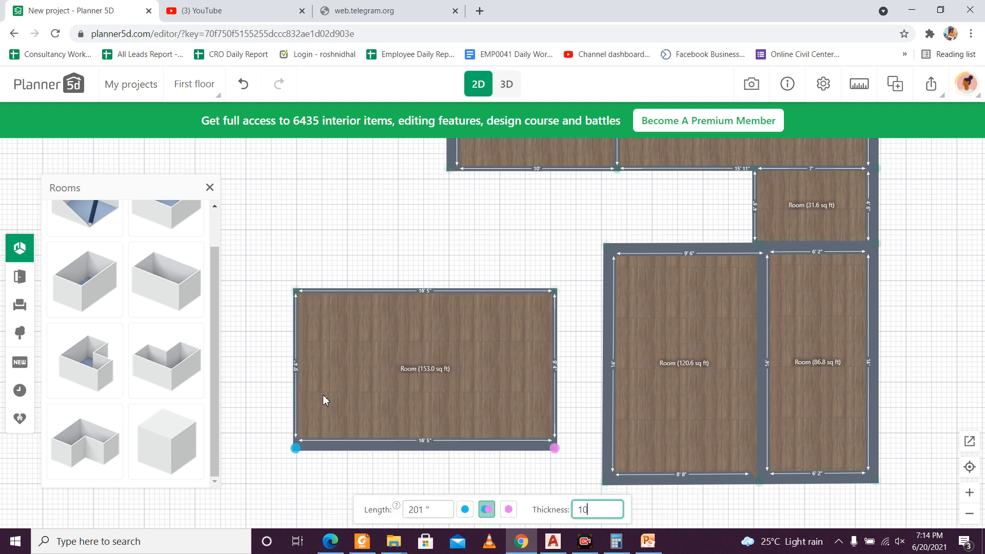
pyautogui.click(298, 375)
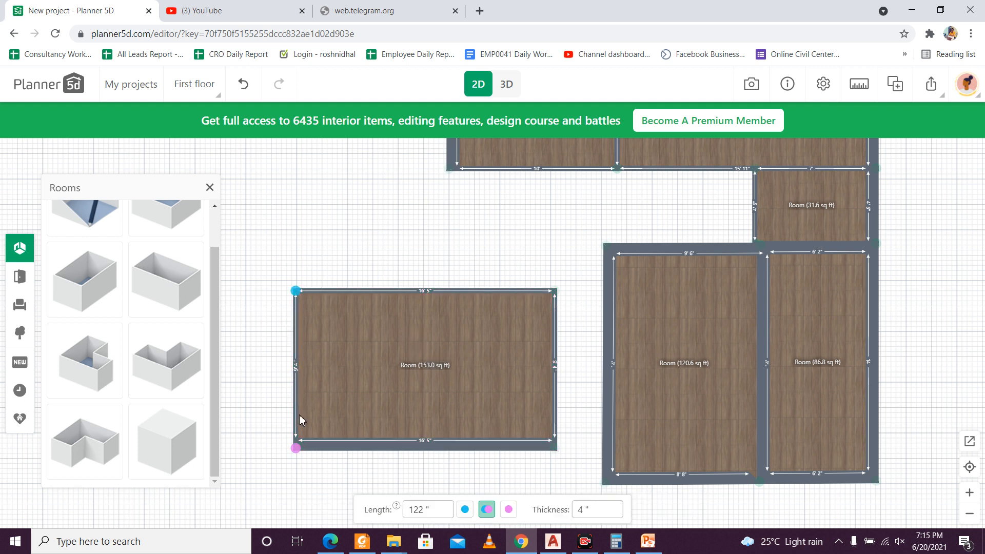
pyautogui.click(582, 508)
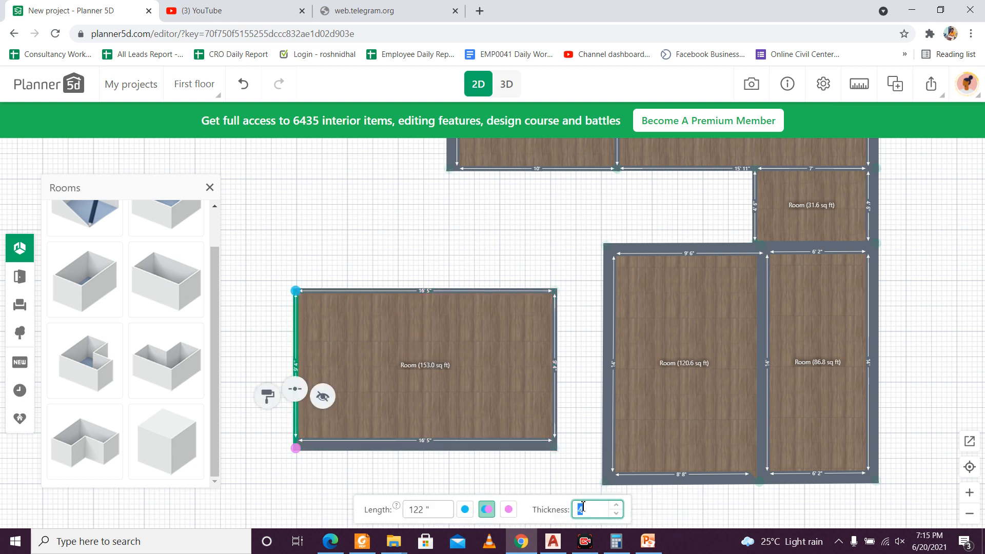
pyautogui.write('10')
pyautogui.click(527, 484)
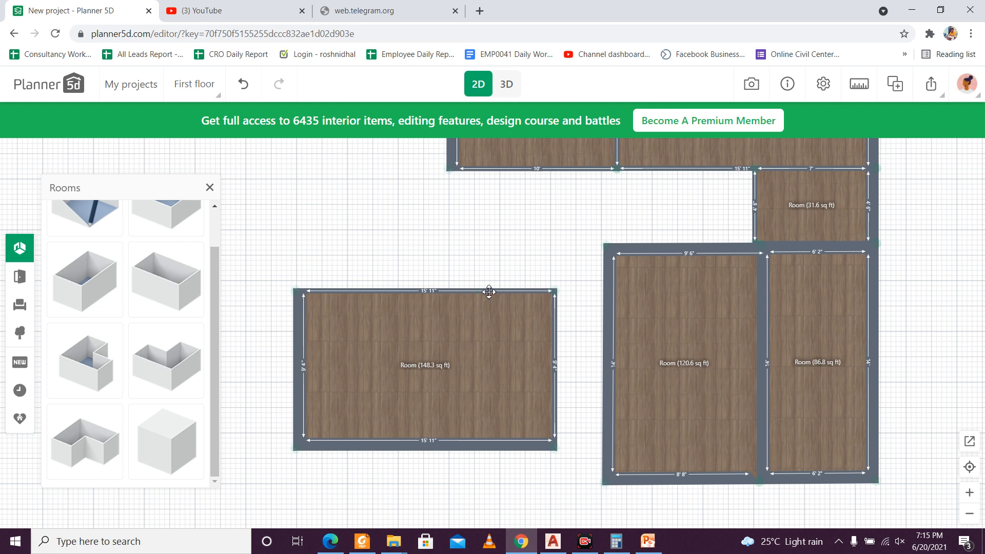
# Step: Move the sixth room's upper wall outward to 10' of interior length and its left wall inward to 9' of interior width
pyautogui.moveTo(489, 291); pyautogui.dragTo(489, 280)
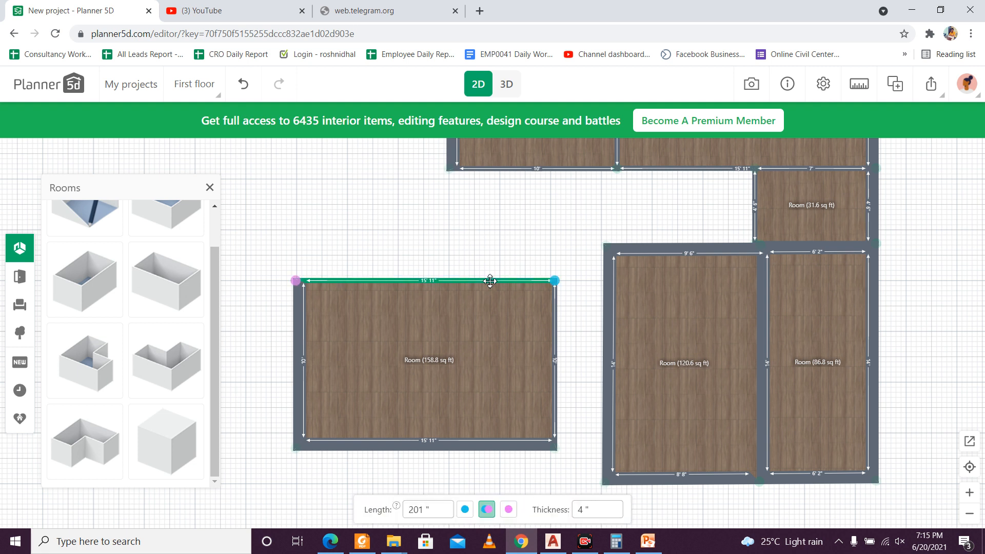
pyautogui.click(304, 382)
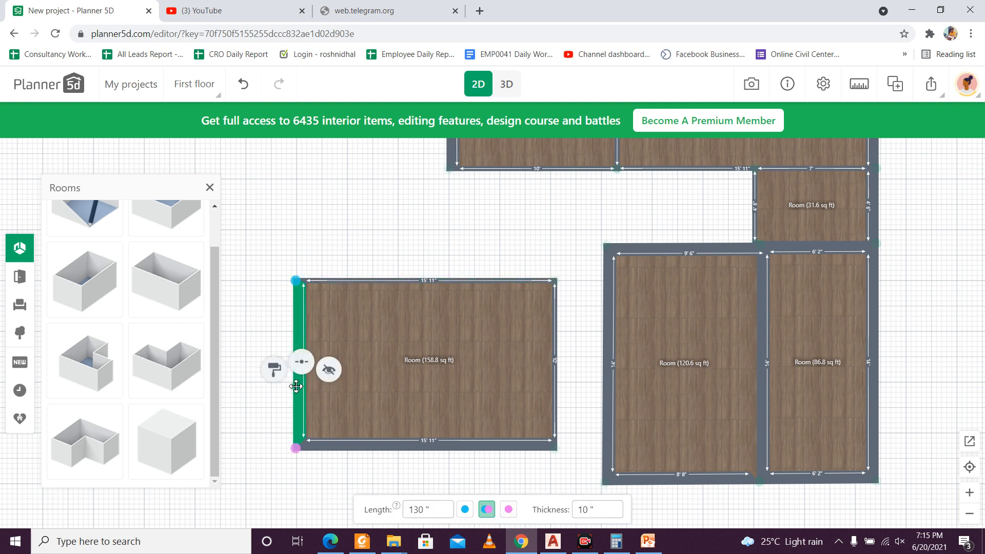
pyautogui.moveTo(296, 387); pyautogui.dragTo(403, 391)
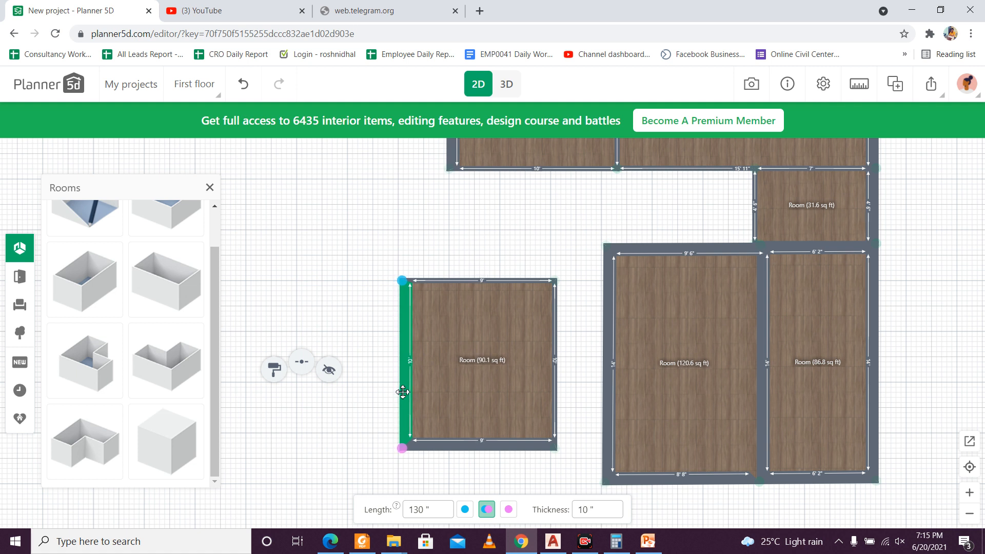
# Step: Attach the sixth room to the lower part of the fifth room's left wall so that their walls overlap
pyautogui.click(486, 409)
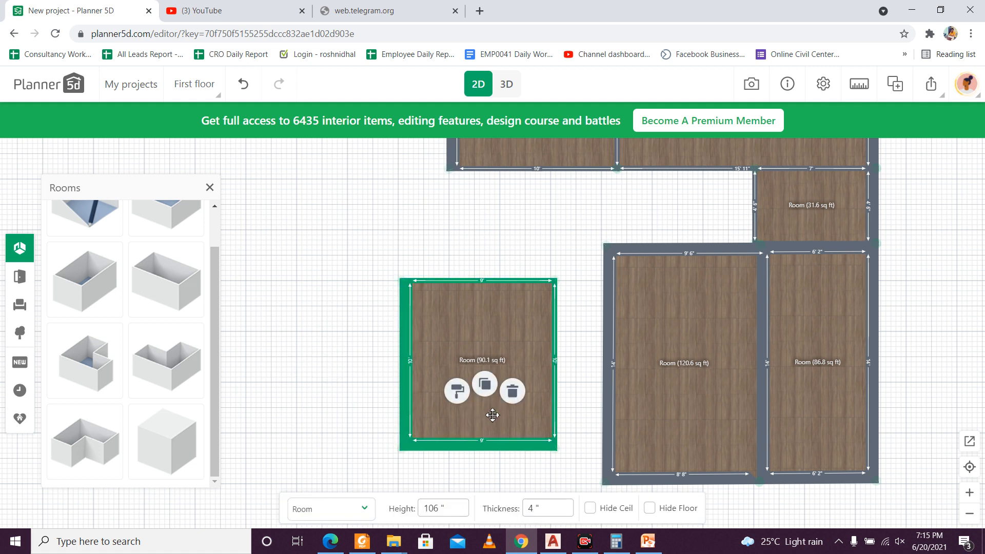
pyautogui.moveTo(489, 416); pyautogui.dragTo(554, 449)
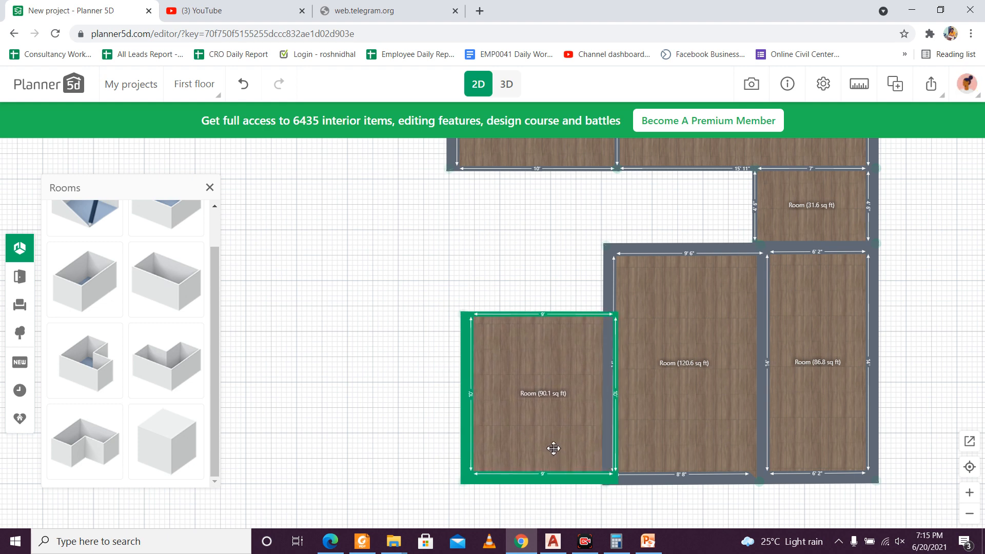
pyautogui.scroll(3, 618, 504)
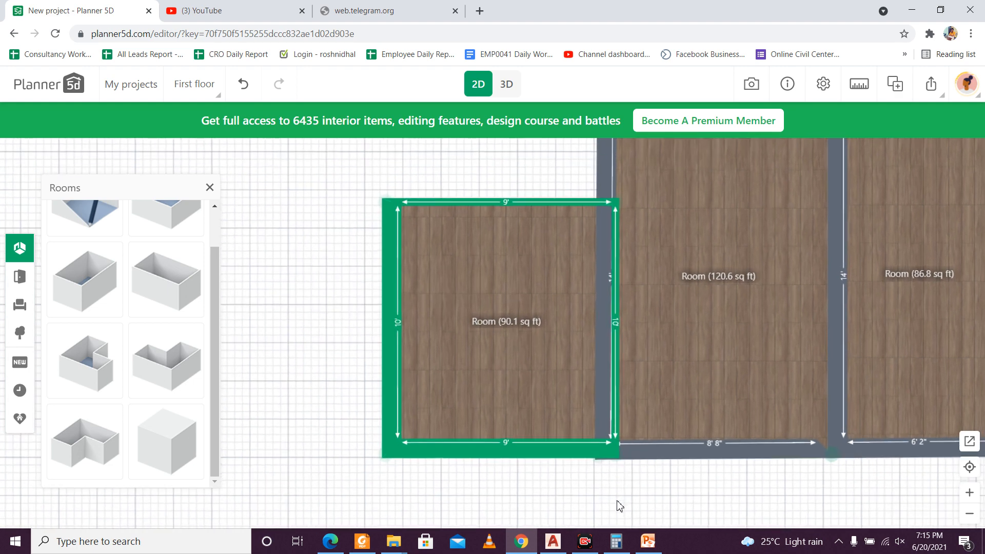
pyautogui.press('Left')
pyautogui.press('Left')
pyautogui.press('Left')
pyautogui.press('Left')
pyautogui.press('Left')
pyautogui.press('Left')
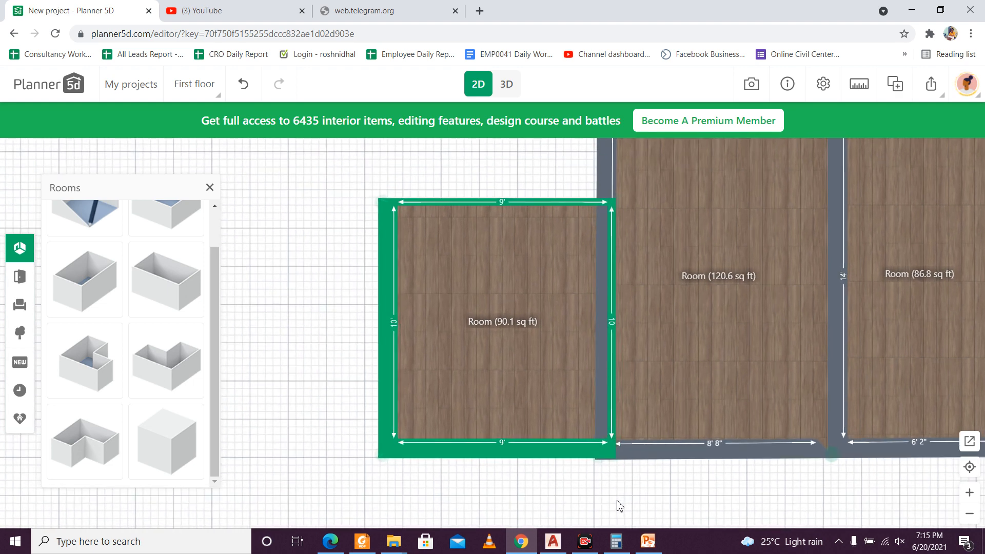
pyautogui.click(618, 505)
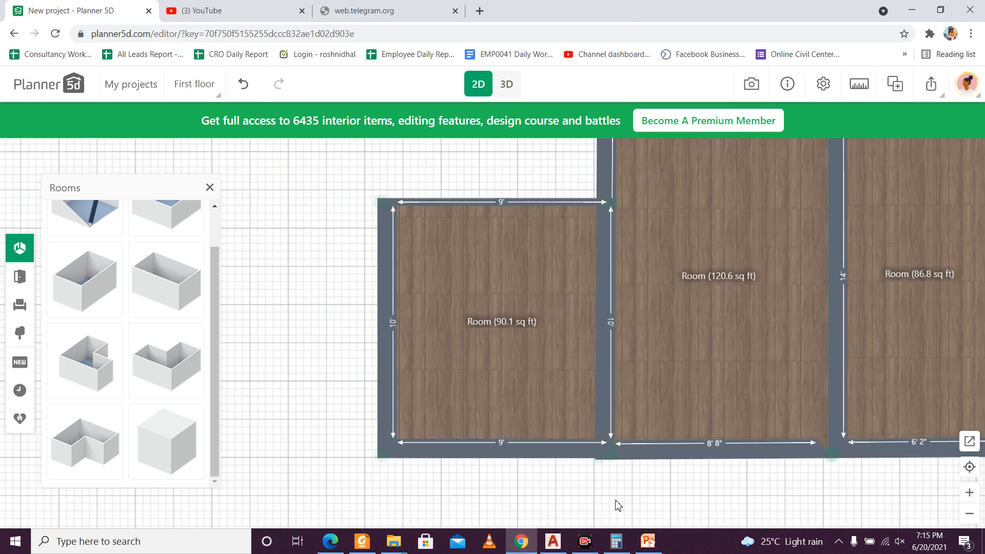
# Step: Nudge the sixth room slightly down and left to line up its lower edge and shared wall with the fifth room
pyautogui.click(564, 408)
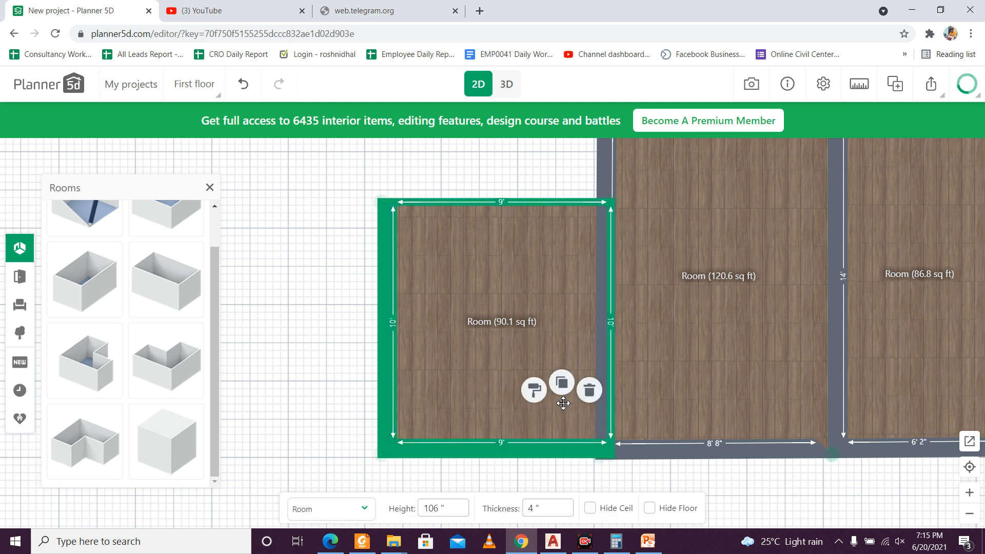
pyautogui.press('Down')
pyautogui.press('Down')
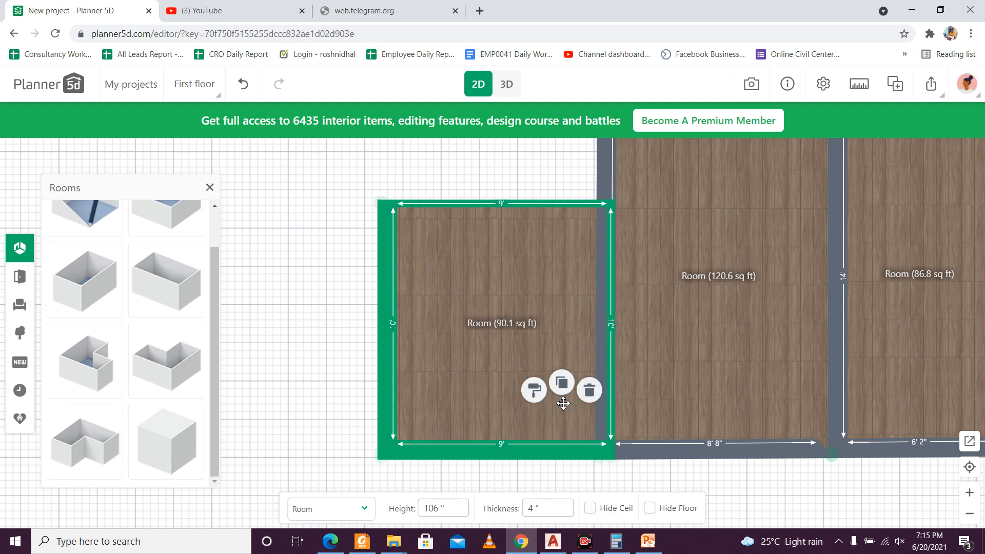
pyautogui.click(624, 486)
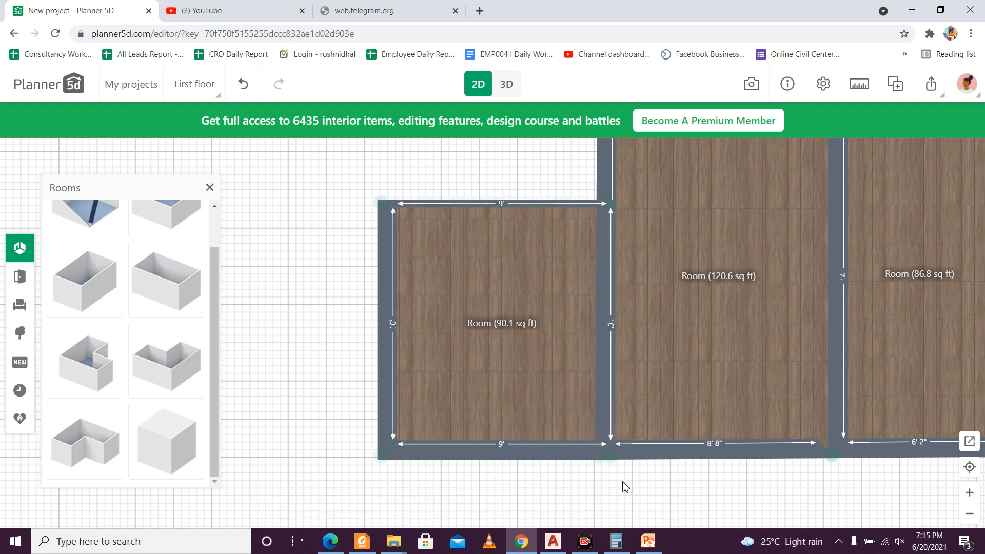
pyautogui.click(555, 383)
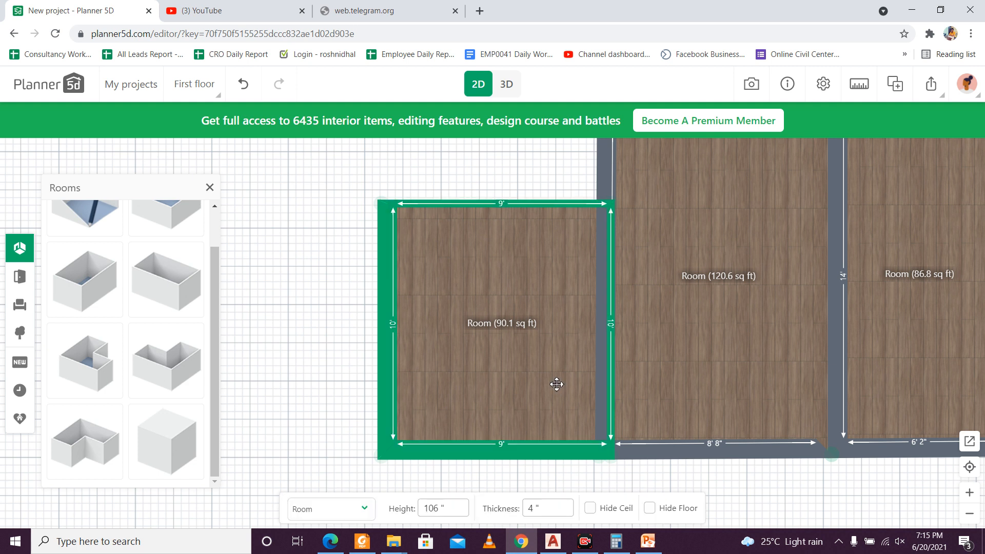
pyautogui.press('Left')
pyautogui.press('Left')
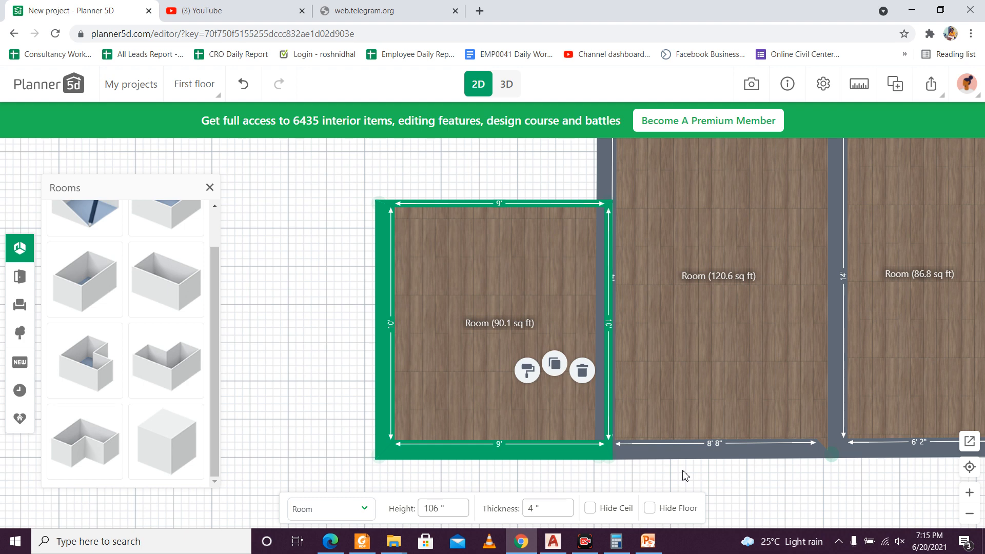
pyautogui.click(692, 489)
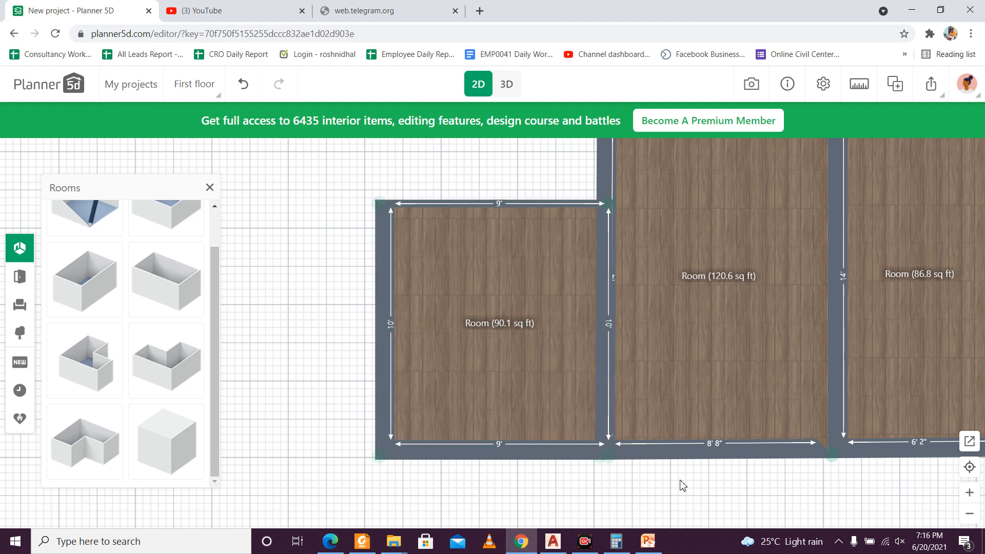
# Step: Add an L-shaped room over the lower rooms, move the extra copy left of the sixth room, and delete that copy
pyautogui.scroll(-5, 616, 477)
pyautogui.scroll(3, 619, 476)
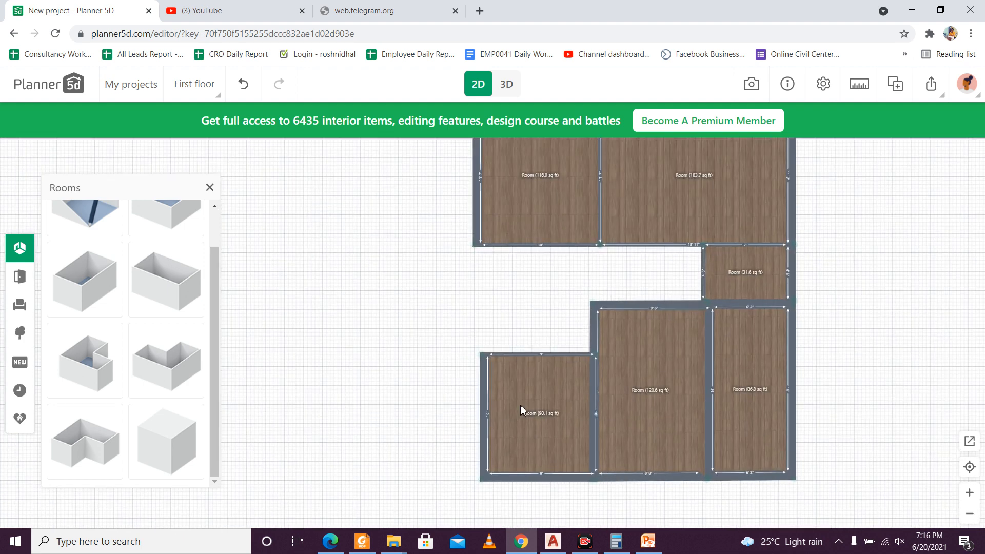
pyautogui.scroll(2, 493, 359)
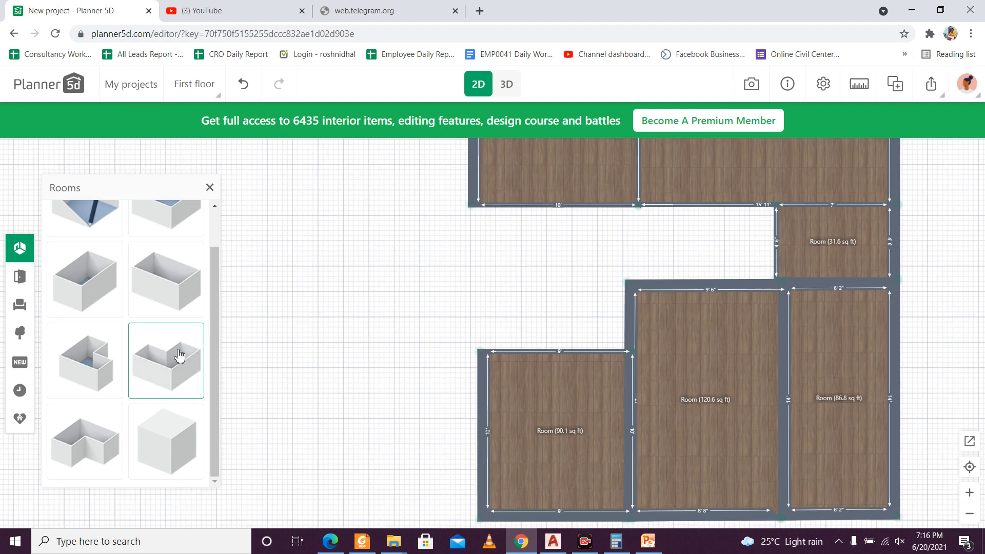
pyautogui.moveTo(179, 356); pyautogui.dragTo(592, 400)
pyautogui.moveTo(670, 408); pyautogui.dragTo(400, 273)
pyautogui.click(674, 398)
pyautogui.moveTo(350, 378); pyautogui.dragTo(409, 381)
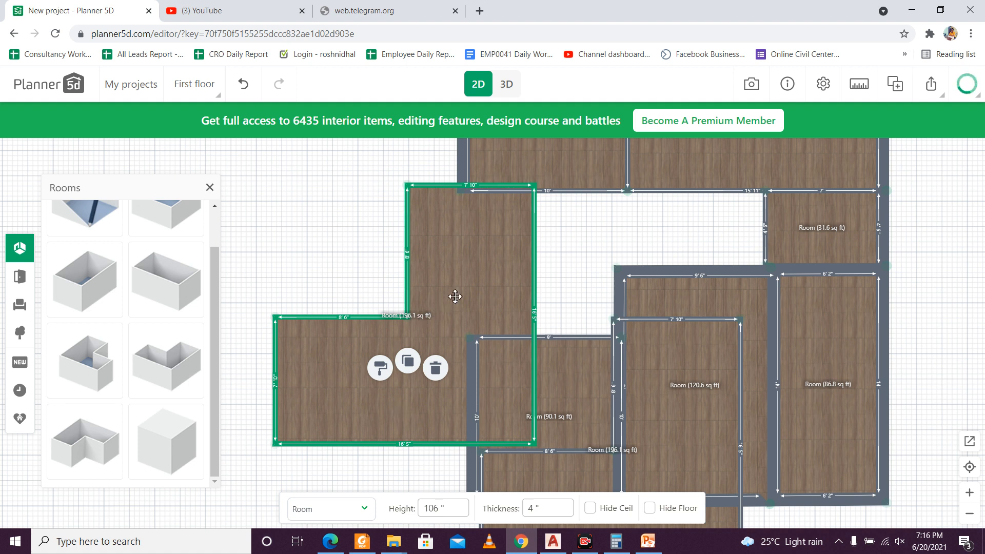
pyautogui.moveTo(455, 293); pyautogui.dragTo(404, 291)
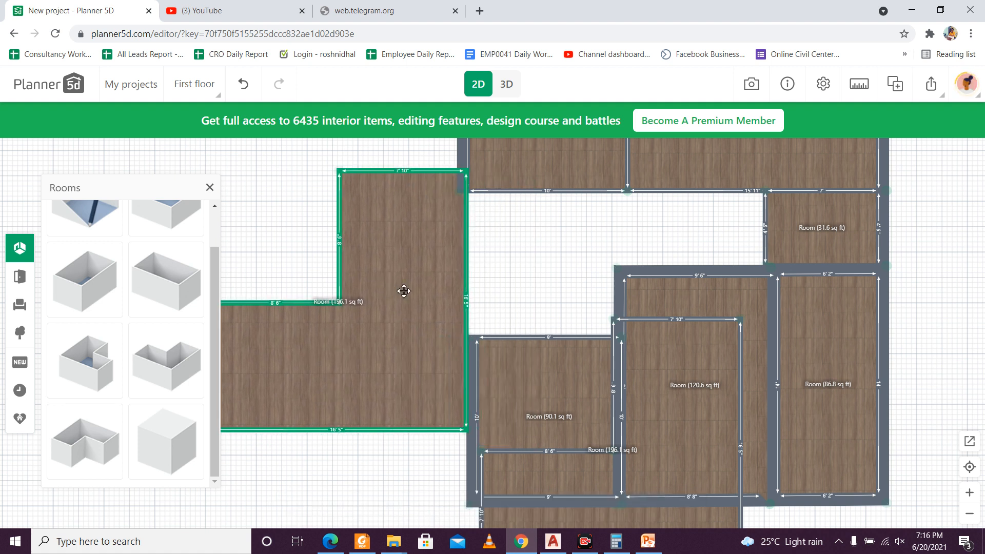
pyautogui.press('Delete')
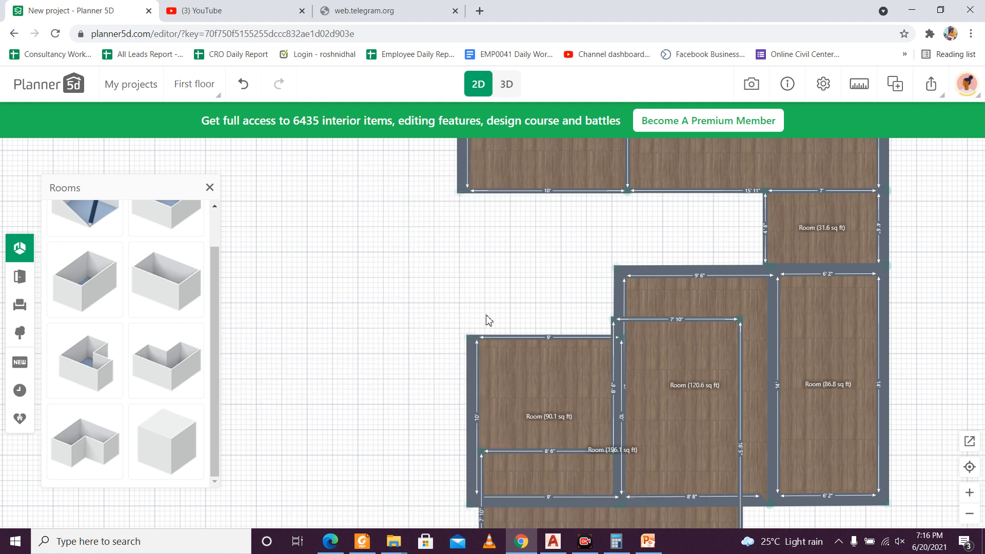
# Step: Delete the L-shaped room that overlaps the lower rooms
pyautogui.click(549, 527)
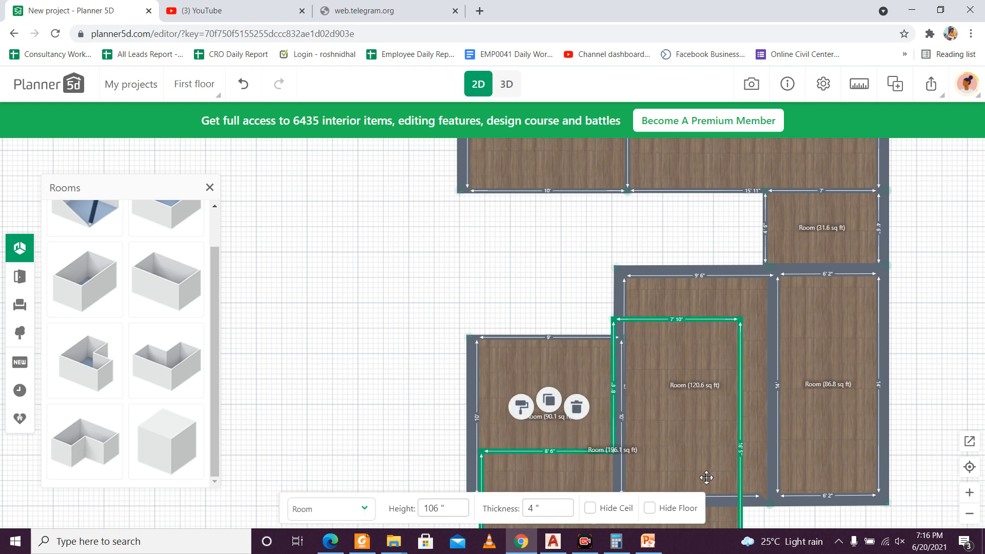
pyautogui.press('Delete')
pyautogui.moveTo(585, 313); pyautogui.dragTo(485, 325)
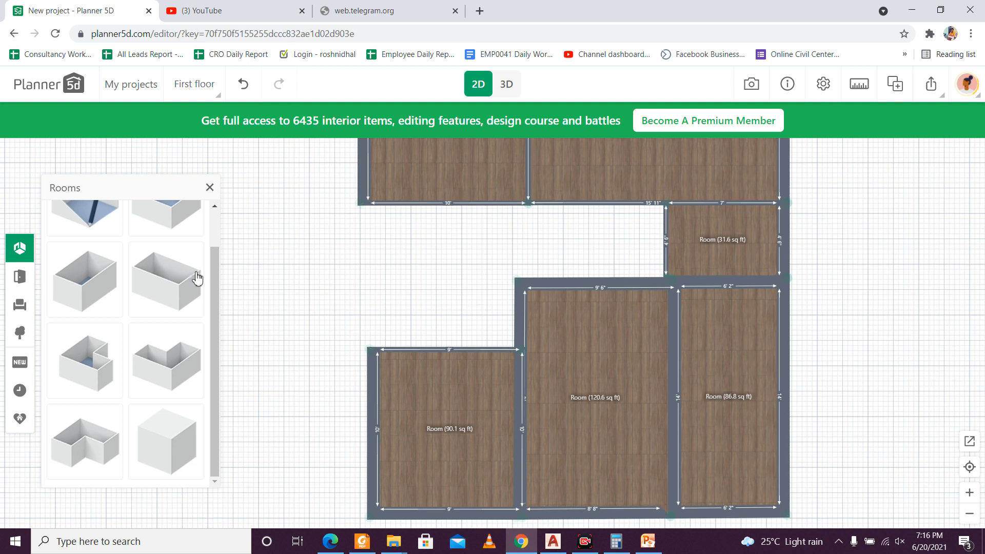
# Step: Try drawing a free-form room from the upper-left room's lower corner down to the sixth room and across to the small room's upper-left corner
pyautogui.scroll(1, 117, 237)
pyautogui.click(118, 236)
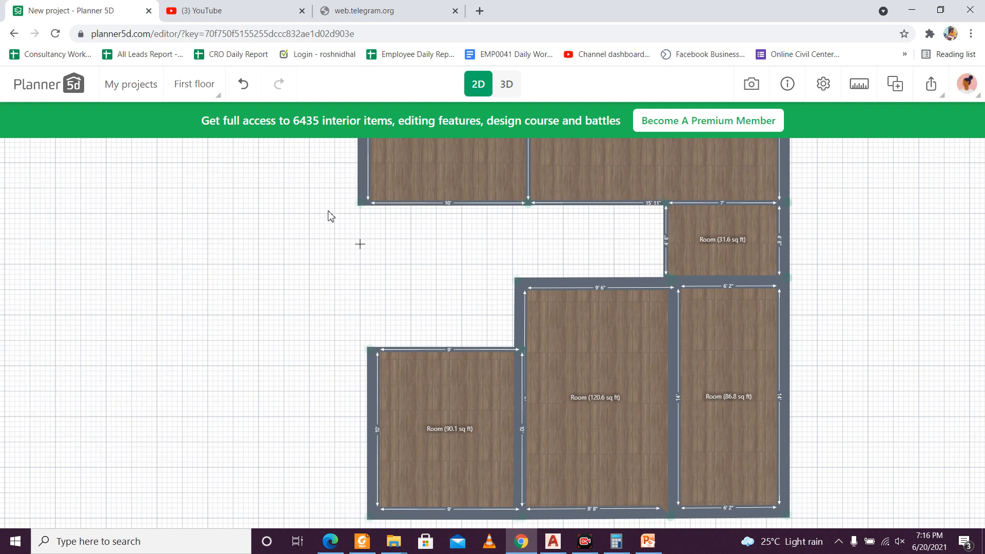
pyautogui.click(360, 203)
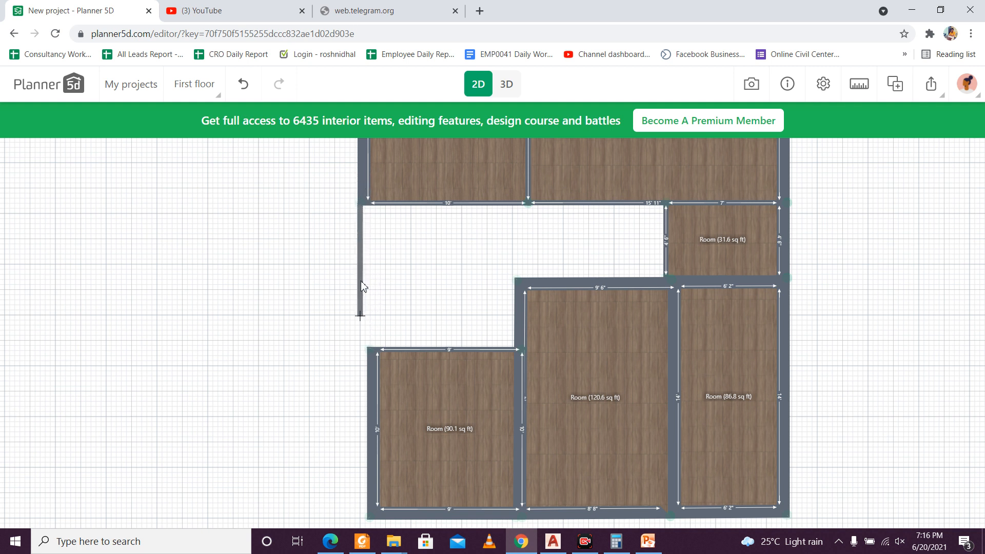
pyautogui.click(359, 314)
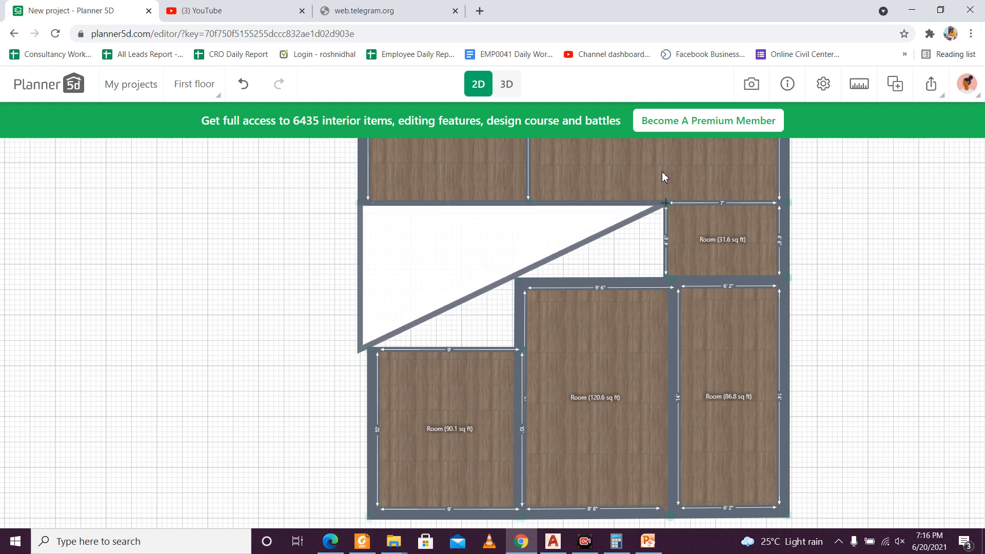
pyautogui.click(662, 176)
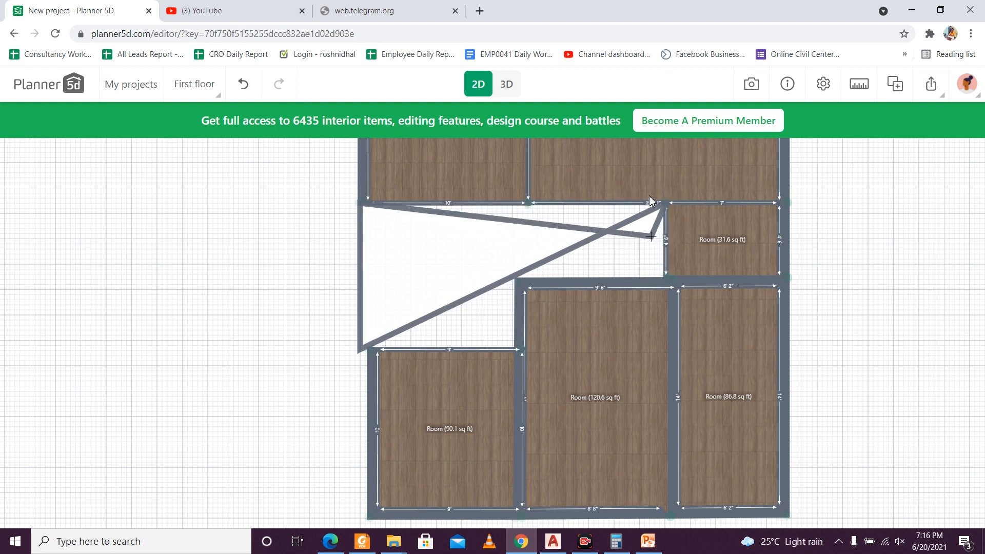
pyautogui.press('Escape')
# Step: Delete the free-form triangular room from the gap between the upper and lower rooms
pyautogui.click(640, 219)
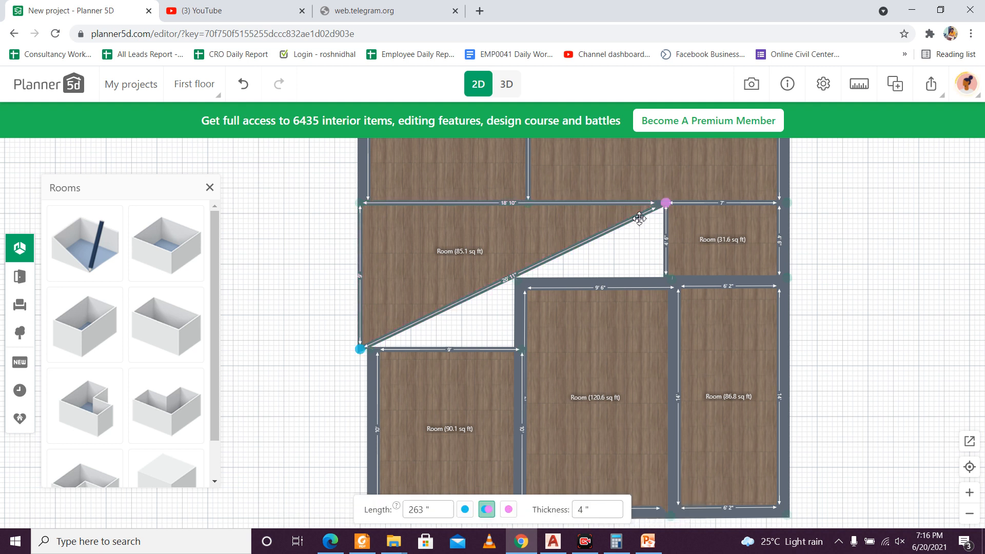
pyautogui.click(625, 220)
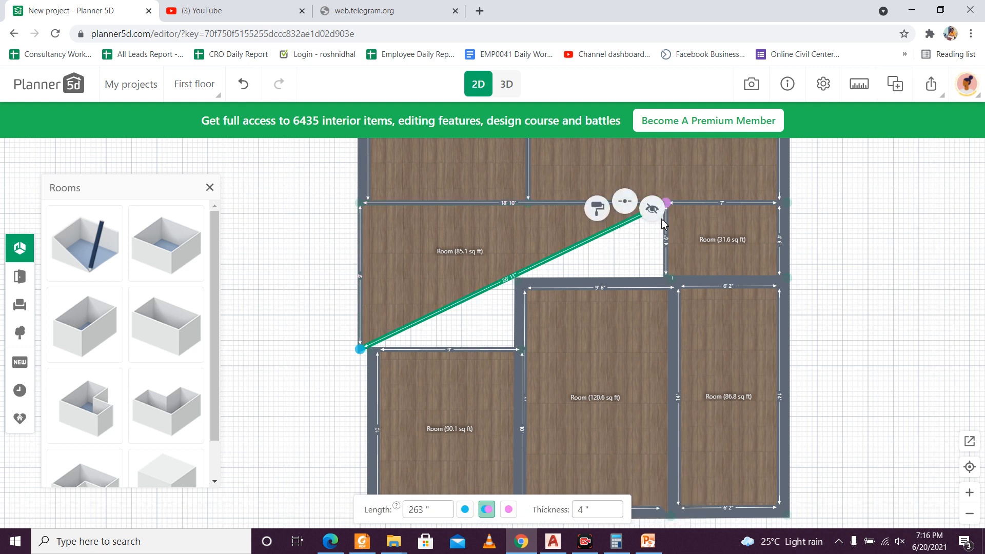
pyautogui.click(577, 255)
pyautogui.click(493, 283)
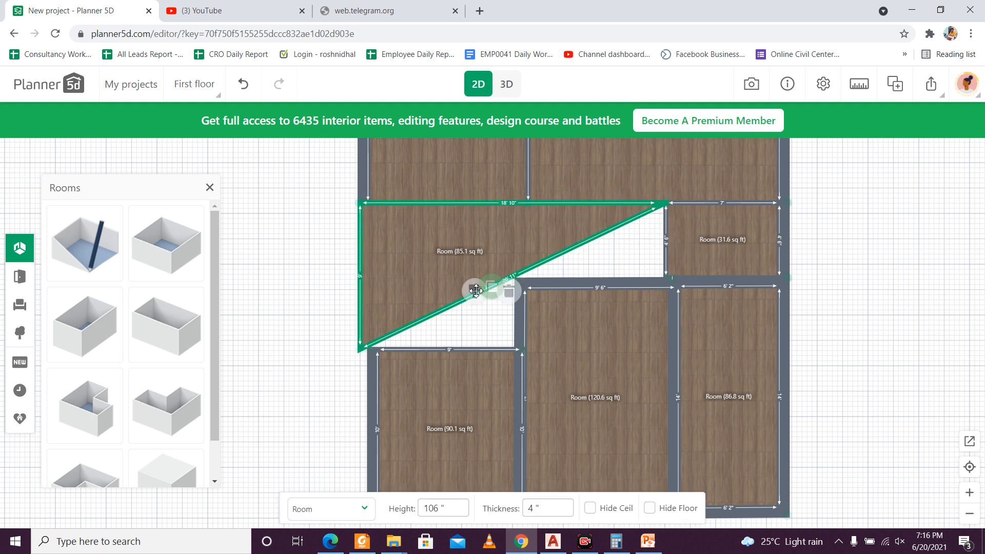
pyautogui.press('Delete')
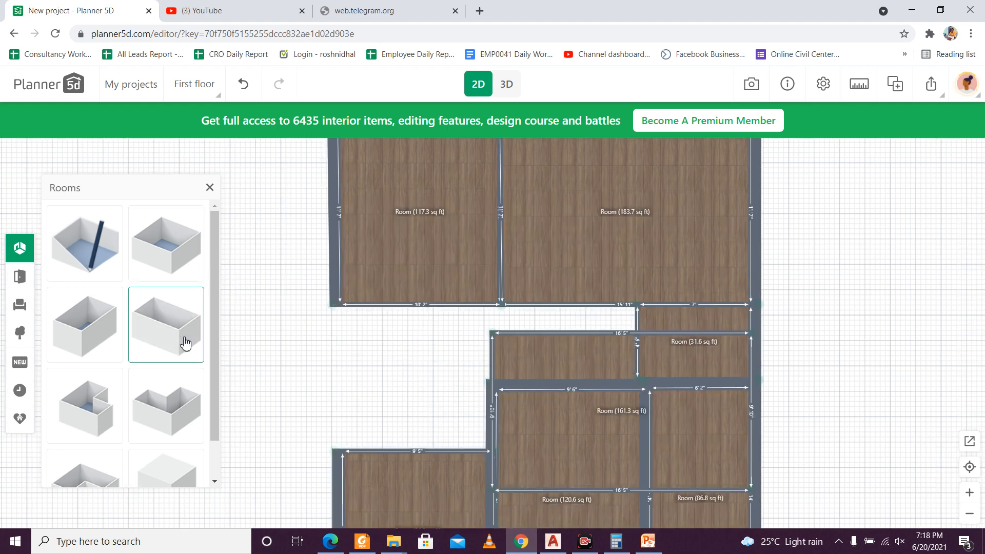
# Step: Move the new rectangular room into the central gap, aligning its upper-left corner with the lower-left corner of the upper-left room
pyautogui.moveTo(605, 333); pyautogui.dragTo(514, 327)
pyautogui.hotkey('ctrl', 'z')
pyautogui.click(571, 349)
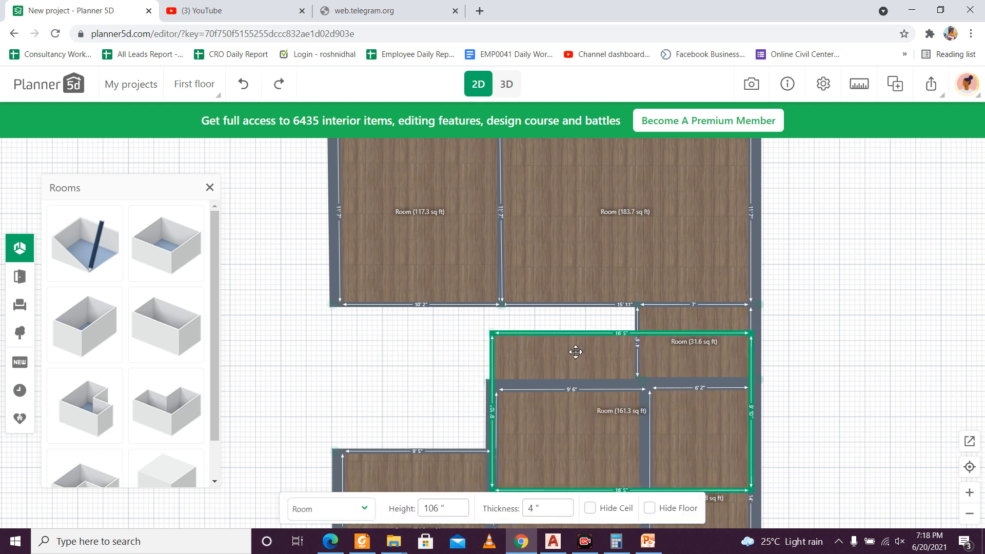
pyautogui.moveTo(576, 355); pyautogui.dragTo(427, 327)
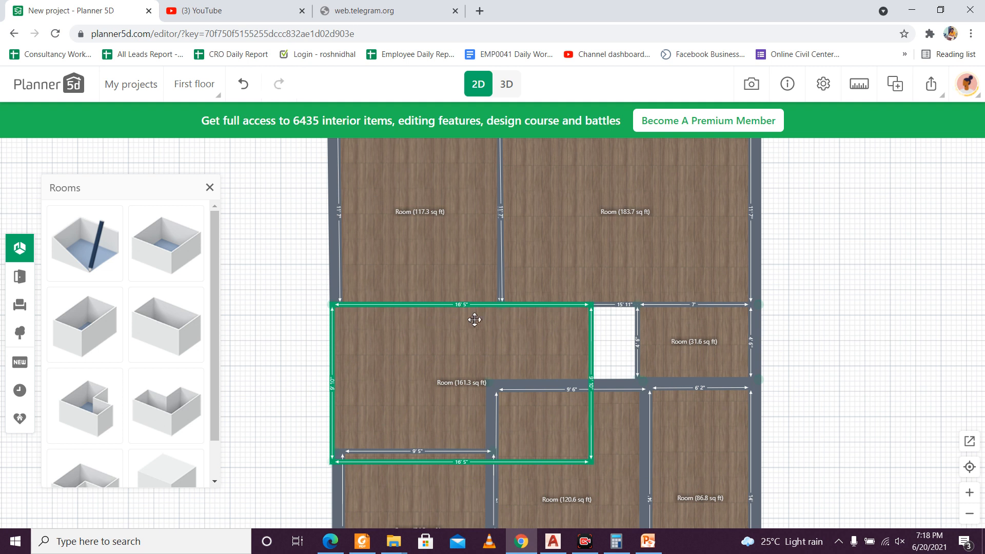
# Step: Extend the new room's right wall to the small room's left wall, giving 19' 5" of interior width, and select its lower wall
pyautogui.moveTo(610, 334); pyautogui.dragTo(639, 333)
pyautogui.click(638, 338)
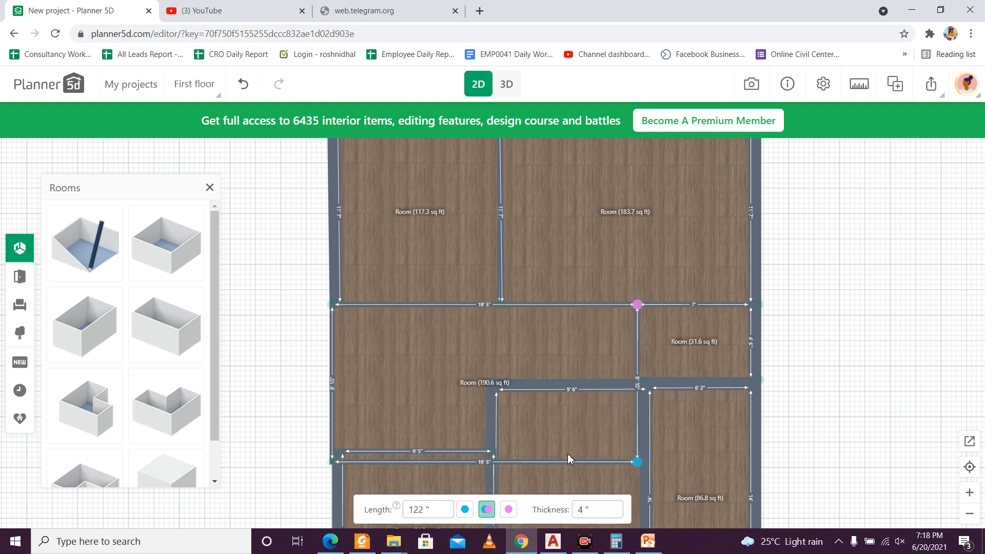
pyautogui.click(599, 462)
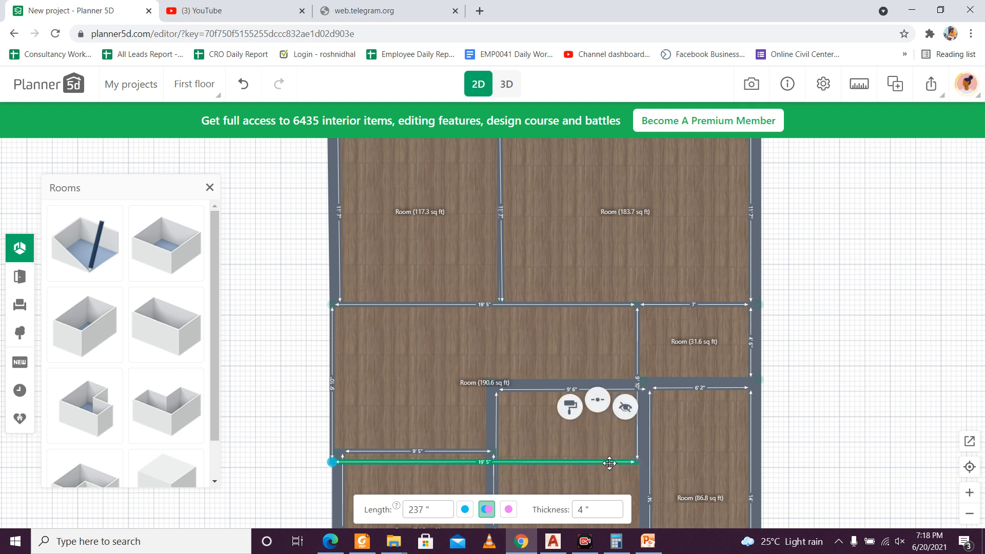
# Step: Move the central room's lower wall up to the top of the lower rooms, giving about 4' 9" of interior height
pyautogui.click(637, 446)
pyautogui.click(578, 462)
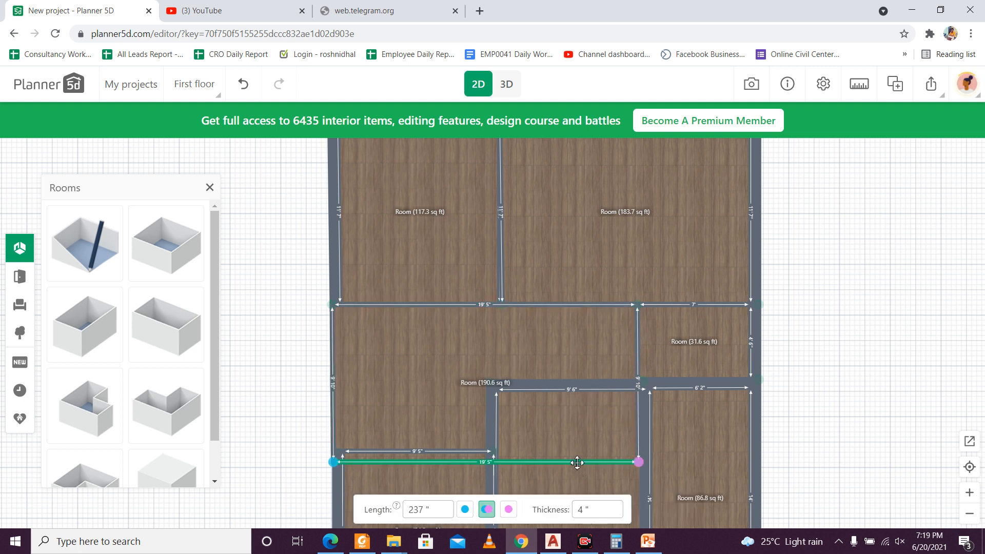
pyautogui.click(565, 463)
pyautogui.click(564, 463)
pyautogui.moveTo(510, 470); pyautogui.dragTo(513, 383)
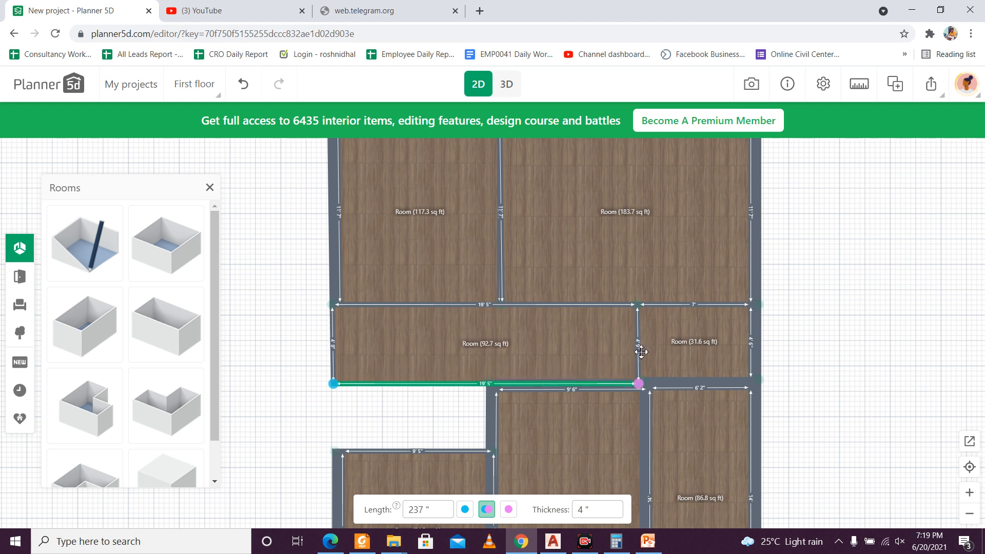
# Step: Align the lower wall's right corner with the small room's lower-left corner and raise its left corner to about 4' 2" of wall length
pyautogui.scroll(1, 502, 308)
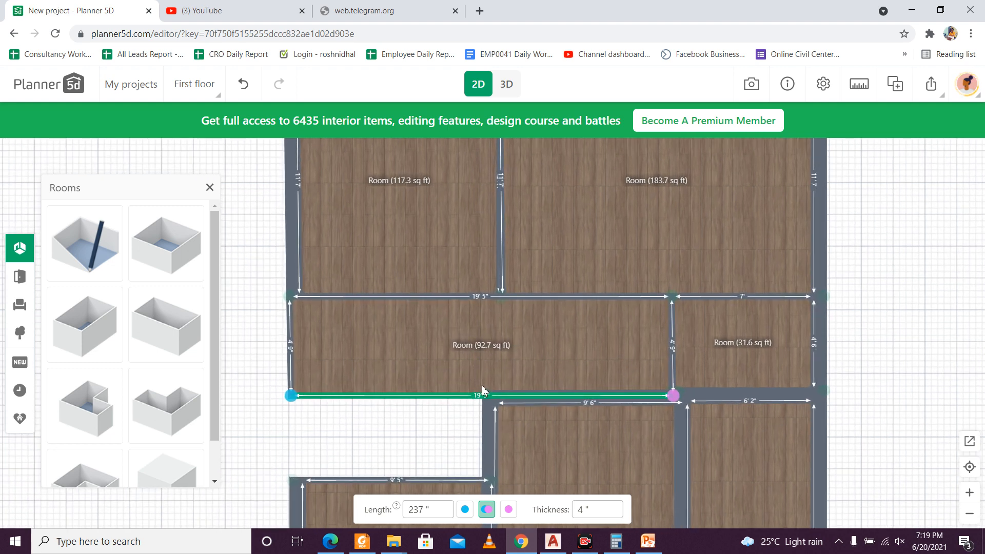
pyautogui.moveTo(674, 396); pyautogui.dragTo(672, 392)
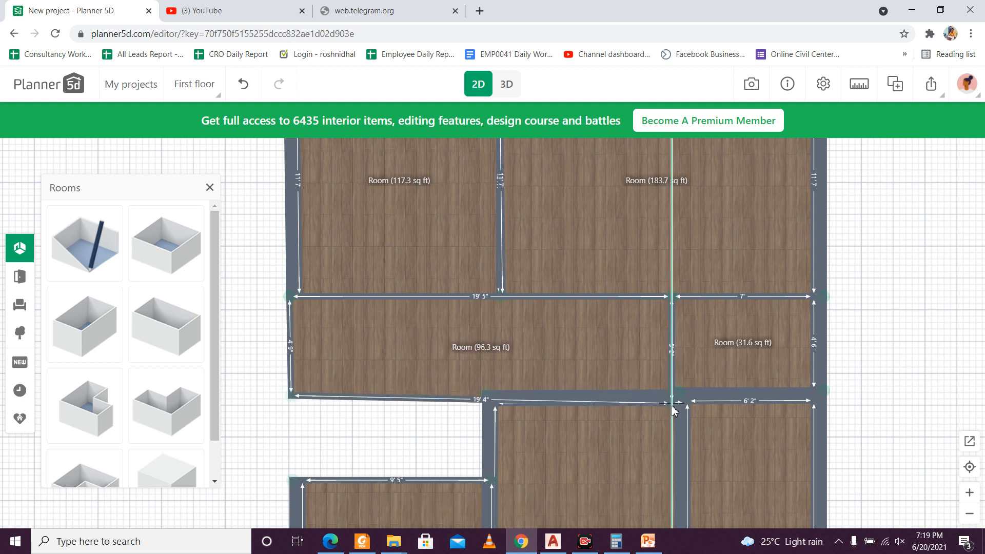
pyautogui.moveTo(298, 394); pyautogui.dragTo(296, 384)
pyautogui.click(471, 386)
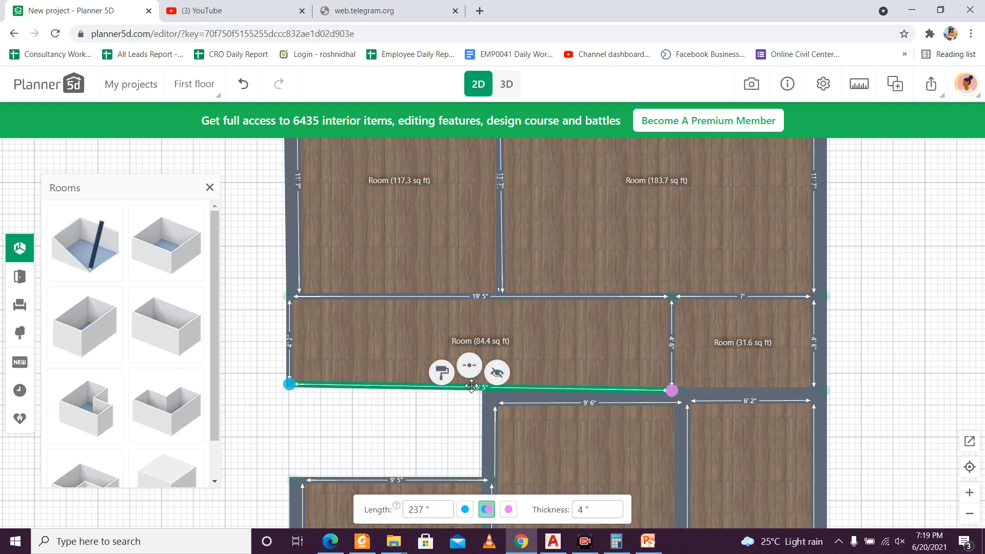
# Step: Compare the central room's wall lengths and set its left wall's length to 58"
pyautogui.click(490, 297)
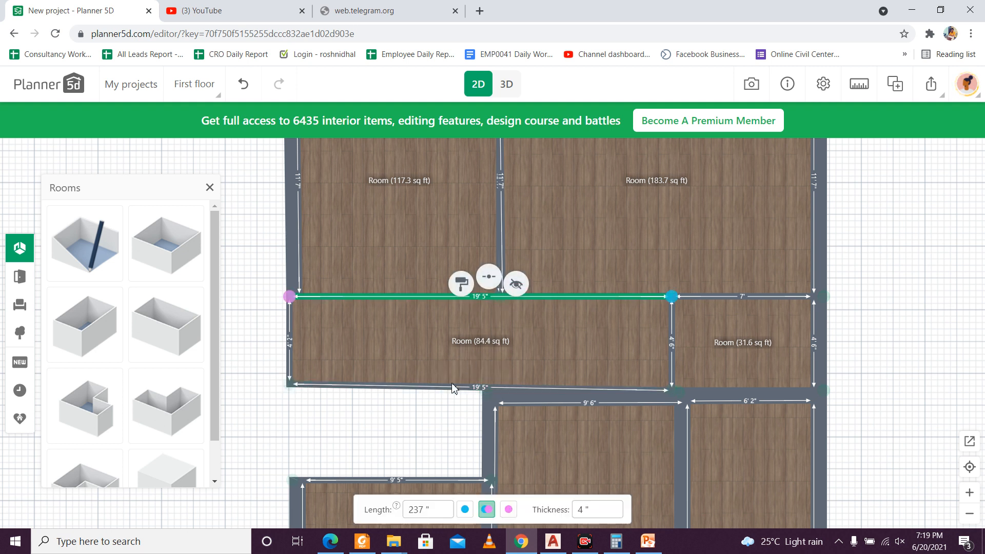
pyautogui.click(453, 389)
pyautogui.click(420, 510)
pyautogui.doubleClick(421, 510)
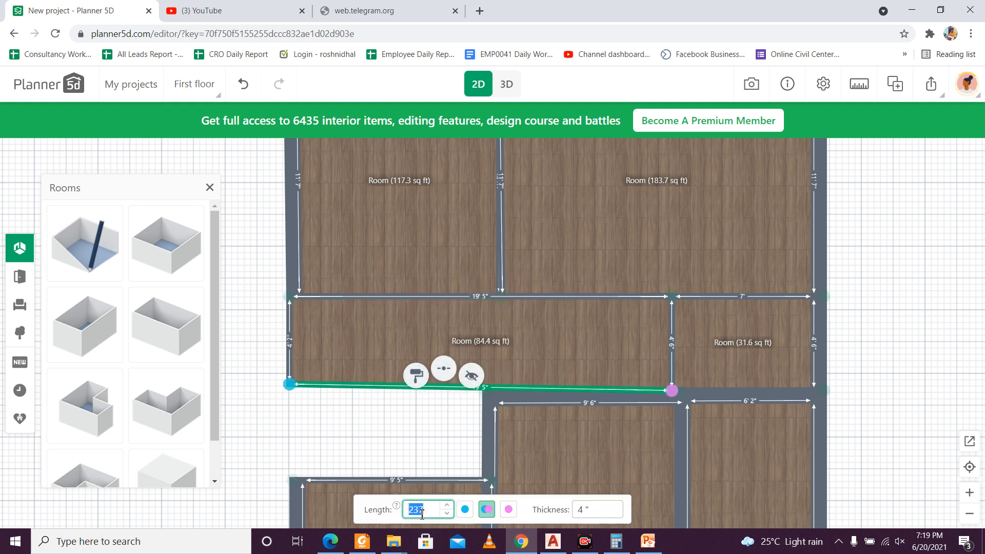
pyautogui.click(671, 339)
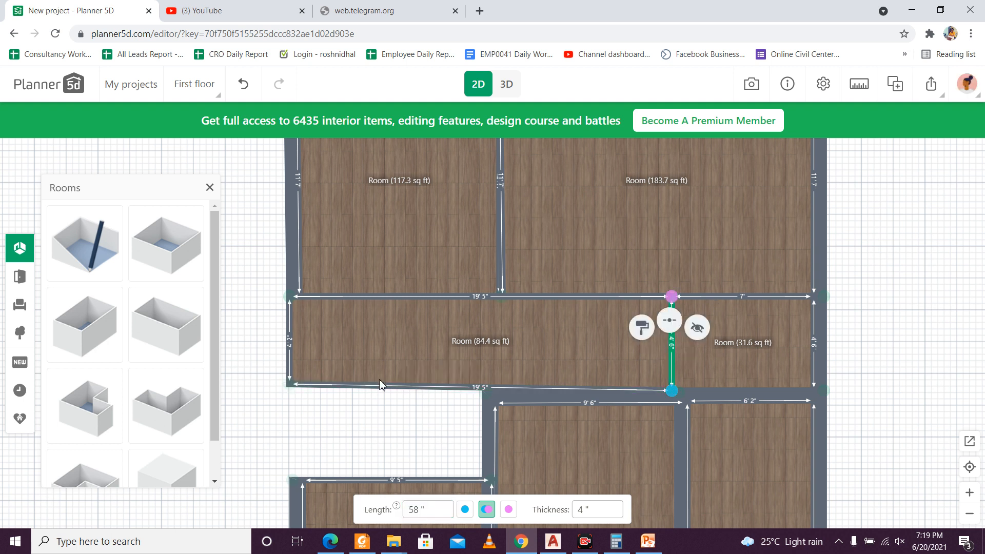
pyautogui.click(295, 349)
pyautogui.click(430, 508)
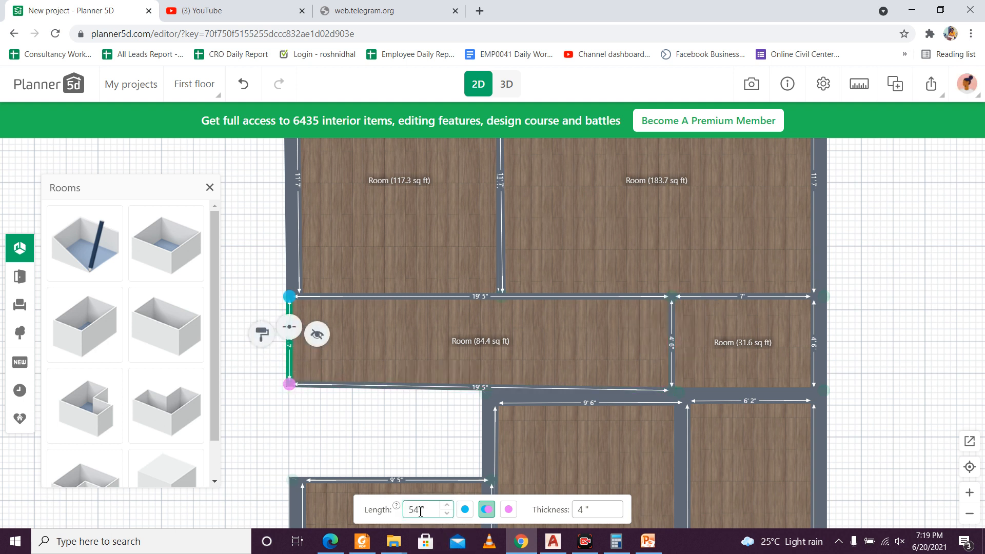
pyautogui.doubleClick(430, 508)
pyautogui.write('58')
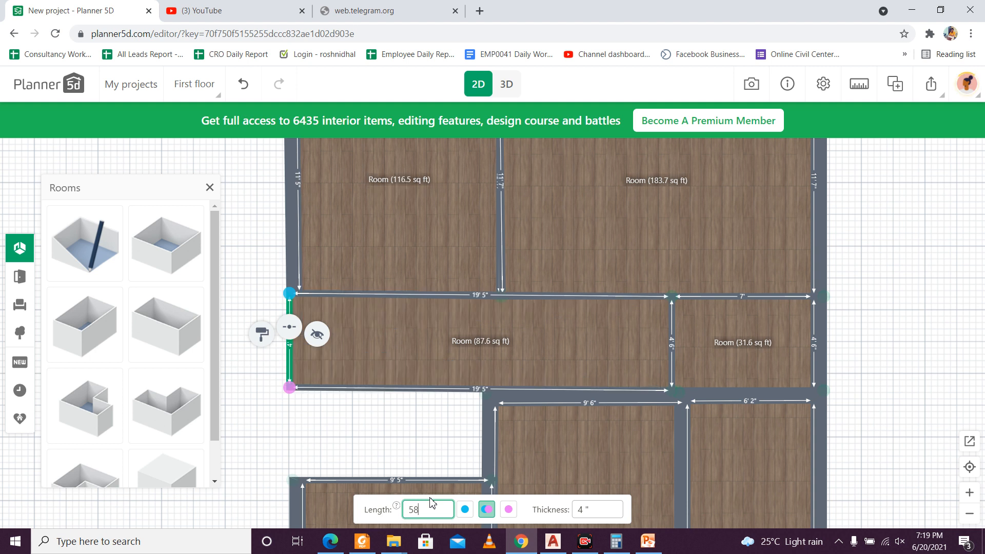
pyautogui.click(413, 441)
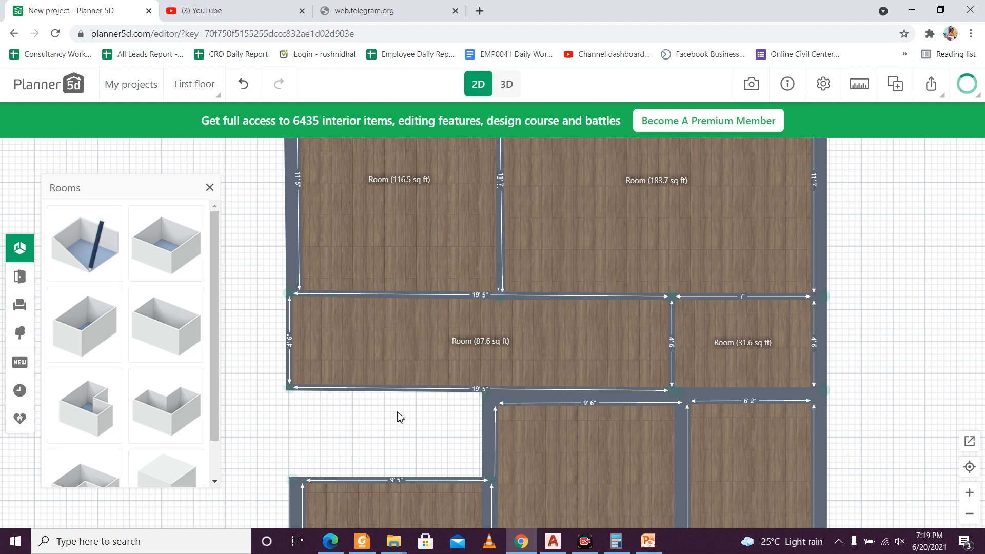
# Step: Delete the room that fills the central gap between the upper and lower rooms
pyautogui.scroll(-1, 400, 416)
pyautogui.scroll(2, 400, 417)
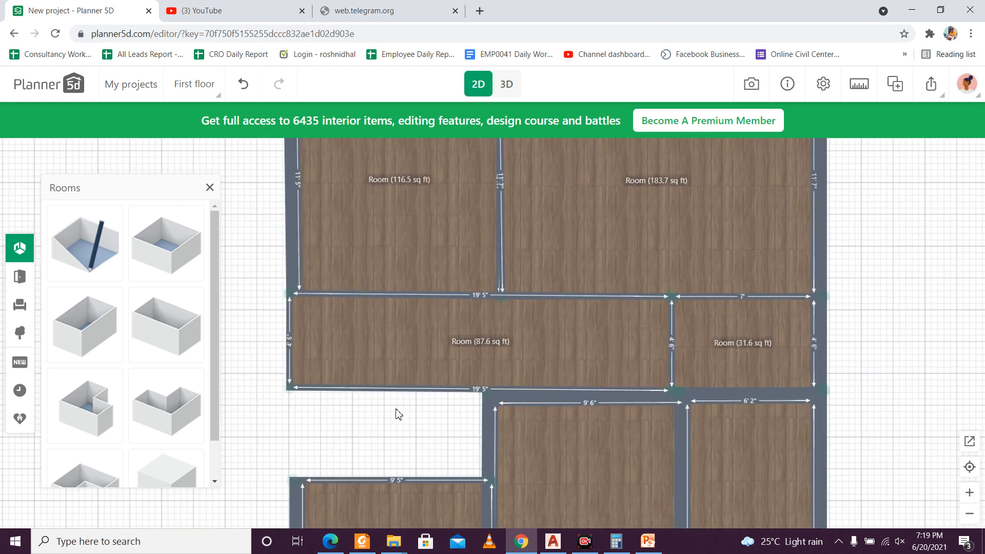
pyautogui.click(353, 328)
pyautogui.press('Delete')
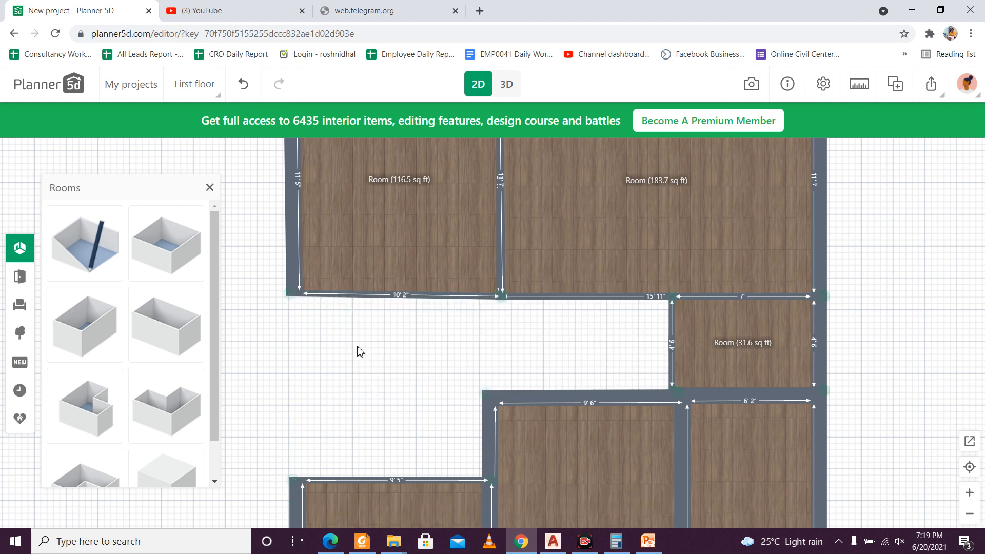
# Step: Check the upper-left room's side walls and set its left wall's length to 149"
pyautogui.scroll(-2, 408, 347)
pyautogui.moveTo(499, 312); pyautogui.dragTo(472, 398)
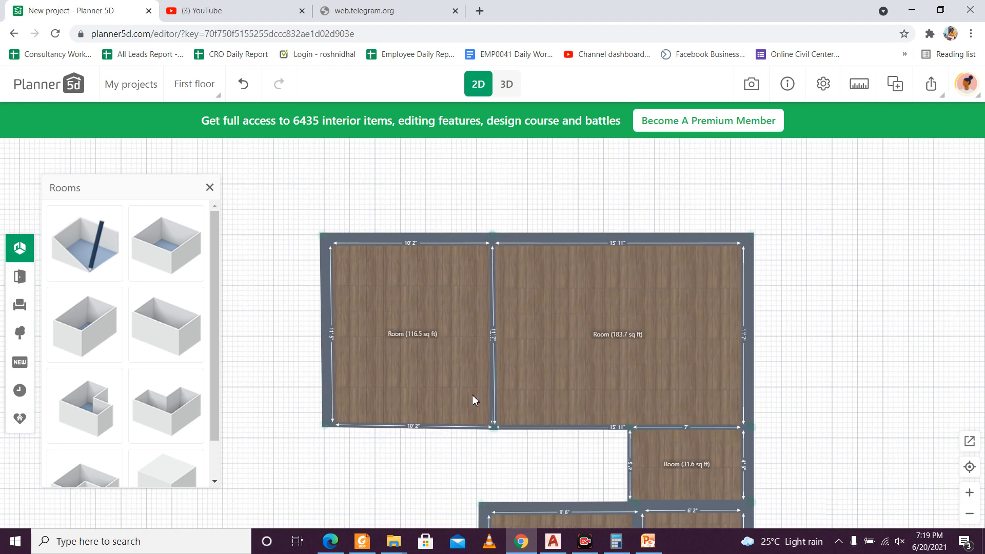
pyautogui.scroll(1, 475, 365)
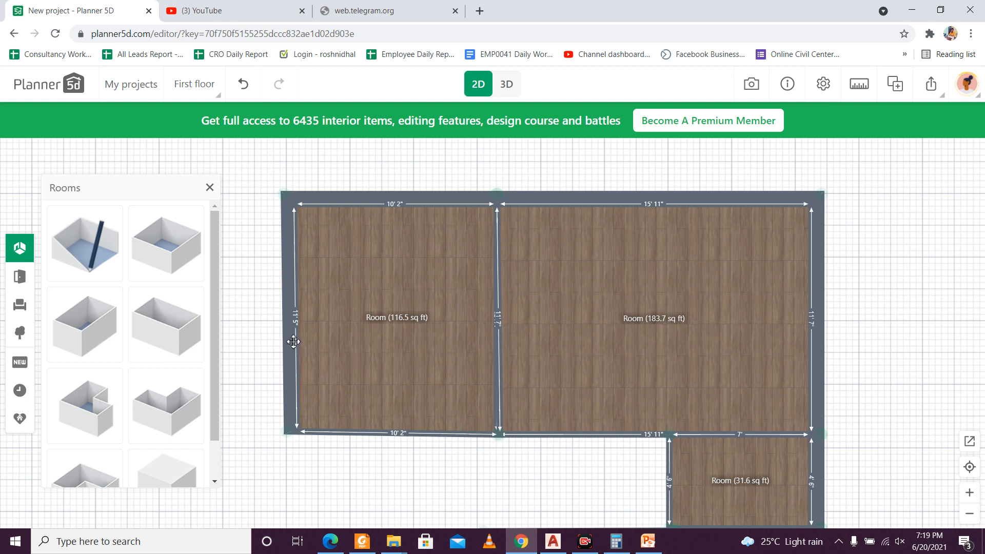
pyautogui.click(291, 325)
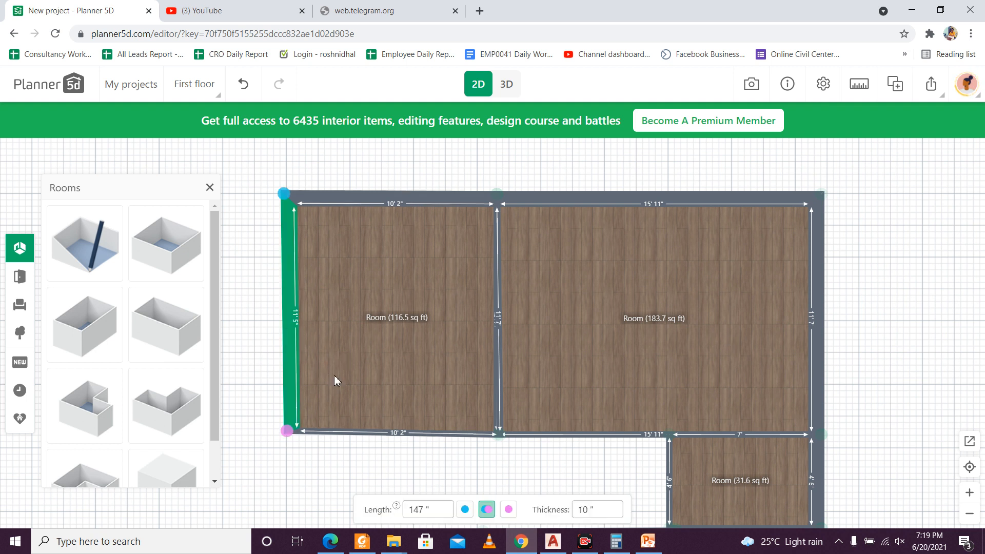
pyautogui.click(501, 301)
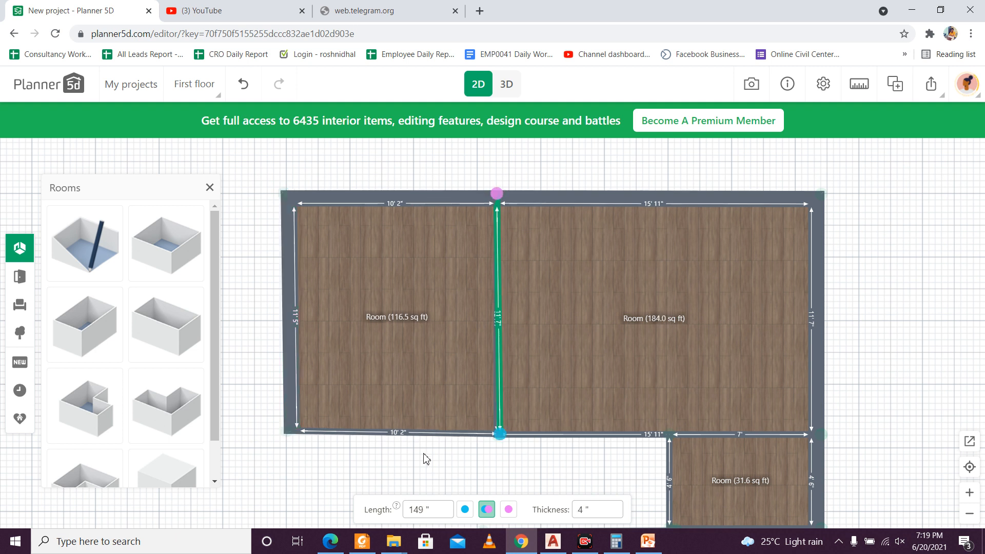
pyautogui.click(297, 365)
pyautogui.click(423, 510)
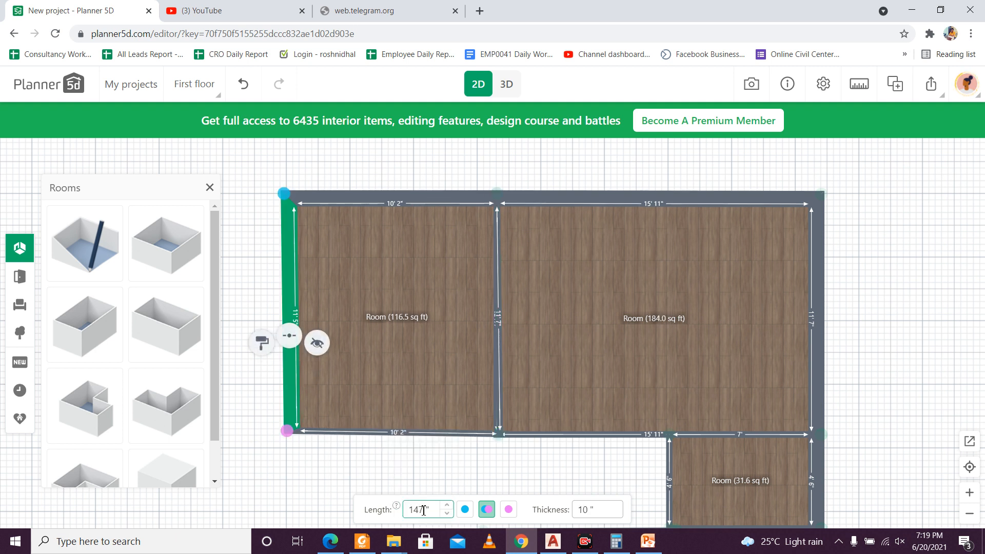
pyautogui.doubleClick(423, 509)
pyautogui.write('149')
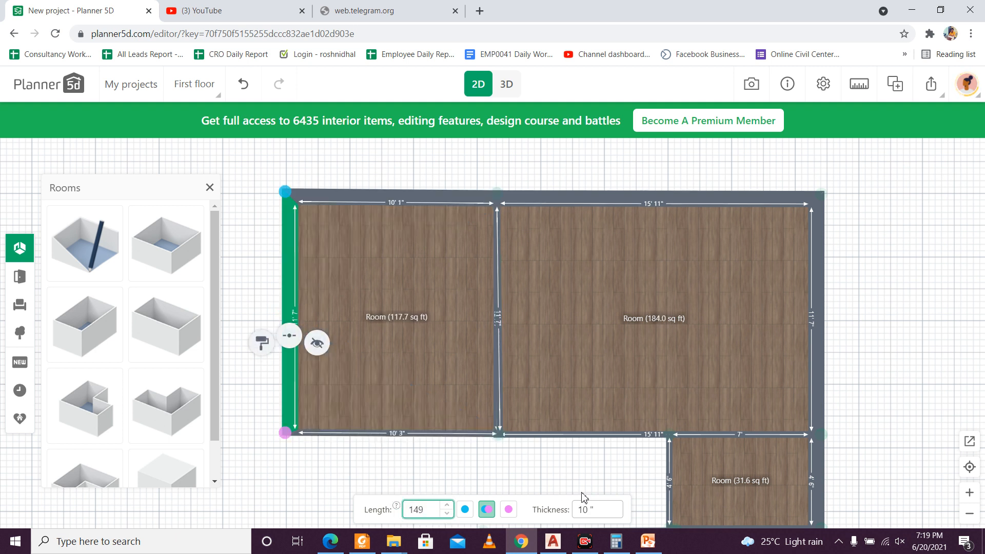
pyautogui.click(521, 472)
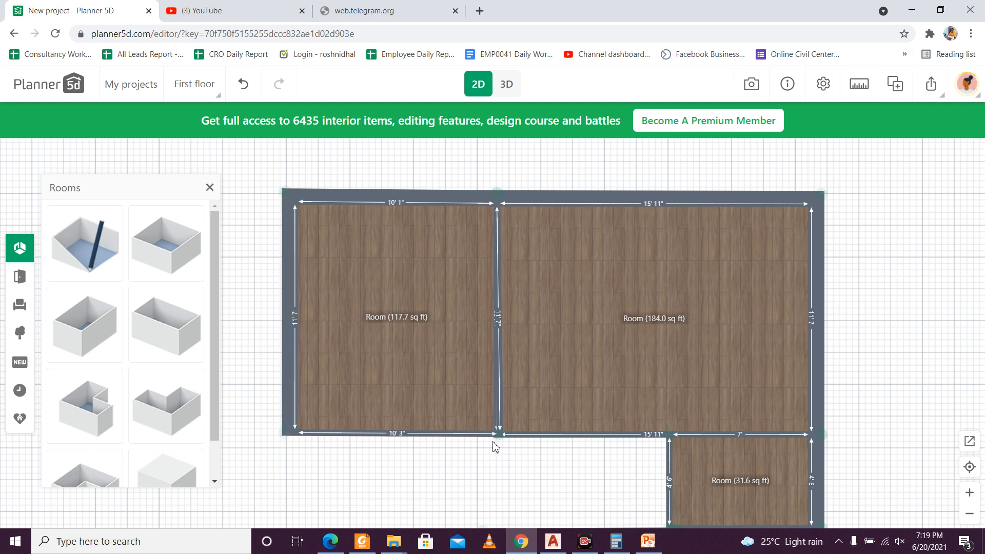
# Step: Set the upper-left room's lower wall to 131" and detach the room by moving it left, away from the upper-right room
pyautogui.click(435, 199)
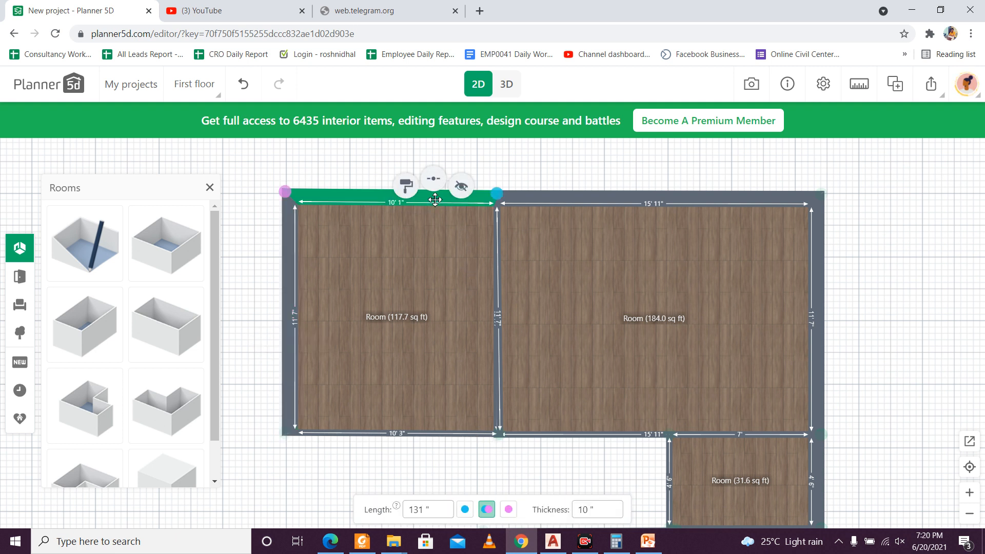
pyautogui.click(428, 436)
pyautogui.doubleClick(425, 510)
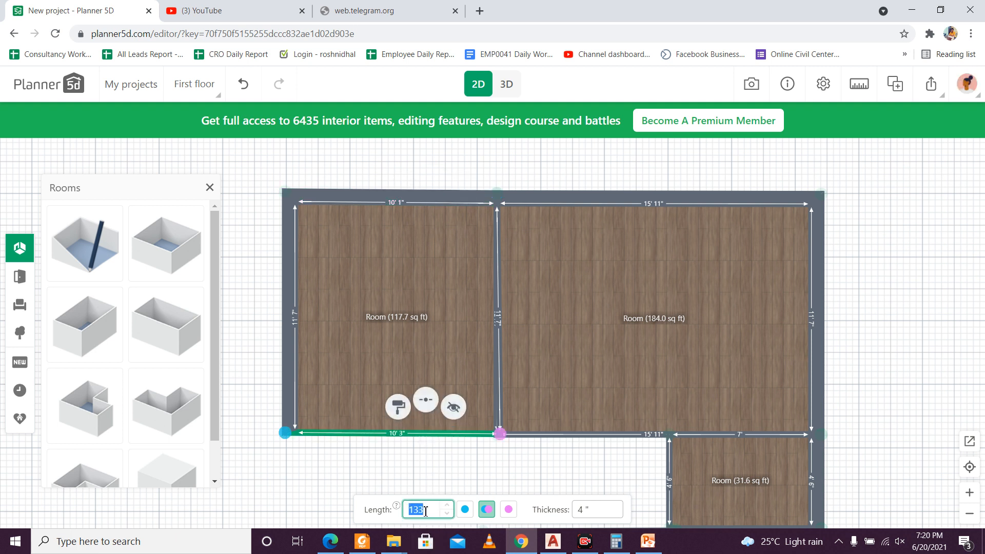
pyautogui.write('131')
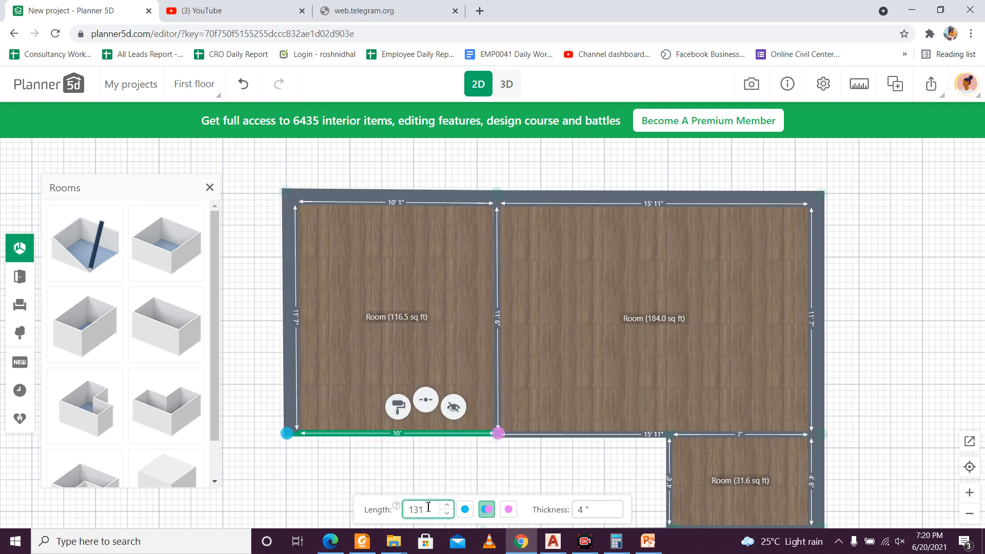
pyautogui.click(484, 479)
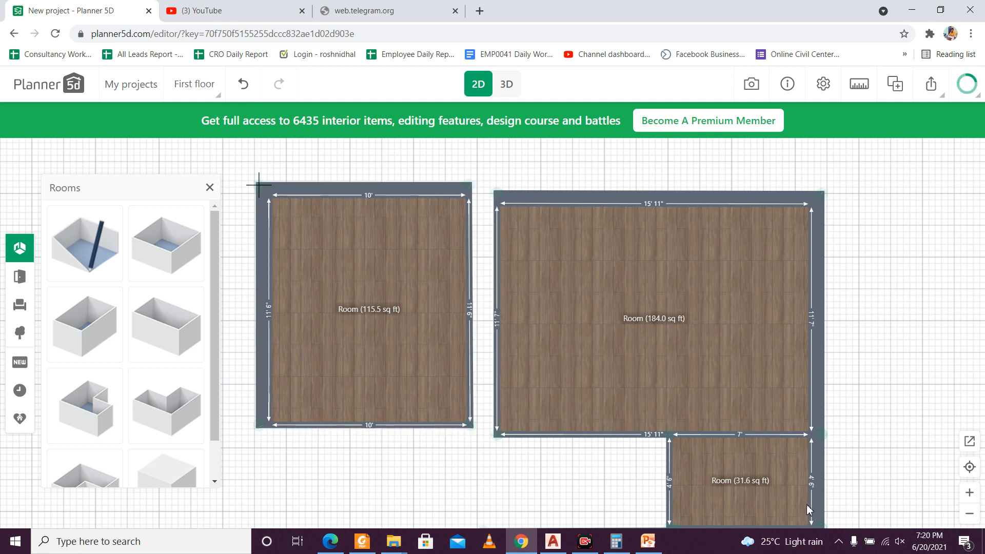
# Step: Set both the left and right walls of the detached upper-left room to 149"
pyautogui.click(268, 308)
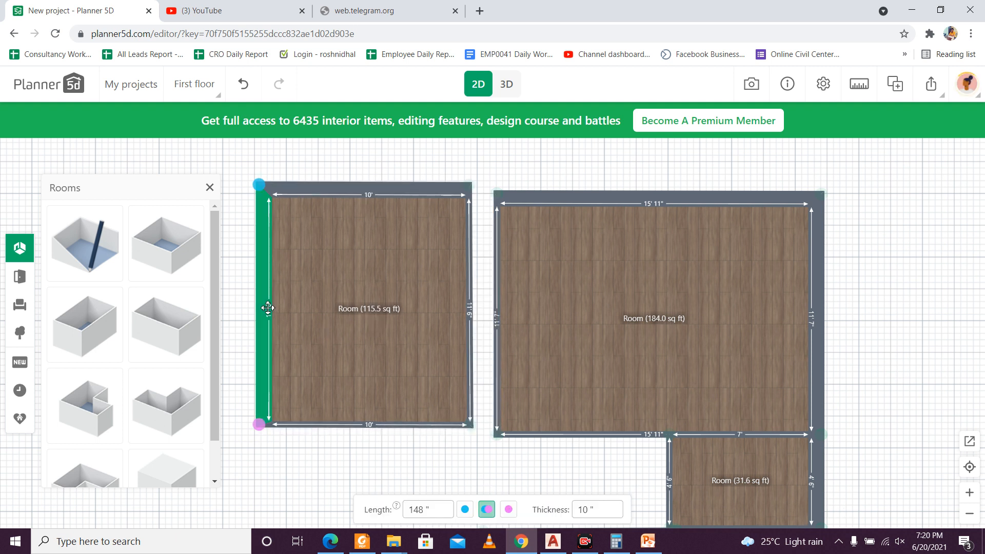
pyautogui.click(425, 510)
pyautogui.doubleClick(416, 509)
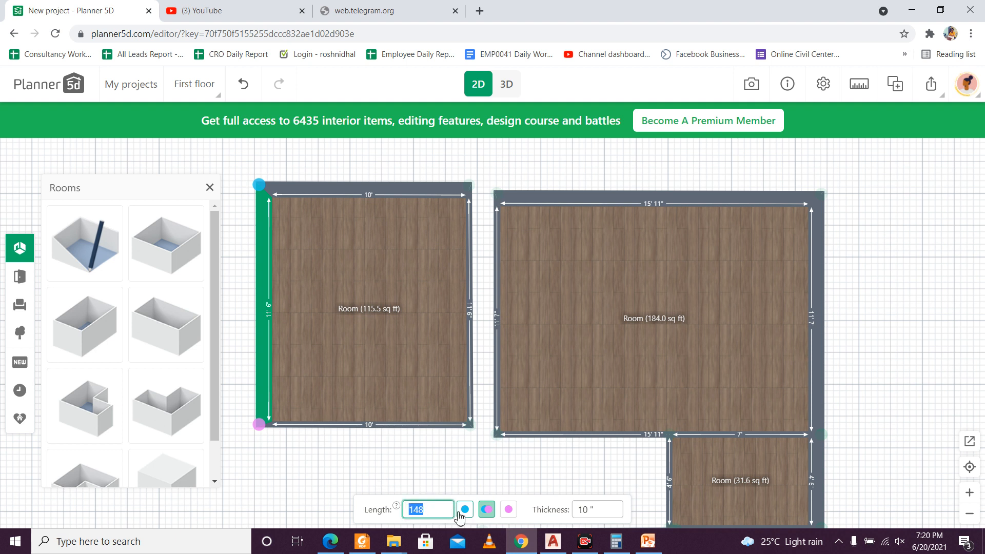
pyautogui.write('149')
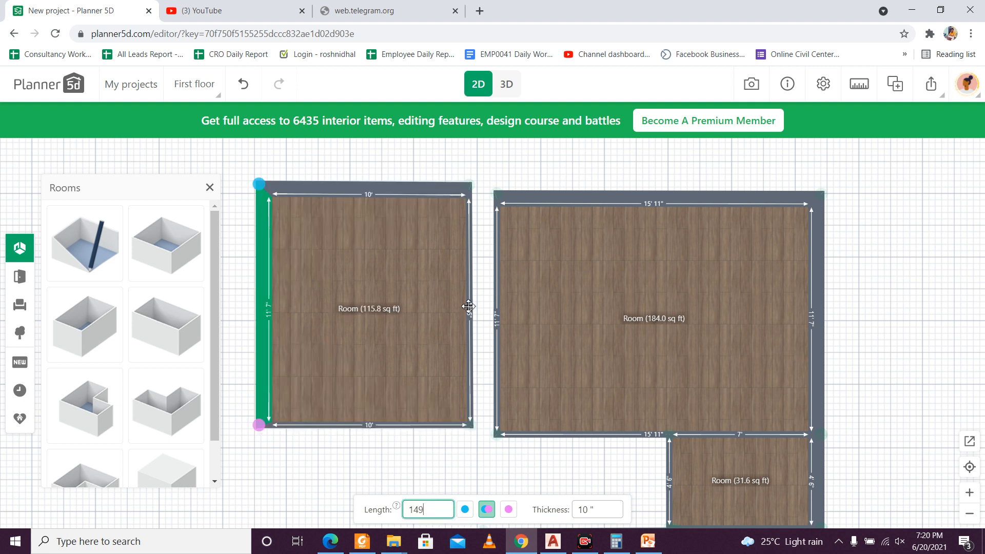
pyautogui.click(468, 306)
pyautogui.click(428, 509)
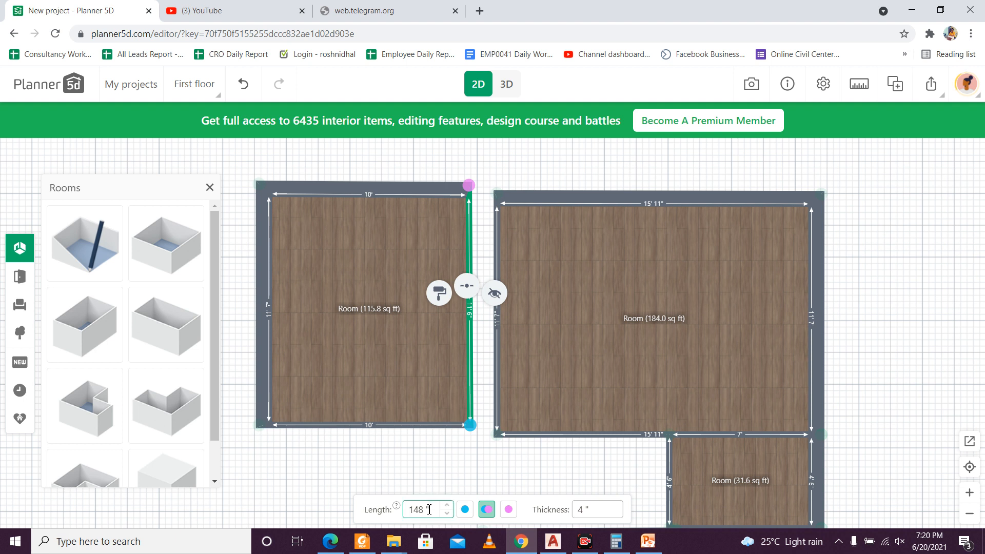
pyautogui.doubleClick(417, 510)
pyautogui.write('149')
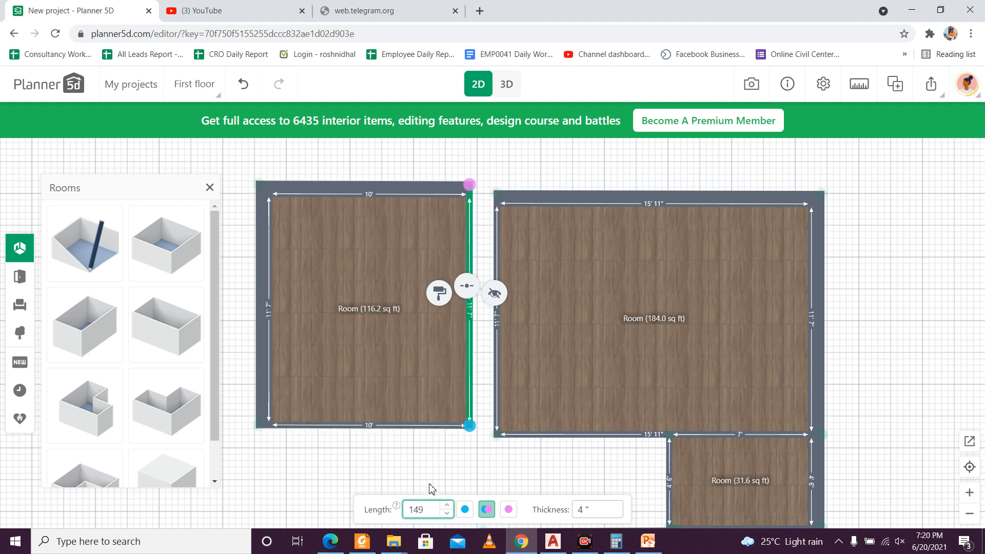
# Step: Move the upper-left room back against the upper-right room's left wall, aligning their upper and lower corners
pyautogui.click(350, 252)
pyautogui.moveTo(358, 264); pyautogui.dragTo(383, 278)
pyautogui.click(444, 483)
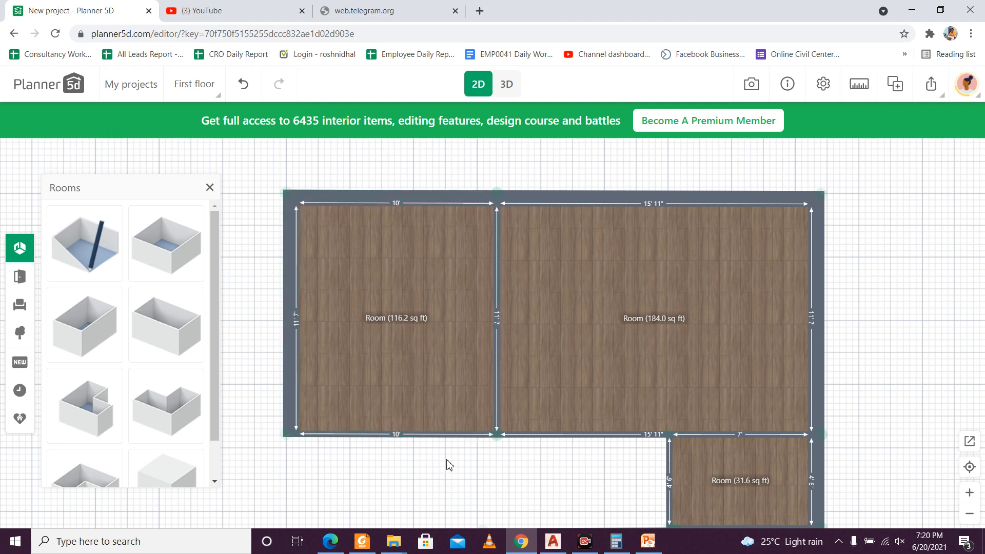
# Step: Place a new rectangular room in the central gap, its upper-left corner on the upper-left room's lower-left corner, and select its left wall
pyautogui.scroll(-2, 448, 463)
pyautogui.moveTo(449, 464); pyautogui.dragTo(445, 307)
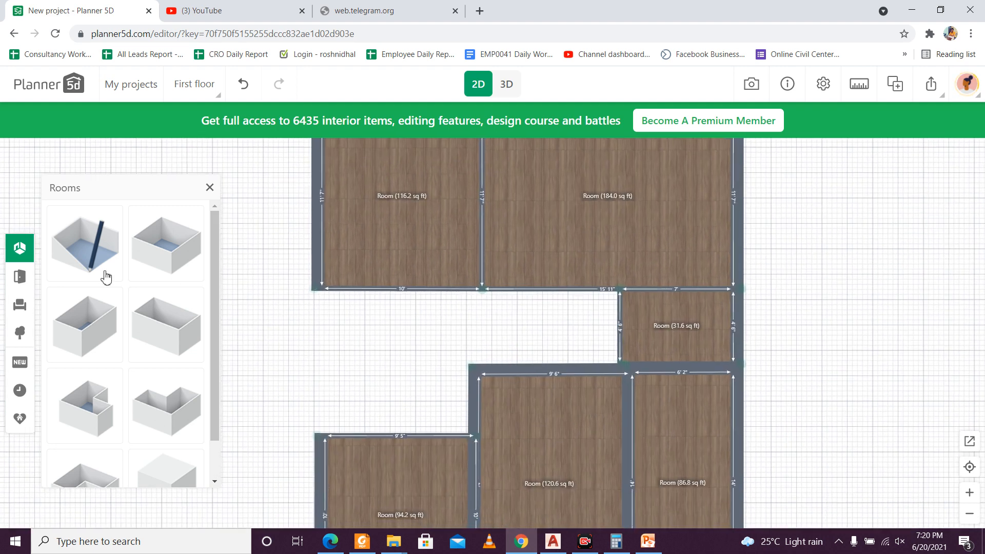
pyautogui.click(179, 324)
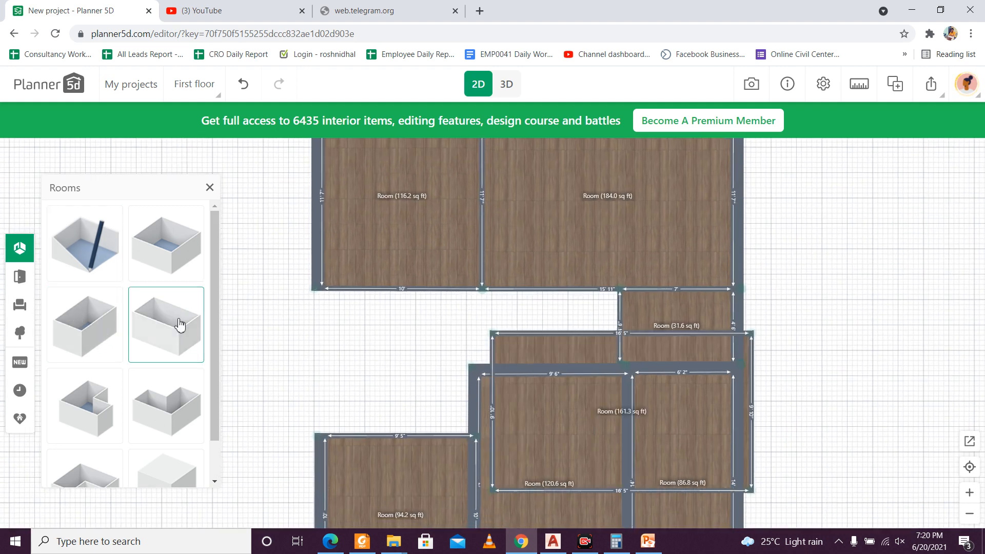
pyautogui.click(593, 431)
pyautogui.moveTo(593, 432); pyautogui.dragTo(413, 398)
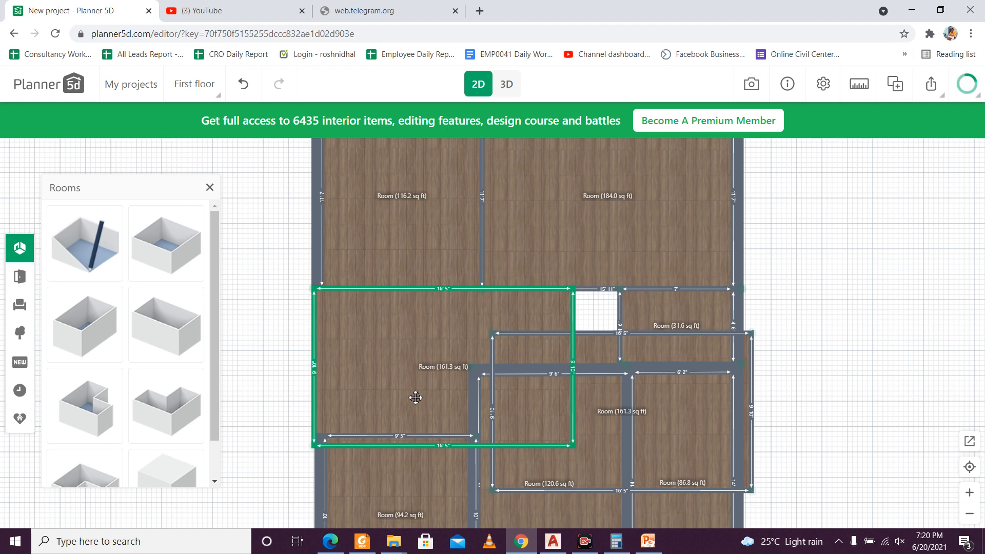
pyautogui.scroll(2, 339, 405)
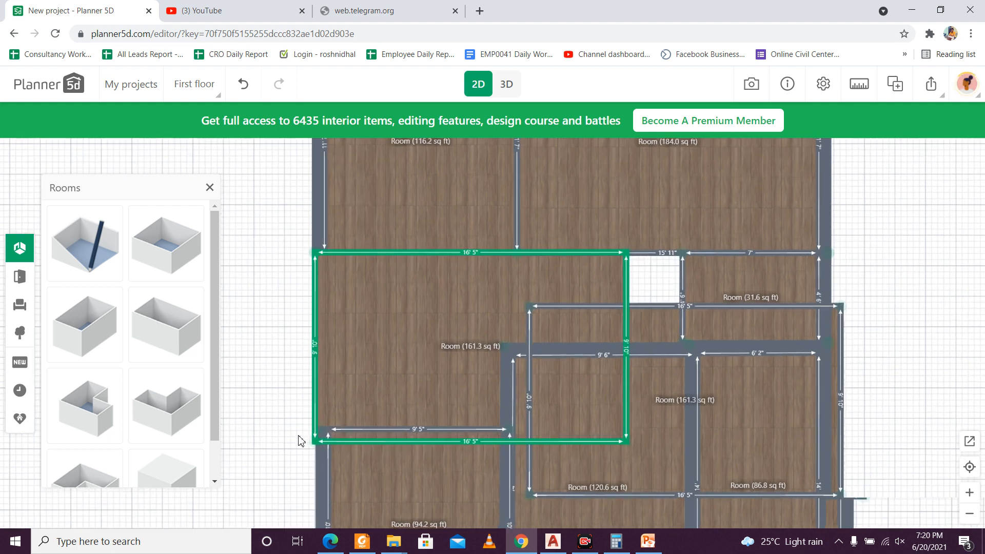
pyautogui.click(317, 400)
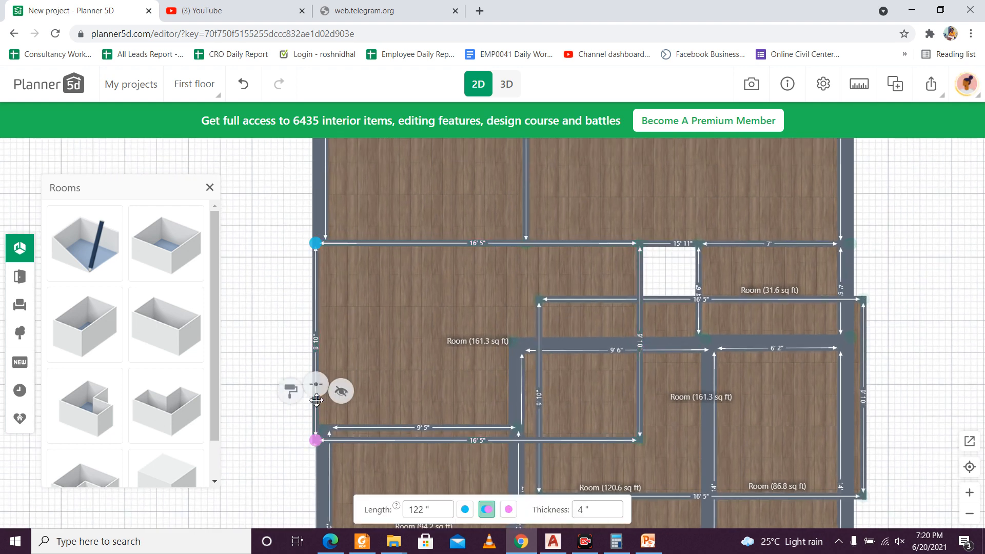
# Step: Set the thickness of the new central room's left wall to 10"
pyautogui.click(580, 509)
pyautogui.doubleClick(580, 510)
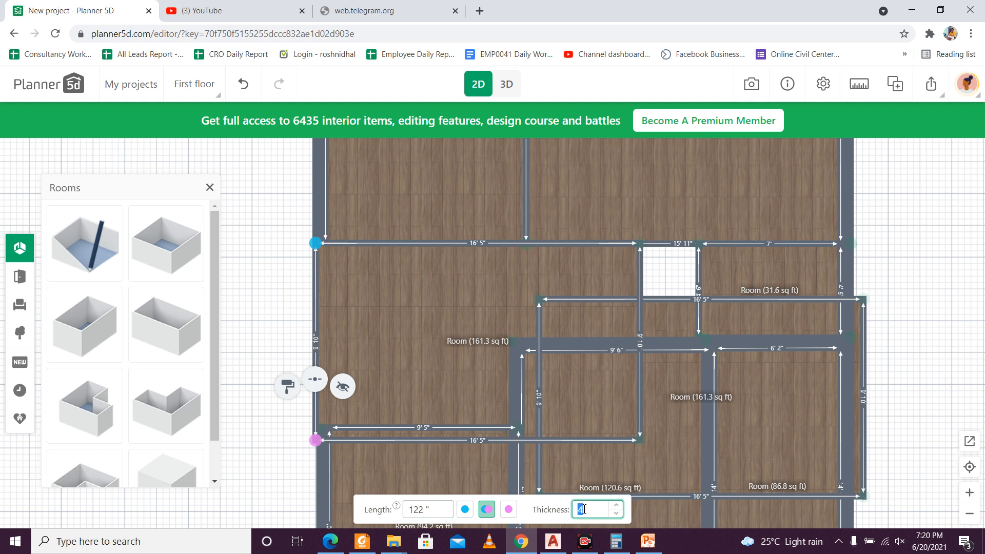
pyautogui.write('10')
pyautogui.click(250, 383)
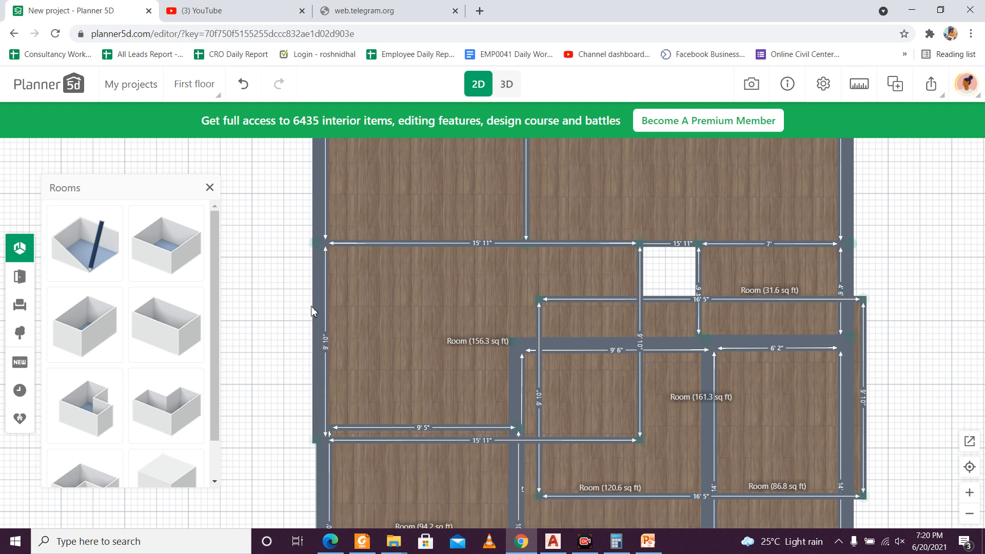
# Step: Examine how the new central room's left wall meets the outer walls of the rooms above and below it
pyautogui.click(342, 331)
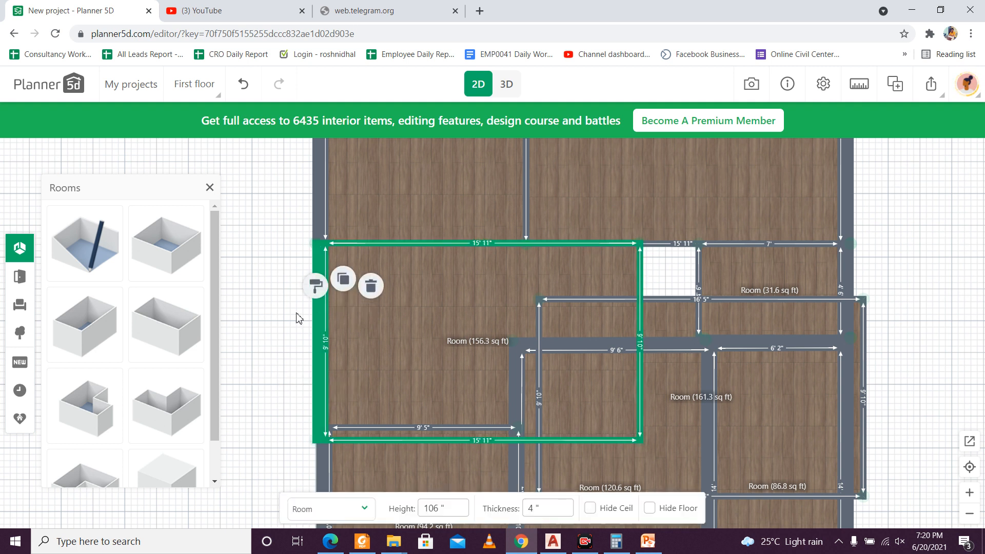
pyautogui.scroll(6, 311, 452)
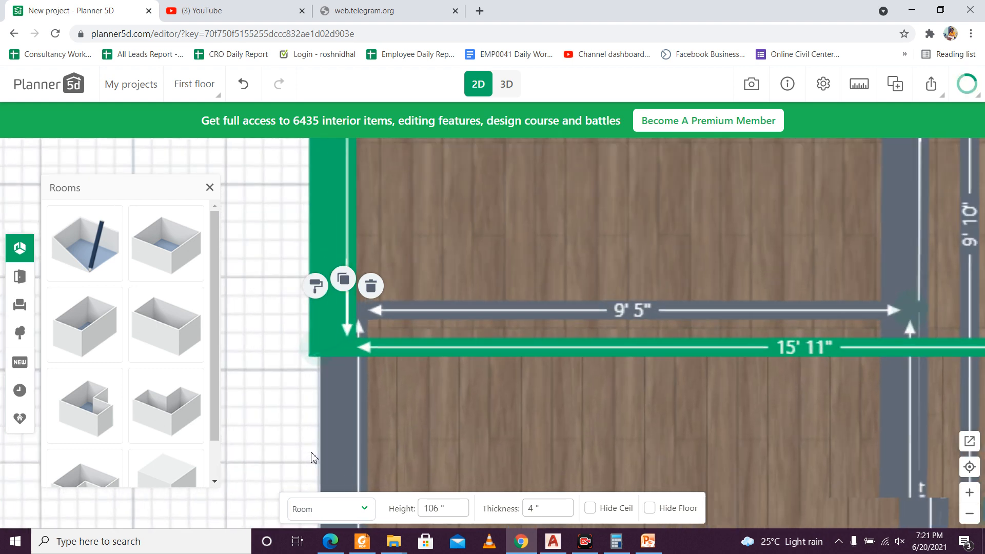
pyautogui.scroll(-2, 310, 452)
pyautogui.moveTo(305, 440); pyautogui.dragTo(325, 512)
pyautogui.moveTo(313, 315); pyautogui.dragTo(325, 534)
pyautogui.moveTo(299, 220); pyautogui.dragTo(315, 374)
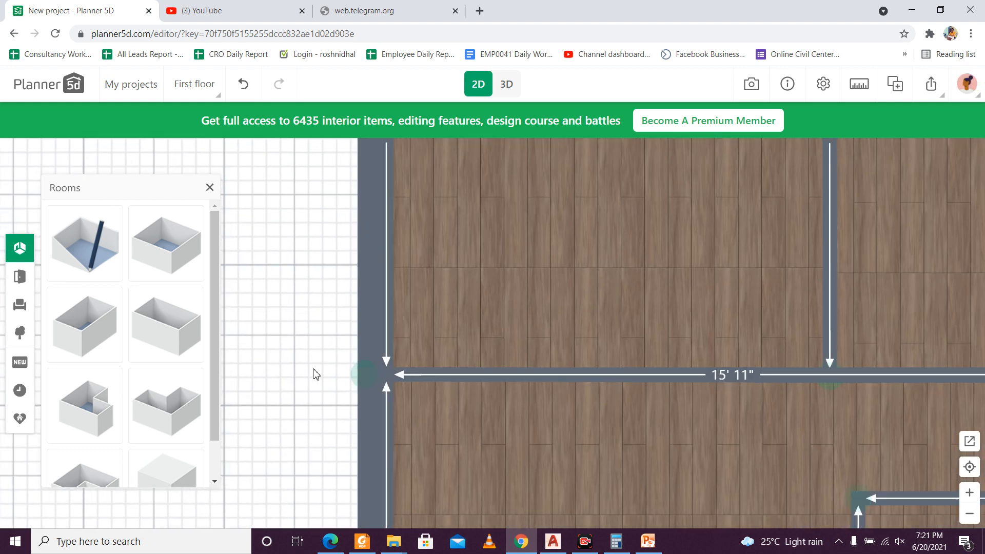
pyautogui.scroll(2, 352, 360)
pyautogui.scroll(-2, 352, 359)
pyautogui.scroll(-8, 380, 287)
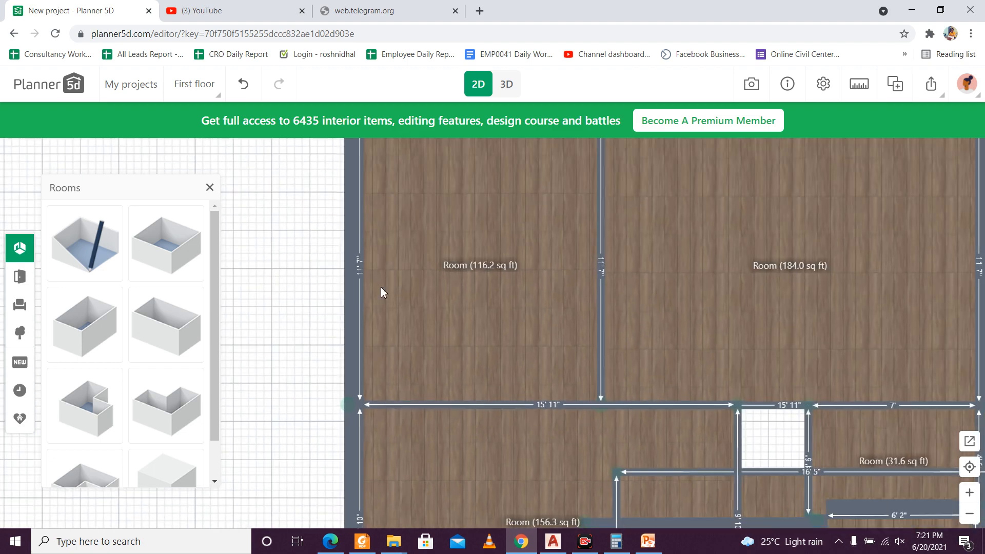
pyautogui.scroll(3, 370, 415)
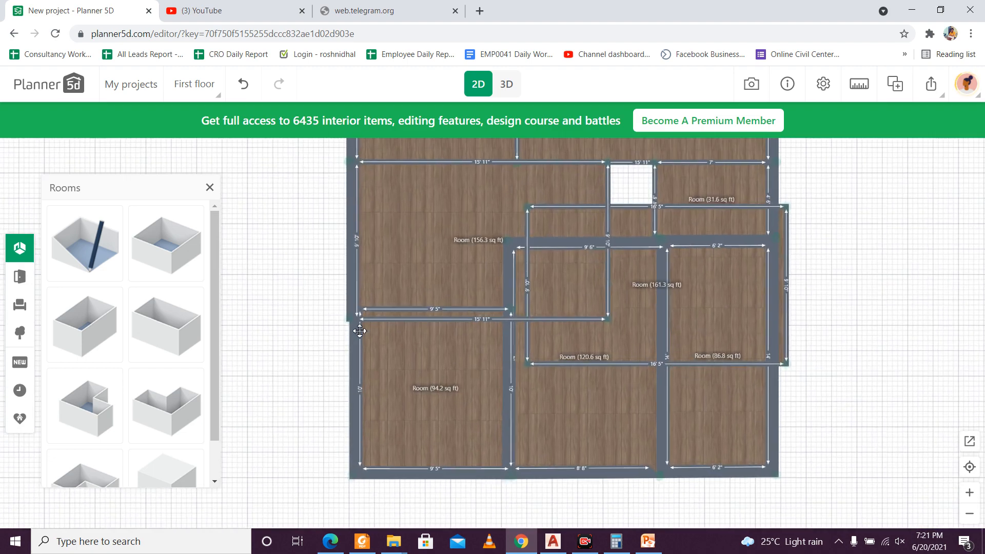
# Step: Move the lower-left room's left wall outward, flush with the left wall of the room above, making the room 9' 8" wide
pyautogui.click(367, 355)
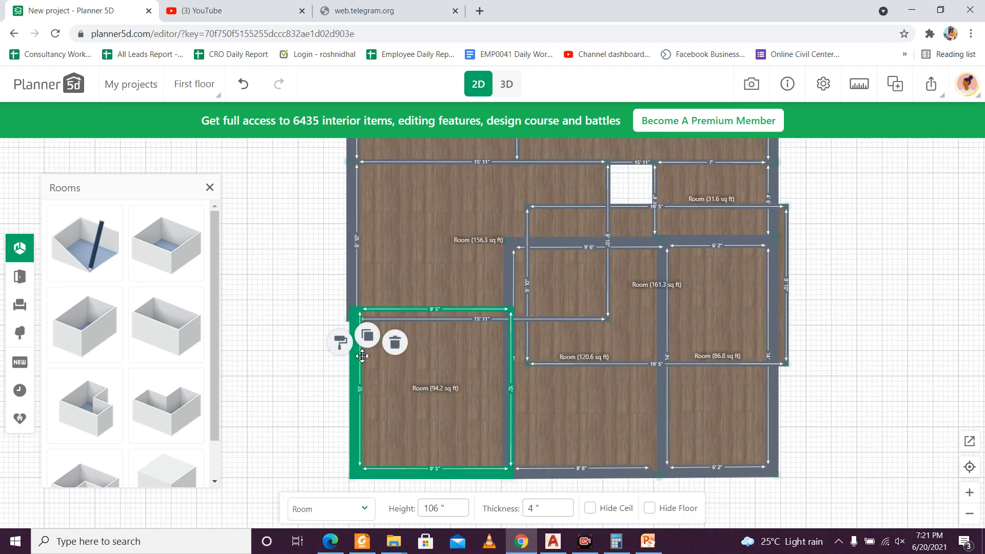
pyautogui.scroll(1, 356, 369)
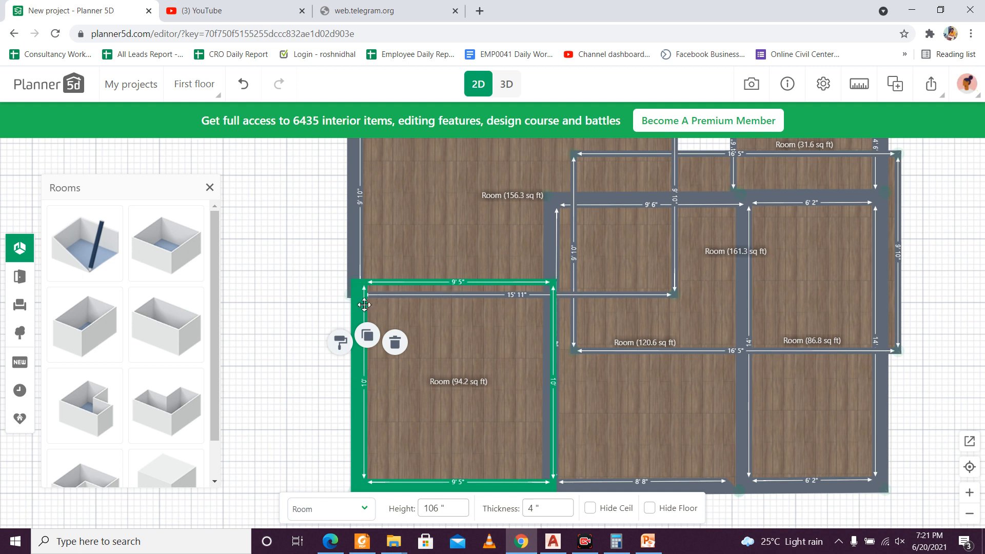
pyautogui.click(358, 405)
pyautogui.moveTo(357, 406); pyautogui.dragTo(353, 406)
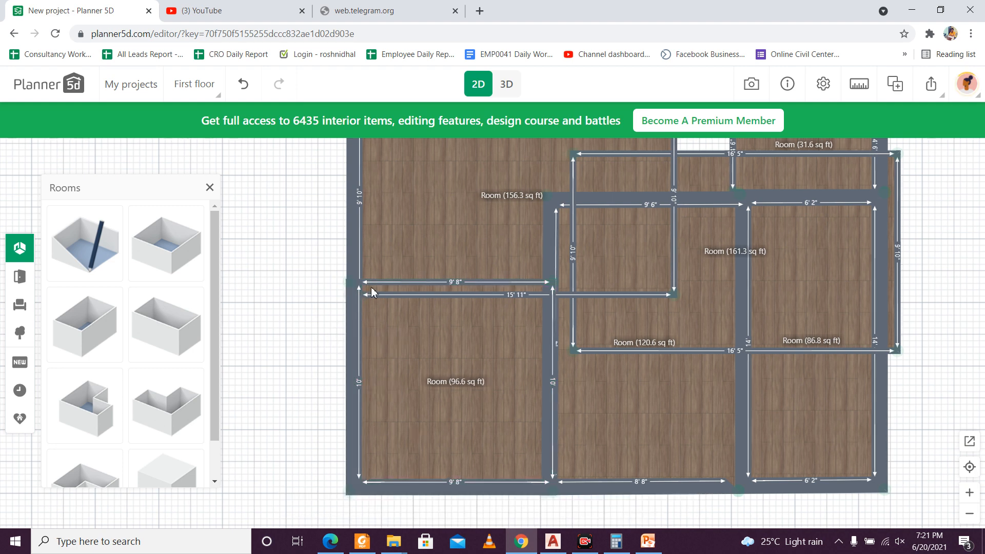
pyautogui.scroll(5, 338, 313)
pyautogui.click(334, 340)
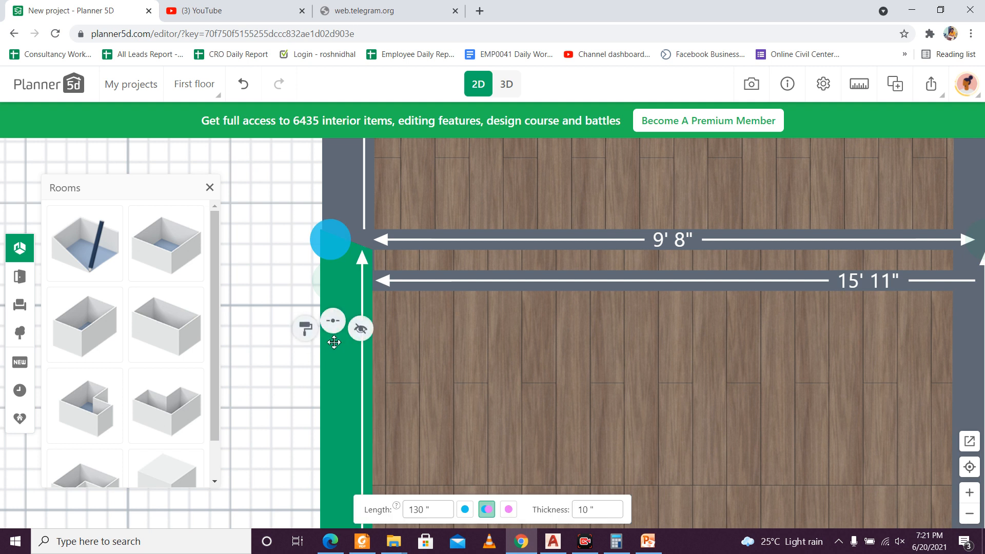
pyautogui.moveTo(334, 358); pyautogui.dragTo(335, 359)
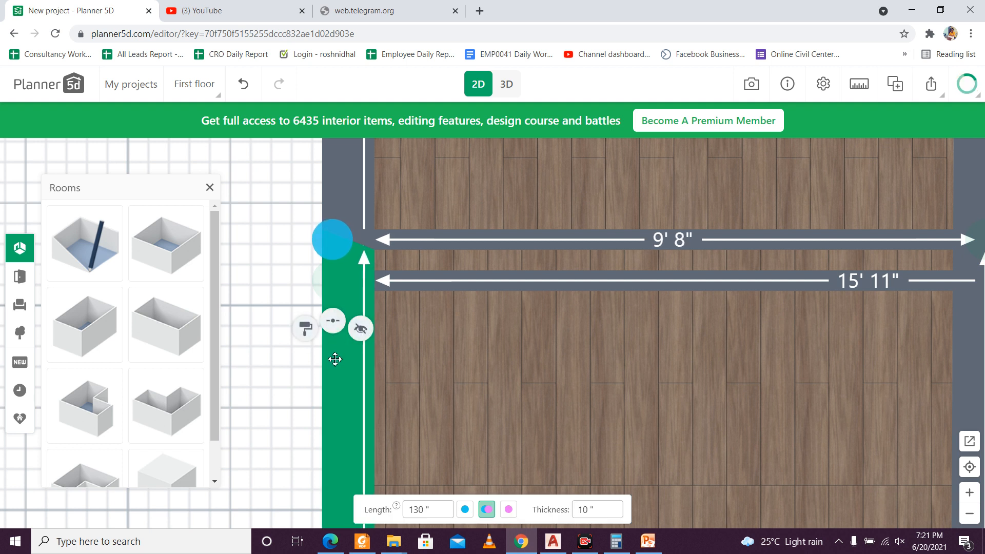
# Step: Move the new central room's lower wall up onto the lower-left room's upper wall
pyautogui.click(446, 283)
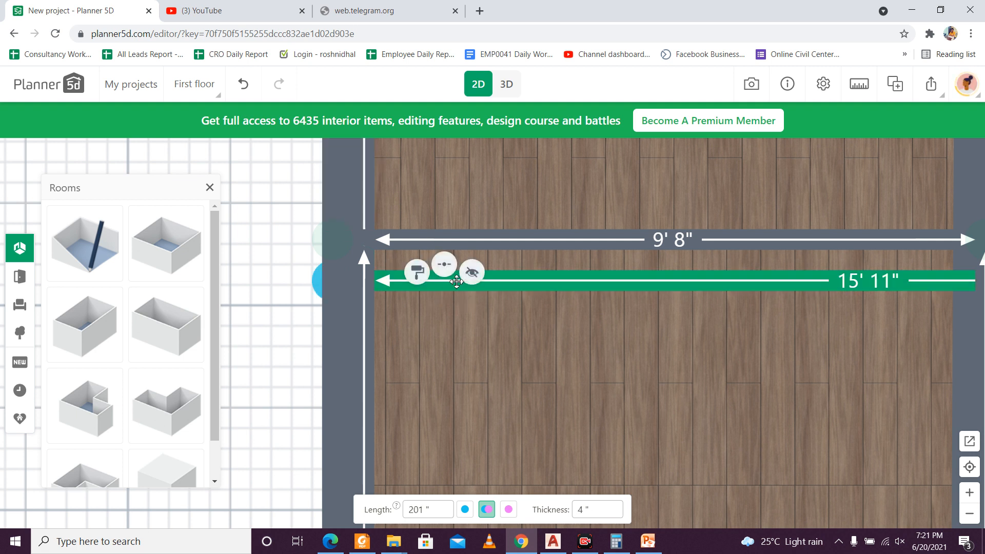
pyautogui.moveTo(574, 286); pyautogui.dragTo(583, 246)
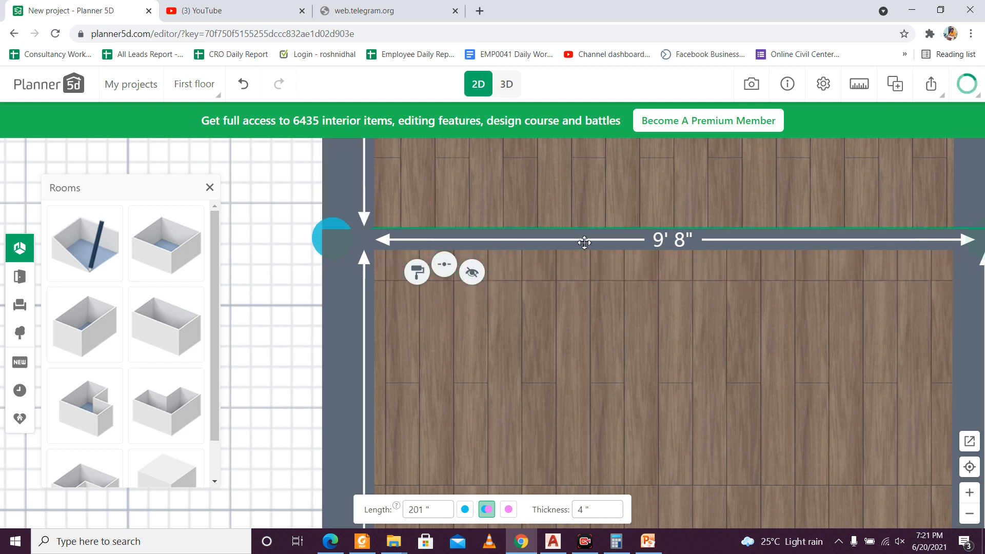
pyautogui.scroll(-5, 596, 284)
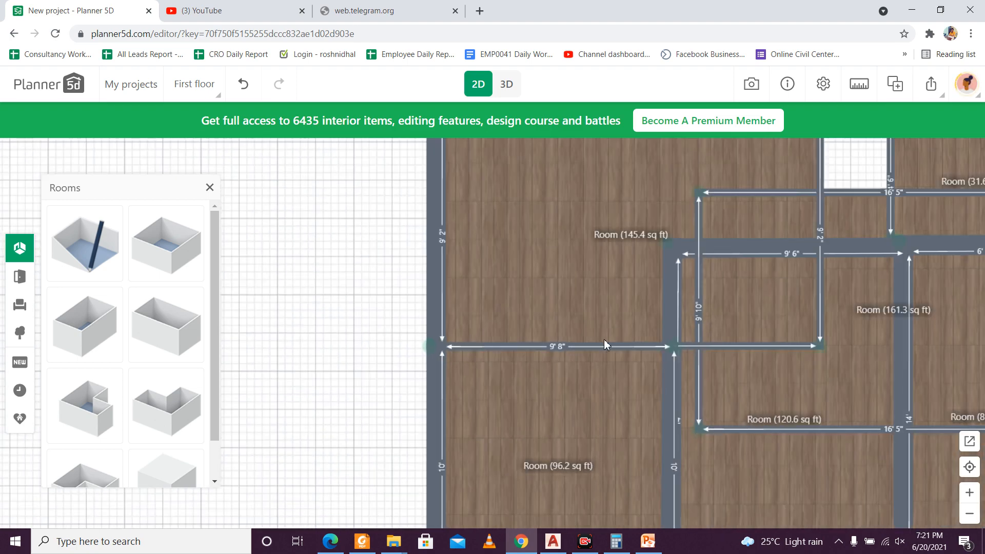
# Step: Hide the new central room's lower wall and its right wall
pyautogui.scroll(-4, 605, 345)
pyautogui.scroll(4, 620, 322)
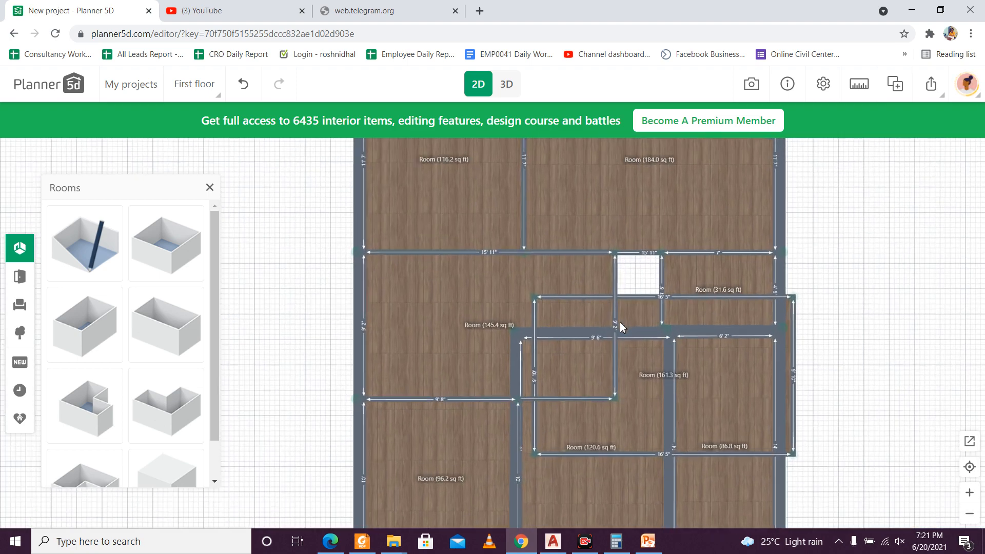
pyautogui.scroll(2, 619, 327)
pyautogui.click(574, 410)
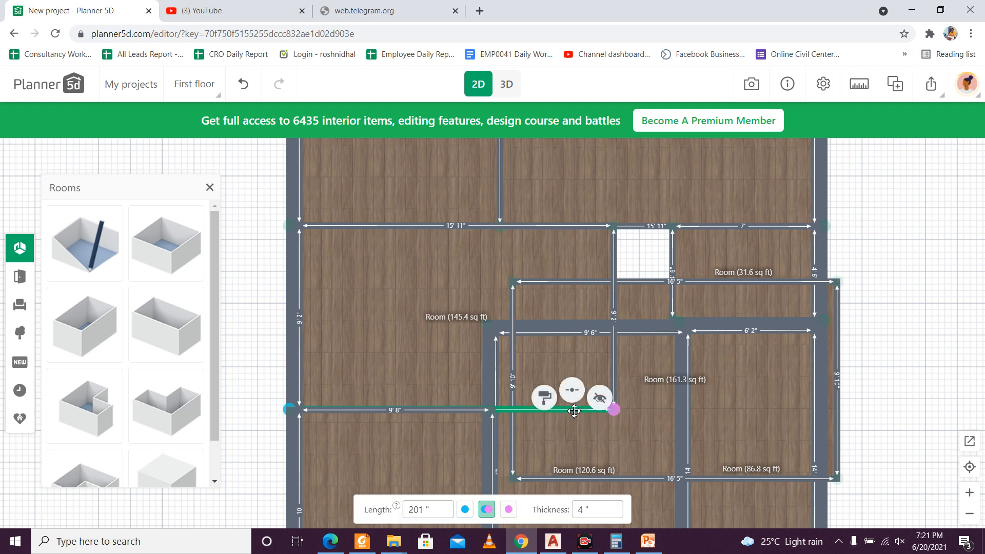
pyautogui.click(603, 403)
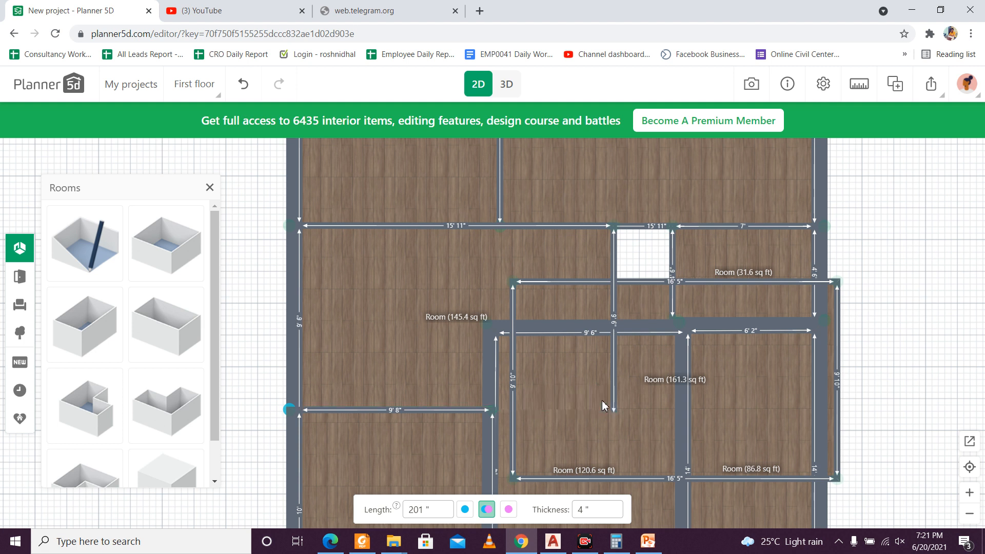
pyautogui.click(614, 311)
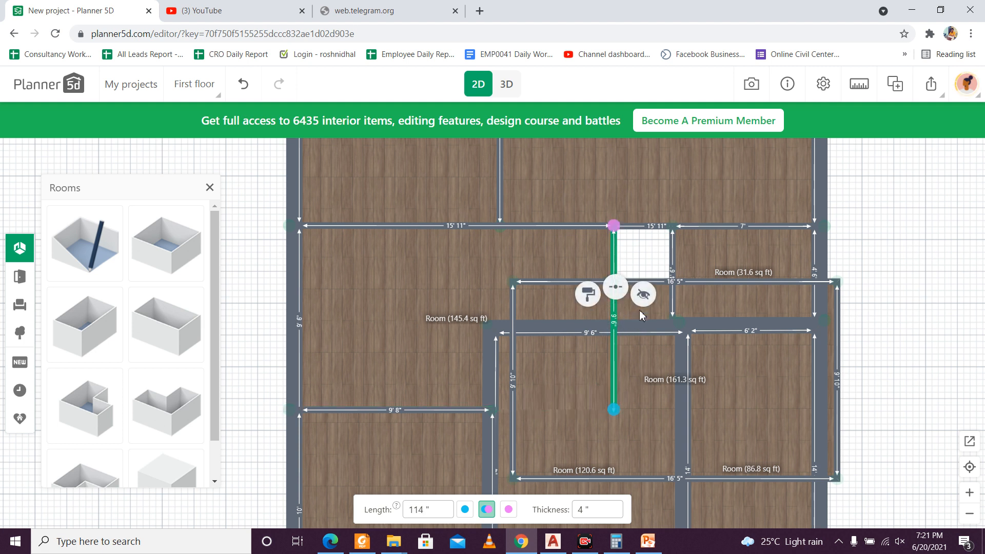
pyautogui.click(643, 296)
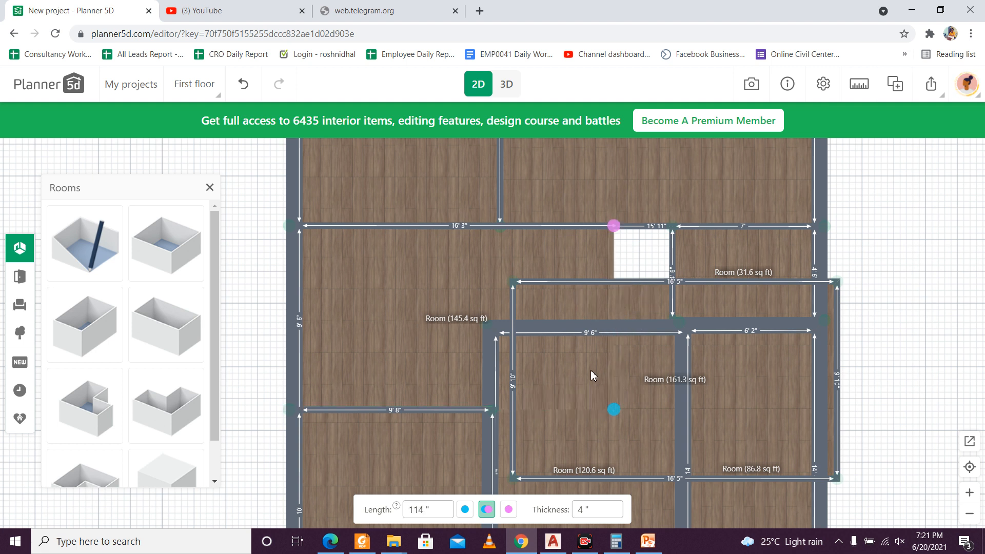
# Step: Delete the stray 161.3 sq ft room overlapping the lower rooms
pyautogui.click(754, 283)
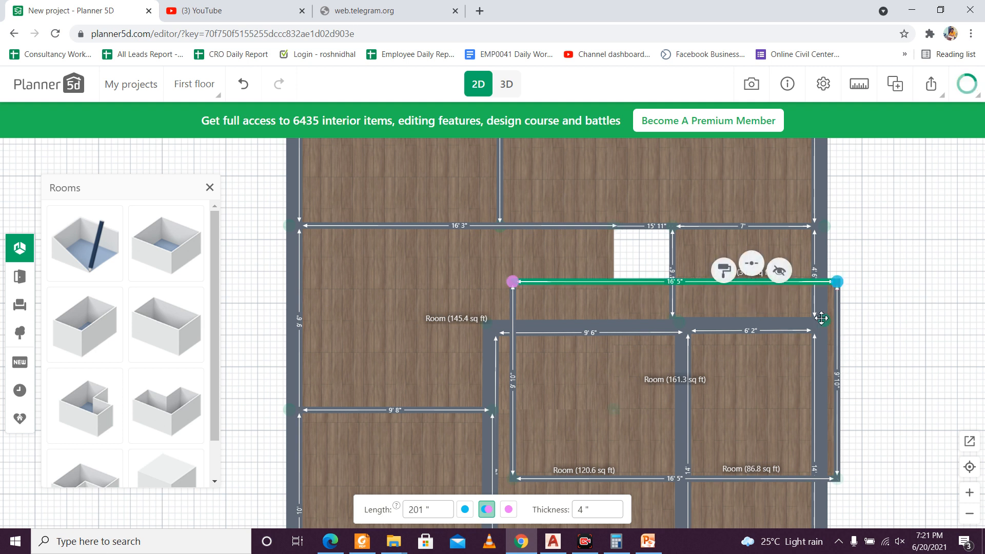
pyautogui.click(734, 378)
pyautogui.click(734, 383)
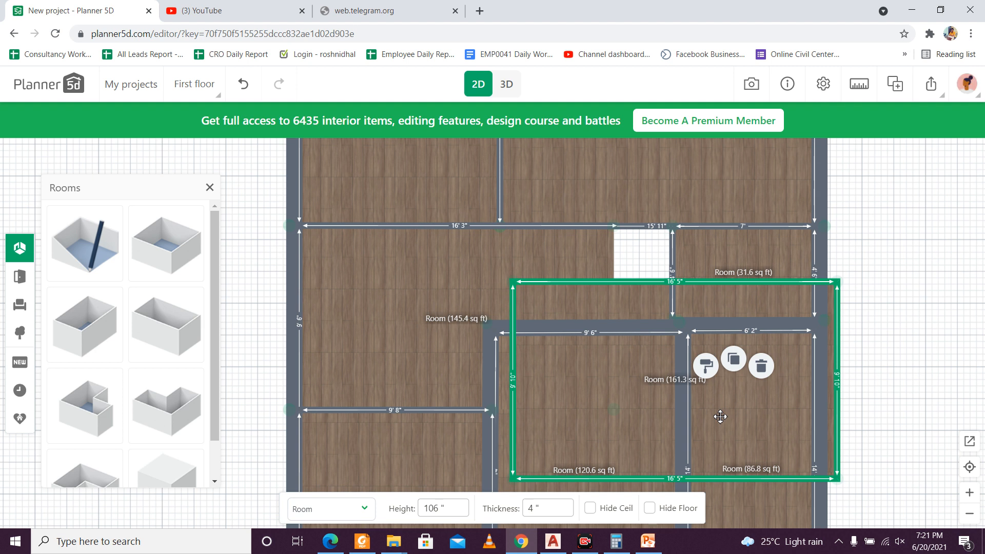
pyautogui.press('Delete')
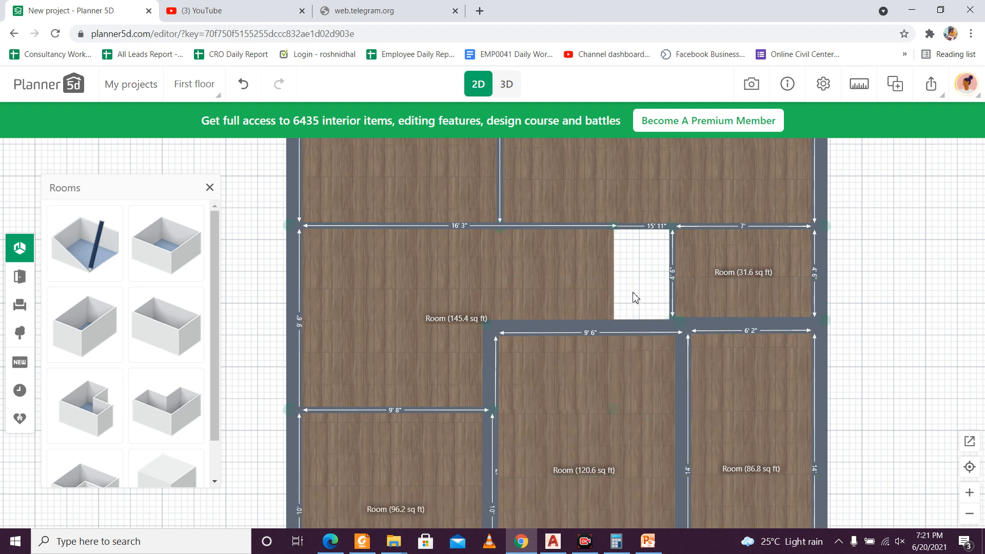
# Step: Move the central room's right wall across the remaining gap onto the small 31.6 sq ft room's left wall
pyautogui.click(614, 278)
pyautogui.click(485, 288)
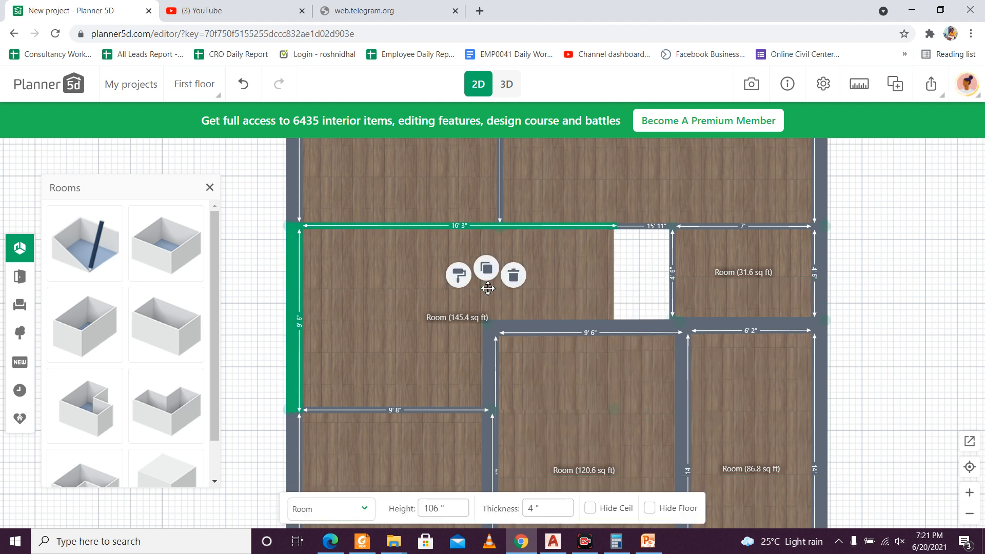
pyautogui.click(593, 276)
pyautogui.click(614, 286)
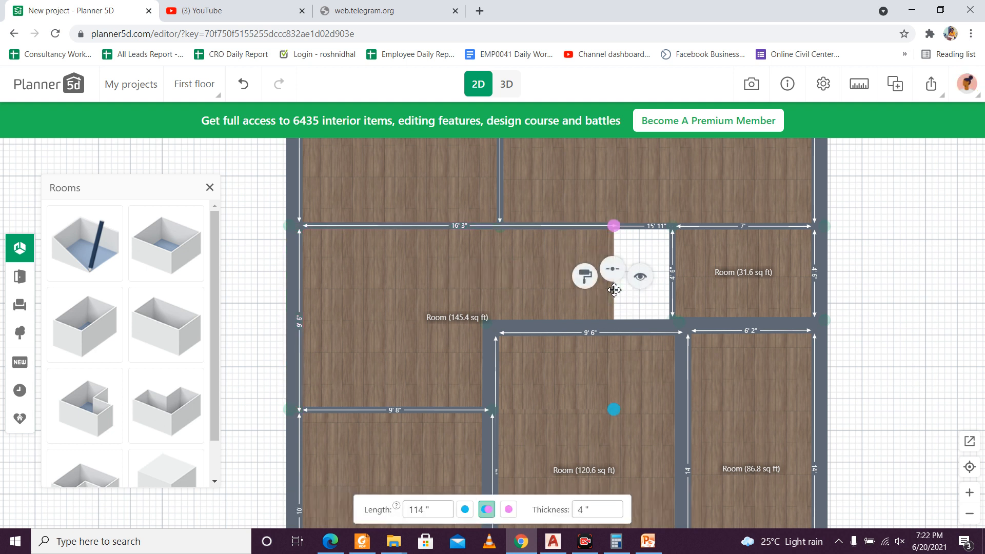
pyautogui.moveTo(614, 293); pyautogui.dragTo(672, 293)
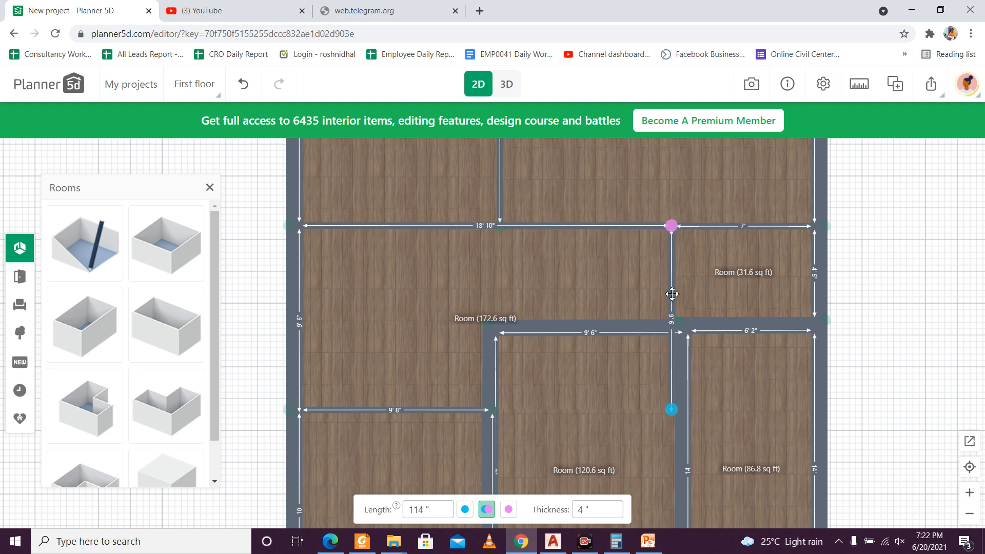
# Step: Hide the moved right wall of the central room and check the adjoining rooms by selecting them
pyautogui.click(678, 368)
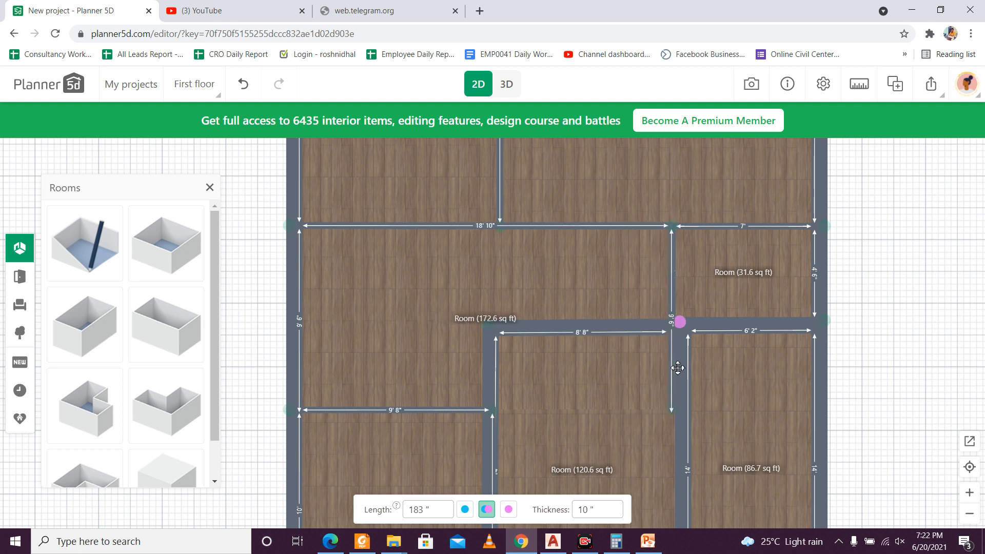
pyautogui.click(675, 367)
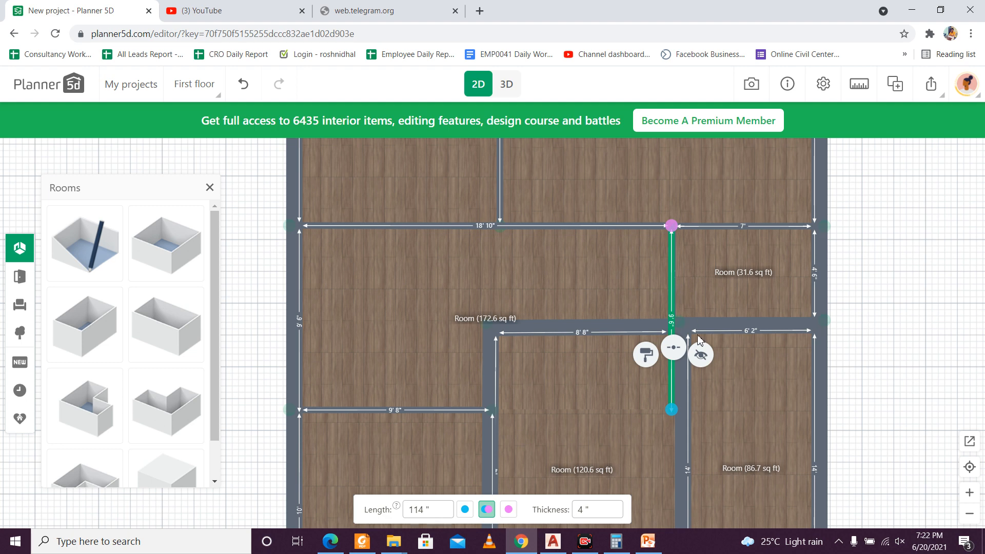
pyautogui.click(703, 355)
pyautogui.click(641, 431)
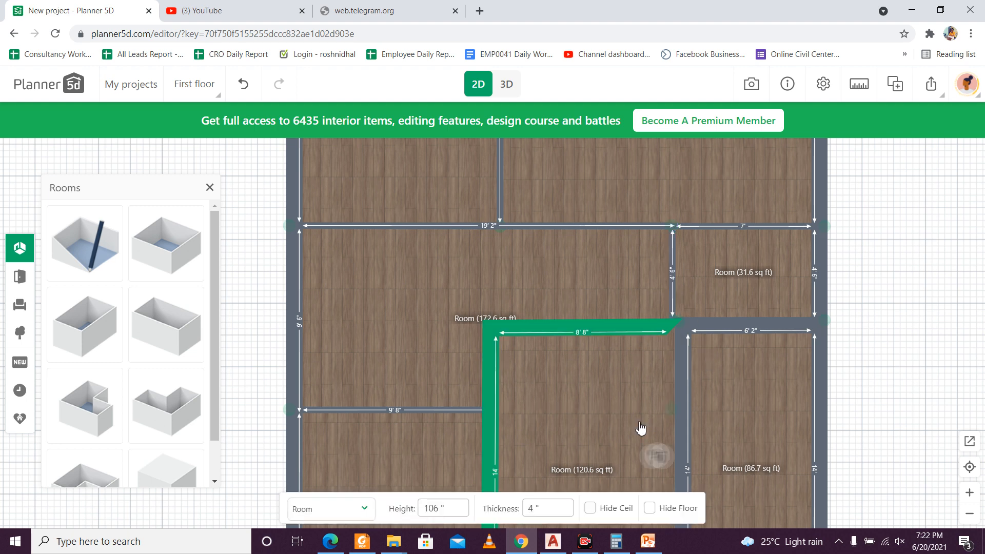
pyautogui.click(450, 385)
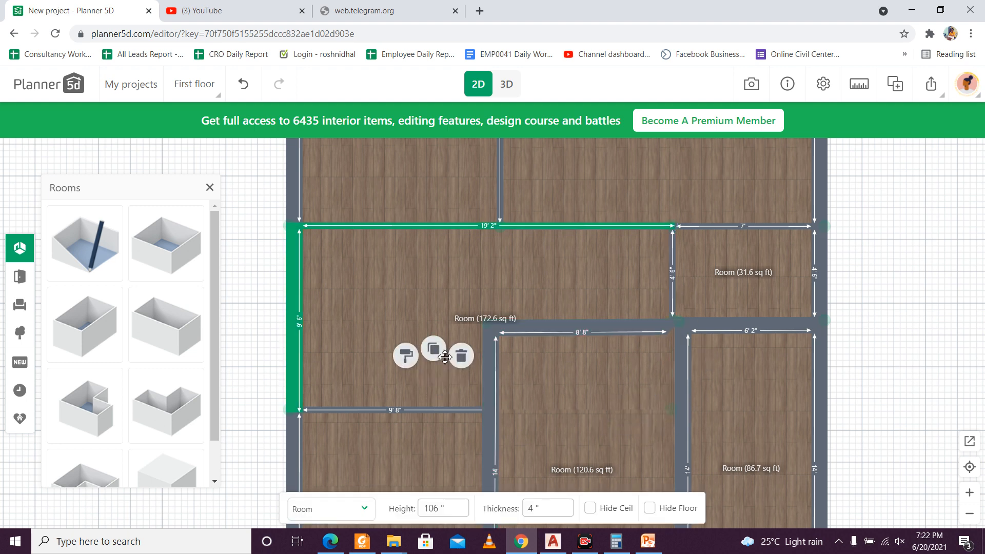
pyautogui.click(942, 292)
# Step: Switch the whole floor plan to 3D view and examine the room layout from above
pyautogui.scroll(-4, 888, 287)
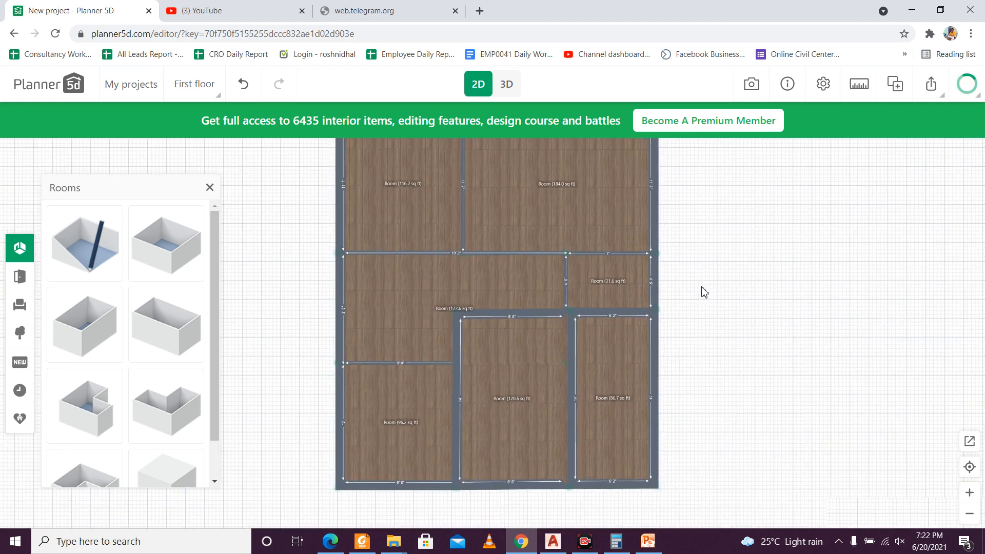
pyautogui.scroll(-1, 705, 308)
pyautogui.scroll(2, 697, 318)
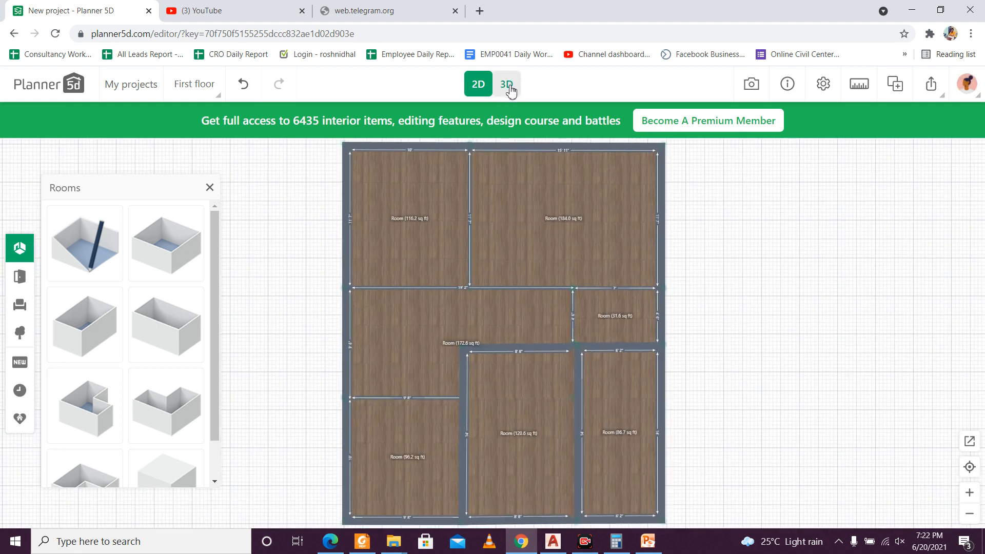
pyautogui.click(507, 84)
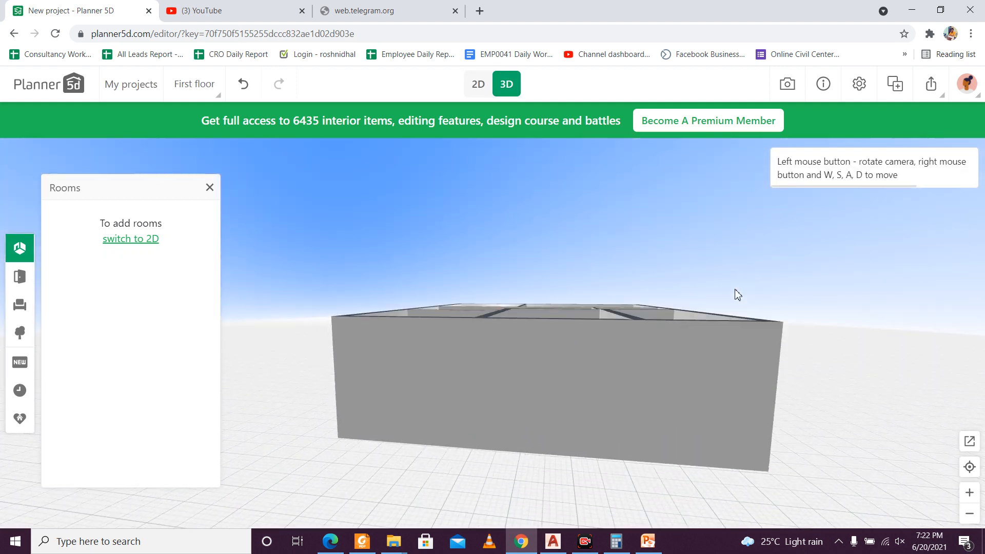
pyautogui.scroll(5, 614, 383)
pyautogui.scroll(3, 605, 371)
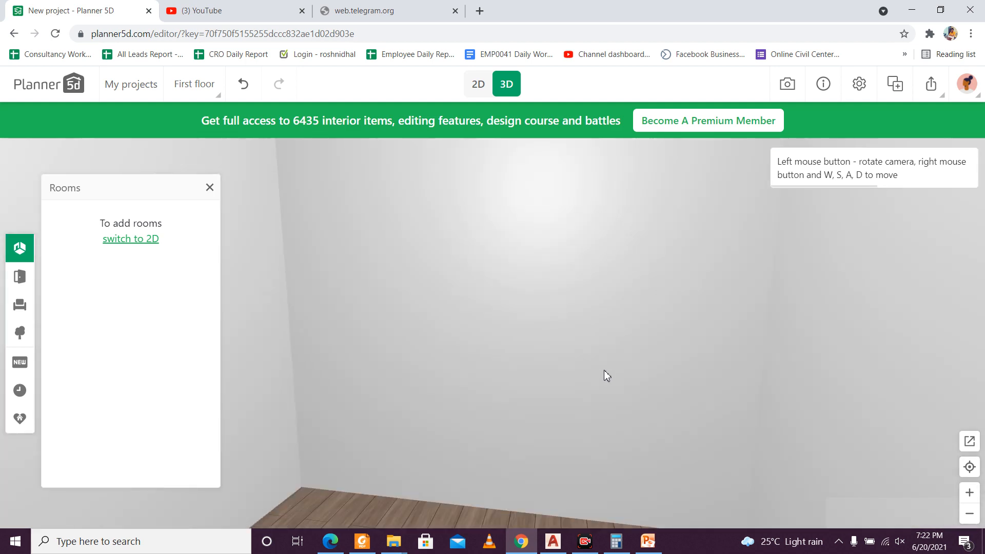
pyautogui.scroll(-3, 604, 370)
pyautogui.moveTo(604, 371); pyautogui.dragTo(592, 392)
pyautogui.scroll(-6, 593, 389)
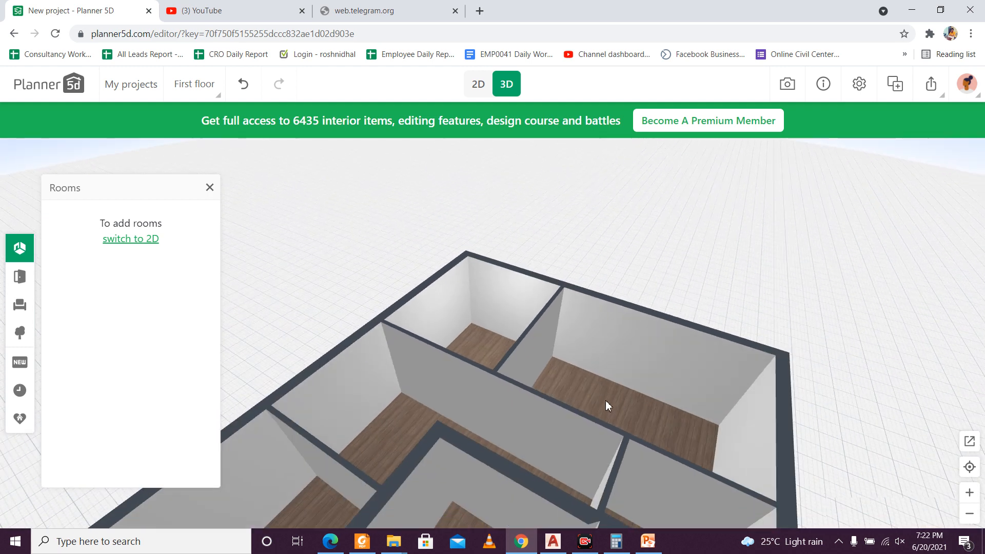
# Step: Inspect the 3D room layout from overhead and low angles and return to the 2D plan
pyautogui.moveTo(642, 430); pyautogui.dragTo(536, 433)
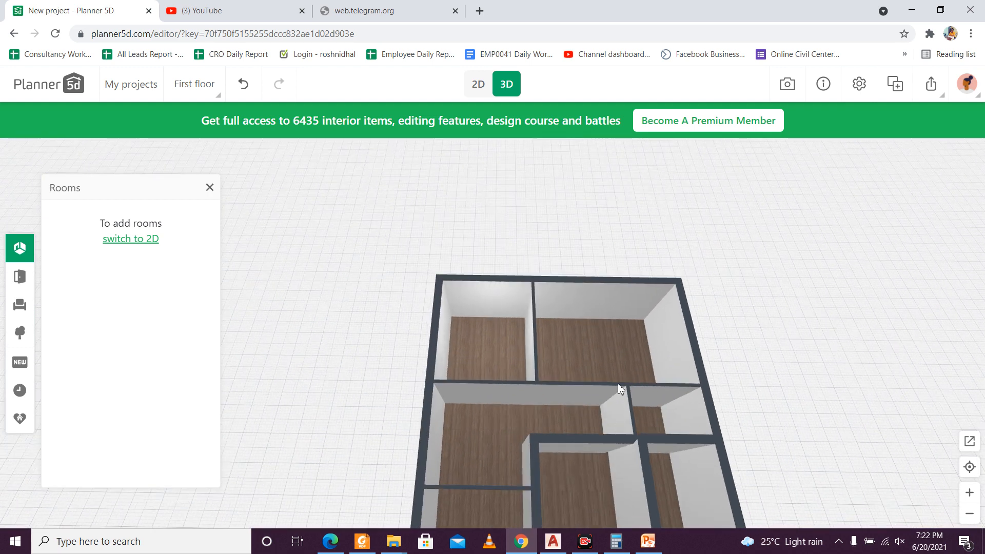
pyautogui.moveTo(512, 493); pyautogui.dragTo(514, 471)
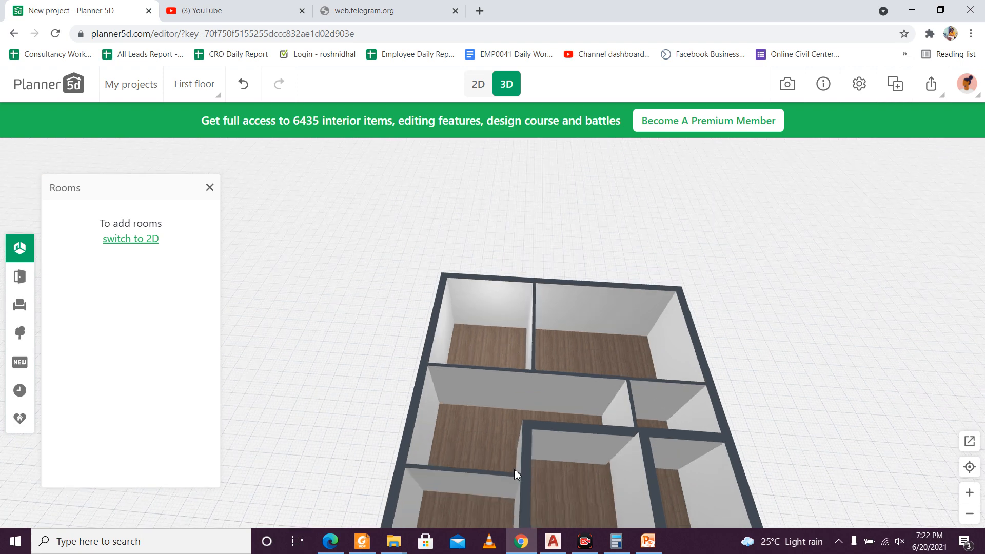
pyautogui.moveTo(583, 472); pyautogui.dragTo(461, 501)
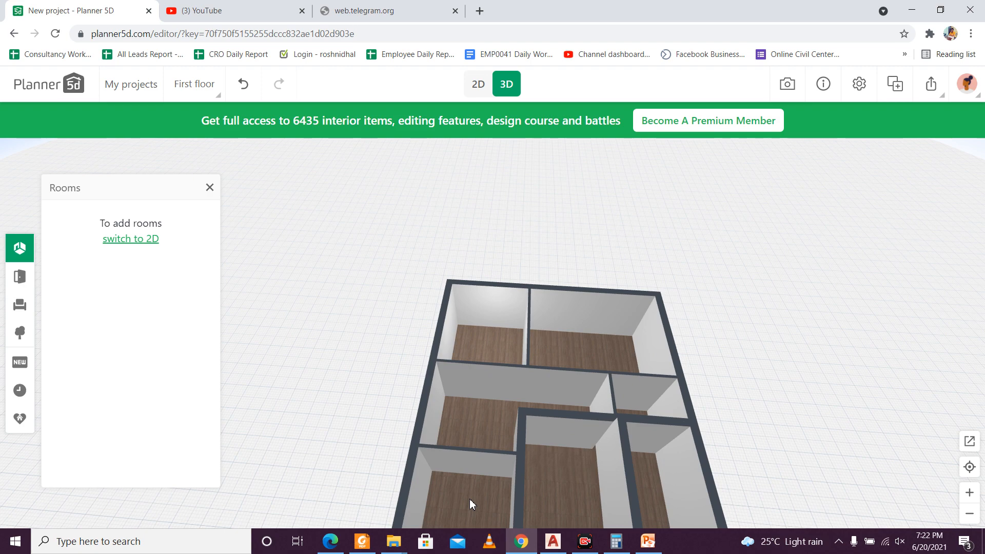
pyautogui.moveTo(598, 411); pyautogui.dragTo(619, 377)
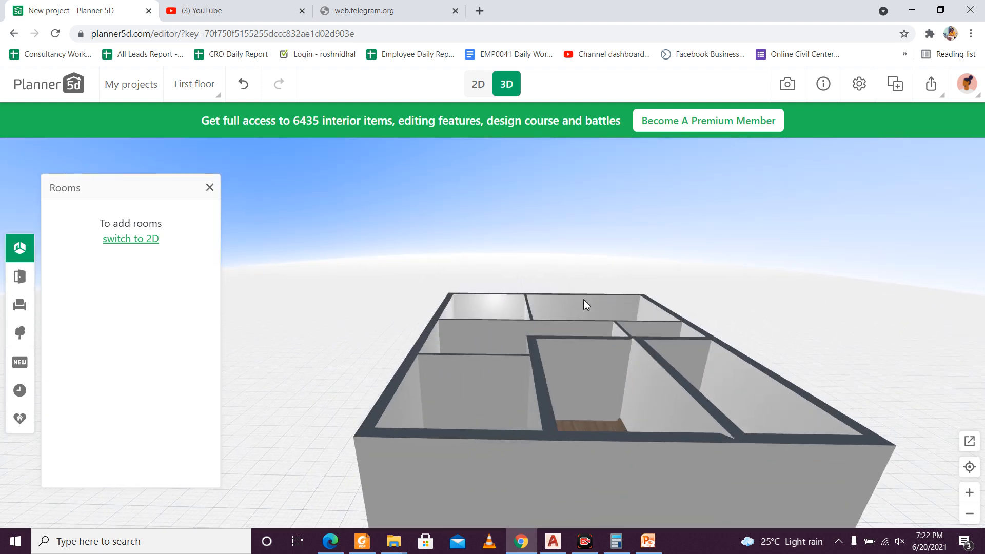
pyautogui.click(478, 85)
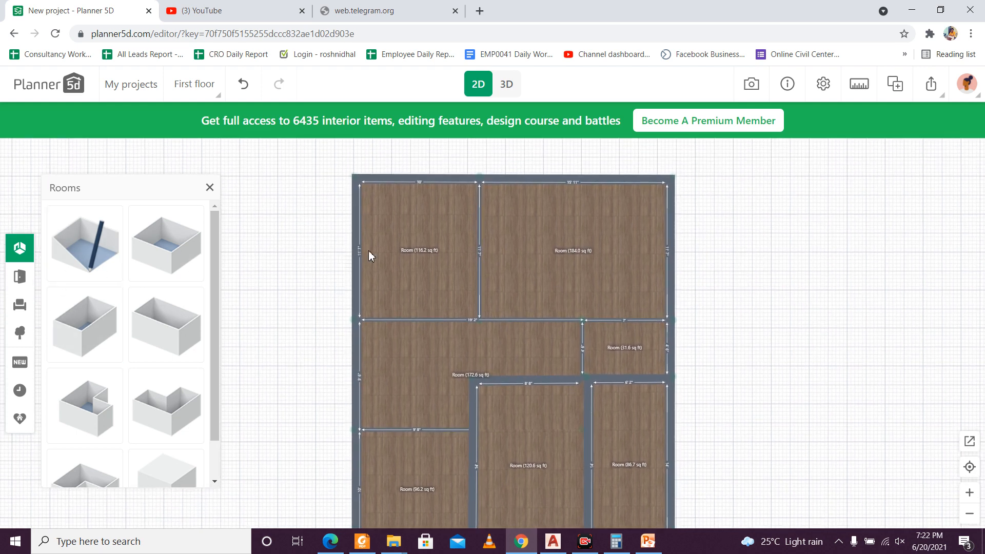
pyautogui.click(405, 249)
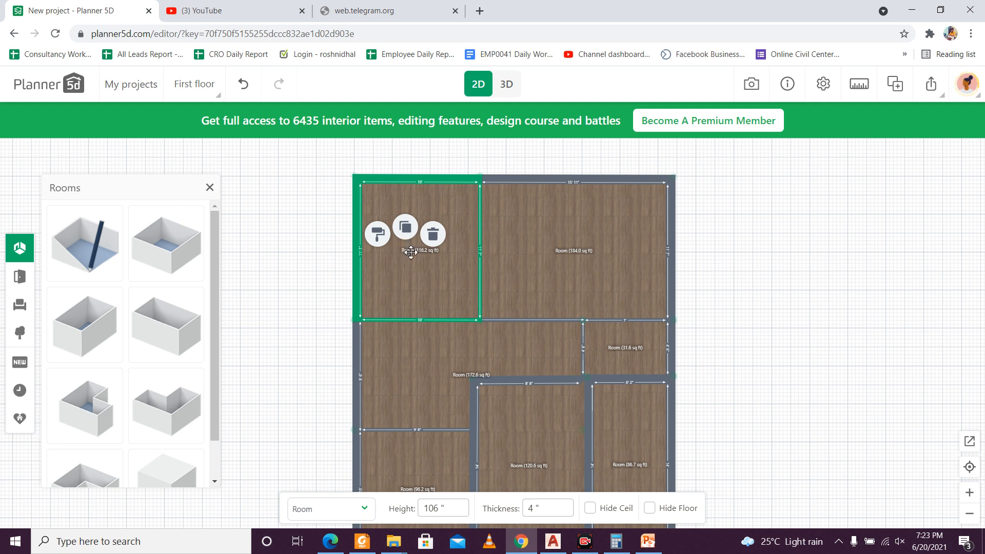
pyautogui.click(294, 262)
# Step: Place the half-open brown French door in the wall between the 116.2 sq ft and 184.0 sq ft rooms
pyautogui.scroll(2, 369, 233)
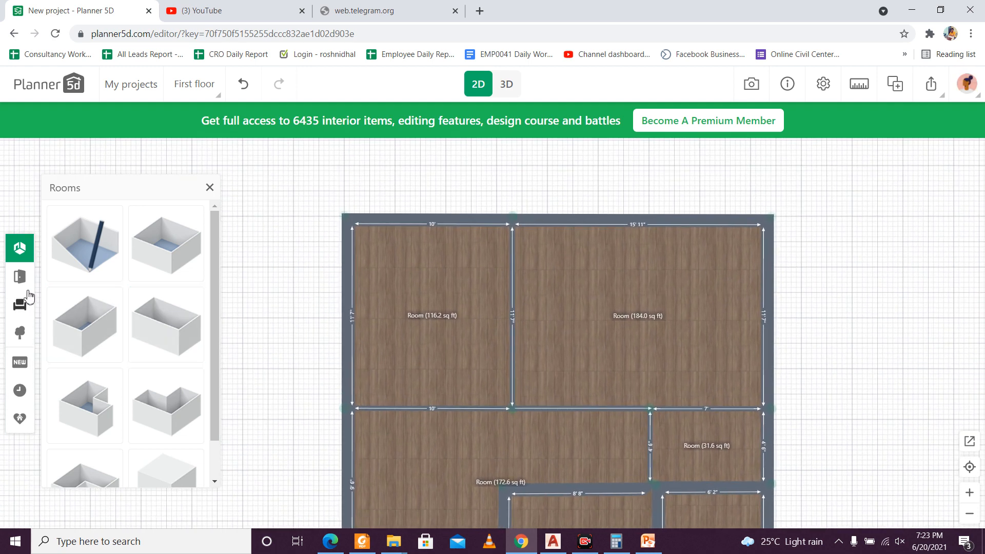
pyautogui.click(20, 277)
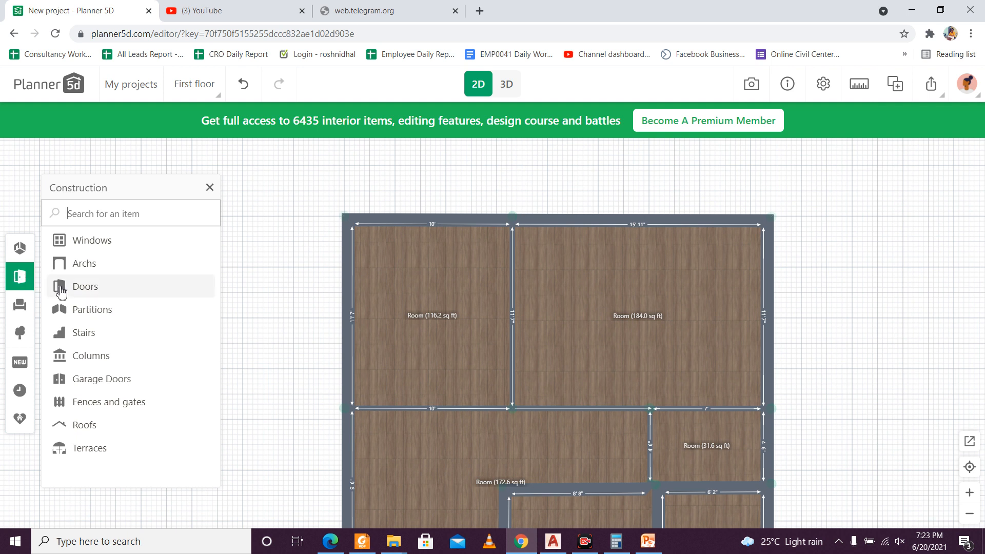
pyautogui.click(77, 287)
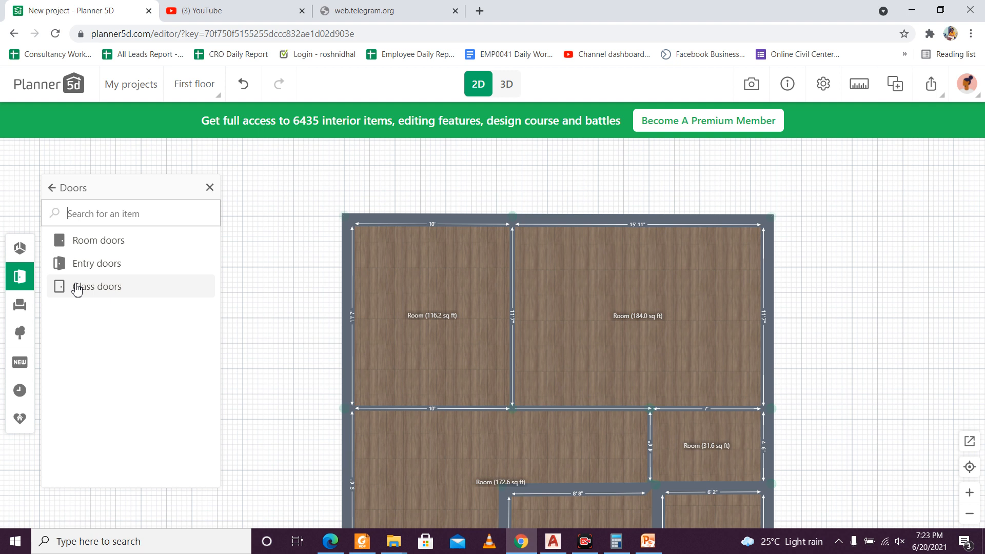
pyautogui.click(123, 250)
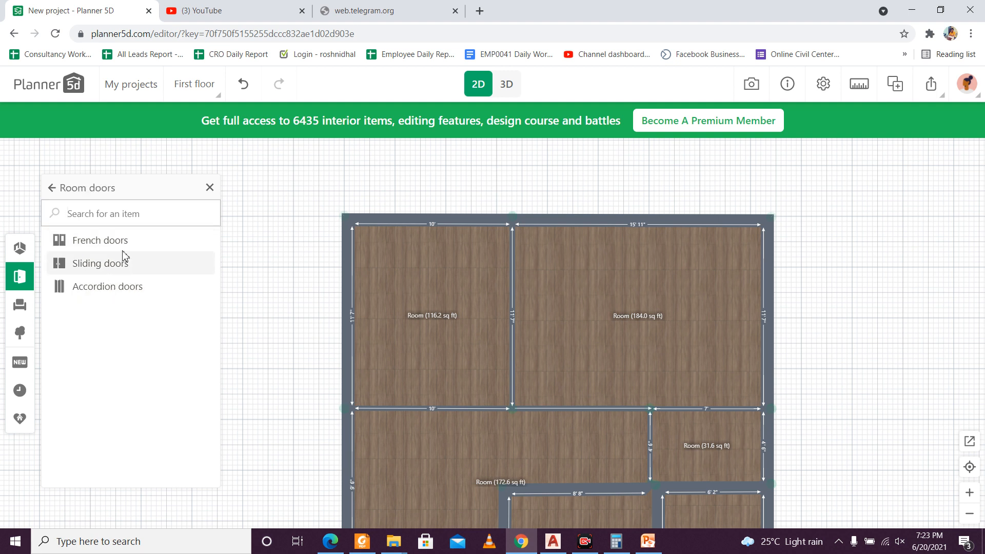
pyautogui.click(127, 250)
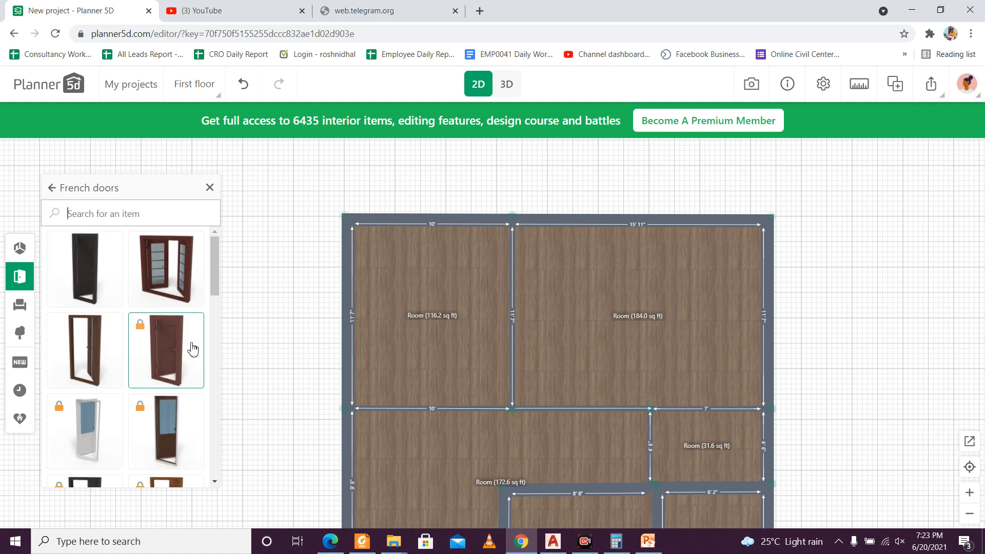
pyautogui.click(80, 361)
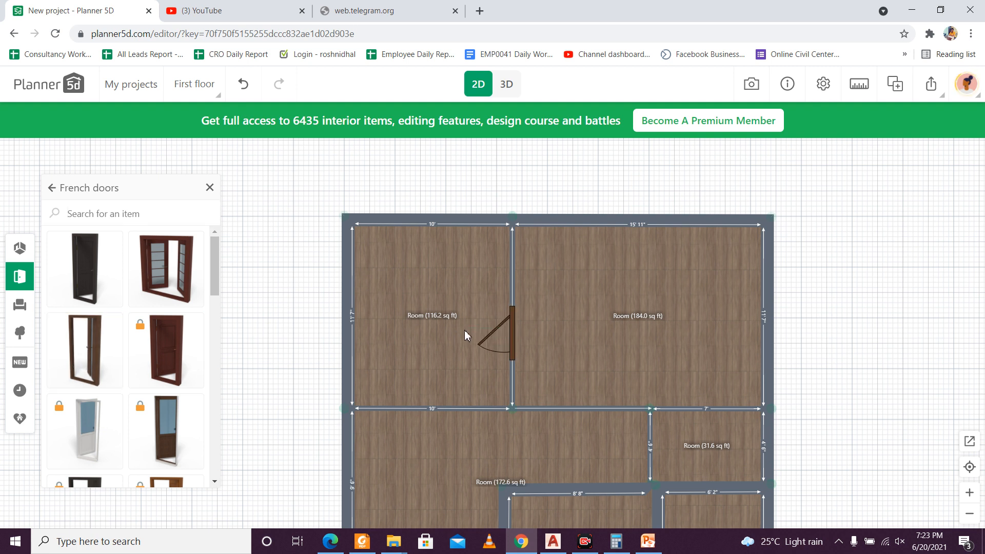
# Step: Set the new door's height to 84 inches and its width to 36 inches
pyautogui.click(512, 330)
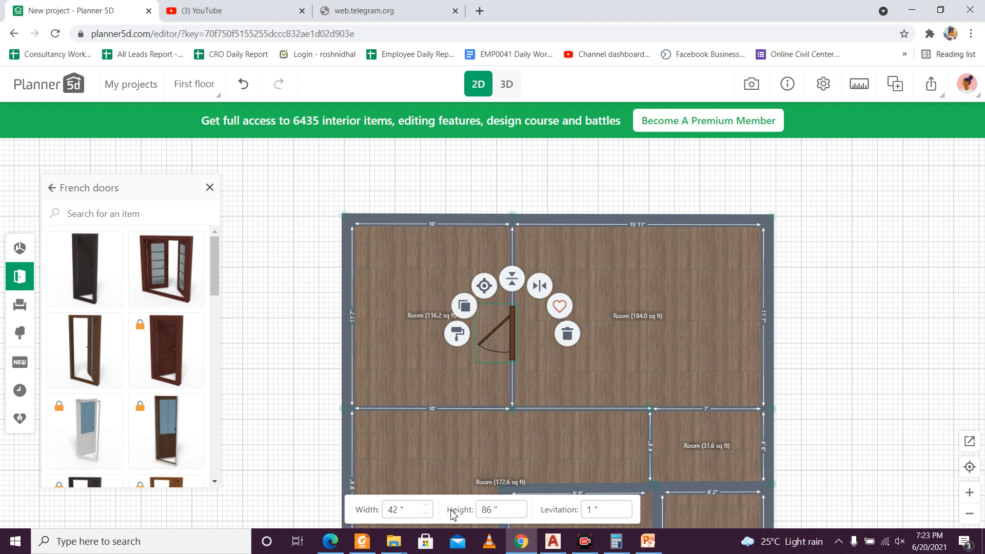
pyautogui.click(488, 511)
pyautogui.moveTo(494, 511); pyautogui.dragTo(481, 511)
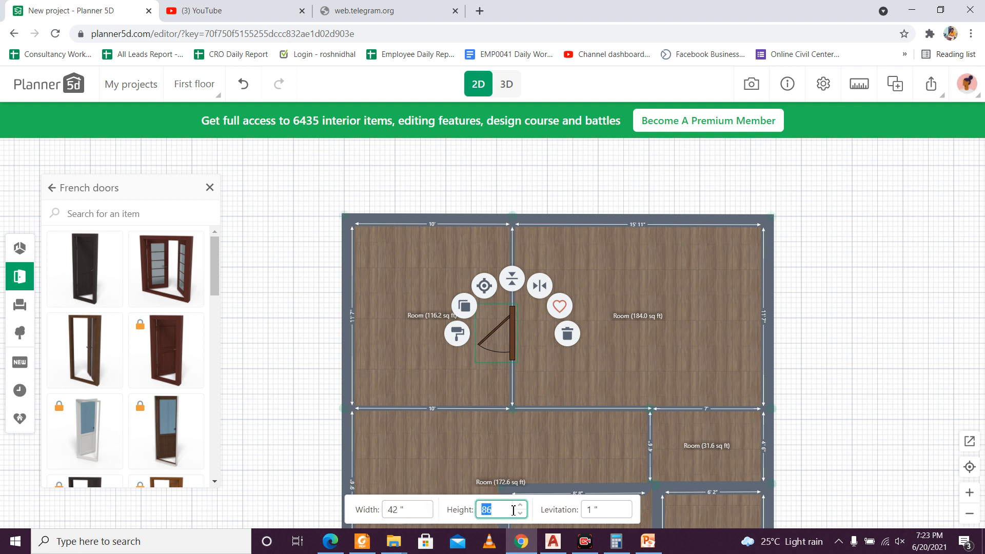
pyautogui.moveTo(660, 537)
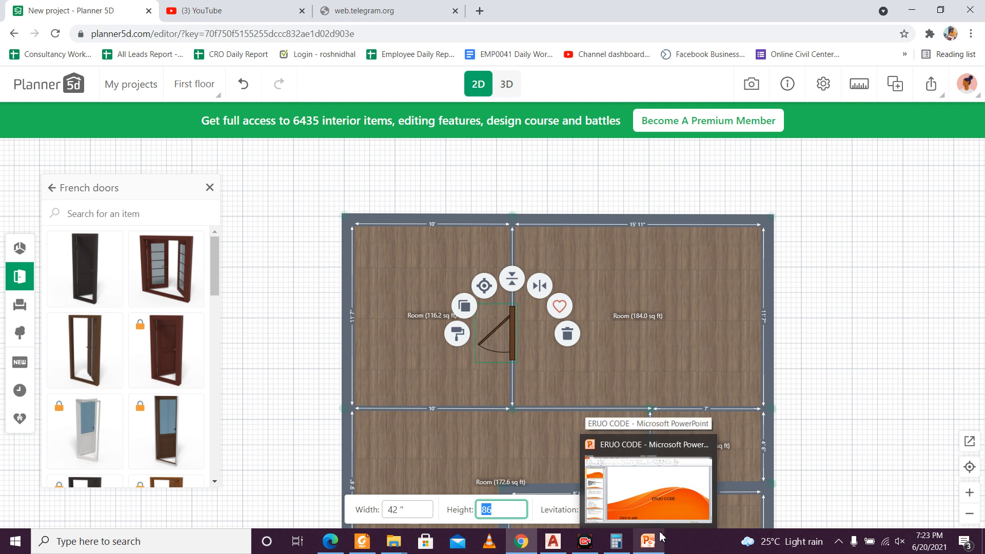
pyautogui.write('84')
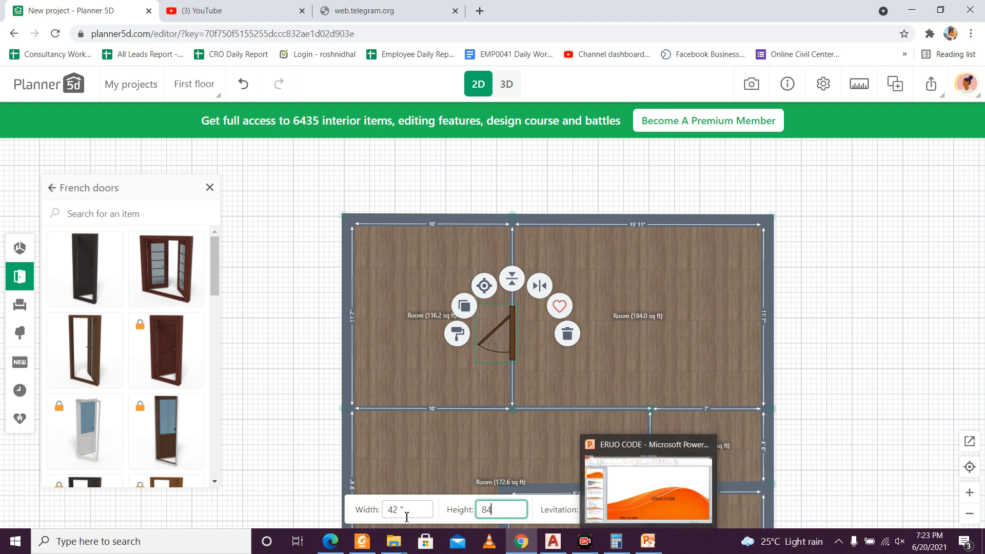
pyautogui.click(408, 511)
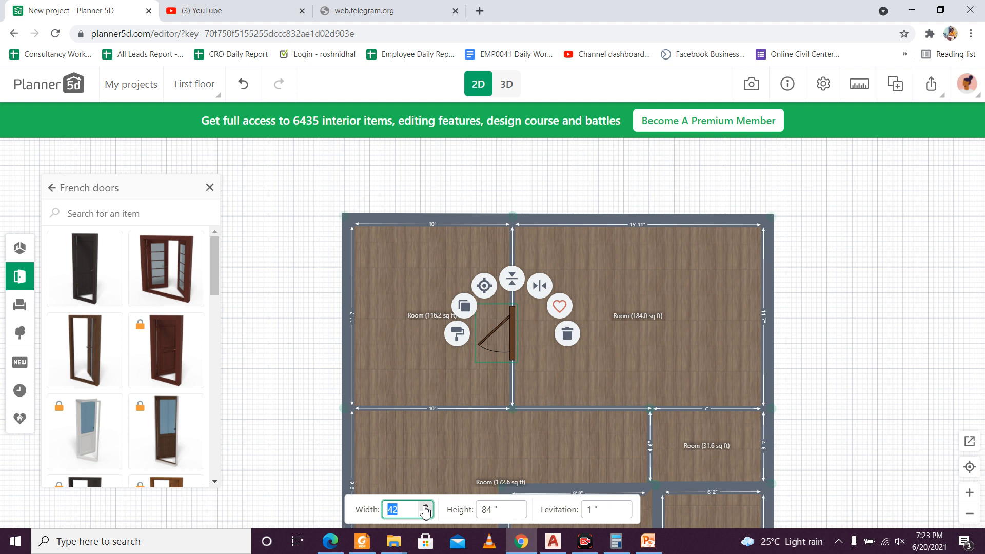
pyautogui.write('36')
# Step: Move the door to the left end of the 116.2 sq ft room's lower wall and flip it so it hinges beside the outer wall, opening into that room
pyautogui.moveTo(508, 333); pyautogui.dragTo(377, 391)
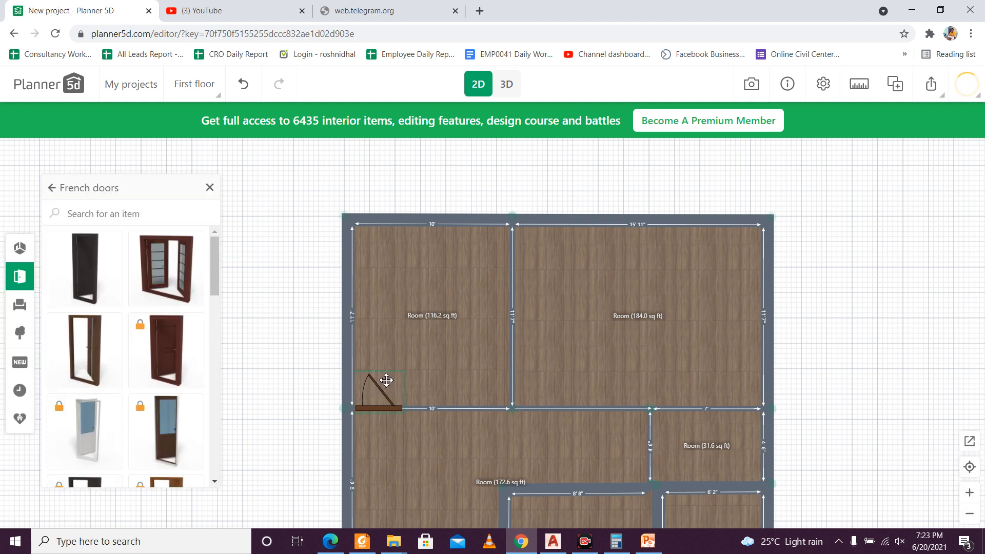
pyautogui.click(386, 380)
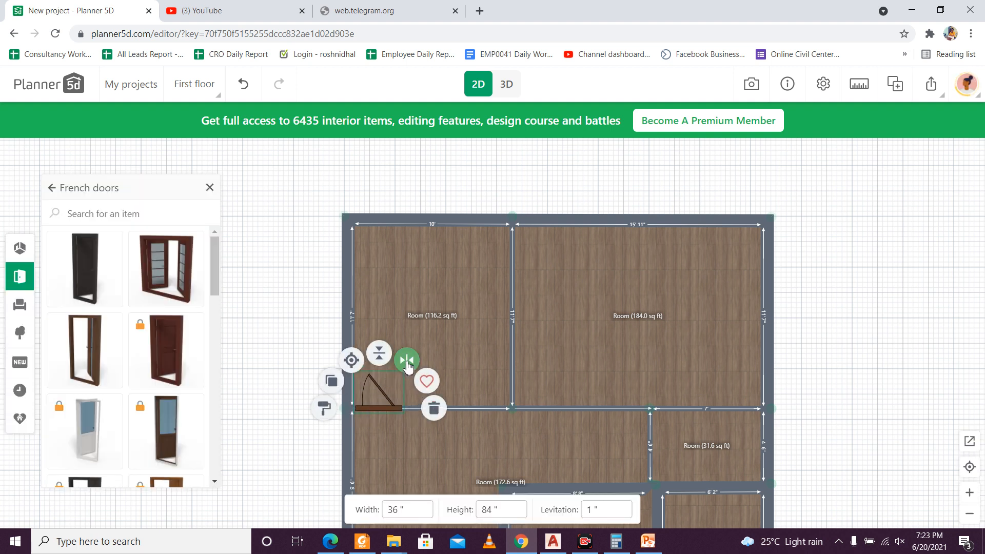
pyautogui.click(405, 361)
pyautogui.click(391, 402)
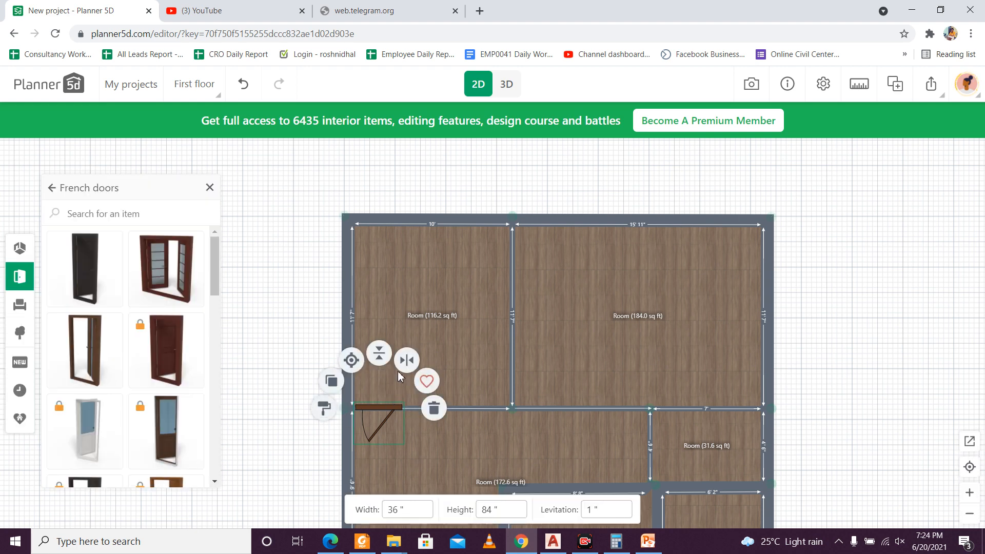
pyautogui.click(405, 361)
pyautogui.click(384, 408)
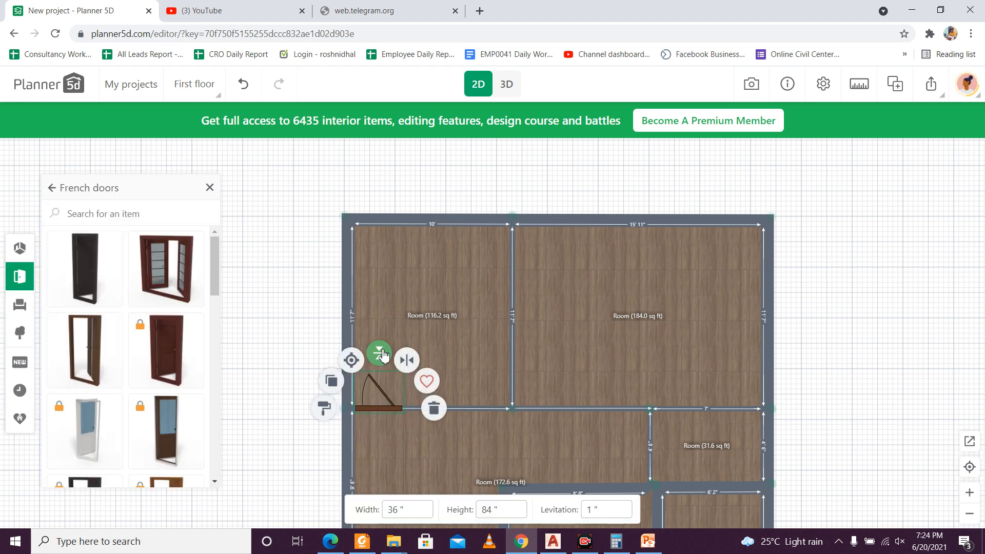
pyautogui.click(382, 351)
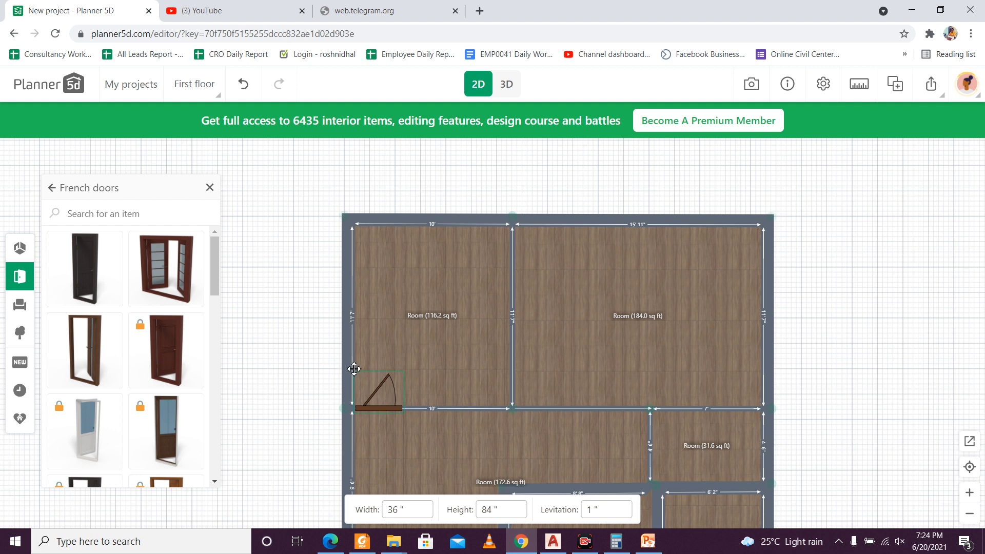
pyautogui.click(527, 362)
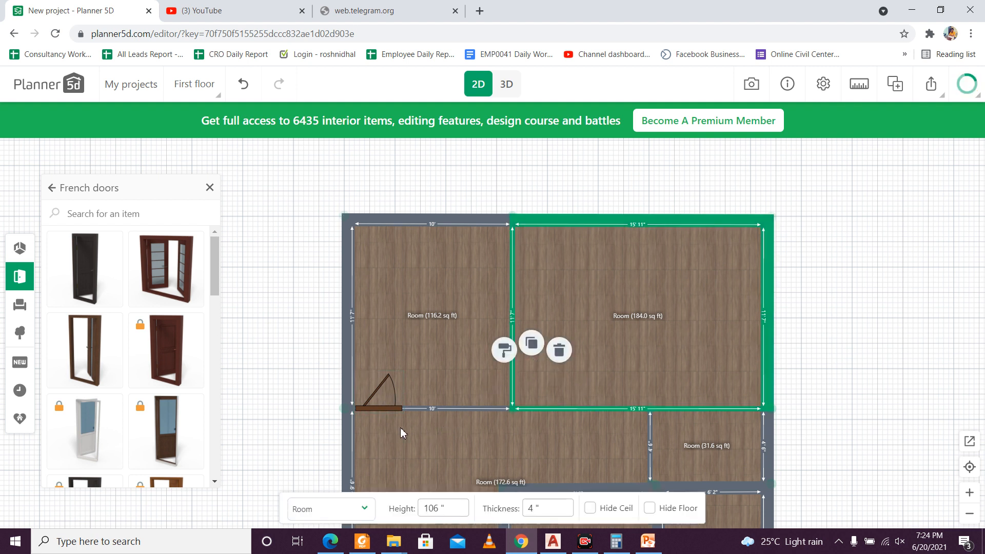
# Step: Duplicate the door and move the copy to the left end of the 184.0 sq ft room's lower wall
pyautogui.click(400, 409)
pyautogui.click(382, 378)
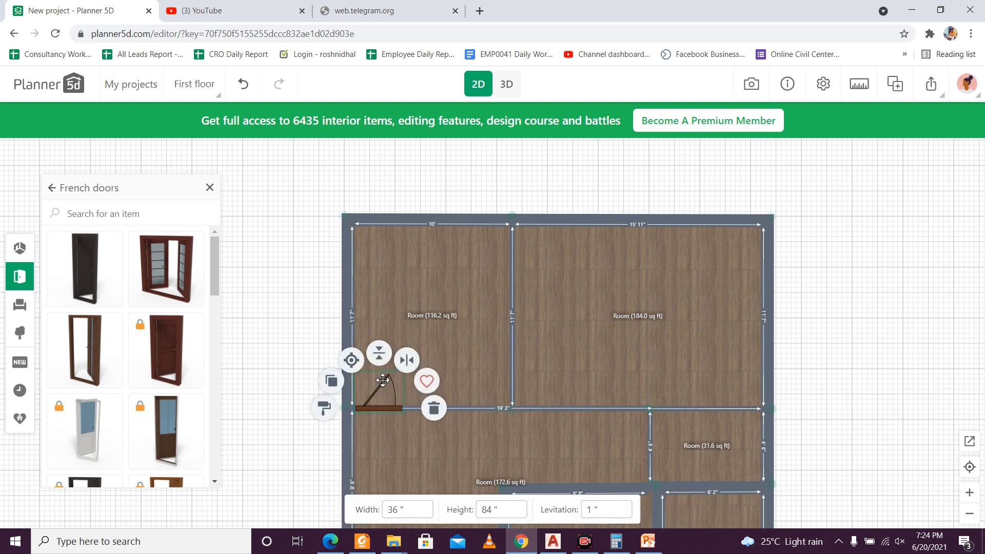
pyautogui.click(383, 380)
pyautogui.click(332, 389)
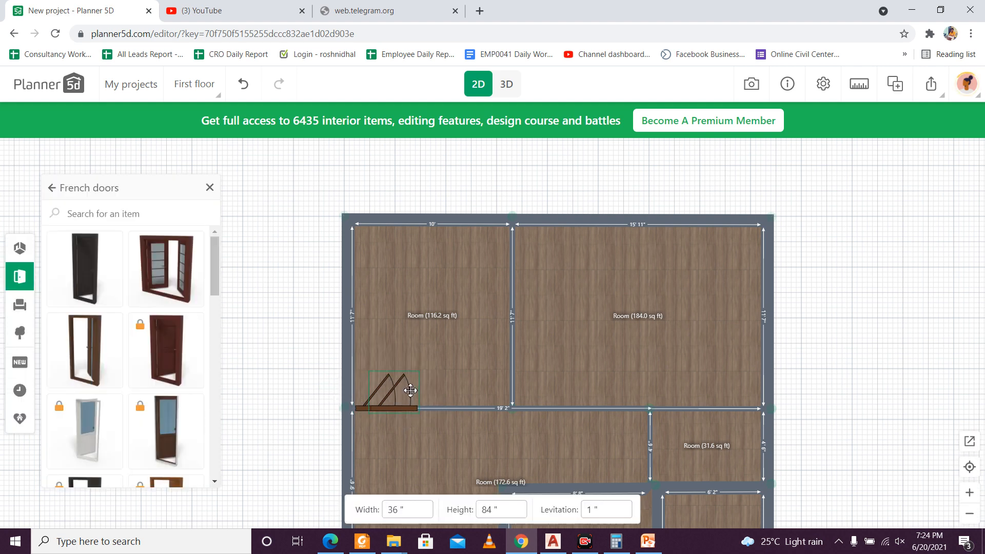
pyautogui.moveTo(407, 389); pyautogui.dragTo(552, 379)
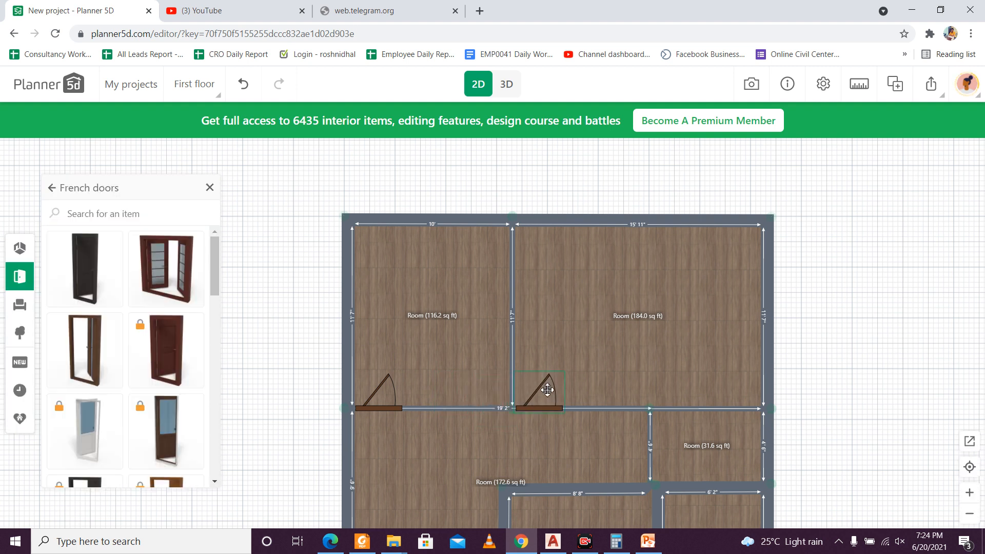
# Step: Set the copied door's width to 40 inches and check the dimensions of the 116.2 sq ft room's door
pyautogui.click(547, 389)
pyautogui.click(395, 509)
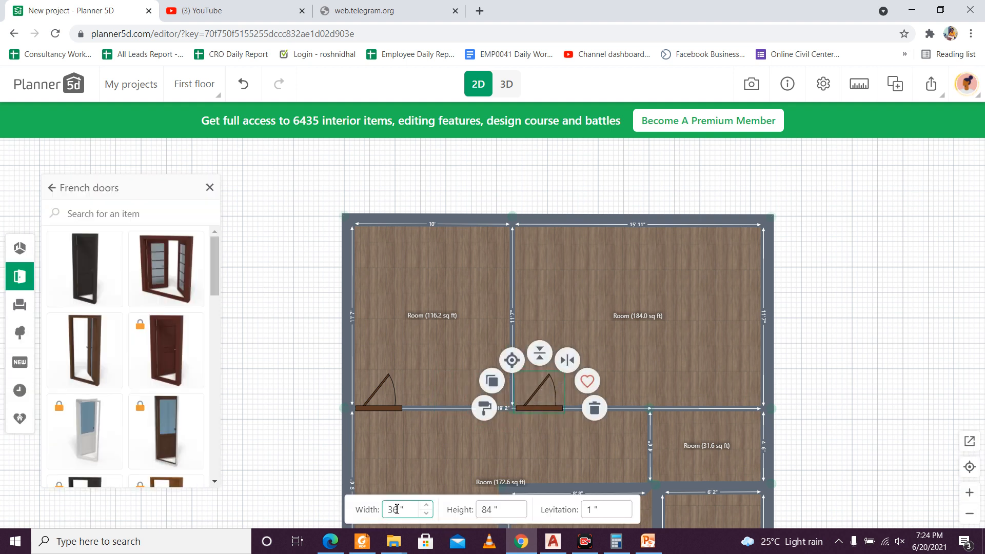
pyautogui.doubleClick(397, 509)
pyautogui.write('40')
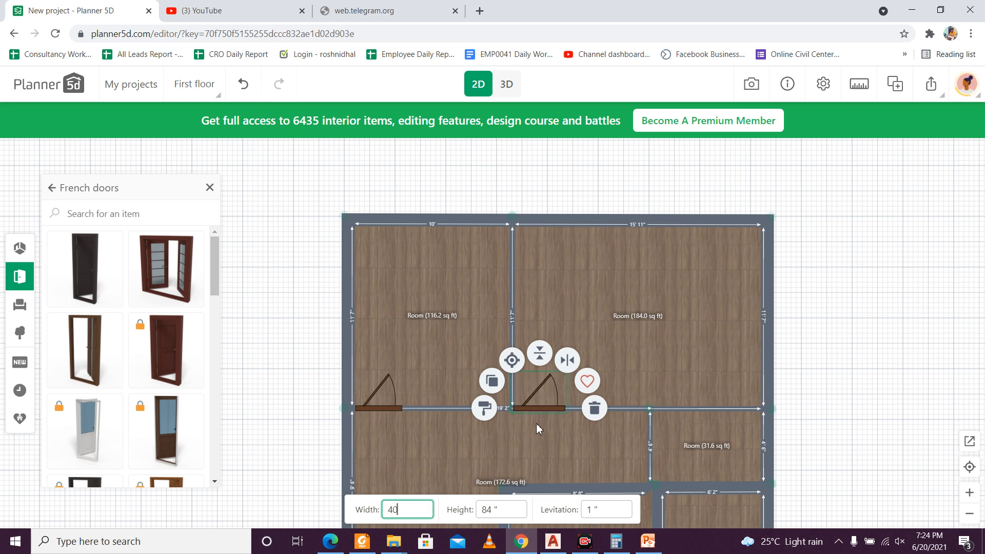
pyautogui.scroll(-3, 538, 425)
pyautogui.moveTo(754, 401); pyautogui.dragTo(729, 377)
pyautogui.scroll(2, 692, 390)
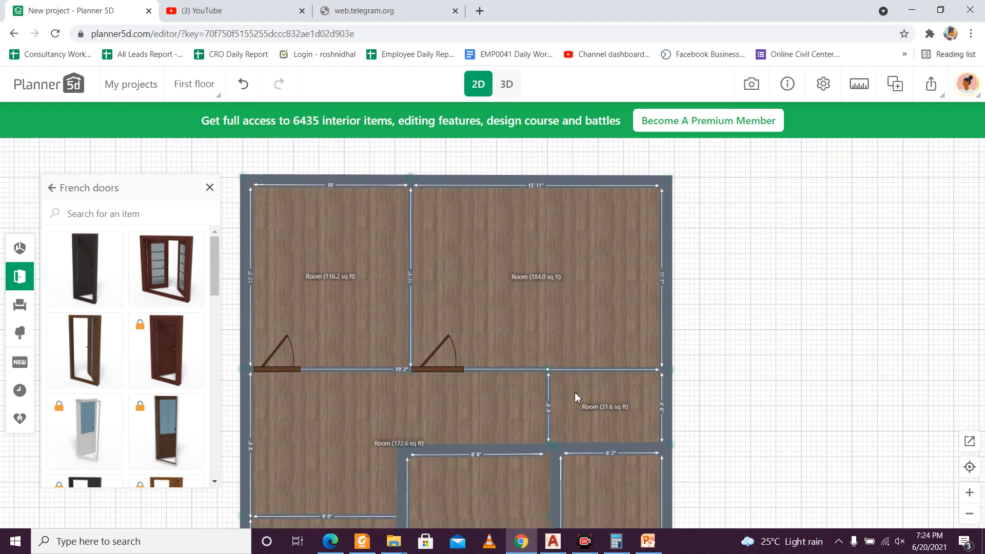
pyautogui.click(295, 368)
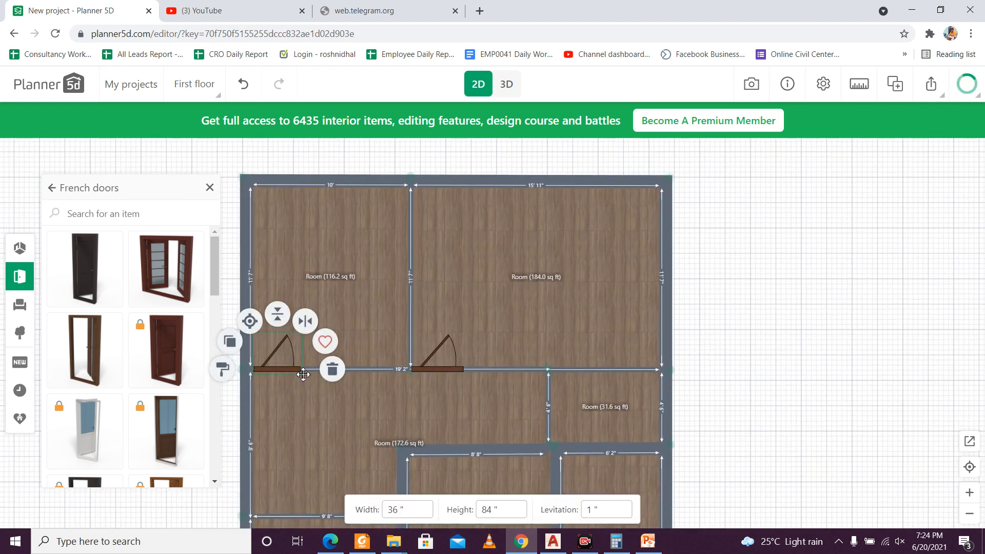
pyautogui.click(742, 409)
# Step: Browse the French doors and sliding doors in the room door catalogue
pyautogui.scroll(2, 648, 407)
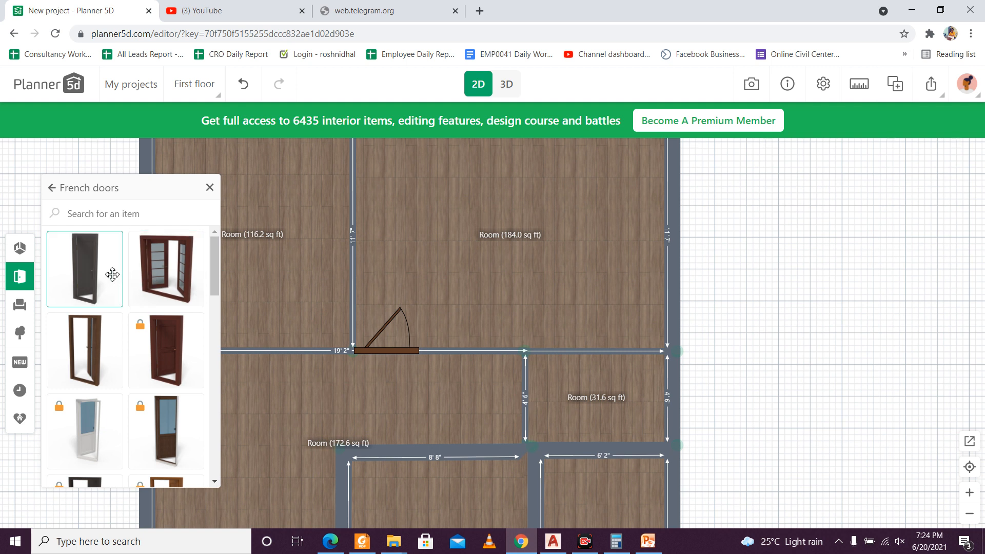
pyautogui.scroll(-1, 114, 318)
pyautogui.scroll(1, 114, 318)
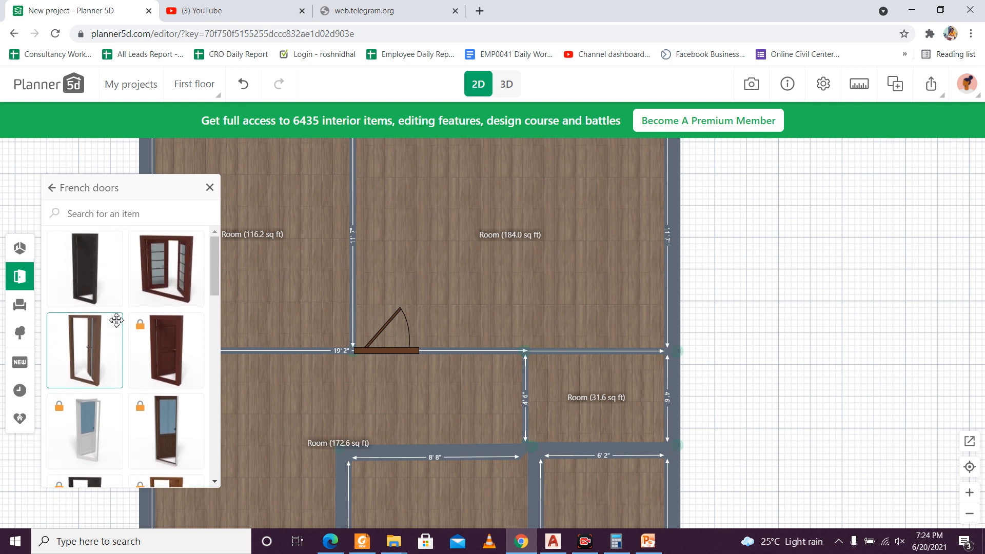
pyautogui.scroll(-1, 117, 320)
pyautogui.scroll(1, 116, 320)
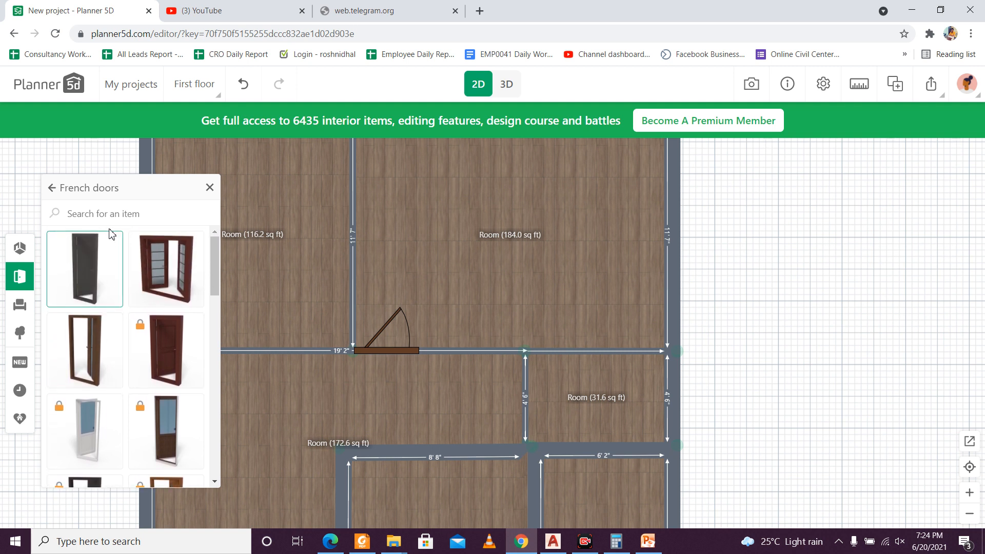
pyautogui.click(52, 188)
pyautogui.click(100, 263)
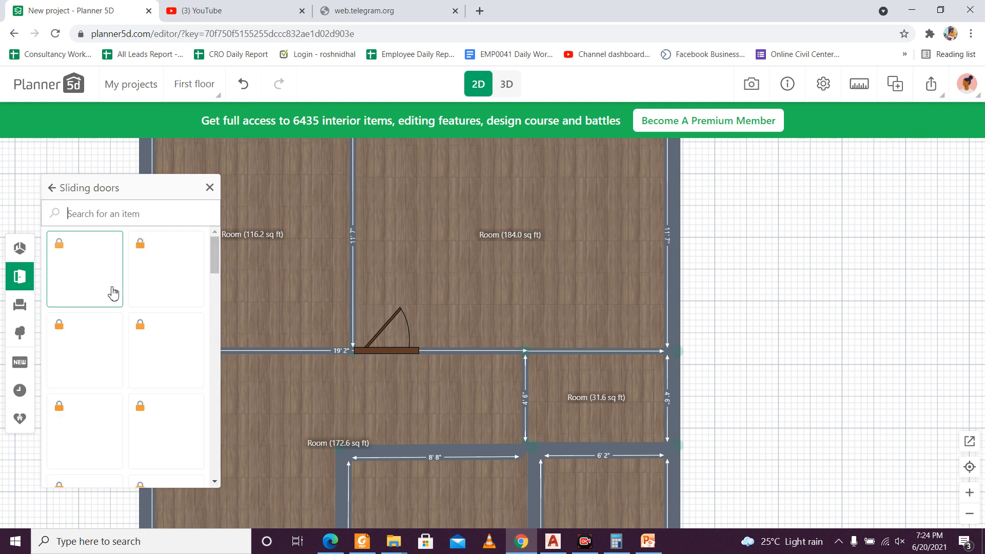
pyautogui.click(52, 189)
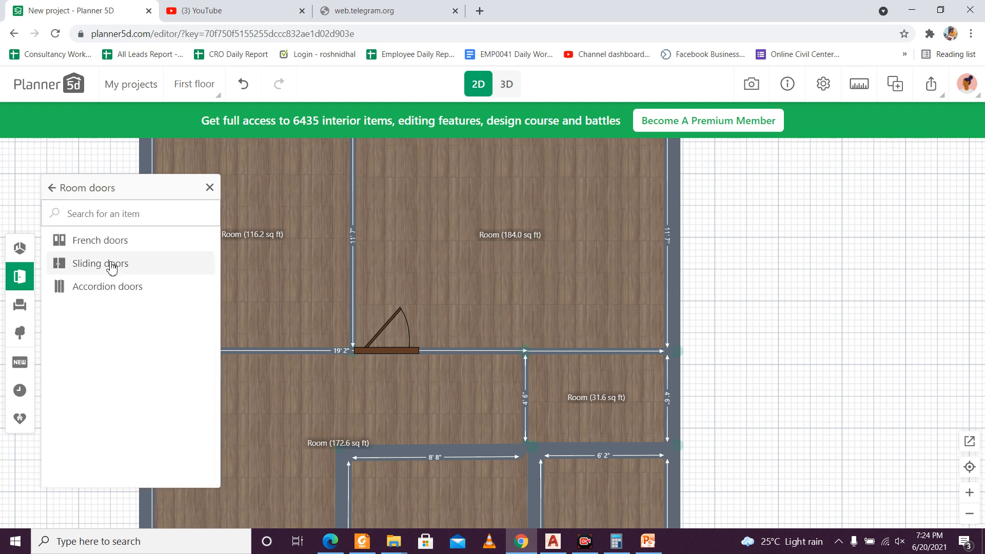
pyautogui.click(100, 241)
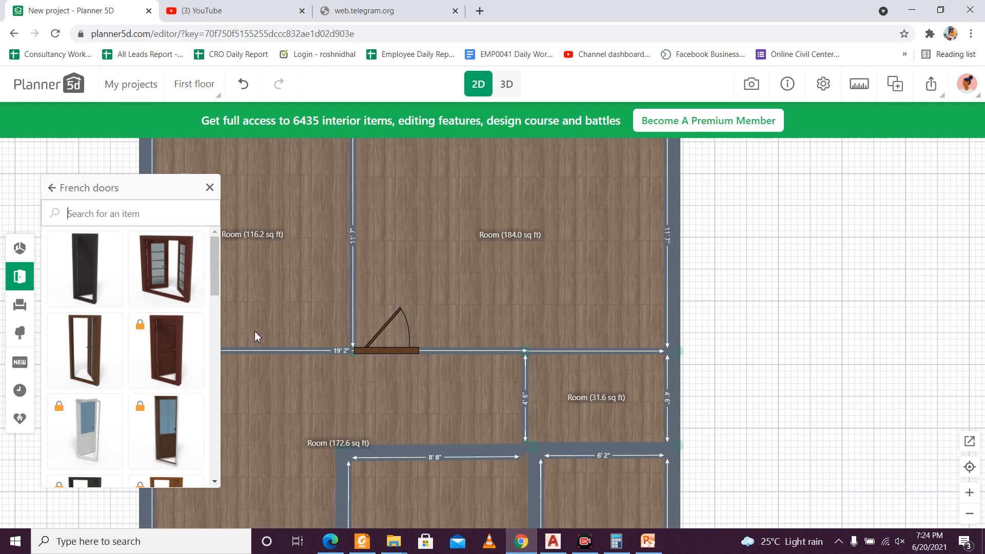
pyautogui.scroll(-1, 761, 311)
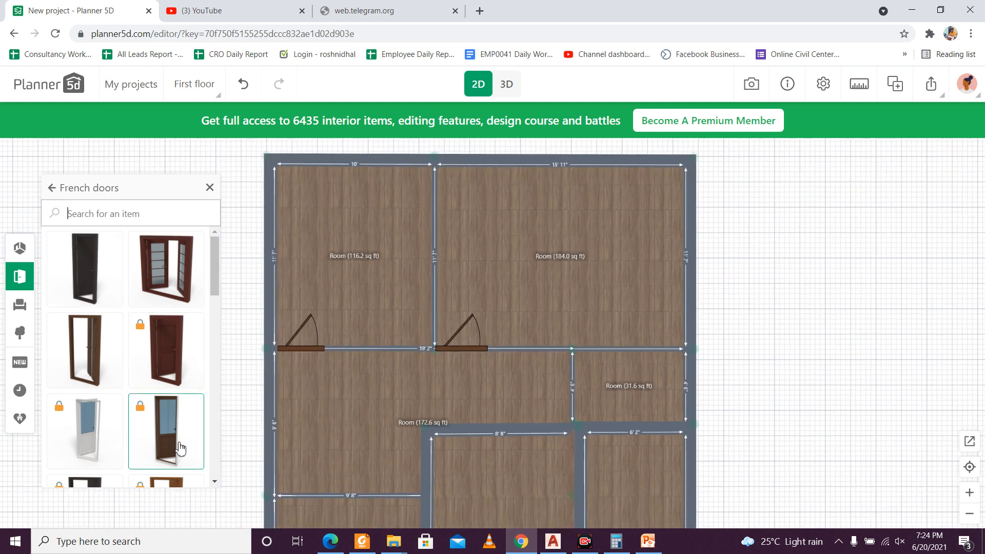
pyautogui.scroll(-4, 172, 415)
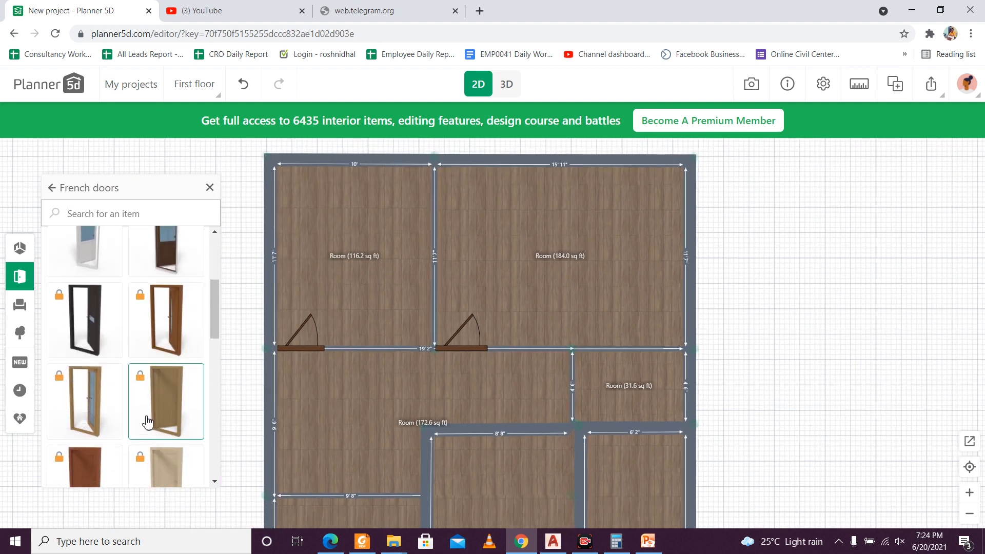
pyautogui.scroll(-2, 154, 416)
pyautogui.scroll(3, 162, 406)
pyautogui.scroll(3, 162, 405)
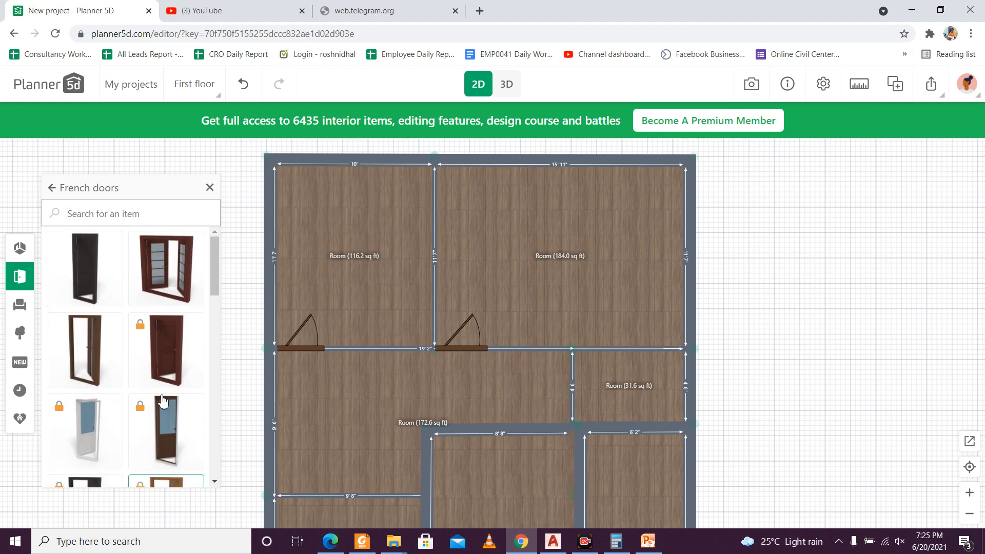
pyautogui.scroll(1, 454, 349)
pyautogui.click(467, 339)
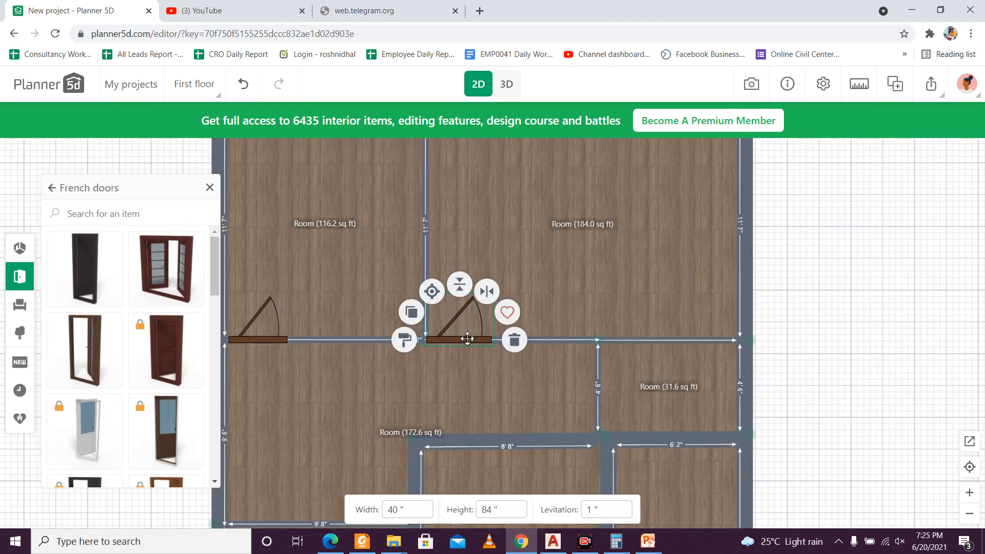
pyautogui.click(404, 339)
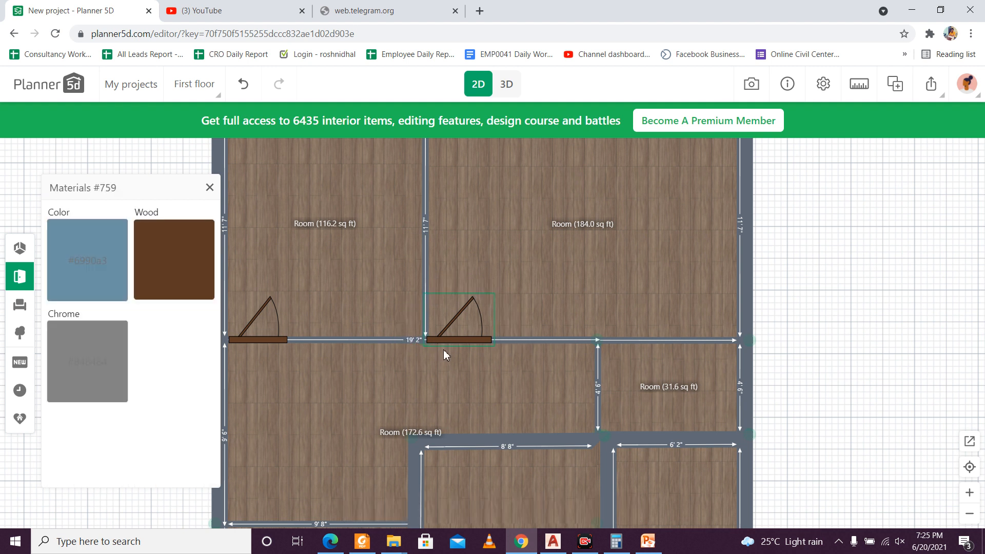
pyautogui.moveTo(468, 337); pyautogui.dragTo(471, 339)
pyautogui.hotkey('ctrl', 'z')
# Step: Duplicate the 184.0 sq ft room's door onto the 31.6 sq ft room's inner side wall and flip it to open inward, hinged at the upper end
pyautogui.click(478, 325)
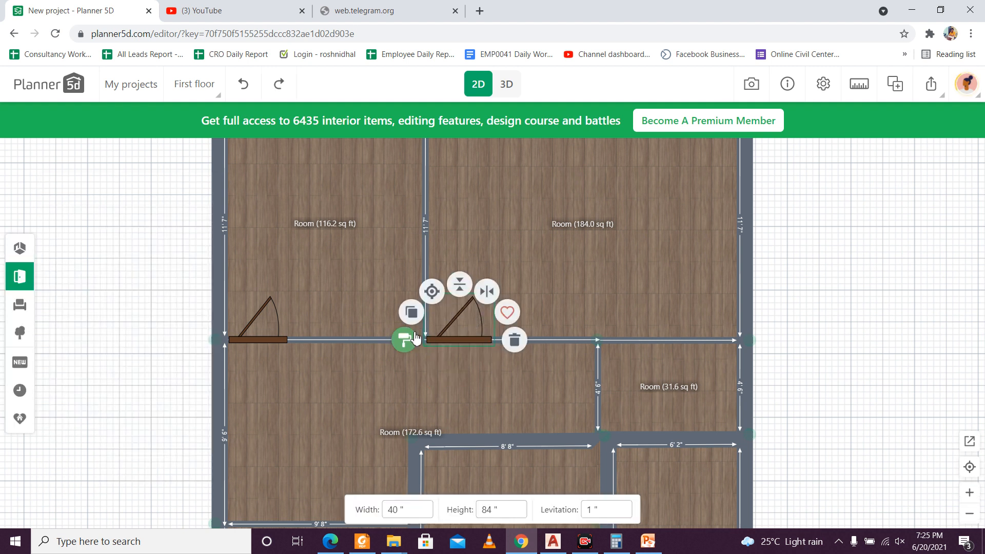
pyautogui.click(408, 316)
pyautogui.moveTo(475, 328); pyautogui.dragTo(593, 357)
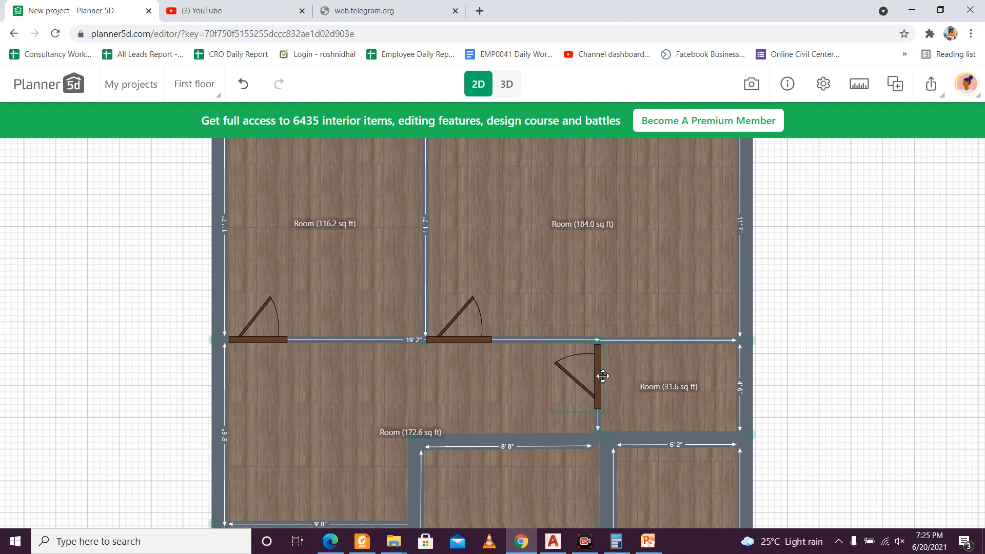
pyautogui.click(603, 376)
pyautogui.click(624, 331)
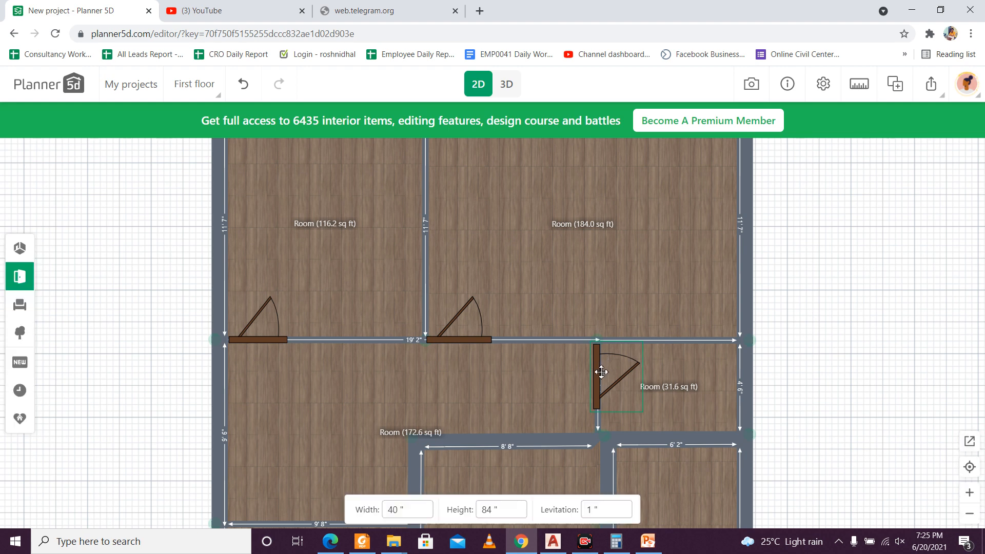
pyautogui.click(600, 373)
pyautogui.click(603, 337)
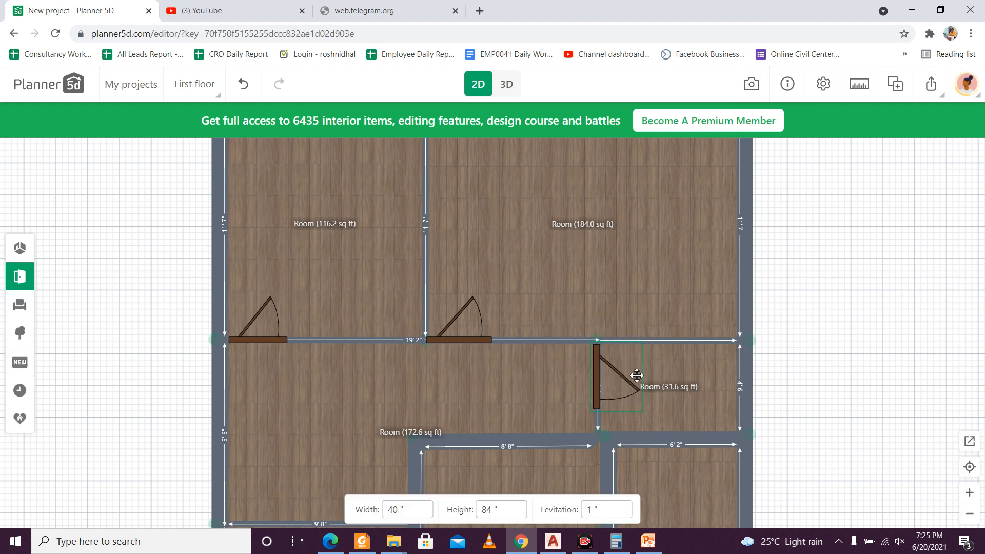
# Step: Duplicate that door onto the left end of the 120.6 sq ft room's upper wall and flip it to open into the 172.6 sq ft room
pyautogui.scroll(-2, 624, 380)
pyautogui.moveTo(816, 379); pyautogui.dragTo(726, 328)
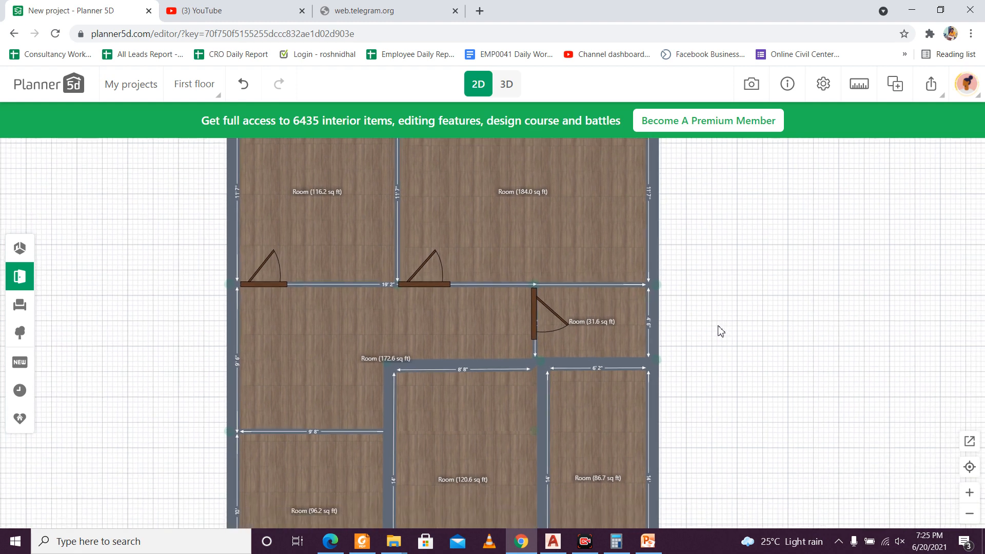
pyautogui.scroll(-3, 533, 367)
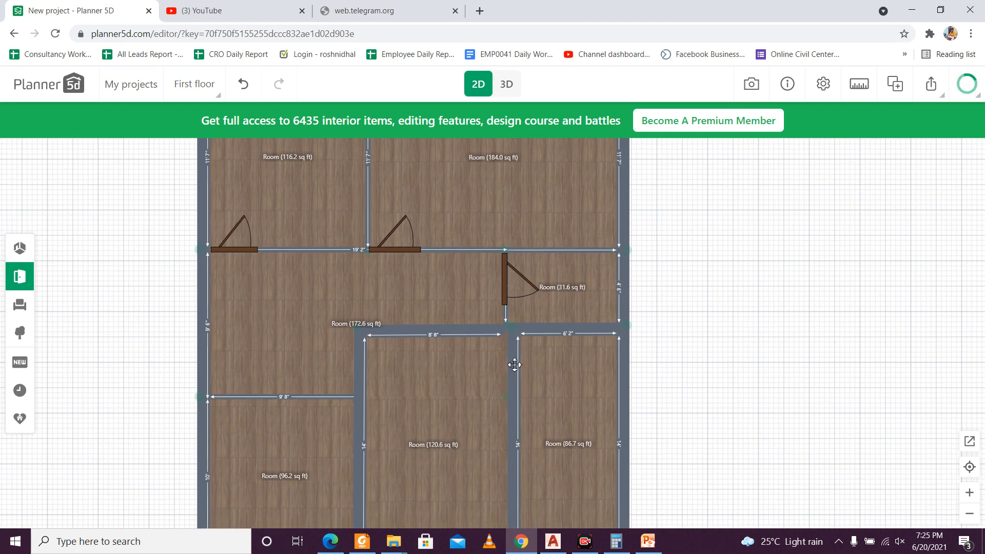
pyautogui.scroll(2, 510, 361)
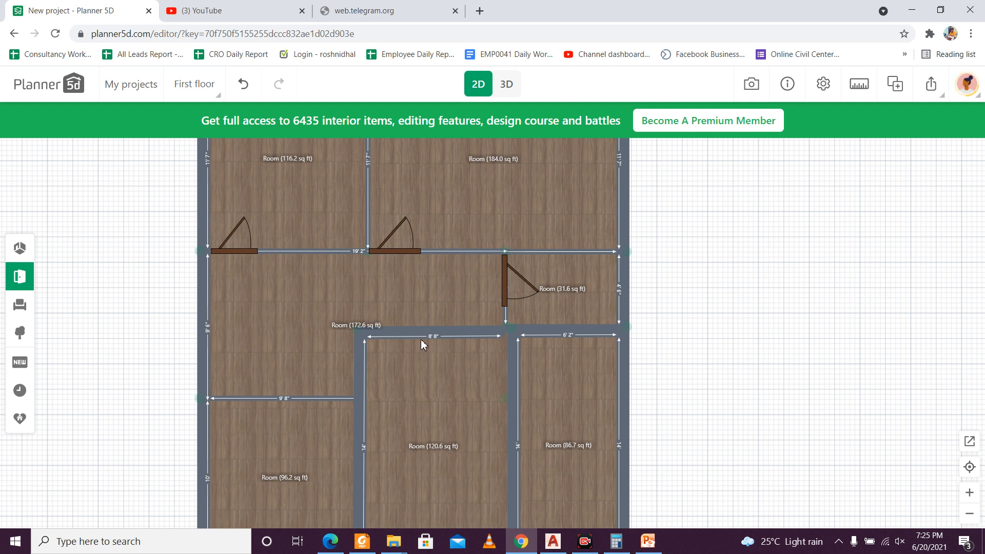
pyautogui.click(504, 280)
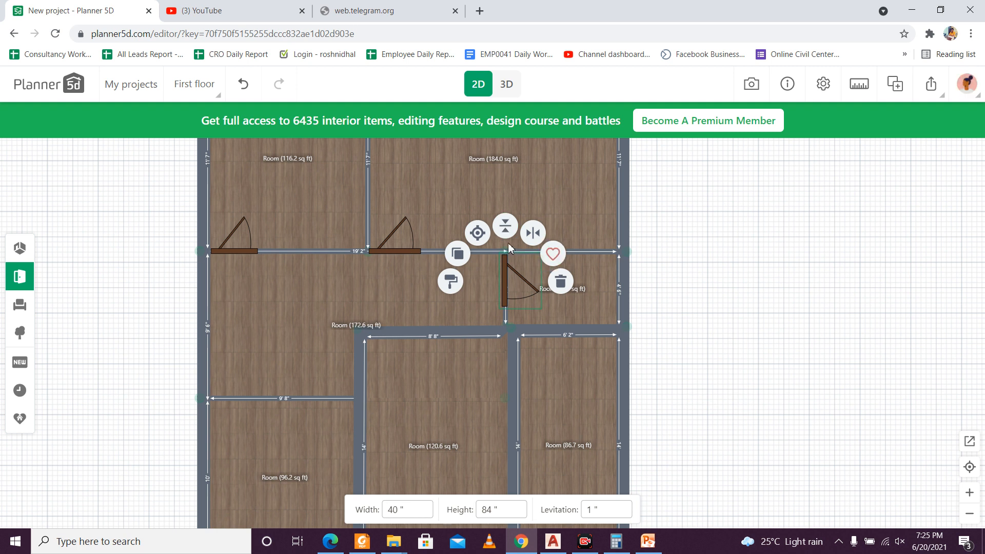
pyautogui.click(458, 253)
pyautogui.moveTo(506, 279); pyautogui.dragTo(394, 309)
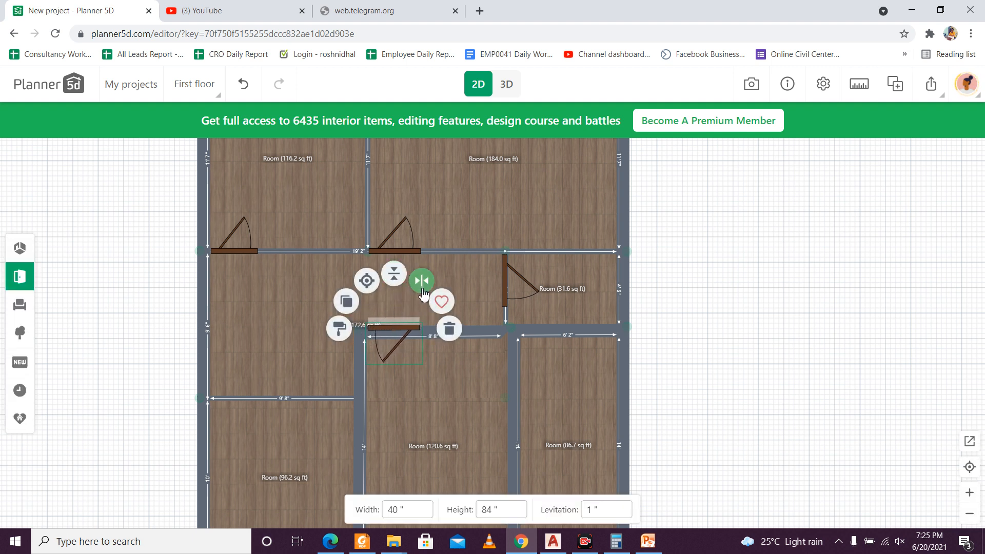
pyautogui.click(421, 288)
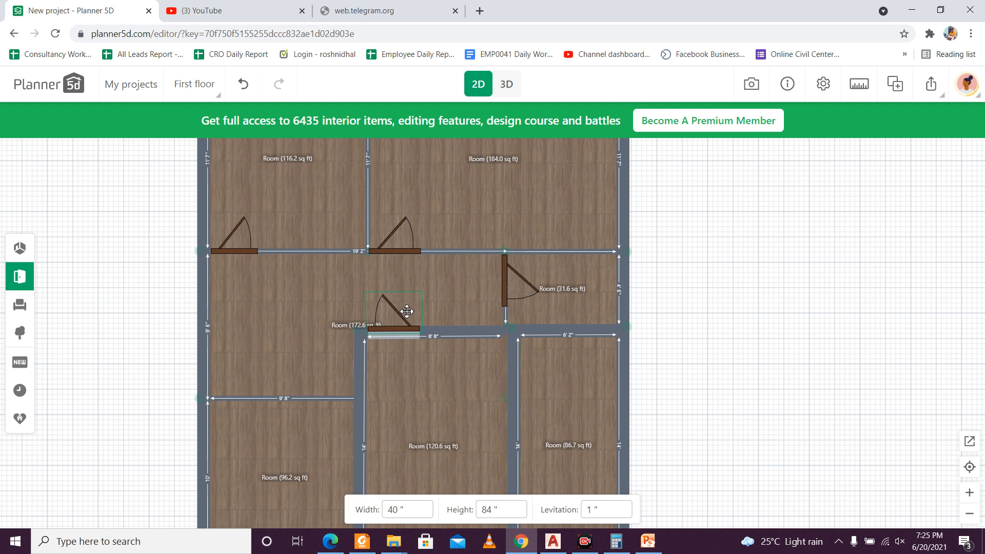
pyautogui.click(482, 357)
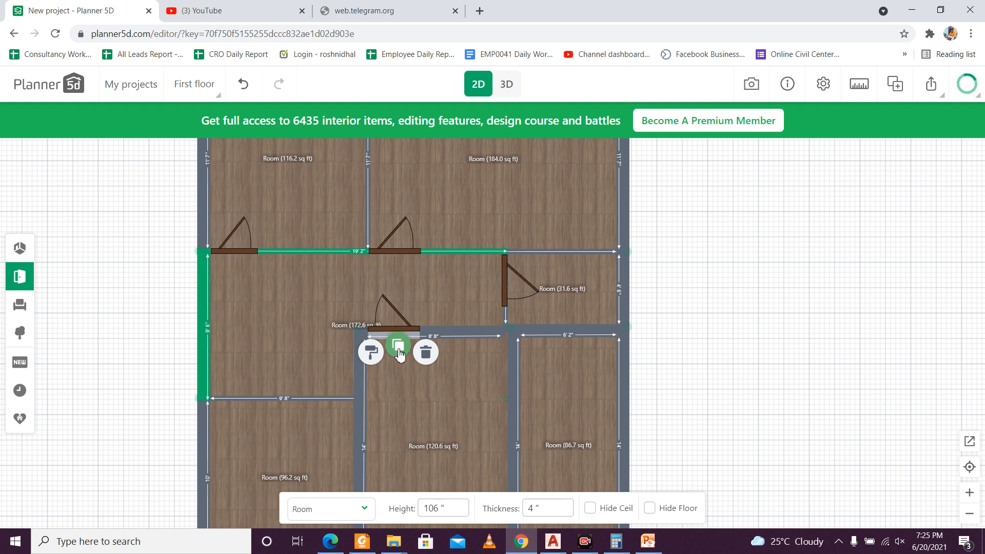
pyautogui.click(399, 348)
pyautogui.hotkey('ctrl', 'z')
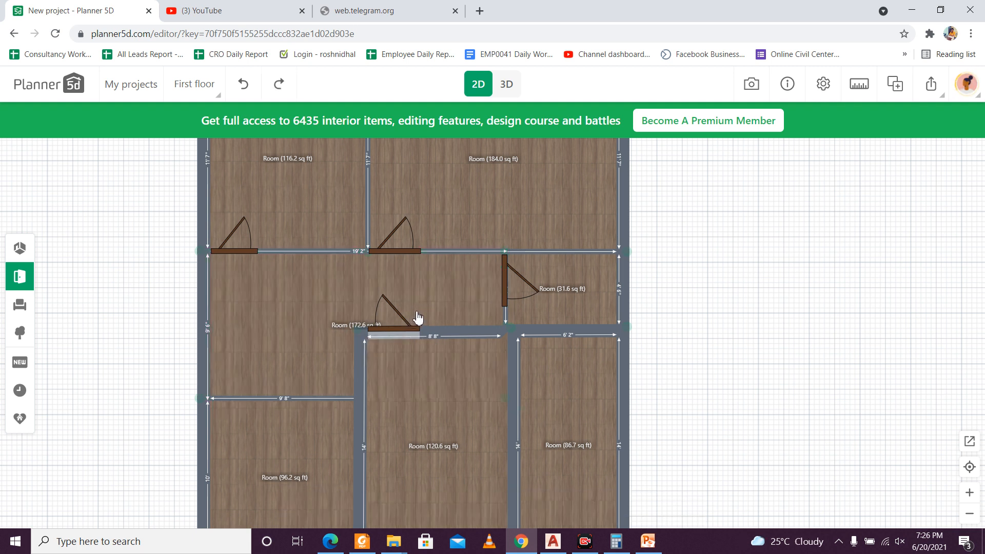
# Step: Duplicate the door onto the upper end of the wall between the 120.6 and 86.7 sq ft rooms and flip its hinge to the upper end
pyautogui.click(399, 316)
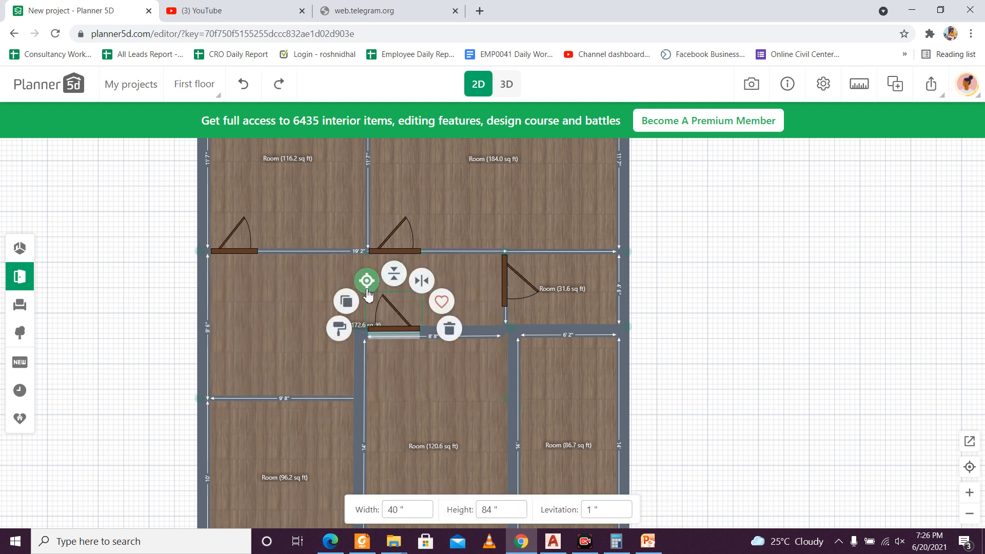
pyautogui.click(346, 301)
pyautogui.moveTo(411, 322); pyautogui.dragTo(504, 355)
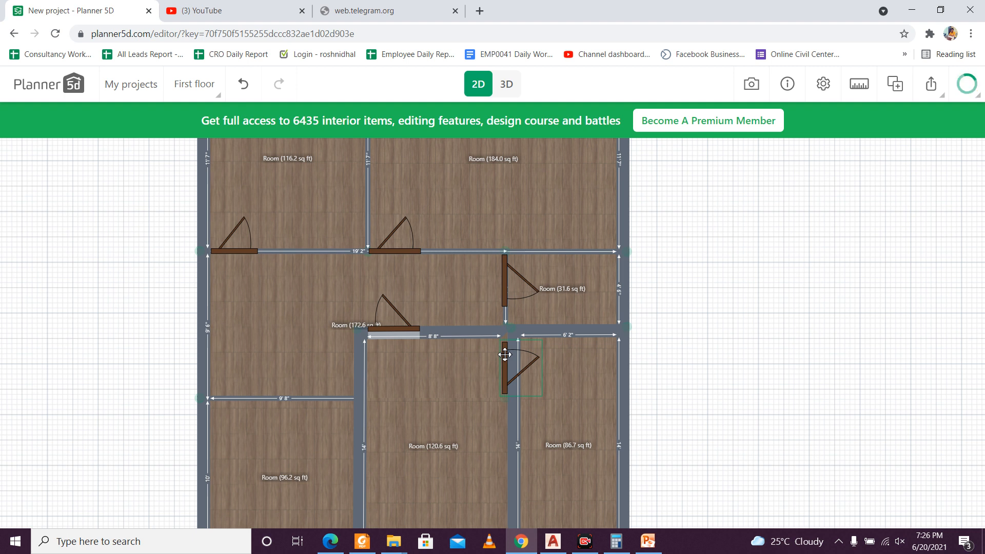
pyautogui.moveTo(505, 354); pyautogui.dragTo(528, 355)
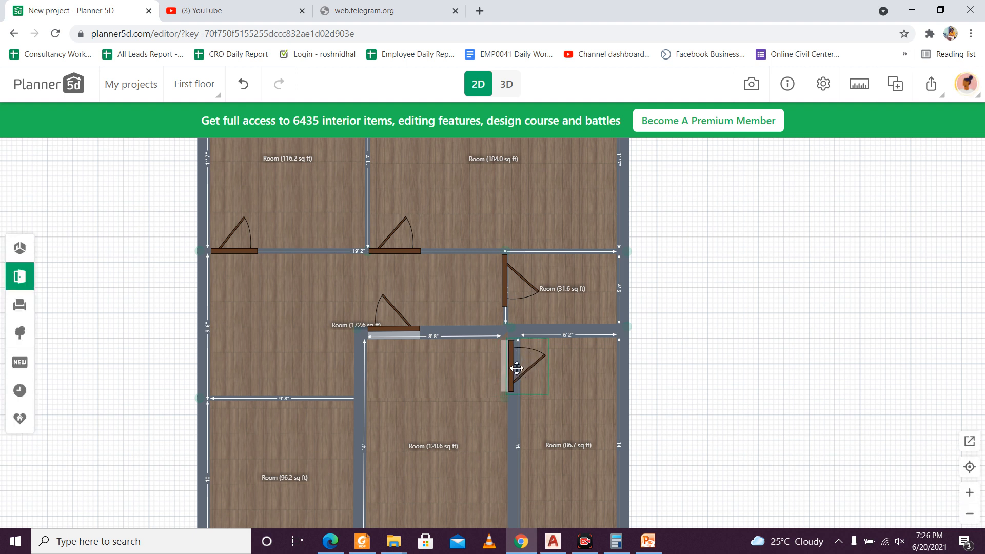
pyautogui.moveTo(514, 366); pyautogui.dragTo(516, 363)
pyautogui.click(521, 362)
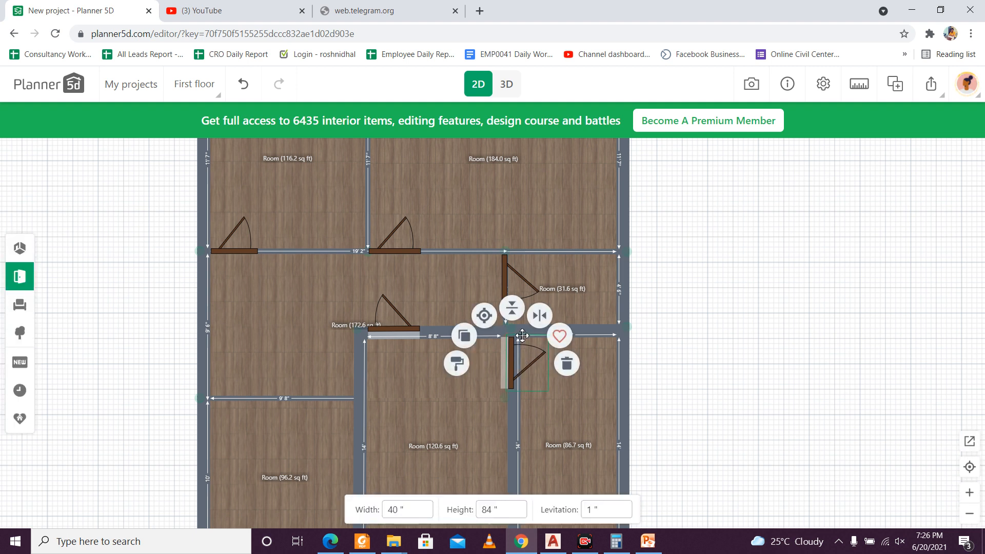
pyautogui.click(512, 308)
pyautogui.click(498, 405)
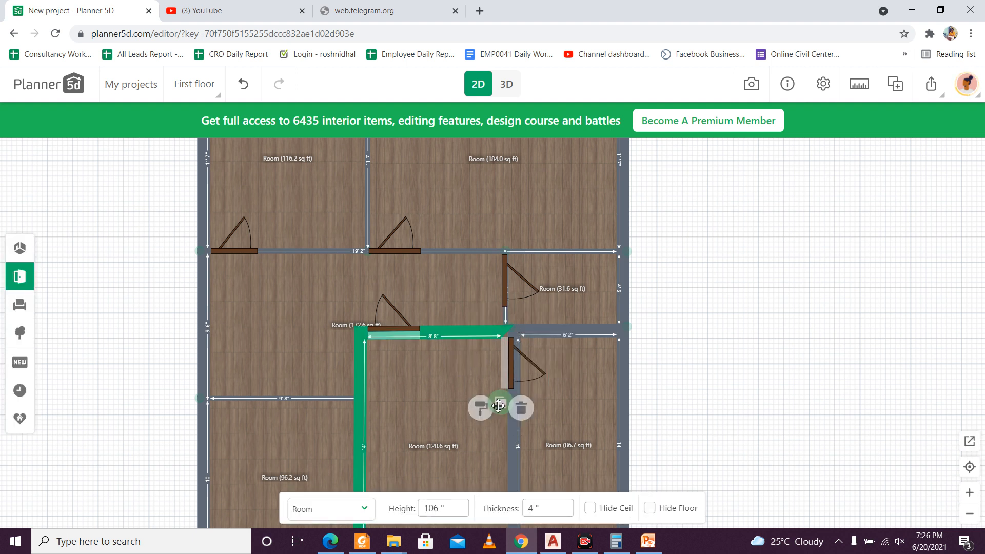
pyautogui.click(578, 404)
pyautogui.click(415, 425)
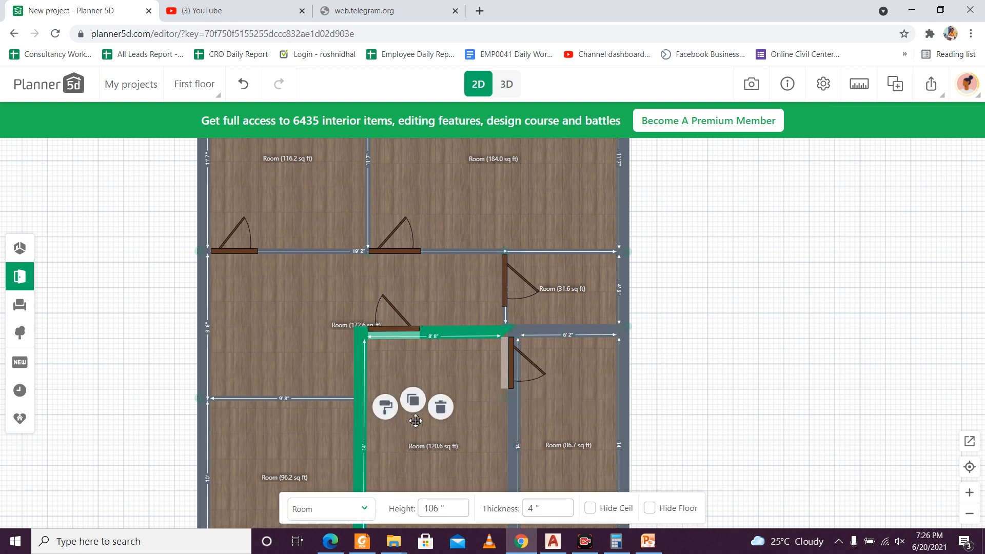
pyautogui.click(331, 352)
pyautogui.click(689, 380)
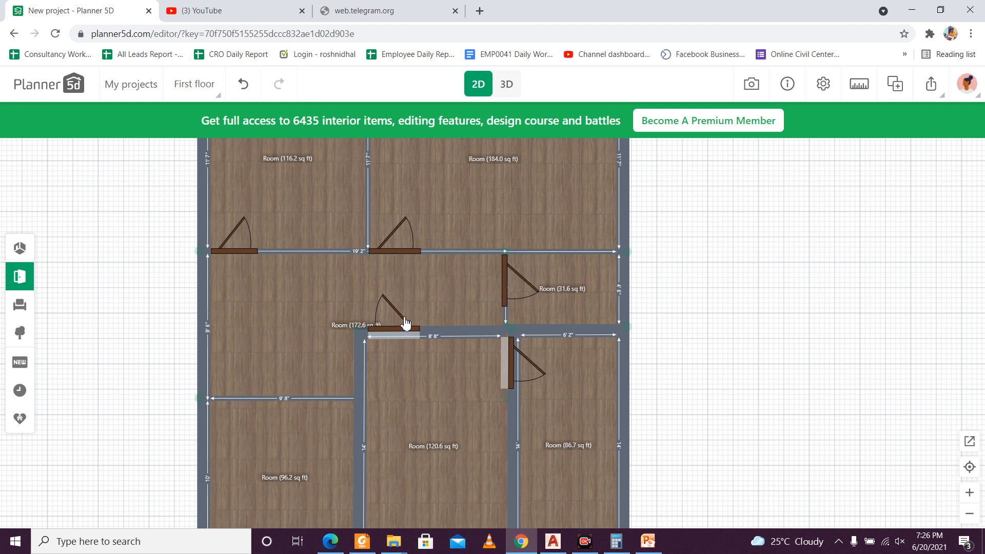
# Step: Duplicate the 120.6 sq ft room's upper-wall door and place the copy at the right end of the 96.2 sq ft room's upper wall
pyautogui.click(405, 323)
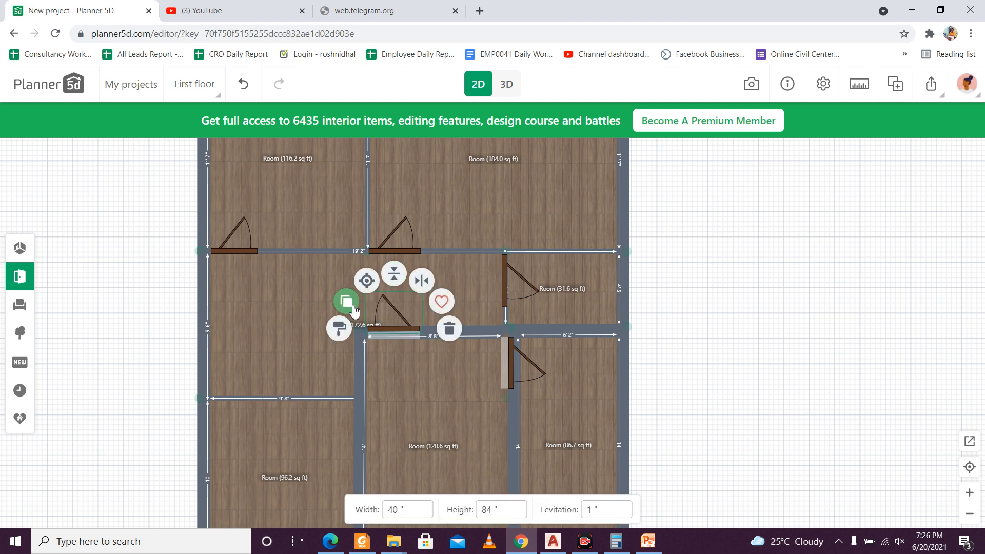
pyautogui.click(347, 306)
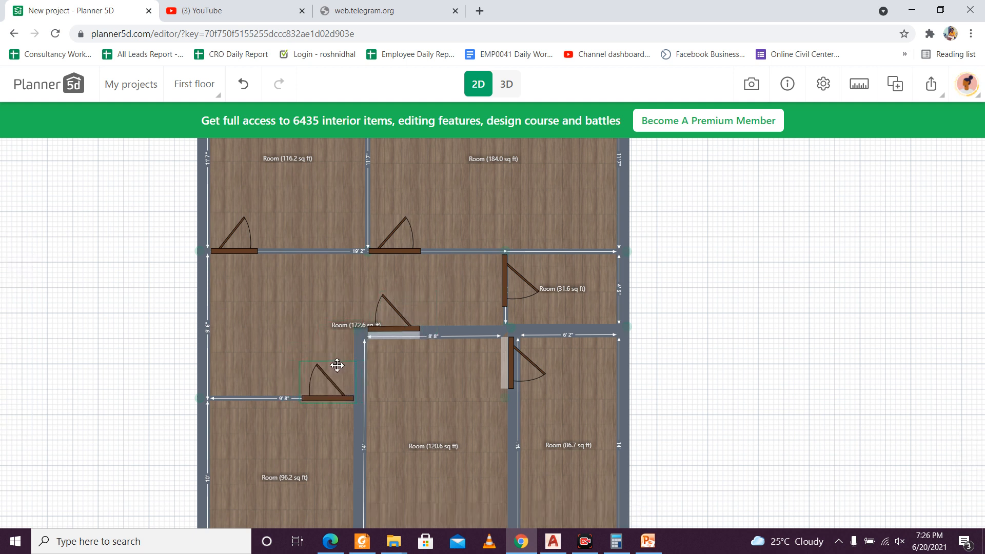
pyautogui.click(337, 365)
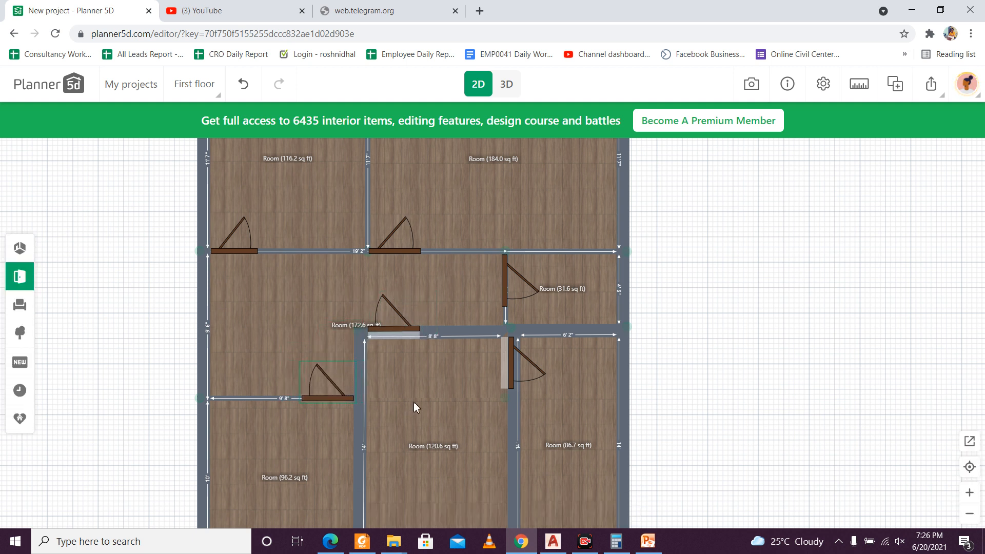
pyautogui.click(413, 401)
pyautogui.click(701, 402)
# Step: Show the whole floor plan in 3D to check the placed doors
pyautogui.scroll(-4, 693, 394)
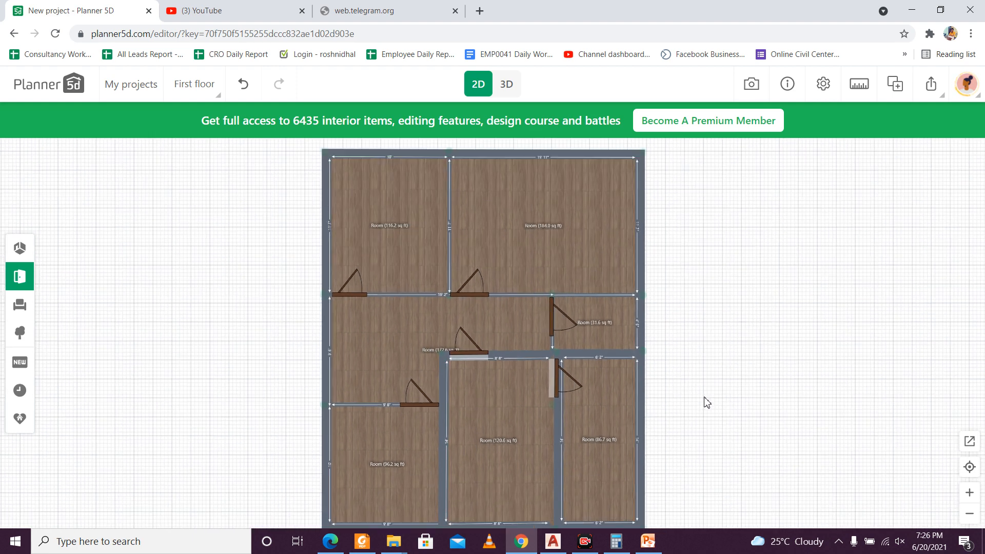
pyautogui.scroll(1, 666, 369)
pyautogui.moveTo(665, 403); pyautogui.dragTo(656, 390)
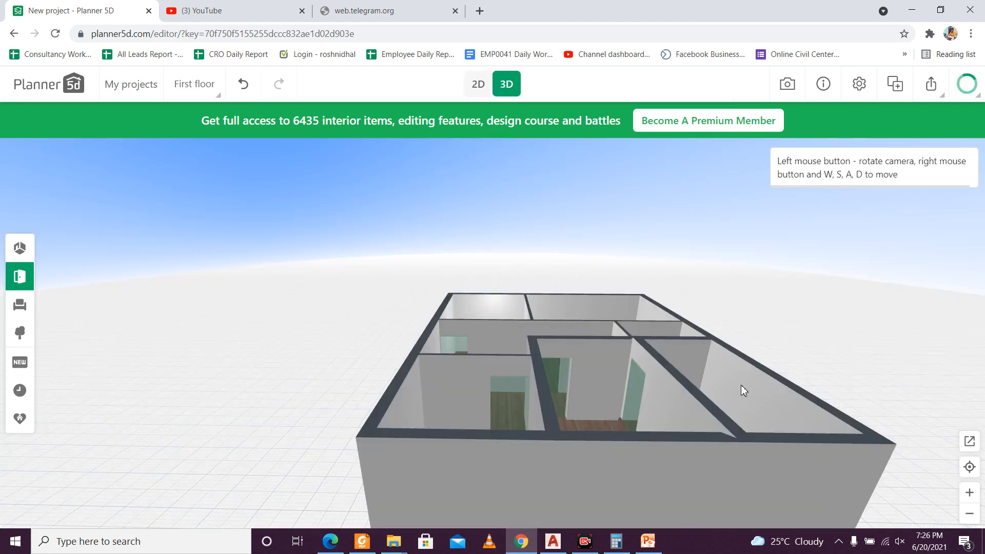
# Step: Inspect the doors around the 116.2 and 184.0 sq ft rooms from closer in 3D and return to the 2D plan
pyautogui.moveTo(741, 385); pyautogui.dragTo(803, 422)
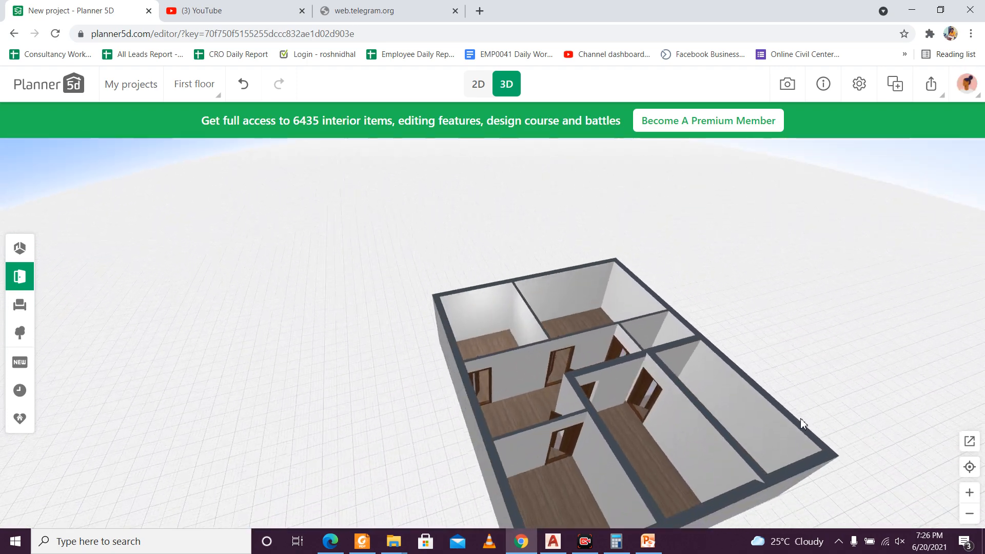
pyautogui.scroll(5, 484, 325)
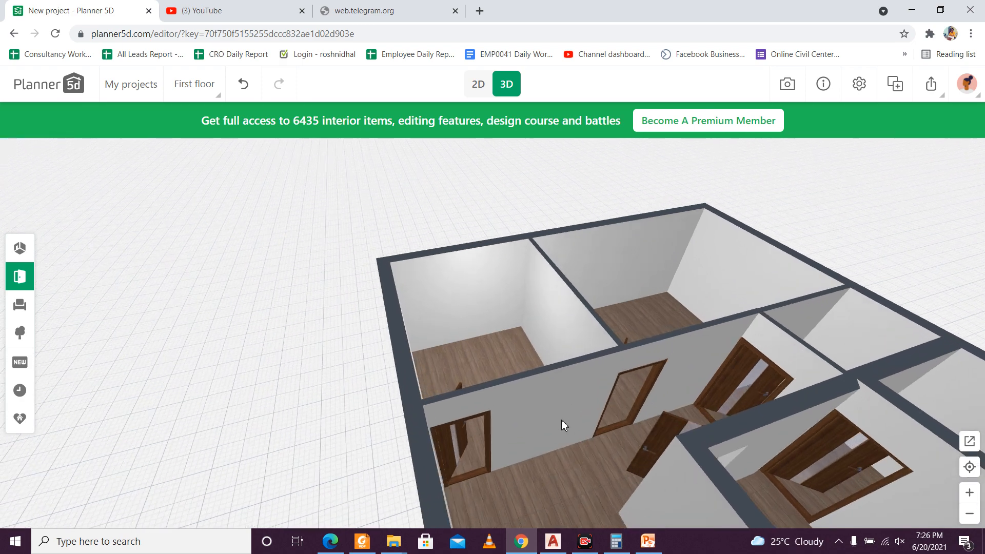
pyautogui.moveTo(538, 376); pyautogui.dragTo(719, 331)
pyautogui.scroll(-3, 426, 358)
pyautogui.scroll(-5, 426, 358)
pyautogui.click(478, 85)
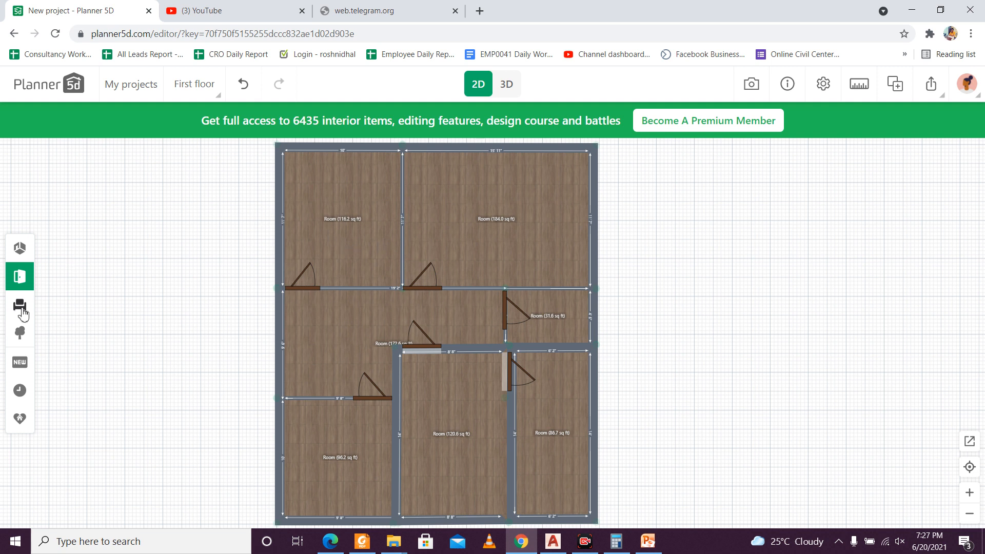
# Step: Add the corner kitchen cabinet with the round sink from the Kitchen cabinets catalogue to the plan
pyautogui.click(20, 306)
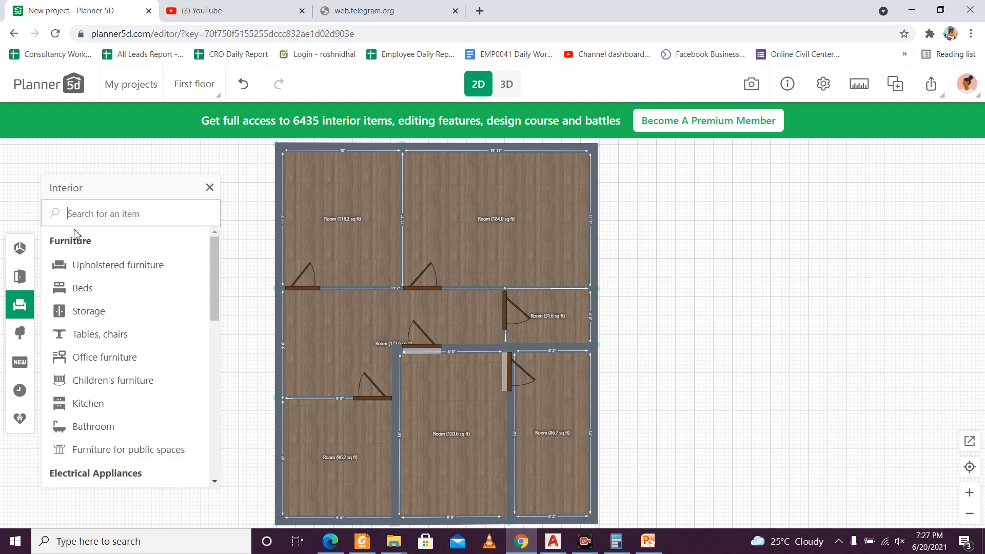
pyautogui.click(123, 403)
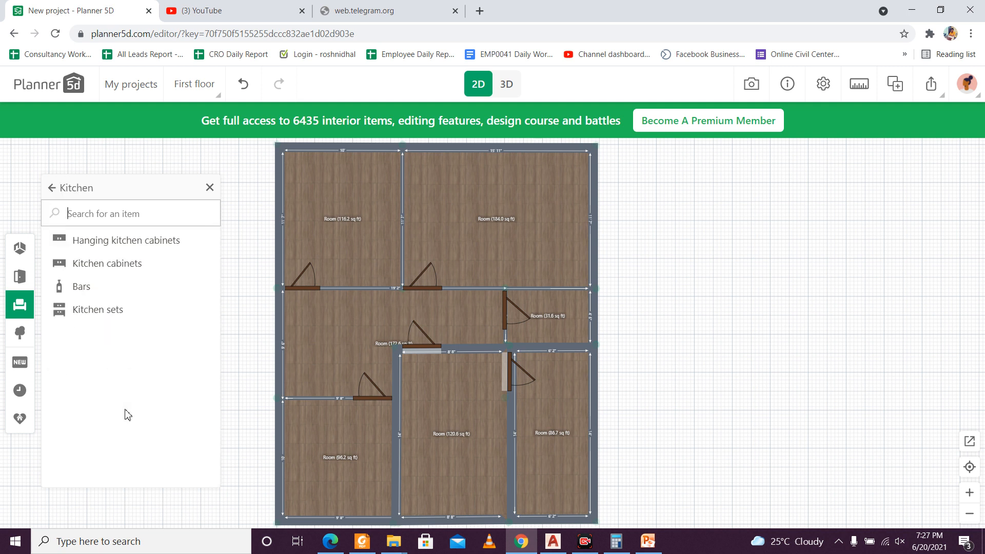
pyautogui.click(115, 248)
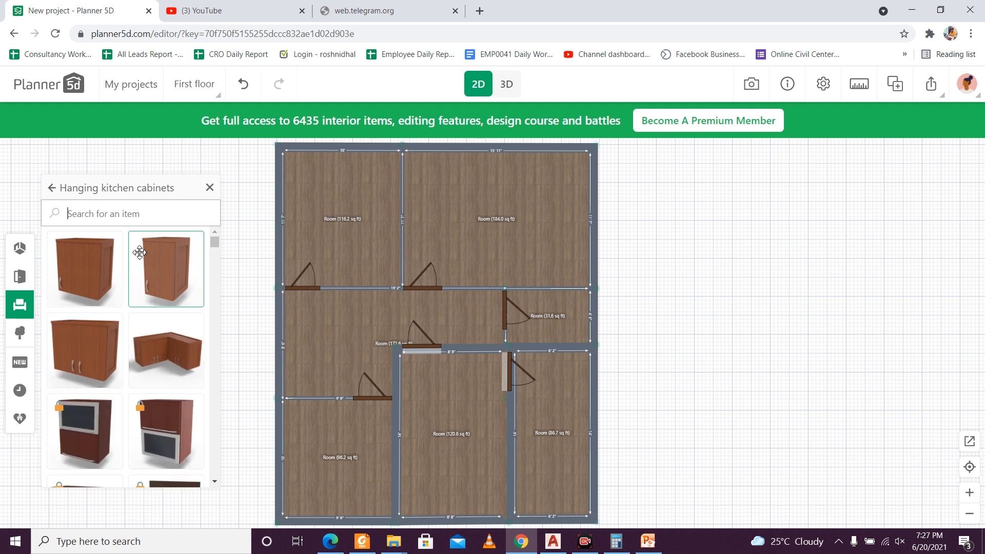
pyautogui.click(52, 188)
pyautogui.click(62, 262)
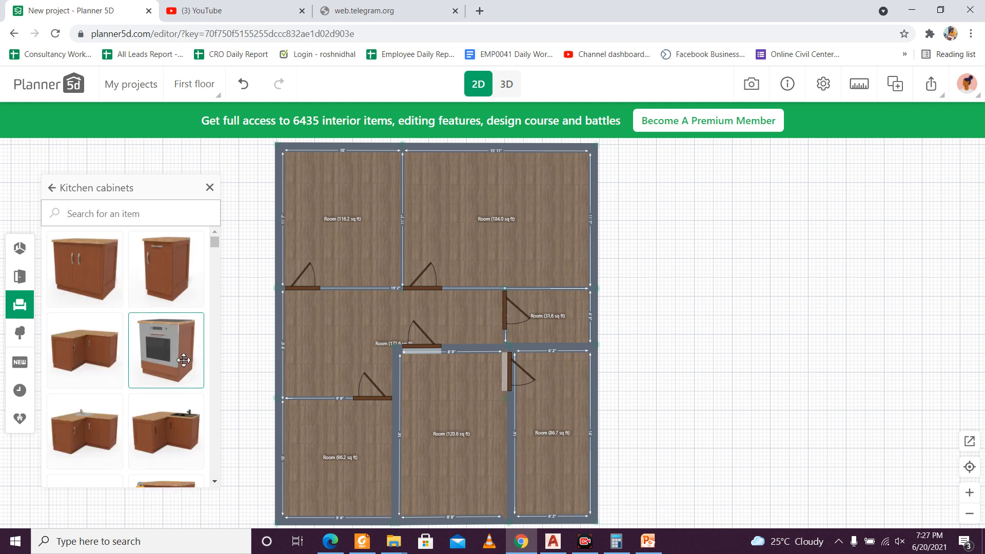
pyautogui.click(112, 437)
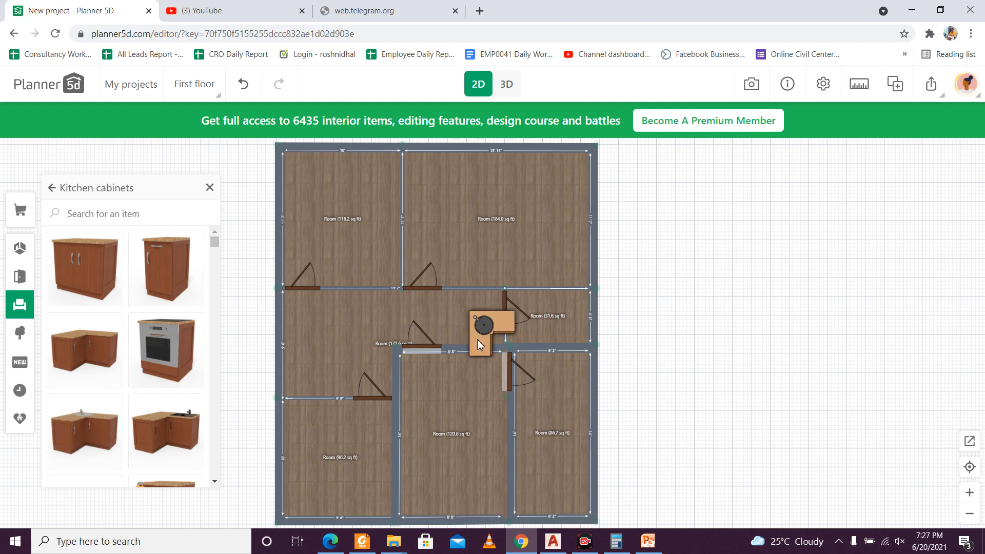
# Step: Move the corner sink cabinet into the 116.2 sq ft room and rotate it to fit the room's upper-right corner
pyautogui.click(478, 345)
pyautogui.moveTo(479, 339); pyautogui.dragTo(338, 202)
pyautogui.click(360, 185)
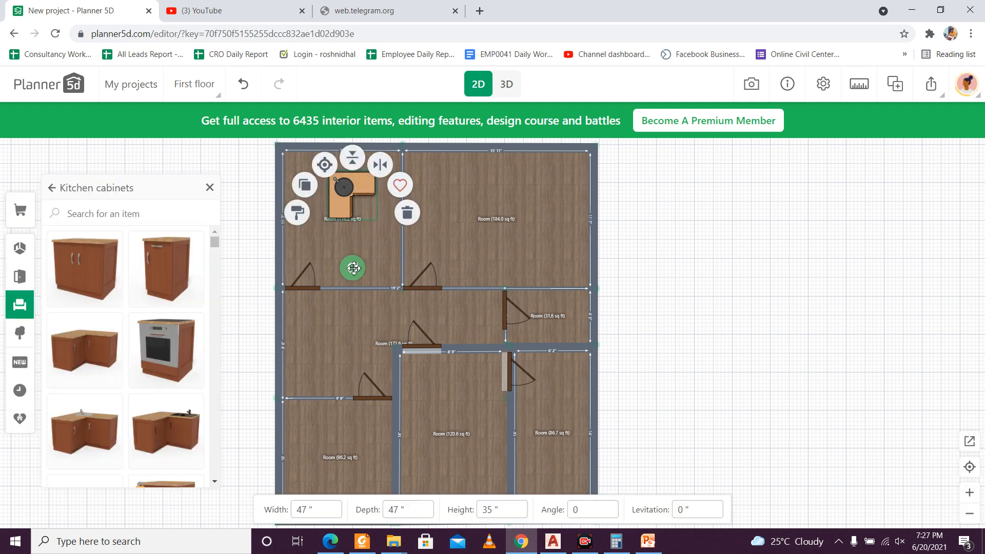
pyautogui.moveTo(352, 269); pyautogui.dragTo(295, 168)
pyautogui.moveTo(363, 210); pyautogui.dragTo(389, 190)
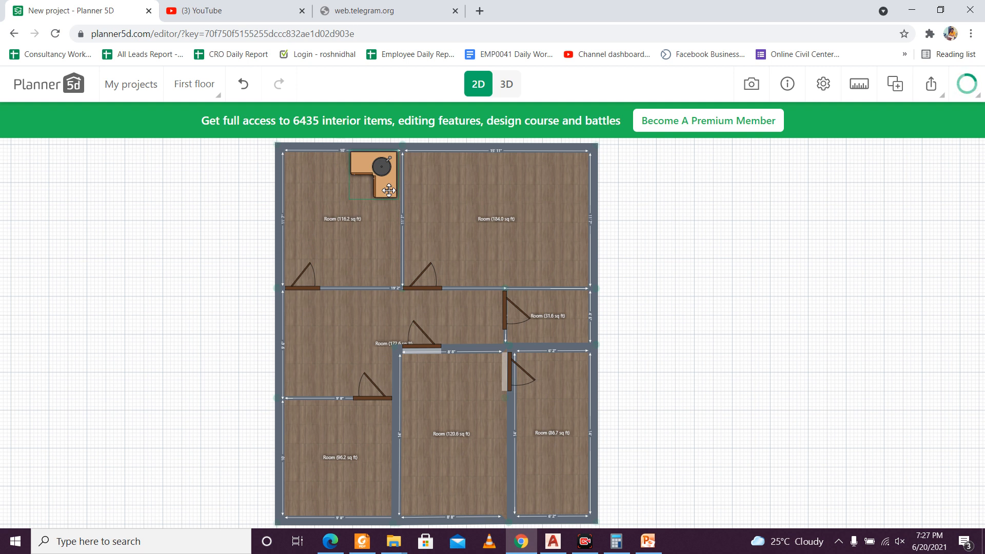
pyautogui.moveTo(389, 190); pyautogui.dragTo(389, 190)
pyautogui.click(375, 239)
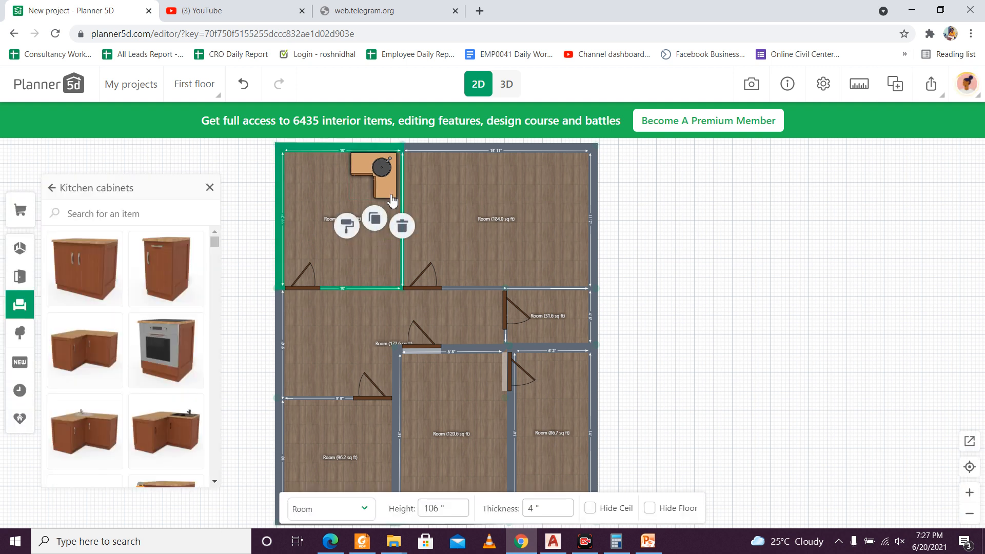
# Step: Place a stove cabinet against the left wall of the 116.2 sq ft room, near its upper end
pyautogui.moveTo(169, 350); pyautogui.dragTo(296, 184)
pyautogui.click(303, 221)
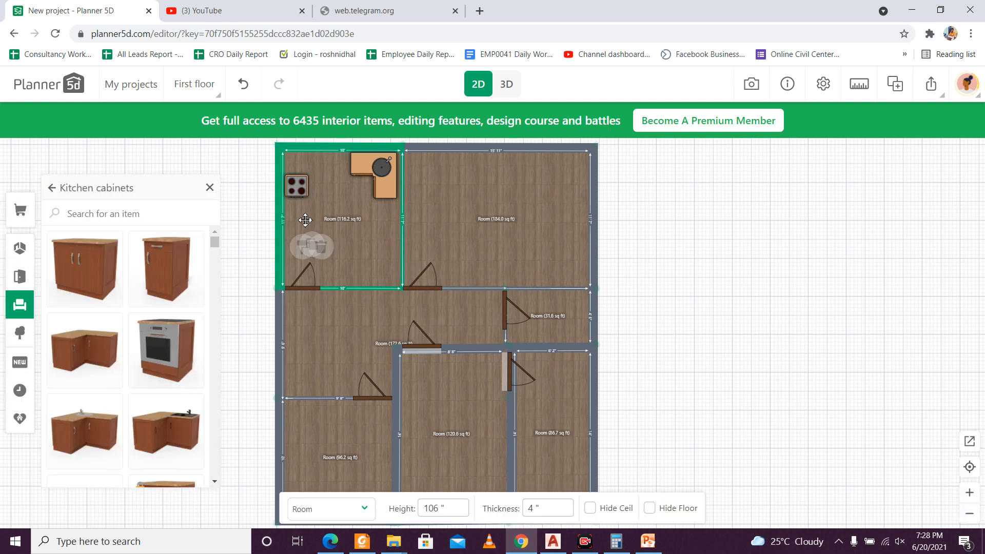
# Step: Add a narrow single-door kitchen cabinet to the plan and duplicate it into the 116.2 sq ft room
pyautogui.scroll(-3, 177, 354)
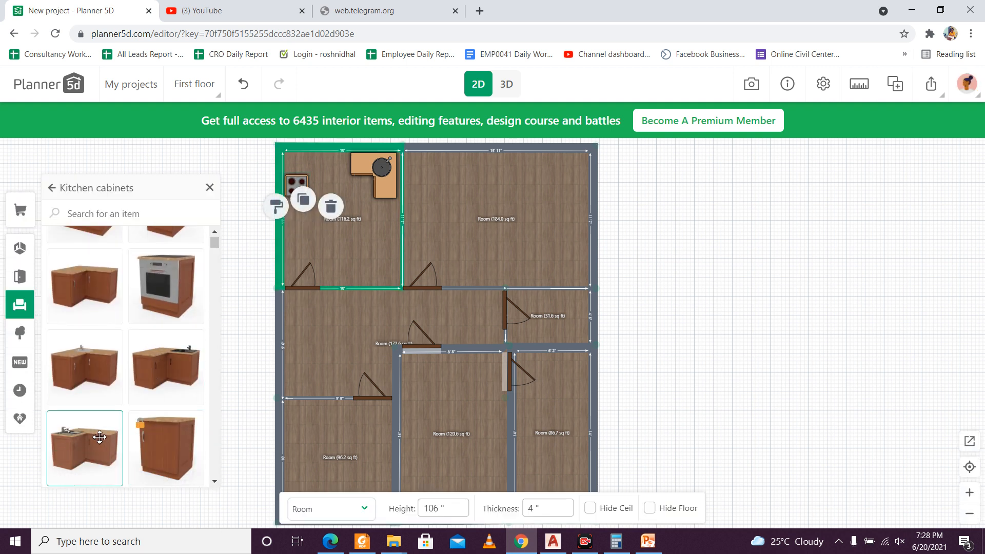
pyautogui.scroll(3, 169, 359)
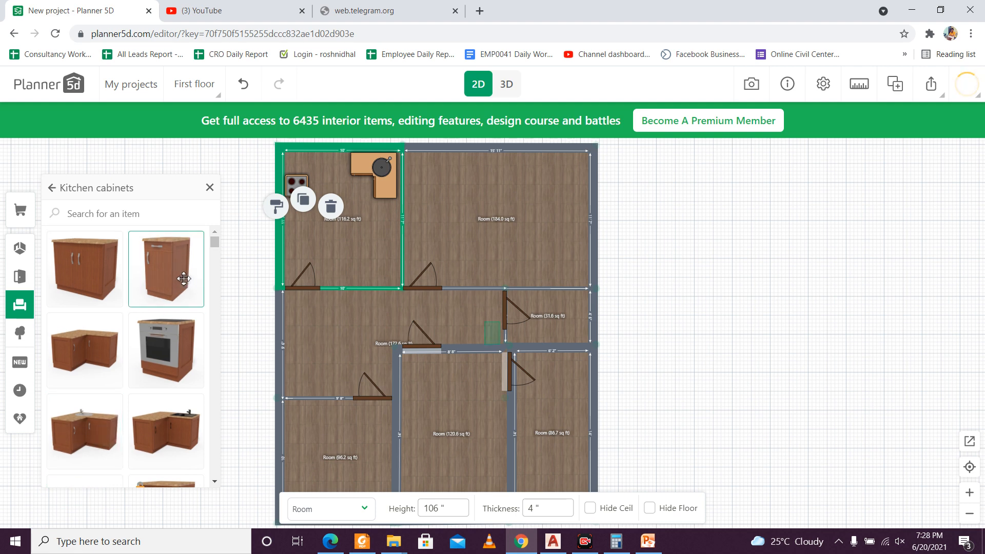
pyautogui.moveTo(179, 278); pyautogui.dragTo(491, 333)
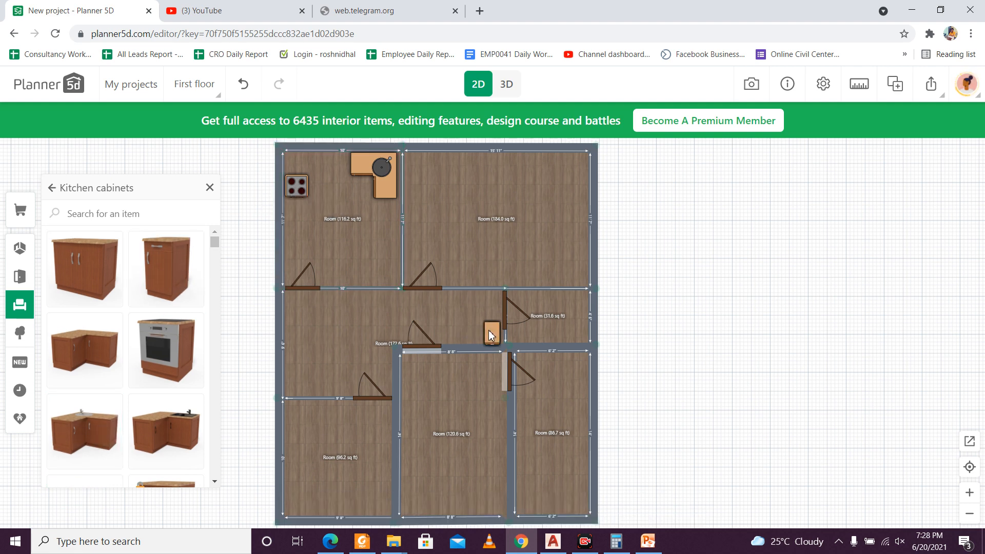
pyautogui.click(472, 322)
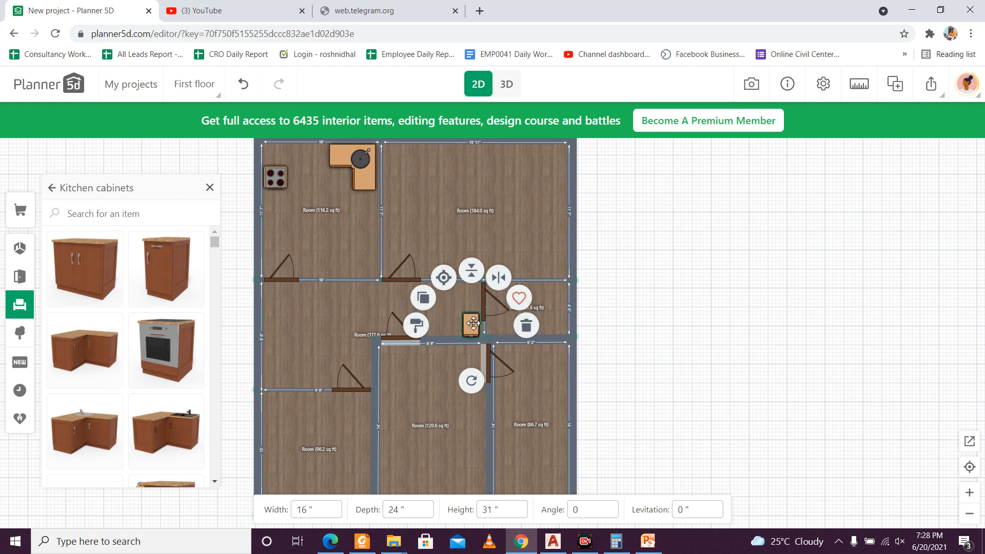
pyautogui.click(423, 297)
pyautogui.click(289, 215)
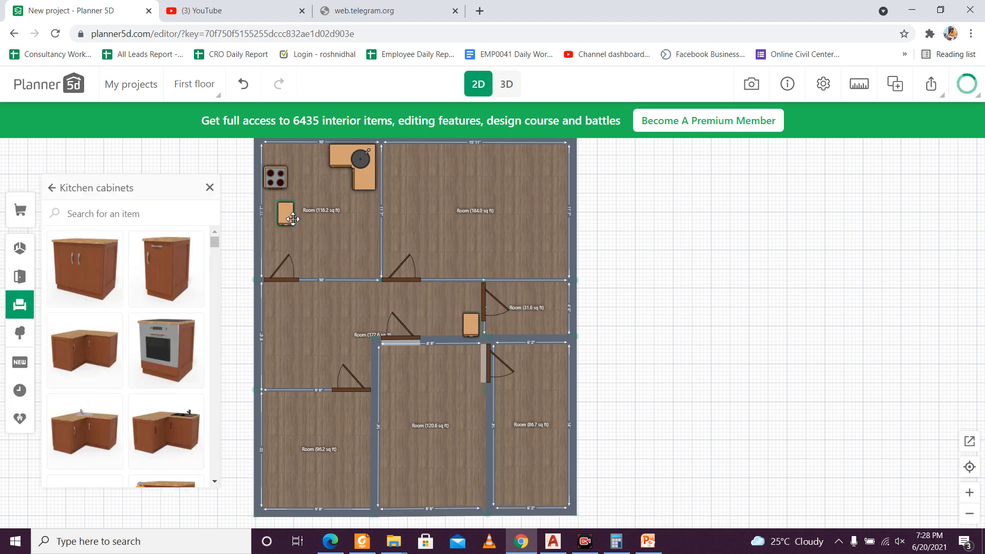
# Step: Rotate the copied narrow cabinet to about -89° and place it in the 116.2 sq ft room's upper-left corner
pyautogui.click(290, 217)
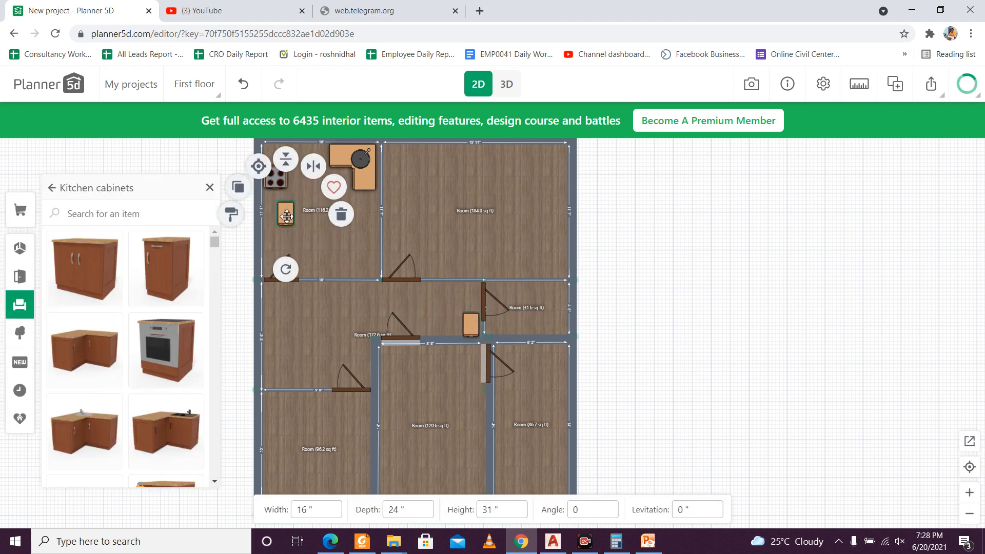
pyautogui.moveTo(285, 269); pyautogui.dragTo(284, 147)
pyautogui.click(294, 209)
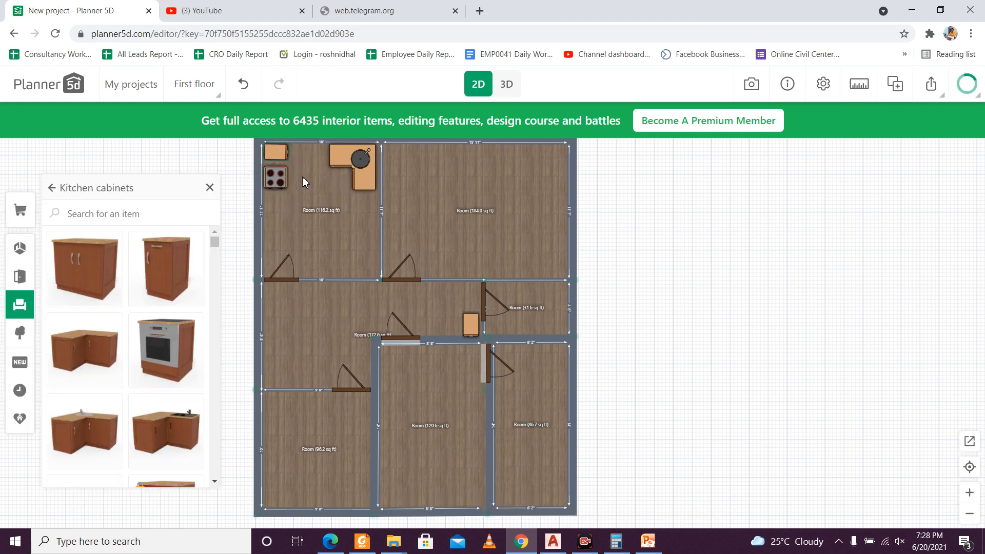
# Step: Move the stove up against the corner cabinet and delete the spare narrow cabinet in the 172.6 sq ft room
pyautogui.click(283, 185)
pyautogui.moveTo(282, 184); pyautogui.dragTo(282, 175)
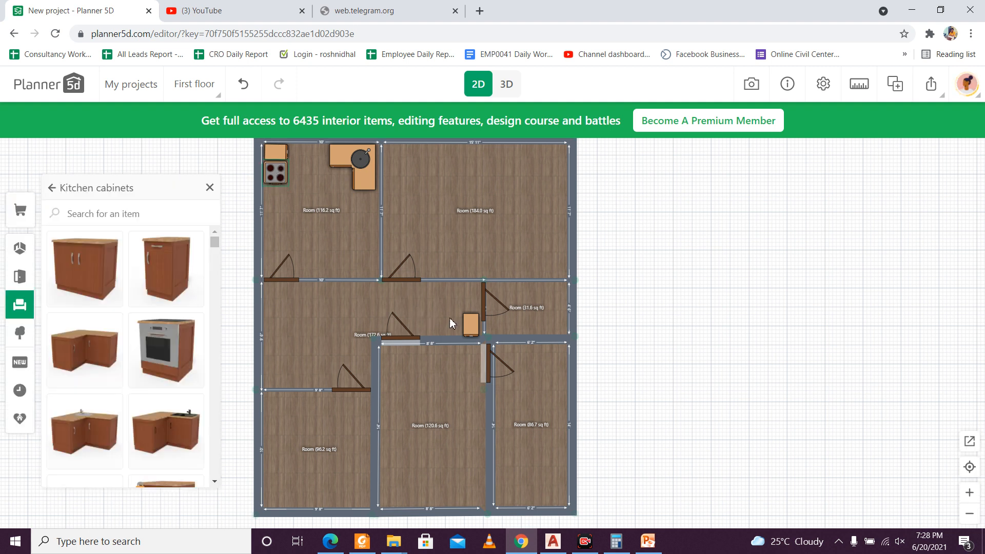
pyautogui.click(472, 326)
pyautogui.press('Delete')
# Step: Duplicate the rotated narrow cabinet twice and line up the copies along the left wall directly below the stove
pyautogui.click(280, 160)
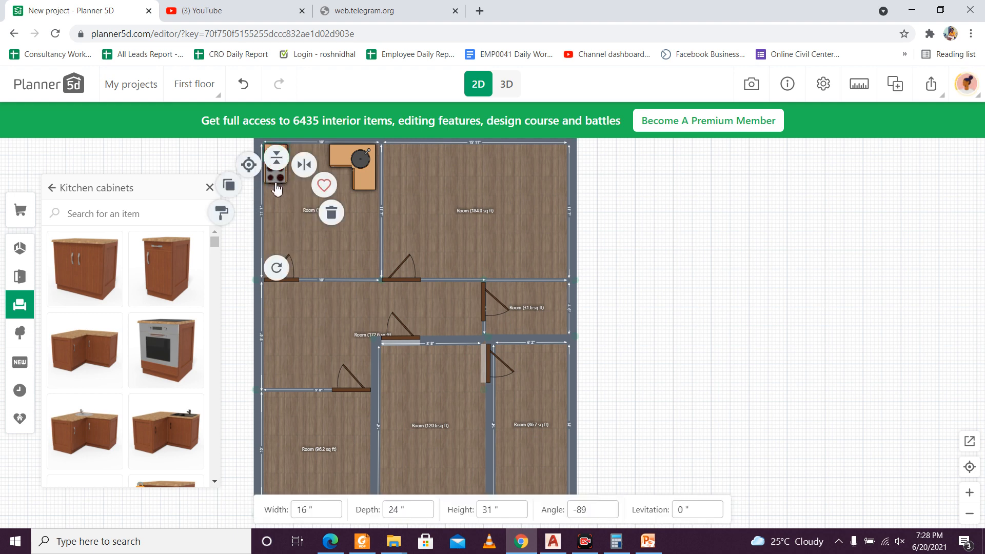
pyautogui.click(239, 188)
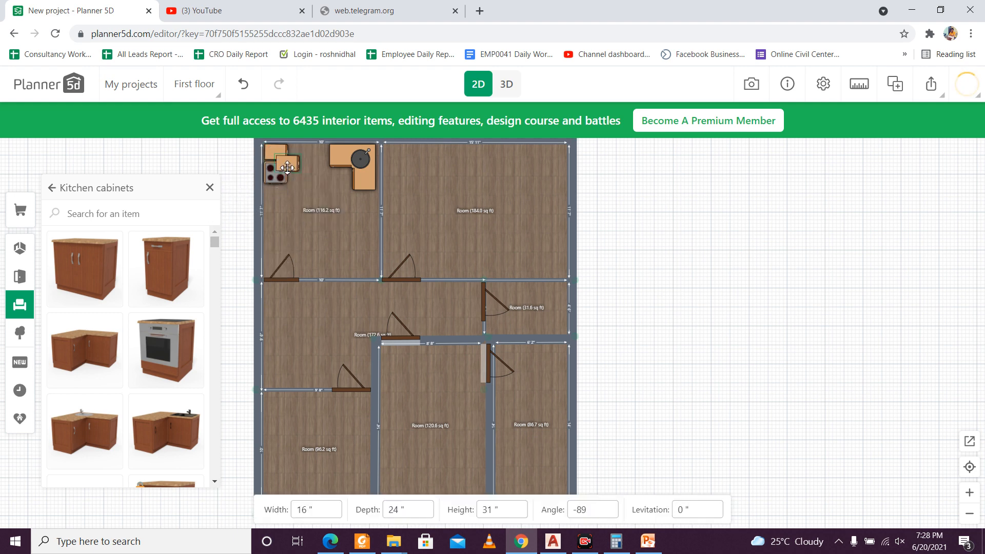
pyautogui.moveTo(287, 166); pyautogui.dragTo(275, 196)
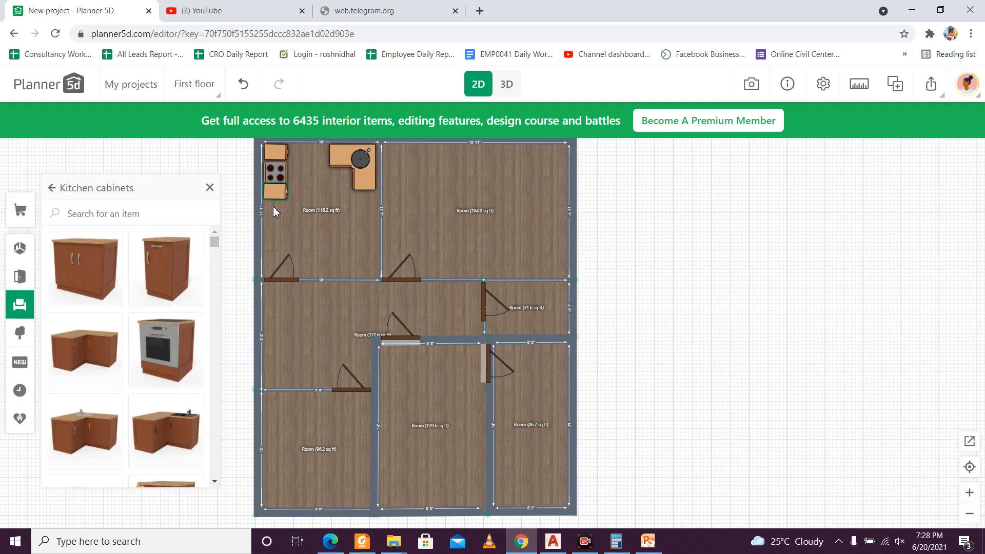
pyautogui.click(276, 193)
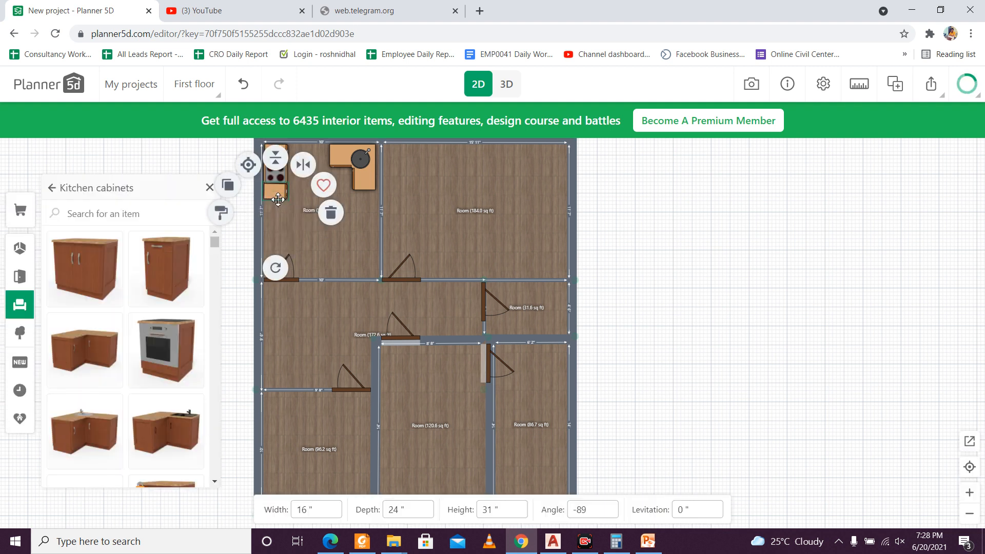
pyautogui.moveTo(237, 189); pyautogui.dragTo(274, 211)
pyautogui.click(310, 242)
# Step: Browse the further models in the Kitchen cabinets catalogue and return to the Kitchen categories
pyautogui.click(449, 241)
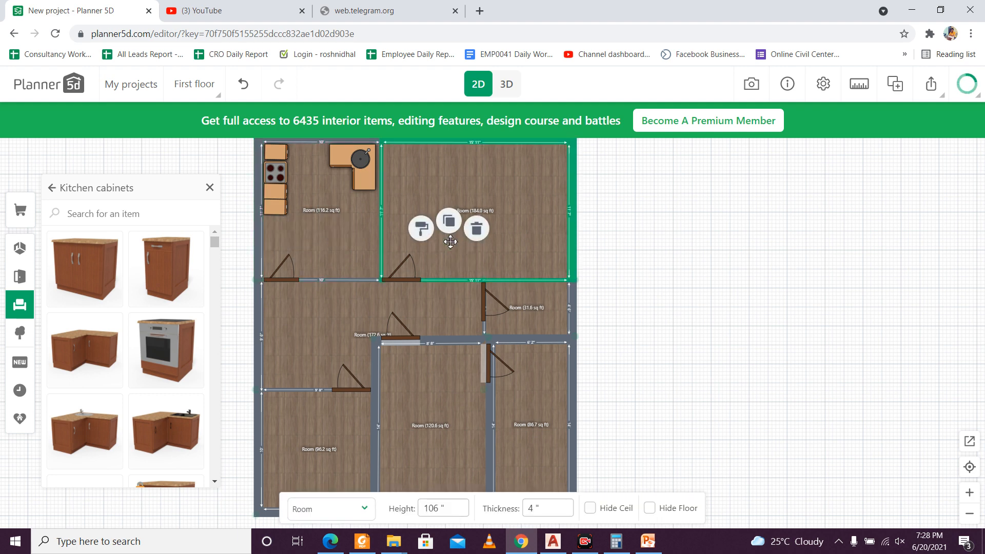
pyautogui.scroll(-5, 219, 331)
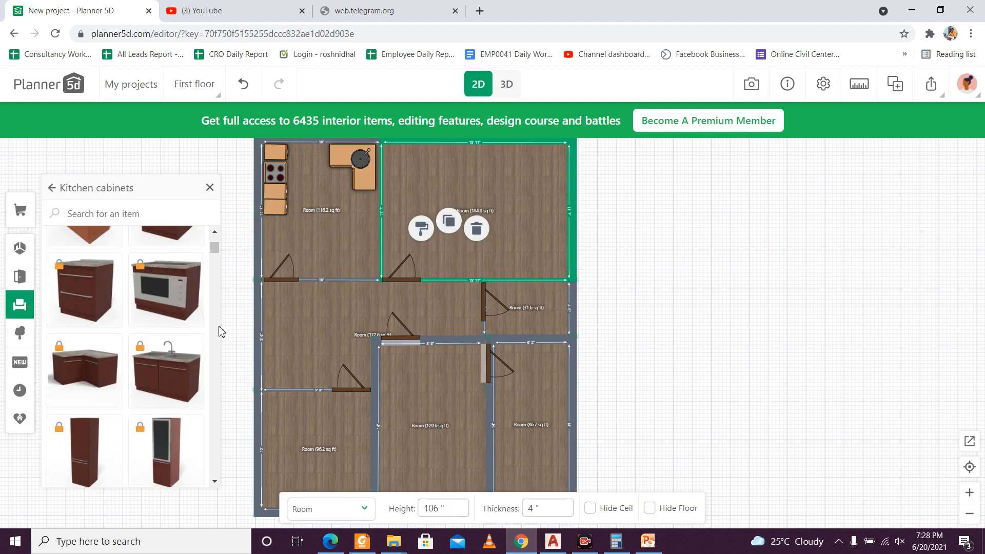
pyautogui.scroll(-5, 219, 331)
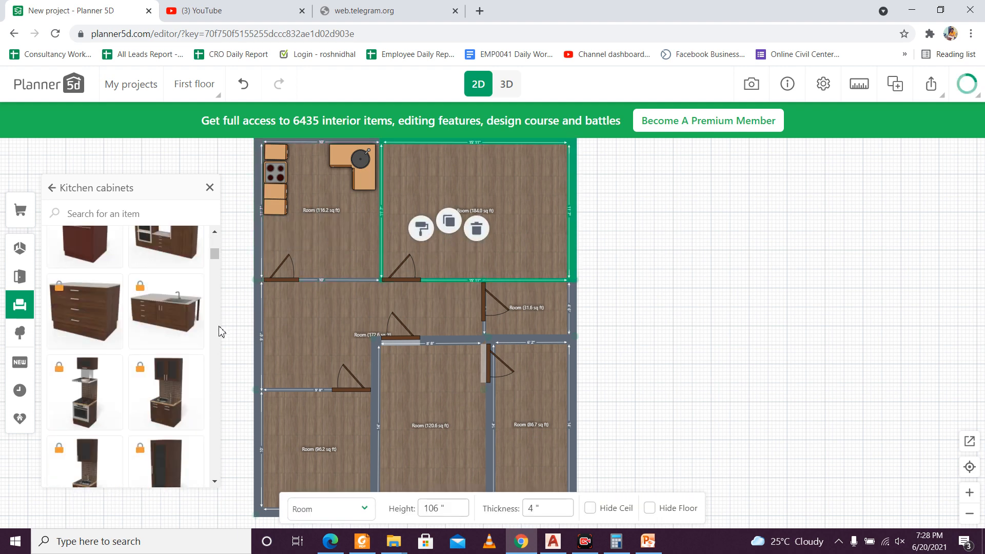
pyautogui.scroll(-5, 219, 331)
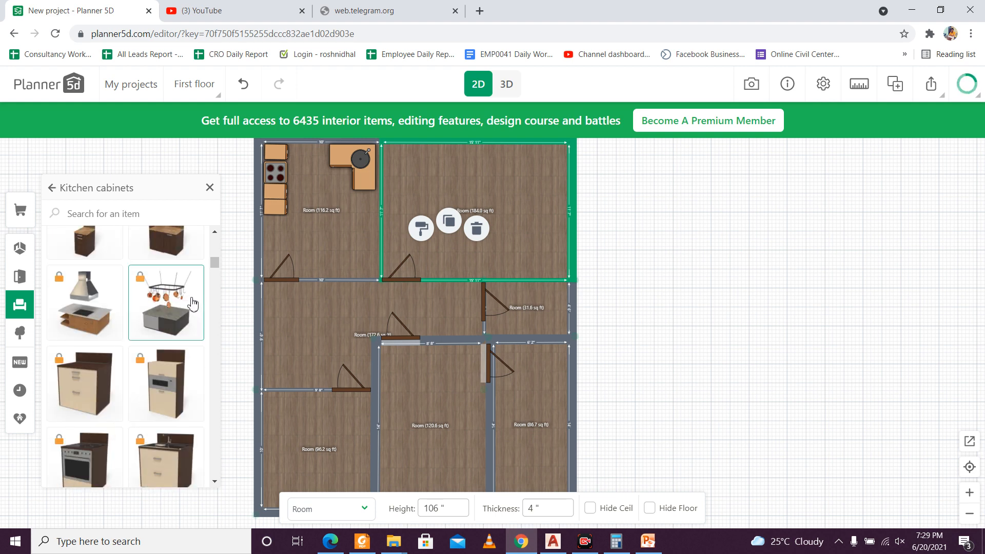
pyautogui.click(53, 189)
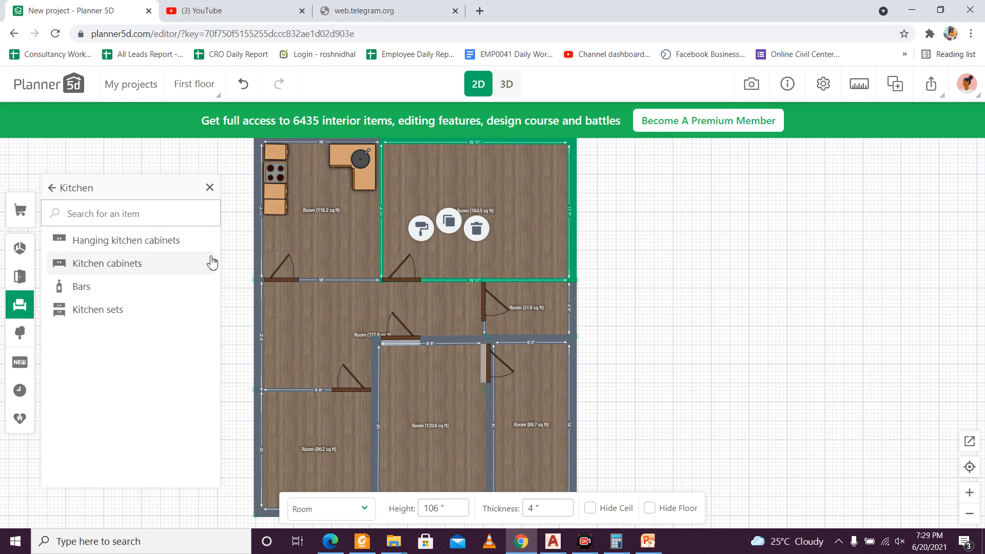
# Step: Show the plan in 3D and examine the placed stove, sink and cabinets in the kitchen up close
pyautogui.click(715, 268)
pyautogui.moveTo(694, 282); pyautogui.dragTo(733, 283)
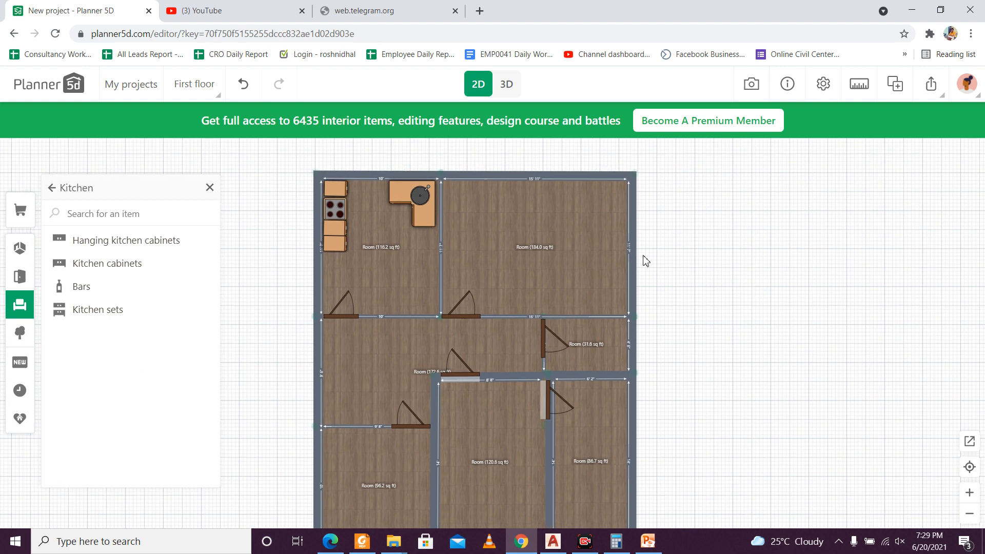
pyautogui.click(522, 84)
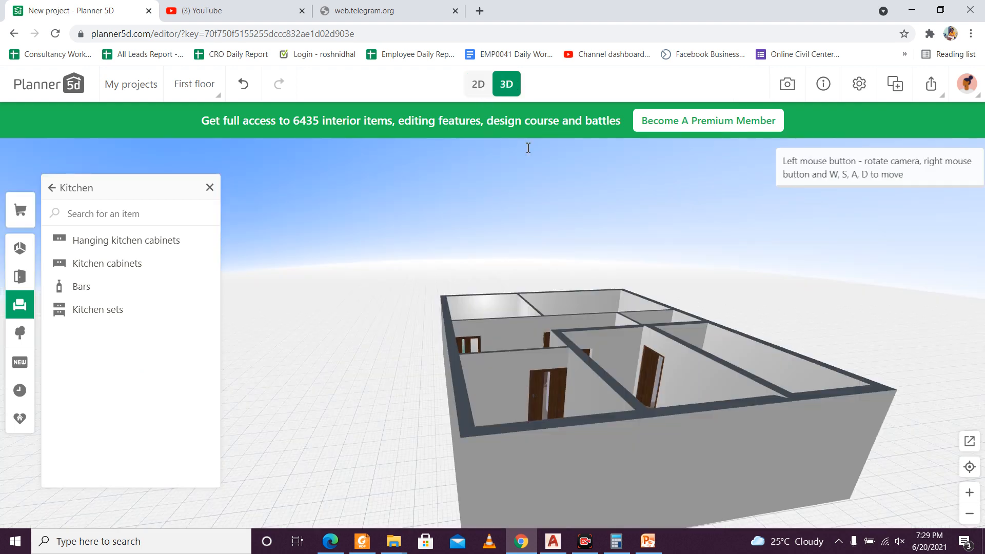
pyautogui.moveTo(553, 357); pyautogui.dragTo(519, 409)
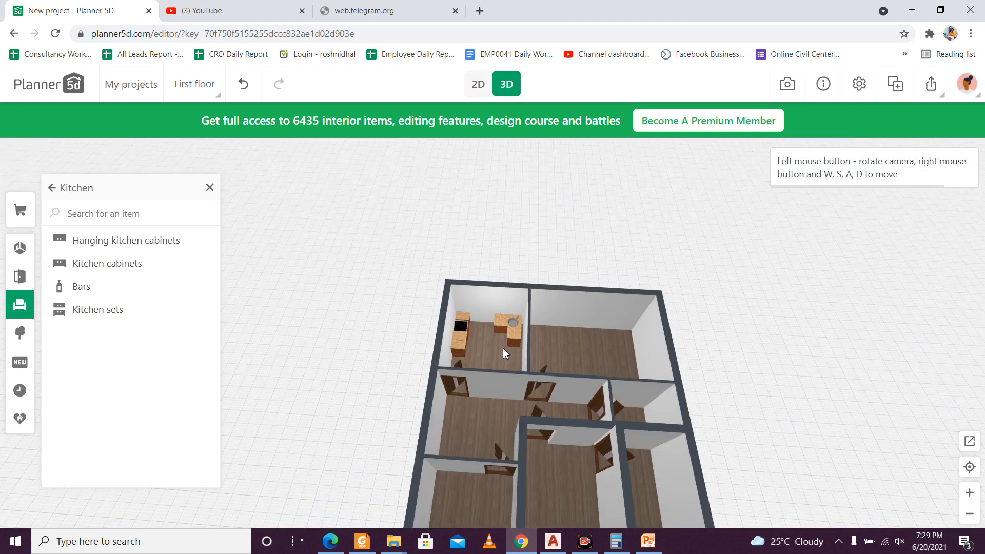
pyautogui.scroll(5, 503, 348)
pyautogui.moveTo(503, 348); pyautogui.dragTo(370, 312)
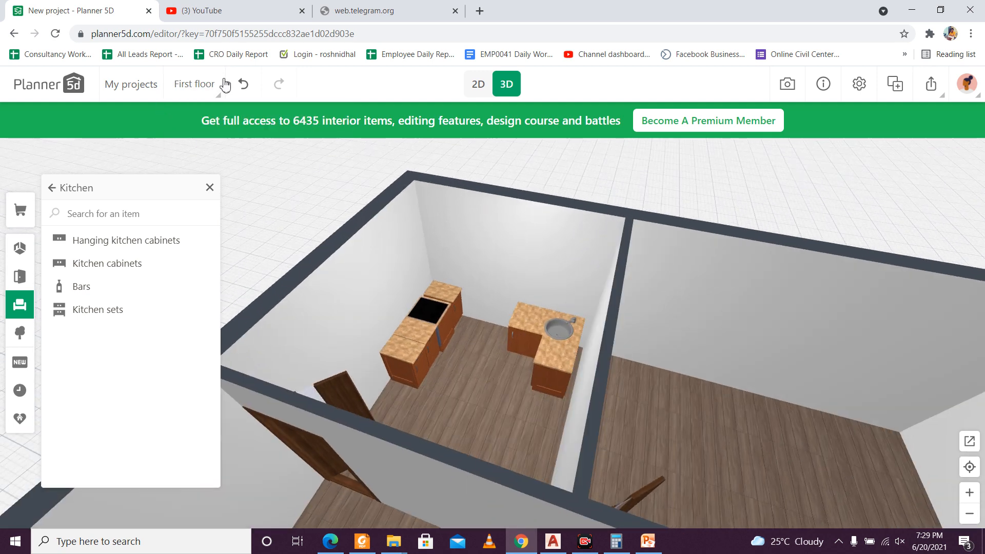
# Step: Add the L-shaped hanging corner cabinet to the plan and place it below the sink in the 116.2 sq ft room
pyautogui.click(477, 86)
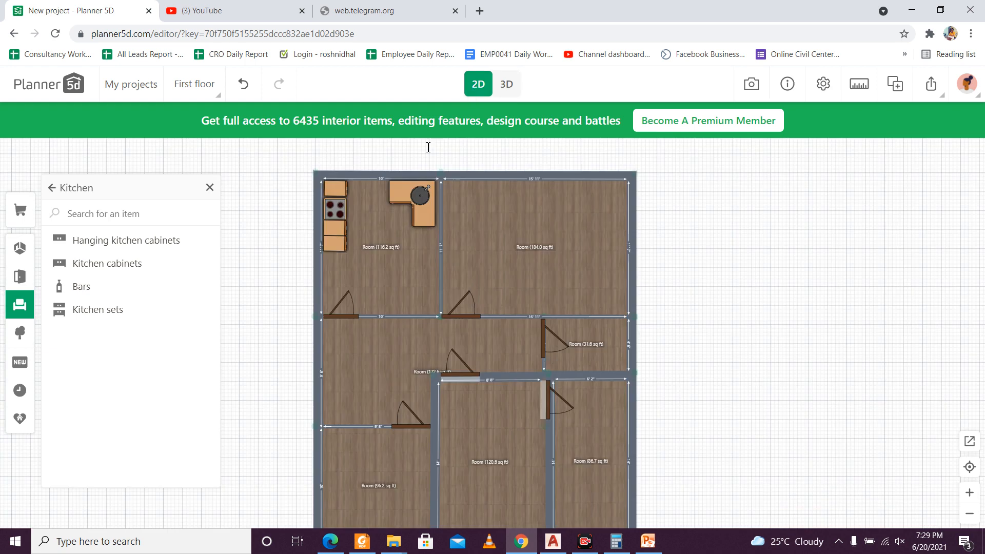
pyautogui.click(142, 241)
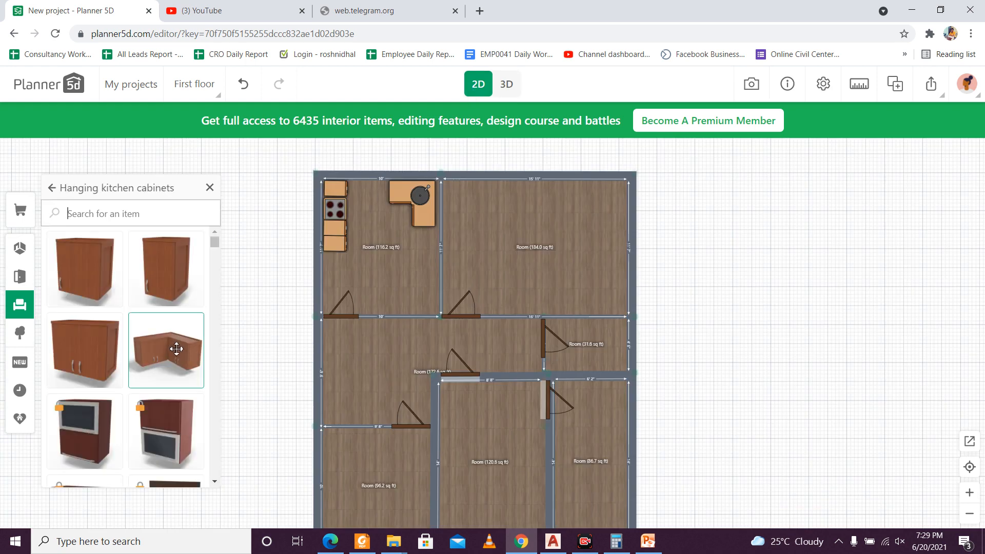
pyautogui.moveTo(176, 348); pyautogui.dragTo(477, 348)
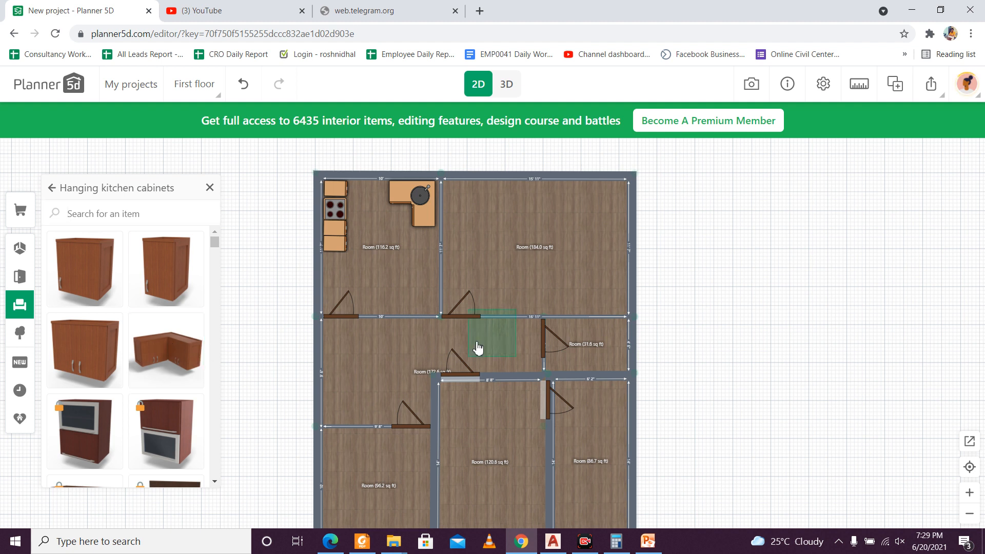
pyautogui.click(485, 334)
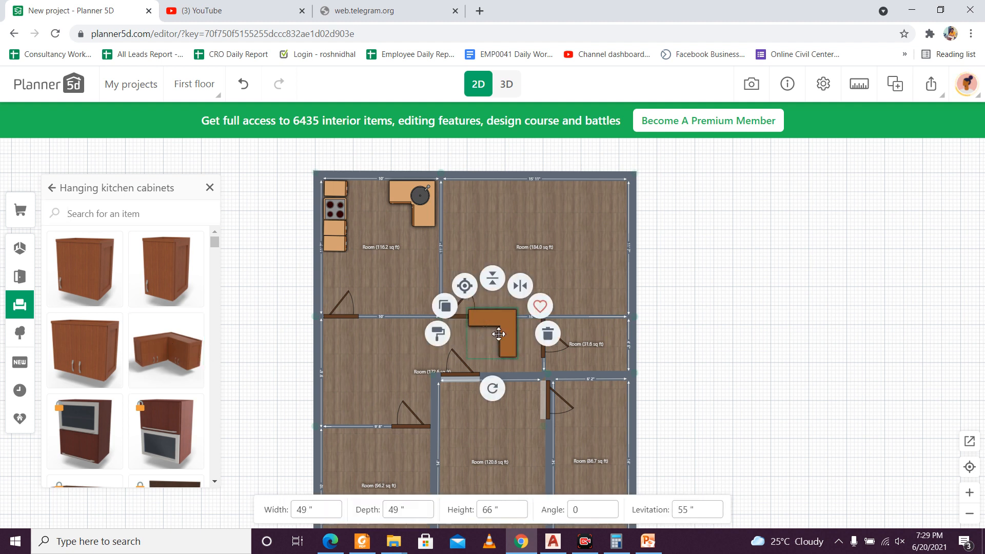
pyautogui.moveTo(501, 329); pyautogui.dragTo(420, 268)
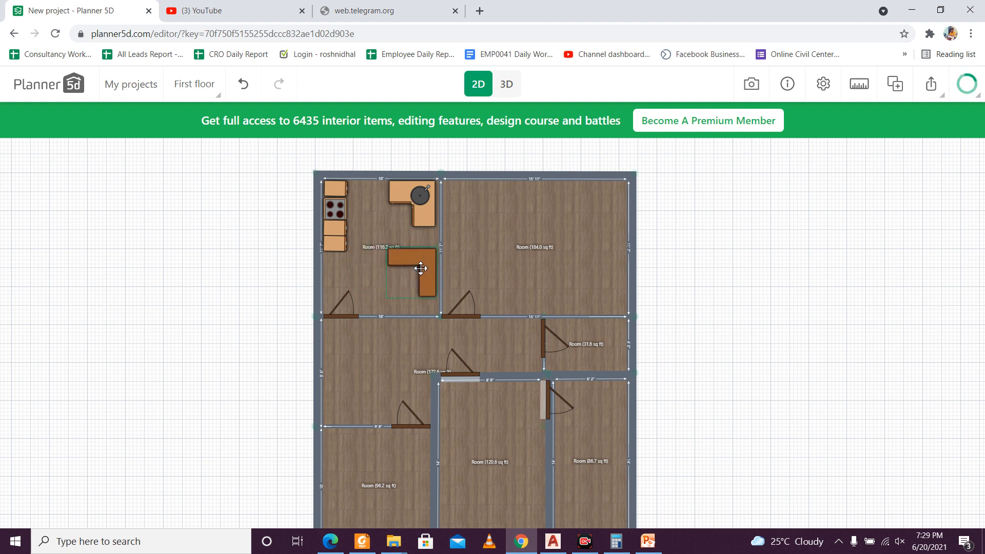
# Step: Turn the hanging corner cabinet to fit the kitchen's upper-left corner, move it there above the stove and check it in 3D
pyautogui.click(506, 83)
pyautogui.moveTo(504, 358); pyautogui.dragTo(524, 364)
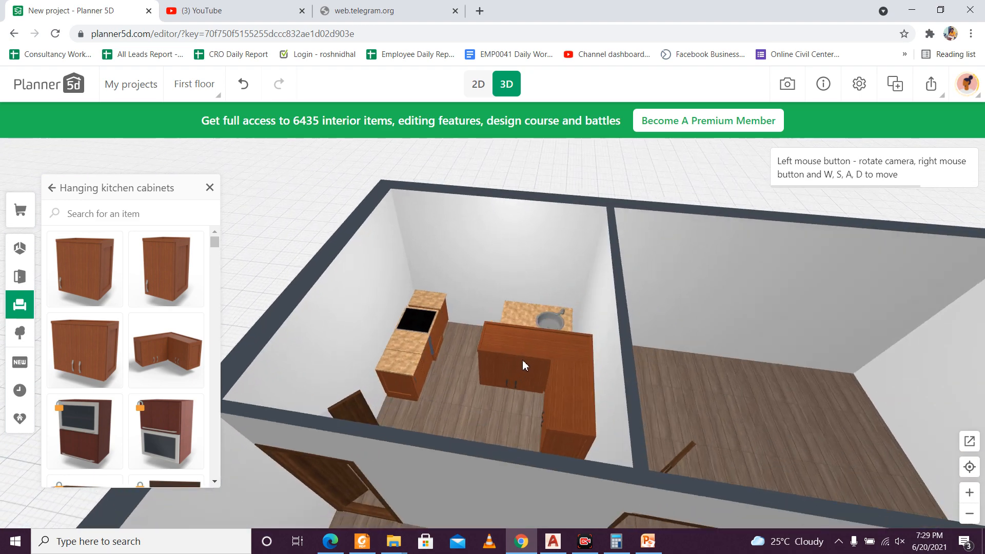
pyautogui.click(478, 85)
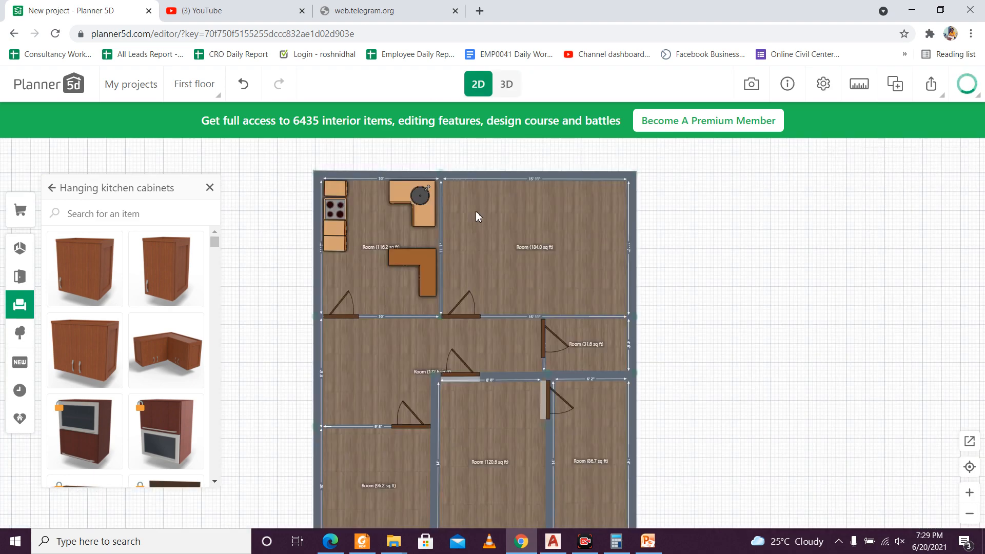
pyautogui.click(429, 261)
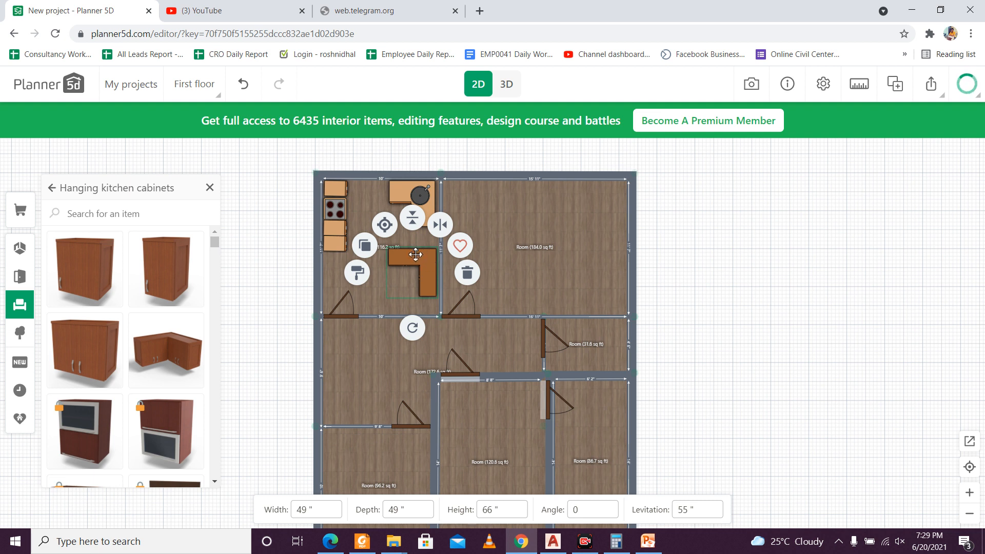
pyautogui.moveTo(411, 328); pyautogui.dragTo(415, 201)
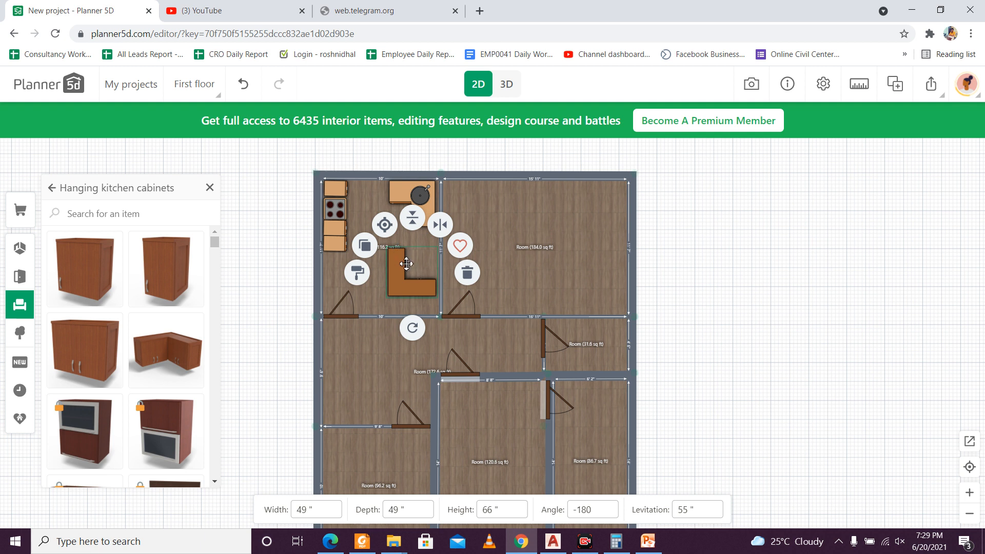
pyautogui.moveTo(412, 327); pyautogui.dragTo(345, 200)
pyautogui.click(506, 85)
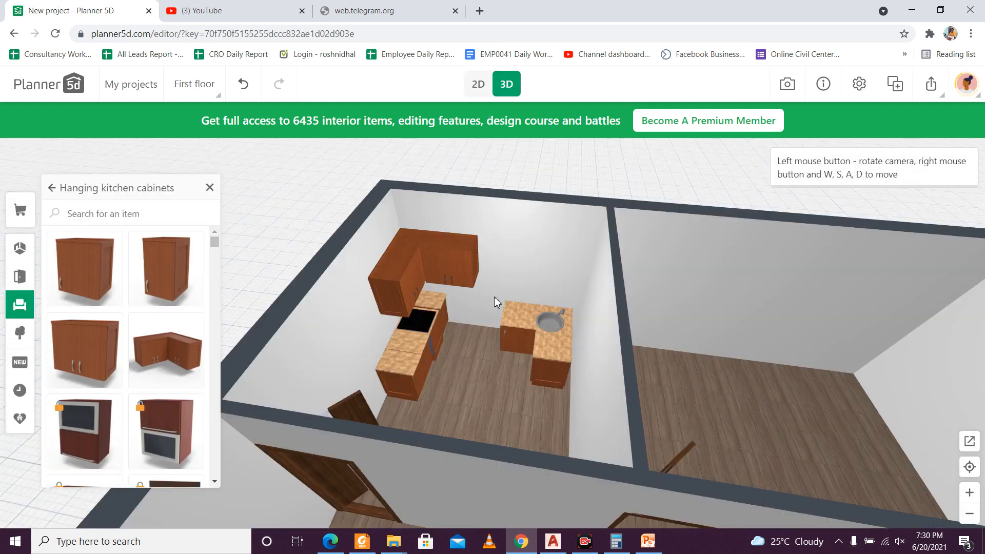
pyautogui.moveTo(430, 286); pyautogui.dragTo(450, 296)
# Step: Add a double-door hanging cabinet, rotate it to -90° and set it against the kitchen's left wall directly below the hanging corner cabinet
pyautogui.scroll(-2, 145, 293)
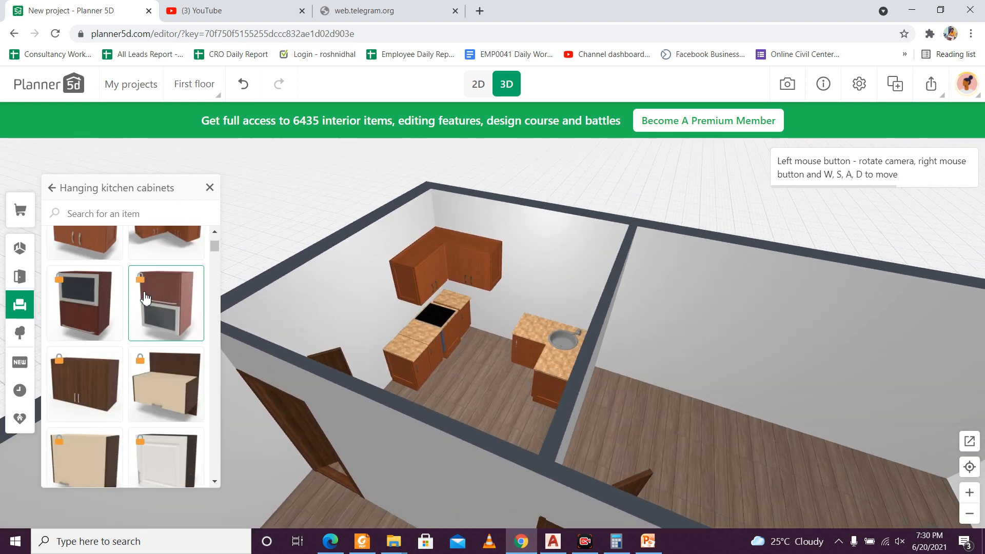
pyautogui.scroll(2, 144, 293)
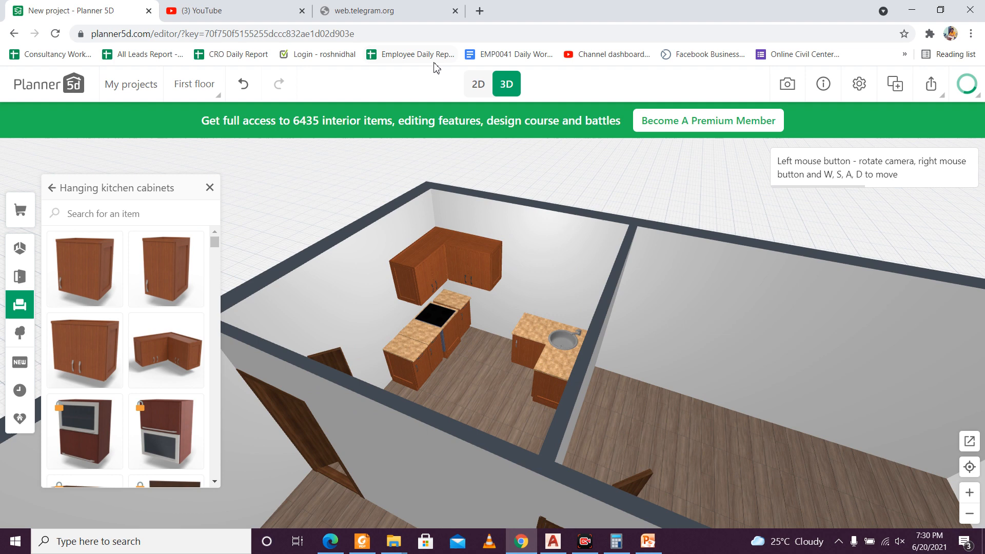
pyautogui.click(476, 84)
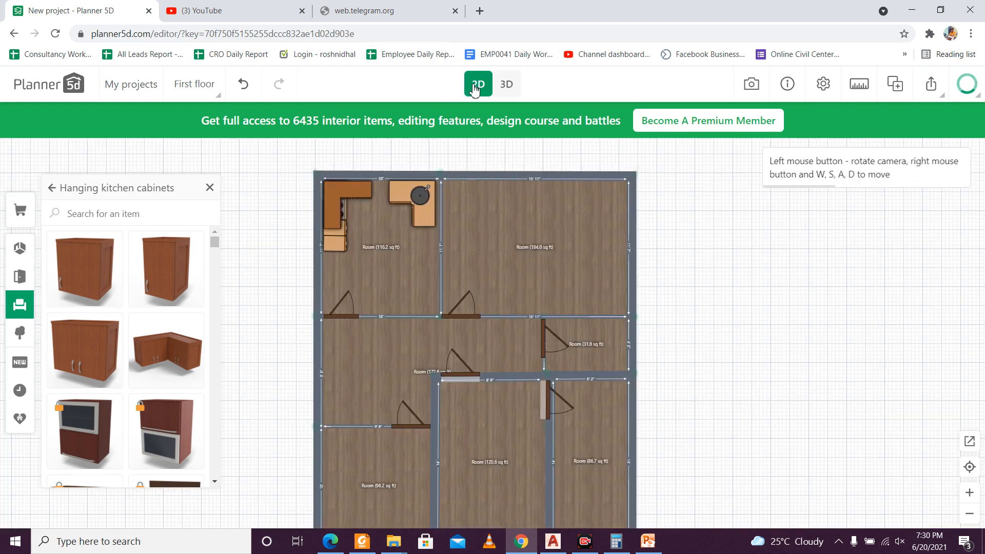
pyautogui.click(98, 351)
pyautogui.moveTo(497, 334); pyautogui.dragTo(459, 310)
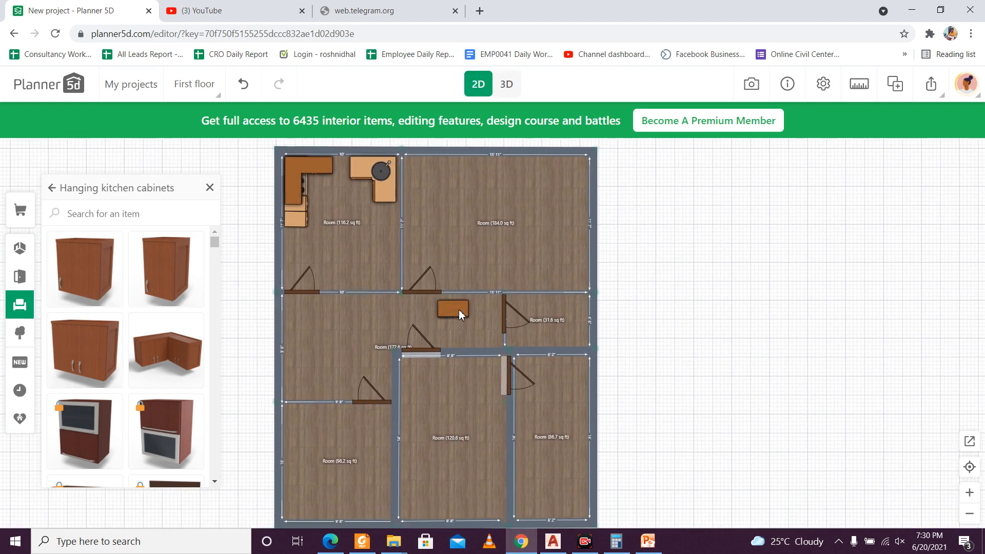
pyautogui.click(459, 316)
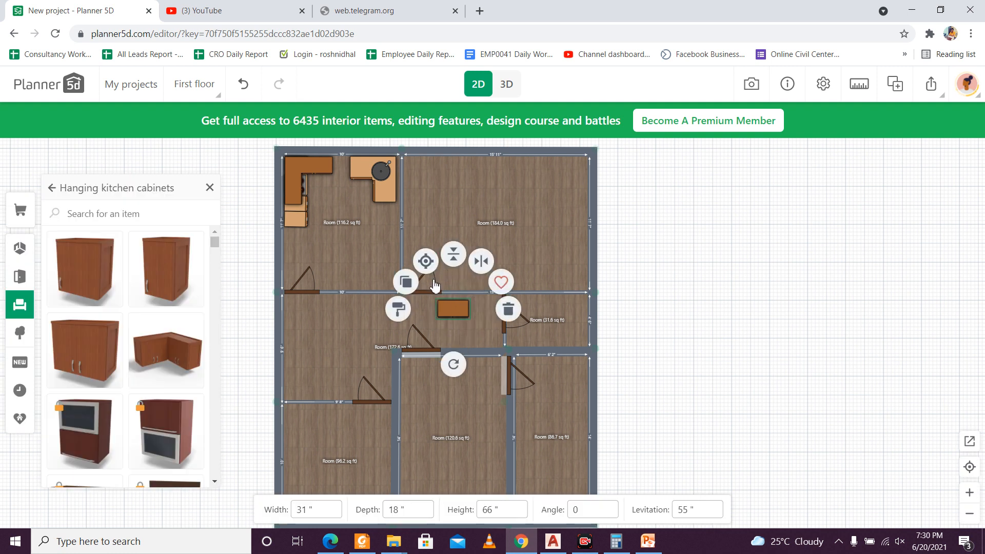
pyautogui.moveTo(445, 364); pyautogui.dragTo(516, 274)
pyautogui.moveTo(452, 306); pyautogui.dragTo(291, 218)
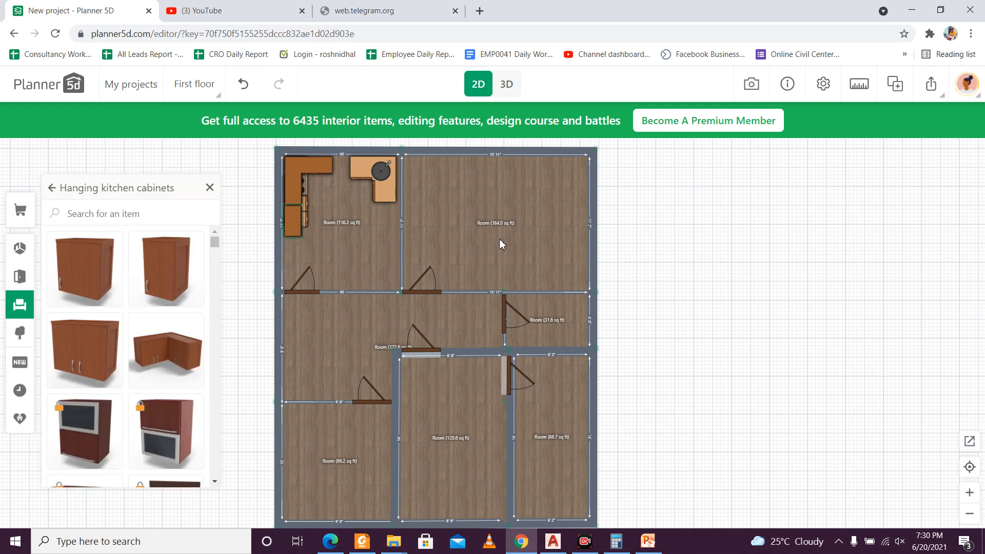
# Step: Examine the placement of the kitchen's hanging cabinets in 3D and up close in the 2D plan
pyautogui.click(514, 95)
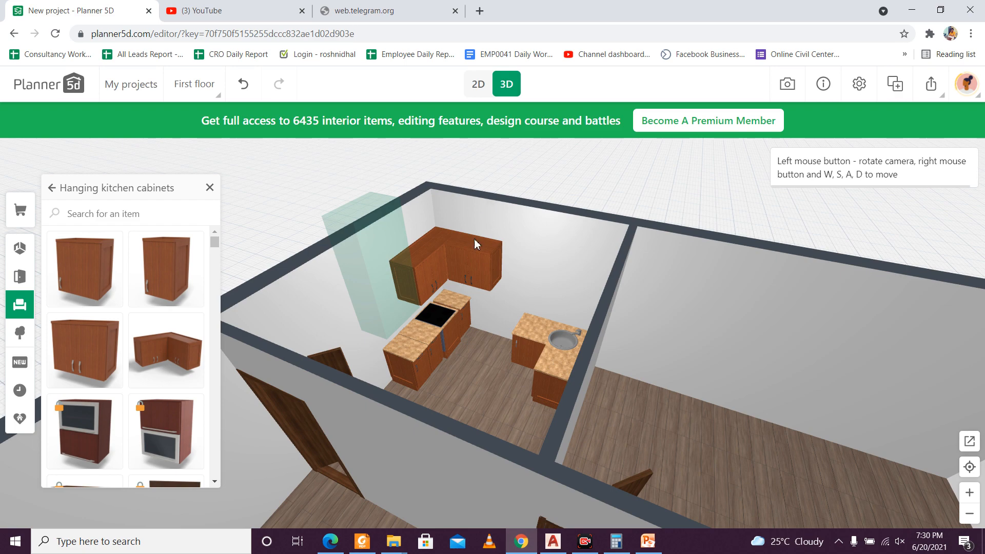
pyautogui.moveTo(433, 233); pyautogui.dragTo(511, 150)
pyautogui.click(487, 91)
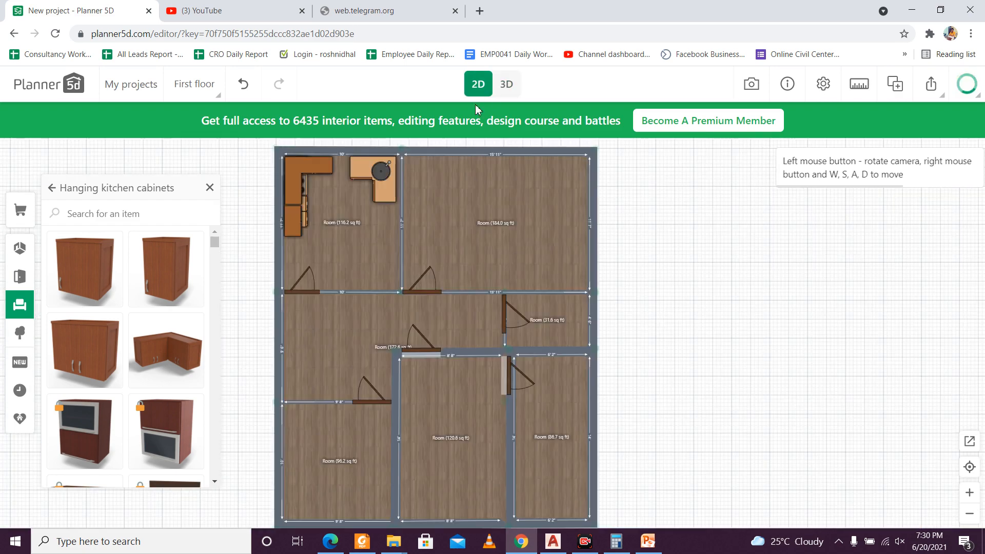
pyautogui.scroll(5, 290, 189)
pyautogui.click(301, 205)
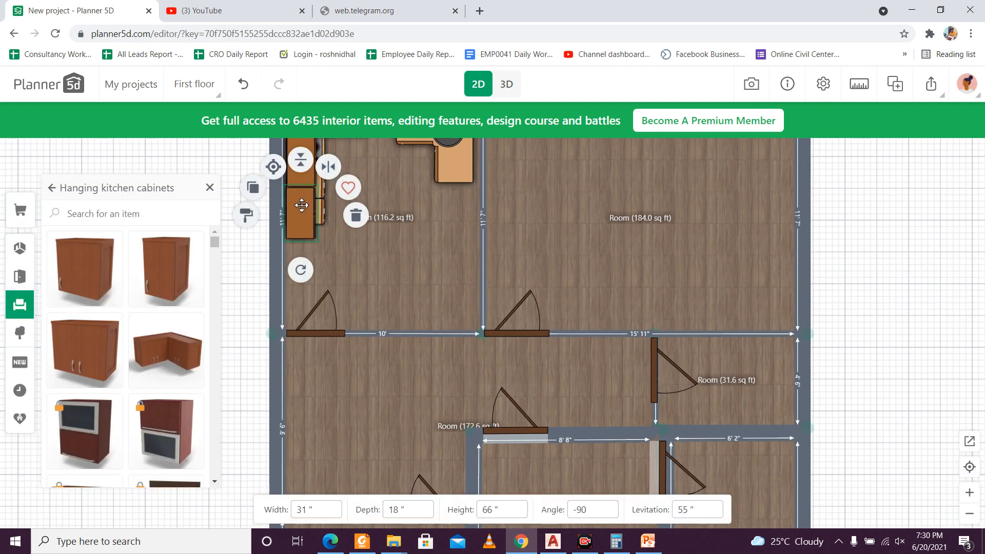
pyautogui.click(264, 259)
pyautogui.scroll(-3, 322, 241)
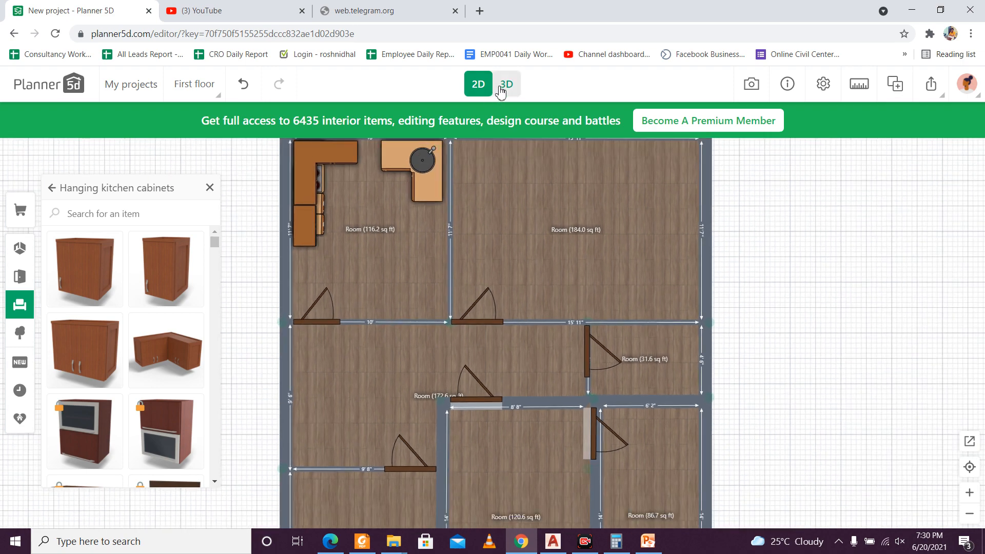
pyautogui.click(501, 90)
pyautogui.moveTo(509, 257); pyautogui.dragTo(533, 255)
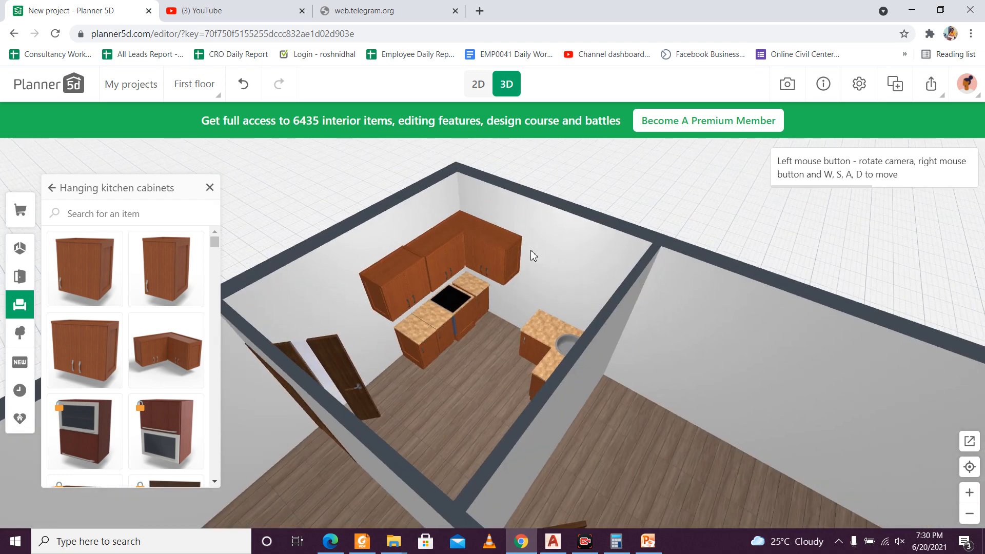
# Step: Search the catalogue for "bed" and place the white metal-frame bed from Full, queen and king beds in the 184.0 sq ft room's upper-right corner
pyautogui.click(478, 83)
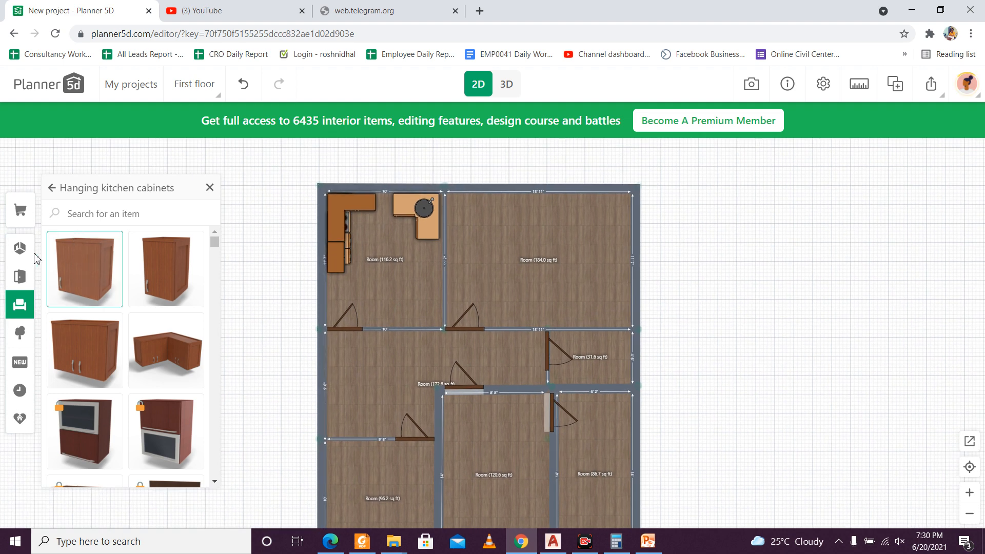
pyautogui.click(20, 277)
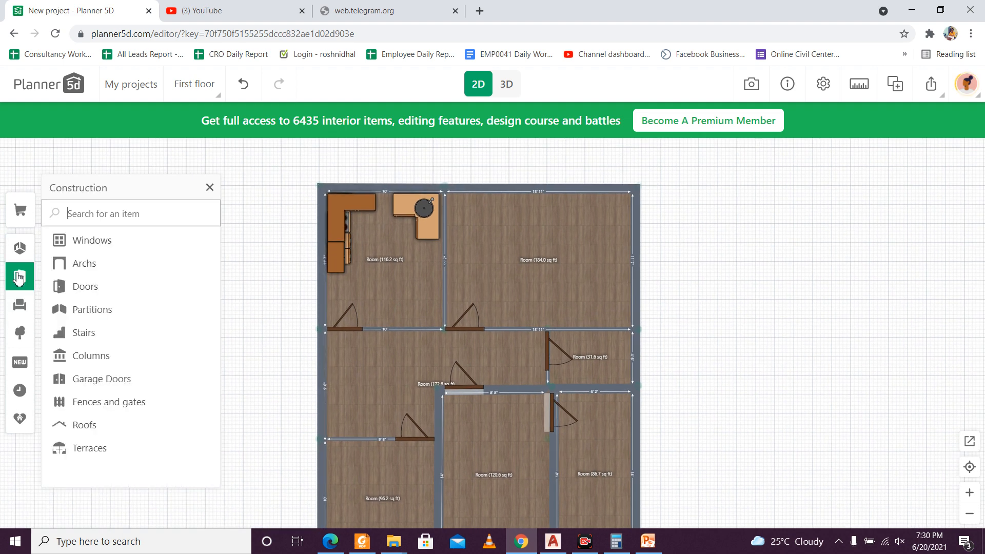
pyautogui.click(106, 220)
pyautogui.write('bed')
pyautogui.click(98, 241)
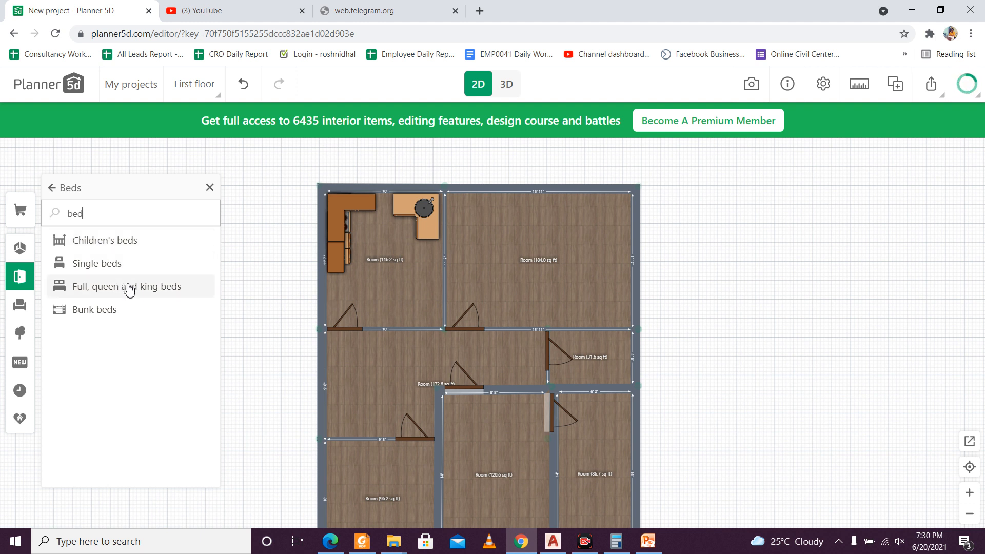
pyautogui.click(129, 286)
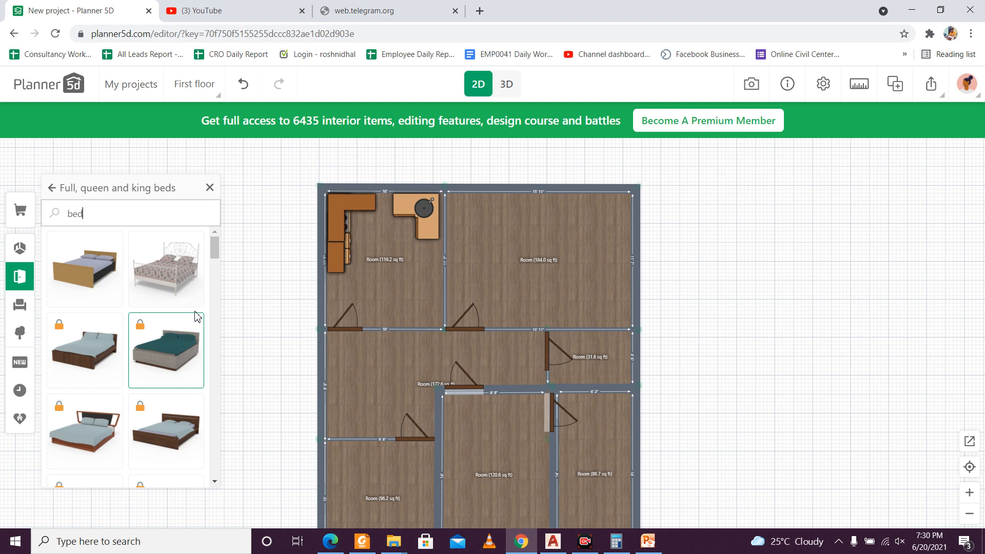
pyautogui.click(166, 268)
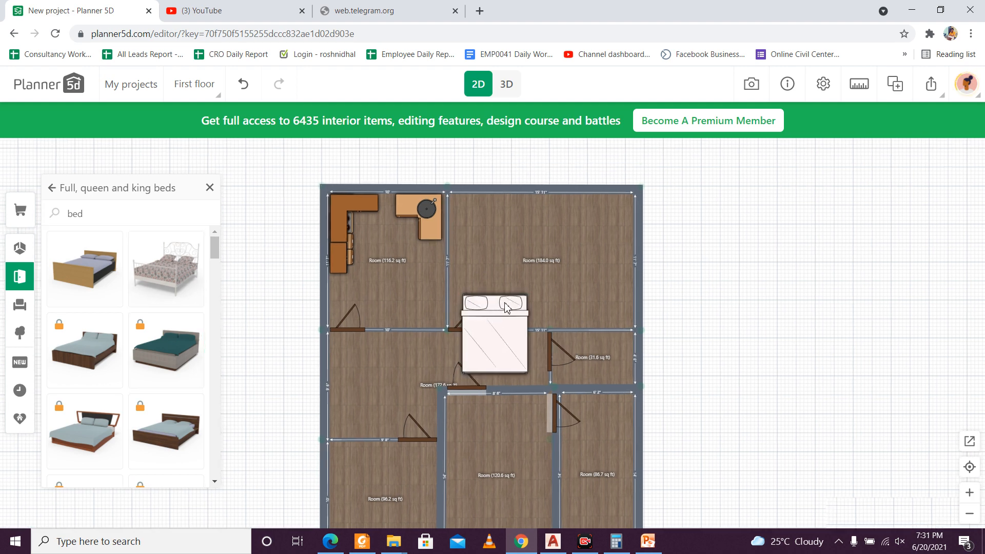
pyautogui.moveTo(526, 296); pyautogui.dragTo(615, 200)
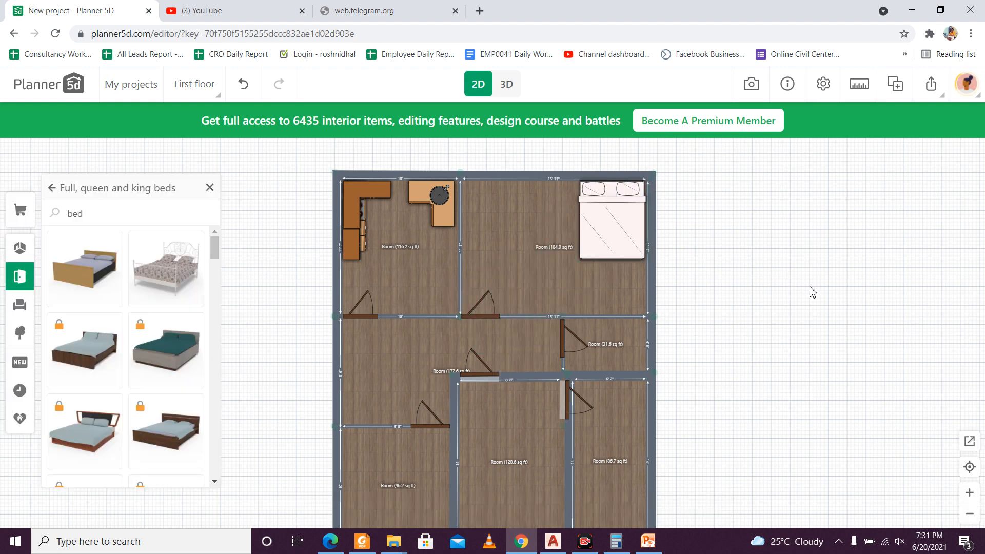
pyautogui.click(137, 224)
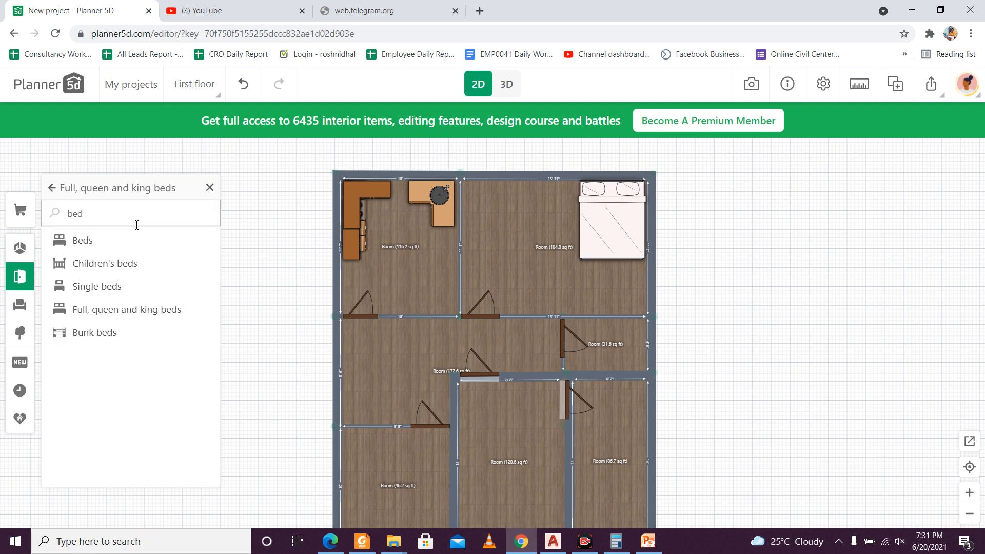
pyautogui.press('BackSpace')
pyautogui.press('BackSpace')
pyautogui.press('BackSpace')
pyautogui.write('cu')
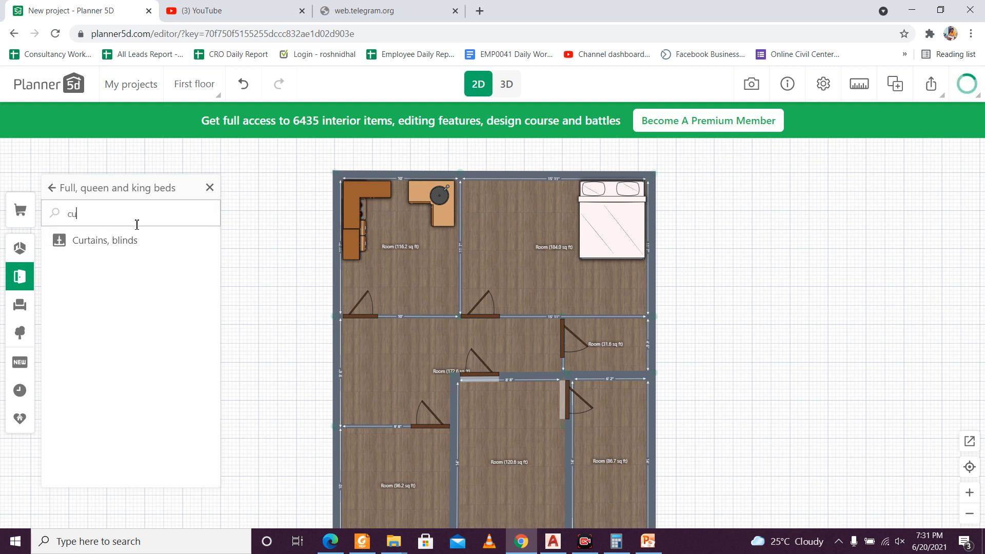
pyautogui.press('BackSpace')
pyautogui.press('BackSpace')
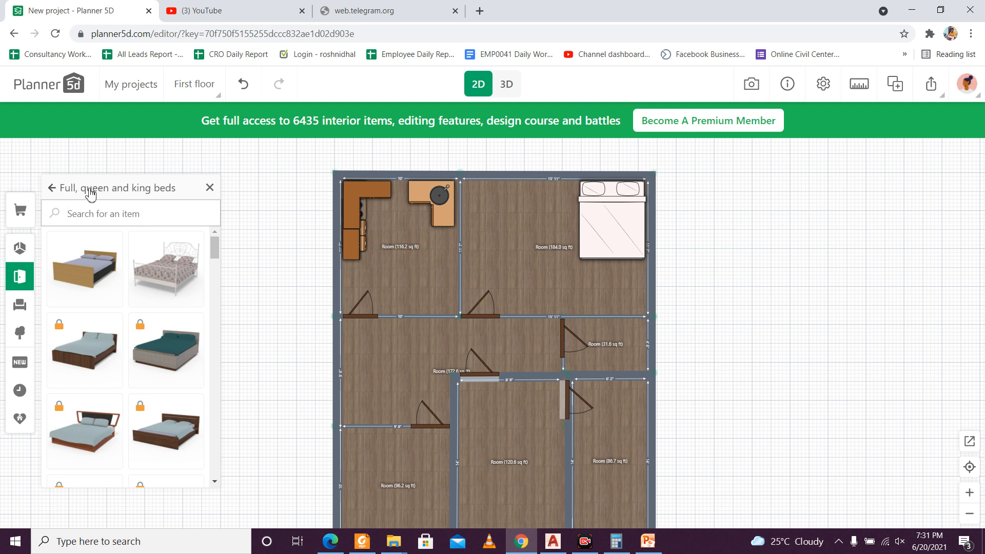
# Step: Add a 71-inch-wide TV stand from the Storage category to the 184.0 sq ft room and rotate it to -90°
pyautogui.click(52, 190)
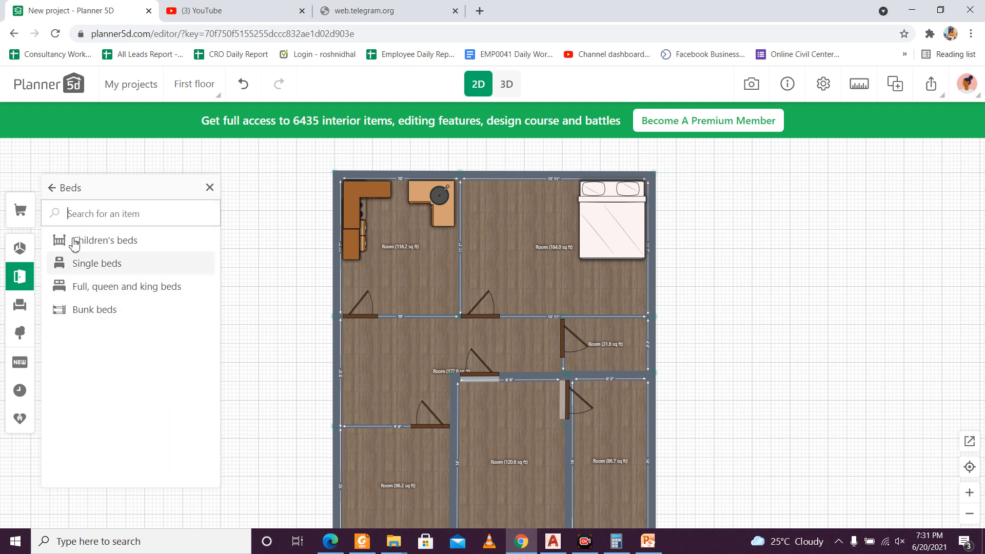
pyautogui.click(49, 189)
pyautogui.click(94, 288)
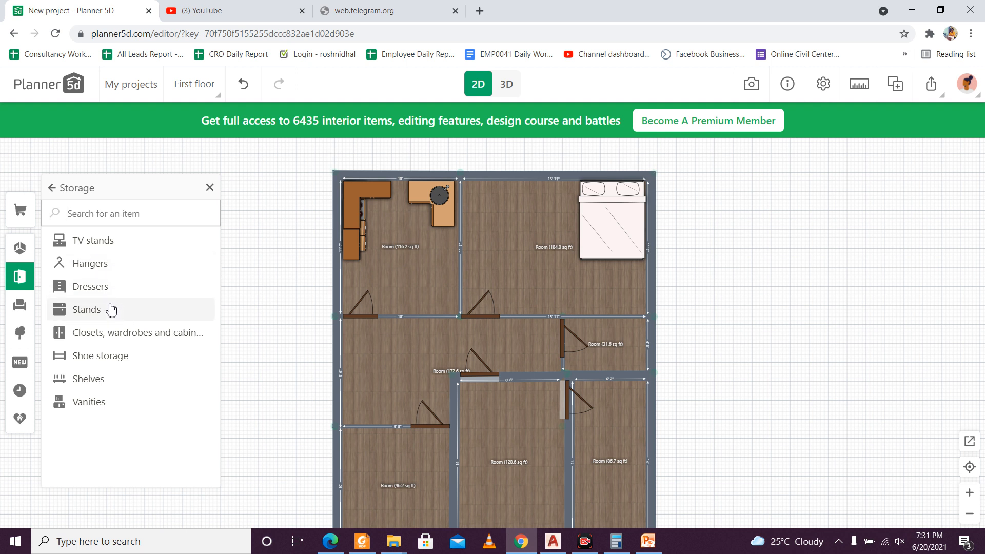
pyautogui.click(126, 245)
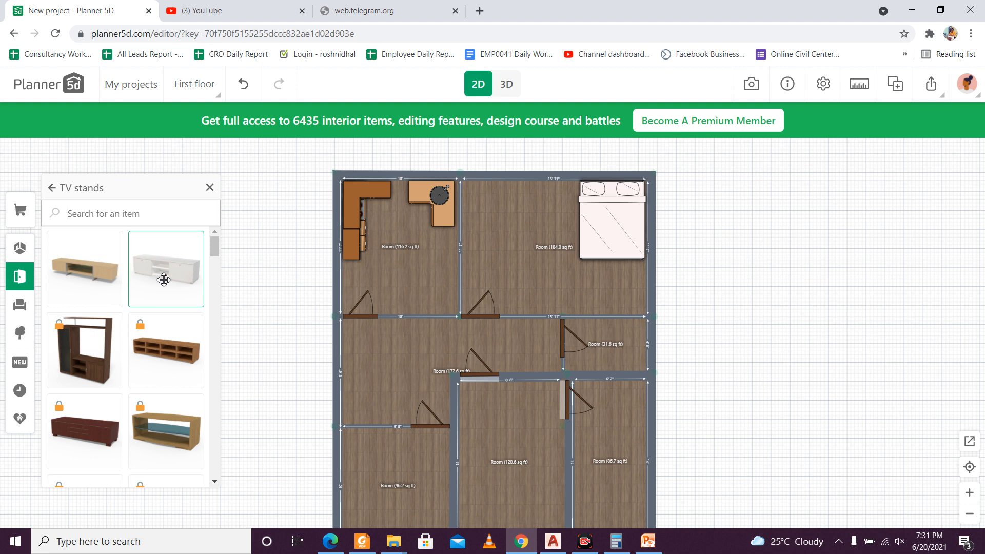
pyautogui.moveTo(164, 279); pyautogui.dragTo(507, 221)
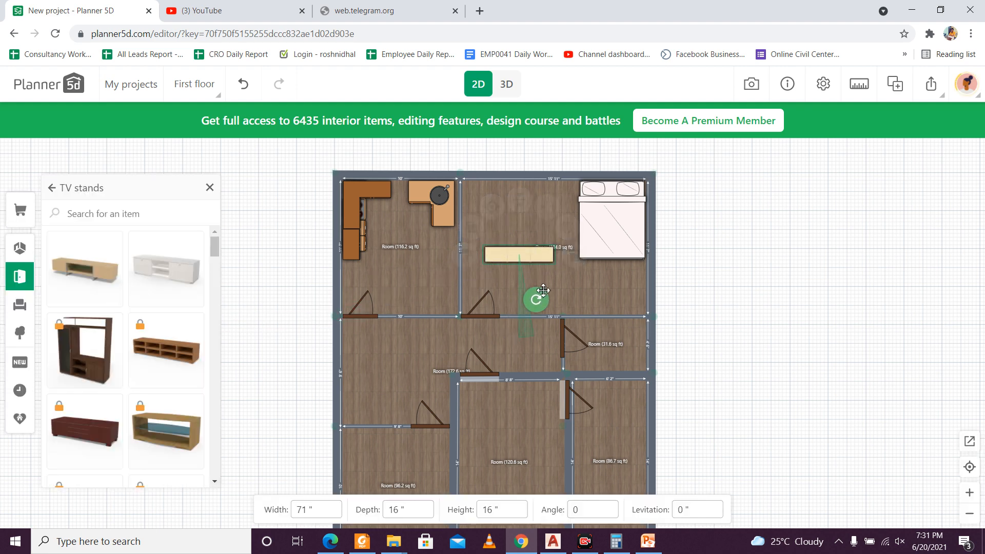
pyautogui.moveTo(543, 291); pyautogui.dragTo(543, 216)
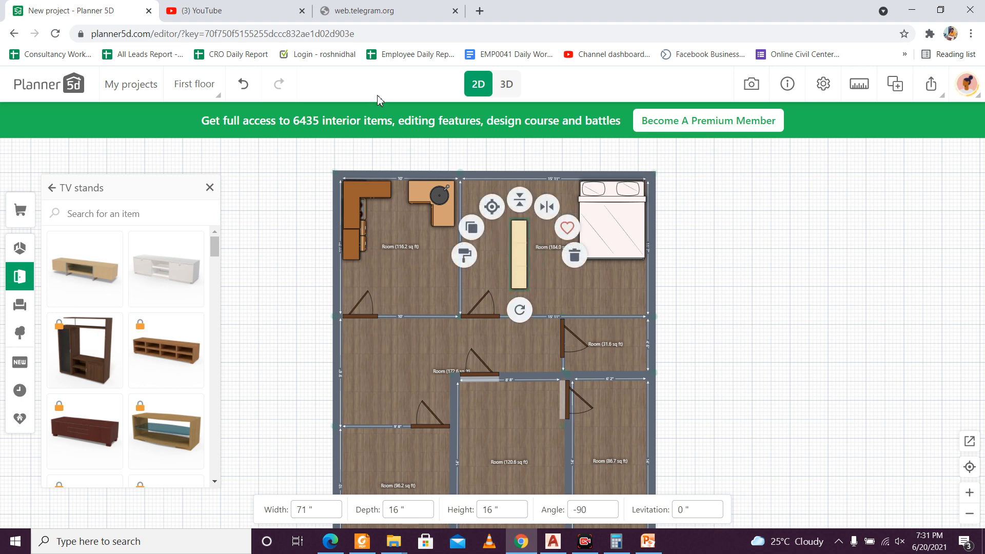
# Step: Check the TV stand in 3D and, in the 2D plan, move it against the upper part of the 184.0 sq ft room's left wall
pyautogui.click(520, 92)
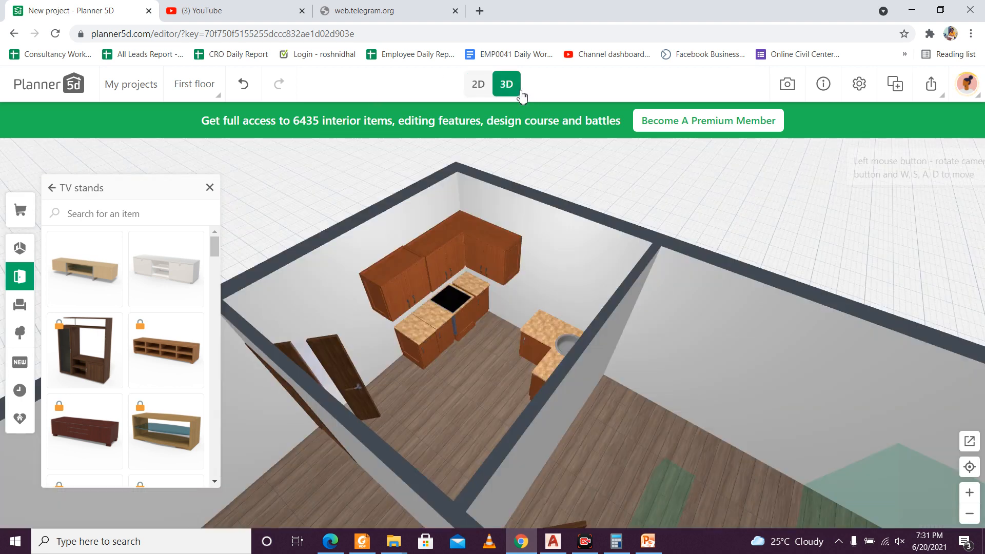
pyautogui.scroll(6, 485, 256)
pyautogui.moveTo(526, 330); pyautogui.dragTo(598, 330)
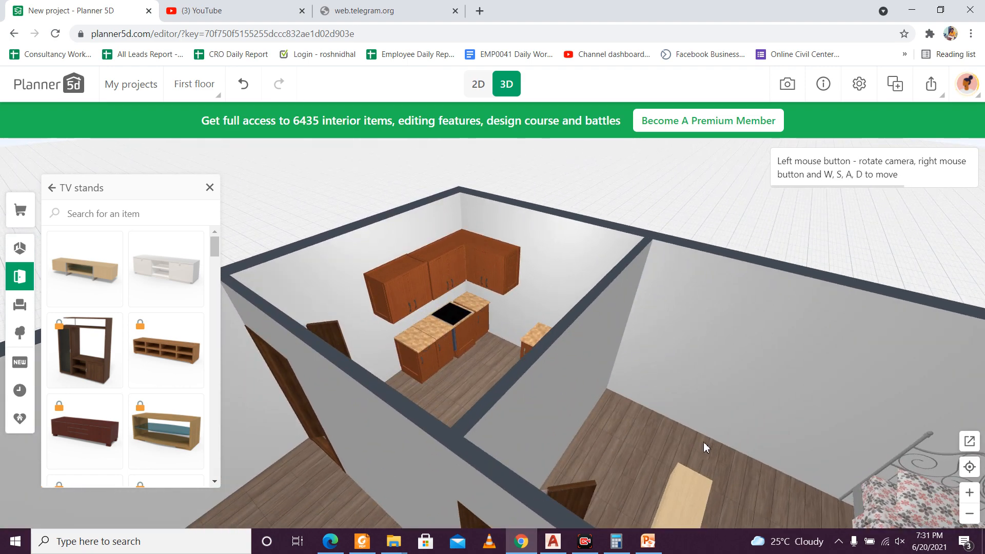
pyautogui.moveTo(703, 442); pyautogui.dragTo(585, 451)
pyautogui.scroll(-4, 670, 421)
pyautogui.click(471, 86)
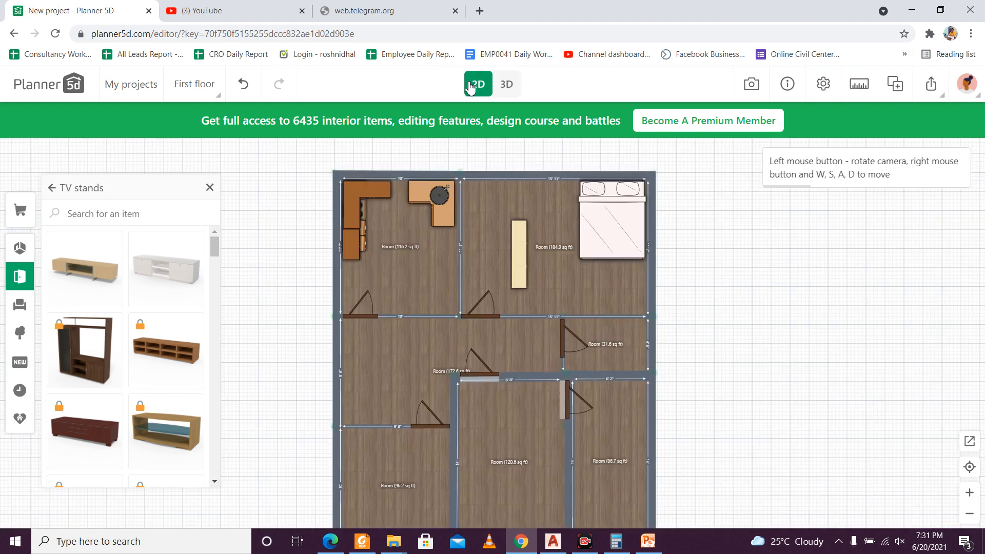
pyautogui.click(514, 241)
pyautogui.moveTo(514, 242); pyautogui.dragTo(470, 206)
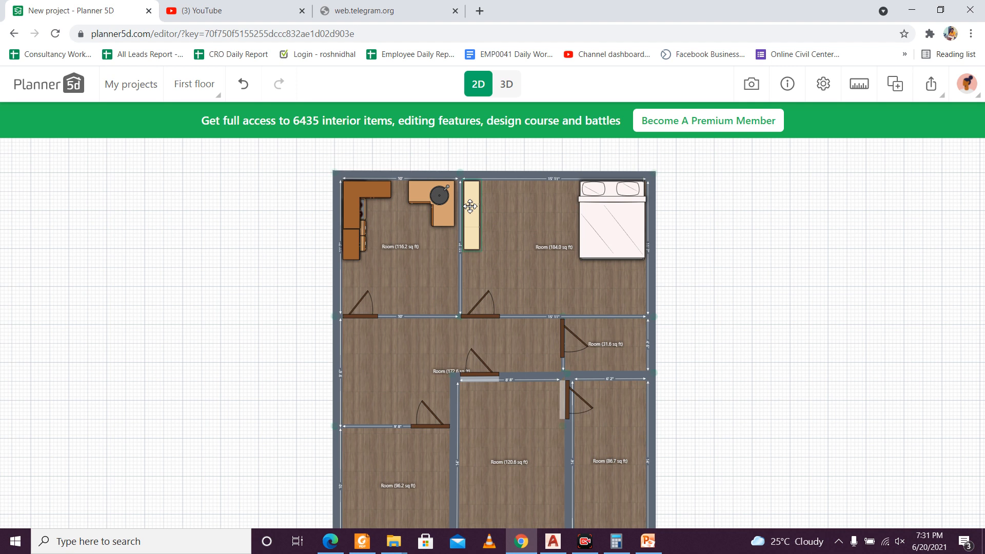
pyautogui.moveTo(469, 206)
pyautogui.mouseDown()
pyautogui.moveTo(567, 277)
pyautogui.moveTo(476, 217)
pyautogui.mouseUp()
pyautogui.click(513, 223)
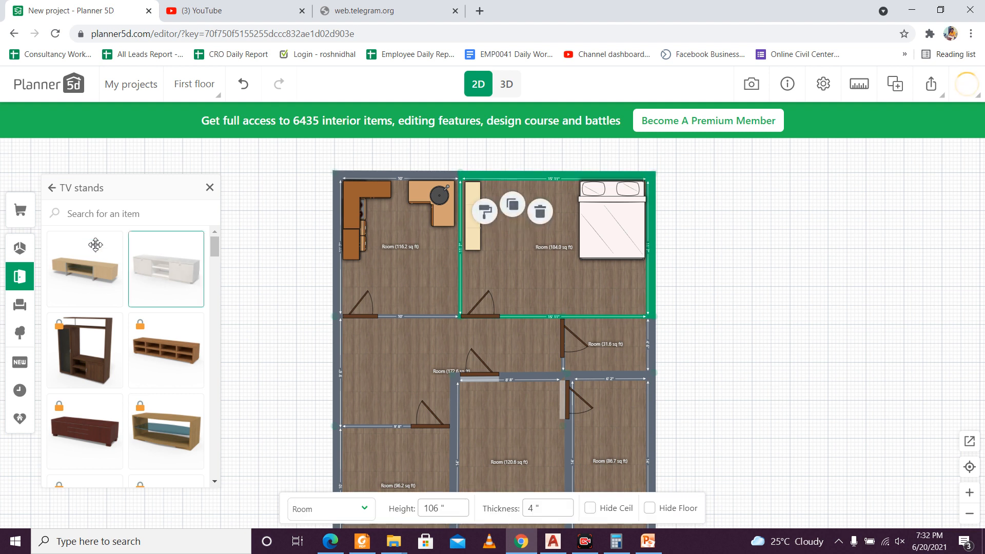
# Step: Search the catalogue for "tv" and add a flat-panel television and a 39-inch-wide pedestal television from Video and TV to the plan
pyautogui.click(108, 214)
pyautogui.click(52, 188)
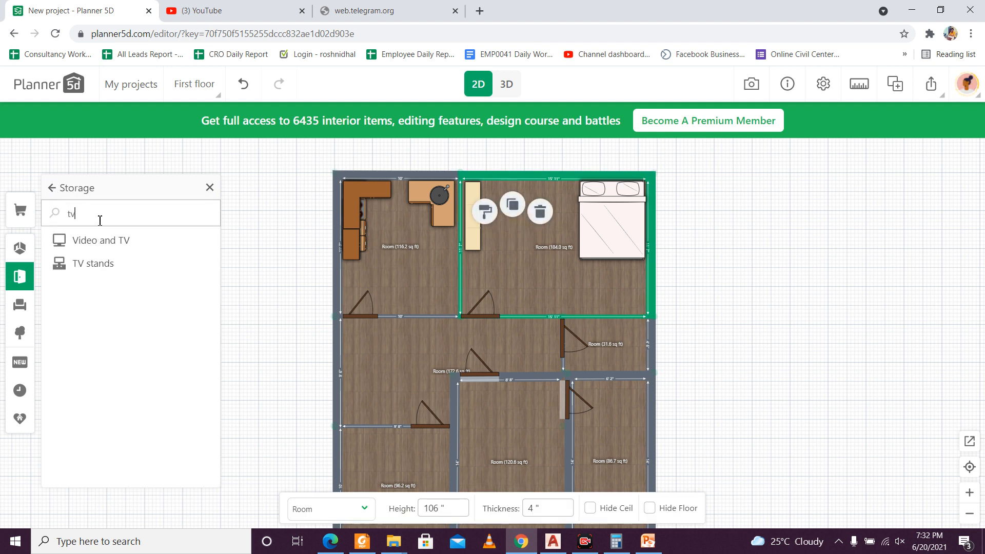
pyautogui.click(102, 242)
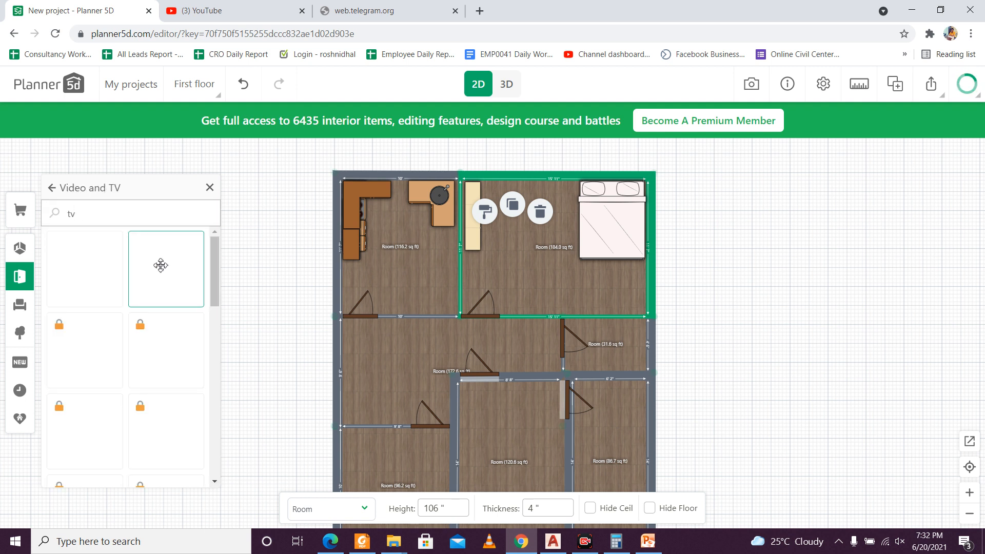
pyautogui.click(169, 280)
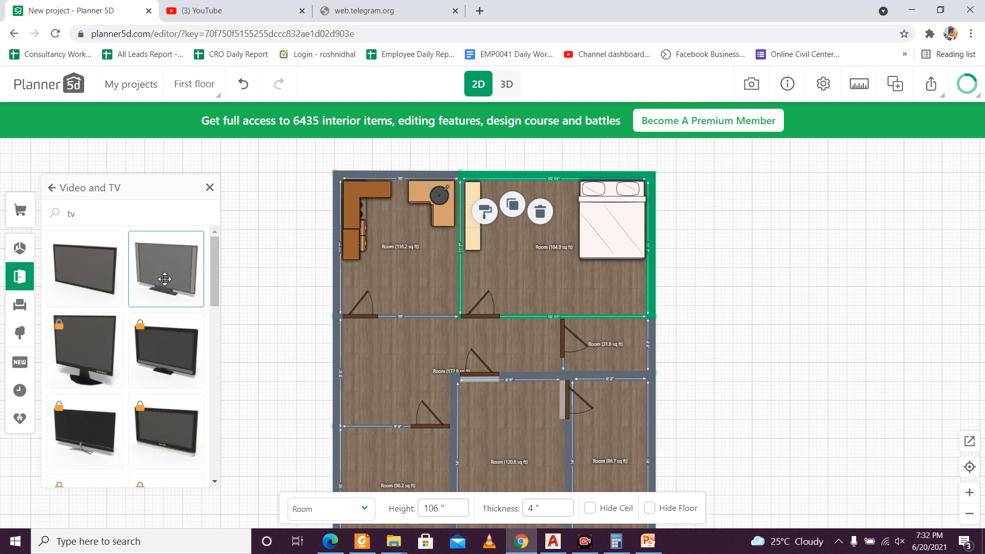
pyautogui.moveTo(171, 279); pyautogui.dragTo(251, 300)
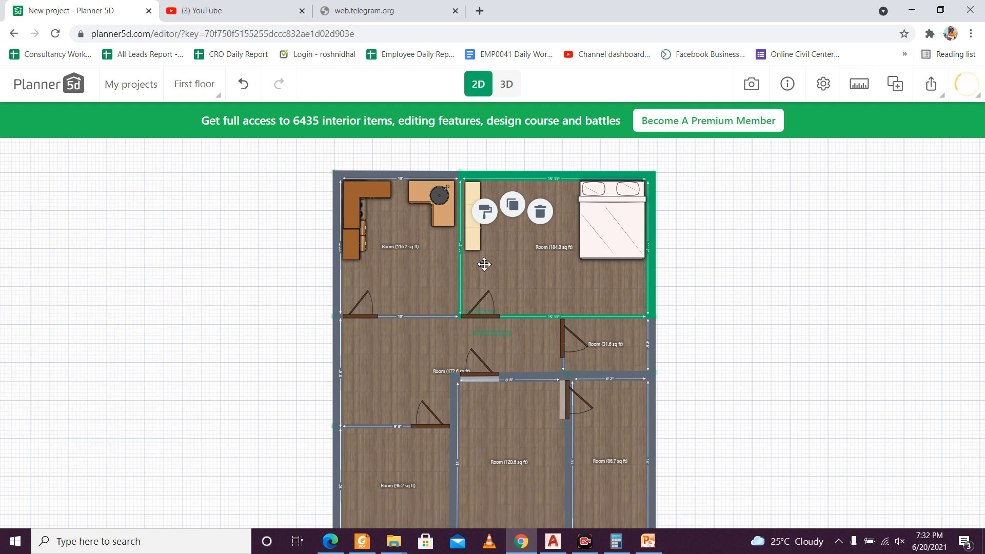
pyautogui.click(524, 281)
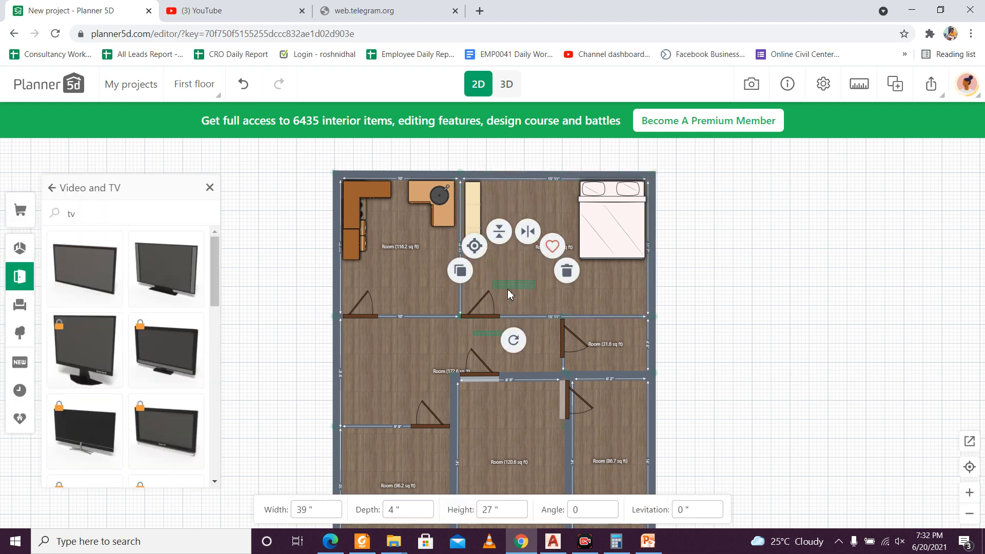
# Step: Try to rotate the 39-inch-wide pedestal television in the 184.0 sq ft room
pyautogui.moveTo(514, 340); pyautogui.dragTo(536, 280)
pyautogui.click(484, 338)
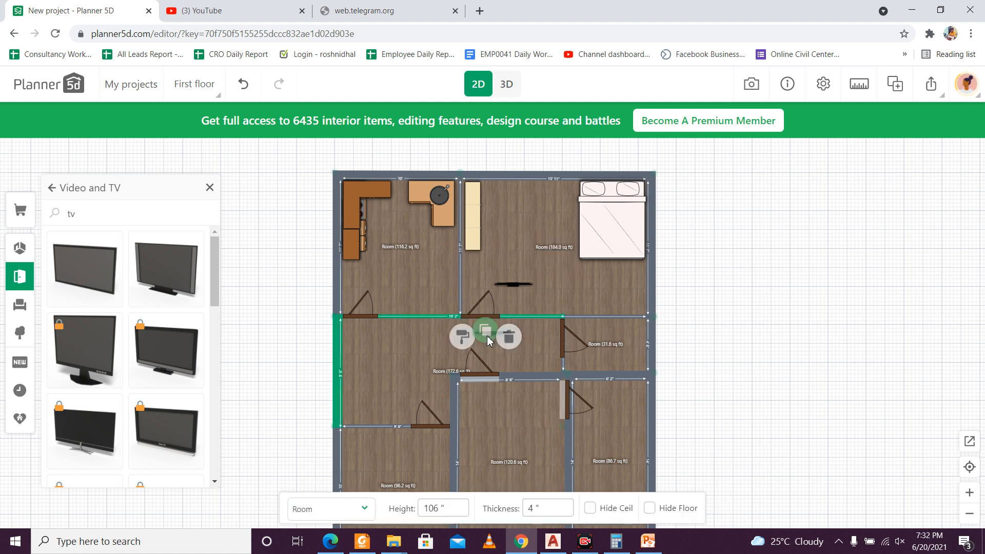
pyautogui.click(490, 334)
pyautogui.press('Delete')
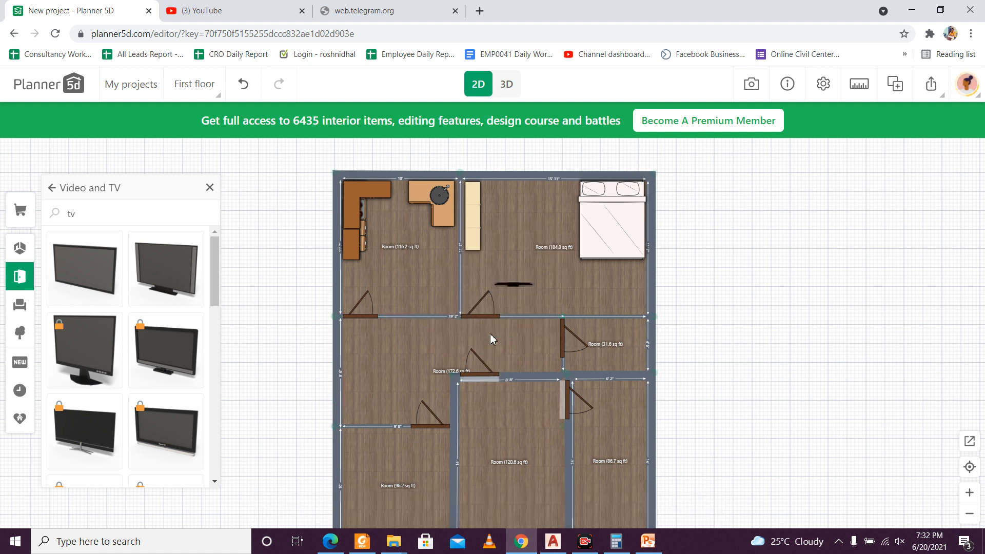
pyautogui.click(517, 281)
pyautogui.click(514, 283)
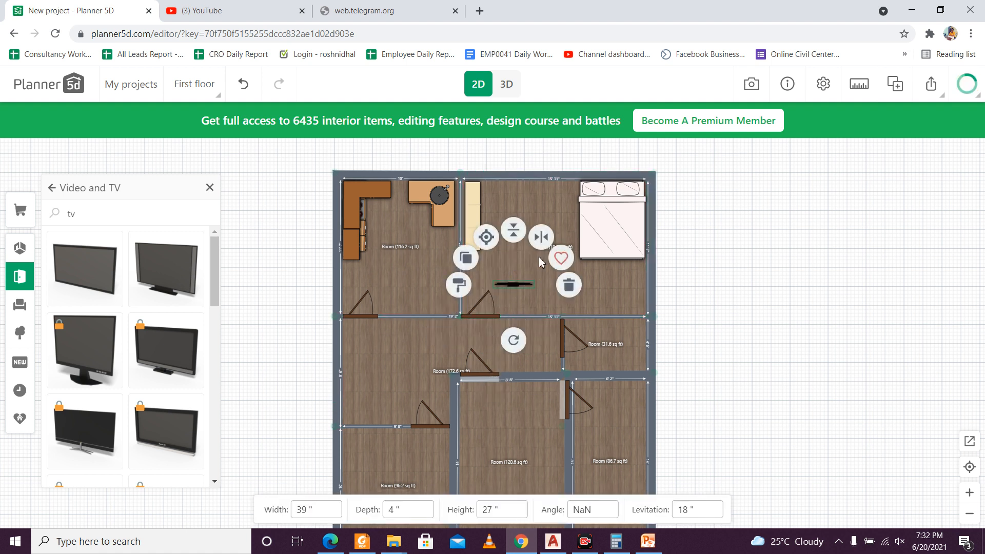
pyautogui.moveTo(517, 348); pyautogui.dragTo(503, 198)
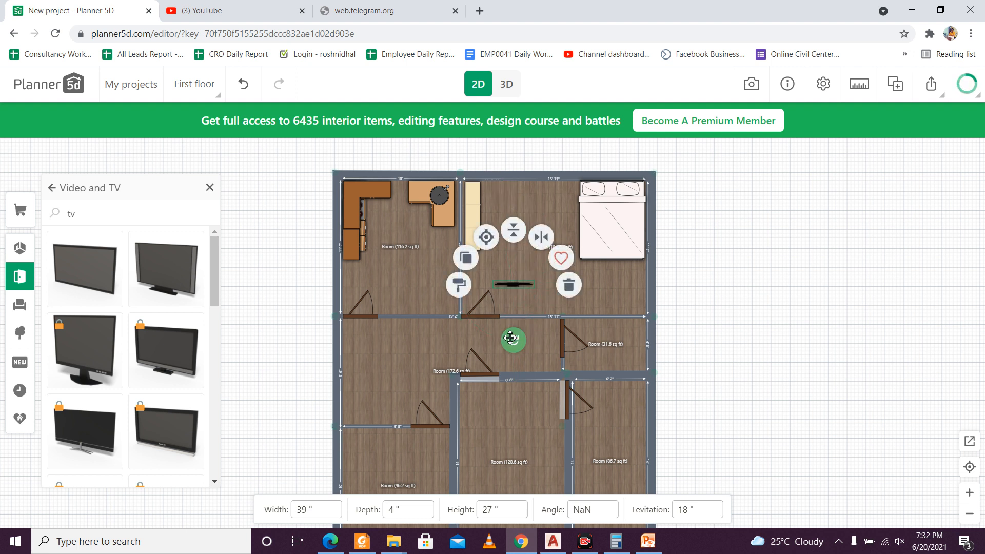
pyautogui.moveTo(522, 343); pyautogui.dragTo(563, 257)
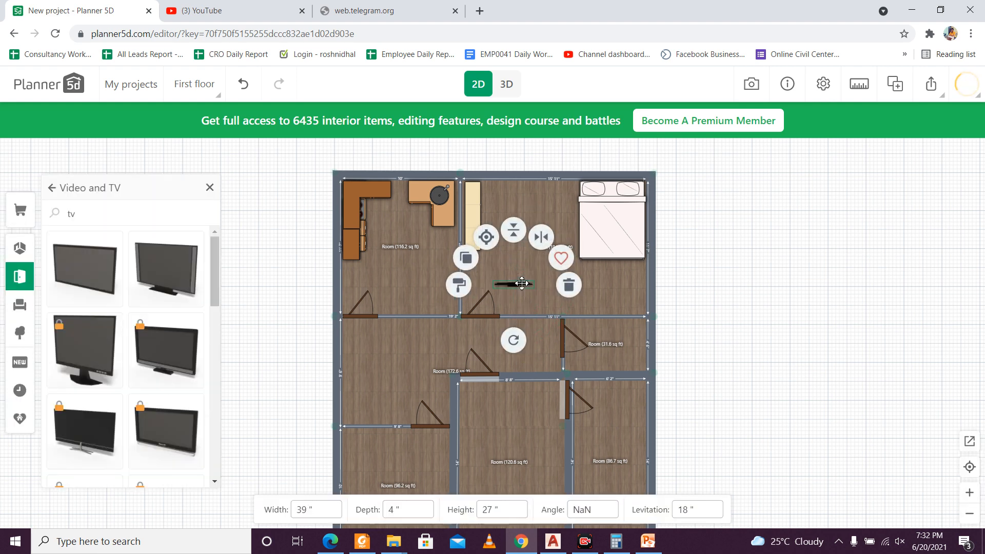
# Step: Move the 39-inch-wide pedestal television outside the building and delete it
pyautogui.moveTo(513, 344); pyautogui.dragTo(794, 282)
pyautogui.scroll(3, 511, 277)
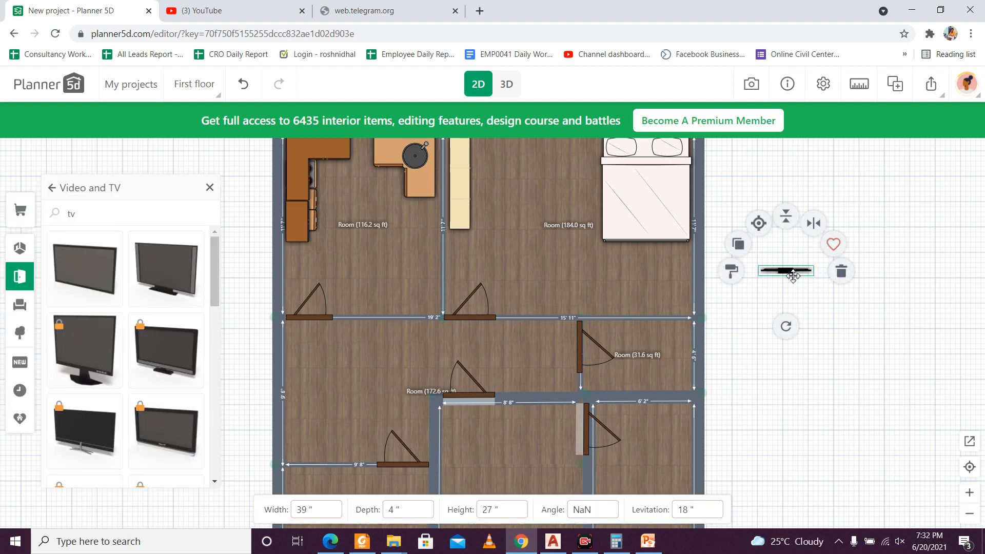
pyautogui.moveTo(785, 327); pyautogui.dragTo(741, 226)
pyautogui.click(841, 271)
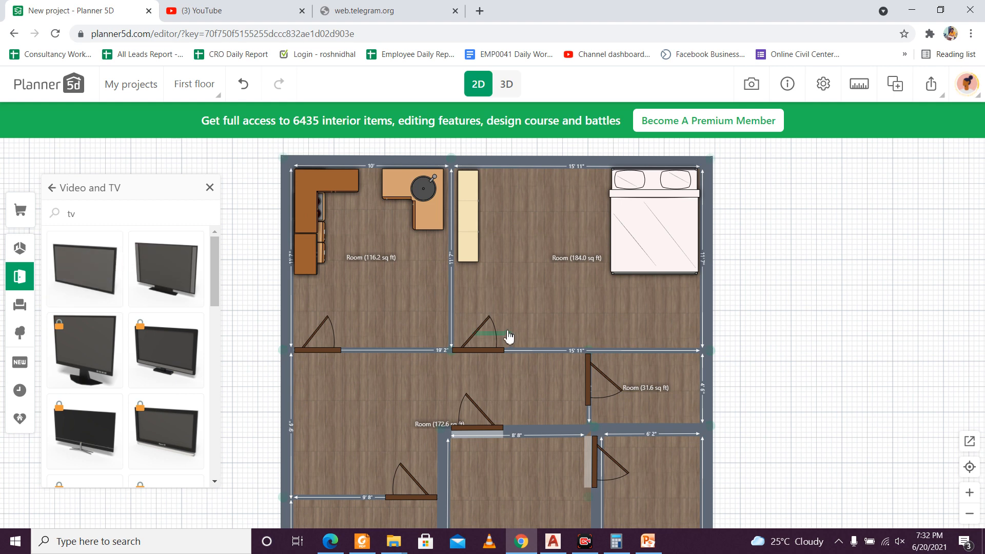
# Step: Rotate the 30-inch-wide television by the bedroom door to -90°, position it over the TV stand and check it in 3D
pyautogui.click(541, 330)
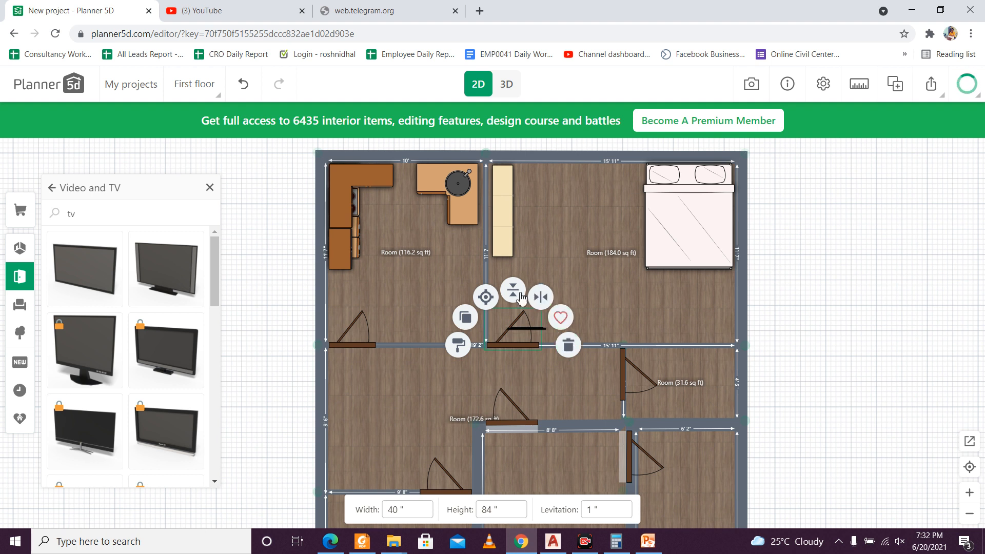
pyautogui.click(537, 328)
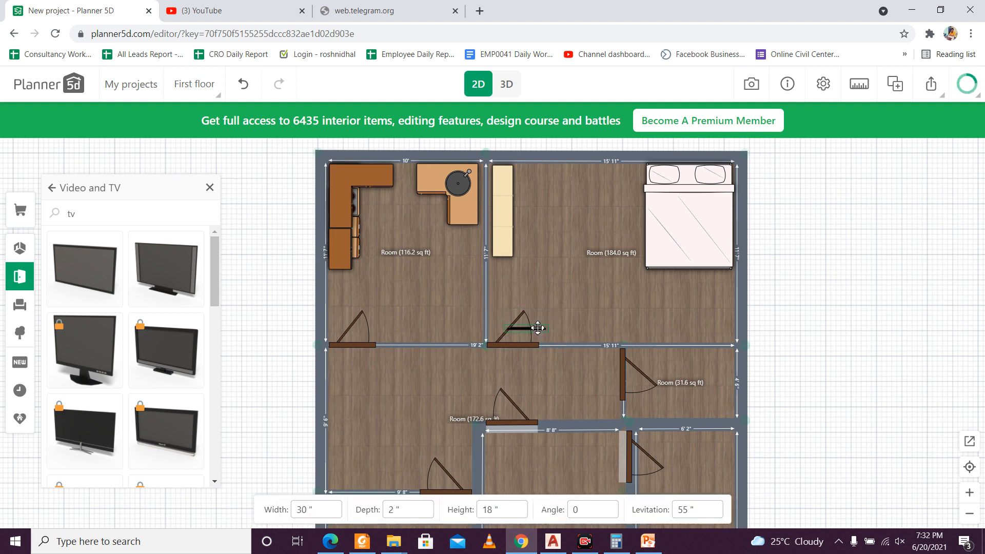
pyautogui.moveTo(534, 381); pyautogui.dragTo(572, 286)
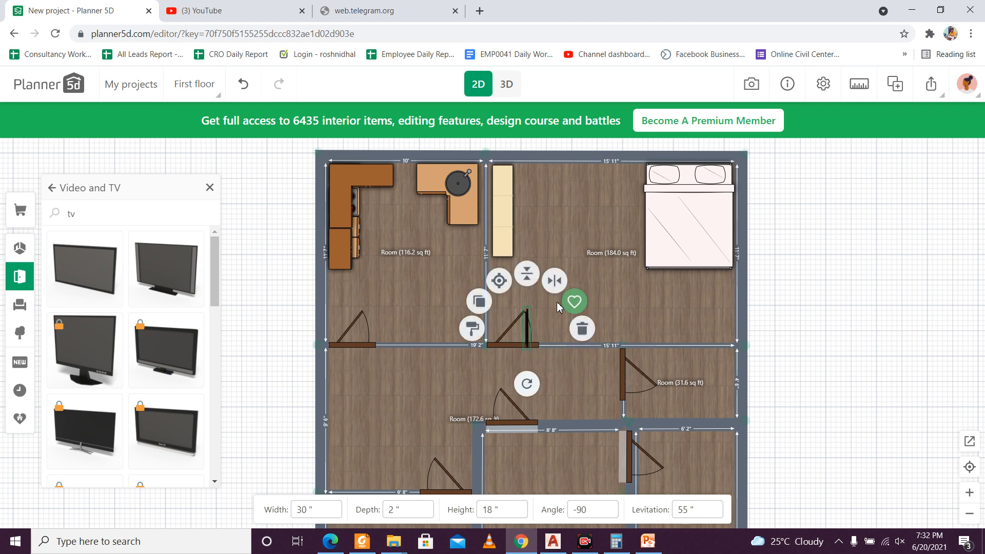
pyautogui.moveTo(527, 315); pyautogui.dragTo(525, 301)
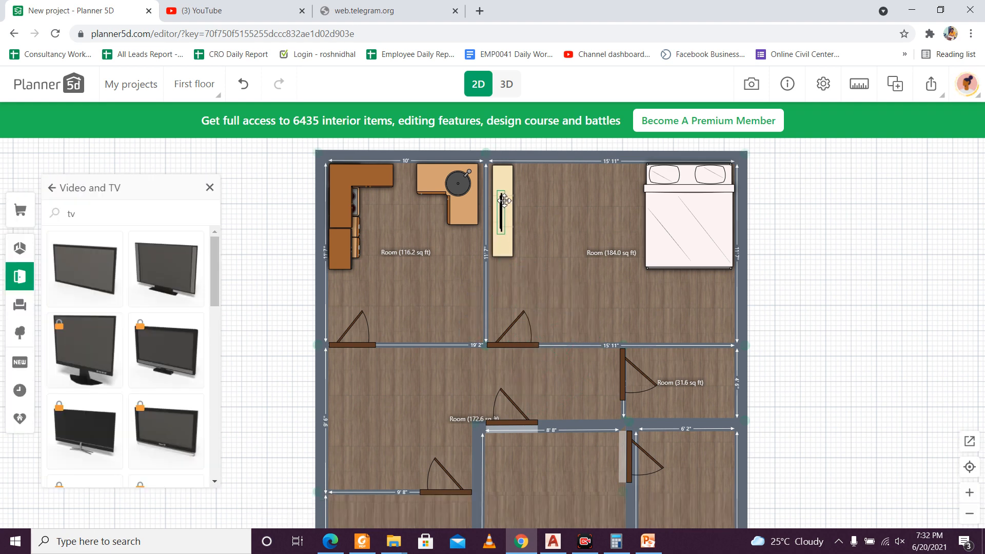
pyautogui.click(505, 87)
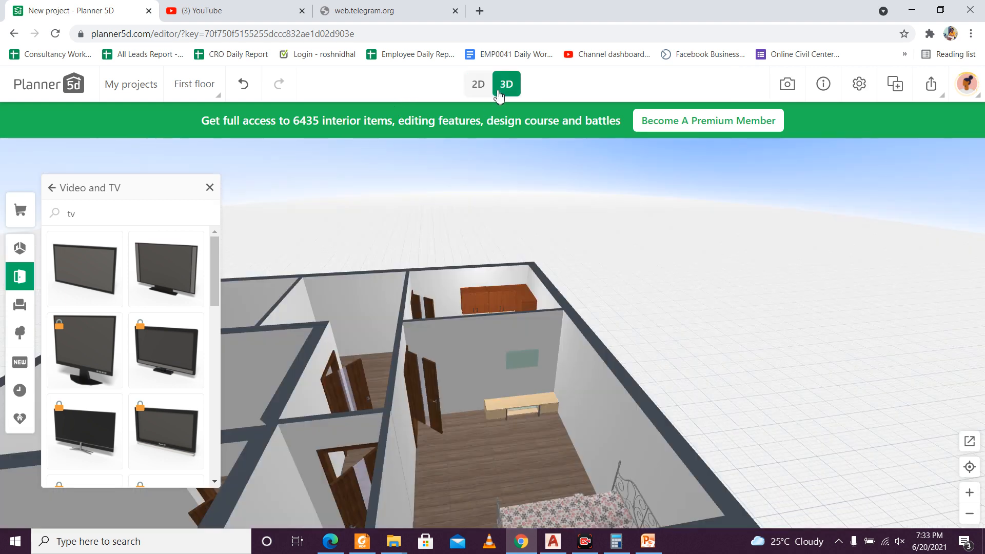
pyautogui.scroll(8, 524, 356)
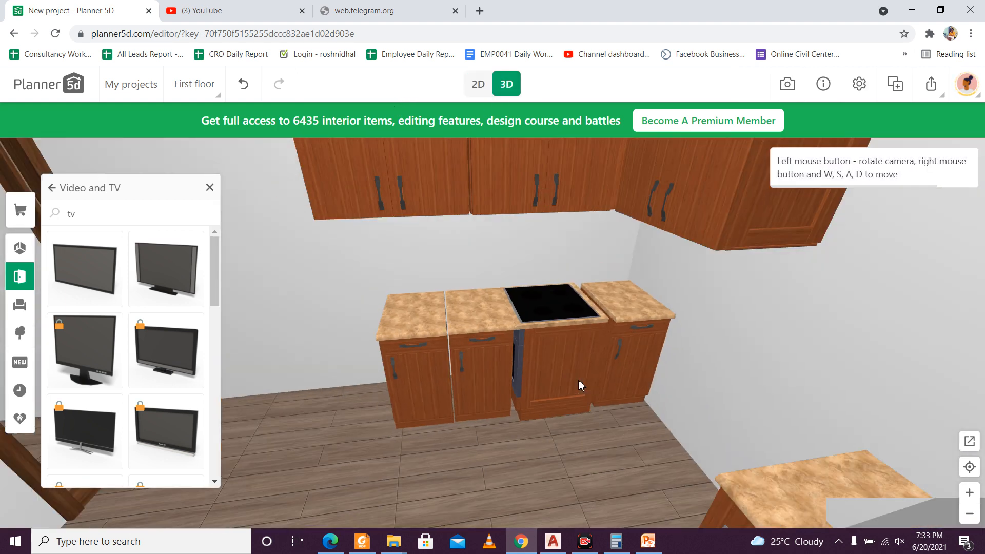
pyautogui.scroll(-2, 577, 379)
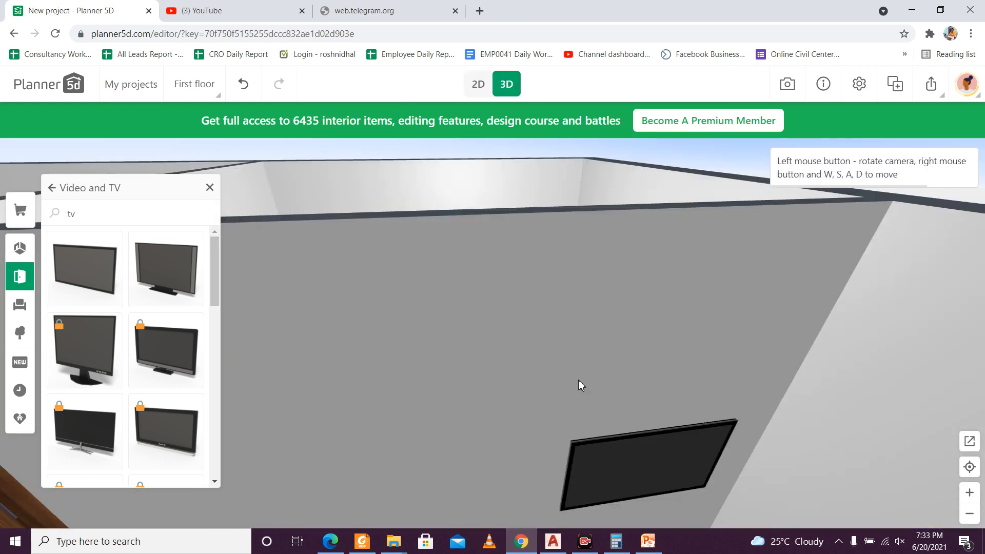
pyautogui.click(479, 86)
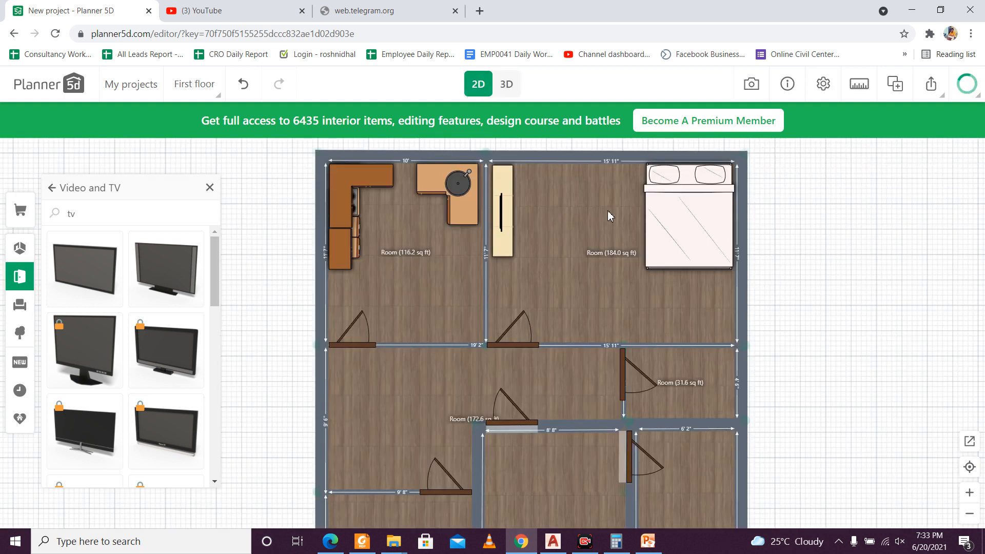
# Step: Search the catalogue for "sofa" and add the green two-seat sofa from the Straight category to the plan
pyautogui.click(139, 214)
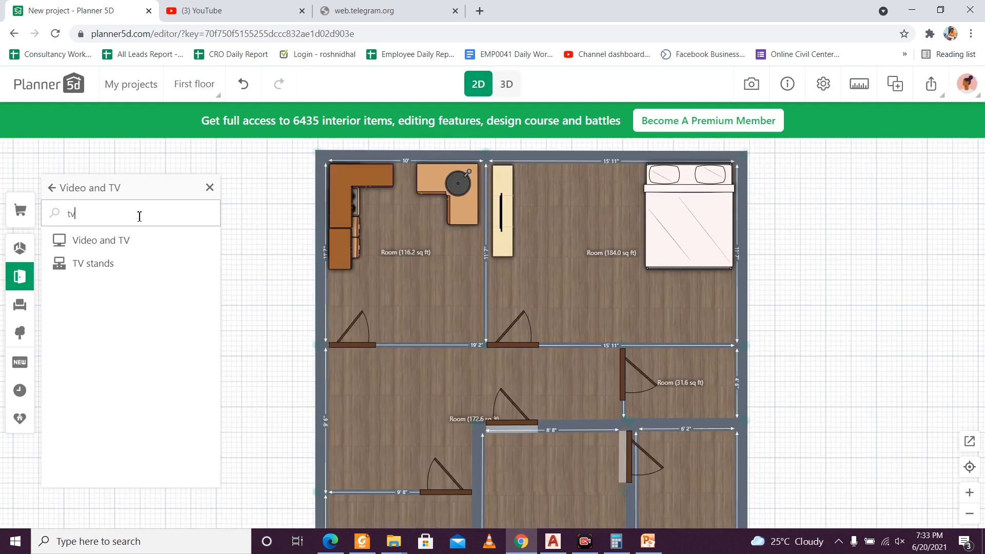
pyautogui.press('BackSpace')
pyautogui.press('BackSpace')
pyautogui.write('sofa')
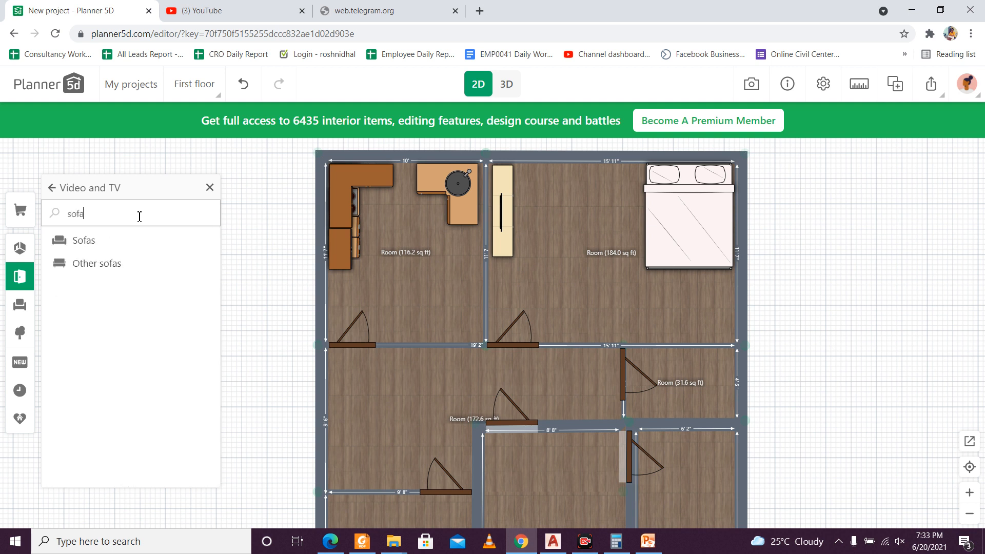
pyautogui.click(113, 242)
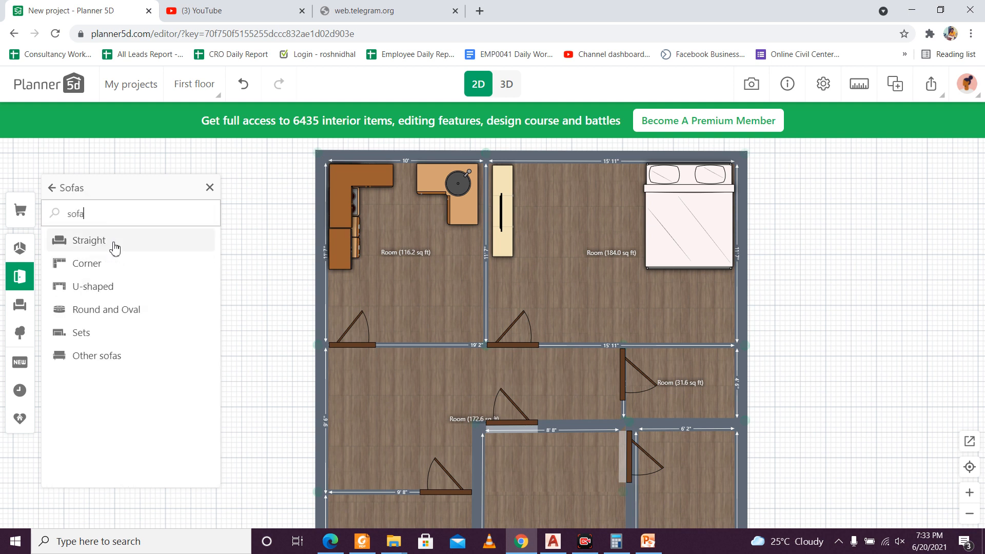
pyautogui.click(132, 248)
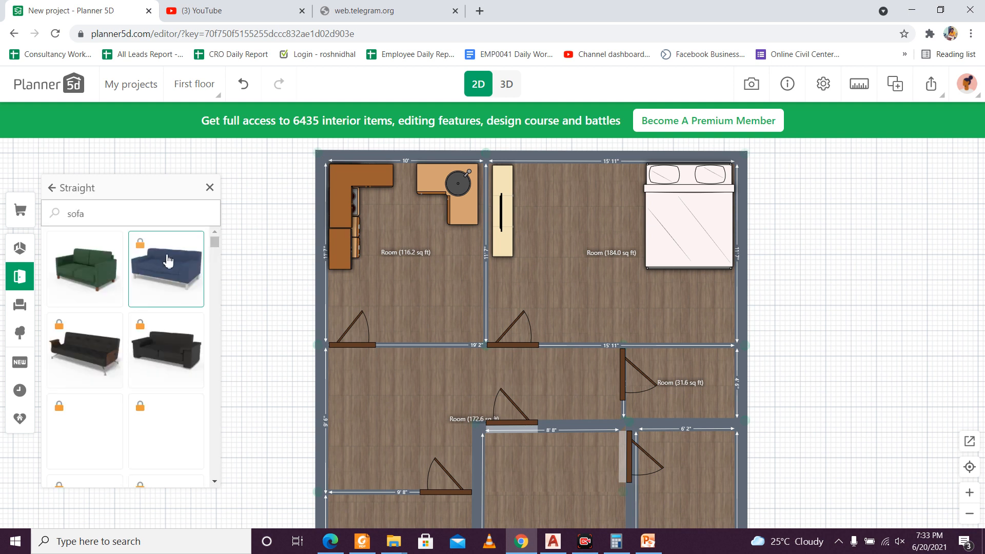
pyautogui.click(104, 263)
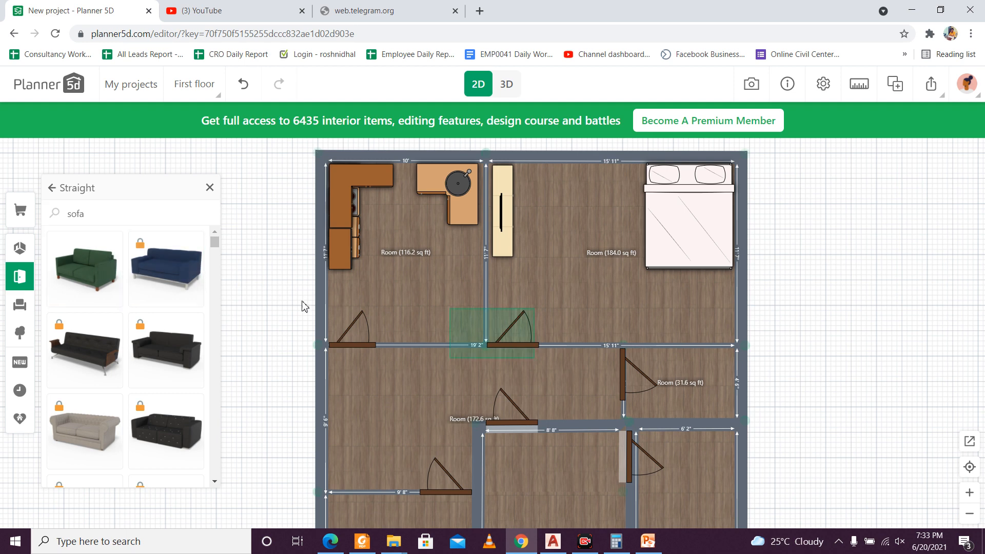
# Step: Rotate the green sofa to 90° and place it between the TV stand and the bed in the 184.0 sq ft room
pyautogui.moveTo(506, 312); pyautogui.dragTo(460, 341)
pyautogui.click(458, 352)
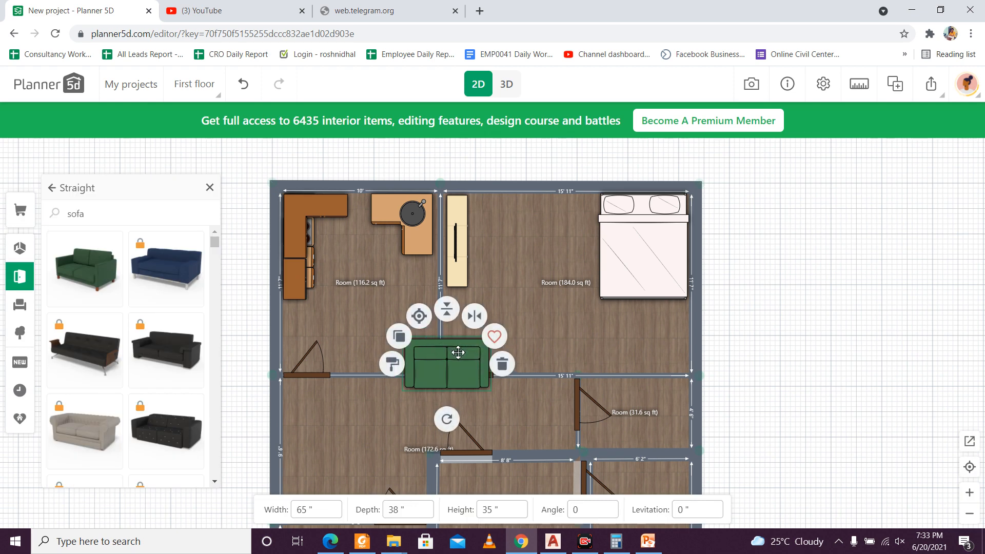
pyautogui.moveTo(447, 420); pyautogui.dragTo(368, 334)
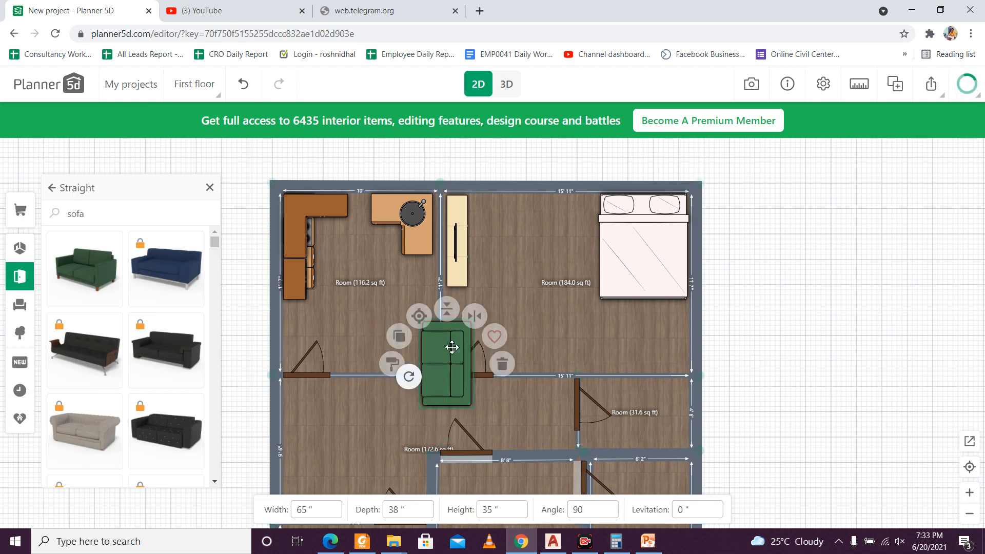
pyautogui.moveTo(449, 348); pyautogui.dragTo(548, 226)
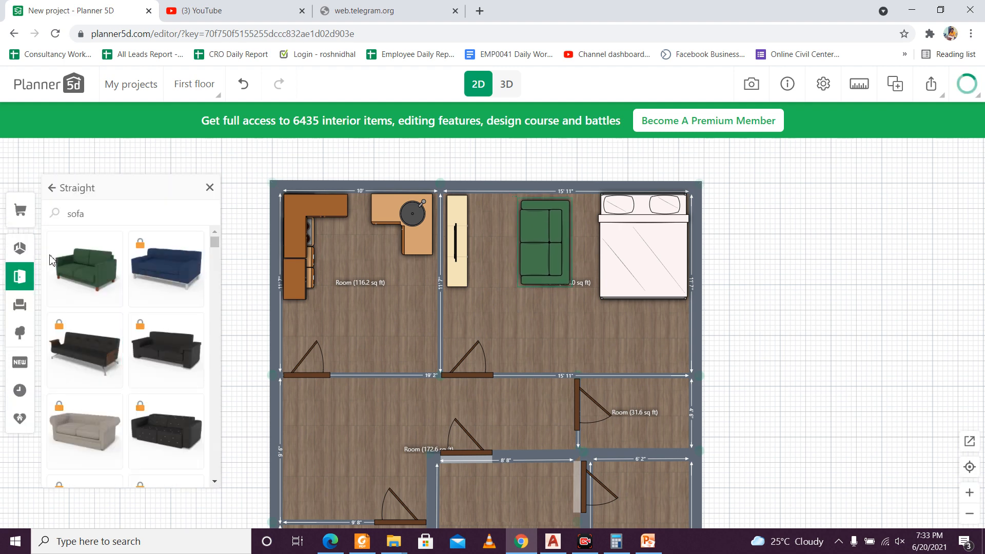
# Step: Add the wardrobe with open upper shelves from the Closets, wardrobes and cabinets category to the bedroom, just above its door
pyautogui.click(101, 214)
pyautogui.click(51, 187)
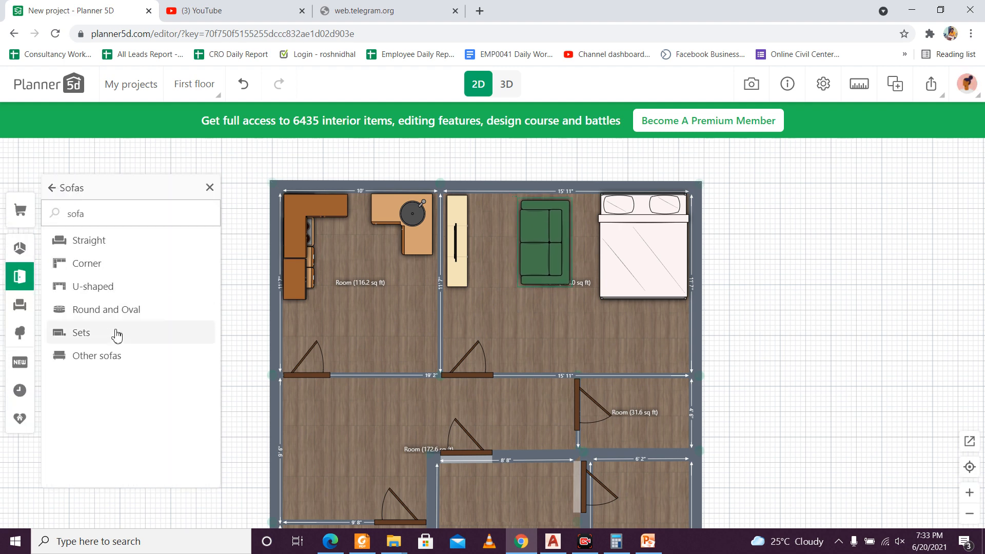
pyautogui.click(52, 189)
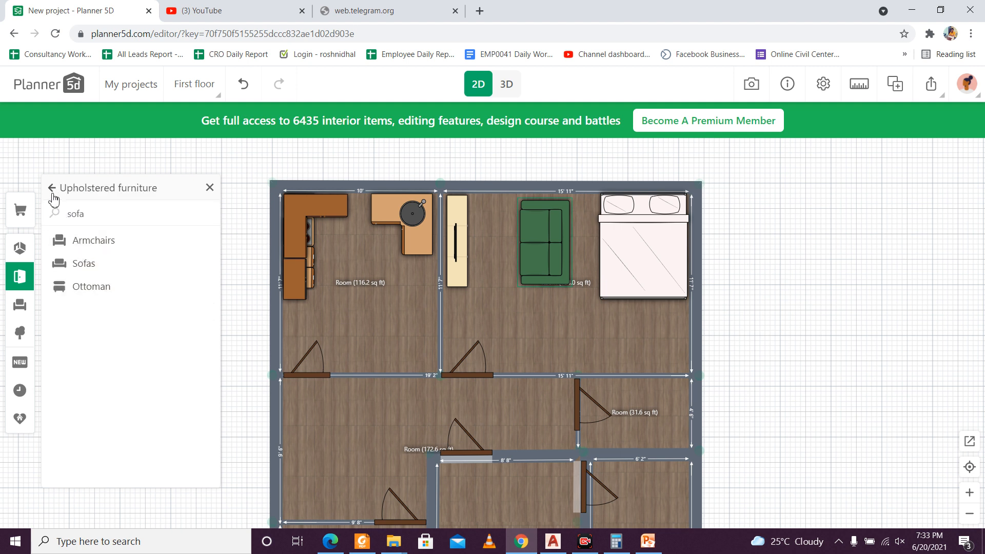
pyautogui.click(53, 194)
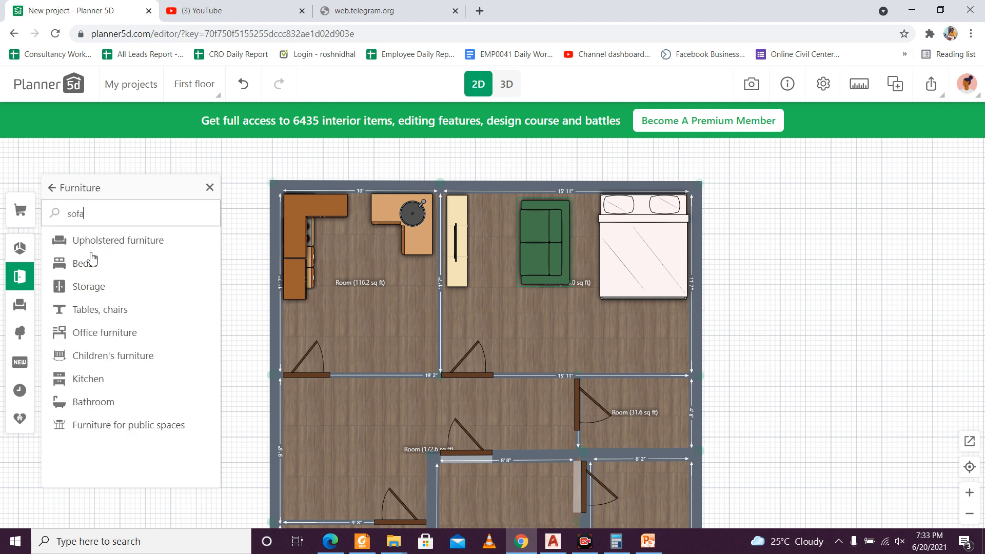
pyautogui.click(122, 296)
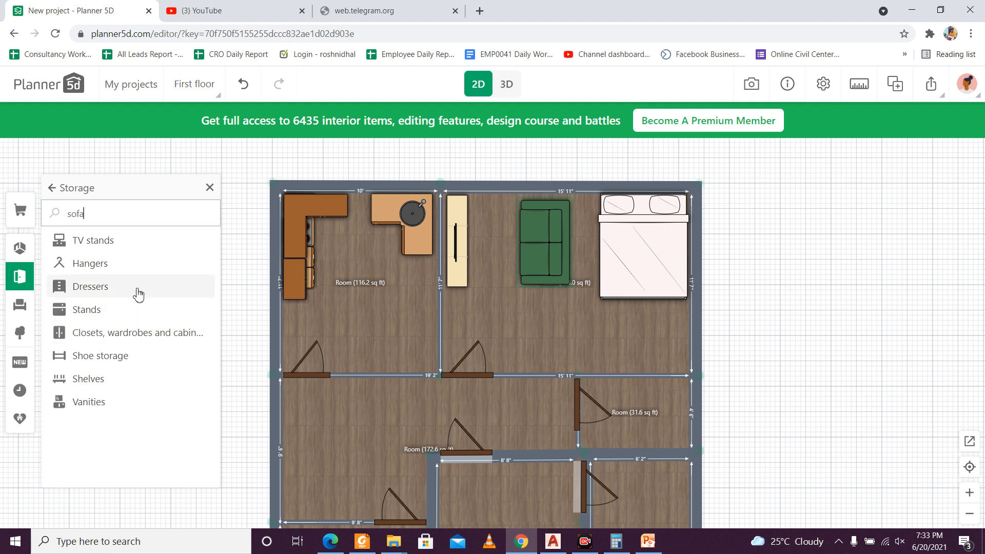
pyautogui.click(129, 333)
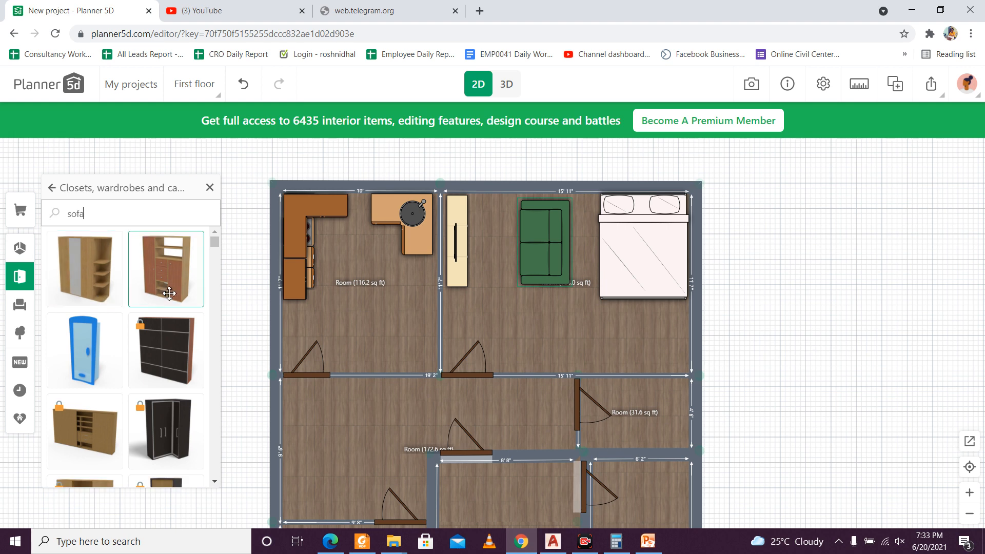
pyautogui.moveTo(169, 293); pyautogui.dragTo(500, 337)
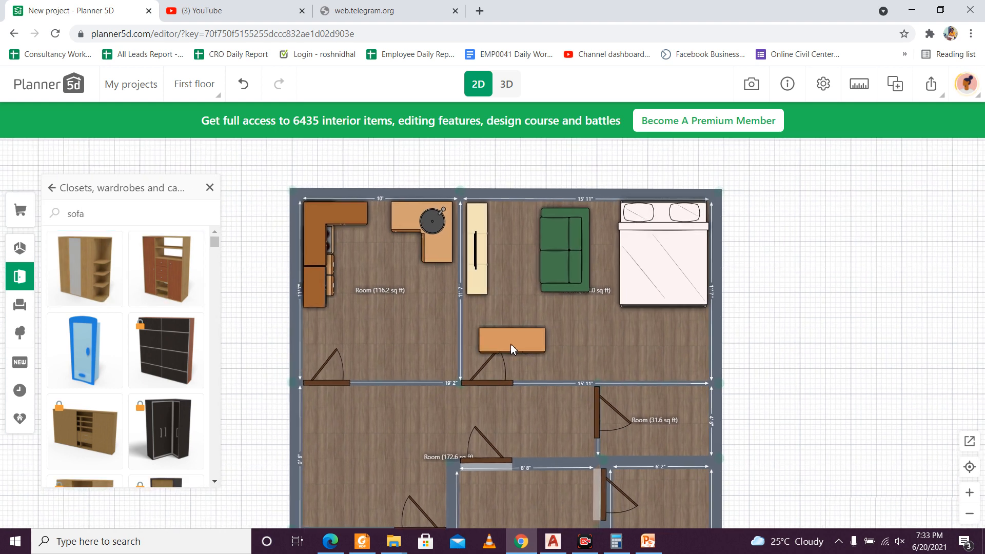
pyautogui.click(500, 341)
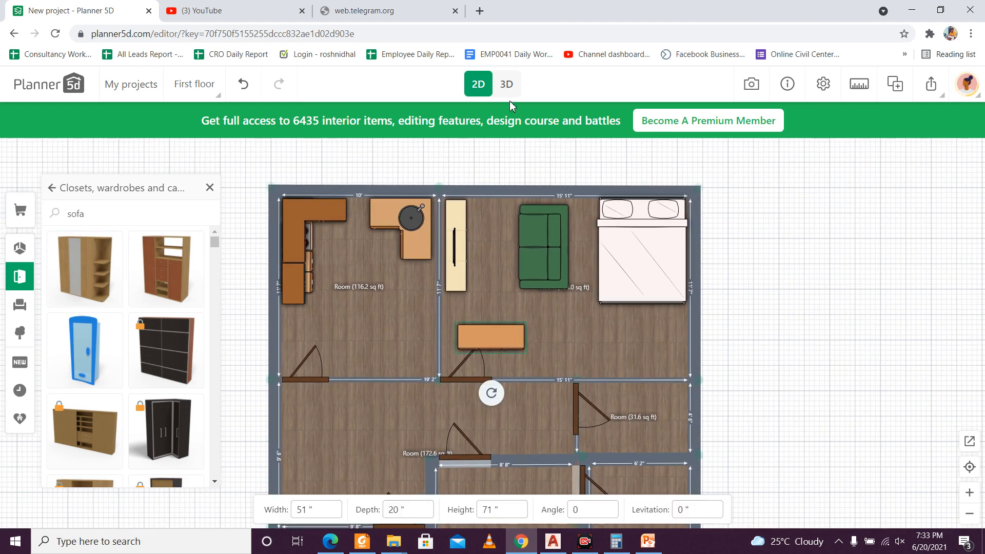
# Step: Check the wardrobe in 3D, rotate it half a turn and place it in the bedroom corner beyond the foot of the bed
pyautogui.click(520, 84)
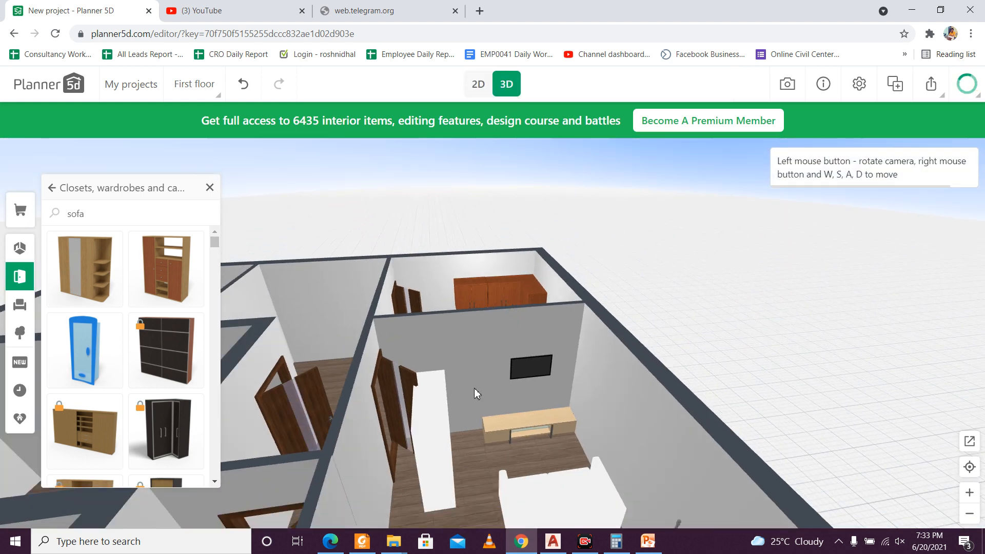
pyautogui.moveTo(461, 400); pyautogui.dragTo(516, 402)
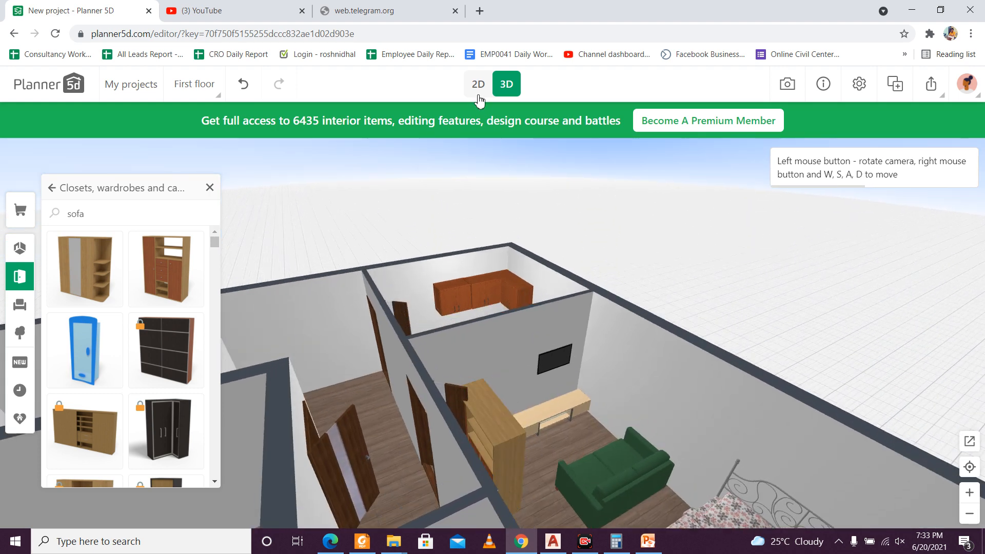
pyautogui.click(478, 95)
pyautogui.click(506, 341)
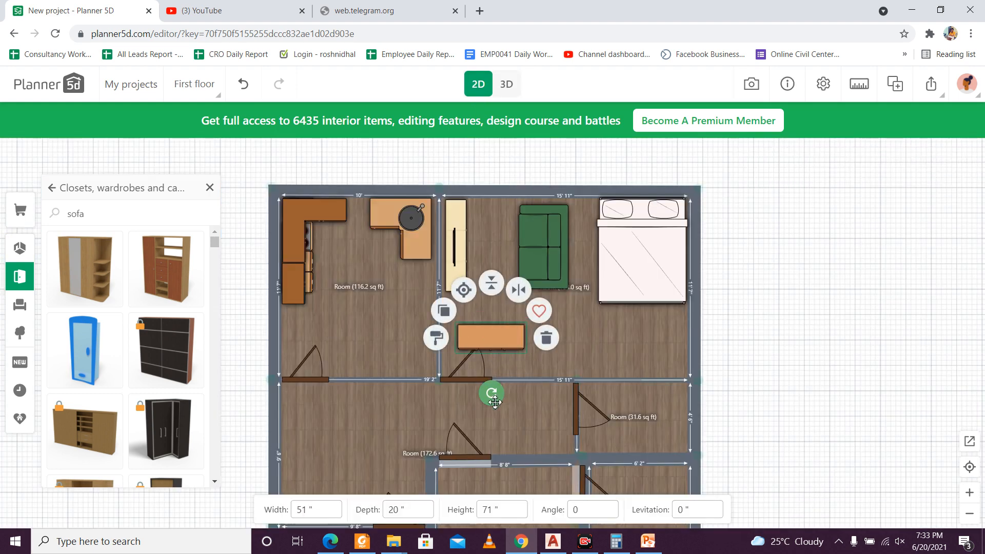
pyautogui.moveTo(494, 402); pyautogui.dragTo(487, 272)
pyautogui.click(491, 336)
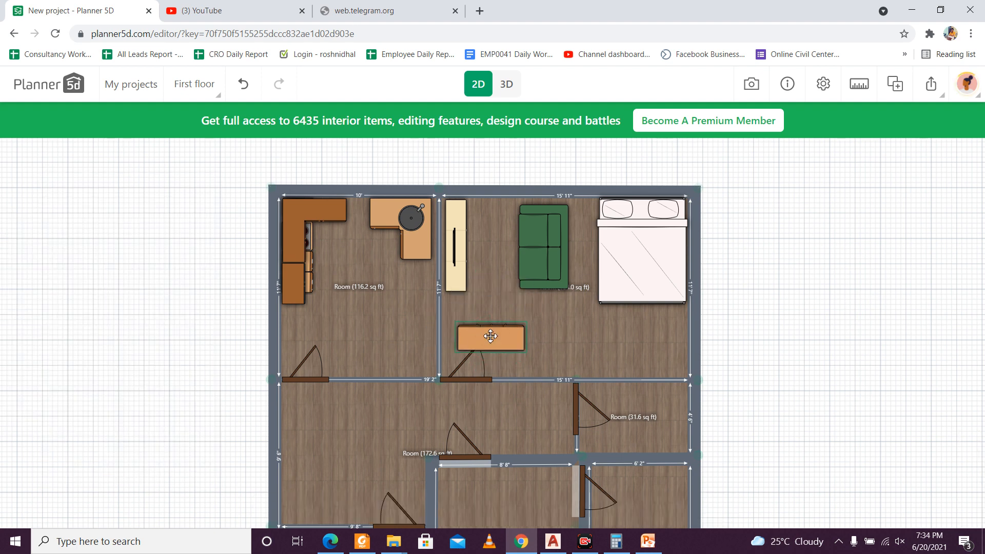
pyautogui.click(491, 336)
pyautogui.moveTo(491, 336); pyautogui.dragTo(653, 361)
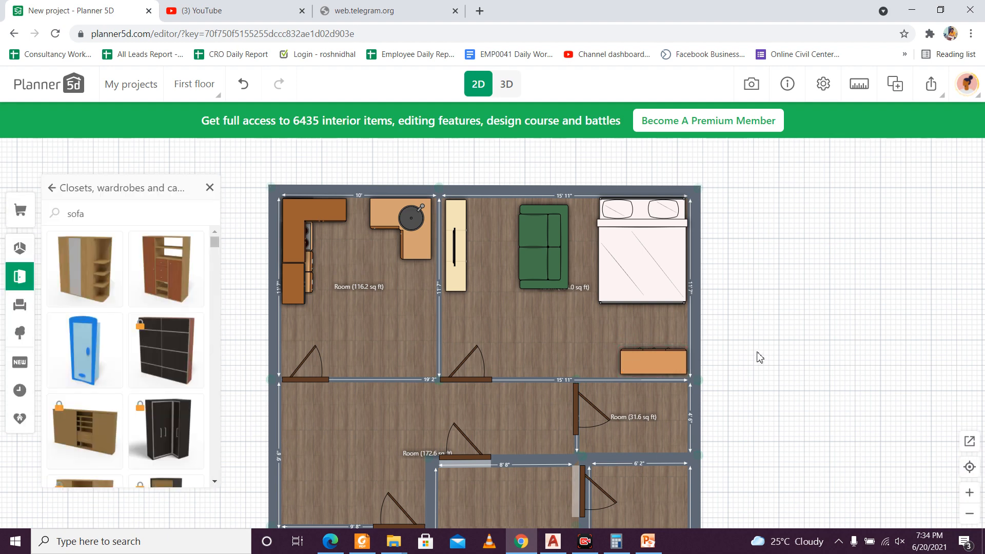
# Step: Browse the Dressers category of the storage furniture
pyautogui.click(147, 213)
pyautogui.click(53, 193)
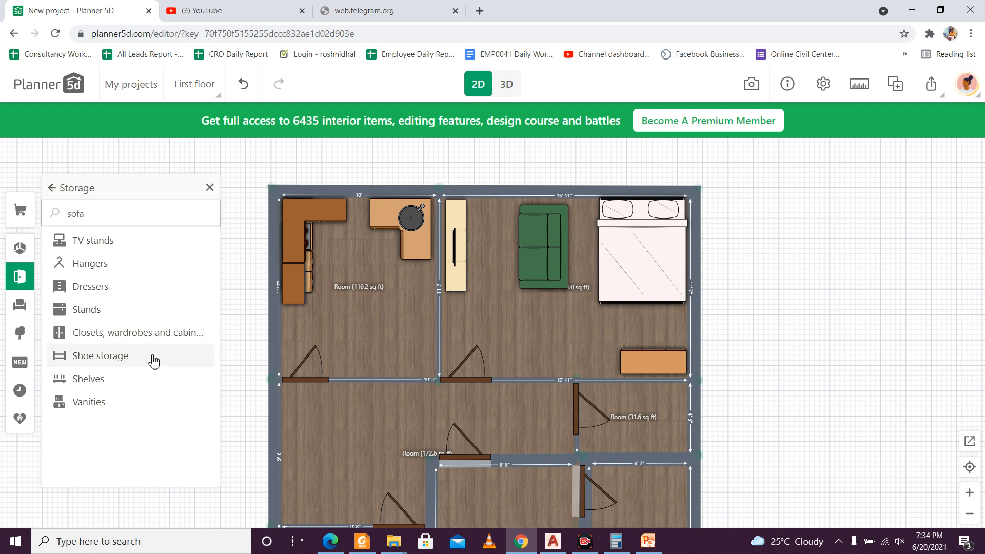
pyautogui.click(146, 291)
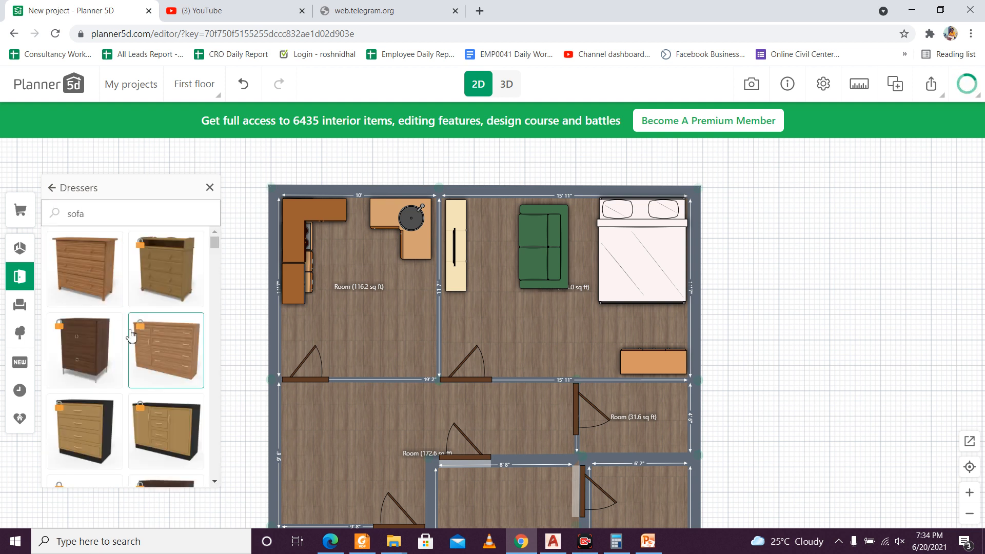
pyautogui.scroll(-5, 134, 335)
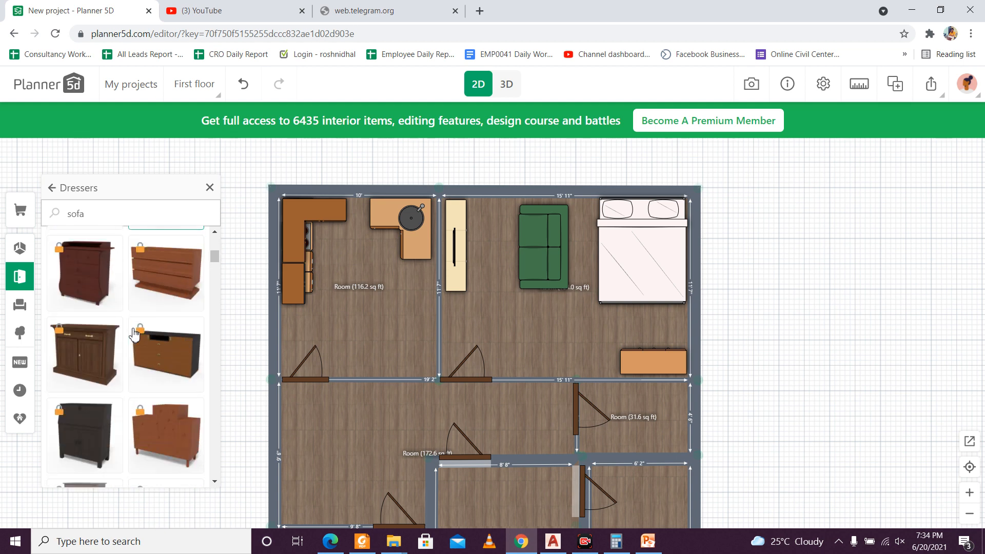
pyautogui.scroll(4, 132, 333)
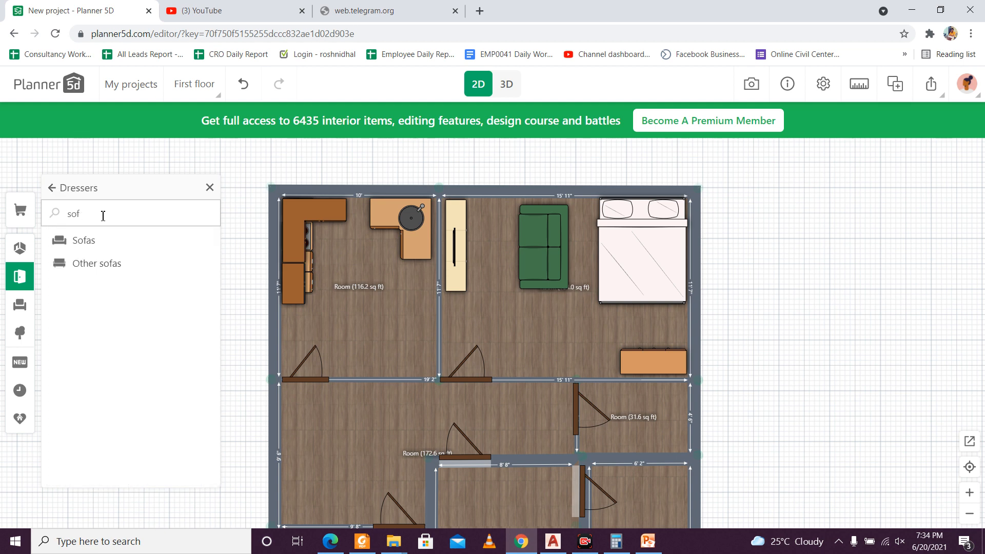
# Step: Search the catalogue for "mirro" and add the tall, narrow wood-framed mirror from the Mirrors category to the bedroom
pyautogui.press('BackSpace')
pyautogui.press('BackSpace')
pyautogui.press('BackSpace')
pyautogui.write('mirro')
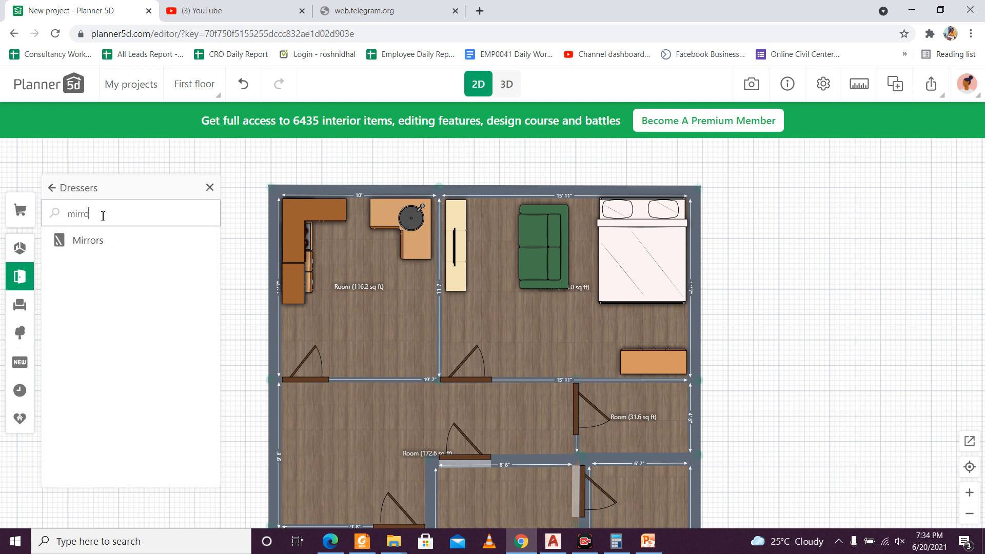
pyautogui.click(103, 241)
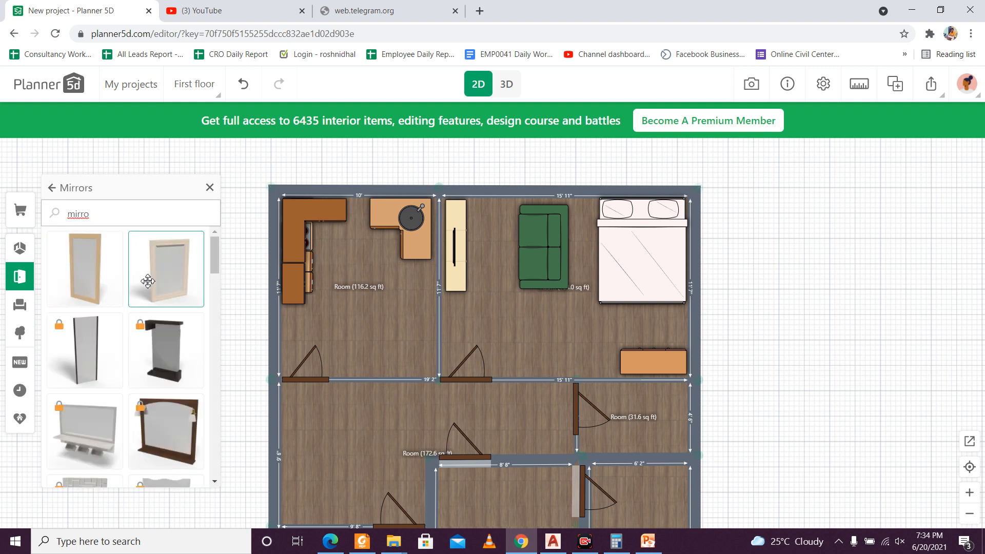
pyautogui.click(97, 288)
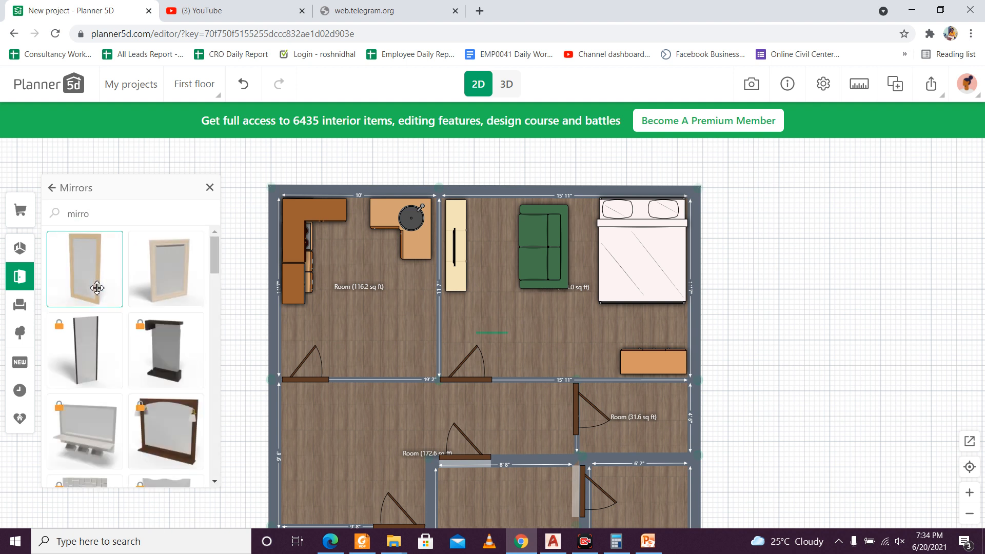
# Step: Move the 24-inch-wide mirror to the bedroom's lower wall, between the door and the wardrobe
pyautogui.click(484, 336)
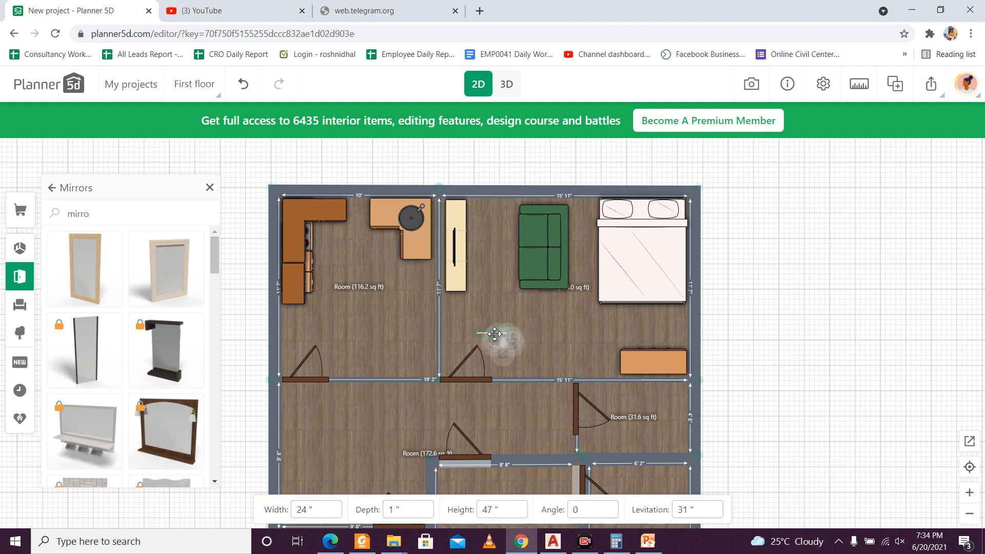
pyautogui.moveTo(494, 334); pyautogui.dragTo(523, 342)
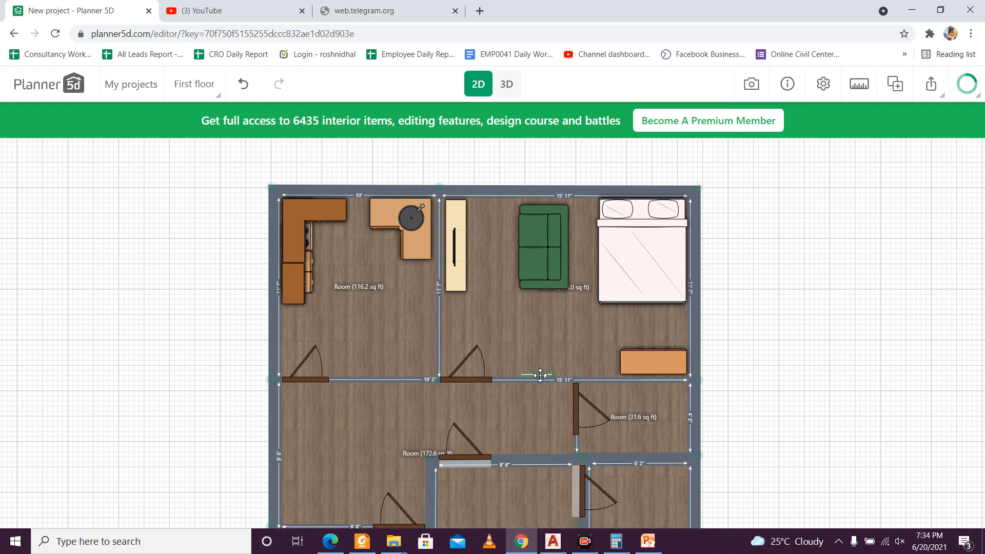
# Step: Check the wall mirror in 3D, rotate it half a turn so its glass faces the bedroom, and check it again
pyautogui.click(507, 83)
pyautogui.moveTo(562, 378); pyautogui.dragTo(467, 384)
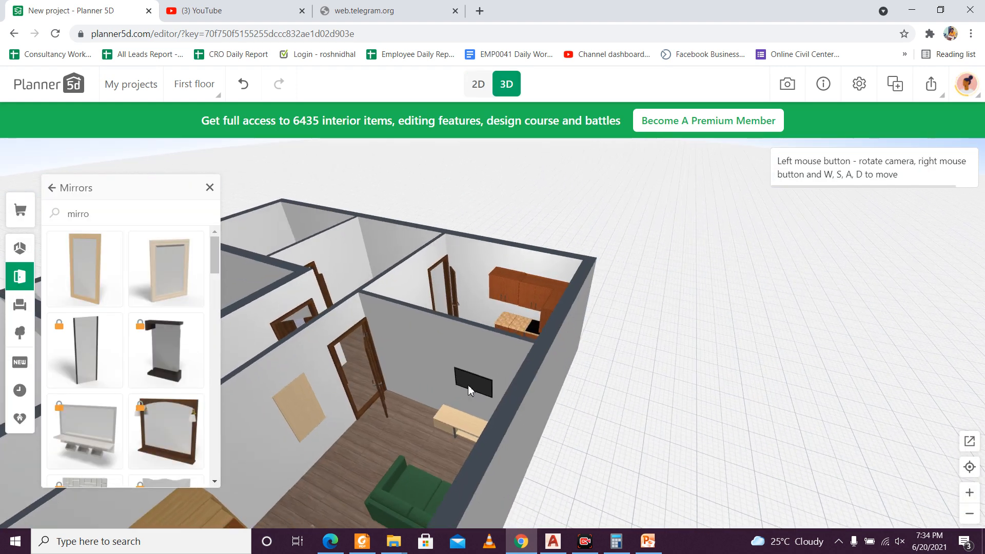
pyautogui.click(478, 84)
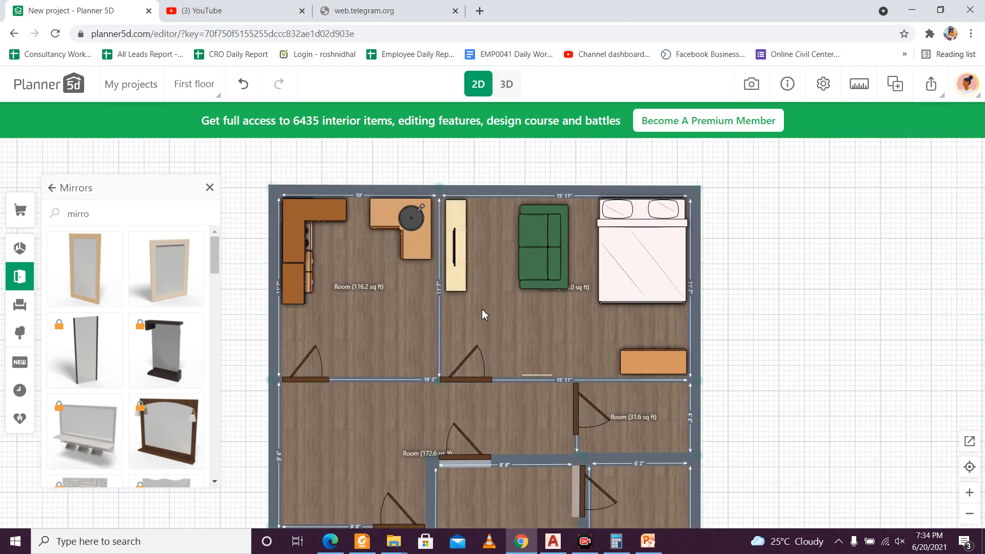
pyautogui.click(545, 373)
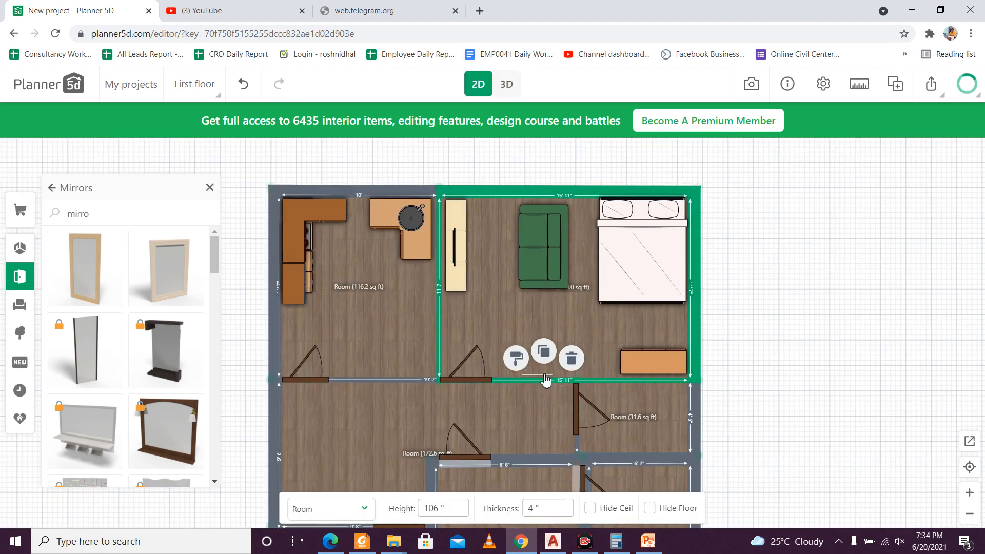
pyautogui.scroll(2, 547, 376)
pyautogui.scroll(2, 545, 377)
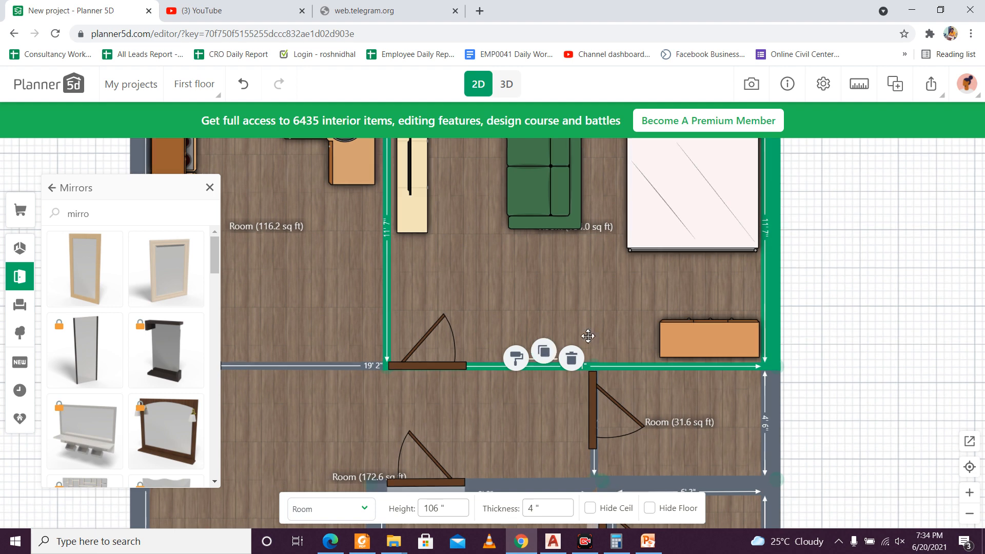
pyautogui.scroll(3, 446, 333)
pyautogui.click(447, 334)
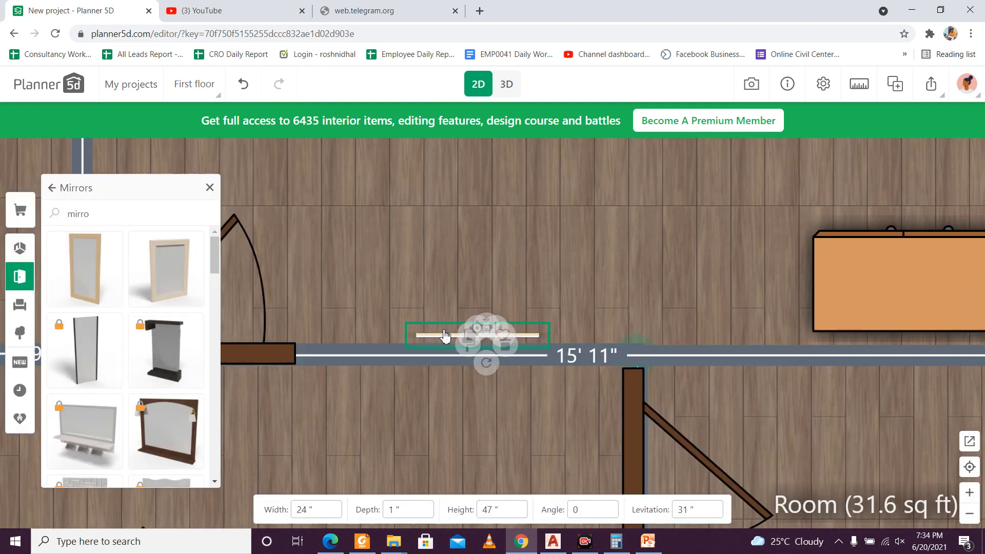
pyautogui.moveTo(477, 389); pyautogui.dragTo(482, 257)
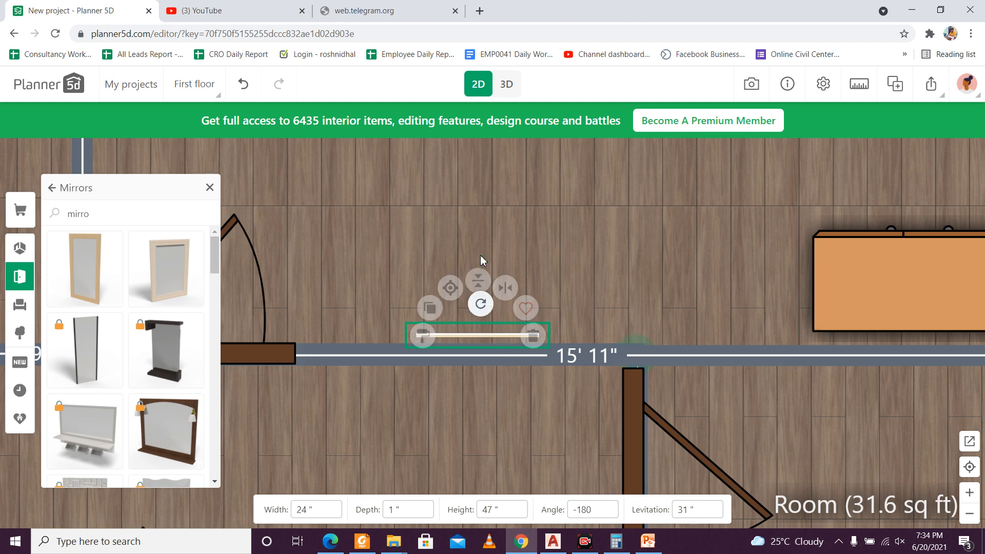
pyautogui.click(504, 84)
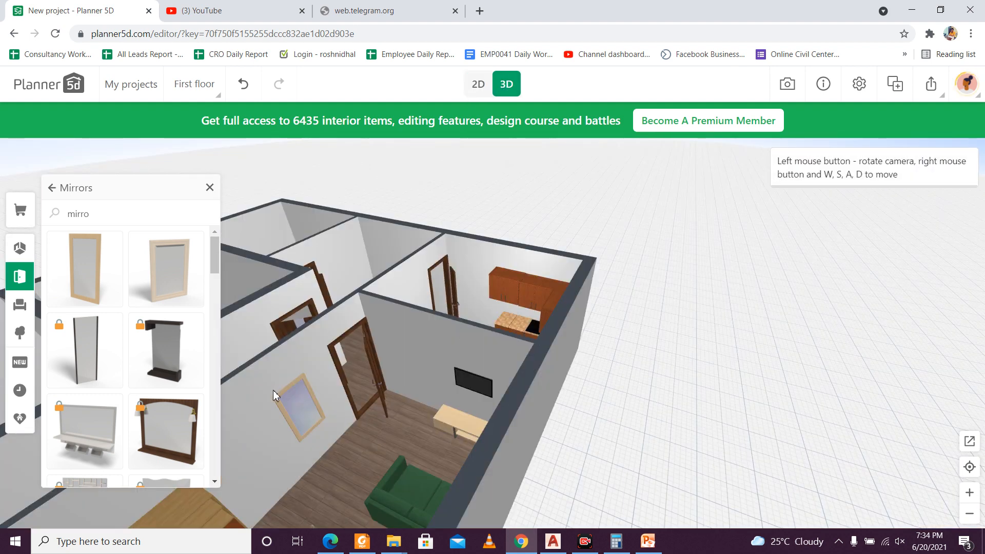
pyautogui.click(478, 84)
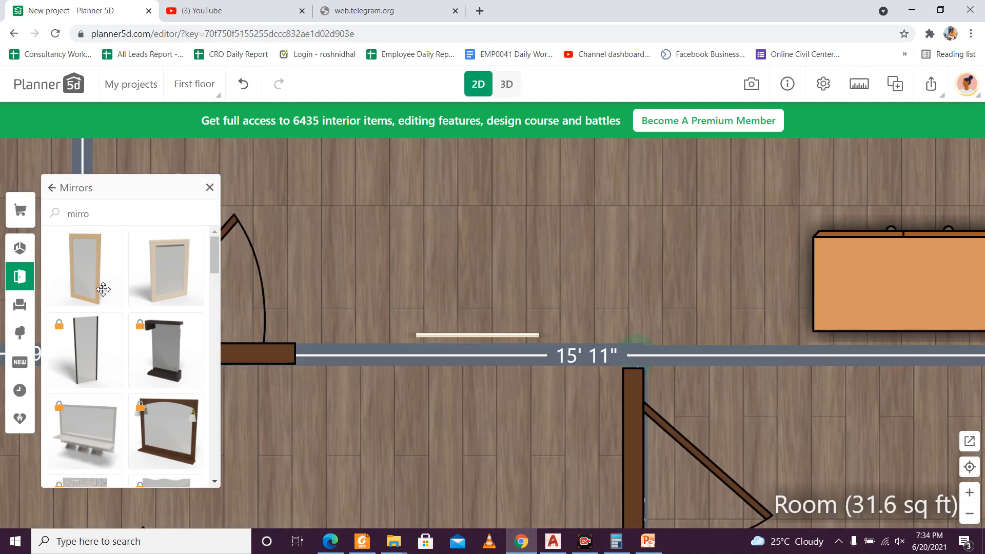
# Step: Search the catalogue for "dress" and add the unlocked wooden chest of drawers from the Dressers category near the bedroom mirror
pyautogui.click(96, 211)
pyautogui.press('BackSpace')
pyautogui.press('BackSpace')
pyautogui.press('BackSpace')
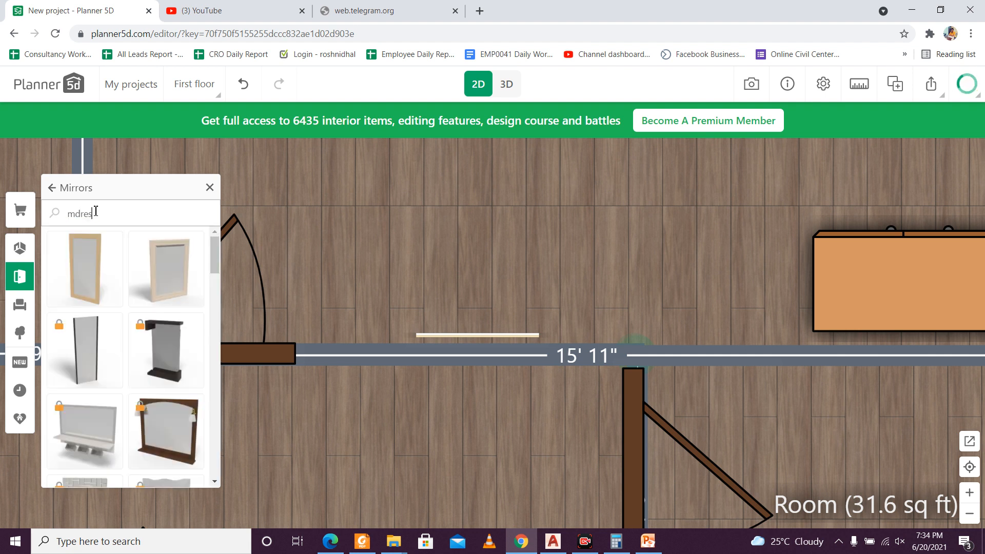
pyautogui.write('dress')
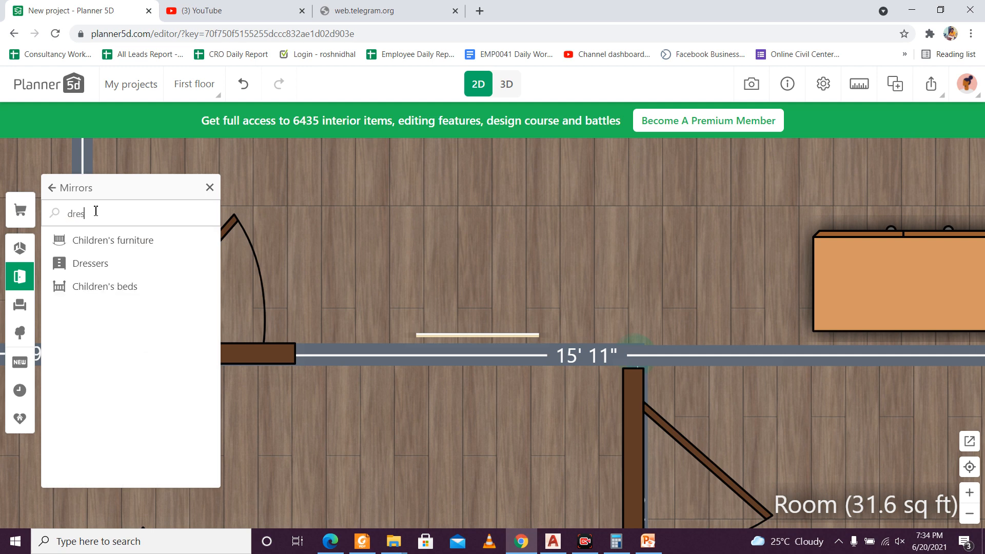
pyautogui.click(119, 238)
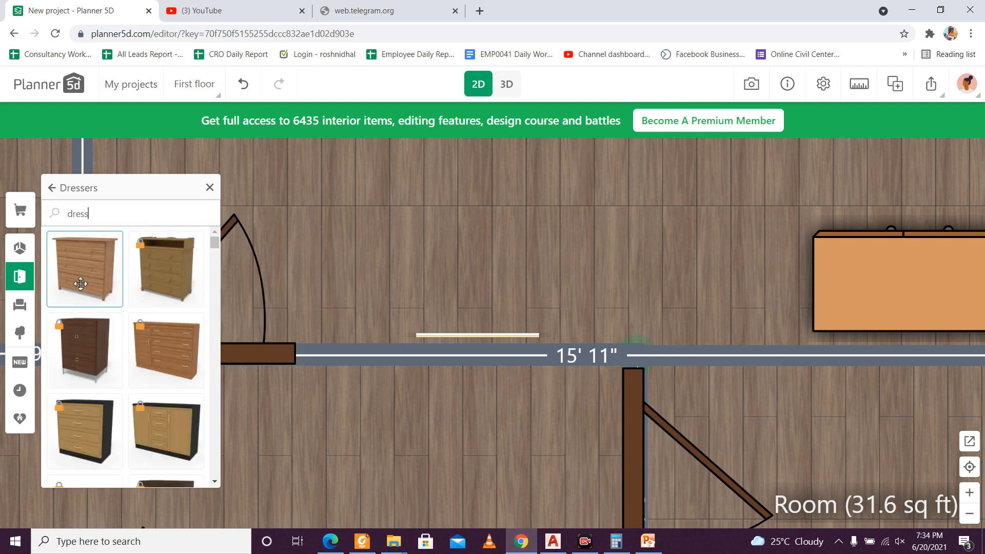
pyautogui.click(112, 288)
pyautogui.moveTo(488, 303); pyautogui.dragTo(488, 250)
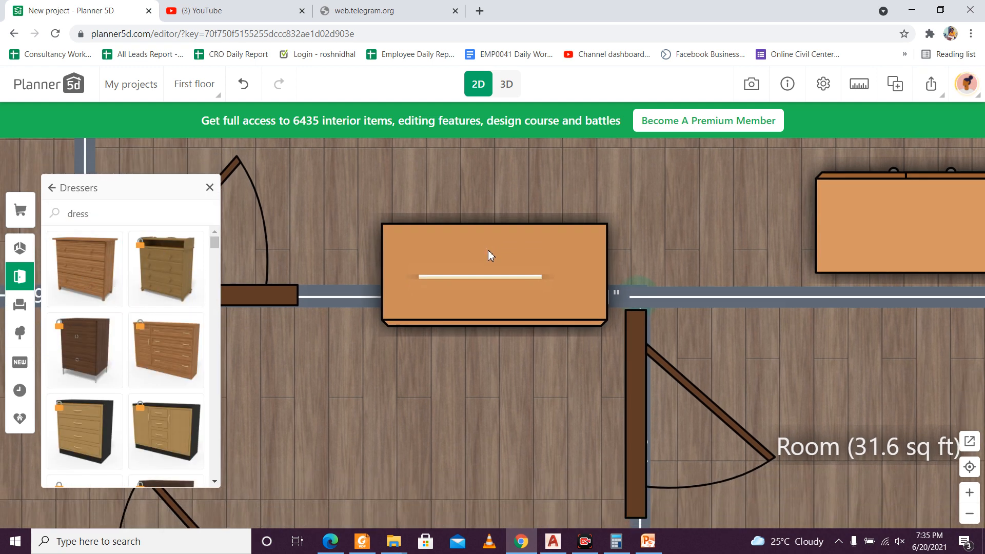
# Step: Rotate the dresser to -180 degrees and place it against the bedroom wall under the mirror
pyautogui.click(488, 251)
pyautogui.moveTo(492, 341); pyautogui.dragTo(502, 178)
pyautogui.moveTo(491, 260); pyautogui.dragTo(500, 188)
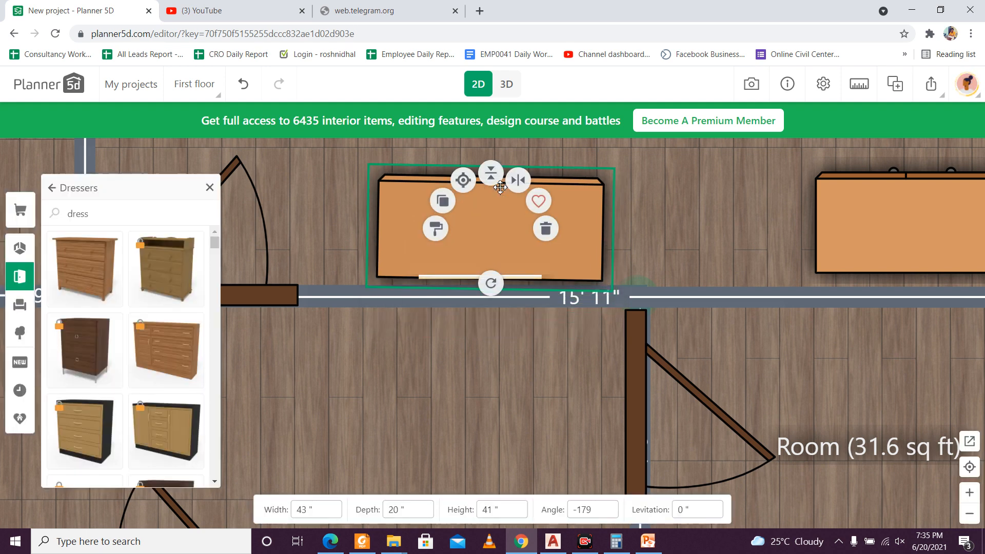
pyautogui.moveTo(489, 274); pyautogui.dragTo(495, 281)
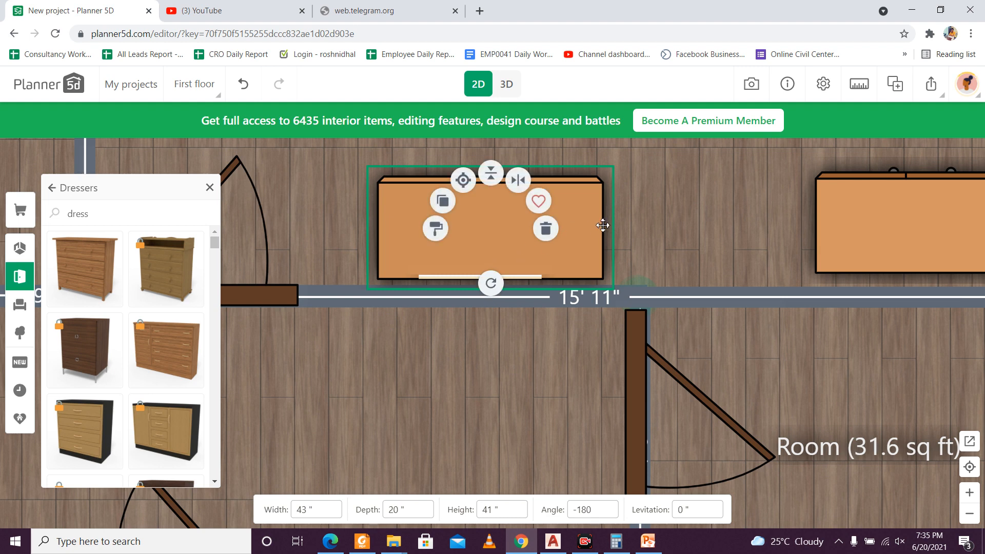
# Step: Inspect the dresser, mirror and furnished rooms in 3D, return to the 2D plan and close the Dressers catalogue
pyautogui.click(507, 85)
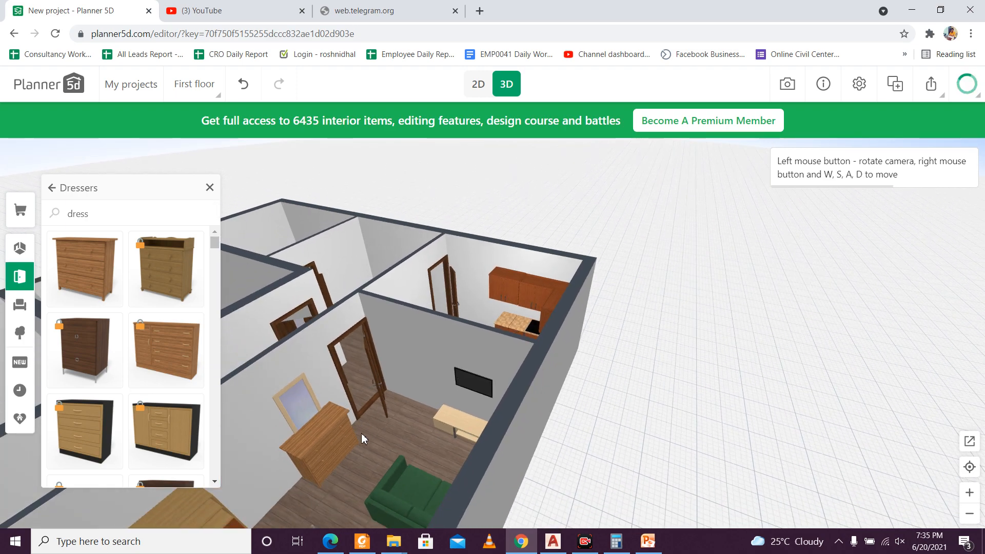
pyautogui.moveTo(361, 433); pyautogui.dragTo(567, 444)
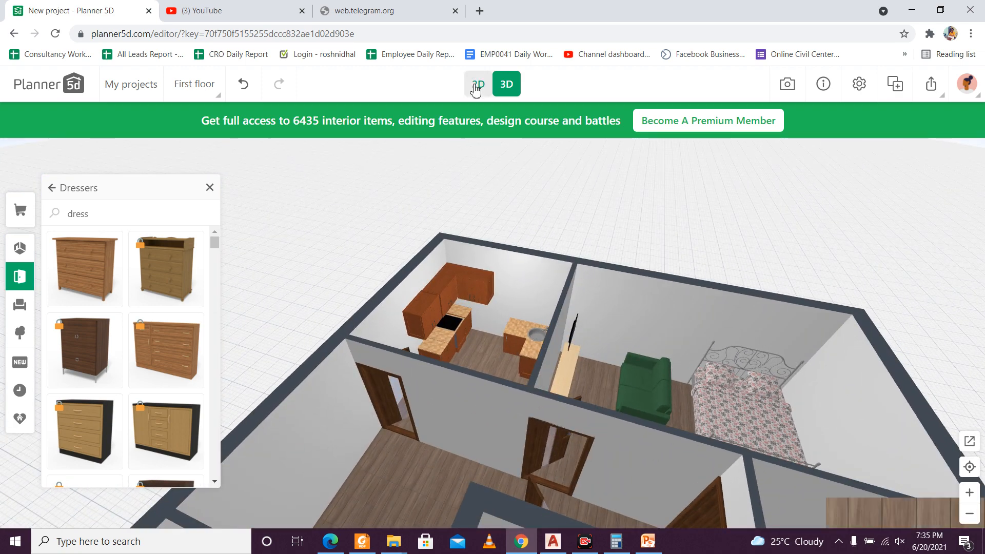
pyautogui.click(476, 84)
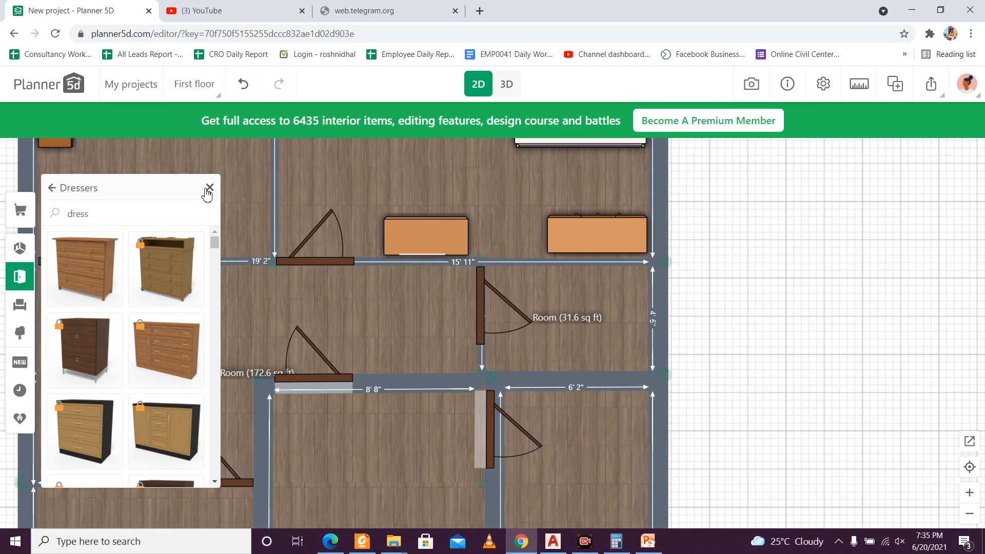
pyautogui.click(210, 187)
pyautogui.scroll(-5, 362, 291)
pyautogui.scroll(2, 467, 315)
pyautogui.scroll(2, 386, 308)
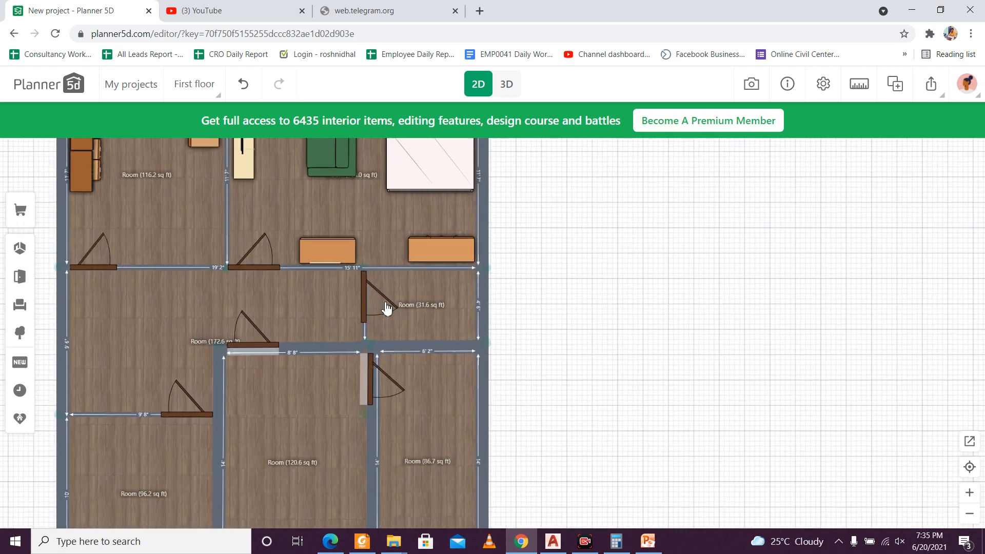
# Step: Search the catalogue for "toile" and open the Toilets category
pyautogui.click(25, 288)
pyautogui.click(101, 219)
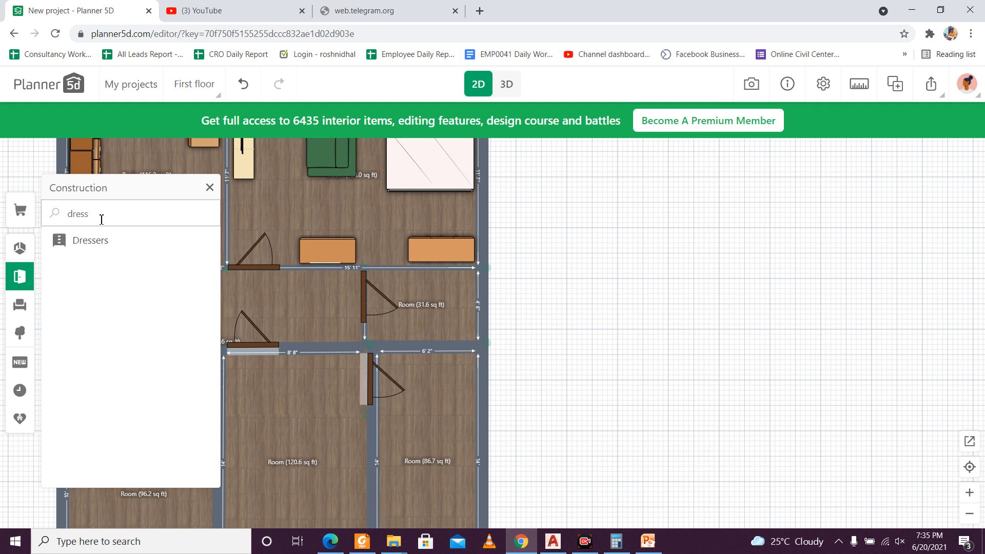
pyautogui.press('BackSpace')
pyautogui.press('BackSpace')
pyautogui.press('BackSpace')
pyautogui.press('BackSpace')
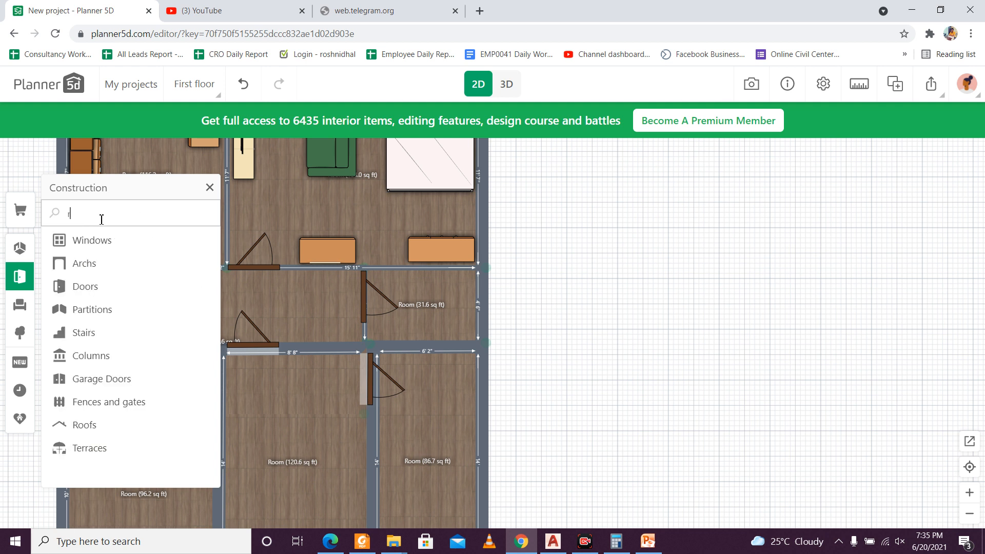
pyautogui.write('roil')
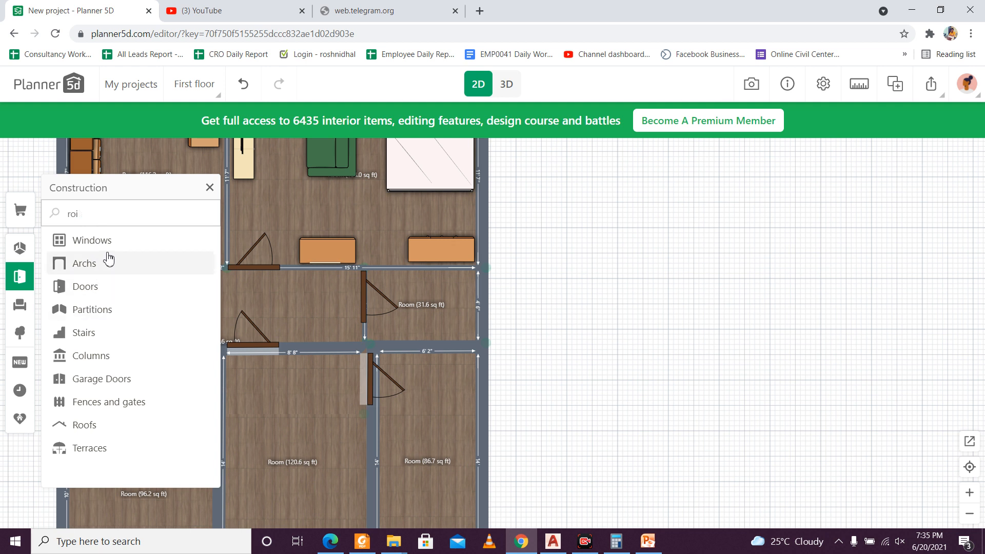
pyautogui.press('BackSpace')
pyautogui.press('BackSpace')
pyautogui.press('BackSpace')
pyautogui.write('toile')
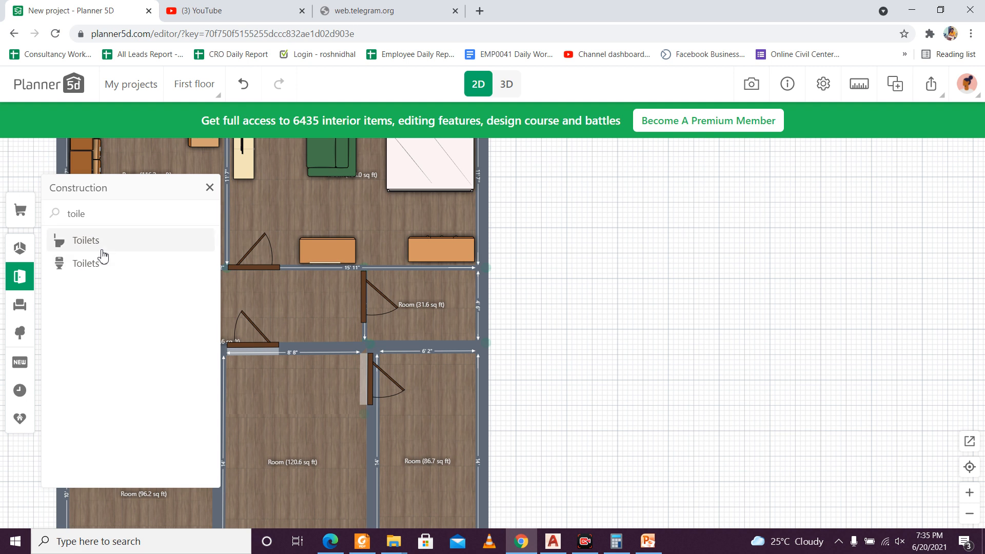
pyautogui.click(100, 262)
pyautogui.click(111, 242)
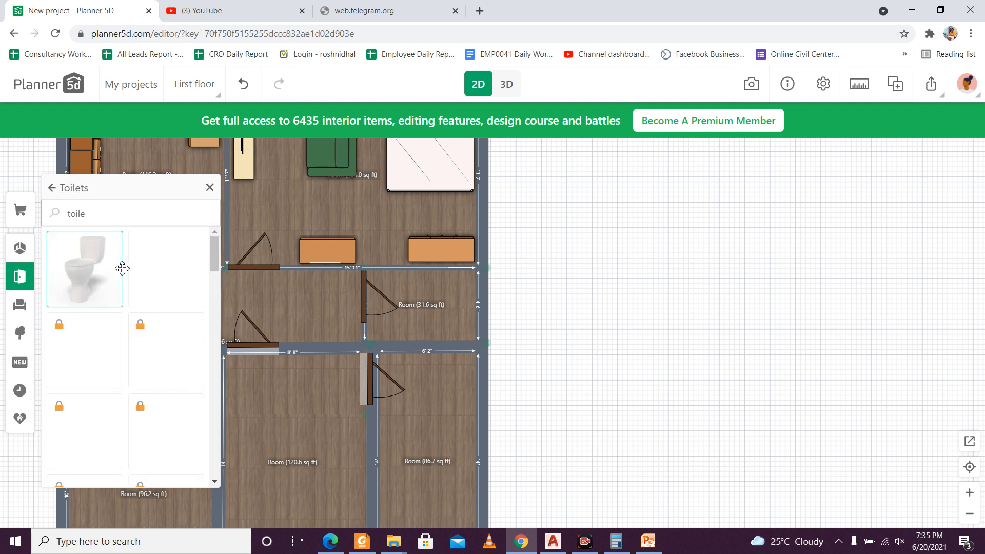
# Step: Add the wall-hung toilet with the wooden lid, rotate it a quarter turn and place it against the outer wall of the 31.6 sq ft room
pyautogui.click(170, 284)
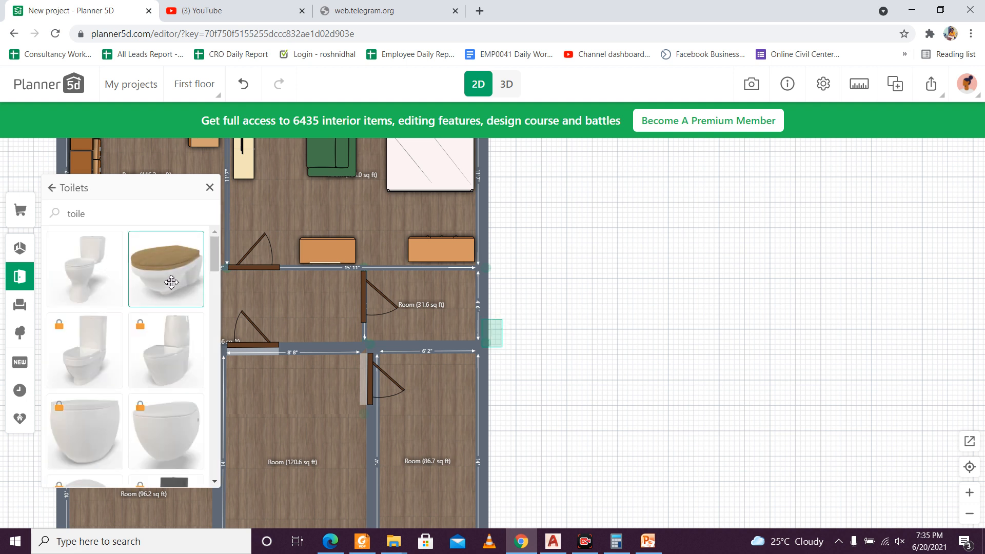
pyautogui.click(492, 329)
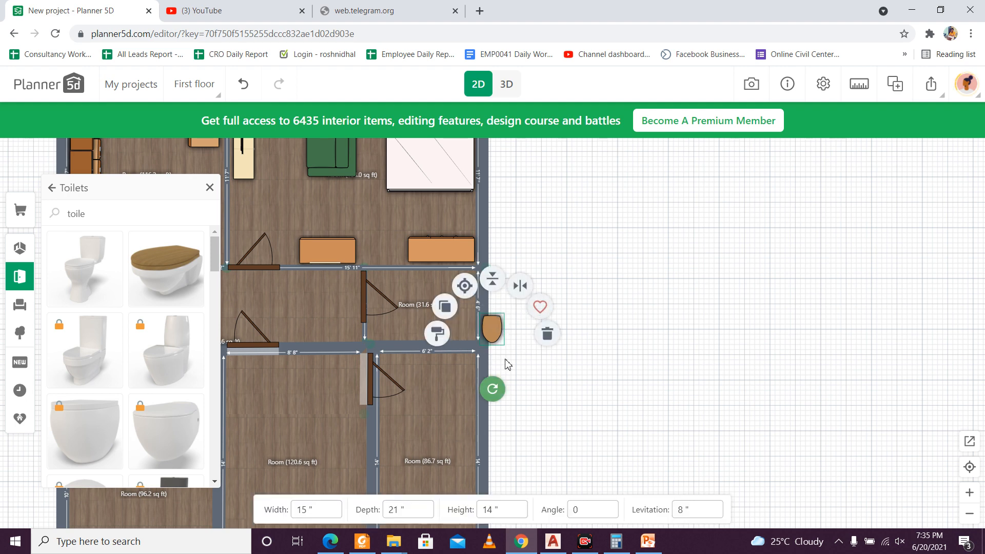
pyautogui.moveTo(493, 388); pyautogui.dragTo(436, 315)
pyautogui.moveTo(506, 333); pyautogui.dragTo(462, 306)
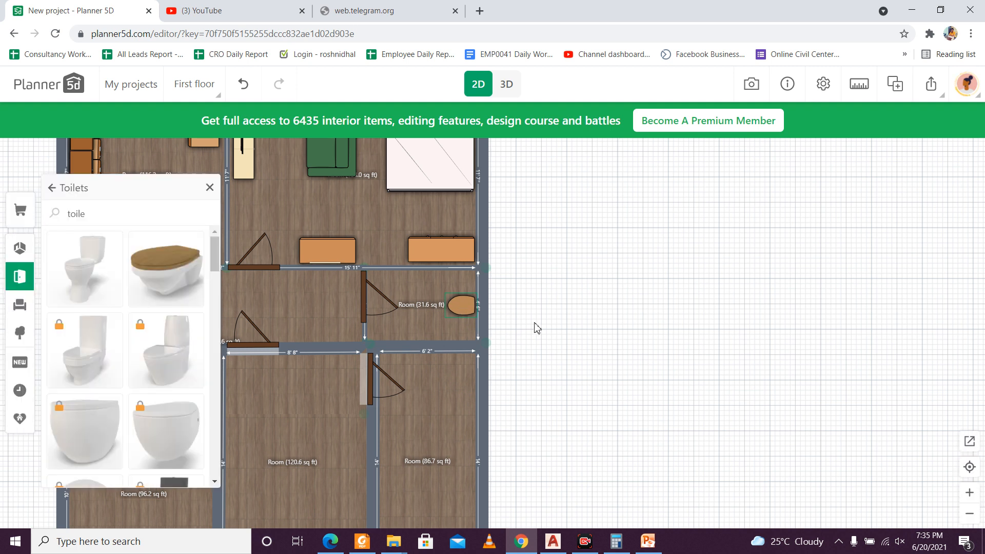
# Step: Search the catalogue for "showe" and browse the Baths and showers category
pyautogui.click(115, 216)
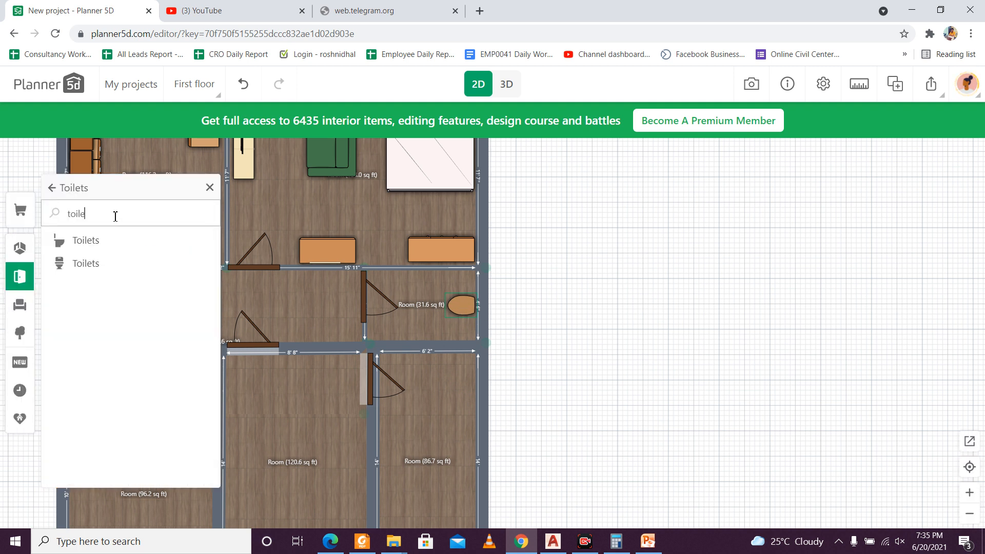
pyautogui.press('BackSpace')
pyautogui.press('BackSpace')
pyautogui.press('BackSpace')
pyautogui.press('BackSpace')
pyautogui.press('BackSpace')
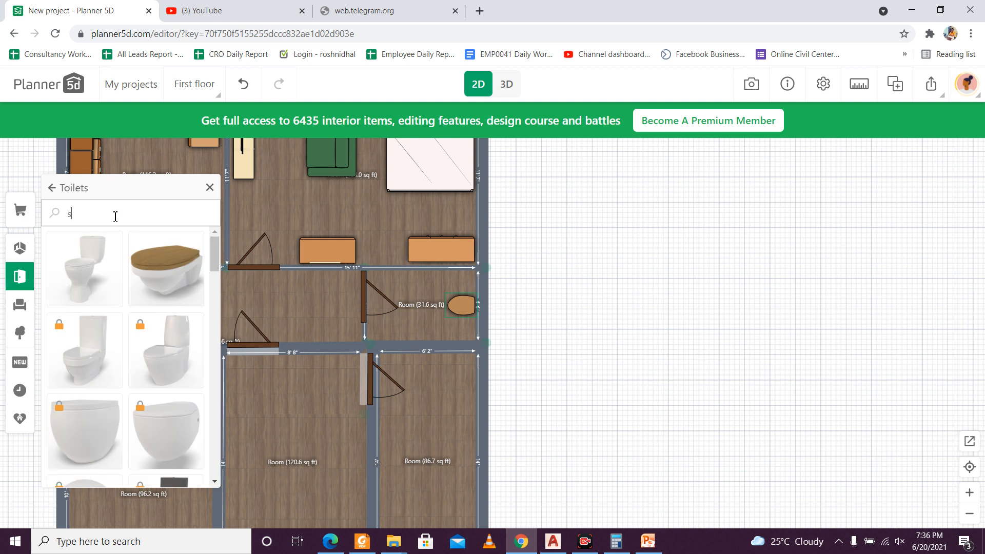
pyautogui.write('showe')
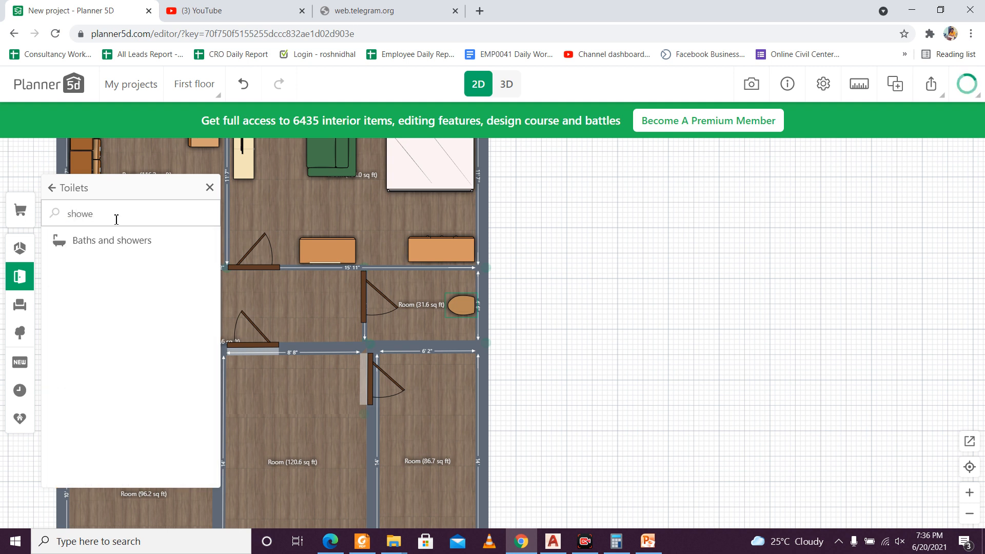
pyautogui.click(116, 240)
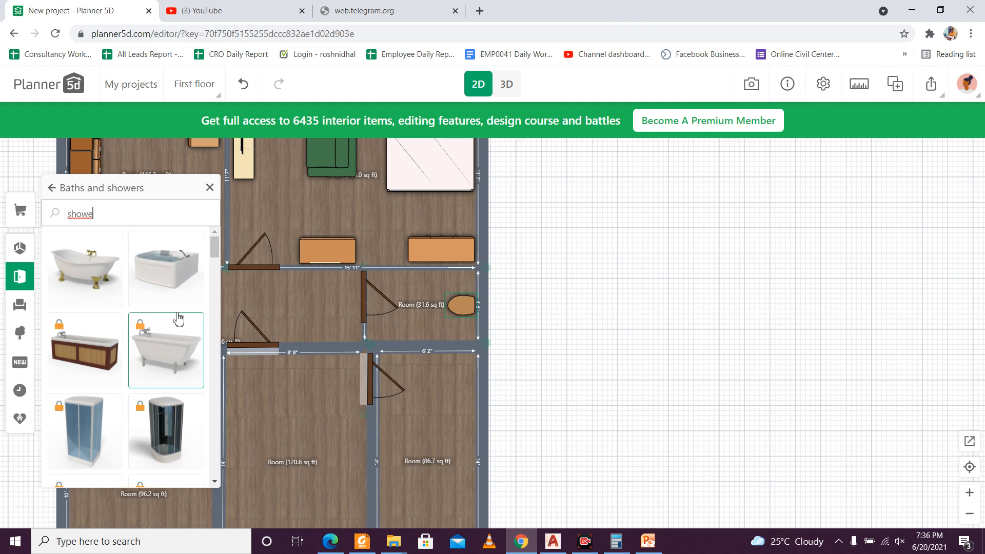
pyautogui.scroll(-4, 178, 315)
pyautogui.scroll(4, 178, 318)
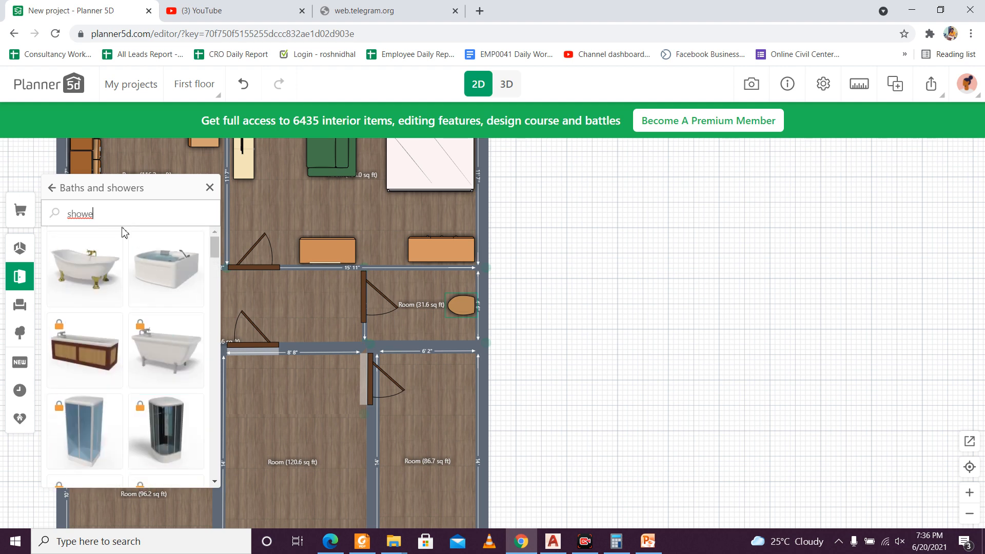
# Step: Try out the unlocked 55-inch corner bath beside the floor plan and delete it
pyautogui.moveTo(170, 267); pyautogui.dragTo(618, 279)
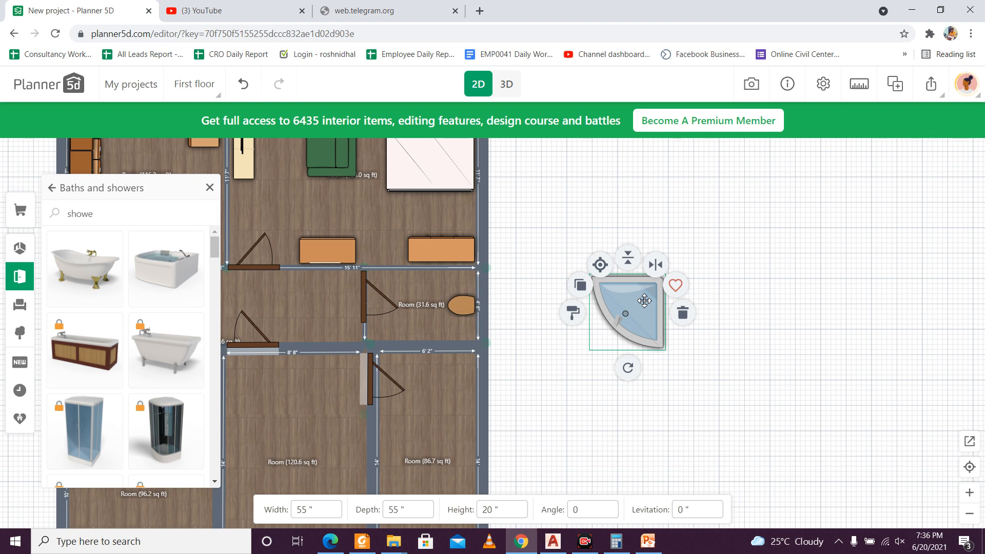
pyautogui.click(682, 313)
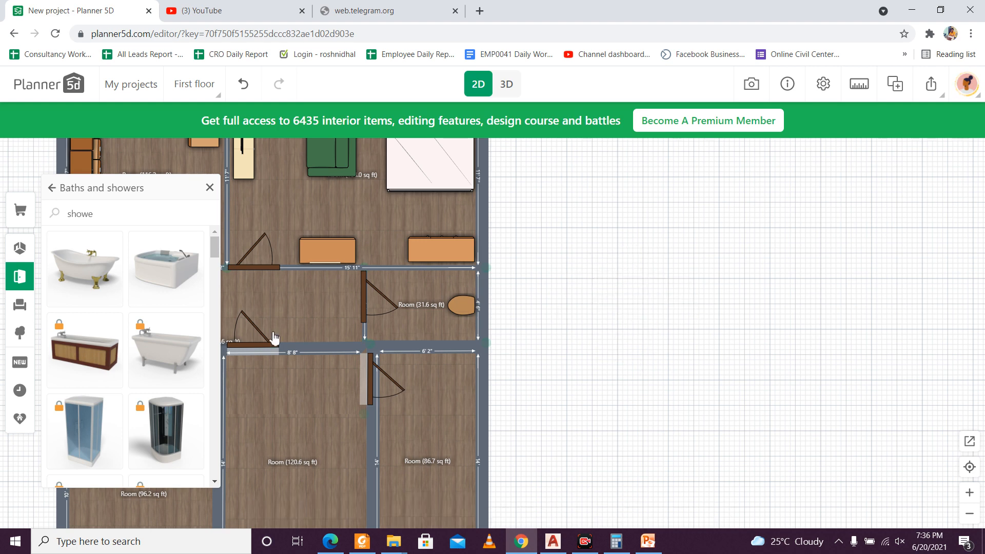
# Step: Look through the Baths and showers category for a shower that is not locked
pyautogui.scroll(-5, 95, 333)
pyautogui.scroll(2, 95, 336)
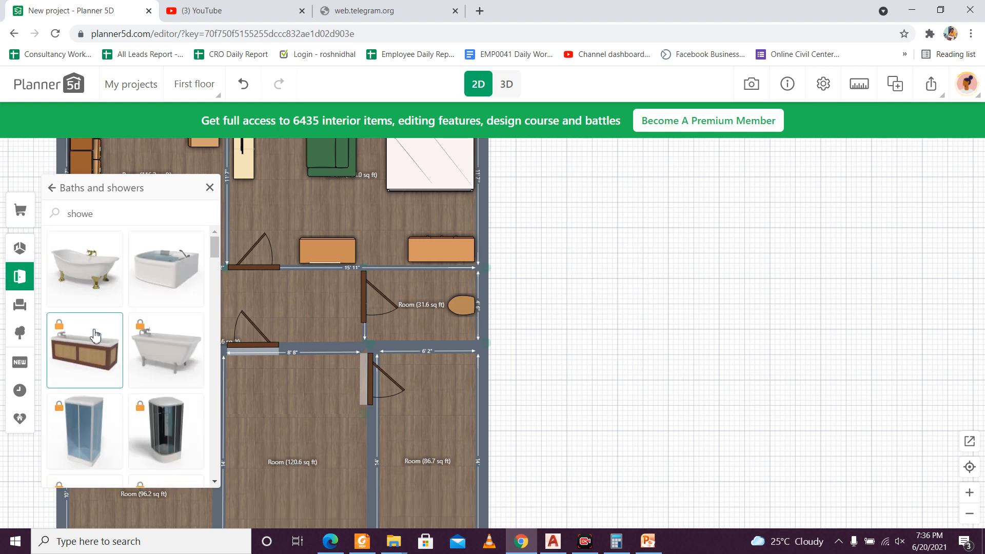
pyautogui.click(103, 207)
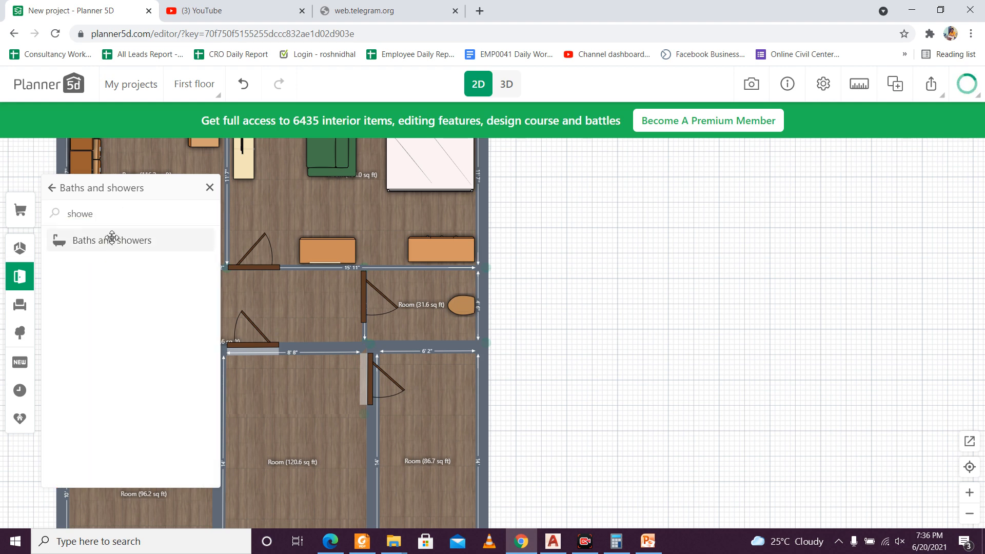
pyautogui.click(110, 242)
pyautogui.scroll(-5, 158, 314)
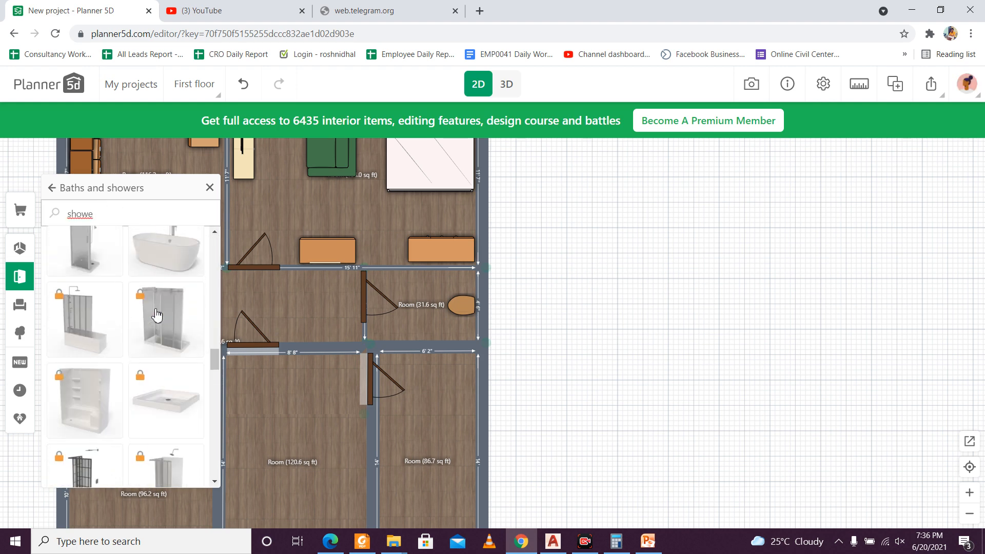
pyautogui.scroll(5, 158, 315)
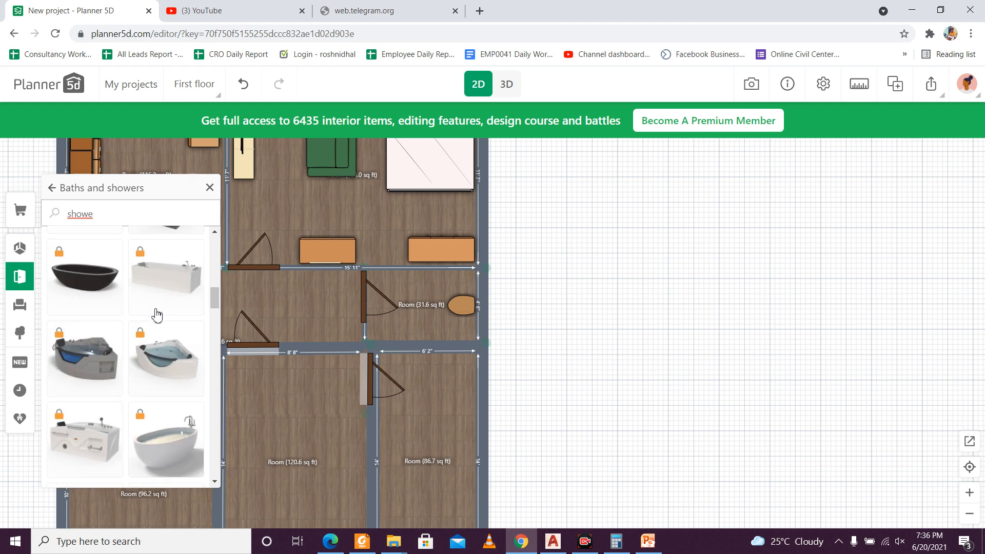
pyautogui.scroll(3, 158, 315)
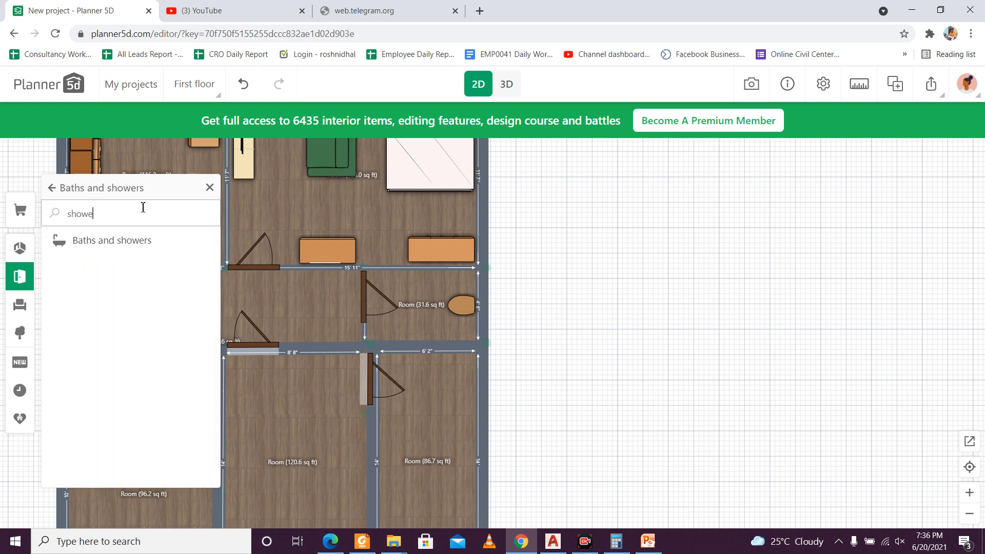
# Step: Search the catalogue for "was" and open the Suspended category of the wash-basins
pyautogui.press('BackSpace')
pyautogui.press('BackSpace')
pyautogui.press('BackSpace')
pyautogui.press('BackSpace')
pyautogui.write('w')
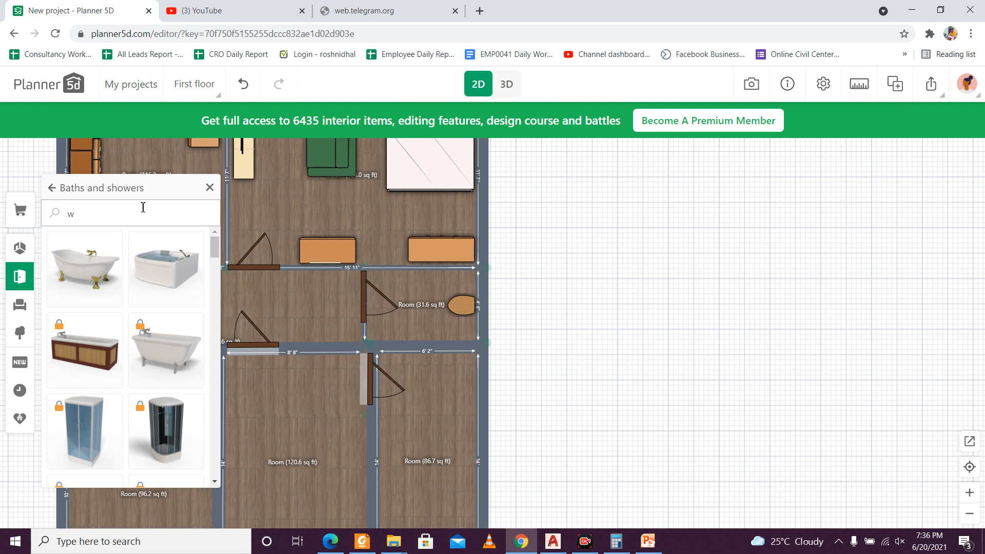
pyautogui.write('as')
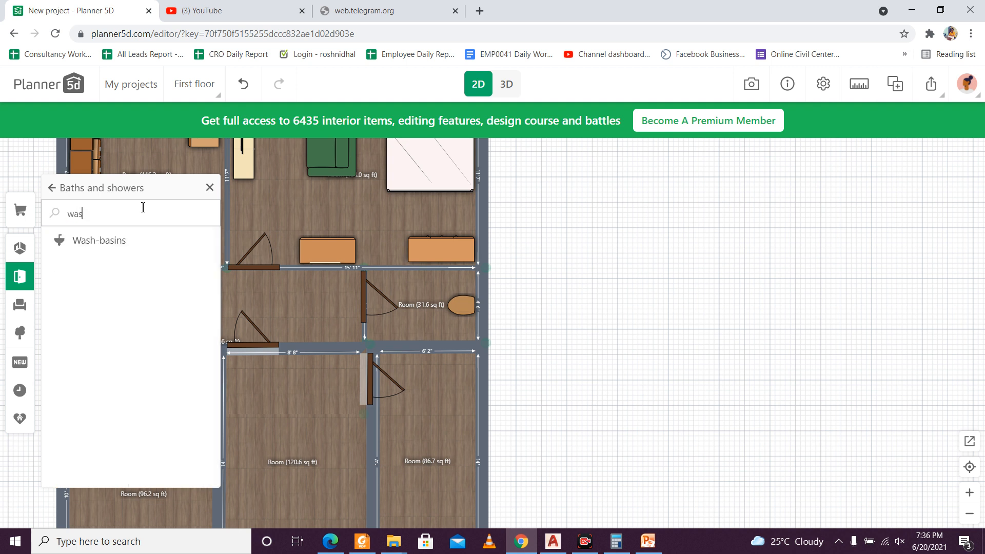
pyautogui.click(128, 245)
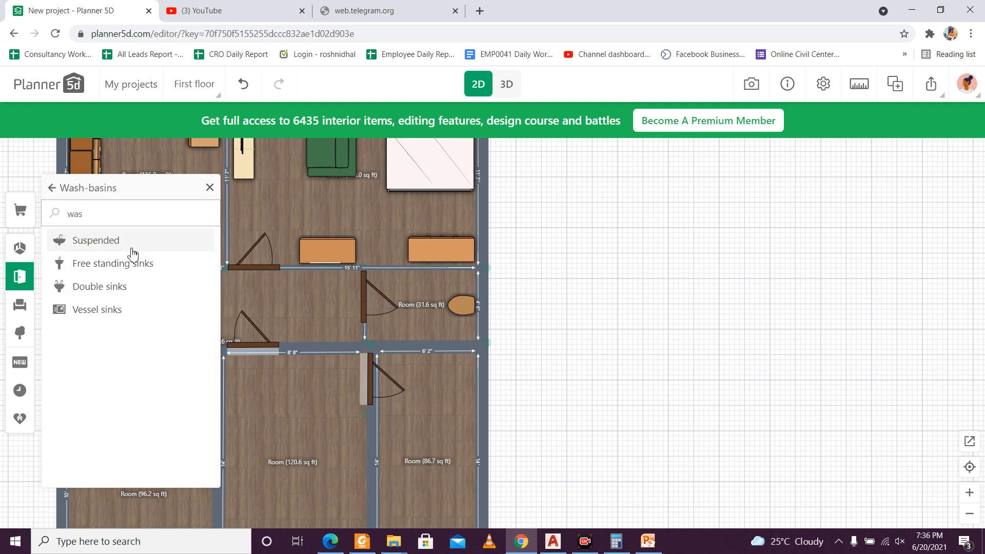
pyautogui.click(131, 248)
# Step: Add the unlocked white suspended wash-basin to the toilet room, rotate it 180 degrees into the corner beside the door and check it in 3D
pyautogui.moveTo(99, 292); pyautogui.dragTo(395, 277)
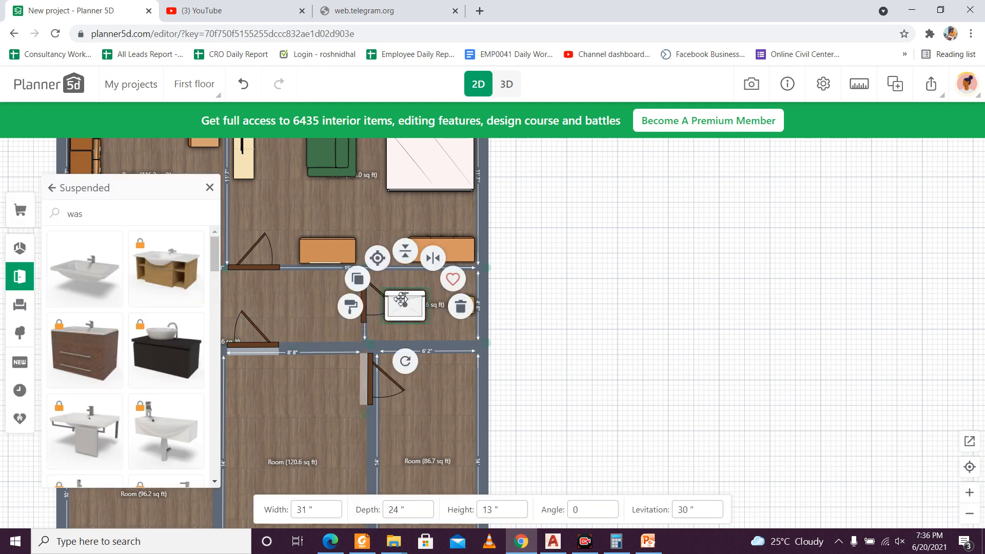
pyautogui.moveTo(394, 364); pyautogui.dragTo(408, 233)
pyautogui.moveTo(405, 304)
pyautogui.mouseDown()
pyautogui.moveTo(398, 321)
pyautogui.moveTo(393, 314)
pyautogui.mouseUp()
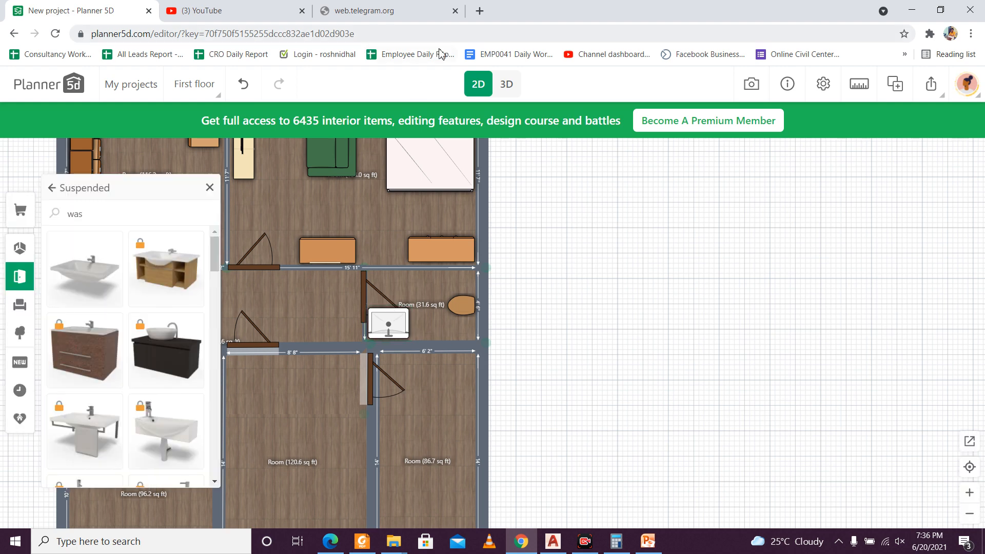
pyautogui.click(506, 85)
pyautogui.moveTo(520, 248); pyautogui.dragTo(525, 421)
pyautogui.click(478, 83)
# Step: Nudge the wash-basin along its wall, away from the toilet room's door
pyautogui.click(399, 326)
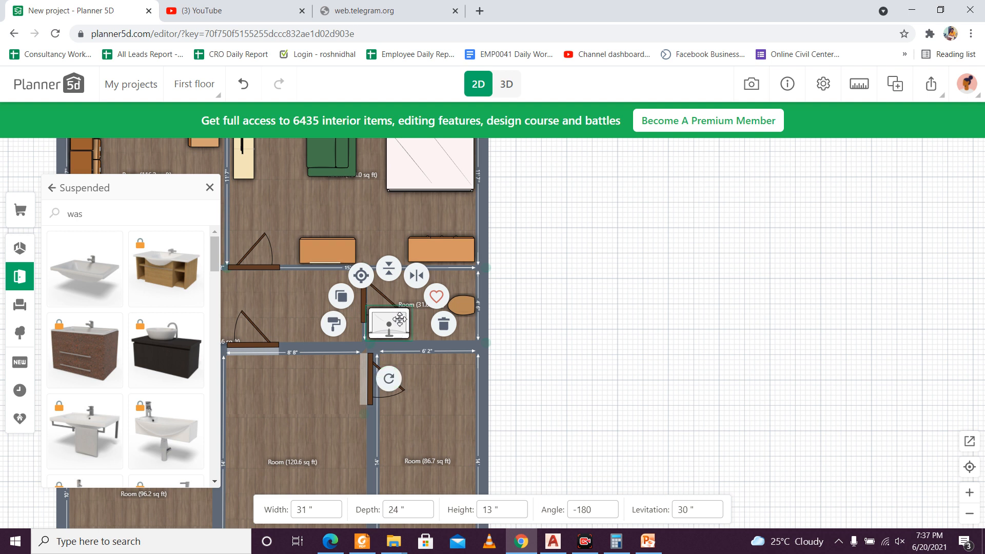
pyautogui.press('Right')
pyautogui.press('Right')
pyautogui.press('Right')
pyautogui.press('Right')
pyautogui.press('Right')
pyautogui.press('Right')
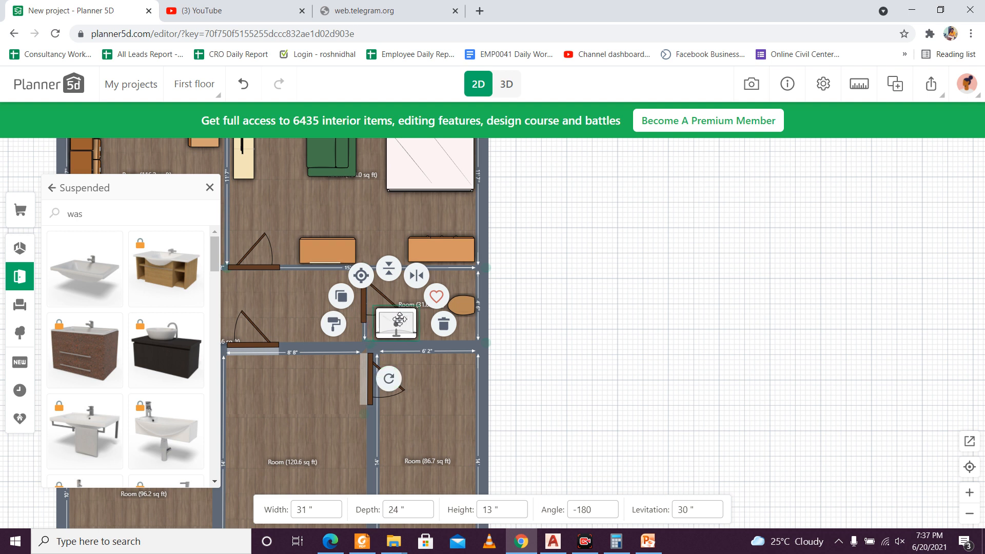
pyautogui.press('Right')
pyautogui.press('Right')
pyautogui.press('Right')
pyautogui.press('Right')
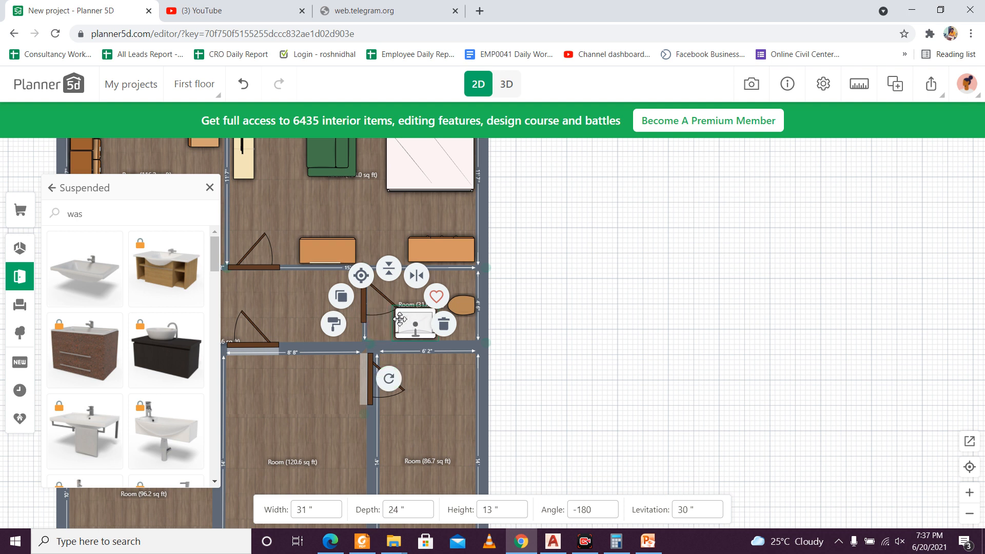
pyautogui.press('Right')
pyautogui.press('Right')
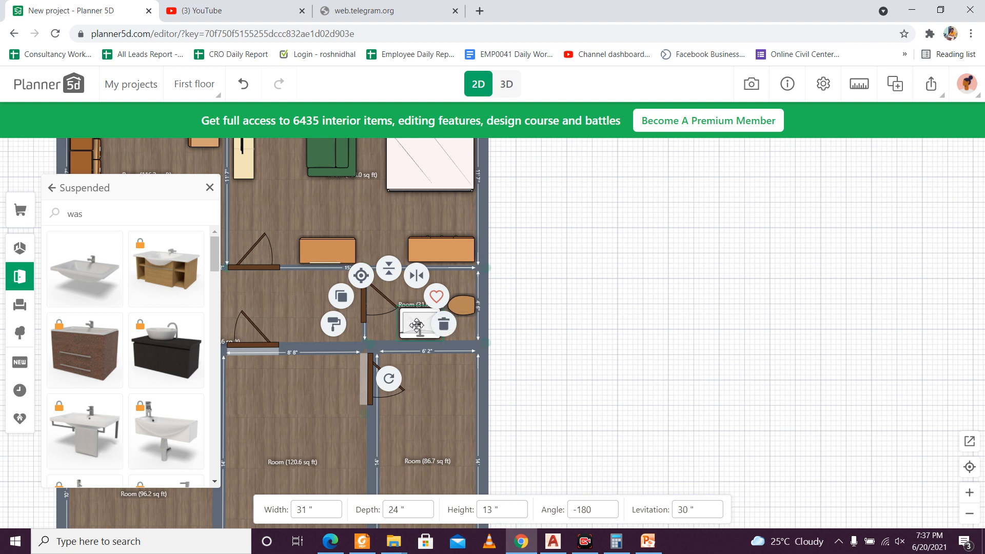
# Step: Nudge the wash-basin across the toilet room to the wall shared with the bedroom
pyautogui.moveTo(388, 379); pyautogui.dragTo(394, 424)
pyautogui.press('Up')
pyautogui.press('Up')
pyautogui.press('Up')
pyautogui.press('Up')
pyautogui.press('Up')
pyautogui.press('Up')
pyautogui.press('Up')
pyautogui.press('Up')
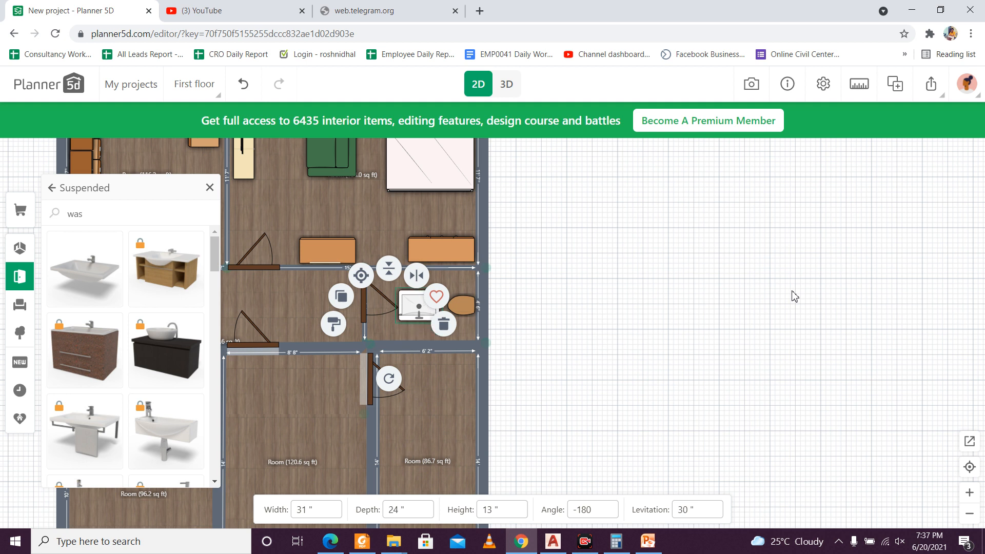
pyautogui.press('Up')
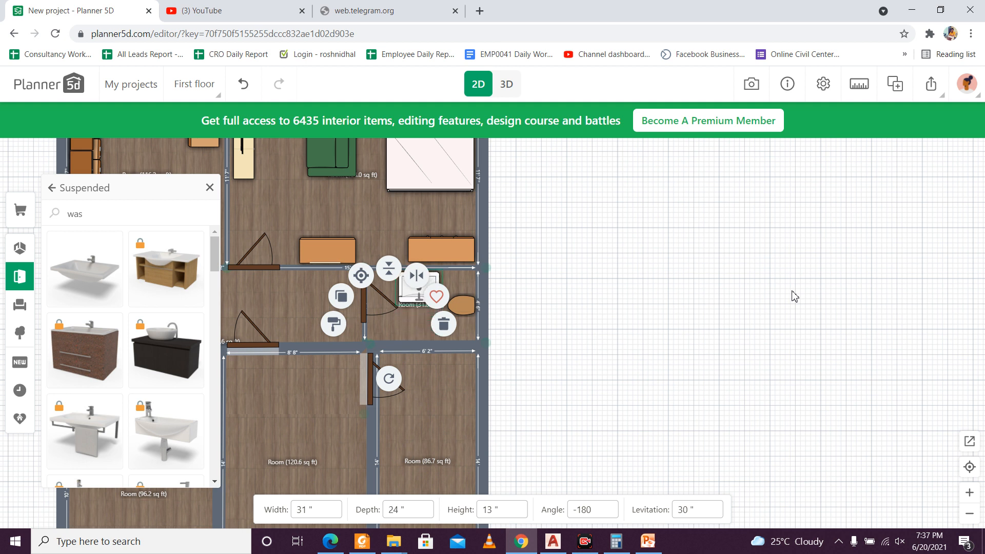
pyautogui.click(713, 416)
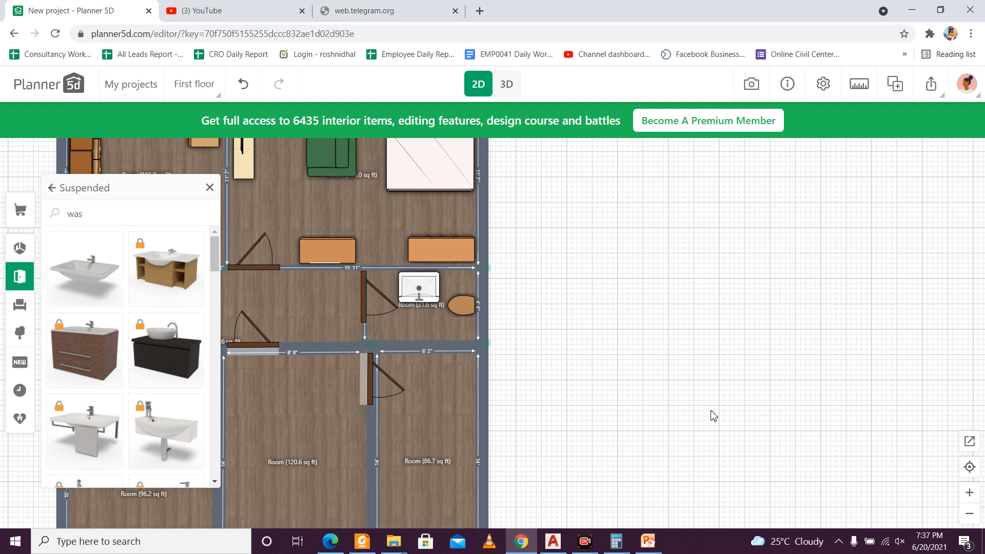
# Step: Try to change the wash-basin's width and dismiss the premium offer
pyautogui.click(428, 292)
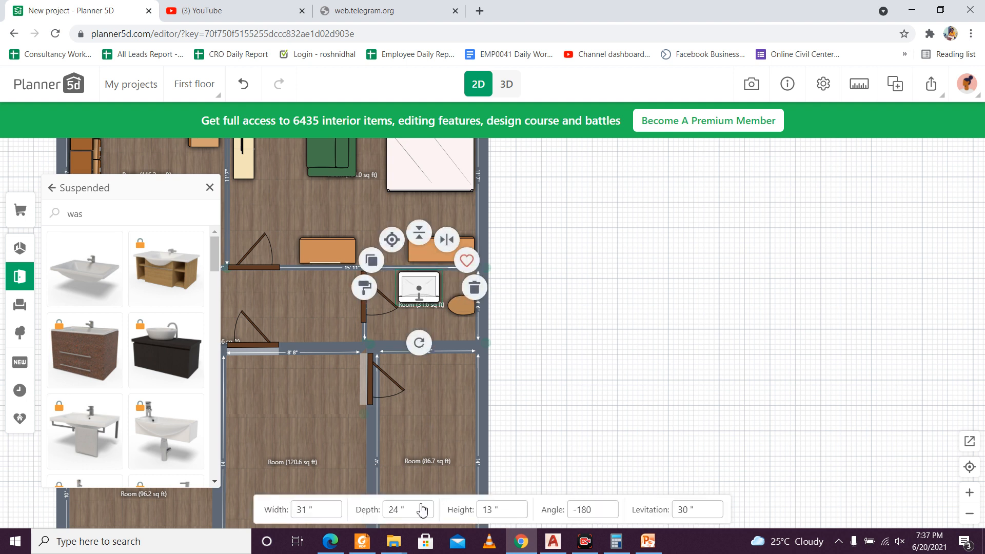
pyautogui.click(398, 509)
pyautogui.doubleClick(307, 510)
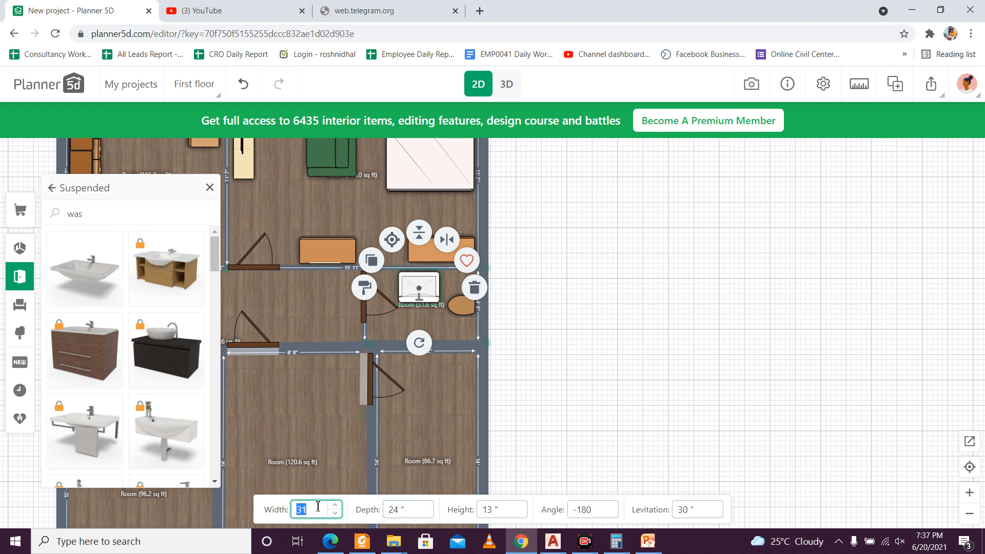
pyautogui.press('BackSpace')
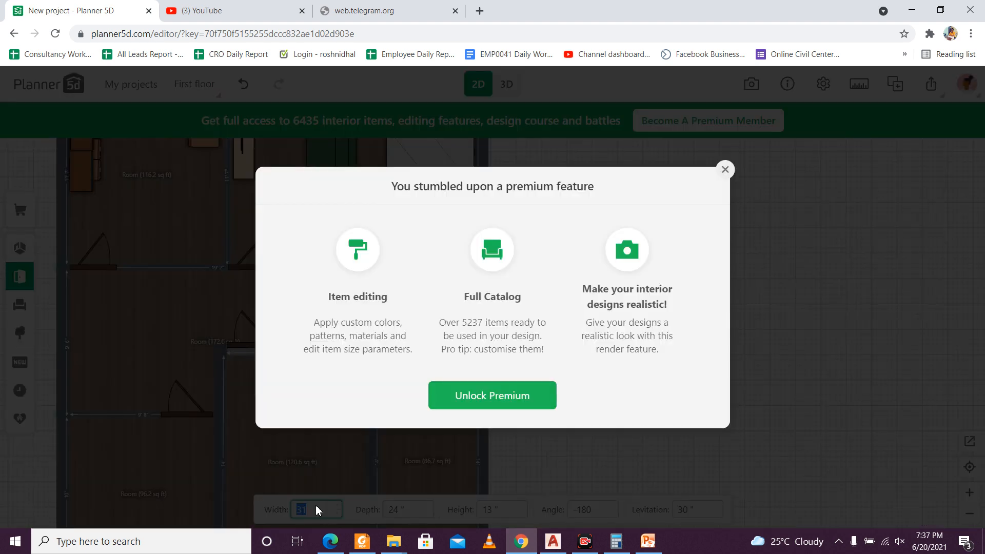
pyautogui.click(724, 170)
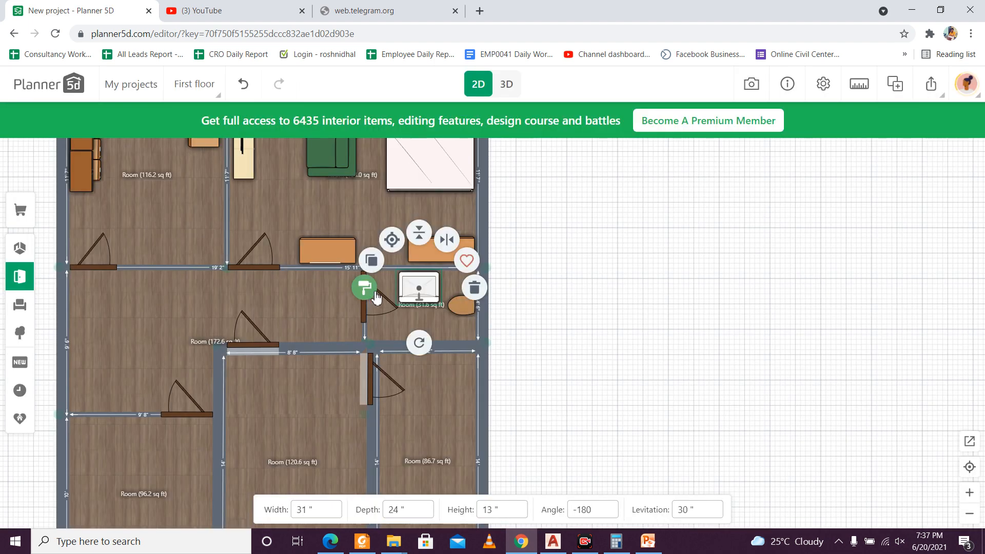
# Step: Move the wash-basin back to the wall opposite the bedroom, near the toilet room's door
pyautogui.click(436, 282)
pyautogui.click(436, 281)
pyautogui.moveTo(436, 281); pyautogui.dragTo(412, 318)
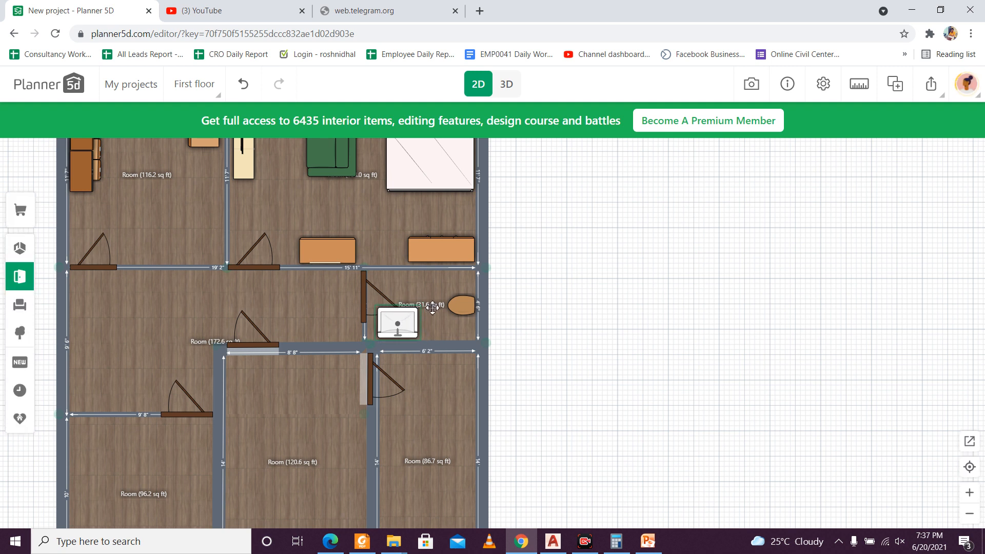
# Step: Undo the wash-basin edits step by step, then redo until the unrotated basin is back in the toilet room
pyautogui.hotkey('ctrl', 'z')
pyautogui.hotkey('ctrl', 'z')
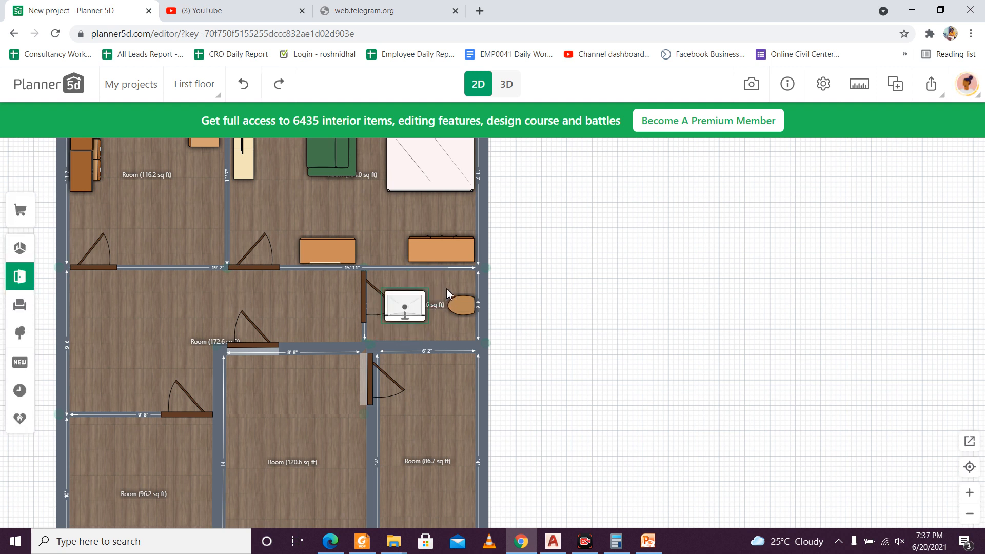
pyautogui.hotkey('ctrl', 'z')
pyautogui.hotkey('ctrl', 'z')
pyautogui.hotkey('ctrl', 'z')
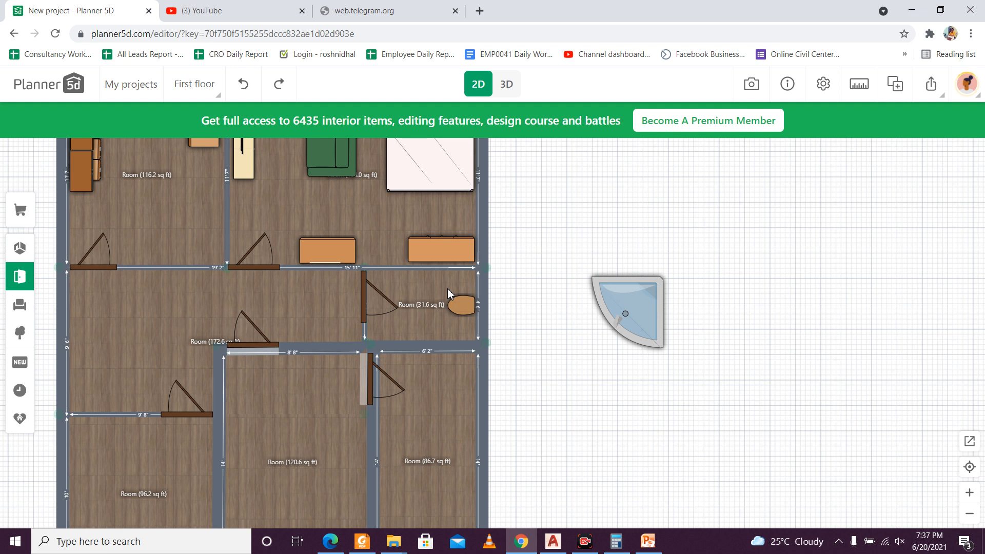
pyautogui.hotkey('ctrl', 'y')
pyautogui.hotkey('ctrl', 'y')
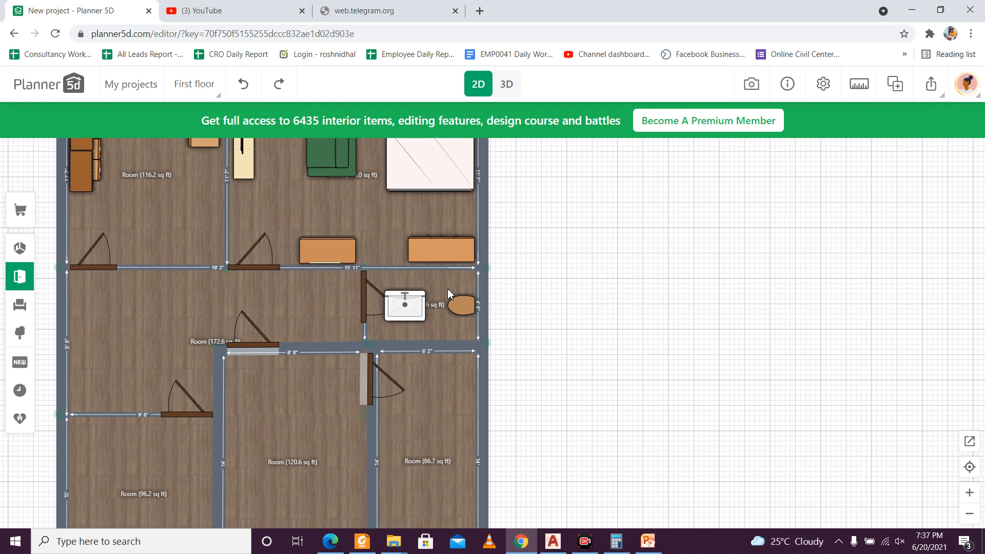
# Step: Rotate the wash-basin 180 degrees and place it in the toilet room's corner beside the door, opposite the bedroom wall
pyautogui.click(410, 297)
pyautogui.moveTo(406, 361); pyautogui.dragTo(396, 213)
pyautogui.moveTo(408, 300); pyautogui.dragTo(390, 318)
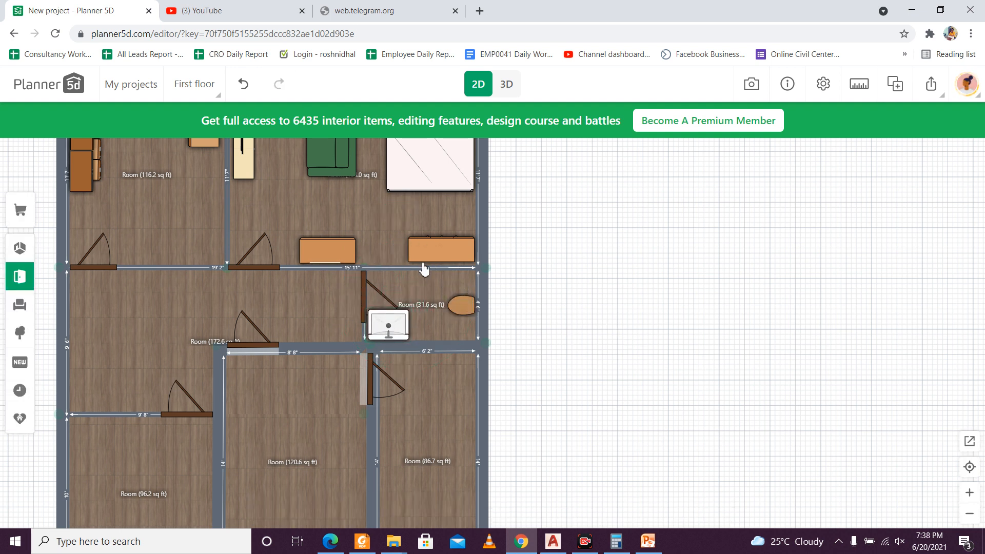
# Step: Search the catalogue for "dining" and open the Dining tables category
pyautogui.scroll(-3, 364, 293)
pyautogui.moveTo(256, 302); pyautogui.dragTo(302, 299)
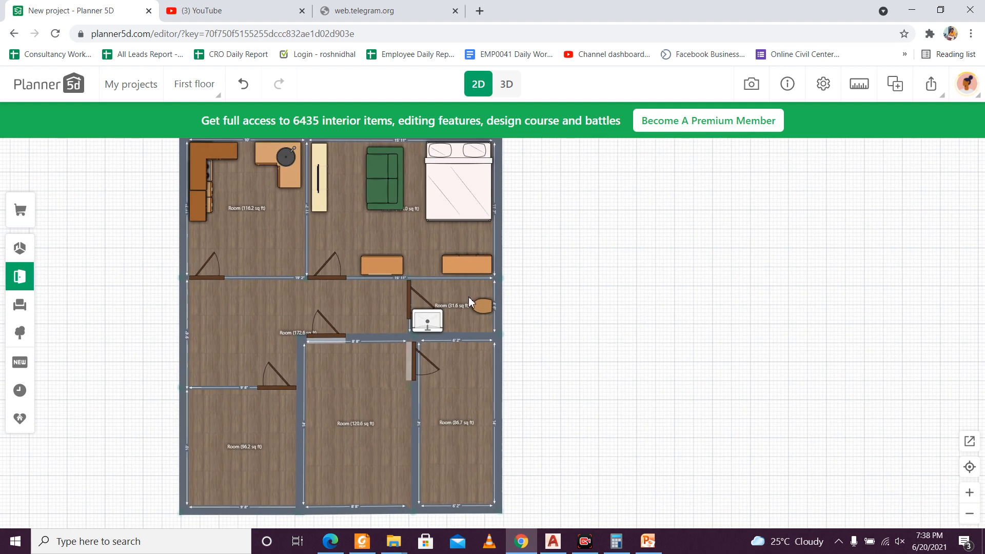
pyautogui.moveTo(423, 291); pyautogui.dragTo(439, 314)
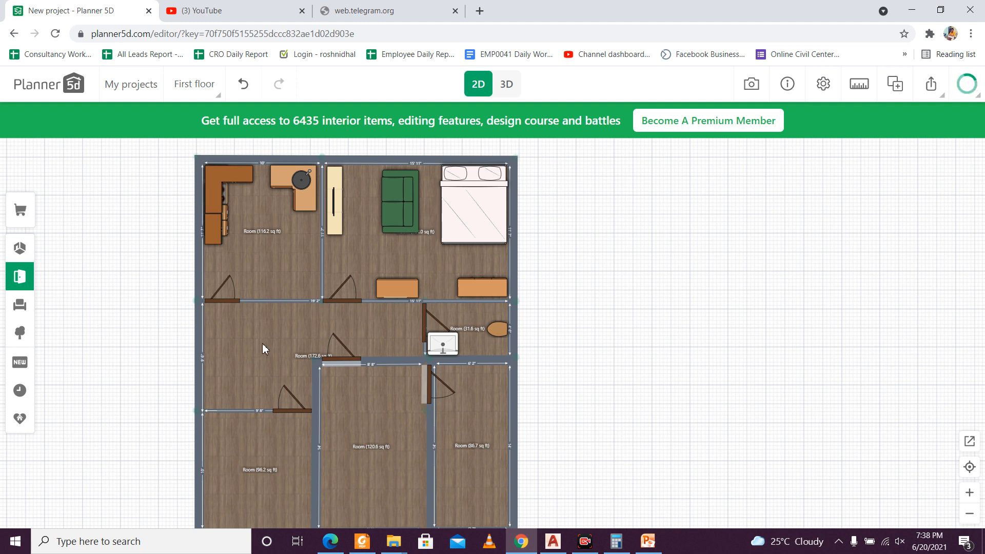
pyautogui.click(13, 272)
pyautogui.write('was')
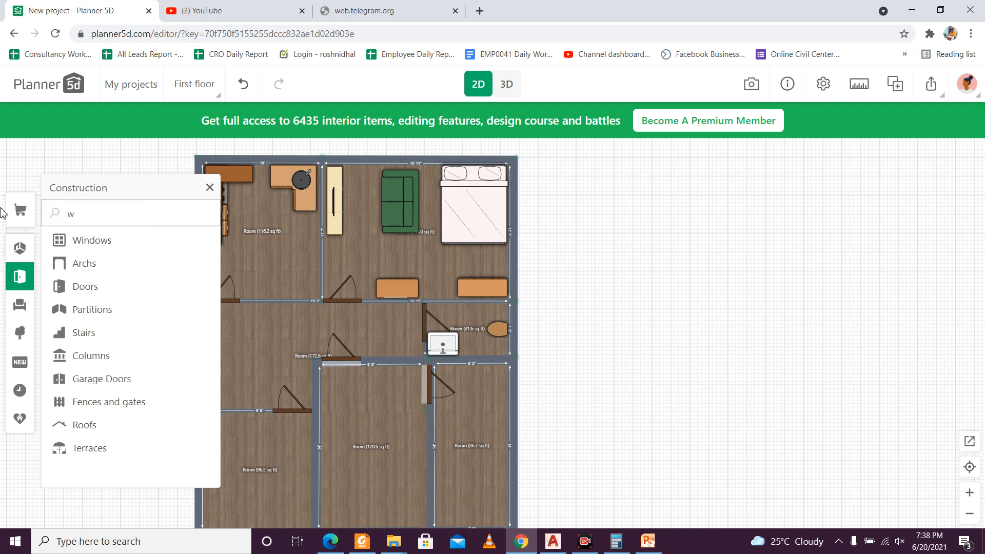
pyautogui.press('BackSpace')
pyautogui.write('dining')
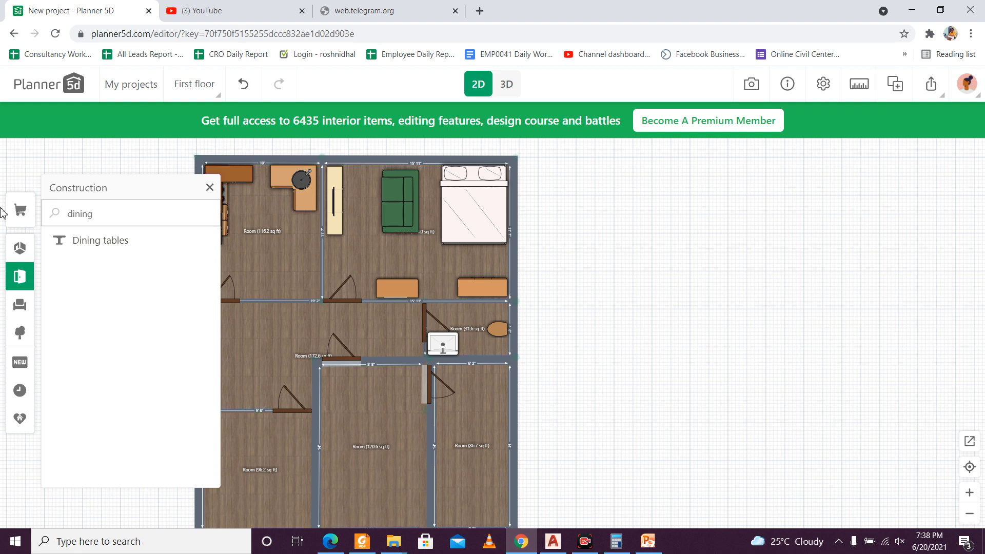
pyautogui.click(152, 241)
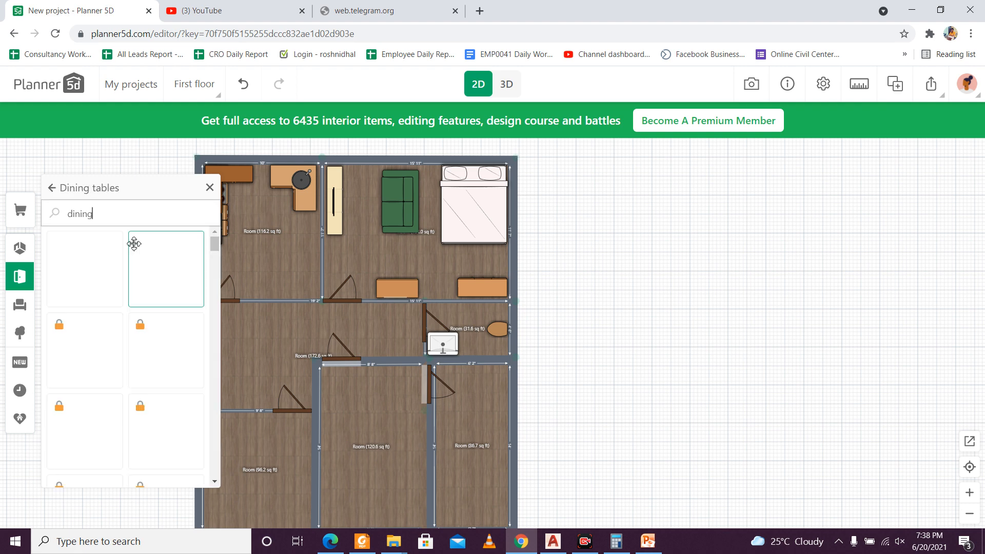
# Step: Add the unlocked wooden dining table with four chairs and place it near the outer wall of the 172.6 sq ft room
pyautogui.click(166, 280)
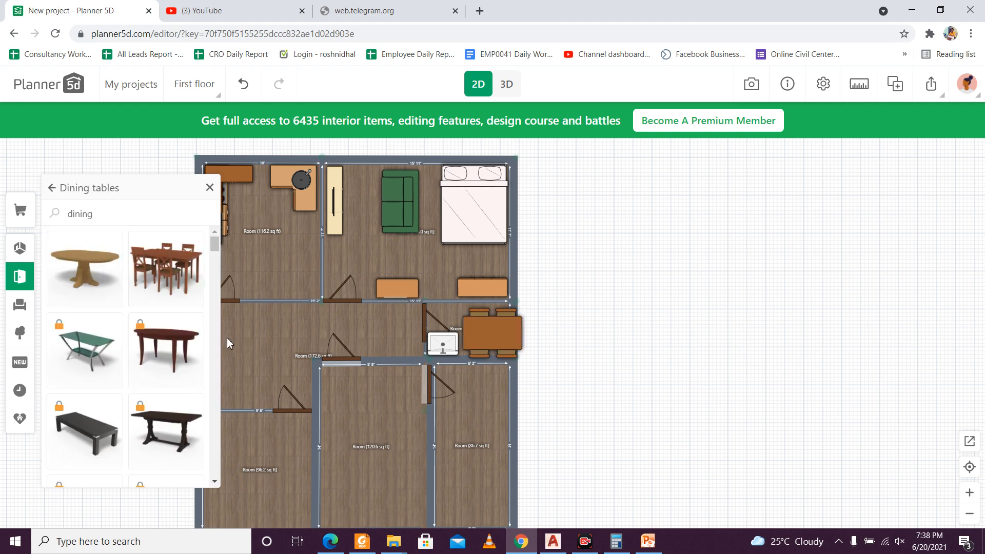
pyautogui.click(470, 330)
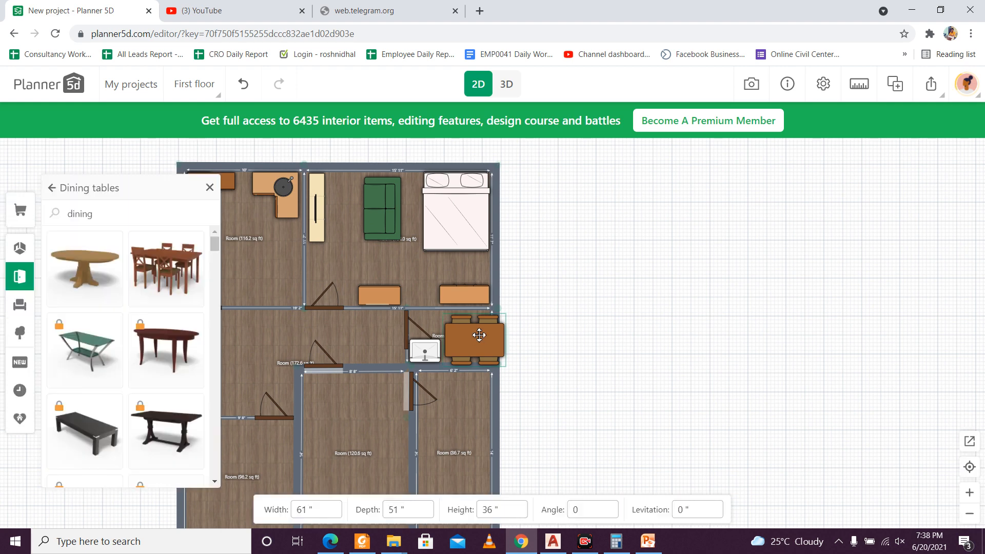
pyautogui.moveTo(479, 335); pyautogui.dragTo(223, 373)
pyautogui.moveTo(622, 333); pyautogui.dragTo(709, 265)
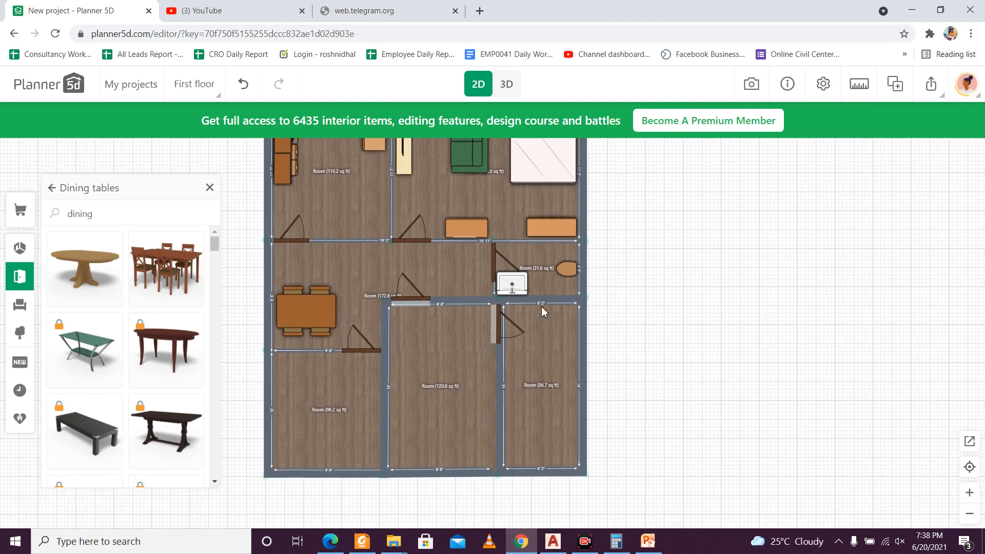
# Step: Search the catalogue for "sof" and look through the Other sofas and Soft armchairs categories
pyautogui.click(155, 220)
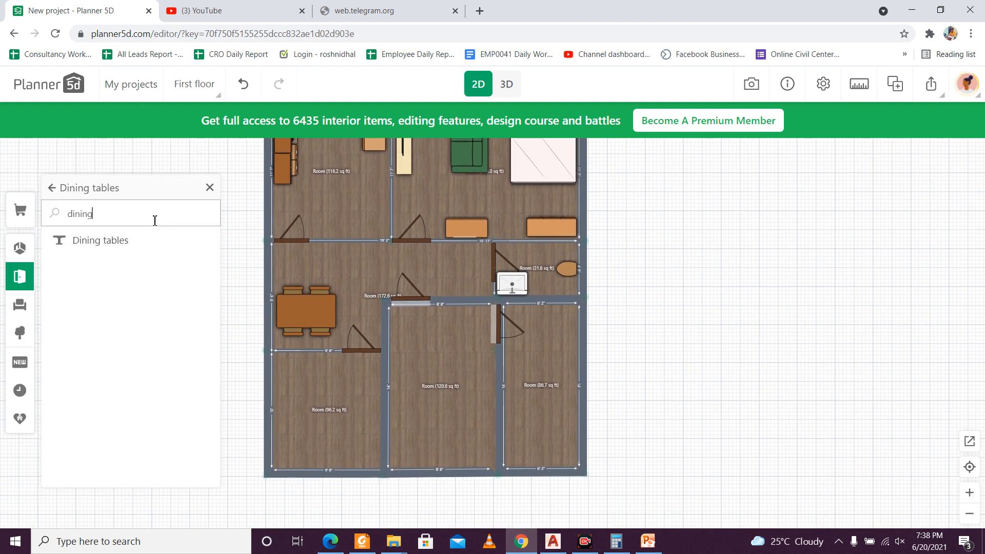
pyautogui.press('BackSpace')
pyautogui.press('BackSpace')
pyautogui.press('BackSpace')
pyautogui.press('BackSpace')
pyautogui.press('BackSpace')
pyautogui.press('BackSpace')
pyautogui.write('cou')
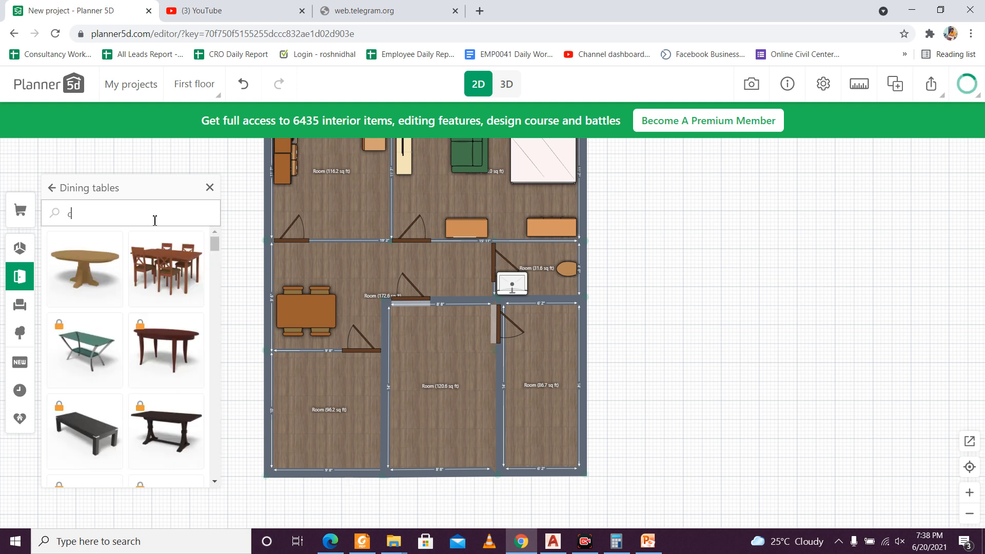
pyautogui.press('BackSpace')
pyautogui.press('BackSpace')
pyautogui.press('BackSpace')
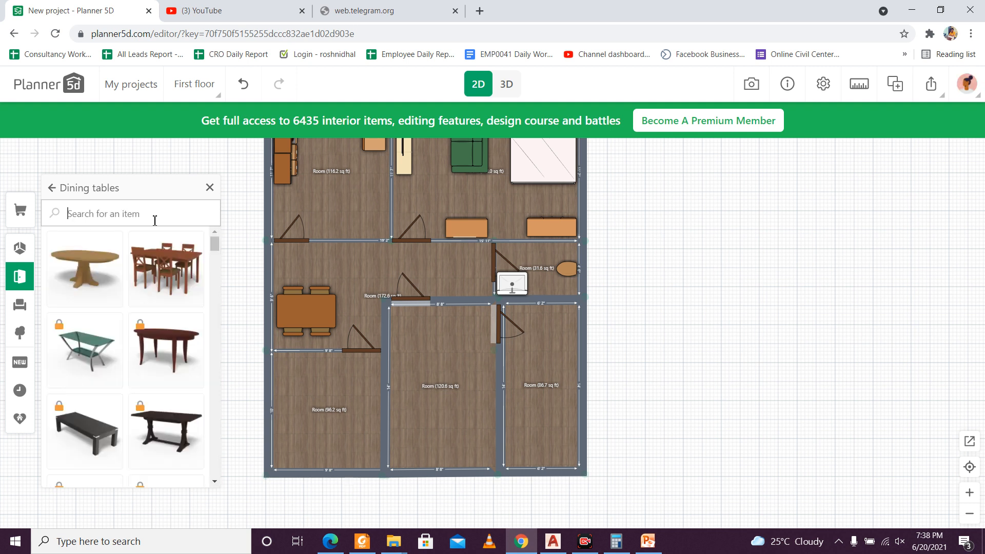
pyautogui.write('sof')
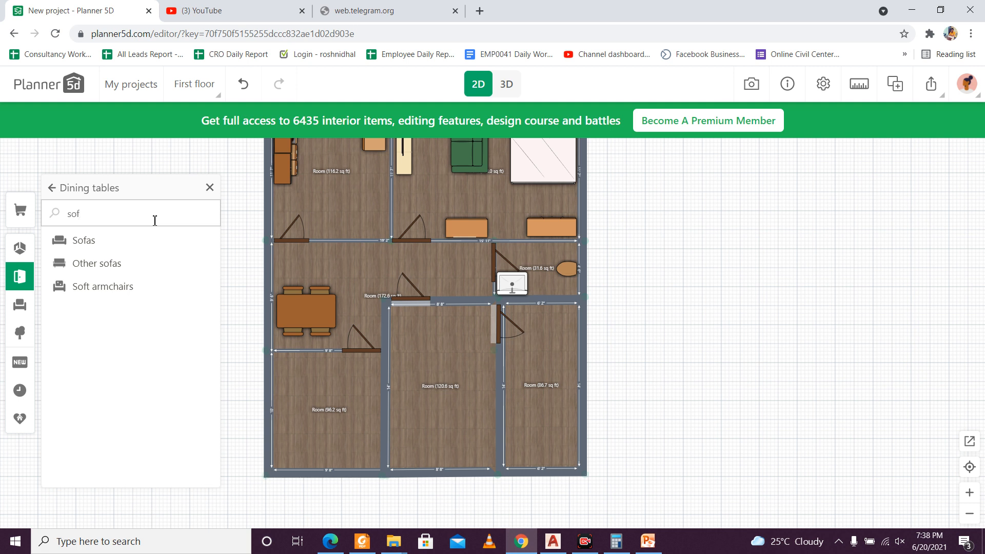
pyautogui.click(146, 265)
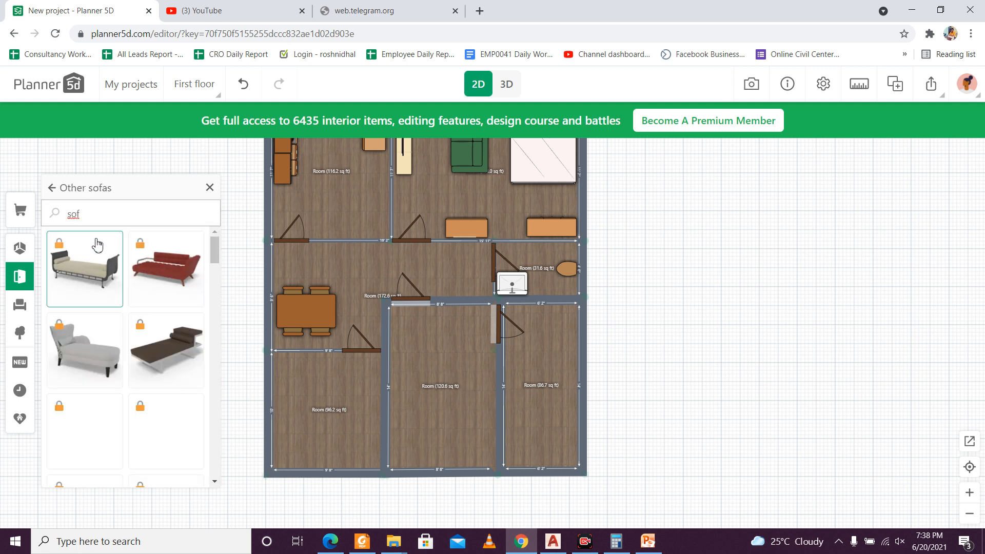
pyautogui.click(98, 220)
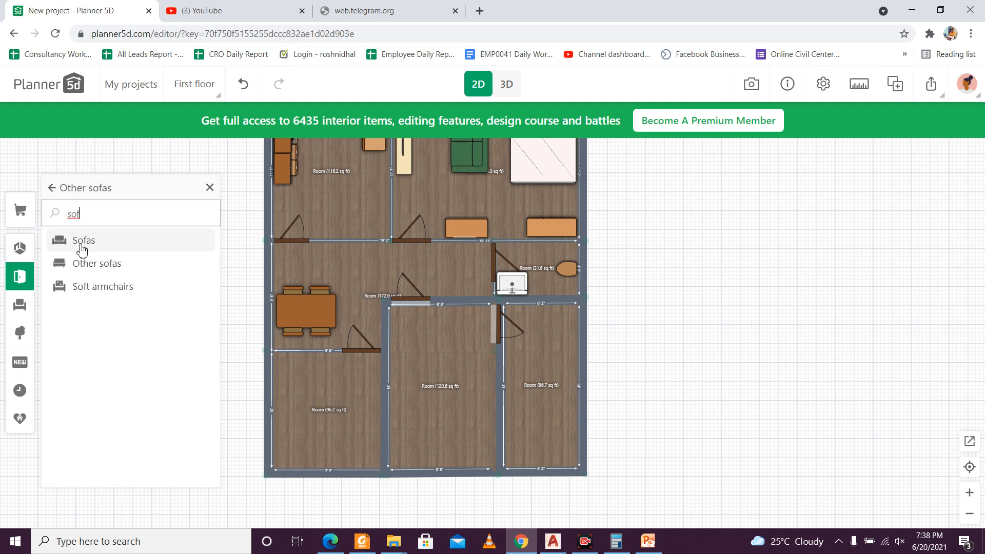
pyautogui.click(90, 285)
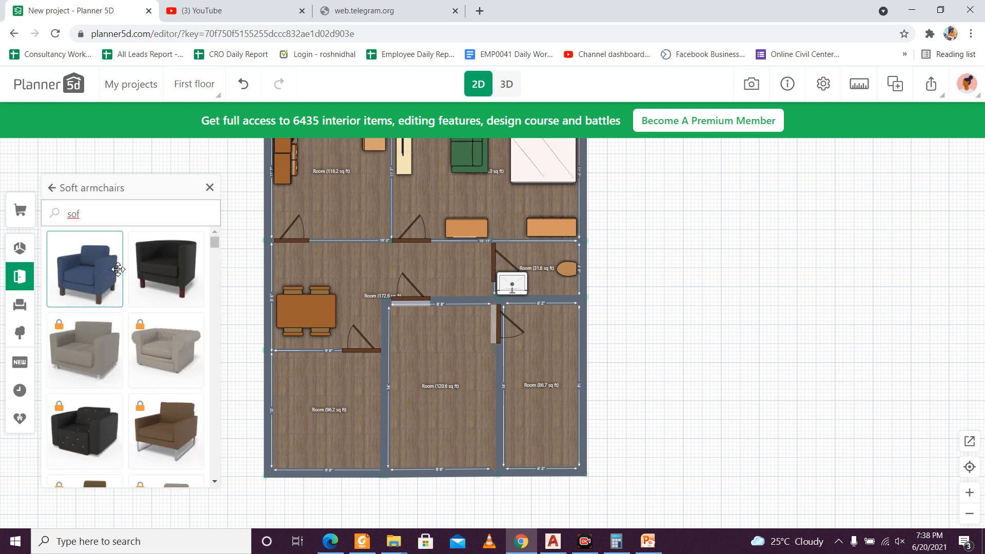
# Step: Replace the catalogue search term with "so"
pyautogui.click(126, 212)
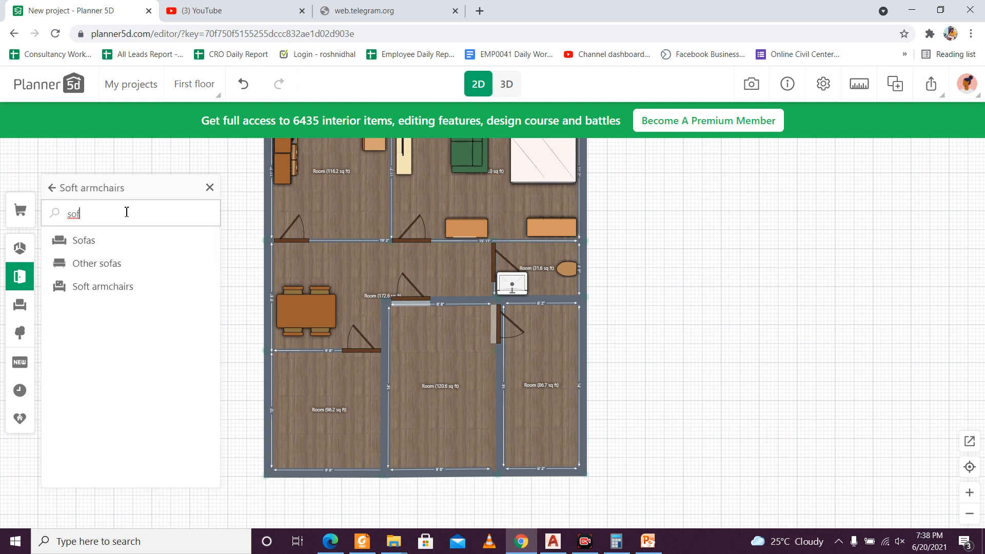
pyautogui.press('BackSpace')
pyautogui.press('BackSpace')
pyautogui.press('BackSpace')
pyautogui.write('so')
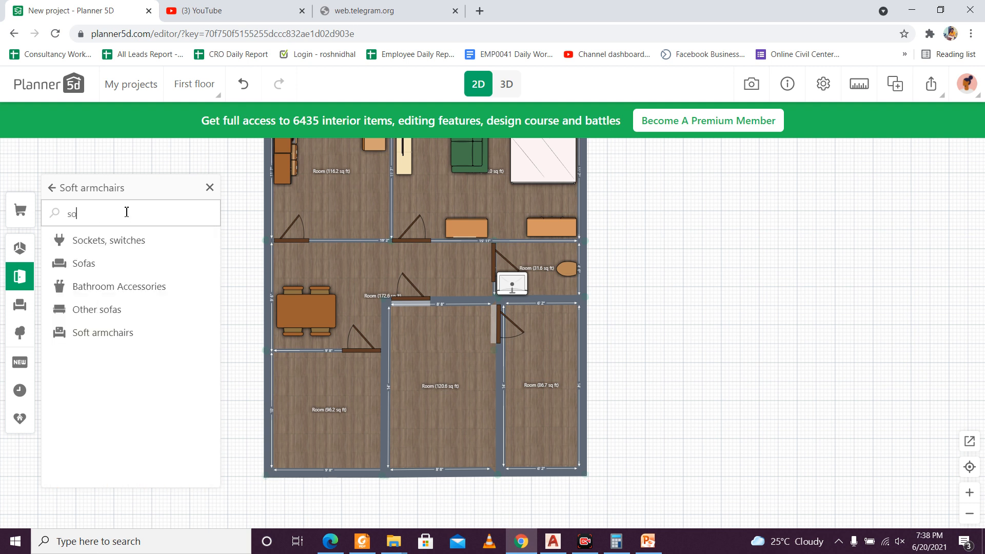
# Step: Duplicate the bedroom's green sofa, turn the copy around and place it against the outer wall of the 96.2 sq ft room
pyautogui.click(445, 168)
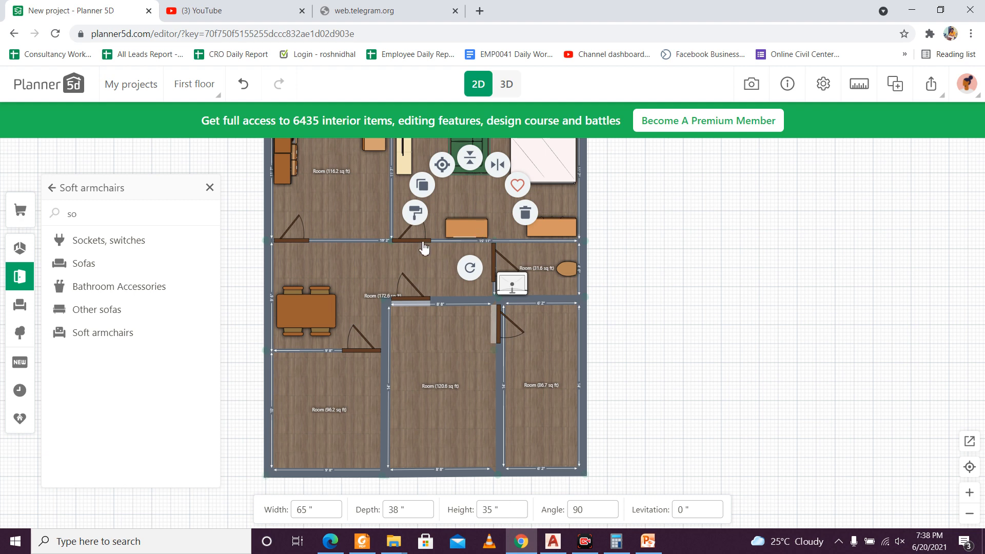
pyautogui.click(421, 190)
pyautogui.moveTo(486, 169); pyautogui.dragTo(352, 419)
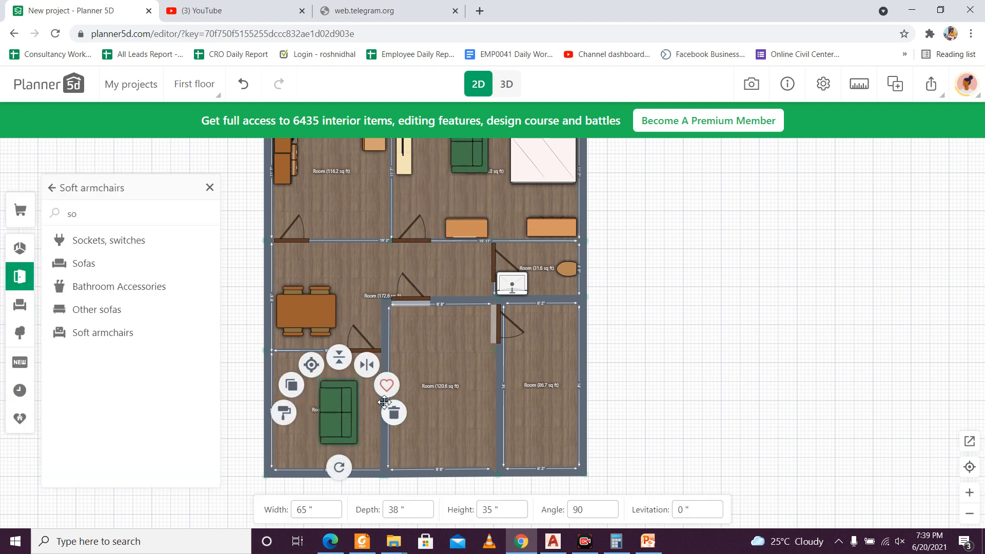
pyautogui.moveTo(339, 466); pyautogui.dragTo(340, 349)
pyautogui.moveTo(342, 396); pyautogui.dragTo(301, 390)
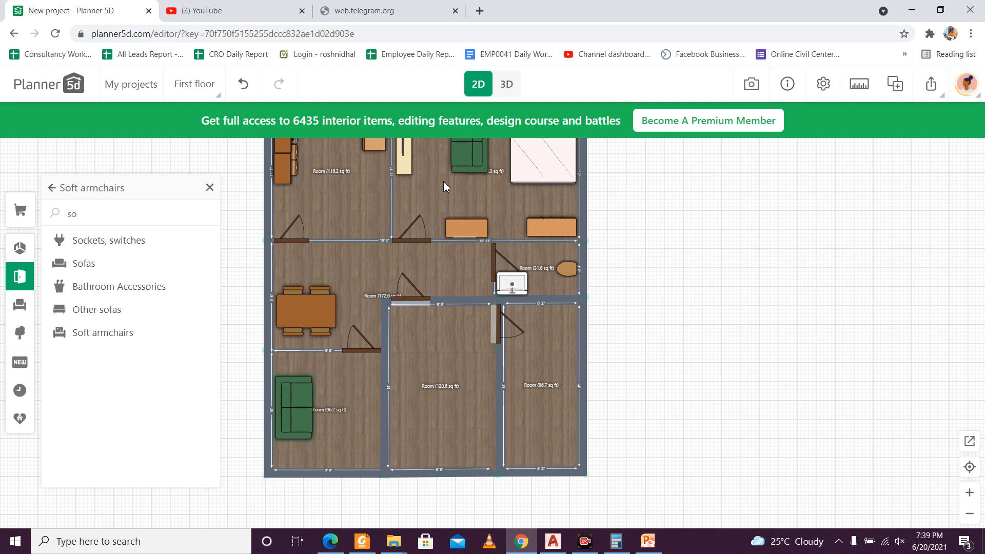
# Step: View the furnished floor plan in 3D from another angle and return to the 2D plan
pyautogui.moveTo(444, 182); pyautogui.dragTo(451, 196)
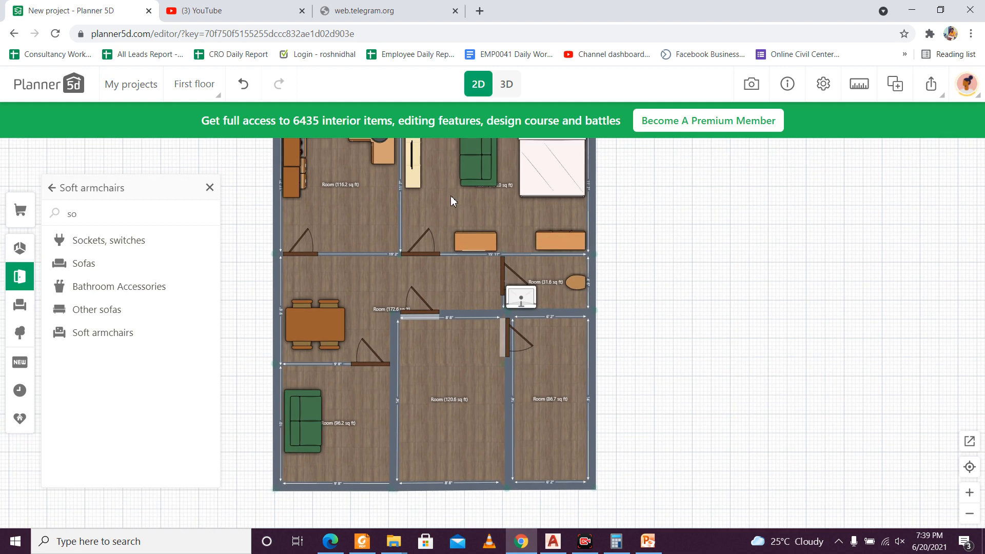
pyautogui.click(420, 179)
pyautogui.click(647, 202)
pyautogui.moveTo(582, 205); pyautogui.dragTo(625, 306)
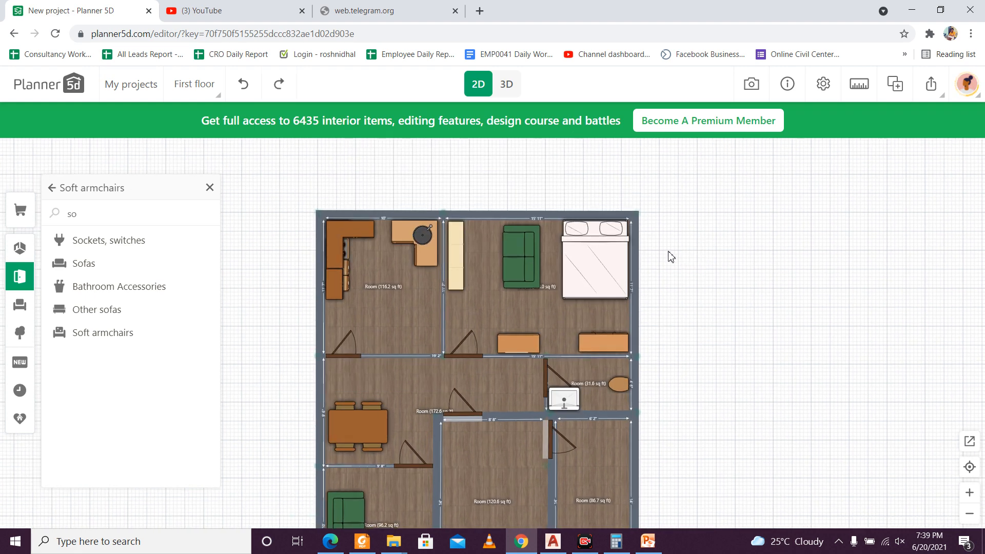
pyautogui.click(508, 88)
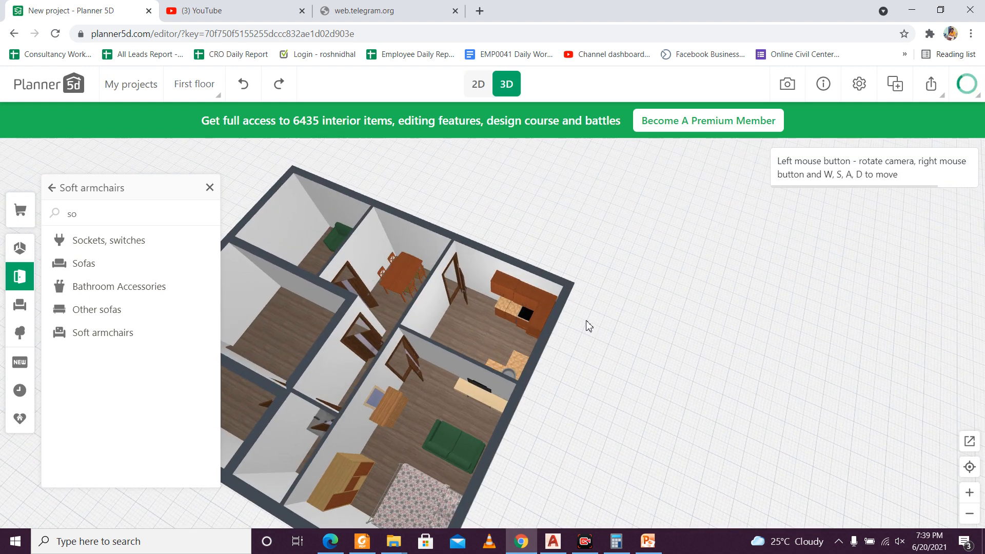
pyautogui.moveTo(576, 321); pyautogui.dragTo(610, 246)
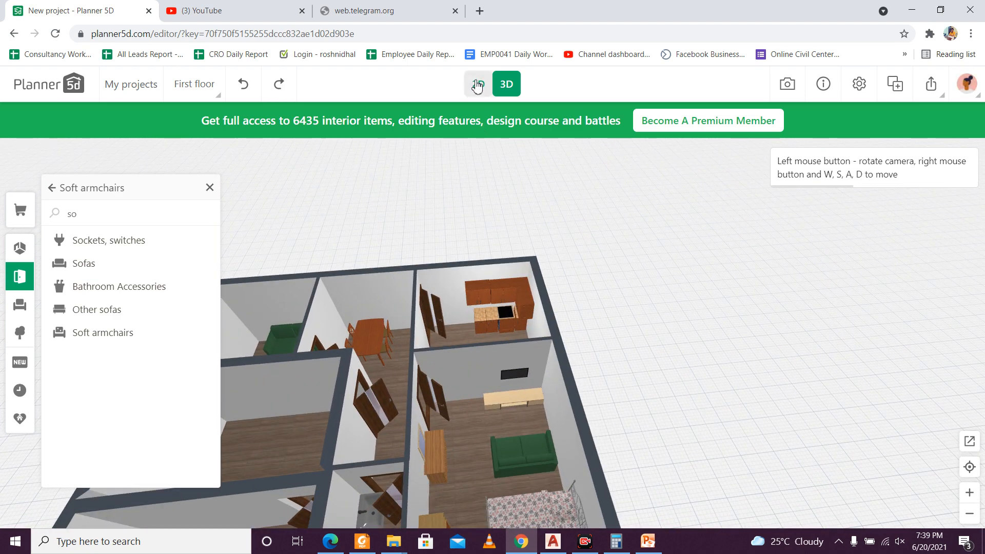
pyautogui.click(477, 84)
pyautogui.moveTo(482, 299); pyautogui.dragTo(505, 198)
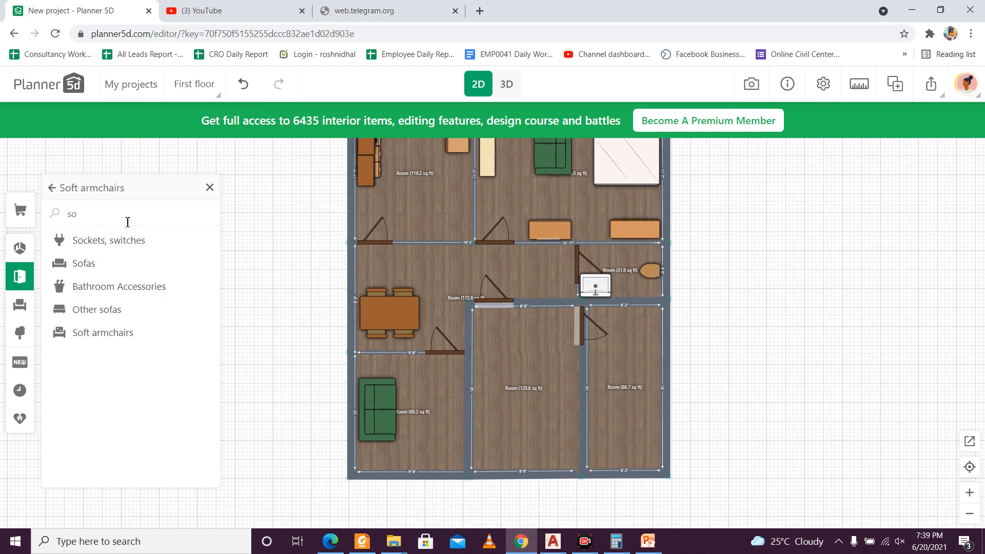
pyautogui.click(487, 180)
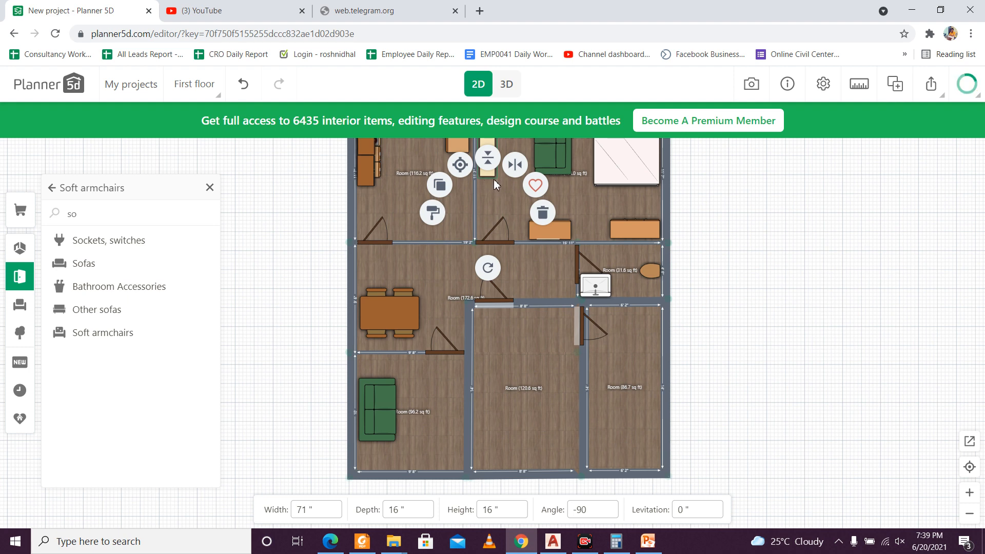
pyautogui.moveTo(495, 178); pyautogui.dragTo(497, 226)
pyautogui.hotkey('ctrl', 'z')
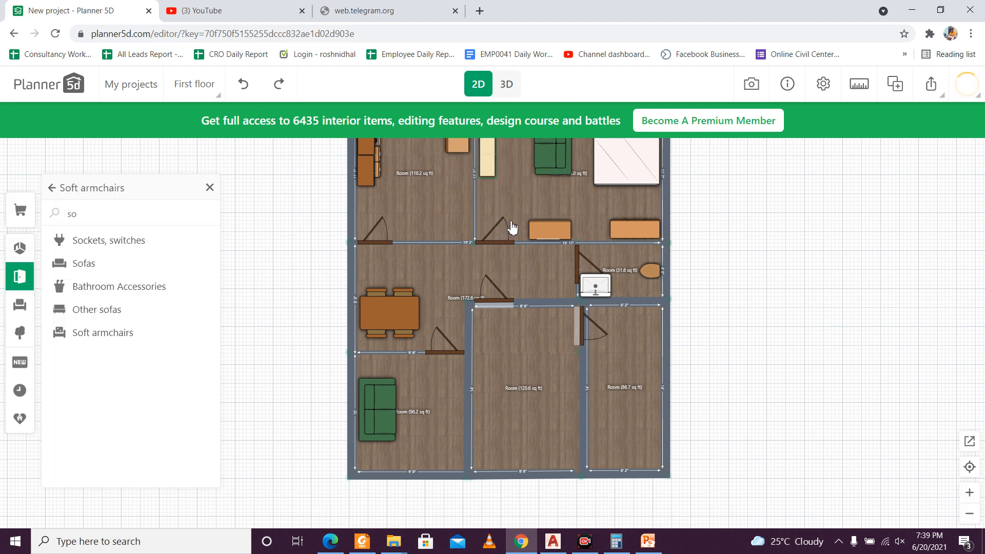
# Step: Duplicate the bedroom's TV cabinet, rotate the copy to -270 degrees and place it opposite the sofa in the 96.2 sq ft room
pyautogui.click(492, 175)
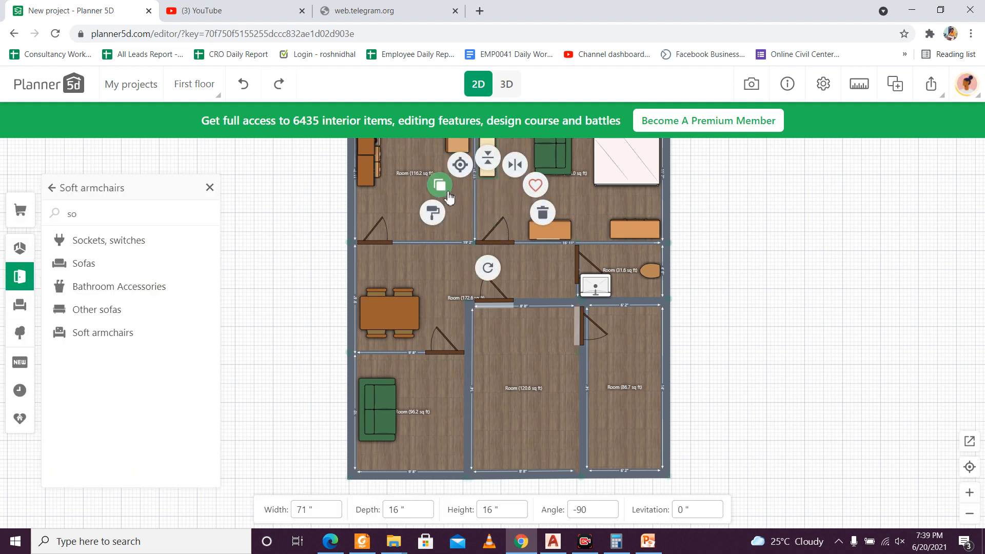
pyautogui.click(444, 191)
pyautogui.moveTo(499, 179); pyautogui.dragTo(425, 282)
pyautogui.click(432, 396)
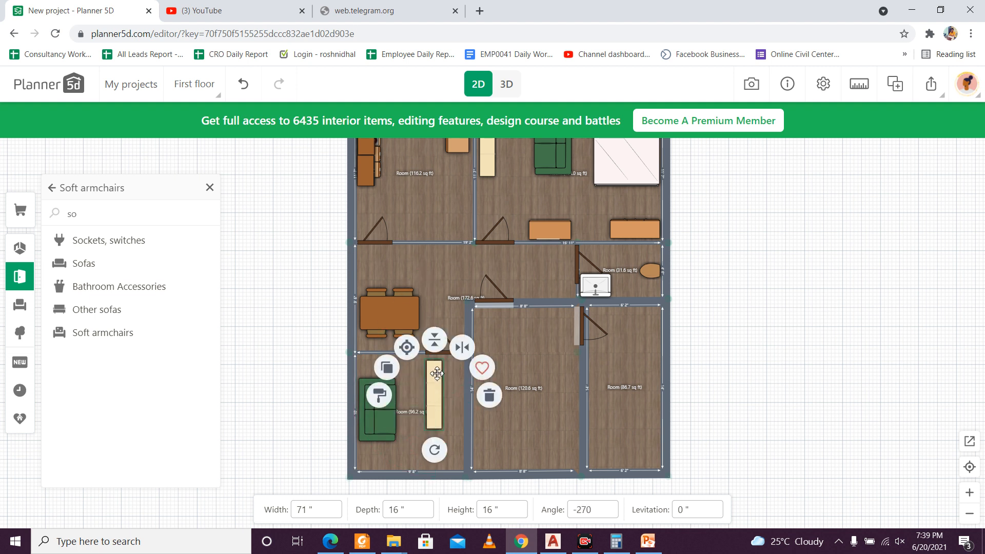
pyautogui.moveTo(437, 374); pyautogui.dragTo(456, 387)
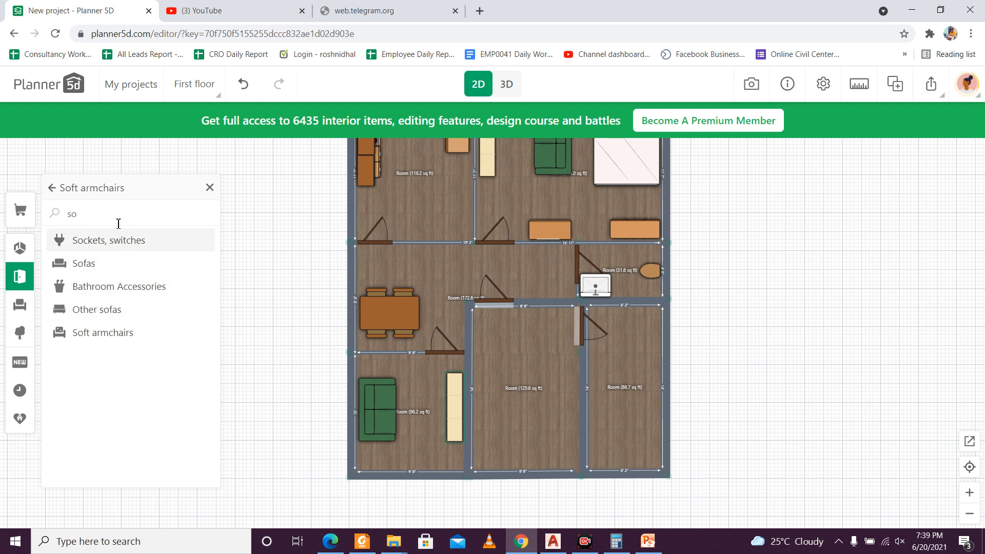
# Step: Search the catalogue for "tv" and open the Video and TV category
pyautogui.click(119, 222)
pyautogui.press('BackSpace')
pyautogui.press('BackSpace')
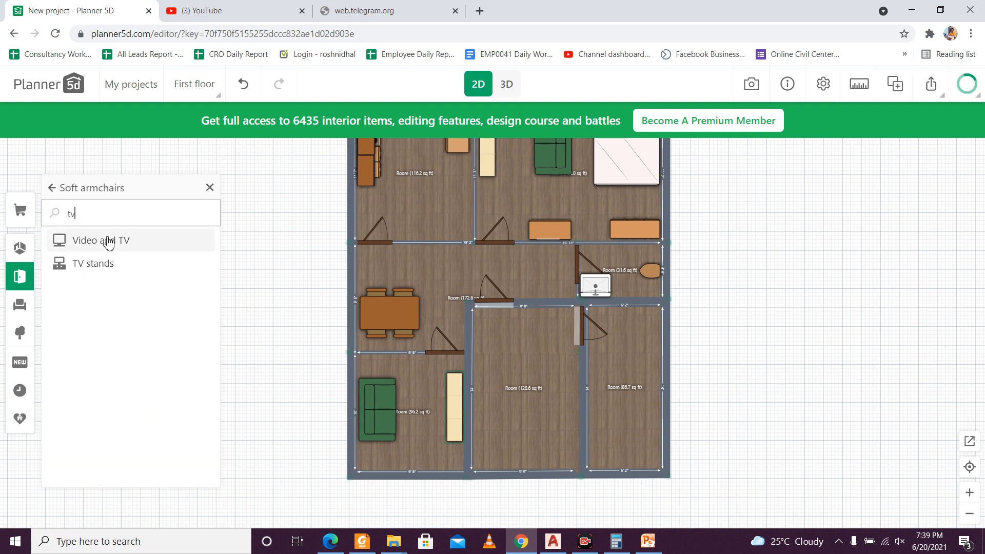
pyautogui.click(113, 250)
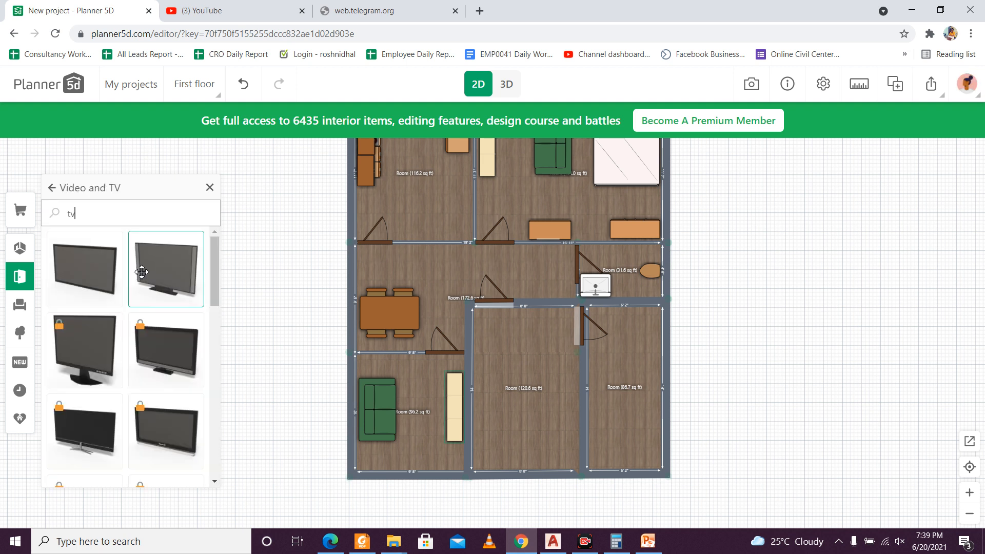
# Step: Add the unlocked TV with a stand, rotate it to about -269 degrees and place it on the cabinet facing the sofa
pyautogui.moveTo(142, 272); pyautogui.dragTo(493, 333)
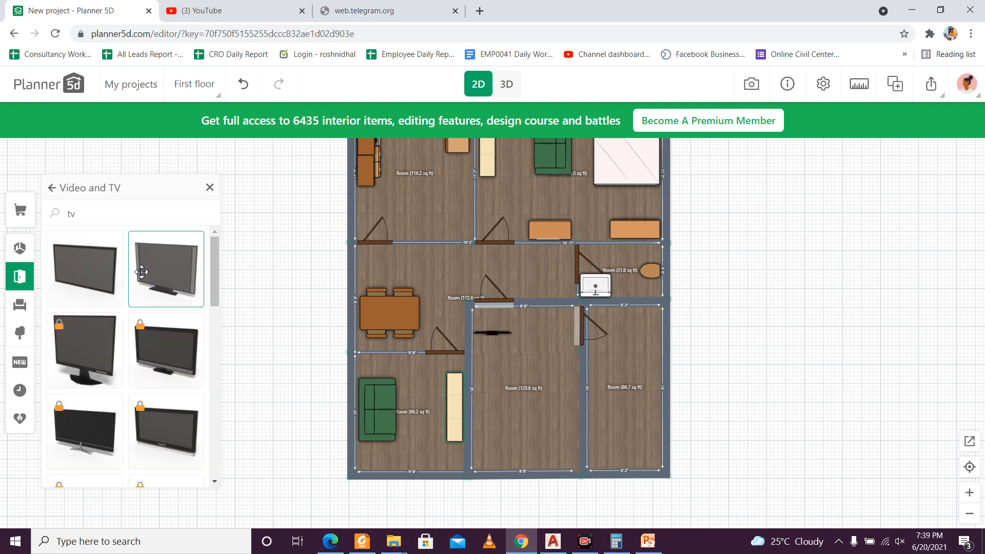
pyautogui.click(497, 338)
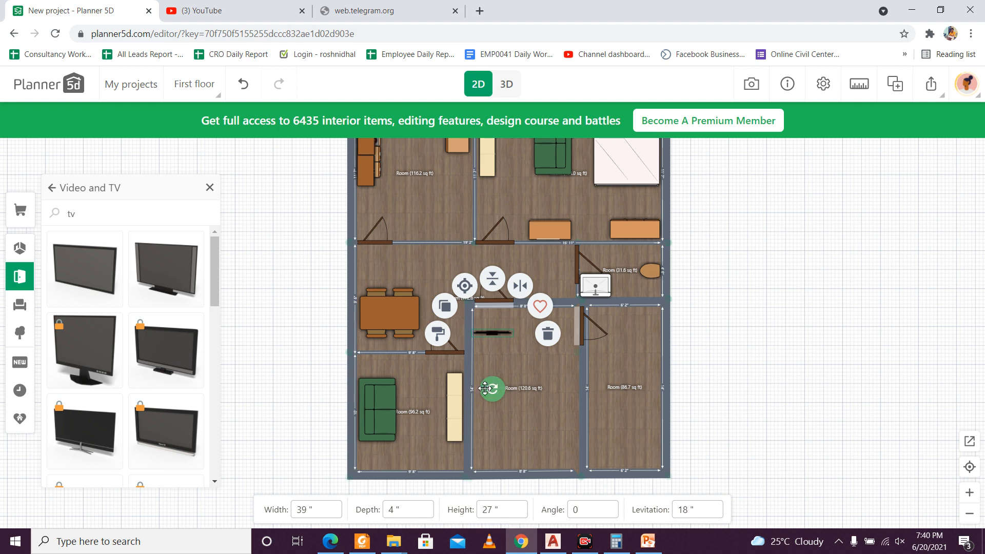
pyautogui.moveTo(491, 388); pyautogui.dragTo(466, 295)
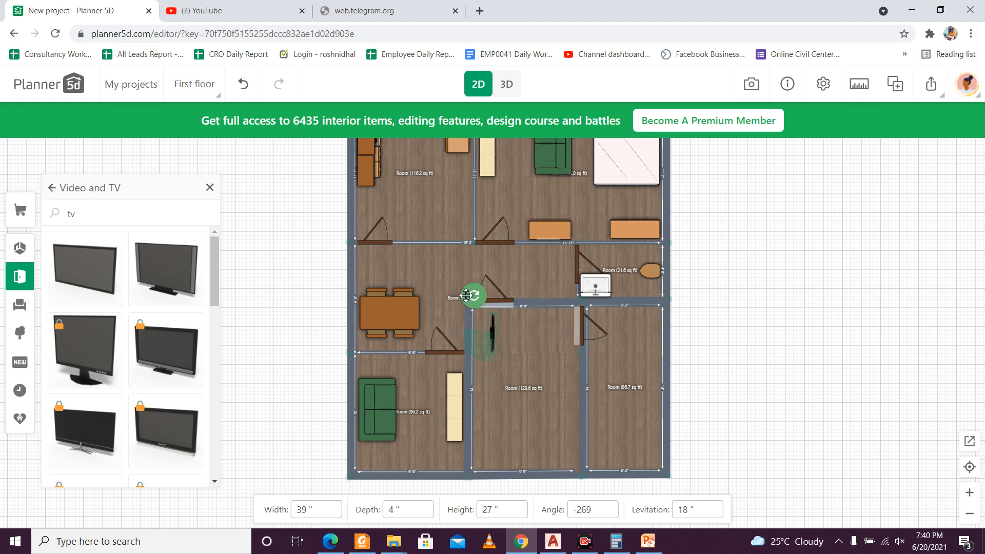
pyautogui.moveTo(492, 334); pyautogui.dragTo(455, 376)
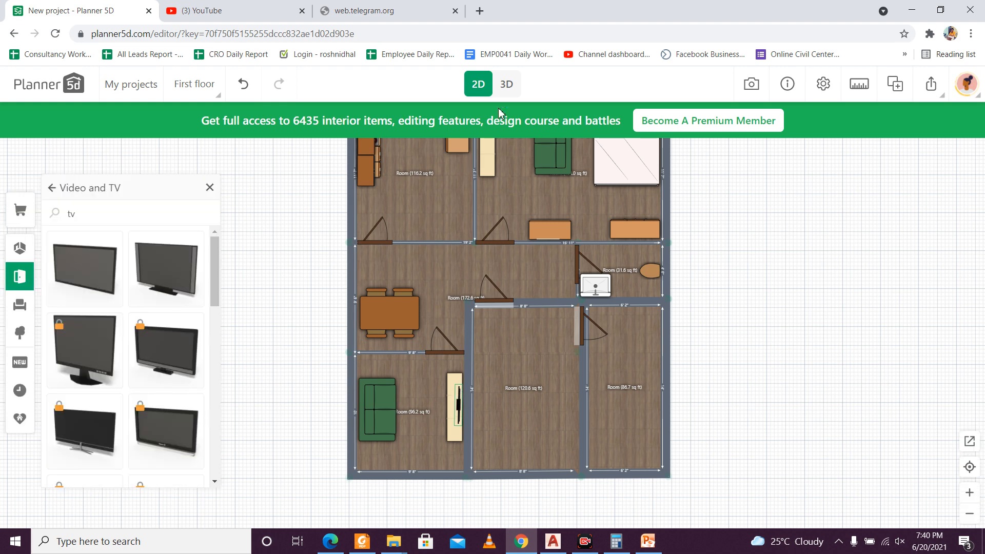
# Step: View the rooms with the newly placed TV and cabinet in 3D from a lower angle
pyautogui.click(505, 88)
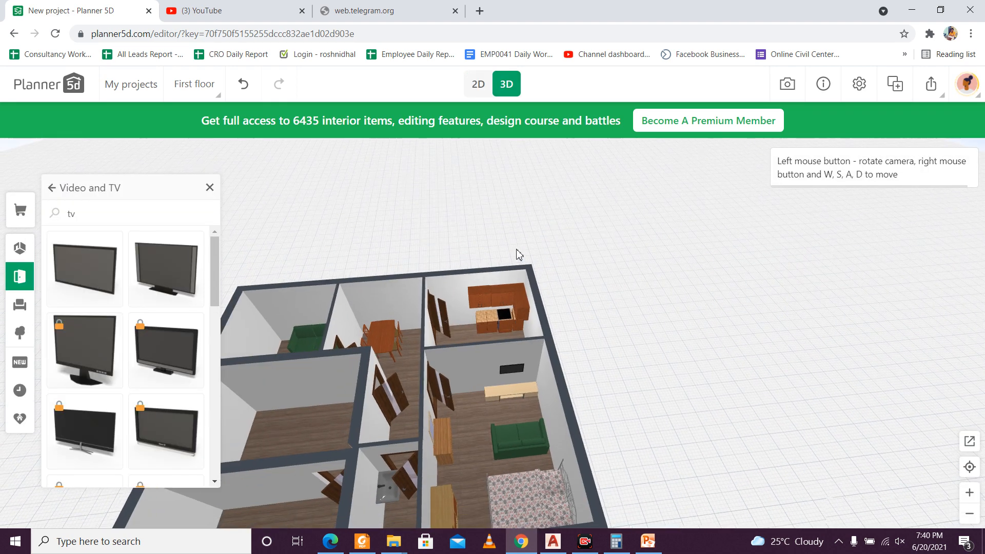
pyautogui.moveTo(483, 333); pyautogui.dragTo(565, 290)
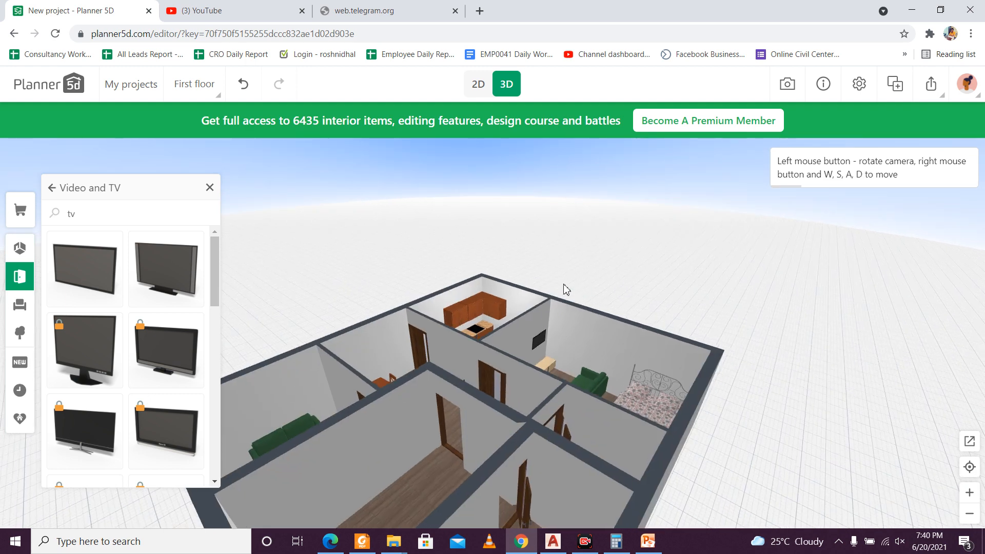
pyautogui.click(122, 219)
pyautogui.press('BackSpace')
pyautogui.press('BackSpace')
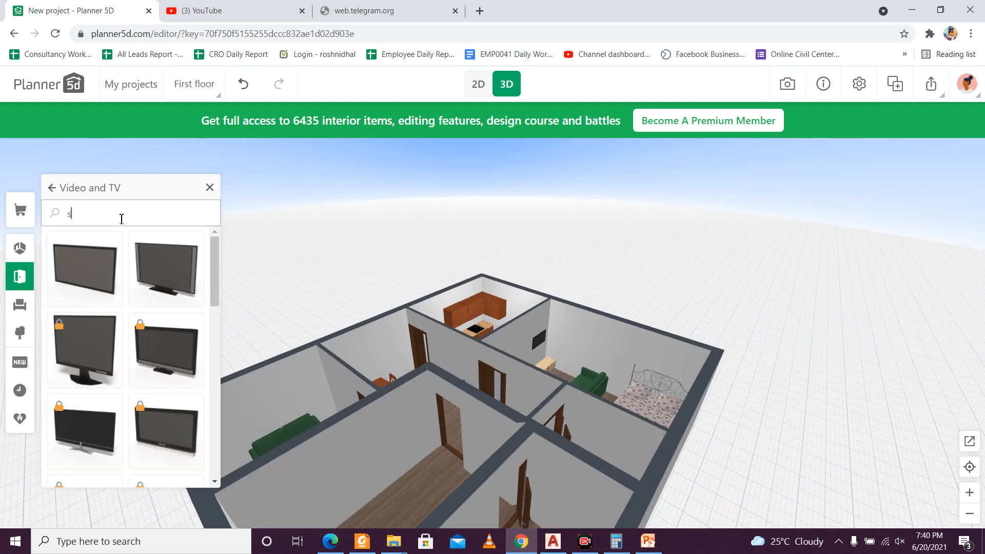
pyautogui.write('spe')
pyautogui.press('BackSpace')
pyautogui.press('BackSpace')
pyautogui.press('BackSpace')
# Step: Return to the 2D plan, search the catalogue for "armc" and open the Soft armchairs category
pyautogui.click(478, 84)
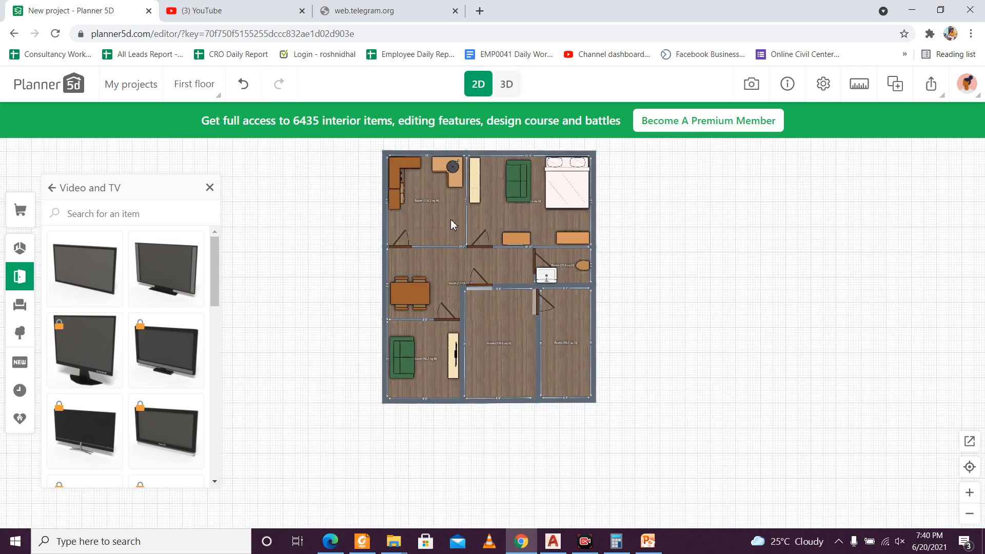
pyautogui.scroll(3, 443, 355)
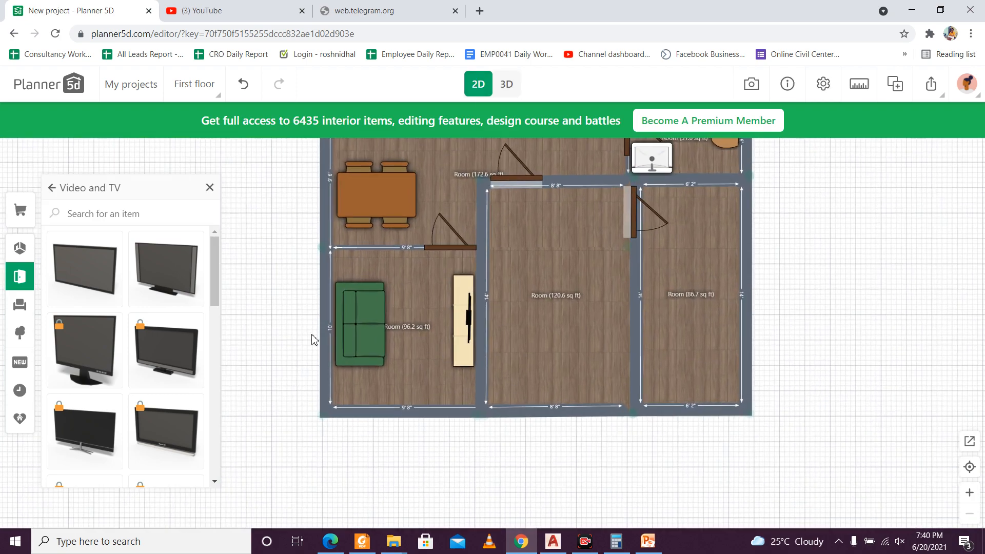
pyautogui.click(146, 222)
pyautogui.write('ar')
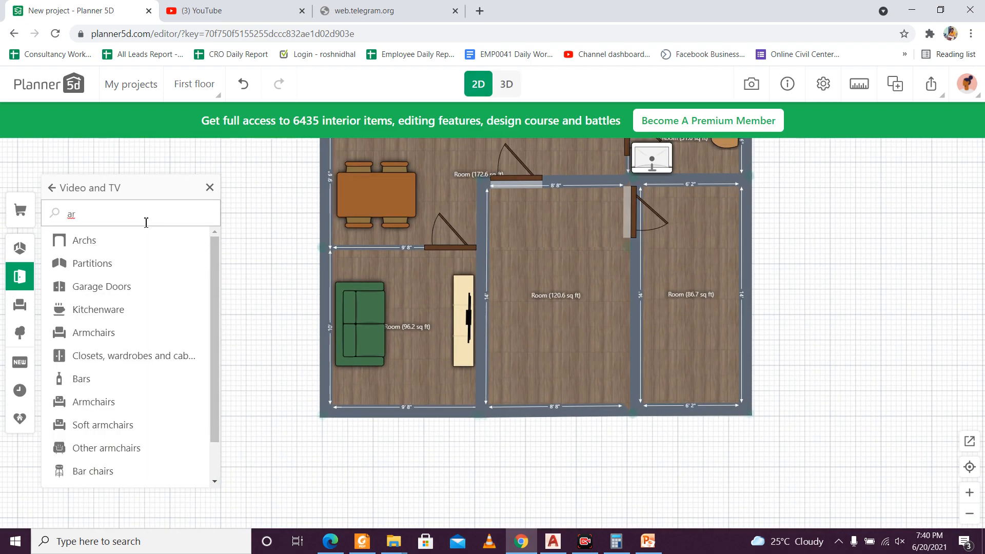
pyautogui.write('mc')
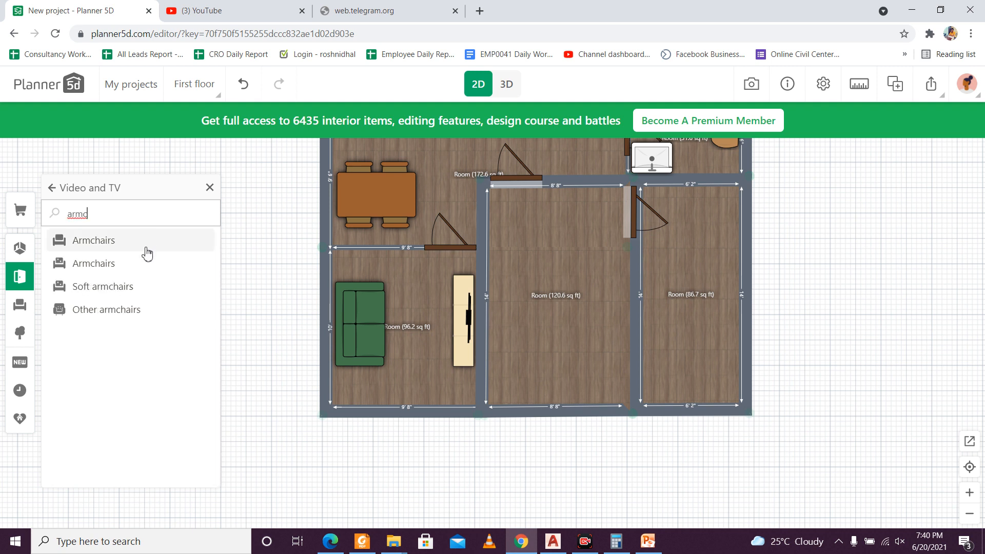
pyautogui.click(139, 243)
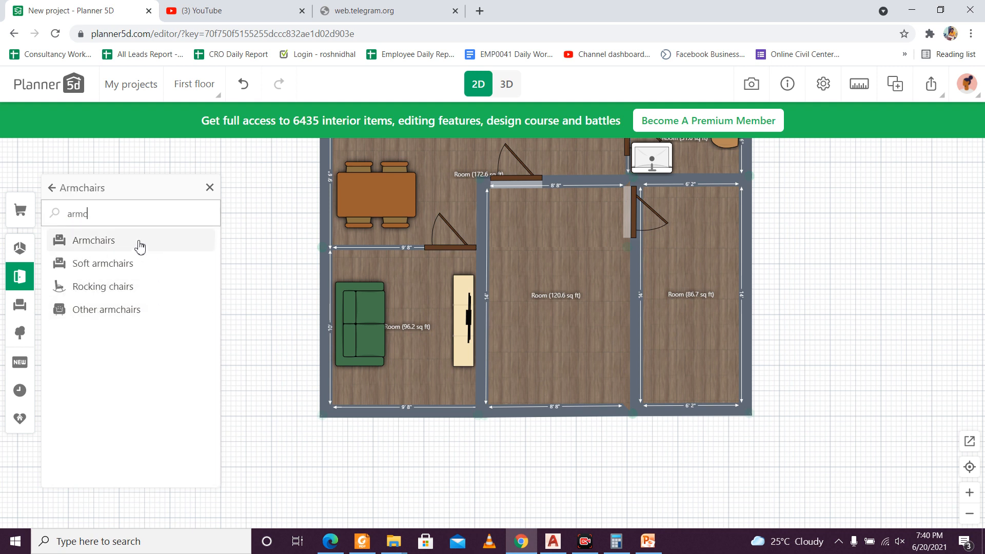
pyautogui.click(139, 246)
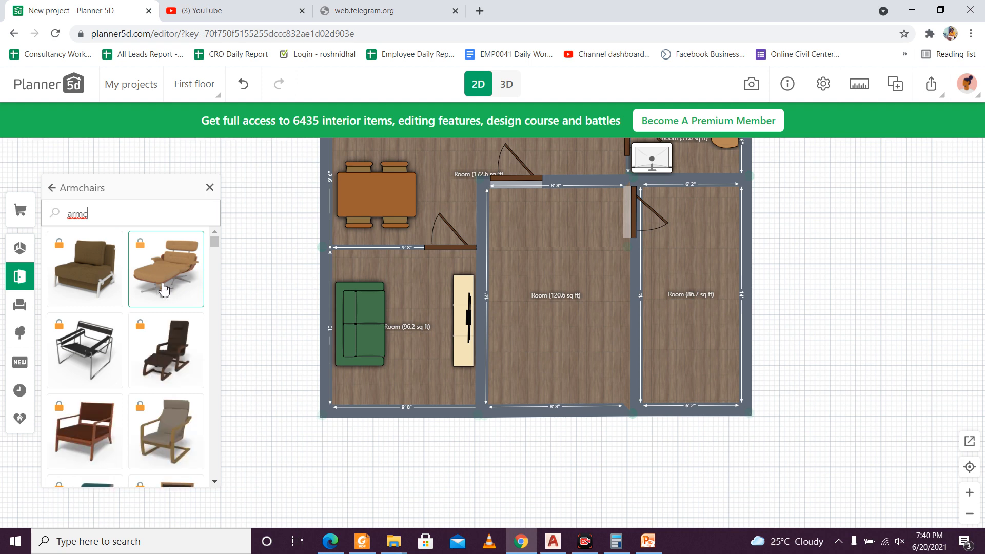
pyautogui.scroll(-1, 167, 291)
pyautogui.scroll(1, 167, 287)
pyautogui.click(86, 206)
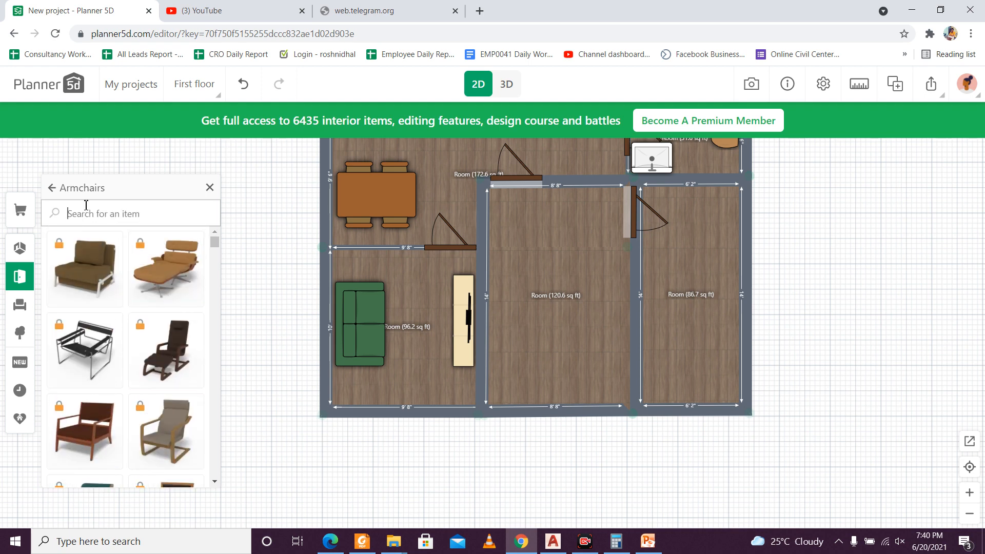
pyautogui.click(54, 190)
pyautogui.click(77, 263)
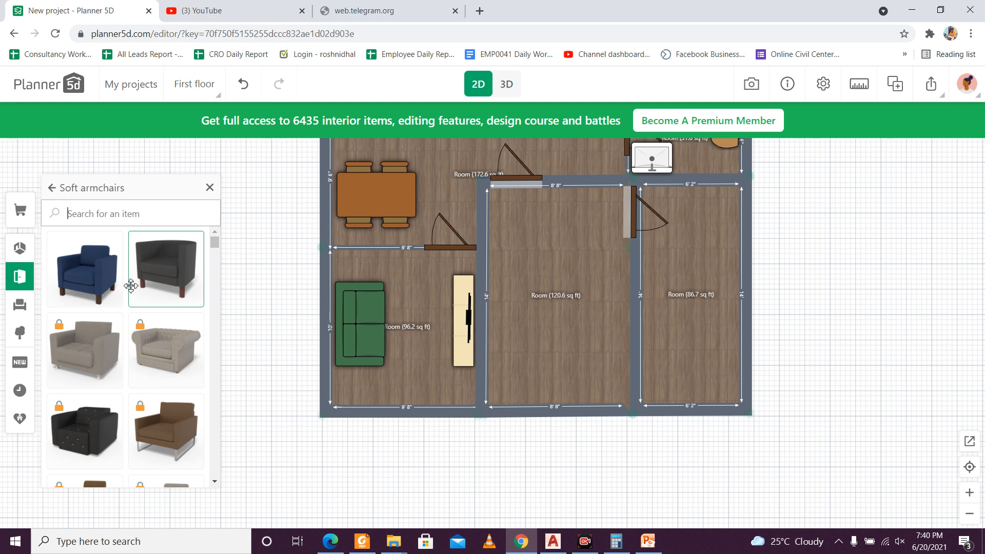
# Step: Add the blue soft armchair, turn it around and place it between the sofa and TV cabinet, against the 96.2 sq ft room's lower wall
pyautogui.click(105, 289)
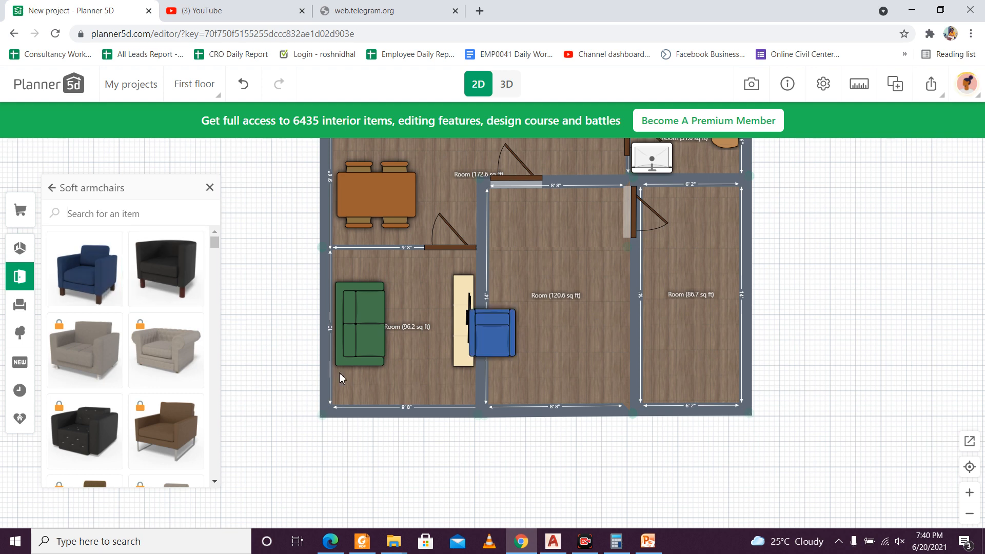
pyautogui.click(475, 340)
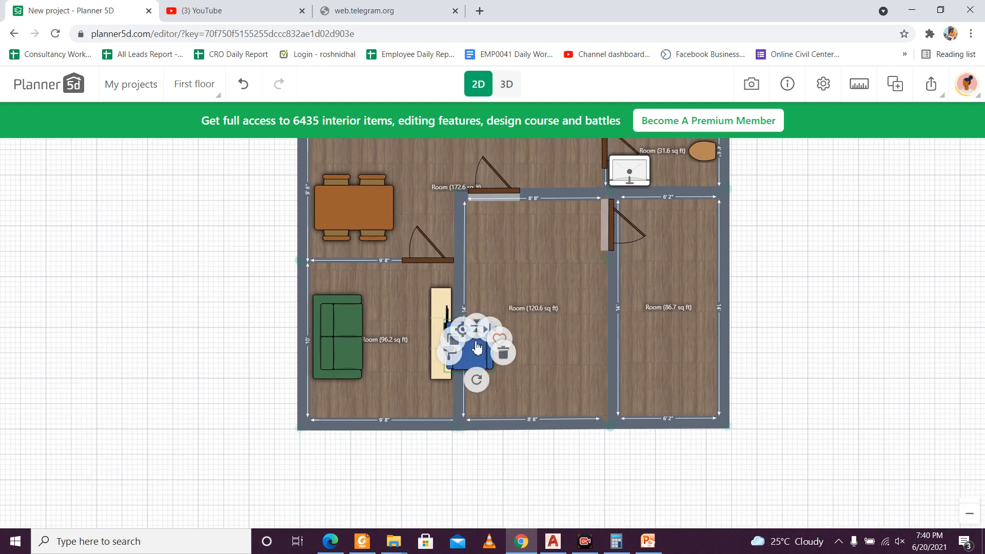
pyautogui.moveTo(469, 400); pyautogui.dragTo(470, 292)
pyautogui.moveTo(473, 334); pyautogui.dragTo(399, 381)
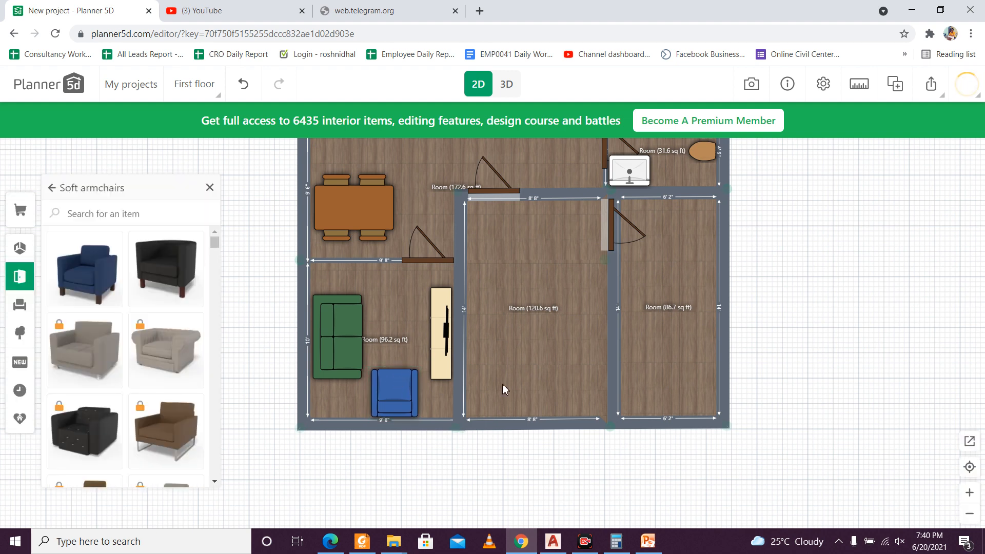
pyautogui.click(502, 384)
pyautogui.click(767, 329)
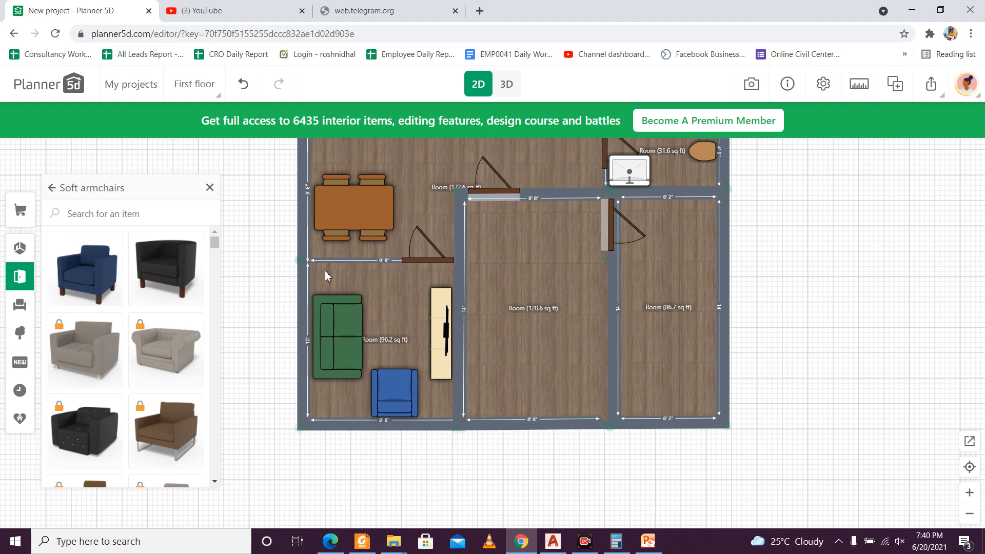
# Step: Open the Stairs category in the construction catalogue and look through the available stair models
pyautogui.click(136, 223)
pyautogui.write('car')
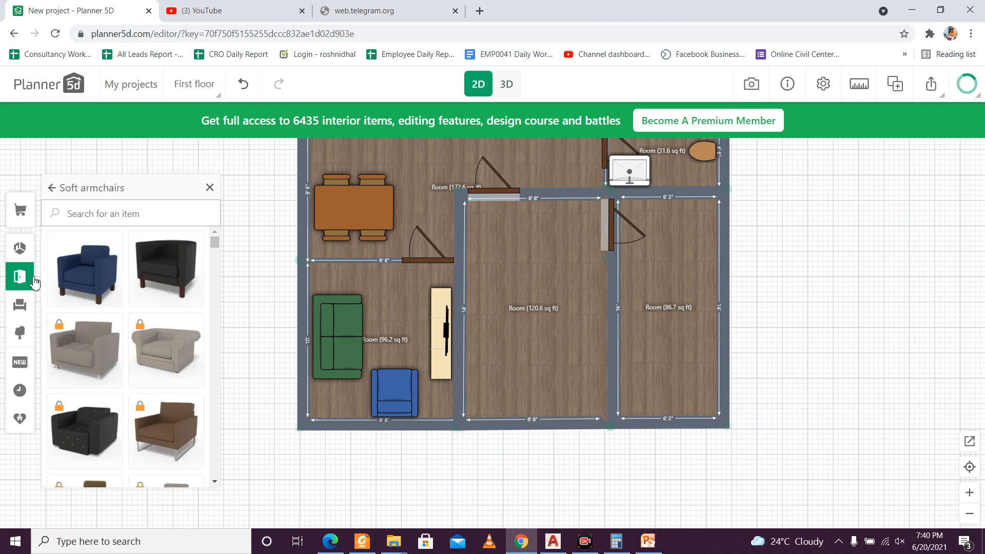
pyautogui.click(19, 277)
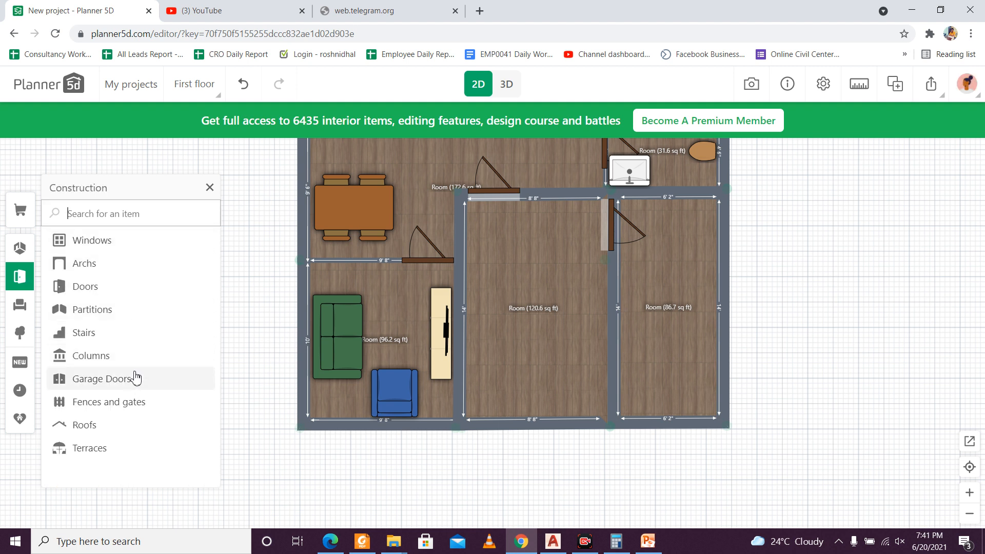
pyautogui.click(117, 334)
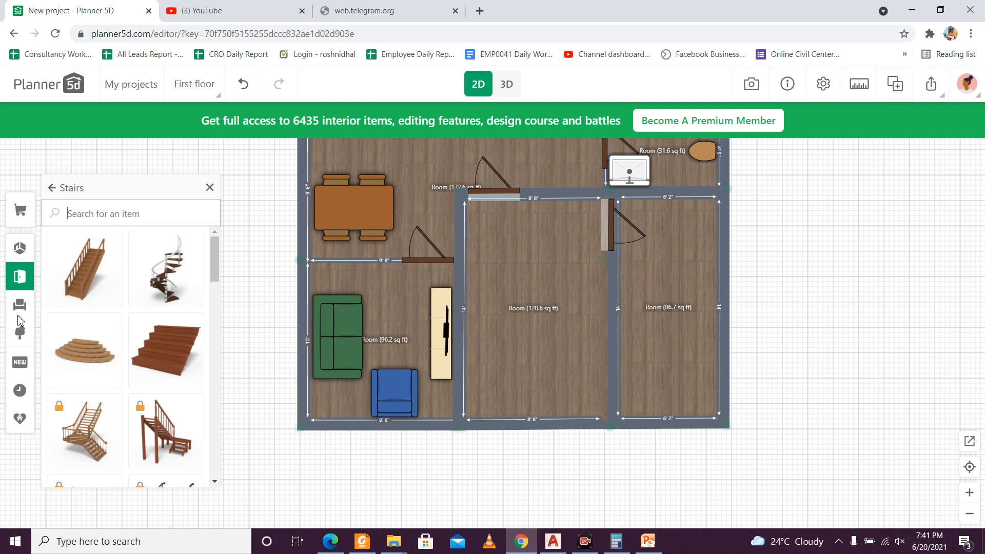
pyautogui.scroll(-3, 138, 366)
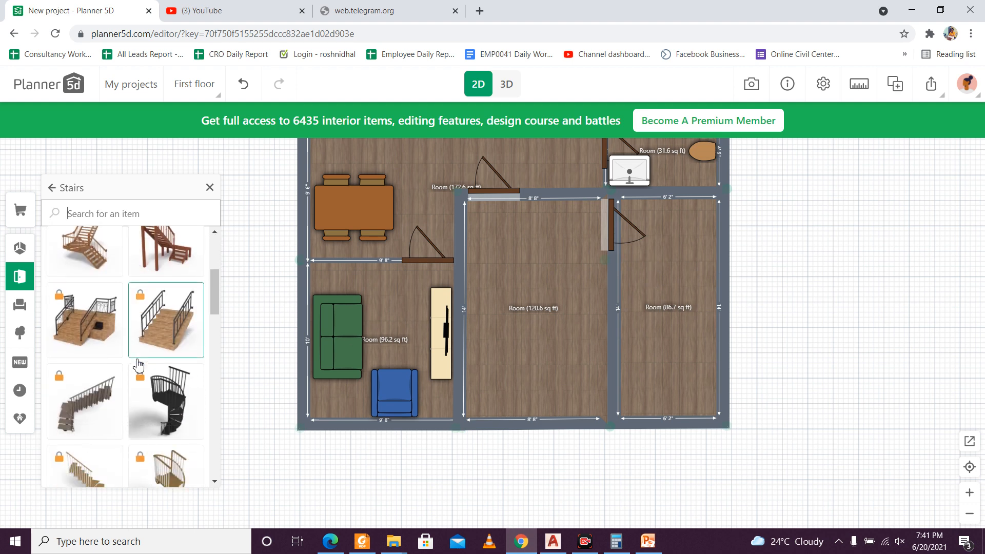
pyautogui.scroll(-8, 137, 362)
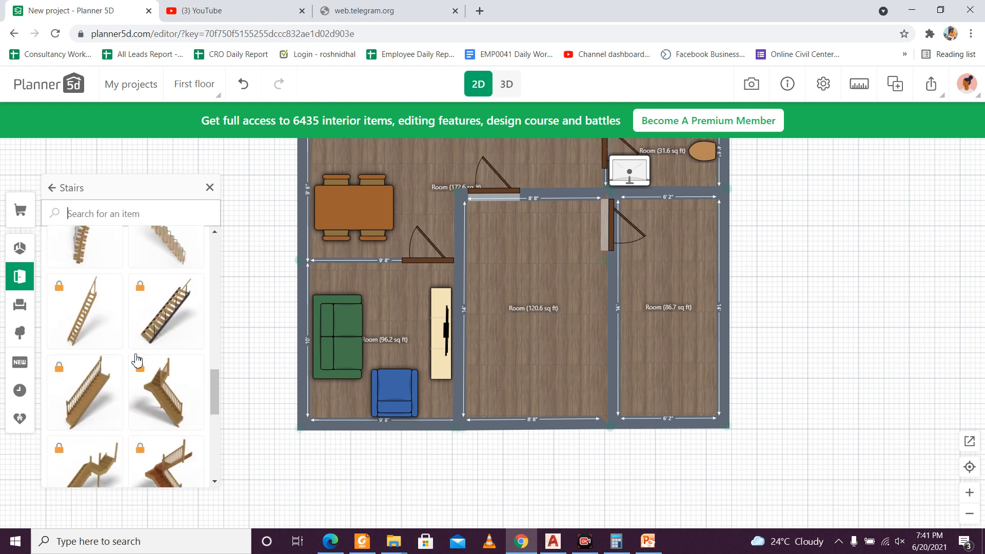
pyautogui.scroll(-2, 136, 360)
pyautogui.scroll(6, 134, 356)
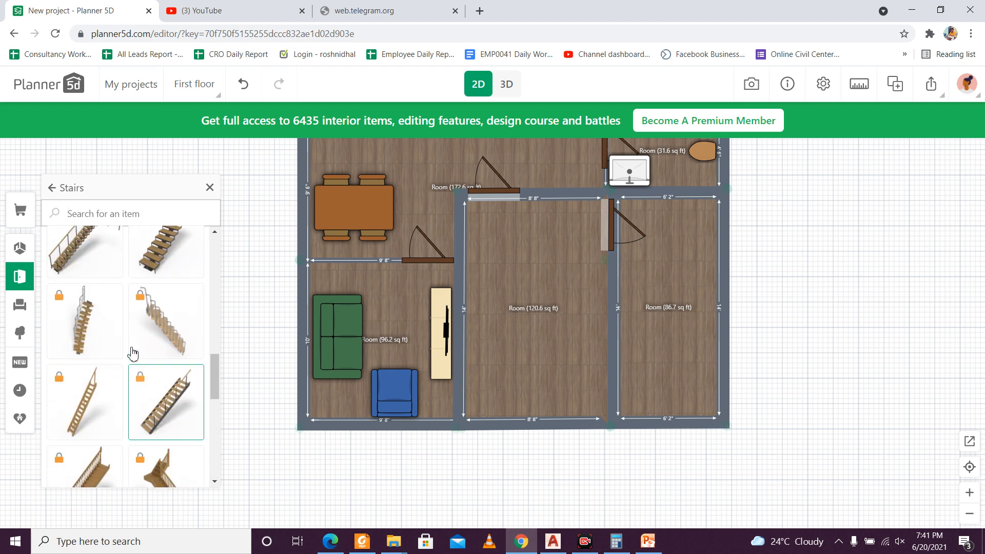
pyautogui.scroll(3, 131, 349)
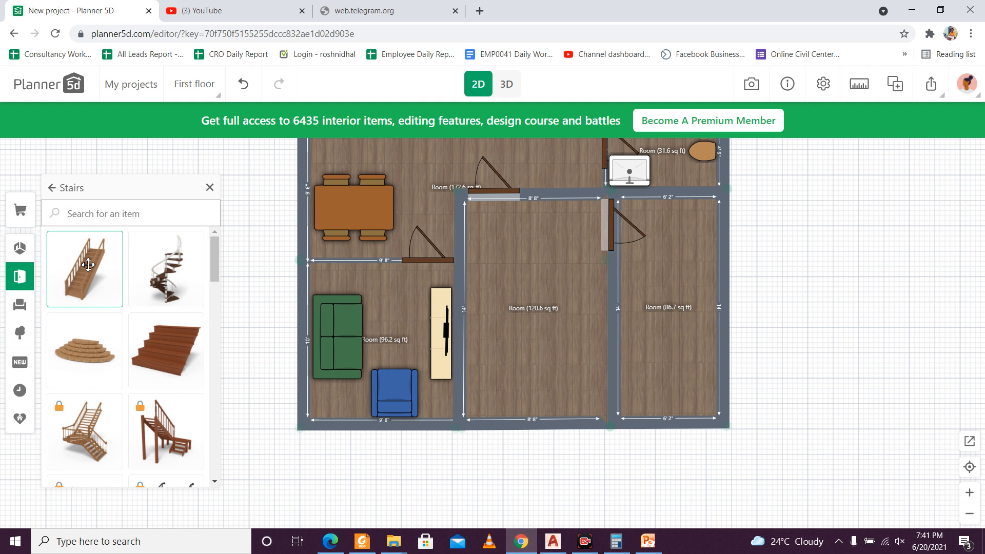
# Step: Place the wide reddish-brown stairs without railings in the 86.7 sq ft room
pyautogui.moveTo(166, 350); pyautogui.dragTo(692, 268)
pyautogui.click(511, 321)
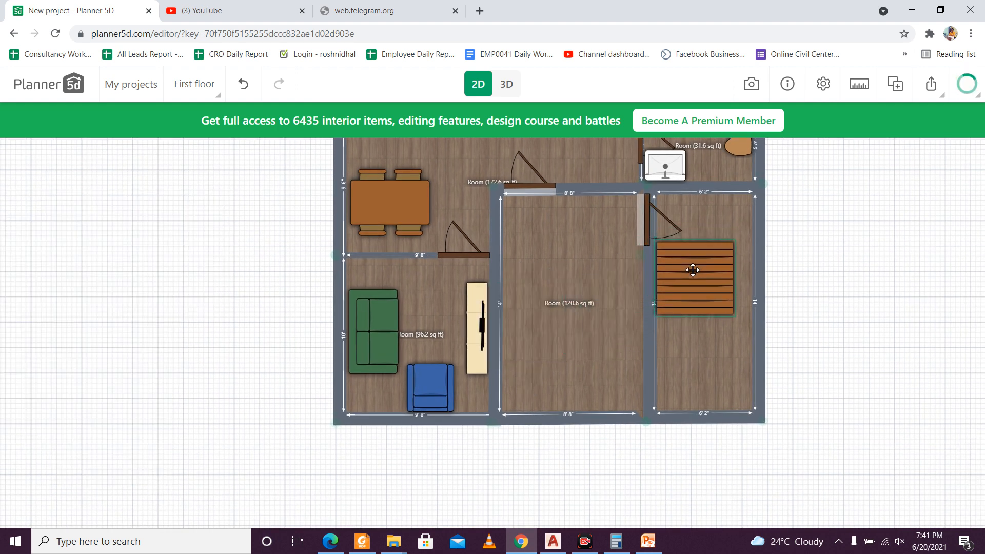
pyautogui.click(731, 275)
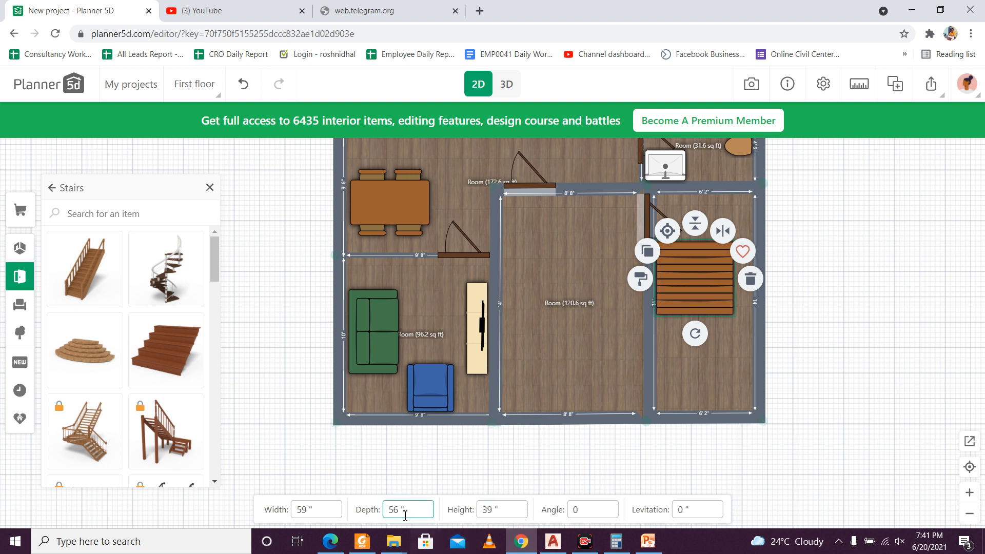
# Step: Try to change the width of the wide stairs, and delete them from the room
pyautogui.click(308, 508)
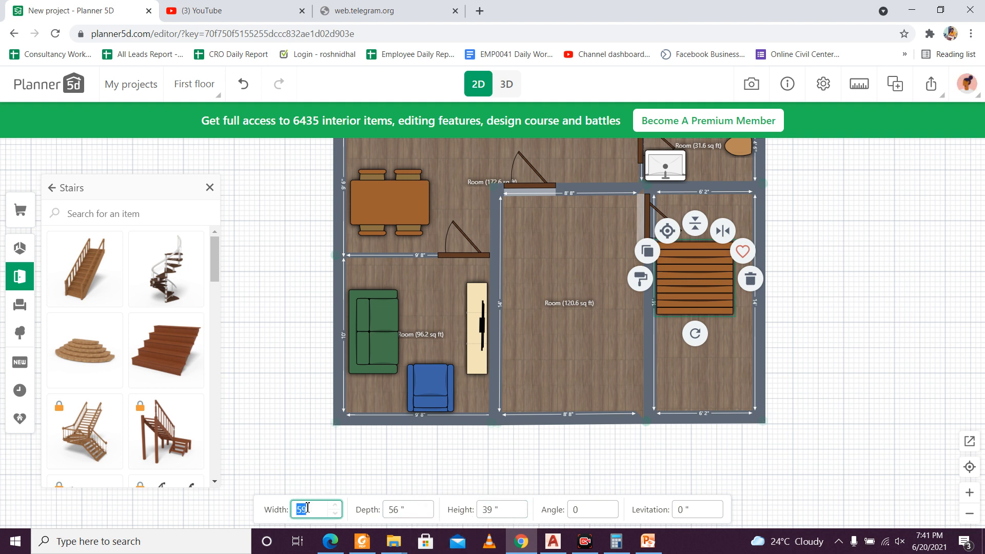
pyautogui.press('BackSpace')
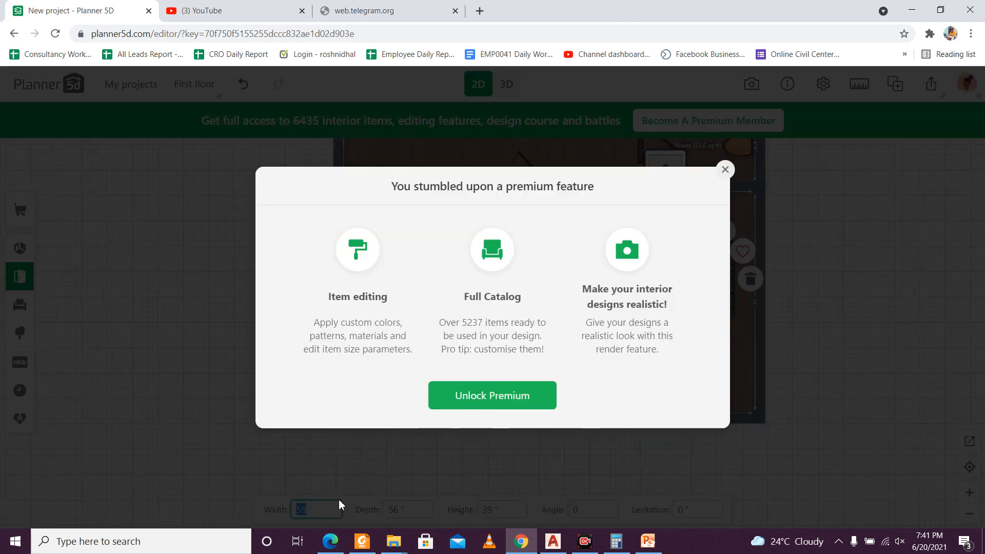
pyautogui.click(726, 171)
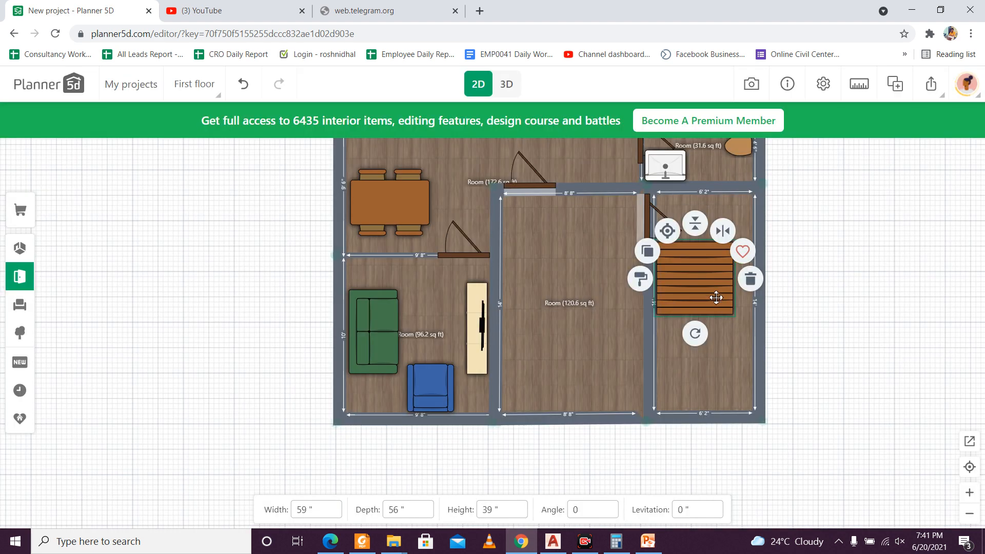
pyautogui.moveTo(716, 297); pyautogui.dragTo(707, 338)
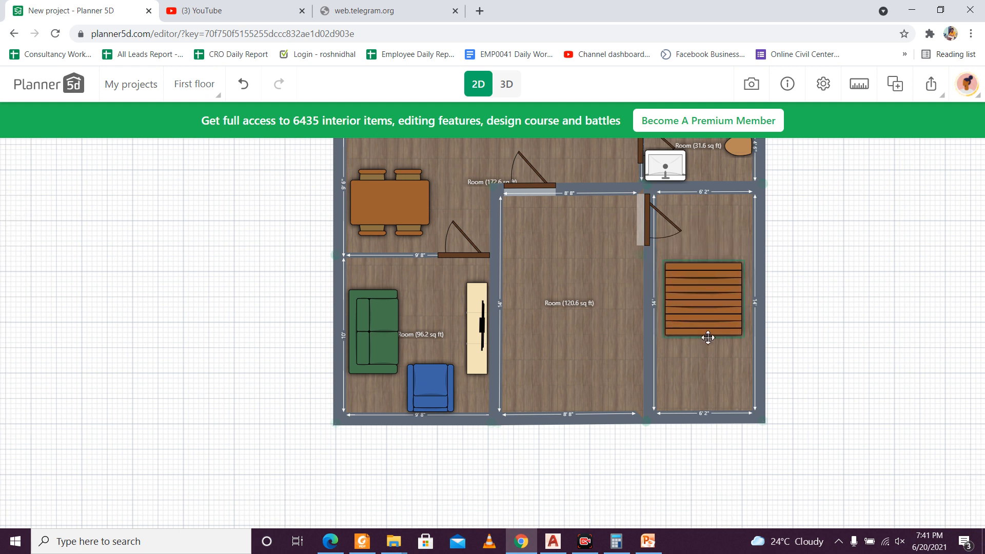
pyautogui.press('Delete')
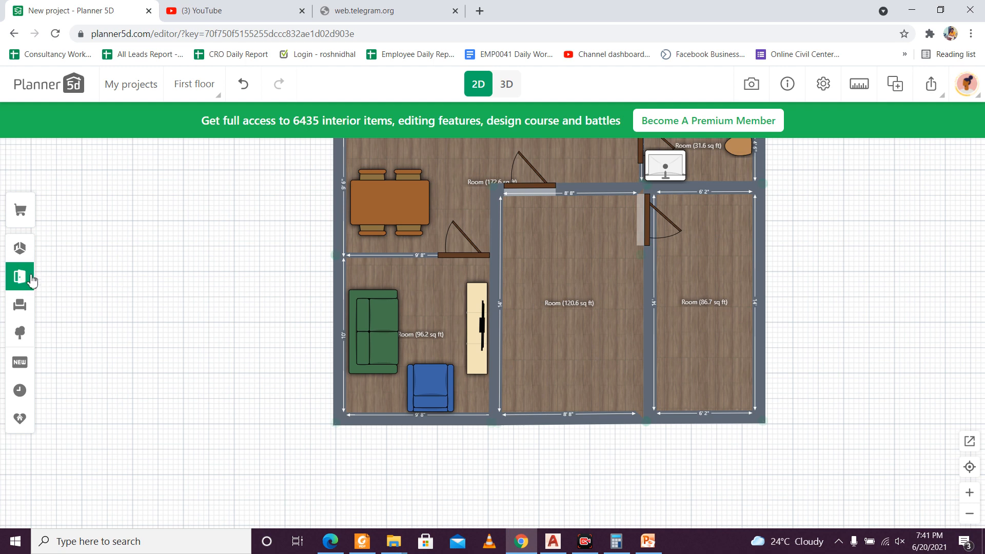
# Step: Add the straight wooden stairs with railings along the outer wall of the 86.7 sq ft room and check them in 3D
pyautogui.click(30, 280)
pyautogui.click(110, 334)
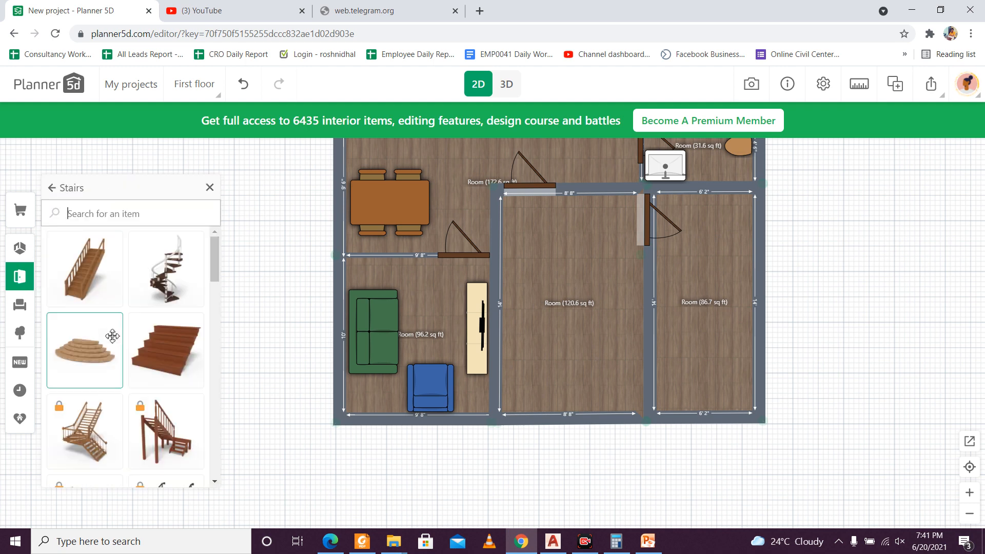
pyautogui.moveTo(94, 293); pyautogui.dragTo(746, 285)
pyautogui.click(516, 314)
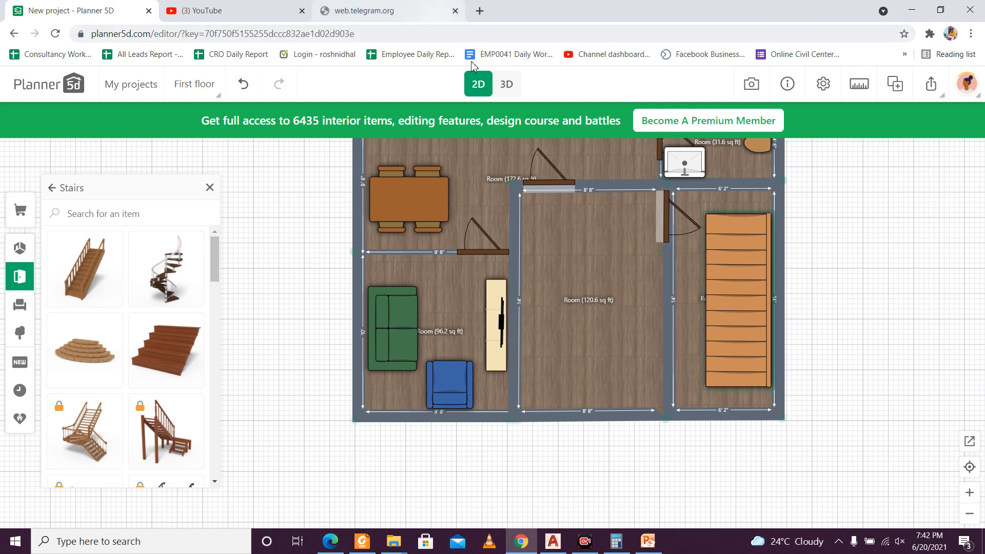
pyautogui.click(505, 85)
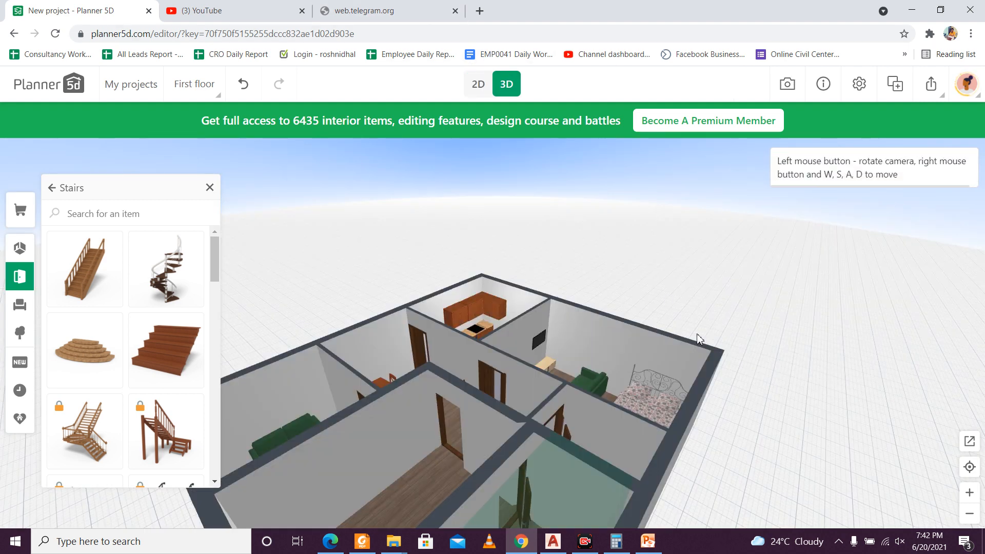
pyautogui.moveTo(697, 334); pyautogui.dragTo(714, 297)
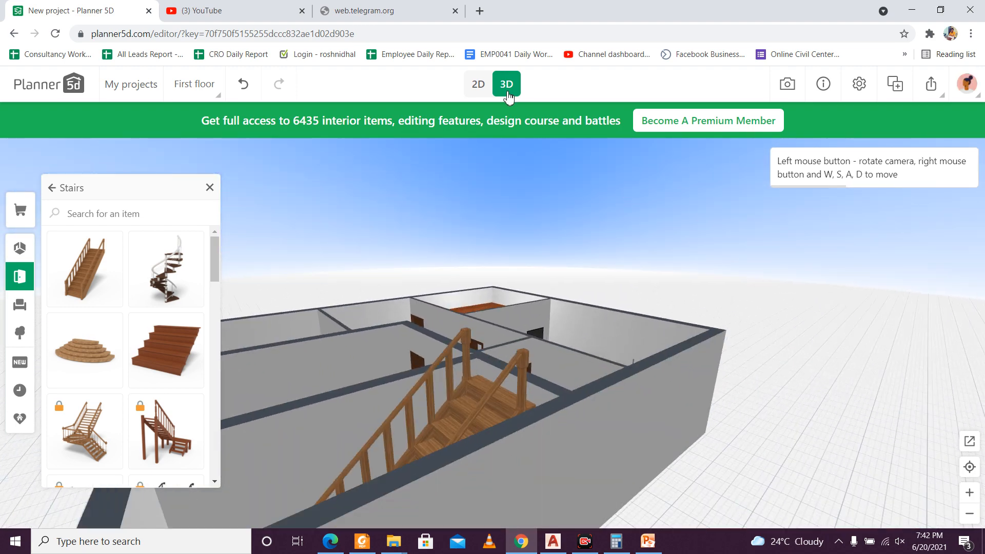
# Step: Rotate the stairs to -180 degrees, move them into the room's upper outer corner in the 2D plan, and view the result in 3D
pyautogui.click(478, 84)
pyautogui.click(739, 262)
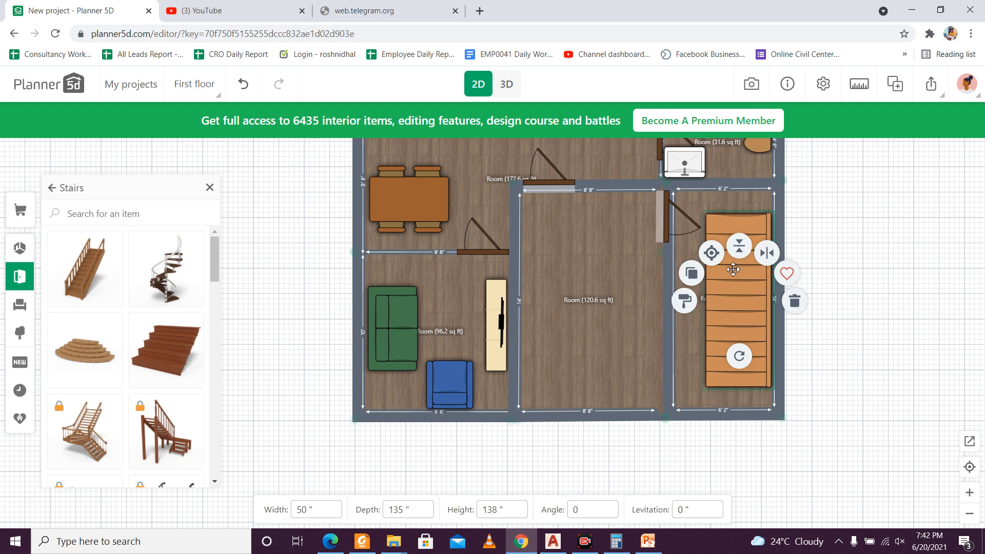
pyautogui.moveTo(739, 355); pyautogui.dragTo(738, 192)
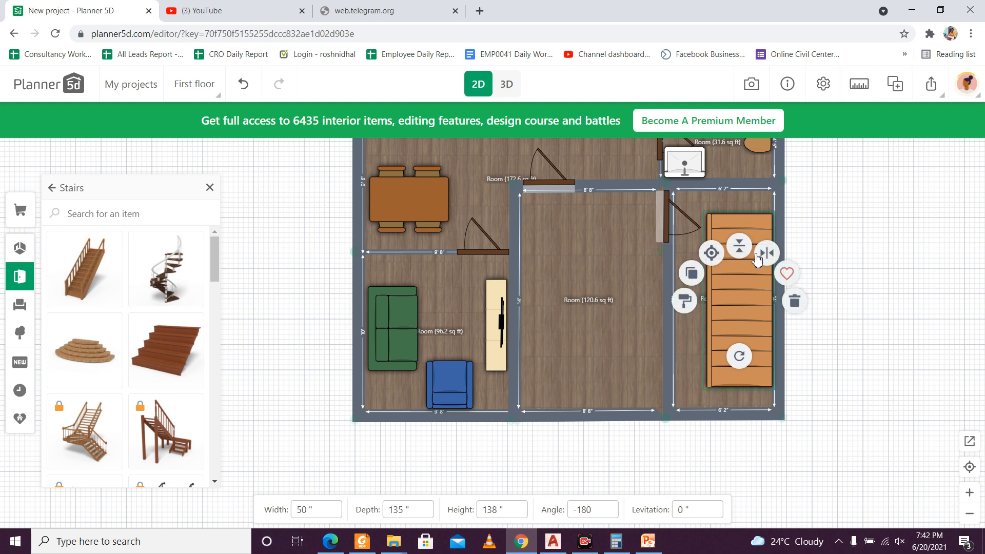
pyautogui.moveTo(749, 317)
pyautogui.mouseDown()
pyautogui.moveTo(752, 296)
pyautogui.moveTo(751, 335)
pyautogui.moveTo(751, 309)
pyautogui.mouseUp()
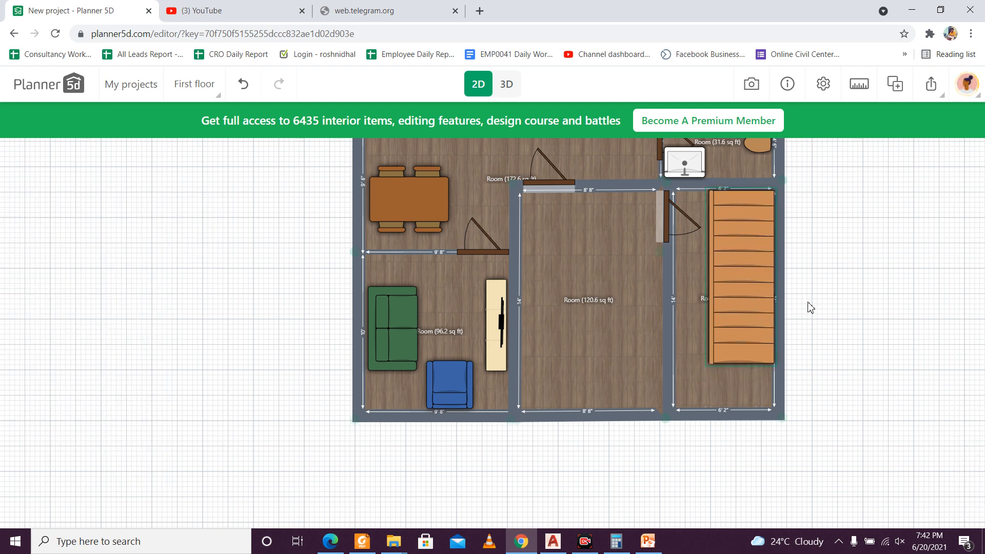
pyautogui.click(504, 92)
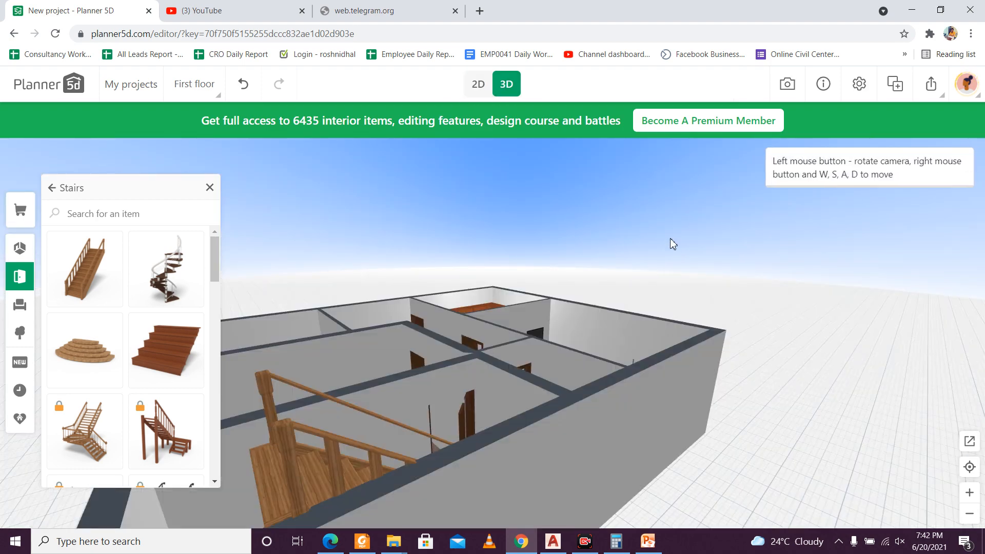
pyautogui.moveTo(594, 284); pyautogui.dragTo(692, 280)
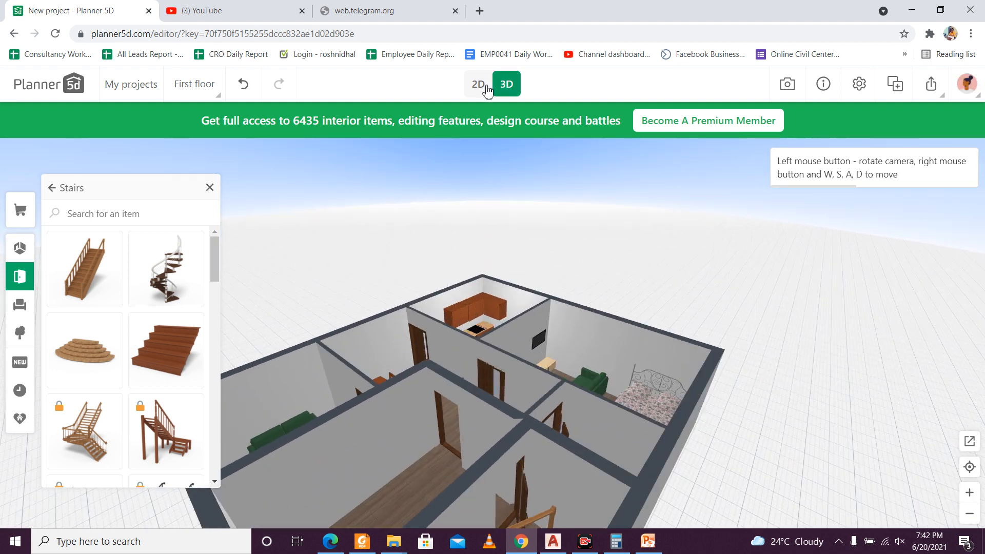
# Step: Rotate the wooden stairs to 0 degrees in the 2D plan and check their direction in 3D
pyautogui.click(480, 85)
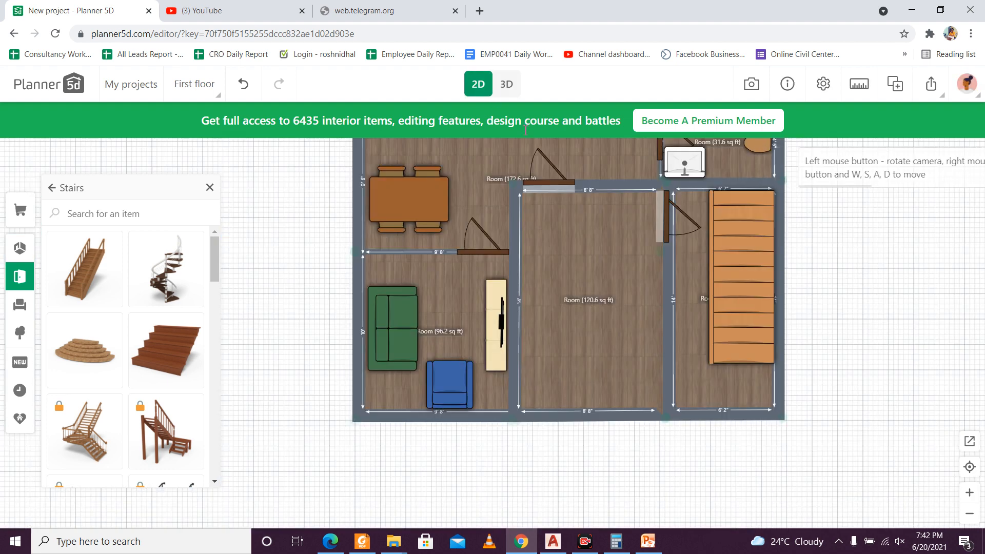
pyautogui.click(727, 231)
pyautogui.moveTo(739, 330); pyautogui.dragTo(731, 122)
pyautogui.click(507, 83)
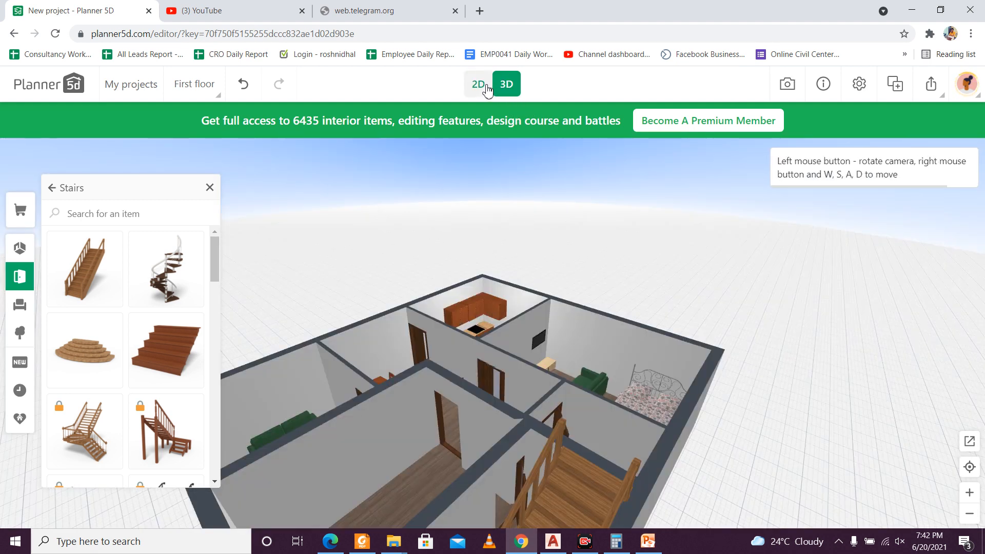
# Step: Nudge the stairs along the outer wall, away from the room's upper wall, and check their position in 3D
pyautogui.click(488, 90)
pyautogui.click(753, 311)
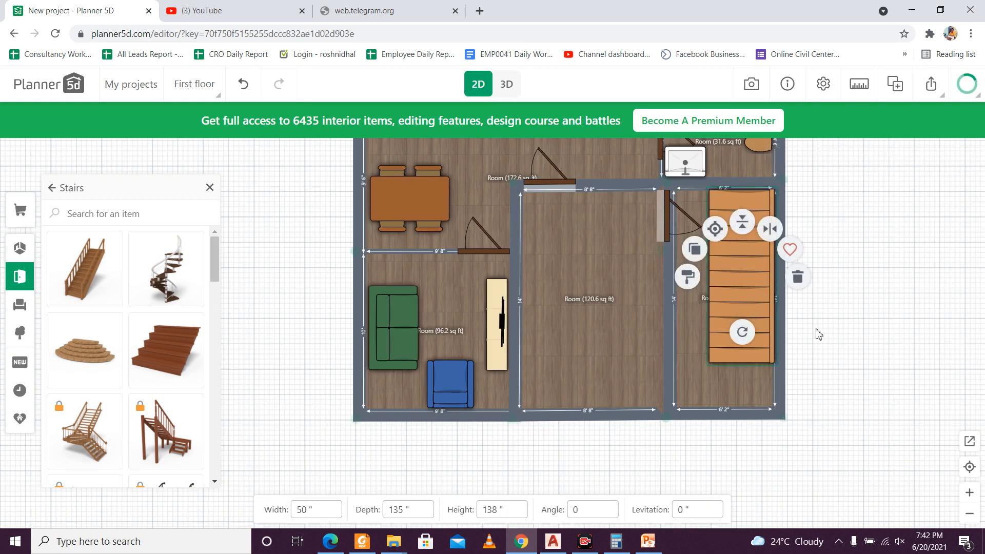
pyautogui.press('Down')
pyautogui.press('Down')
pyautogui.press('Down')
pyautogui.press('Down')
pyautogui.press('Down')
pyautogui.press('Down')
pyautogui.press('Down')
pyautogui.press('Down')
pyautogui.press('Down')
pyautogui.press('Down')
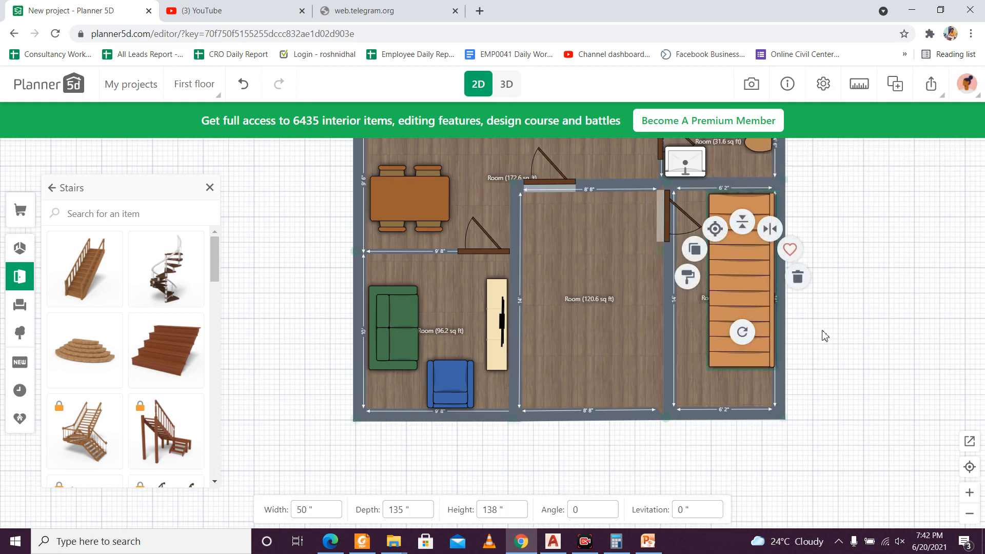
pyautogui.press('Down')
pyautogui.press('Down')
pyautogui.press('Down')
pyautogui.press('Down')
pyautogui.press('Down')
pyautogui.press('Down')
pyautogui.press('Down')
pyautogui.press('Down')
pyautogui.press('Down')
pyautogui.press('Down')
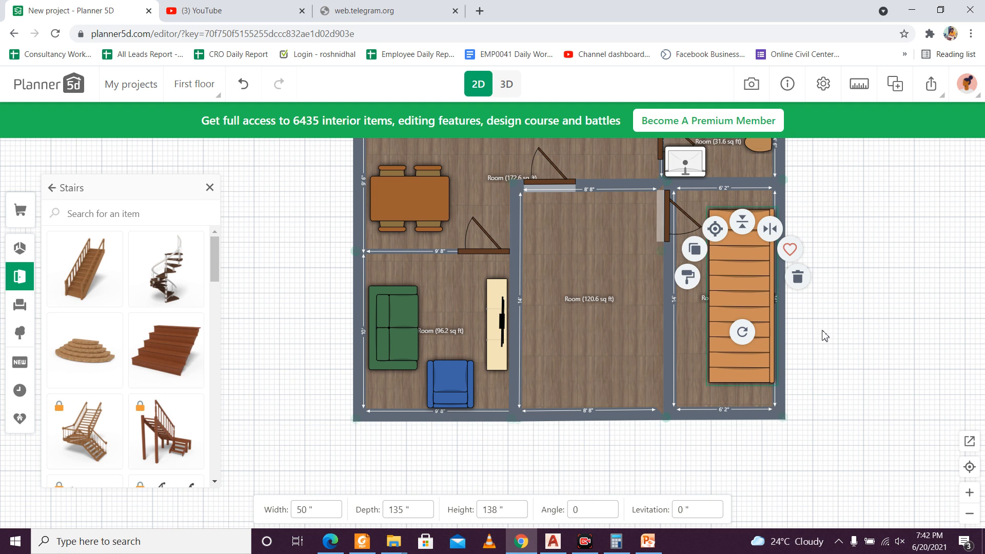
pyautogui.press('Down')
pyautogui.press('Down')
pyautogui.press('Down')
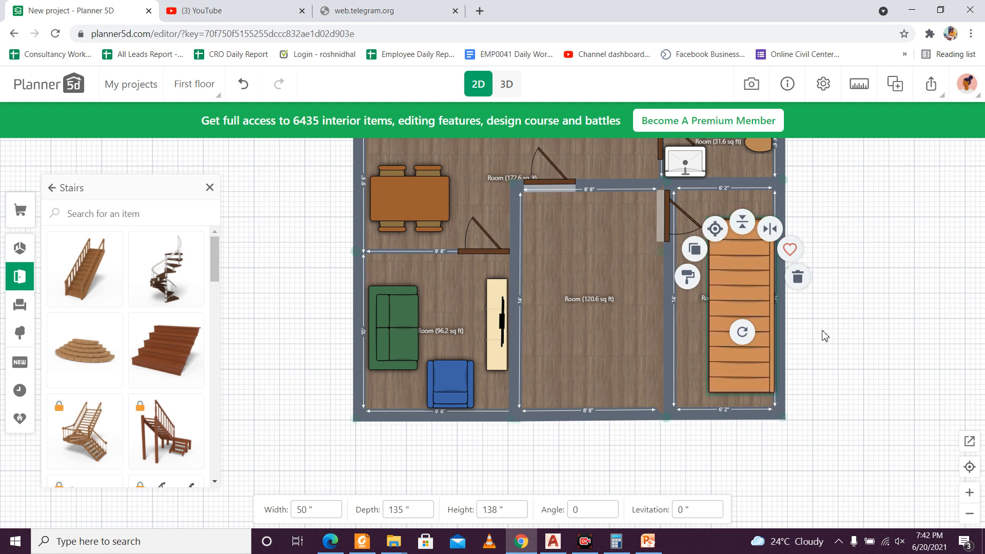
pyautogui.press('Up')
pyautogui.press('Up')
pyautogui.press('Up')
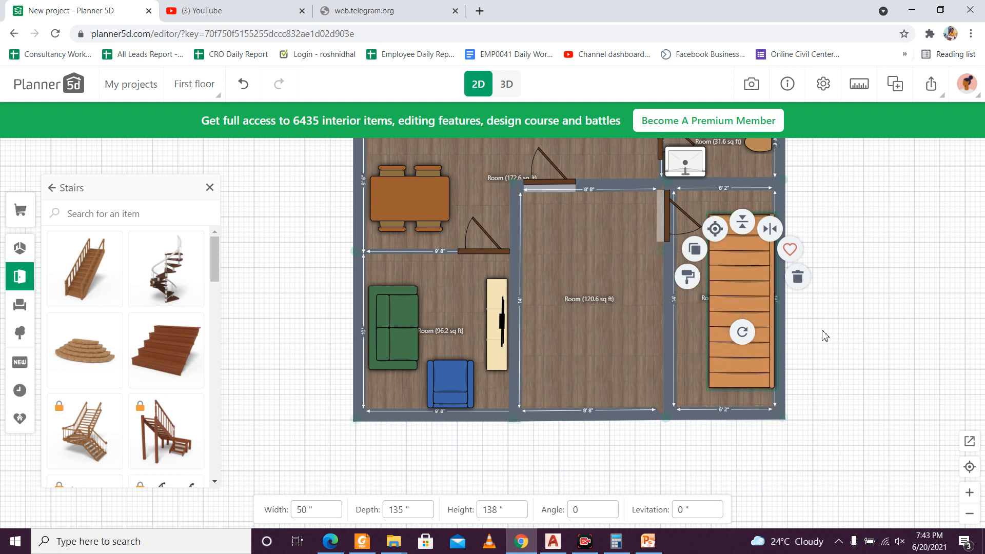
pyautogui.press('Up')
pyautogui.click(862, 324)
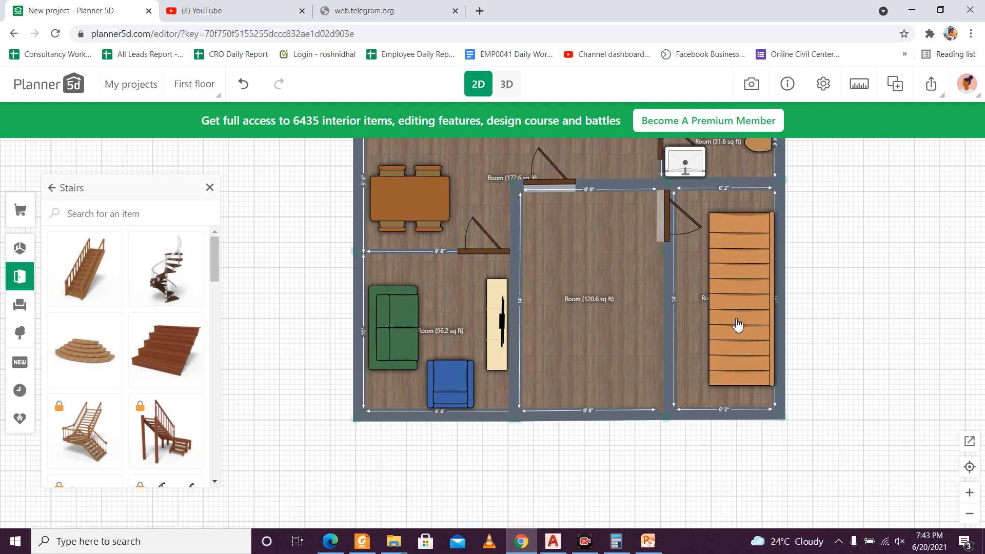
pyautogui.click(503, 91)
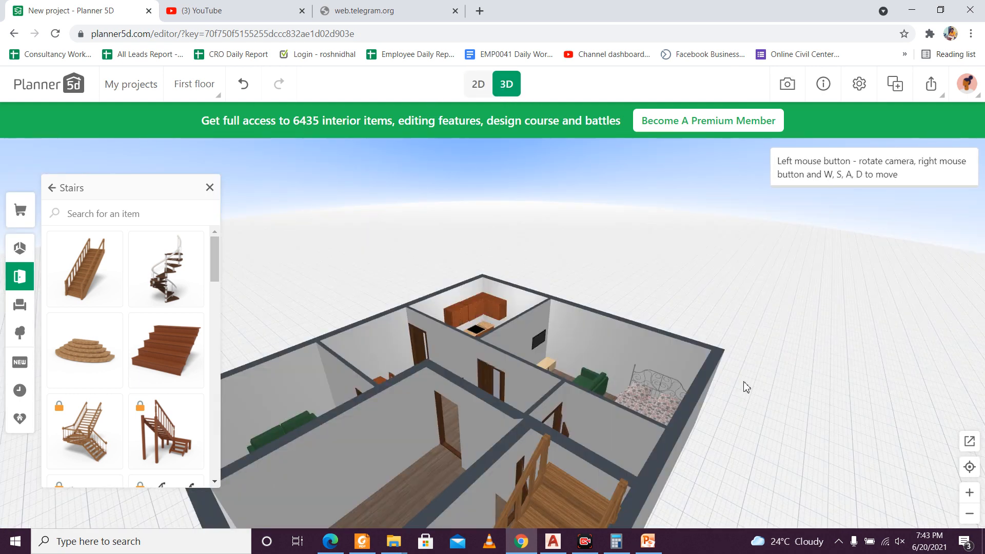
pyautogui.moveTo(743, 386); pyautogui.dragTo(646, 204)
# Step: Place the white double window in the lower outer wall of the 96.2 sq ft room, behind the blue armchair
pyautogui.click(480, 88)
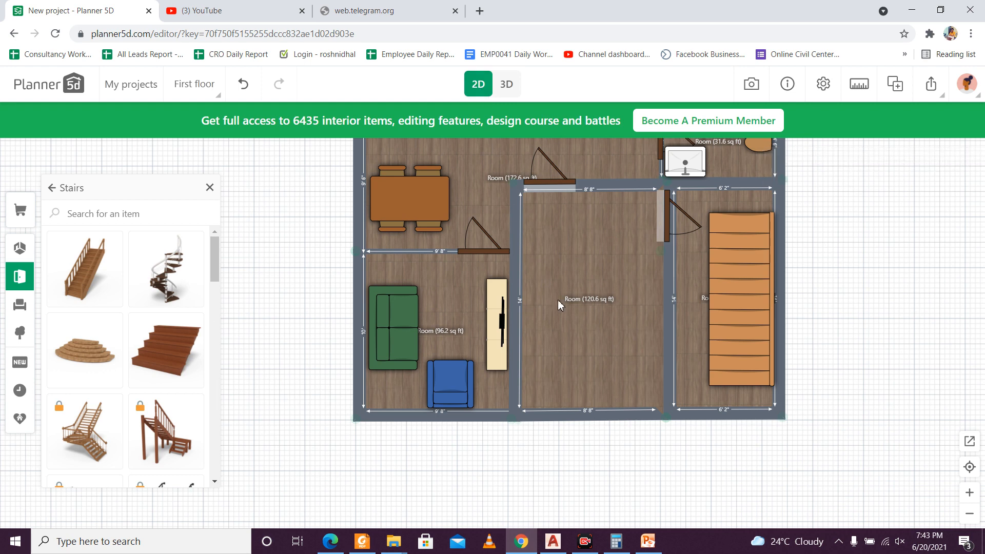
pyautogui.scroll(-2, 564, 290)
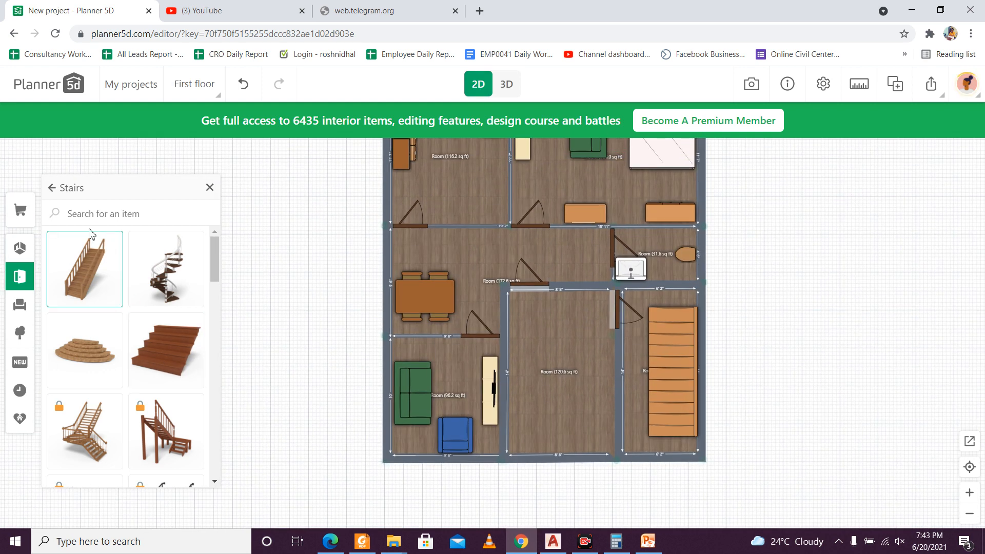
pyautogui.click(53, 188)
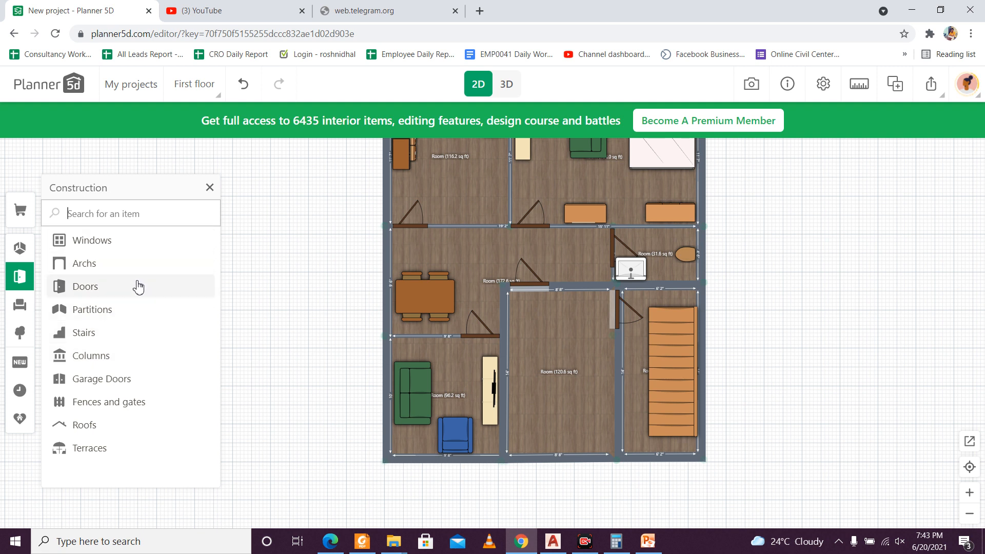
pyautogui.click(125, 241)
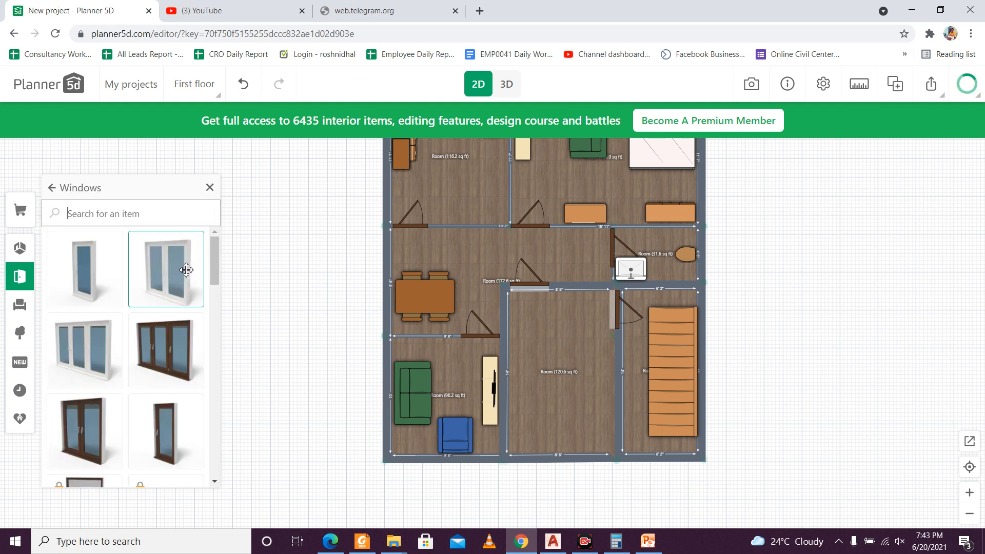
pyautogui.moveTo(183, 271); pyautogui.dragTo(469, 460)
pyautogui.click(506, 339)
pyautogui.click(468, 460)
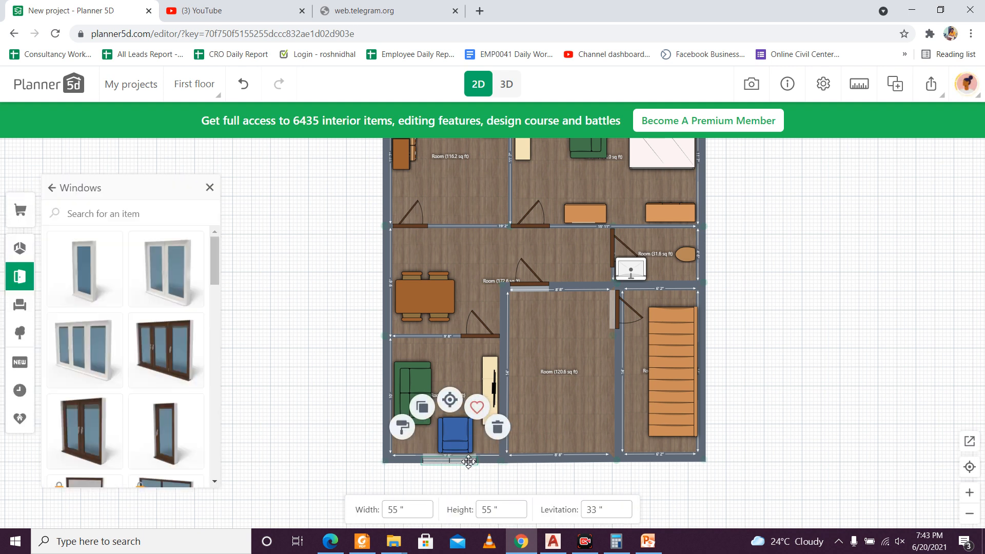
pyautogui.click(491, 509)
# Step: Add a second white double window in the outer wall behind the green sofa of the 96.2 sq ft room and view it in 3D
pyautogui.moveTo(444, 460); pyautogui.dragTo(516, 349)
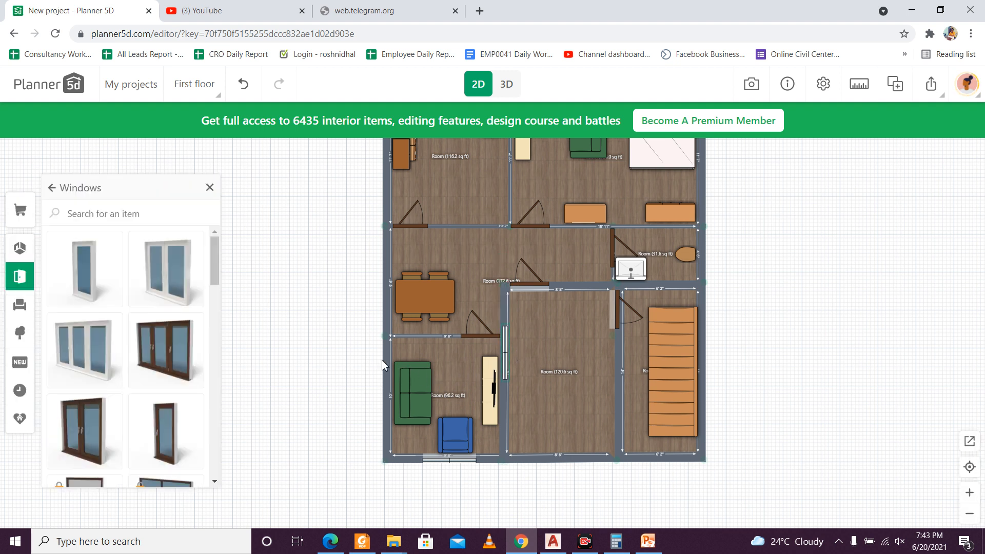
pyautogui.click(506, 347)
pyautogui.moveTo(506, 348); pyautogui.dragTo(380, 395)
pyautogui.scroll(3, 390, 398)
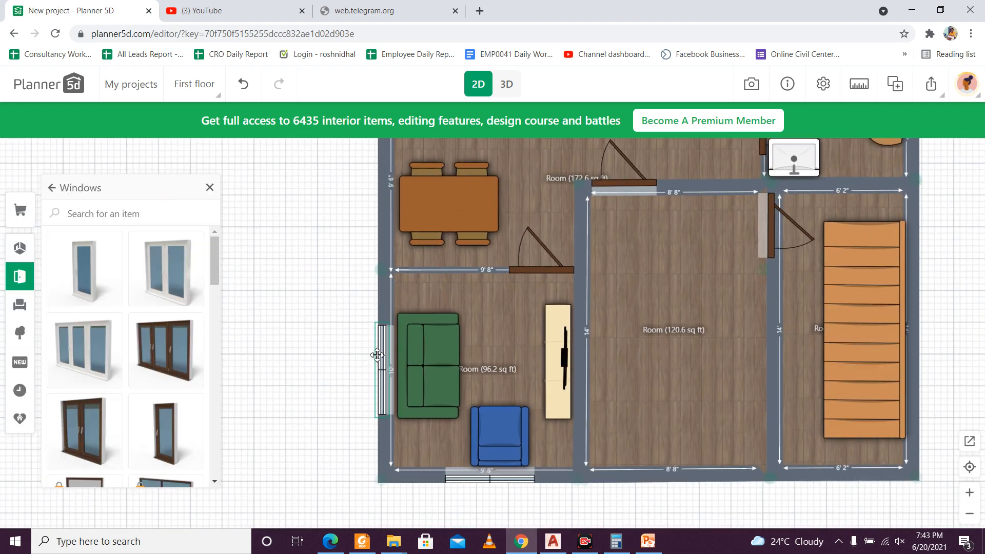
pyautogui.scroll(5, 386, 353)
pyautogui.scroll(-4, 376, 336)
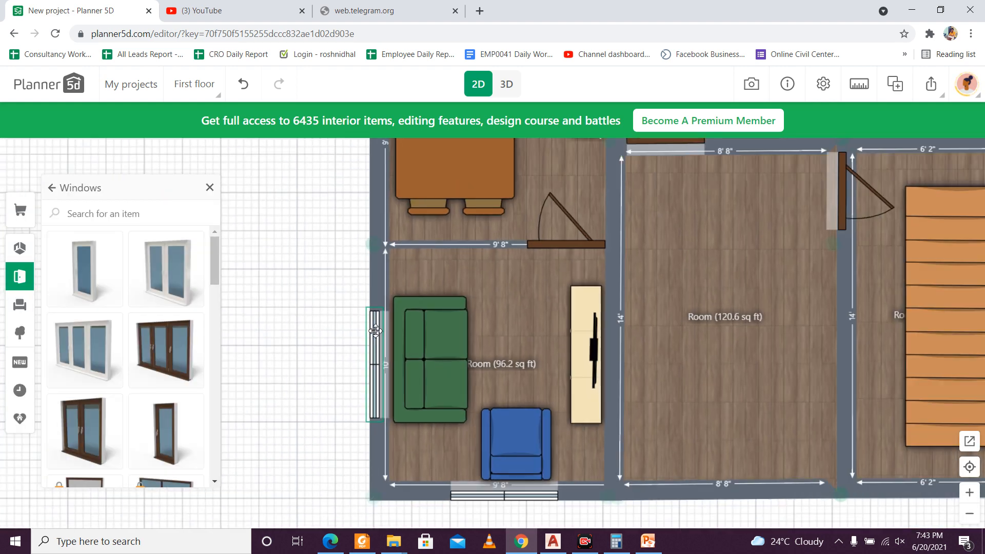
pyautogui.click(505, 84)
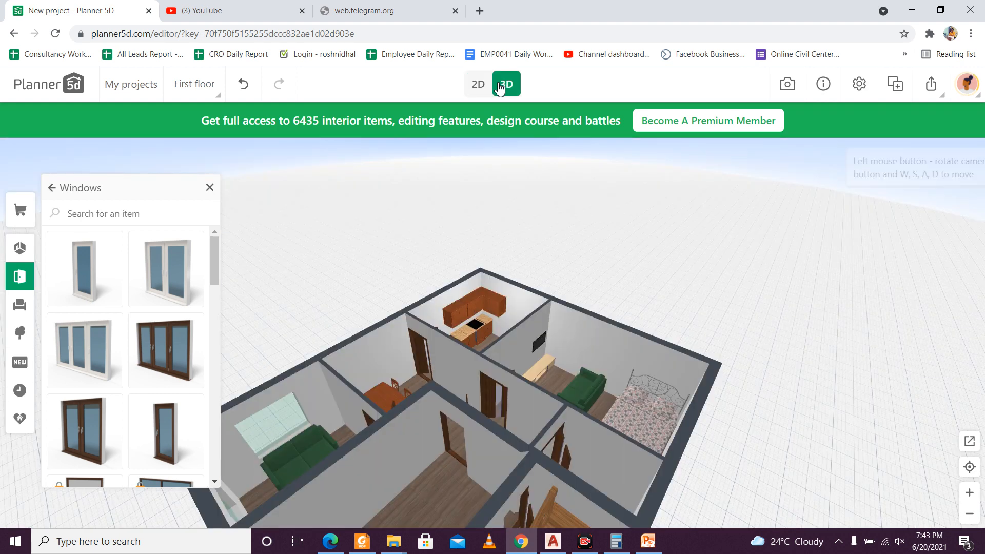
pyautogui.moveTo(439, 289); pyautogui.dragTo(495, 143)
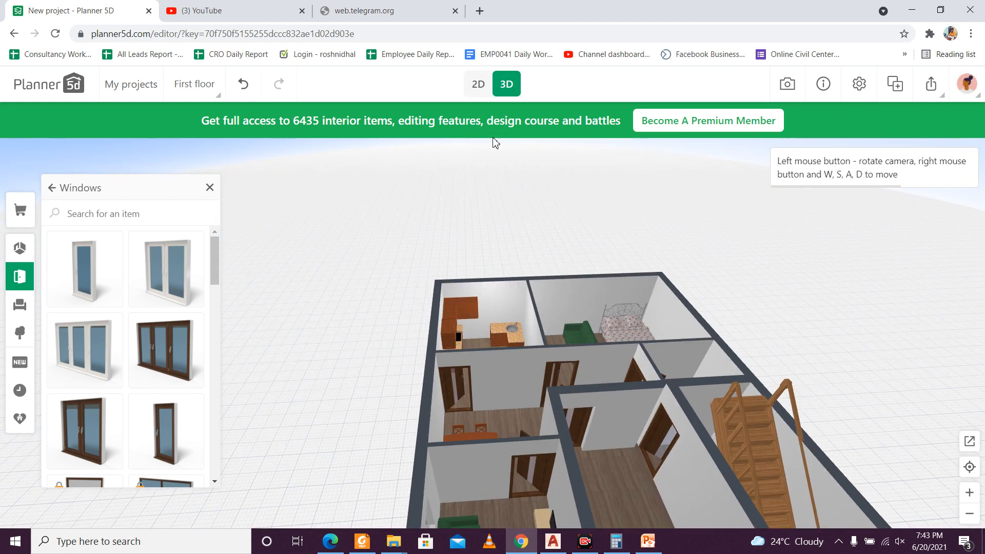
# Step: Add another white double window in the outer wall beside the dining table in the 2D plan
pyautogui.click(482, 87)
pyautogui.click(378, 342)
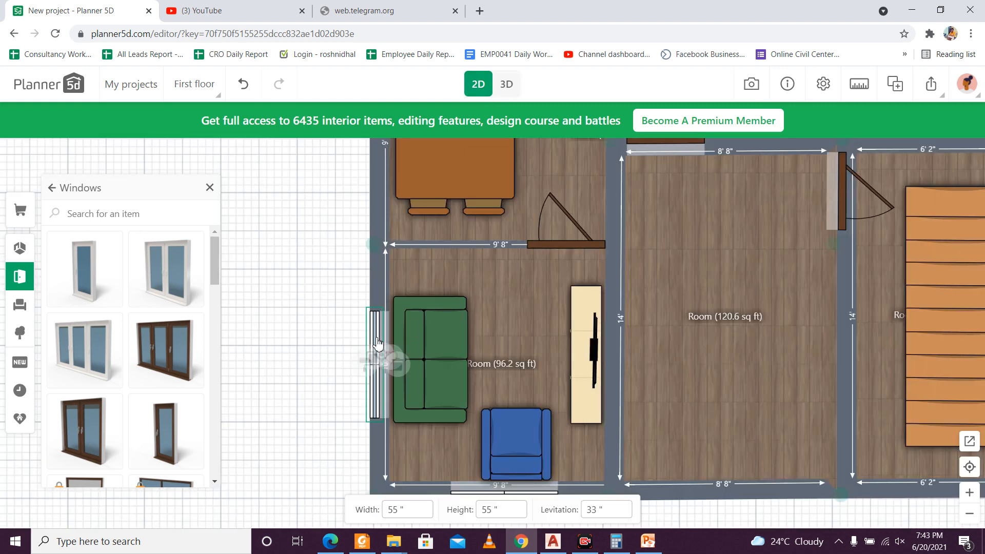
pyautogui.moveTo(373, 323); pyautogui.dragTo(401, 497)
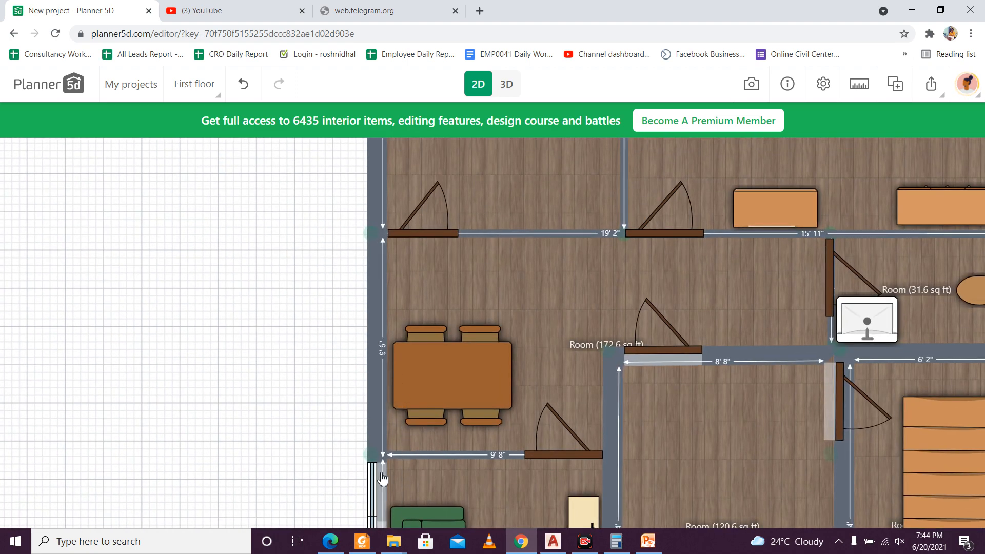
pyautogui.scroll(-5, 383, 474)
pyautogui.scroll(3, 399, 476)
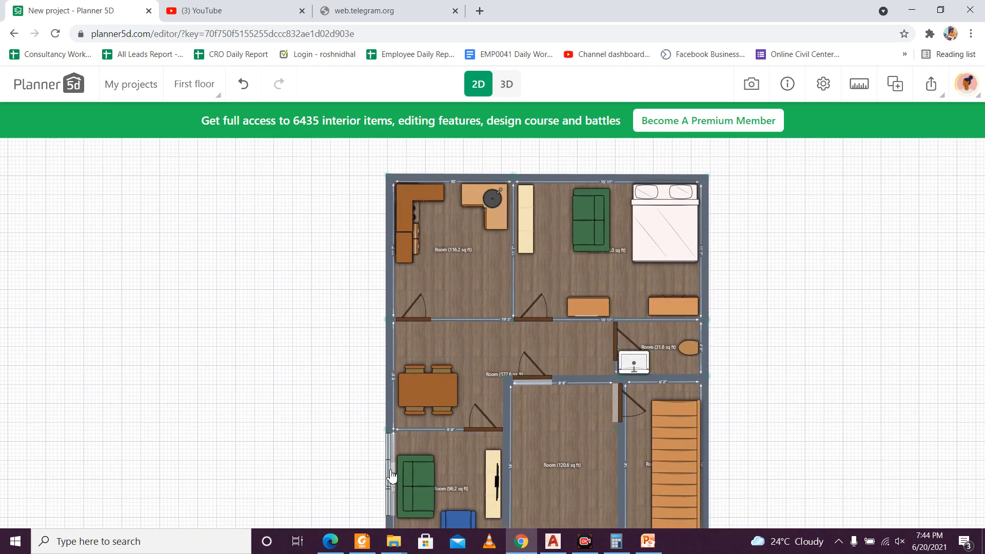
pyautogui.click(388, 463)
pyautogui.moveTo(388, 458); pyautogui.dragTo(401, 382)
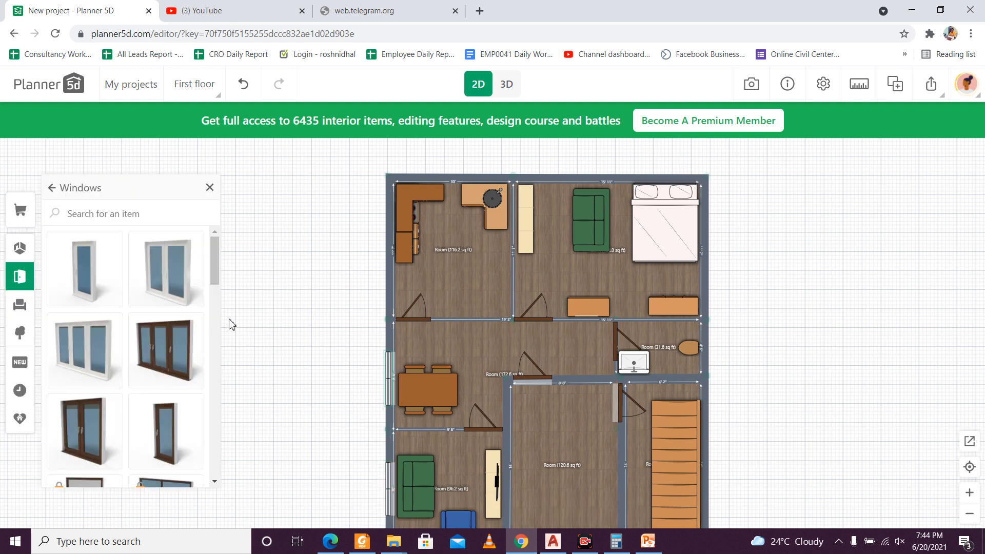
# Step: Place the narrow single-pane white window in the kitchen's outer wall, between the cabinets and the door
pyautogui.moveTo(94, 279); pyautogui.dragTo(442, 308)
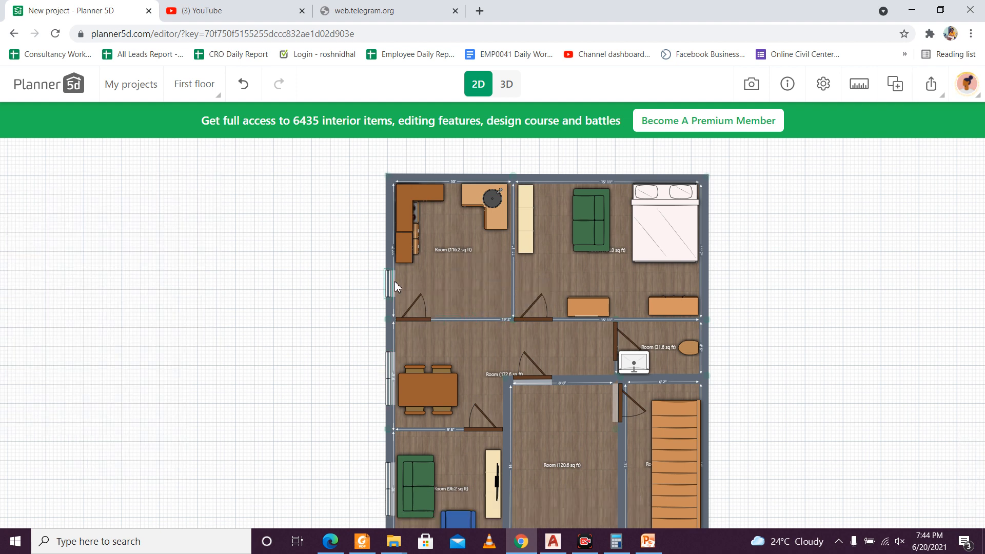
pyautogui.moveTo(393, 281); pyautogui.dragTo(393, 281)
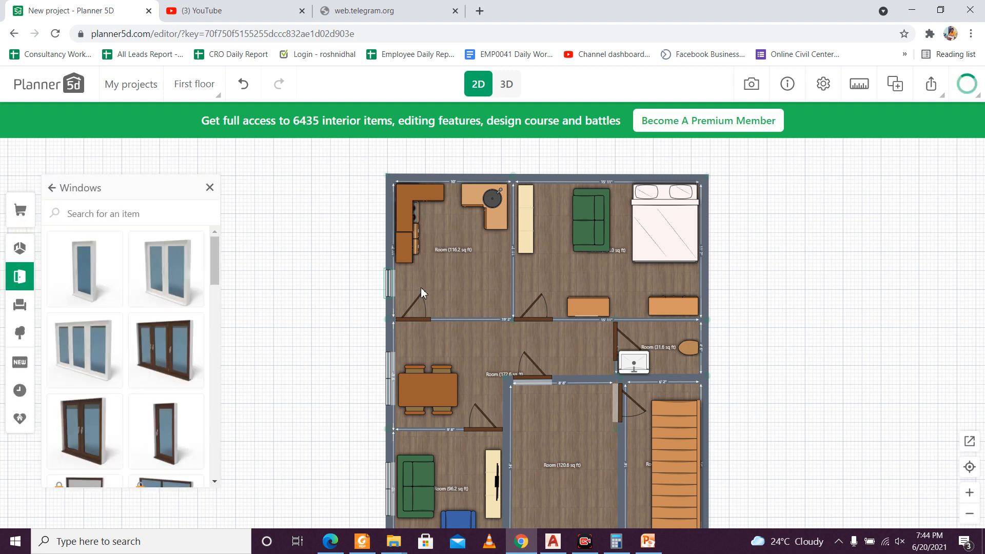
pyautogui.click(463, 354)
pyautogui.click(562, 354)
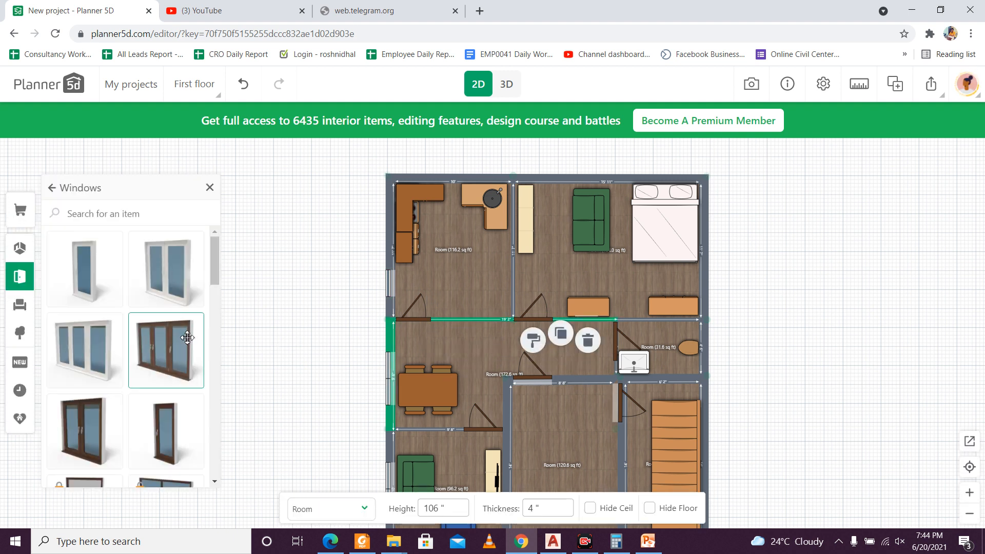
# Step: Add the brown three-pane window and position it in the bedroom's upper outer wall, behind the green sofa
pyautogui.moveTo(188, 337); pyautogui.dragTo(472, 335)
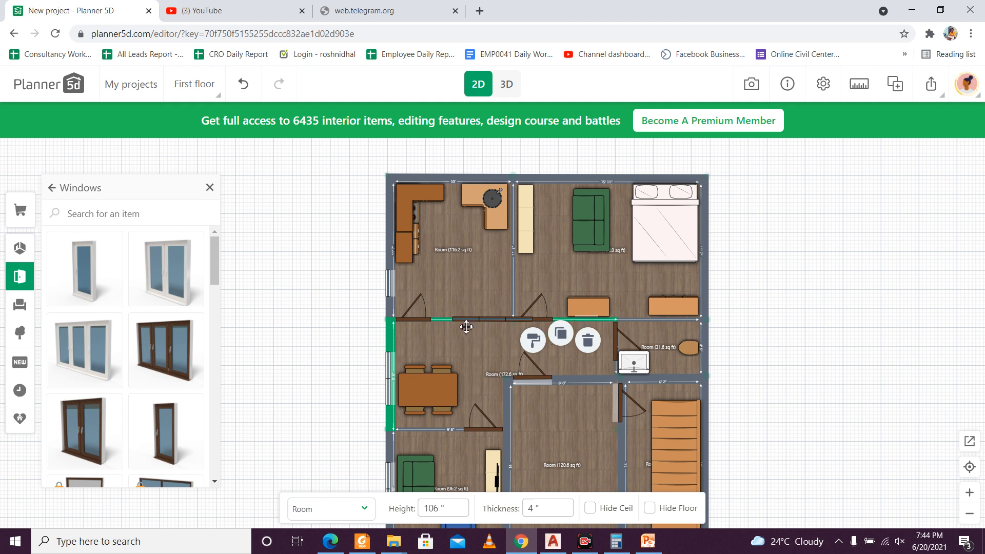
pyautogui.click(454, 351)
pyautogui.click(799, 331)
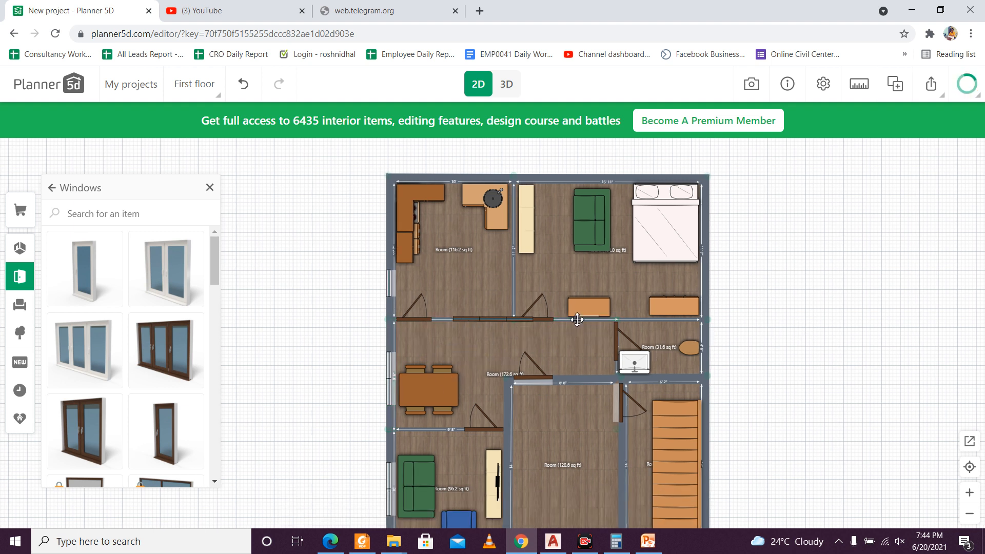
pyautogui.moveTo(577, 321); pyautogui.dragTo(589, 302)
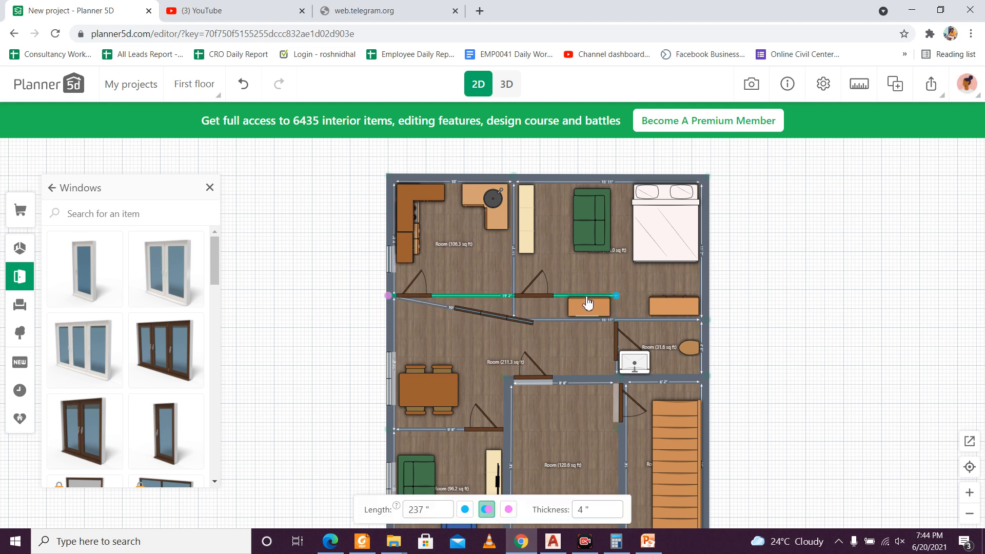
pyautogui.hotkey('ctrl', 'z')
pyautogui.click(466, 321)
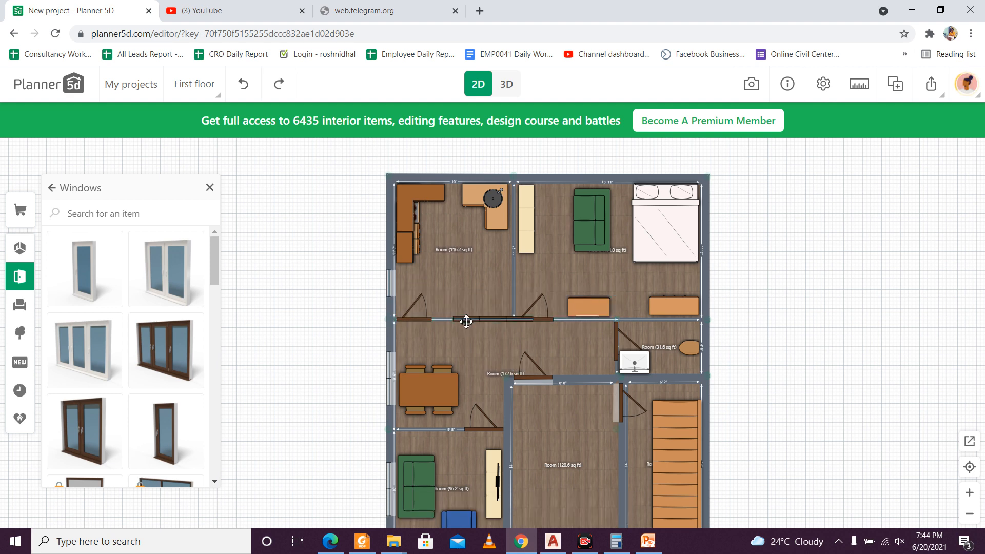
pyautogui.moveTo(469, 321); pyautogui.dragTo(556, 180)
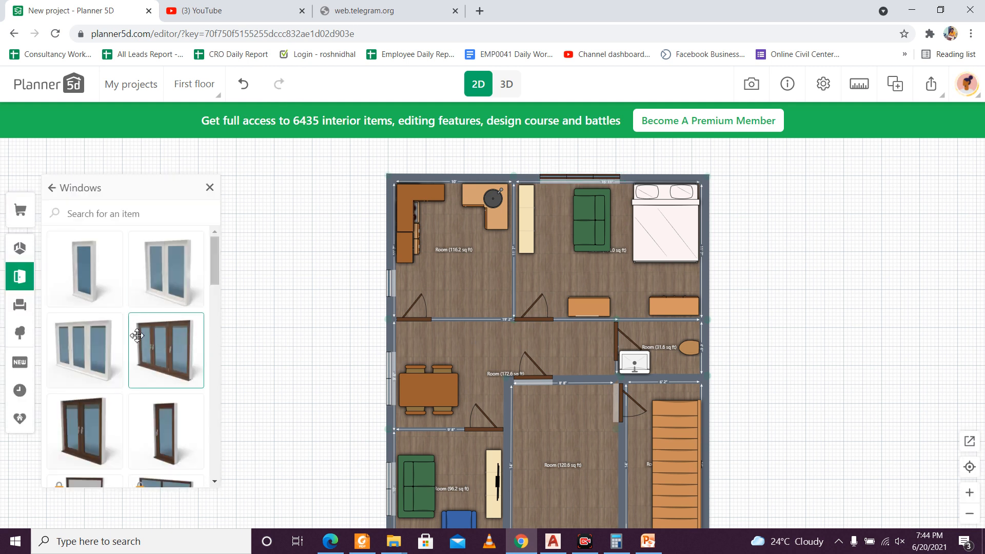
# Step: Duplicate the door between the dining area and the 120.6 sq ft room, and place the copy in that room's lower outer wall
pyautogui.moveTo(857, 384); pyautogui.dragTo(821, 296)
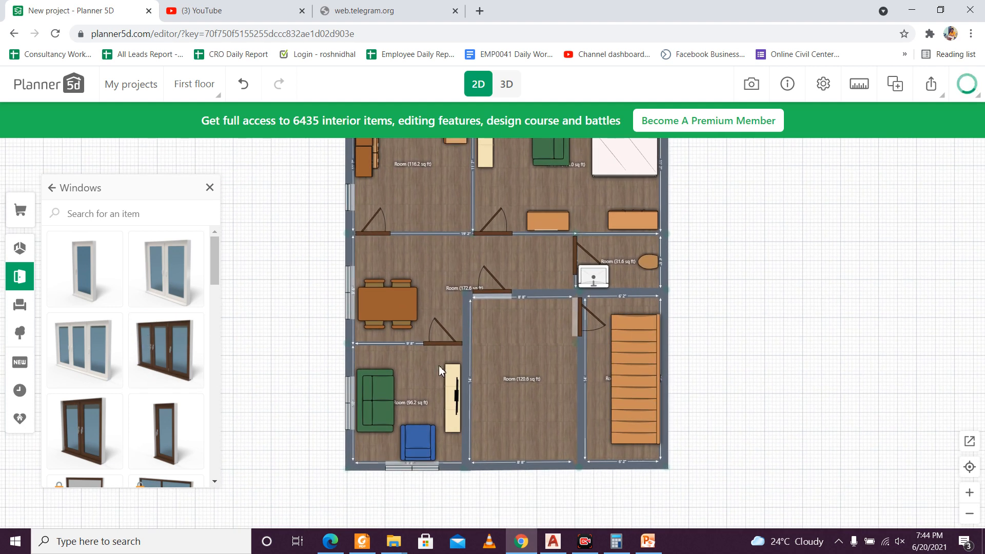
pyautogui.click(502, 283)
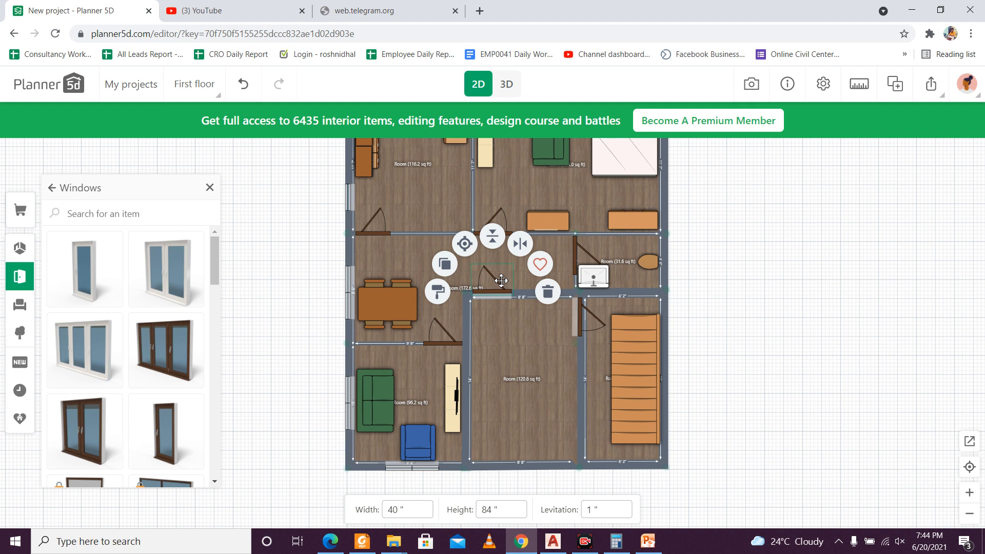
pyautogui.click(444, 265)
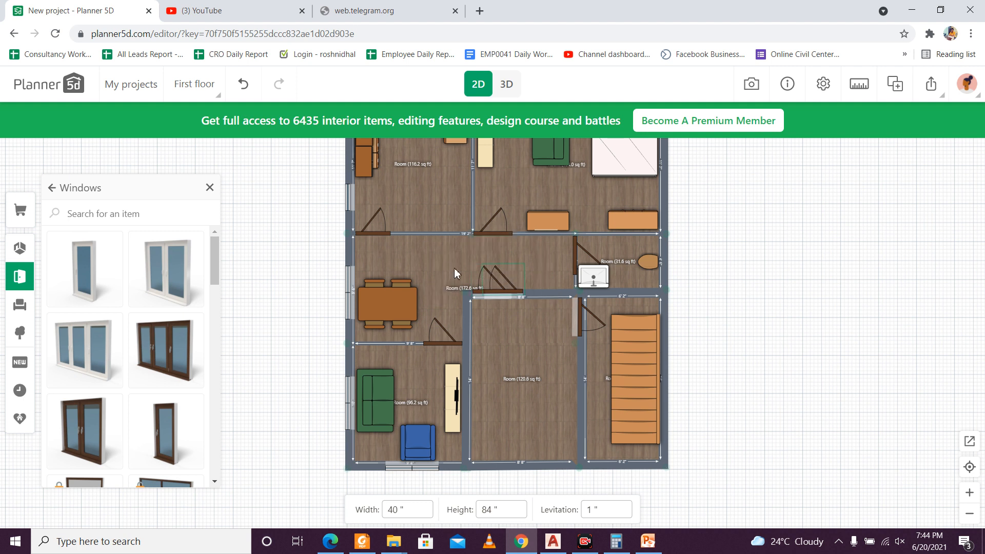
pyautogui.moveTo(513, 274); pyautogui.dragTo(541, 319)
pyautogui.moveTo(563, 420); pyautogui.dragTo(567, 449)
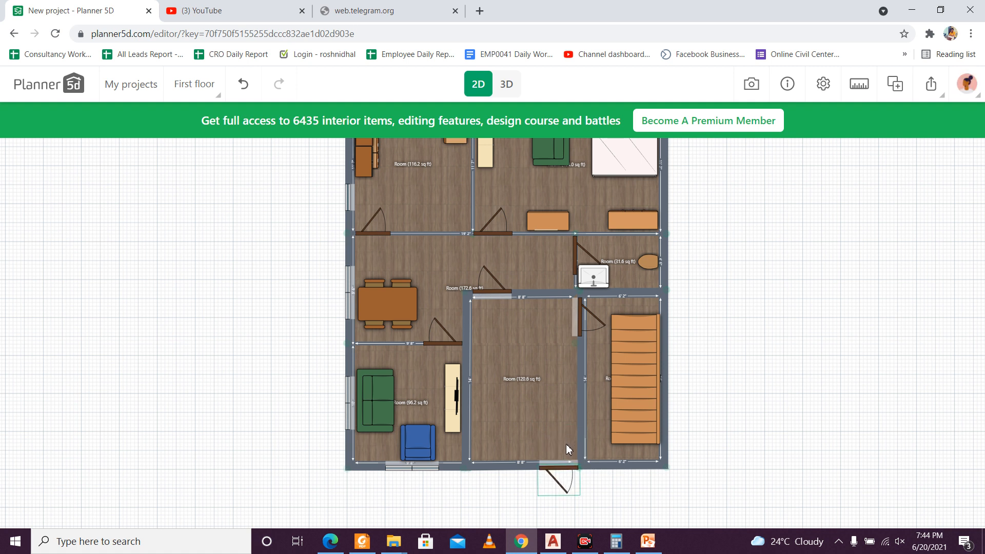
# Step: Delete the duplicated door from the lower outer wall of the 120.6 sq ft room
pyautogui.moveTo(566, 444); pyautogui.dragTo(566, 445)
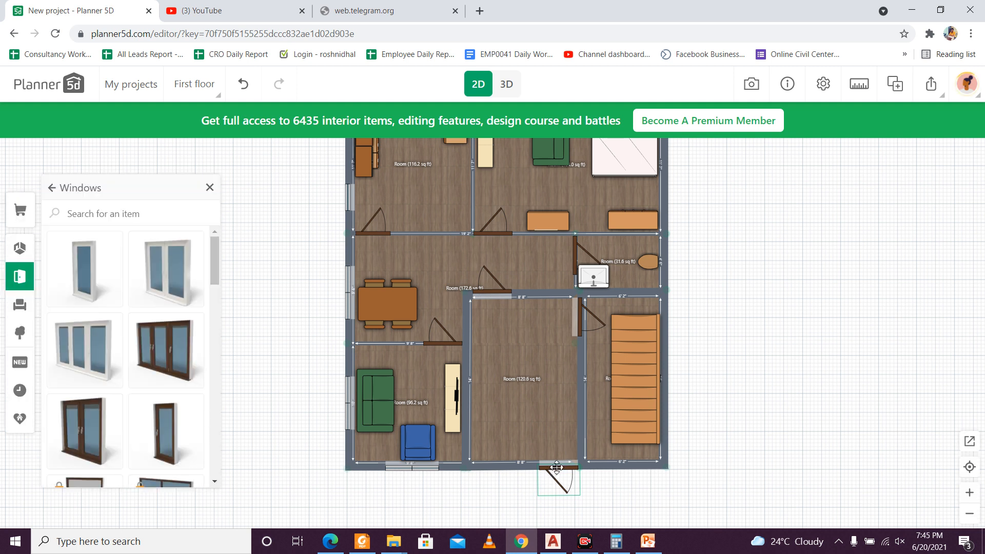
pyautogui.click(557, 466)
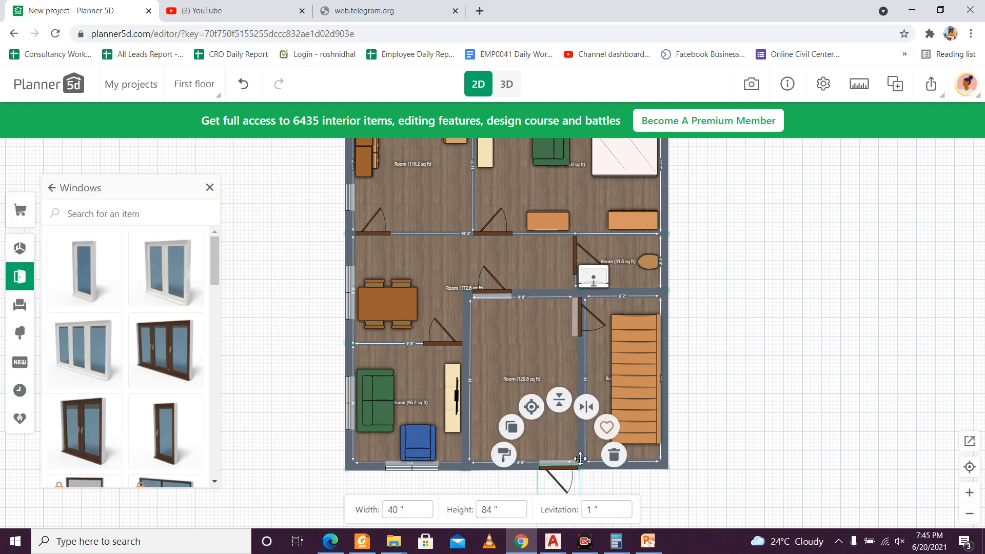
pyautogui.click(613, 456)
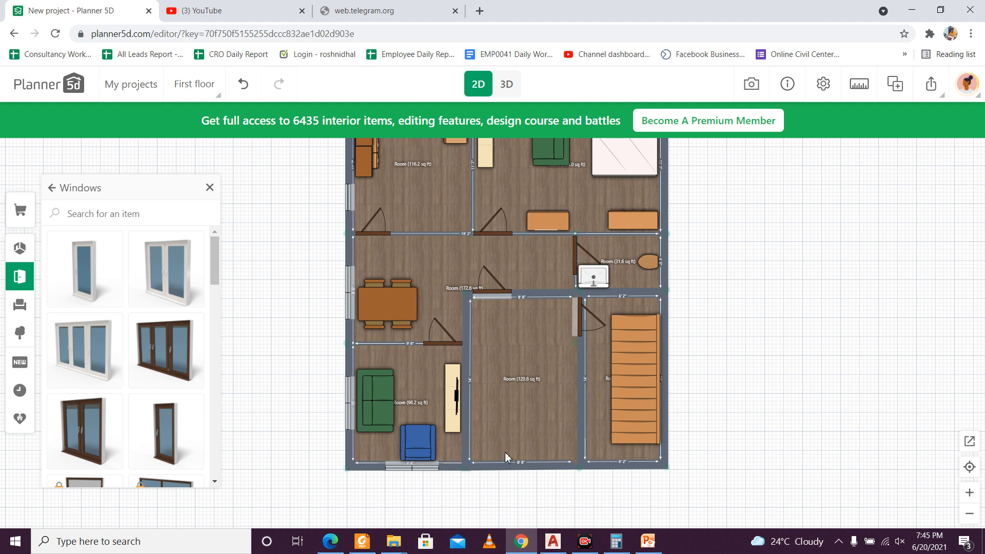
# Step: Duplicate the dining area's door into the staircase room's lower outer wall and flip the copy so it opens inward with its hinge mirrored
pyautogui.click(499, 286)
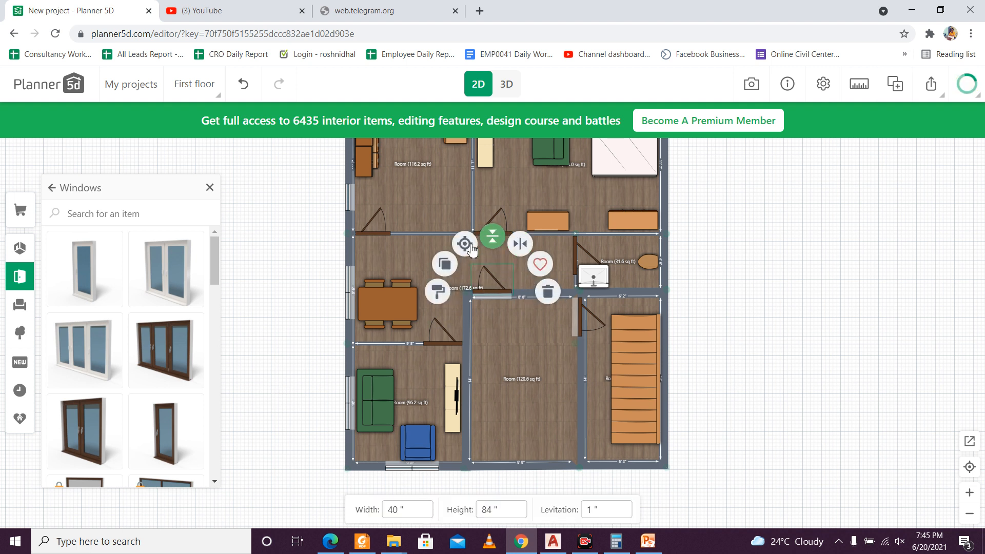
pyautogui.click(446, 263)
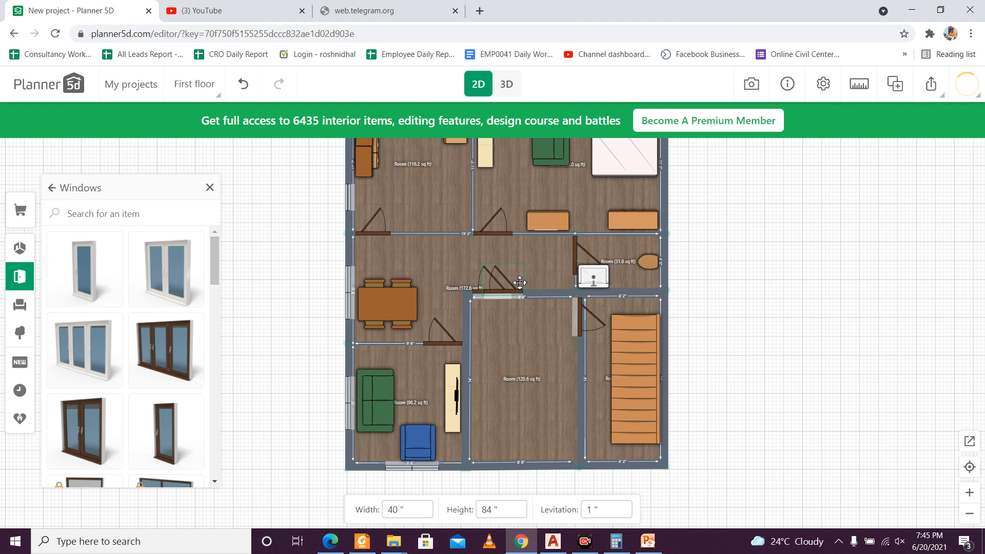
pyautogui.click(651, 448)
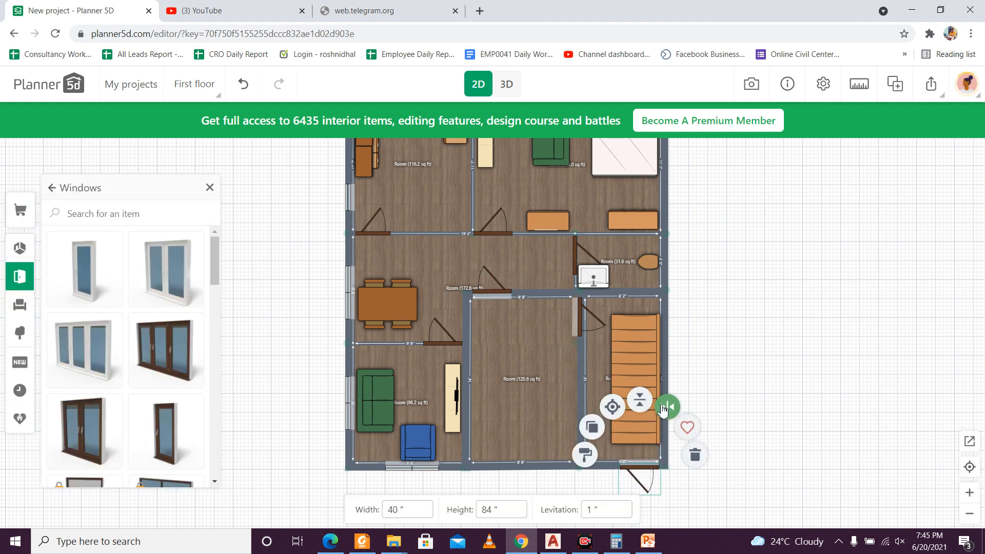
pyautogui.click(663, 408)
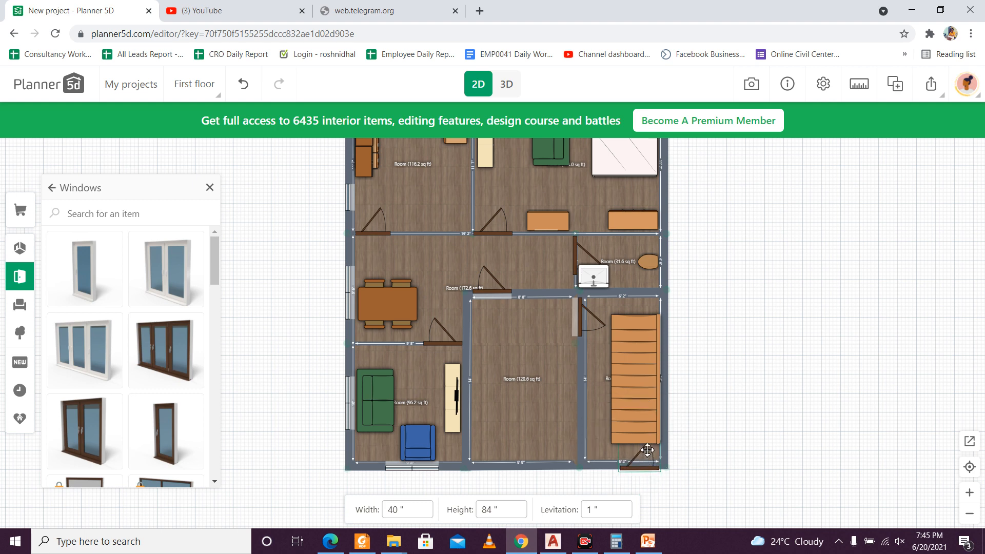
pyautogui.click(647, 450)
pyautogui.click(666, 403)
pyautogui.click(756, 431)
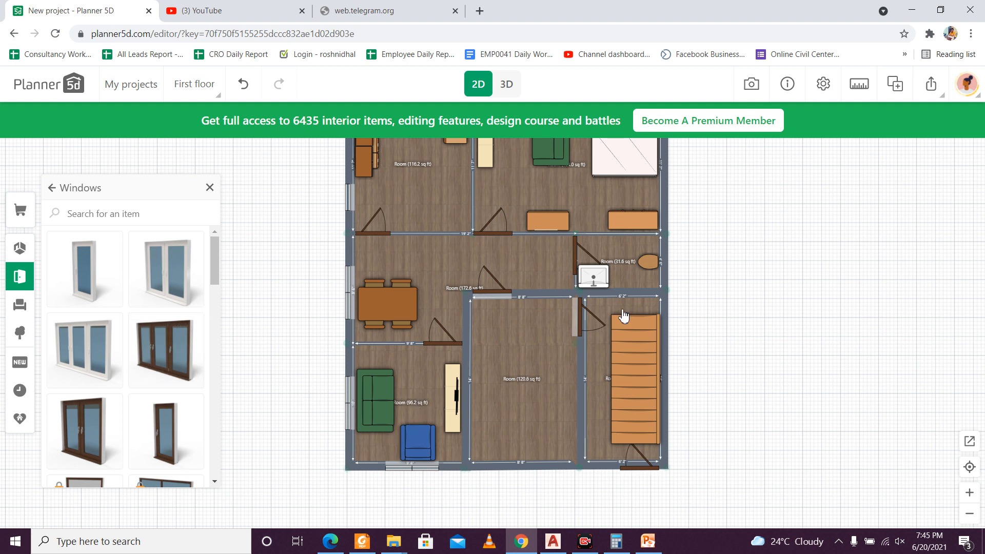
pyautogui.click(117, 219)
pyautogui.click(55, 188)
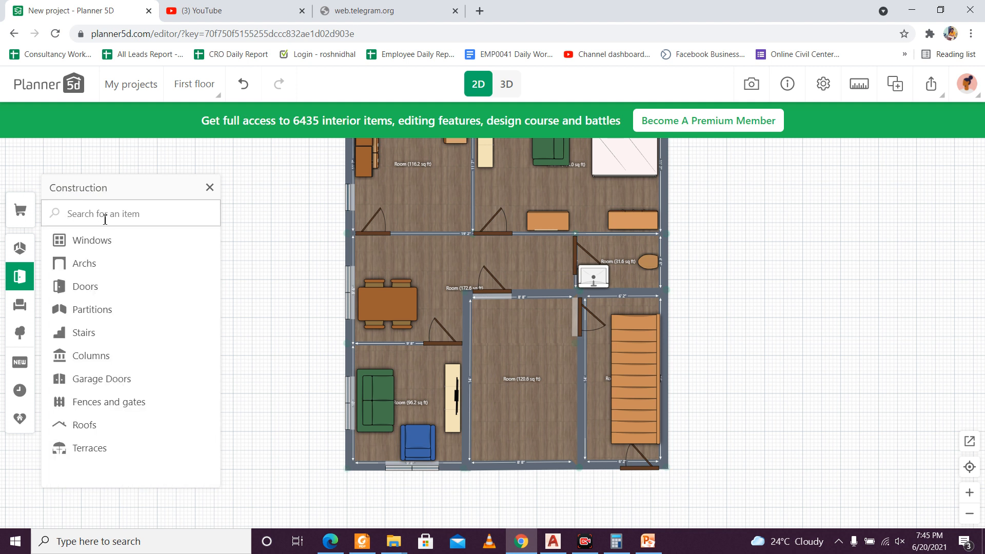
pyautogui.write('ve')
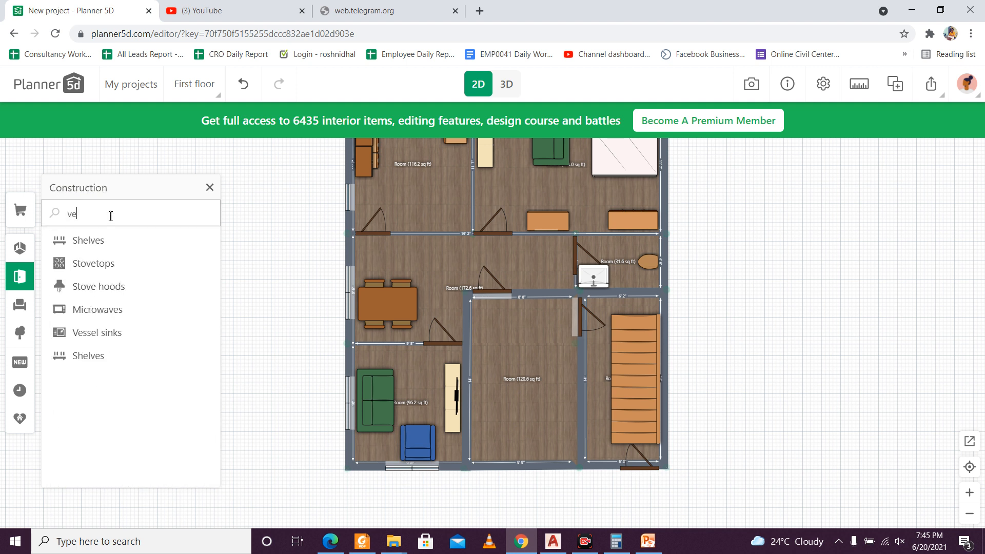
pyautogui.press('BackSpace')
pyautogui.press('BackSpace')
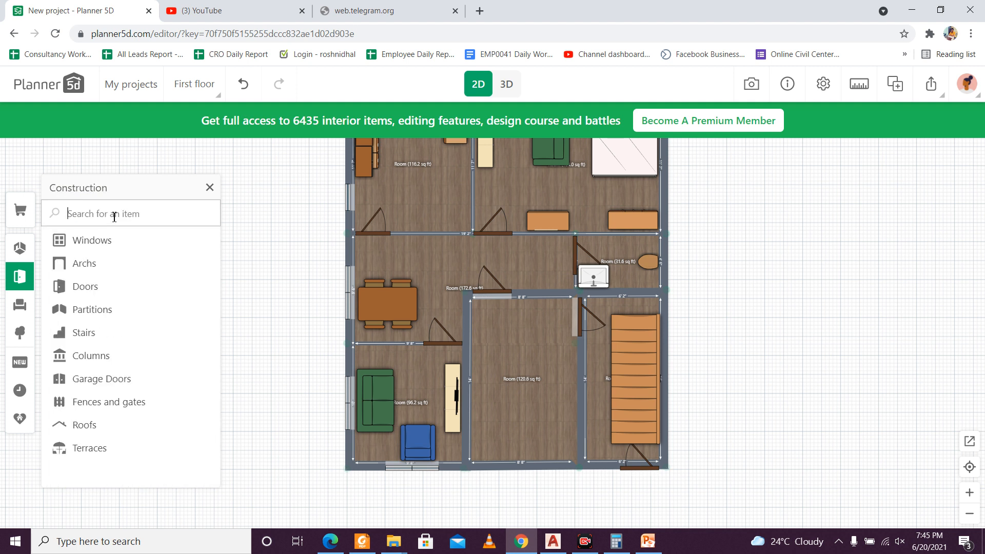
pyautogui.click(115, 241)
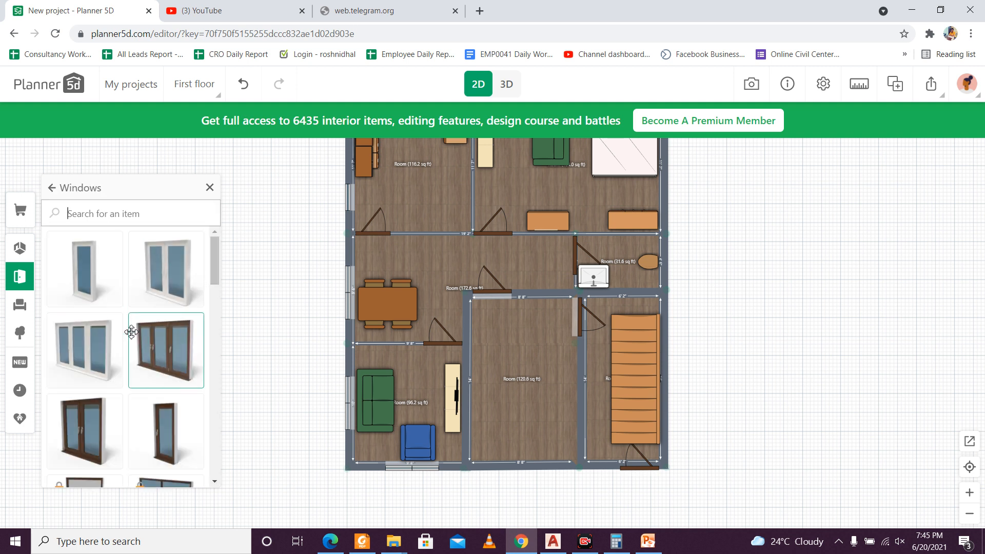
# Step: Place a single-pane window in the outer wall beside the toilet and set its height to 24"
pyautogui.scroll(-1, 128, 331)
pyautogui.moveTo(140, 353); pyautogui.dragTo(660, 264)
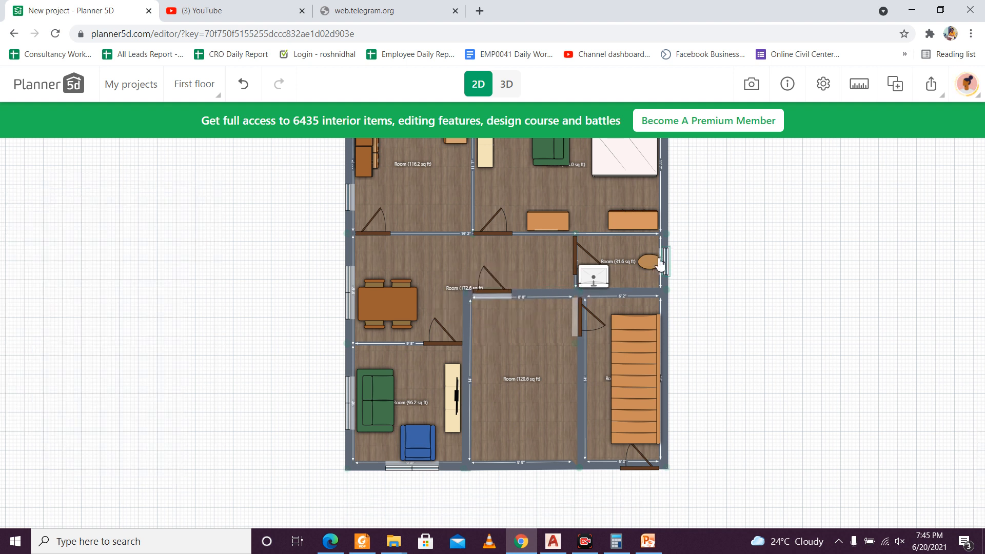
pyautogui.click(667, 258)
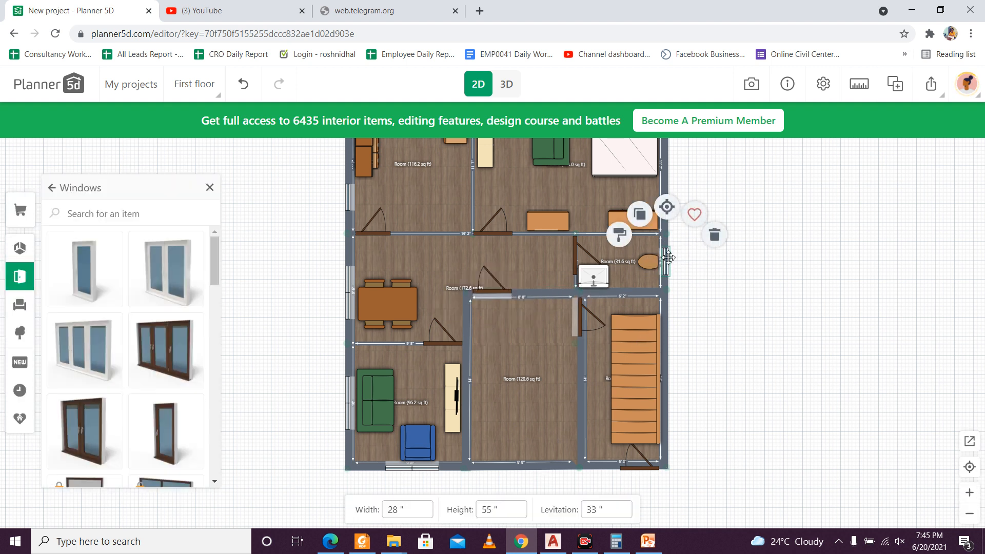
pyautogui.click(492, 515)
pyautogui.doubleClick(491, 514)
pyautogui.click(765, 398)
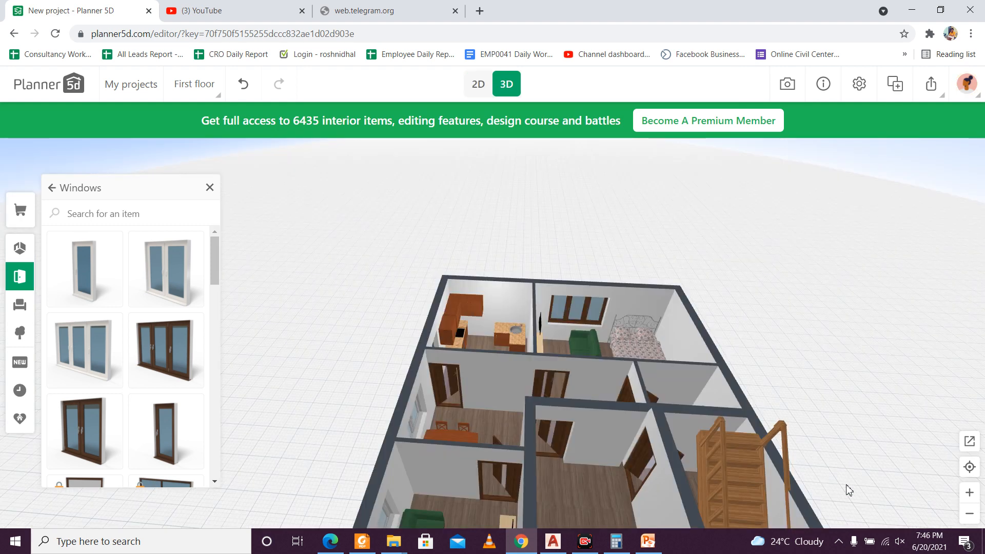
# Step: Inspect the toilet room's window from outside the house in the 3D view
pyautogui.moveTo(846, 457); pyautogui.dragTo(712, 359)
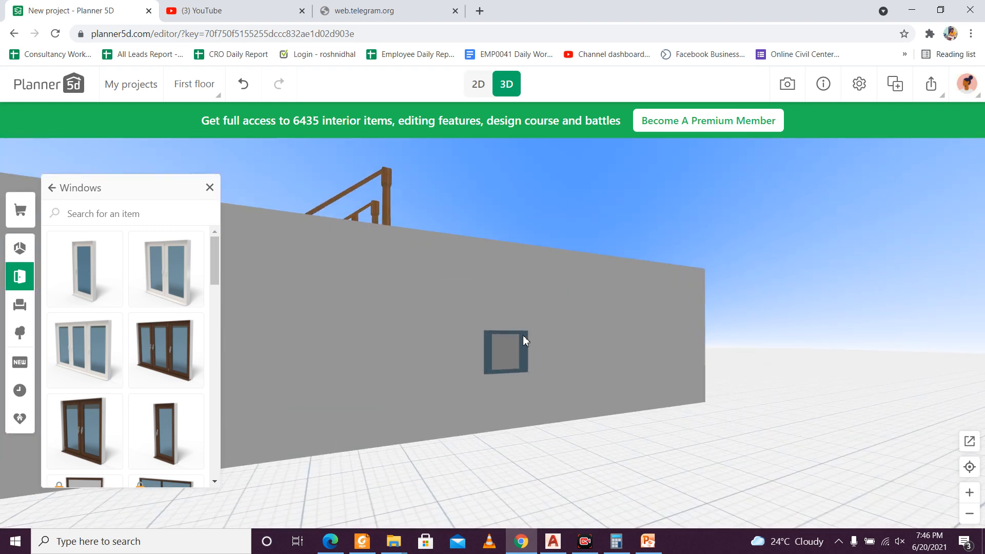
pyautogui.click(521, 336)
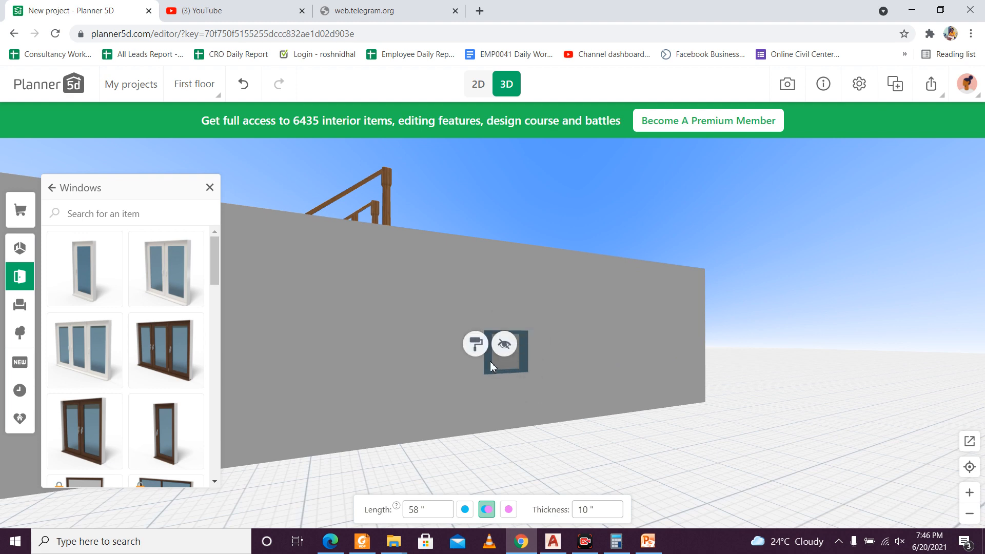
pyautogui.moveTo(552, 389); pyautogui.dragTo(609, 424)
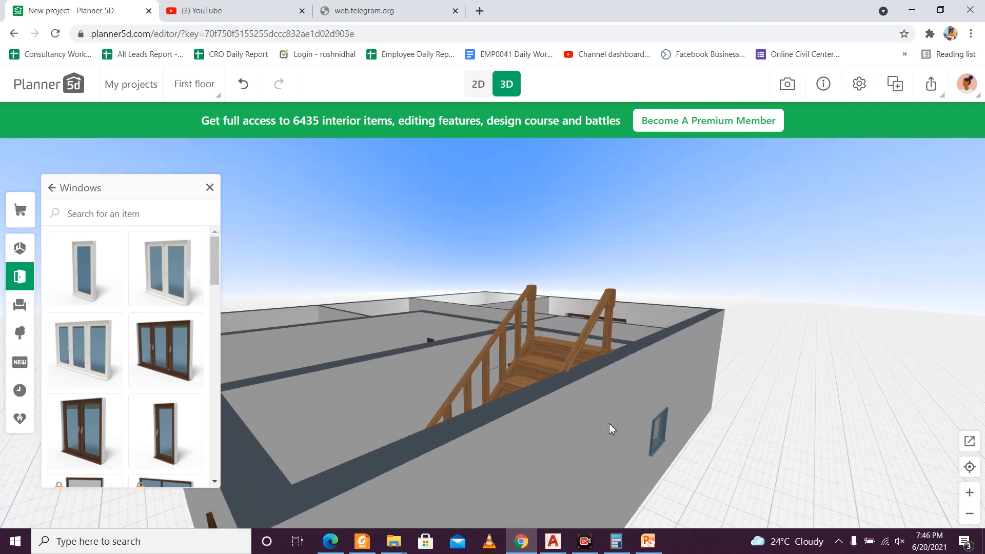
# Step: In the 2D plan, set the toilet room window's width to 24" and its levitation to 84"
pyautogui.click(472, 92)
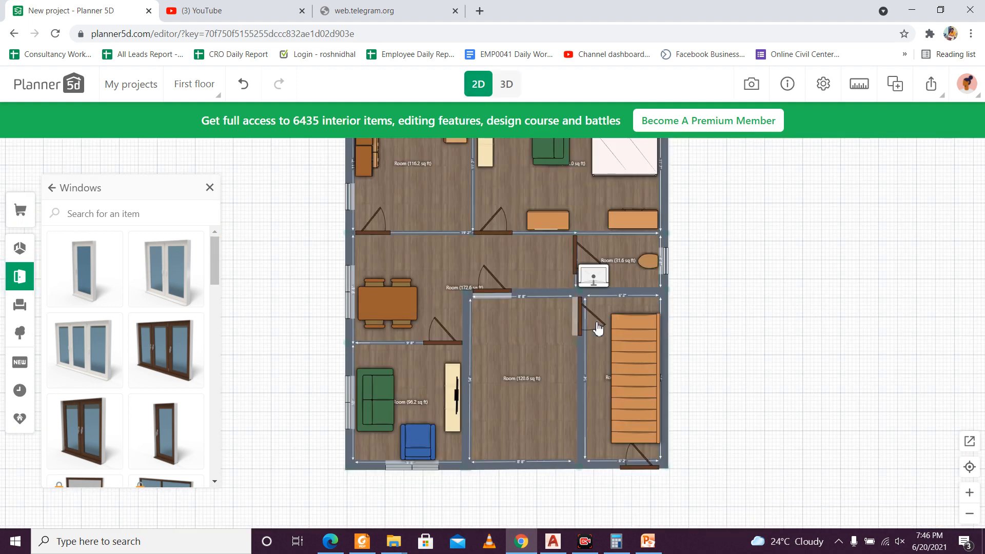
pyautogui.scroll(2, 598, 329)
pyautogui.click(674, 247)
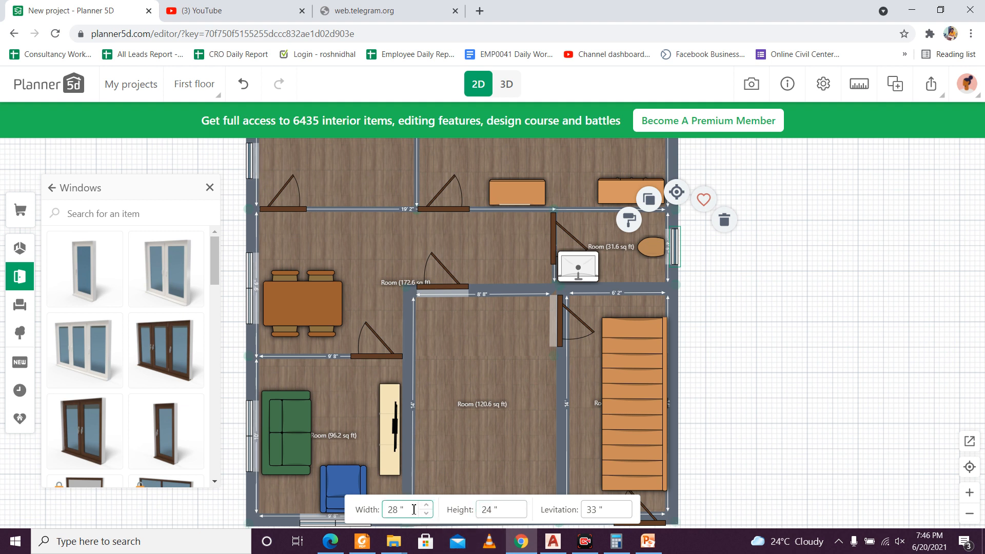
pyautogui.moveTo(401, 511); pyautogui.dragTo(388, 513)
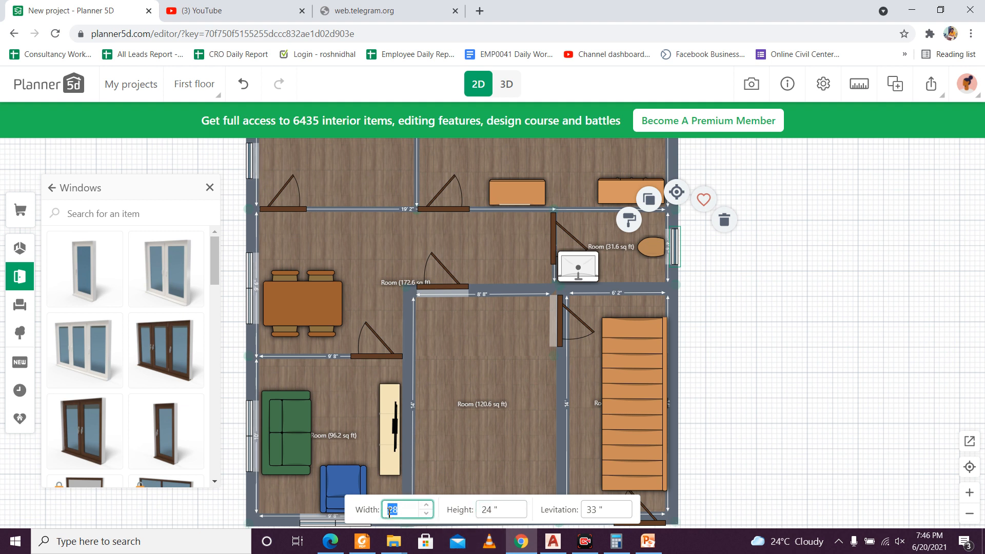
pyautogui.write('24')
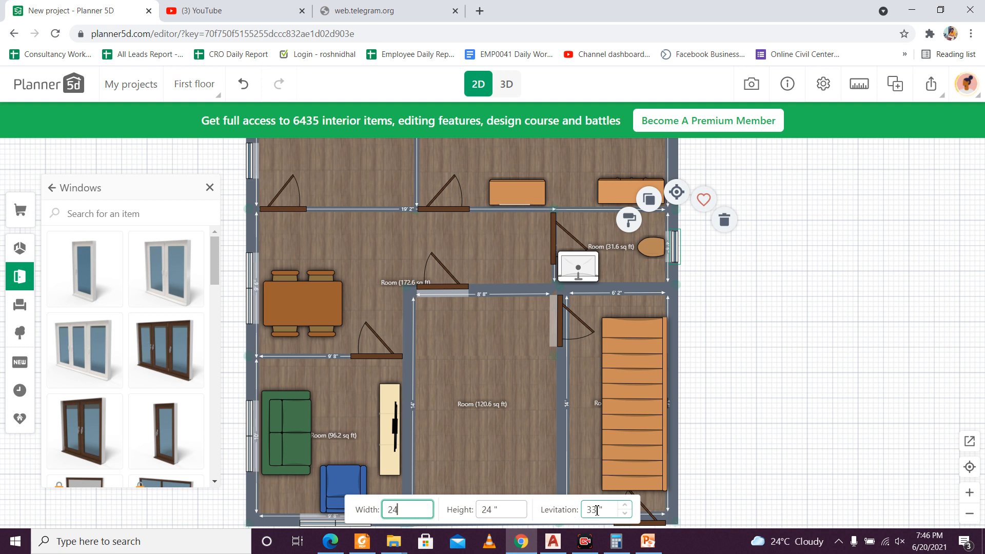
pyautogui.moveTo(598, 511); pyautogui.dragTo(585, 510)
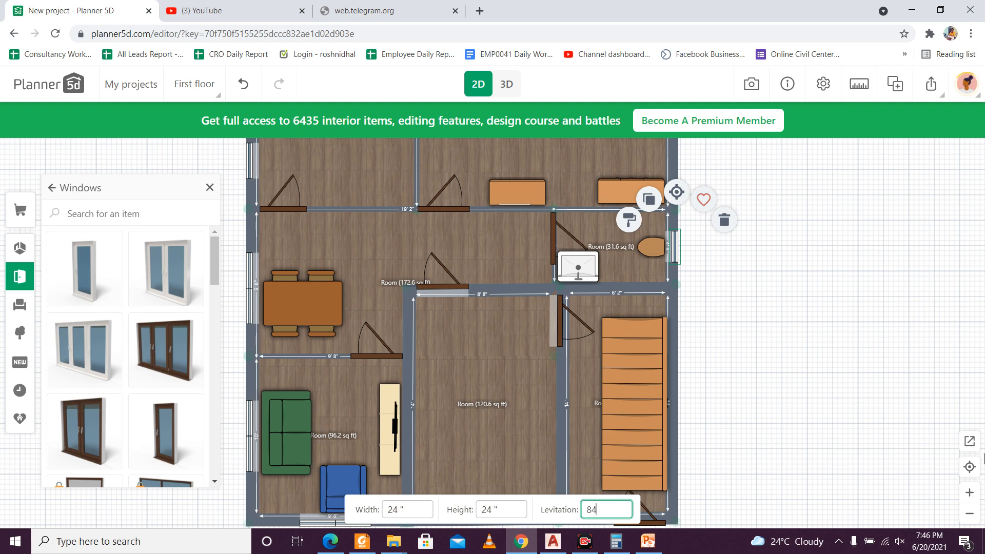
pyautogui.click(954, 356)
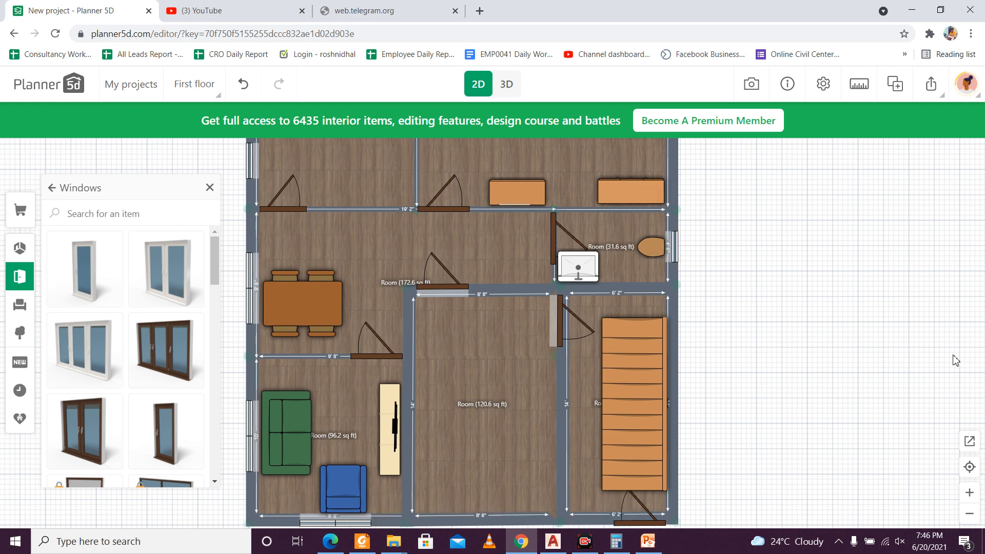
# Step: Examine the house from several sides in 3D, including the toilet room's window and the staircase room's entrance
pyautogui.click(507, 90)
pyautogui.moveTo(811, 479); pyautogui.dragTo(277, 520)
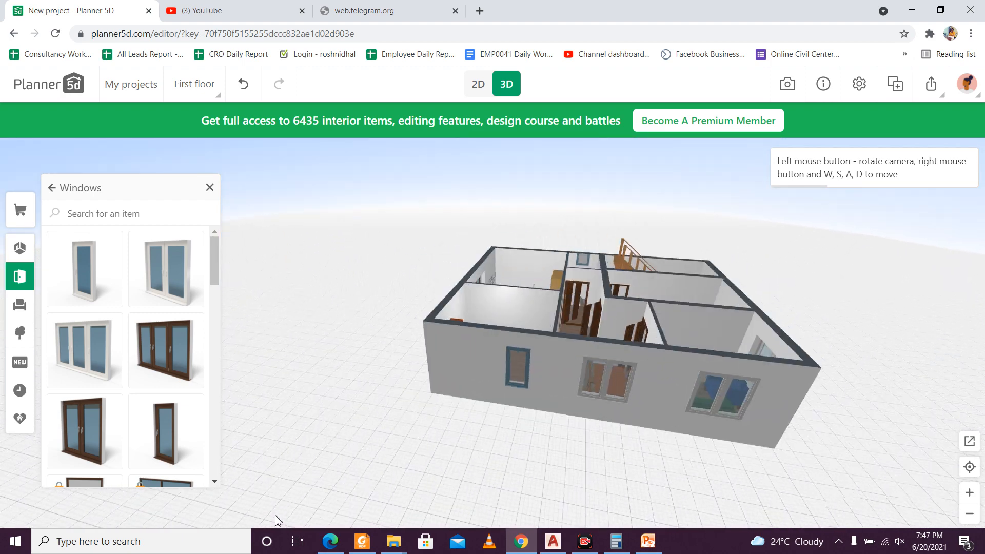
pyautogui.moveTo(594, 484); pyautogui.dragTo(388, 465)
pyautogui.scroll(-3, 393, 451)
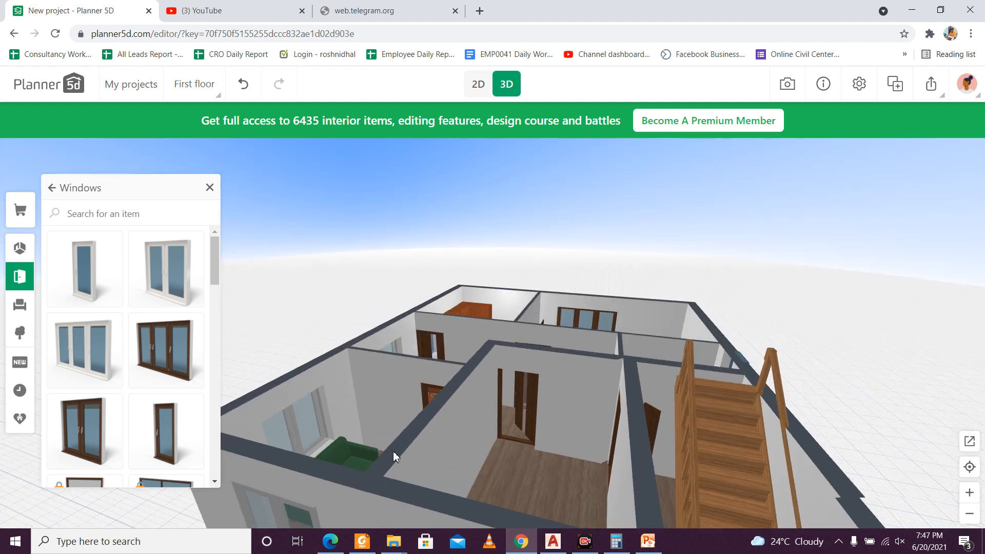
pyautogui.moveTo(454, 457); pyautogui.dragTo(488, 272)
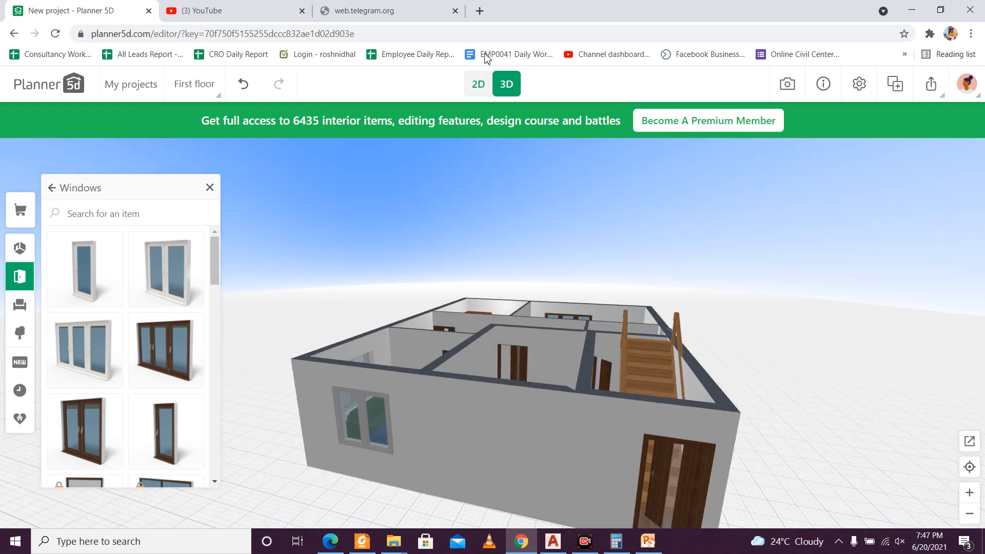
# Step: Return to the 2D plan, search the catalog for "door" and open the Entry doors category
pyautogui.click(477, 84)
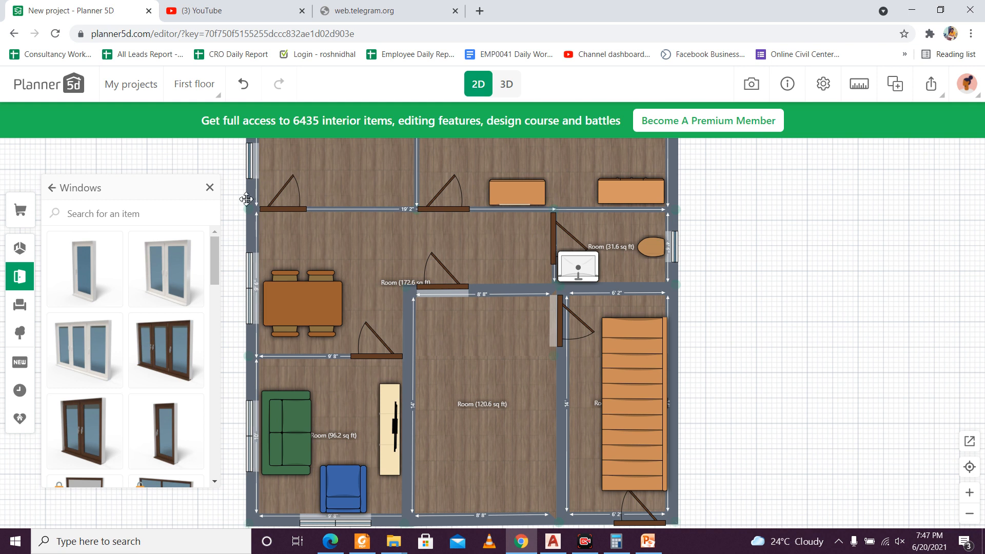
pyautogui.click(108, 222)
pyautogui.write('door')
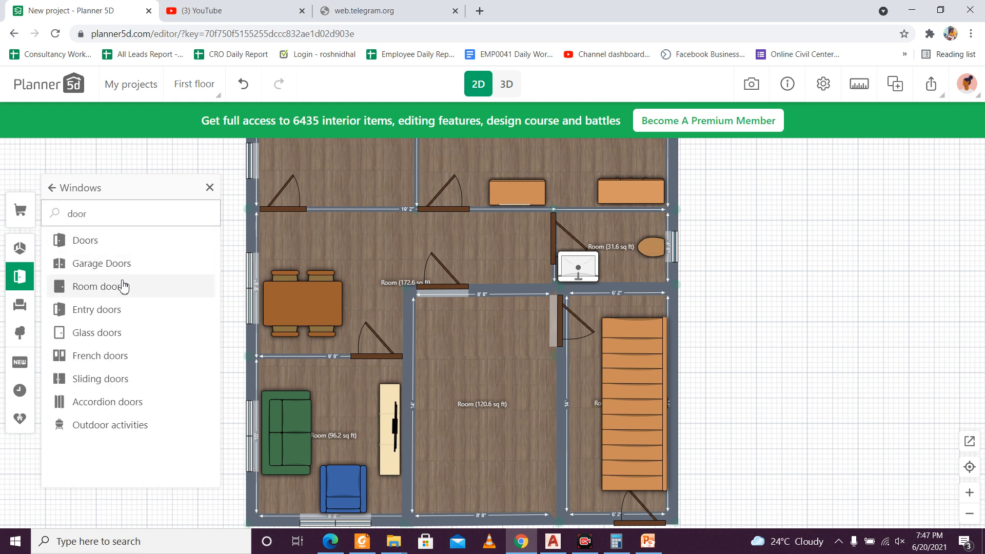
pyautogui.click(125, 309)
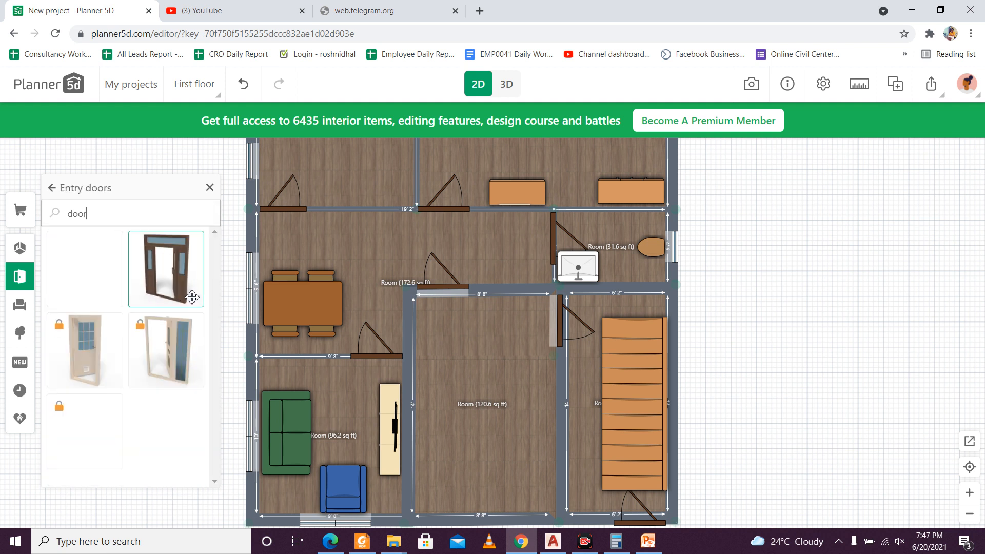
# Step: Add the dark brown entry door with glass side panels to the outer front wall of the 120.6 sq ft room
pyautogui.click(161, 268)
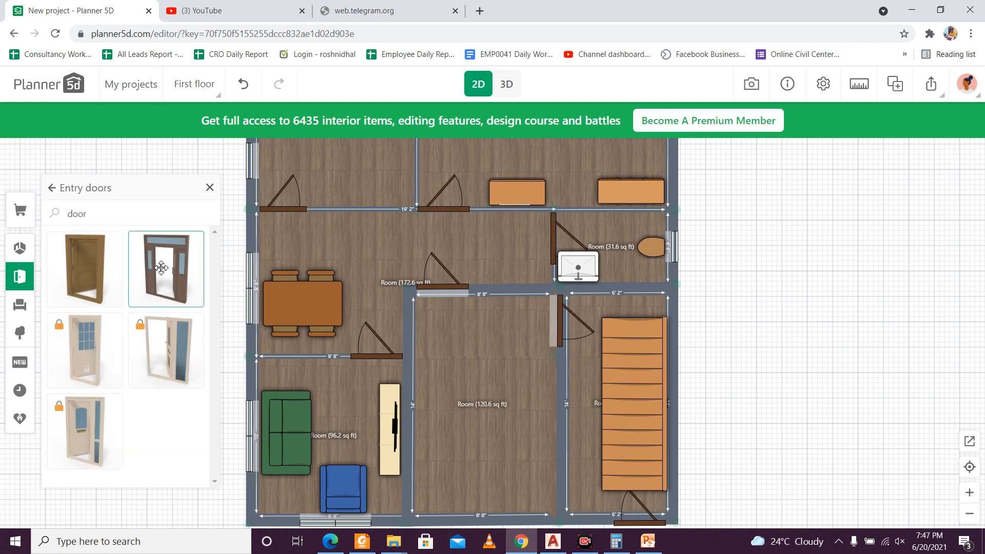
pyautogui.moveTo(161, 267); pyautogui.dragTo(487, 336)
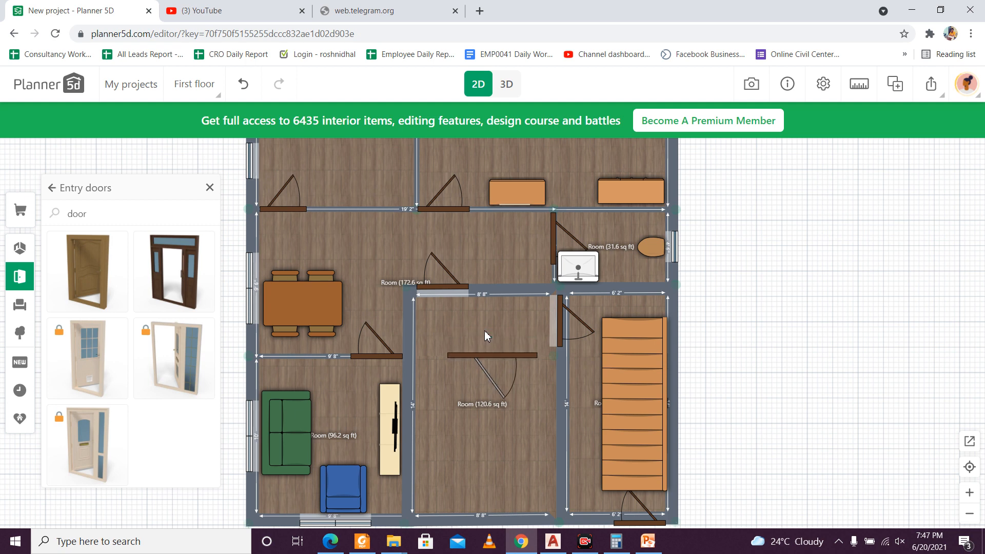
pyautogui.click(494, 352)
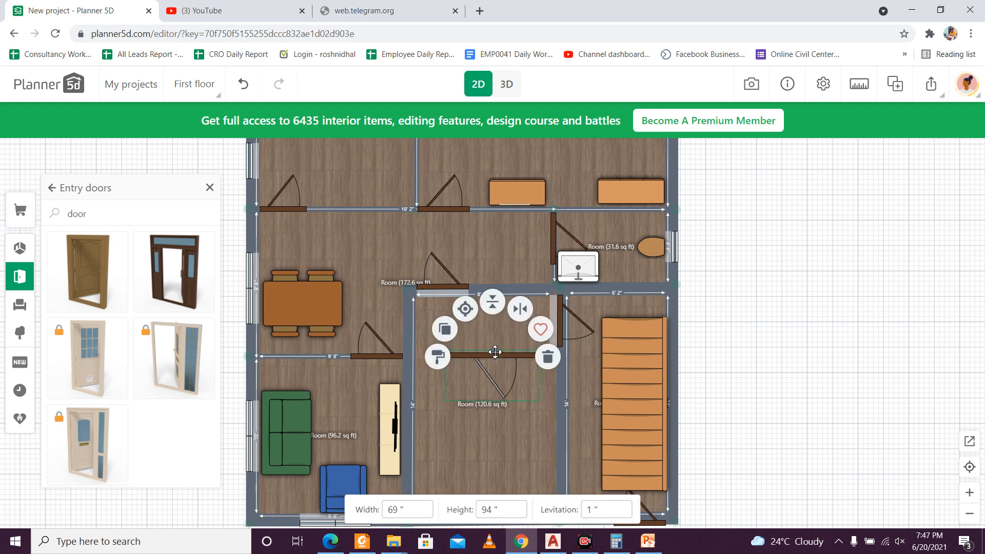
pyautogui.scroll(-2, 695, 366)
pyautogui.moveTo(713, 394); pyautogui.dragTo(695, 350)
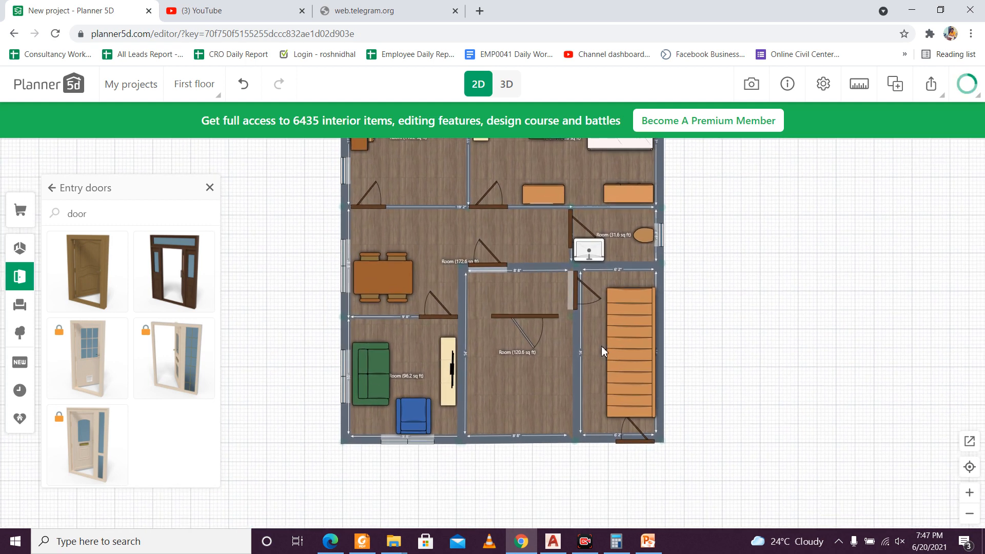
pyautogui.click(537, 317)
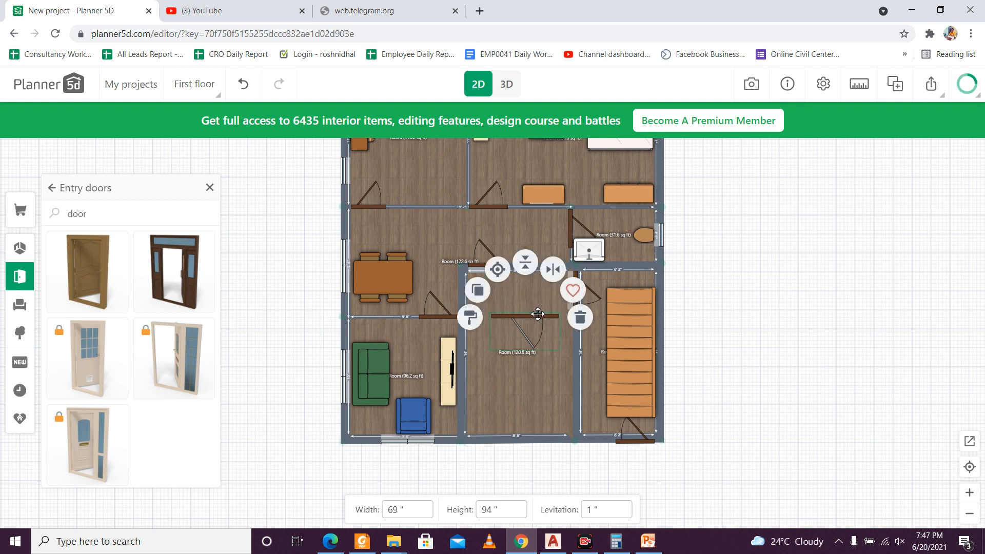
pyautogui.moveTo(538, 314); pyautogui.dragTo(532, 432)
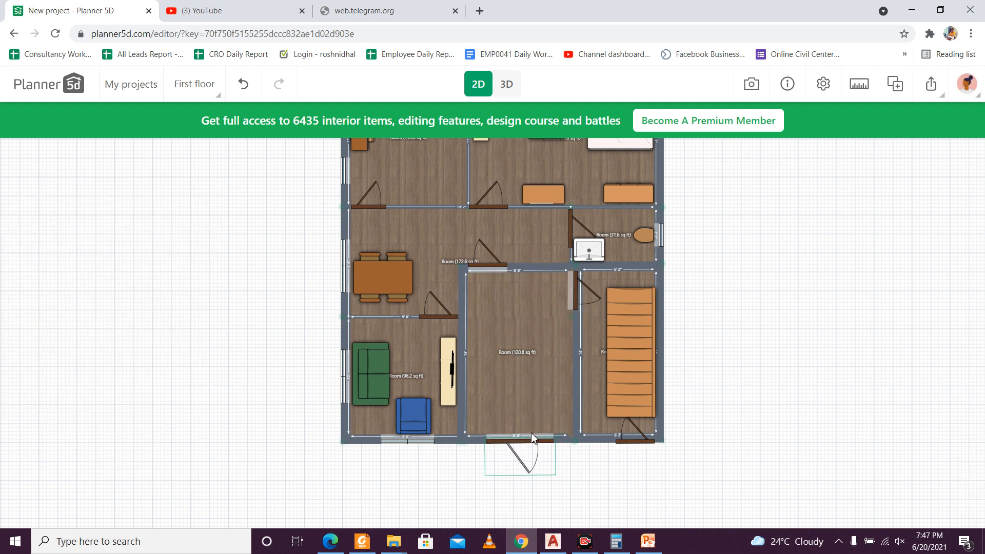
# Step: Check the new entry door in 3D, then mirror it both ways in the 2D plan so it opens inward
pyautogui.click(506, 85)
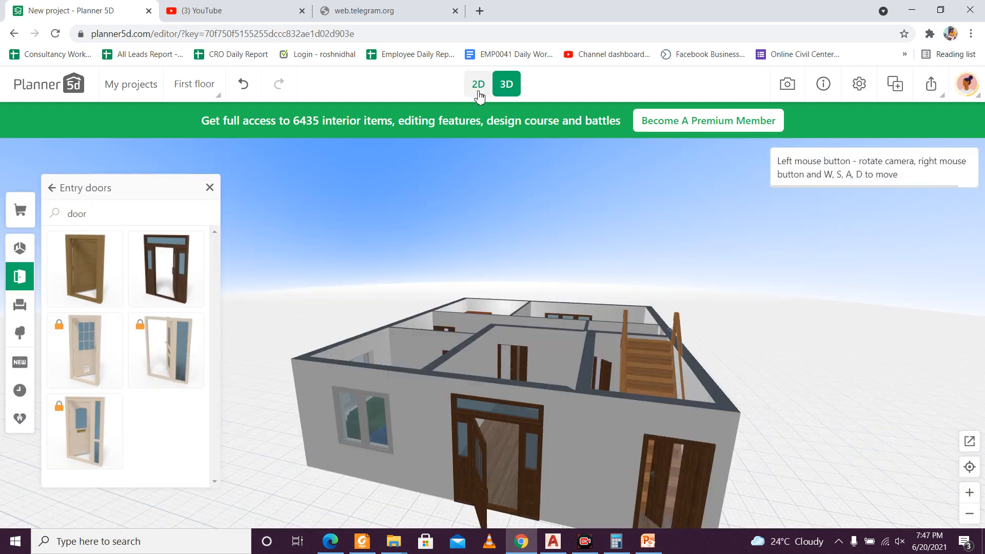
pyautogui.click(479, 92)
pyautogui.click(528, 440)
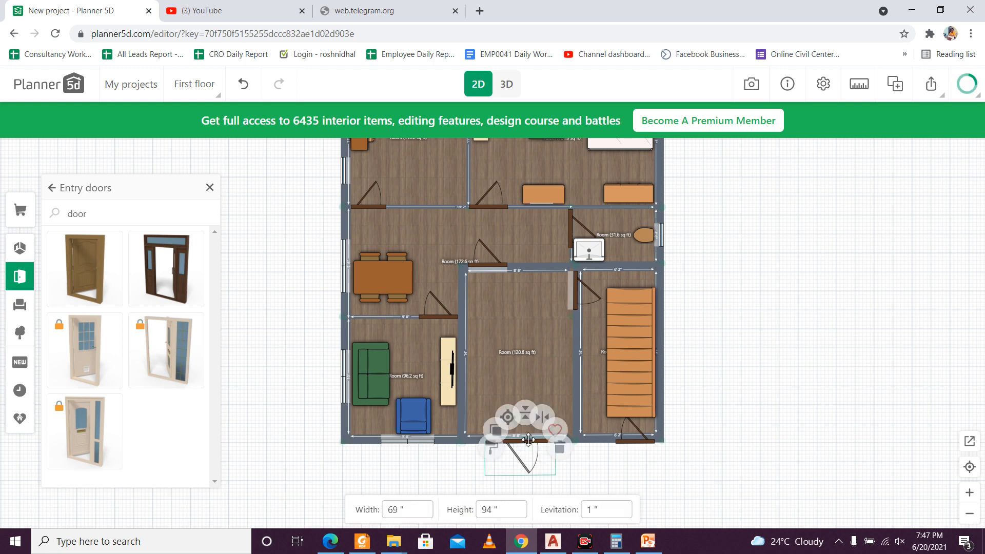
pyautogui.click(525, 393)
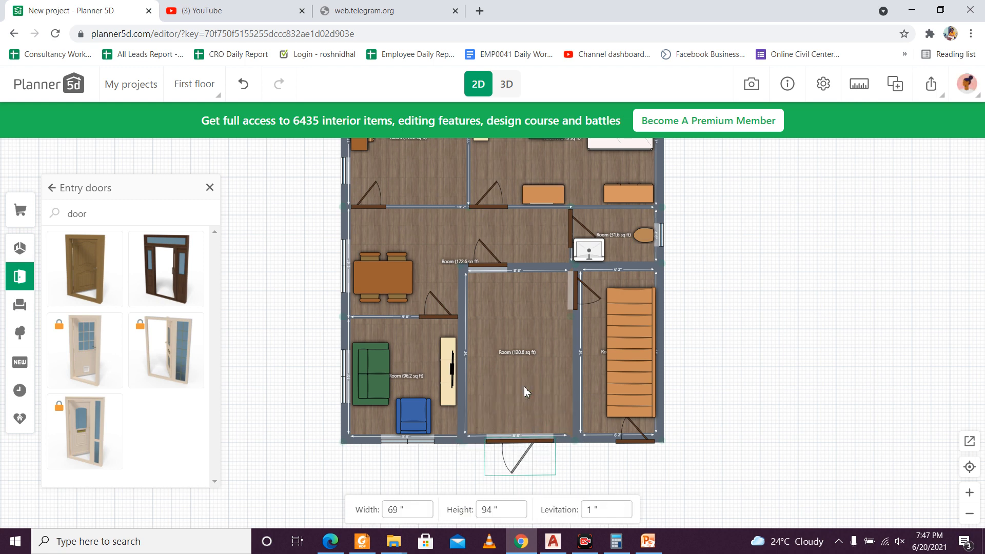
pyautogui.click(548, 406)
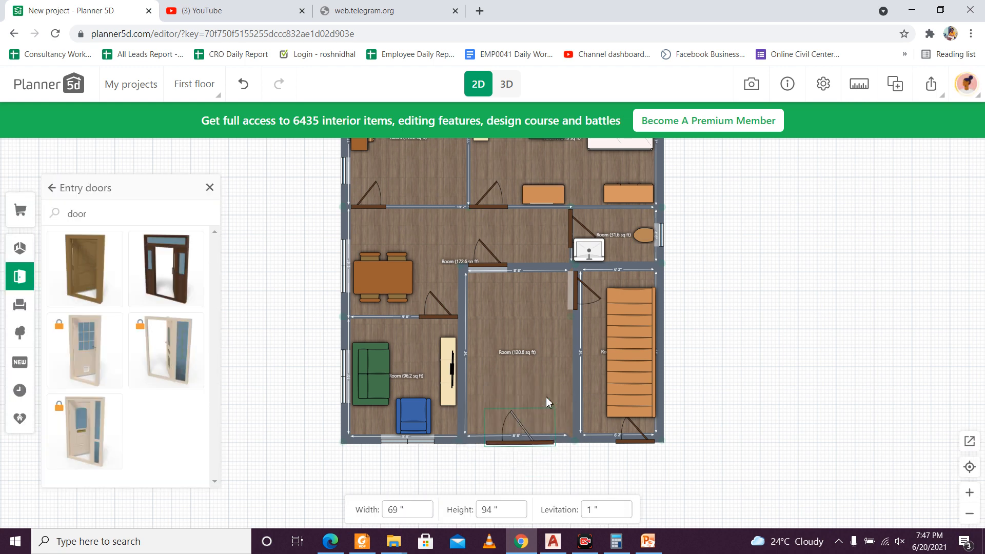
# Step: Examine the whole house in 3D from the front, the staircase side and above
pyautogui.click(510, 86)
pyautogui.moveTo(769, 407); pyautogui.dragTo(824, 508)
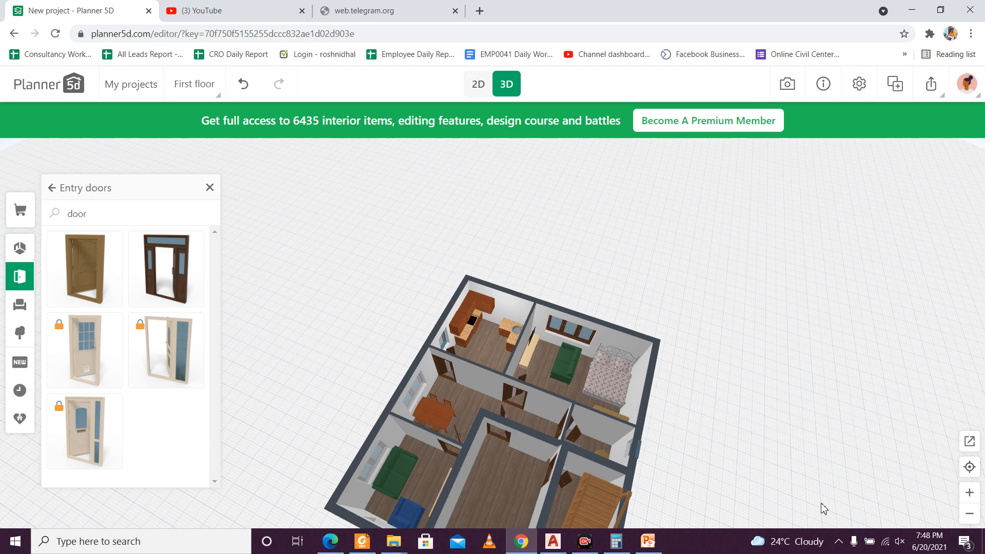
pyautogui.moveTo(824, 508); pyautogui.dragTo(742, 468)
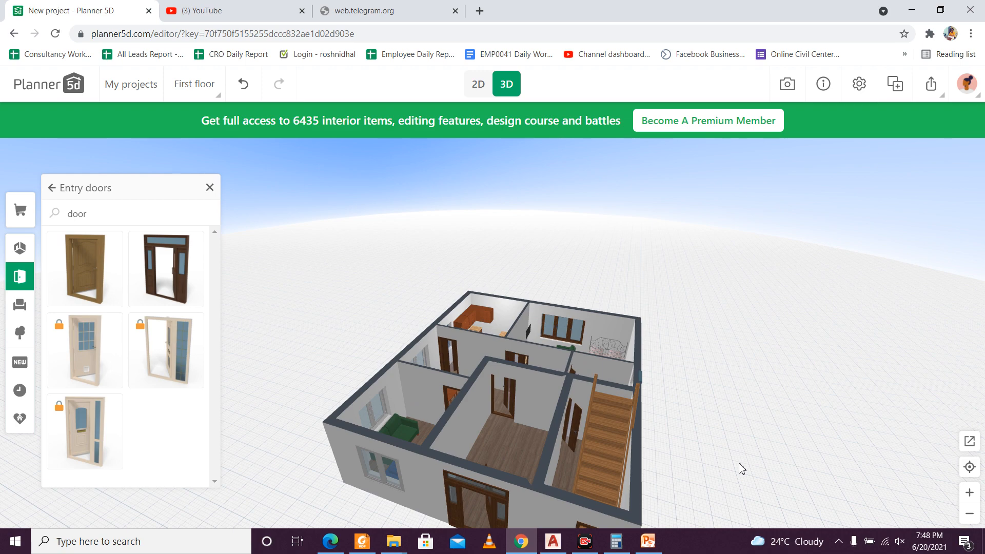
pyautogui.moveTo(741, 468); pyautogui.dragTo(675, 455)
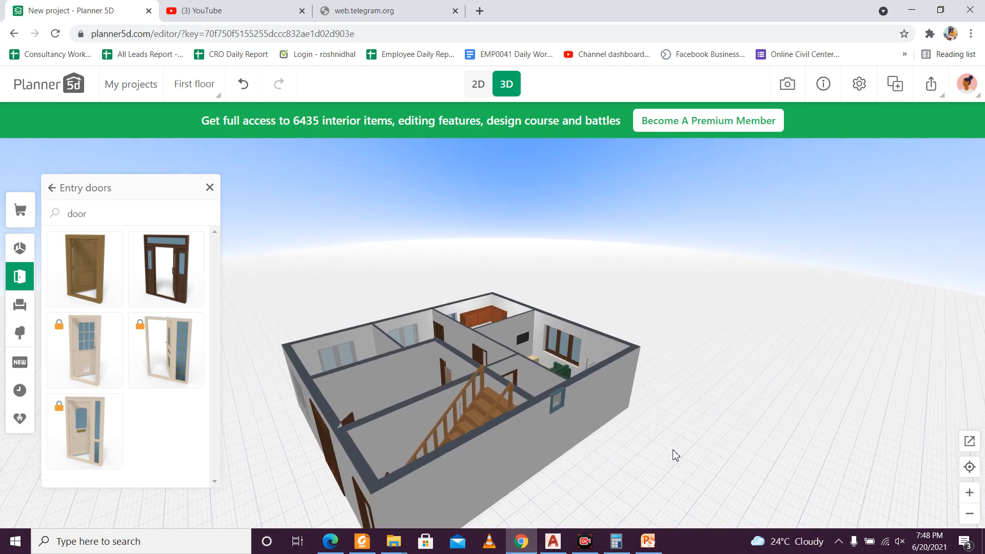
pyautogui.moveTo(479, 423); pyautogui.dragTo(536, 435)
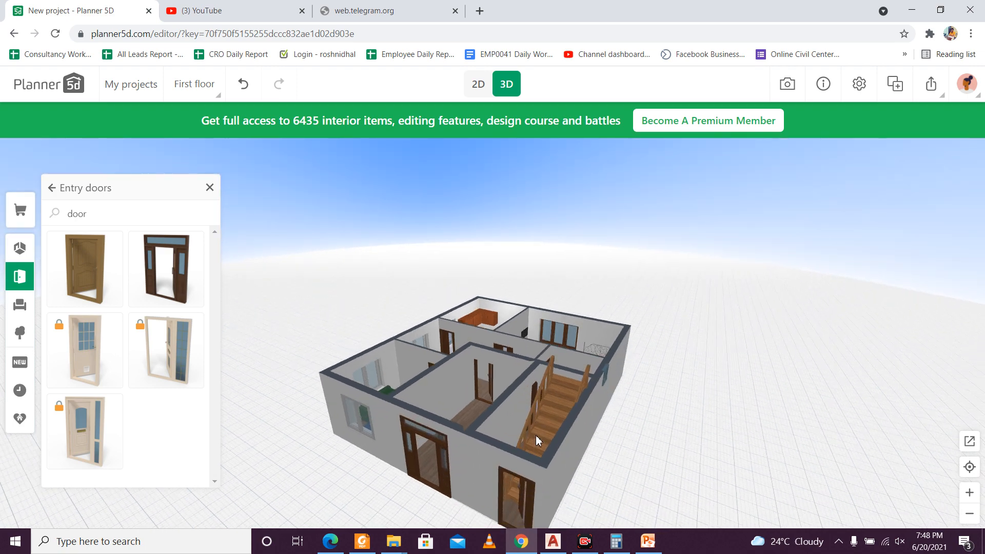
pyautogui.moveTo(536, 434); pyautogui.dragTo(587, 477)
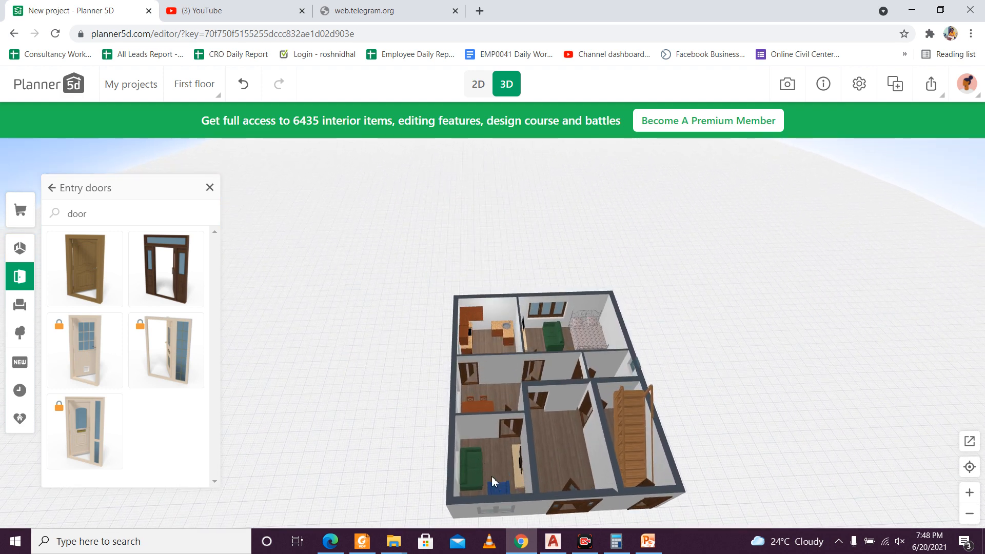
pyautogui.moveTo(558, 486); pyautogui.dragTo(543, 510)
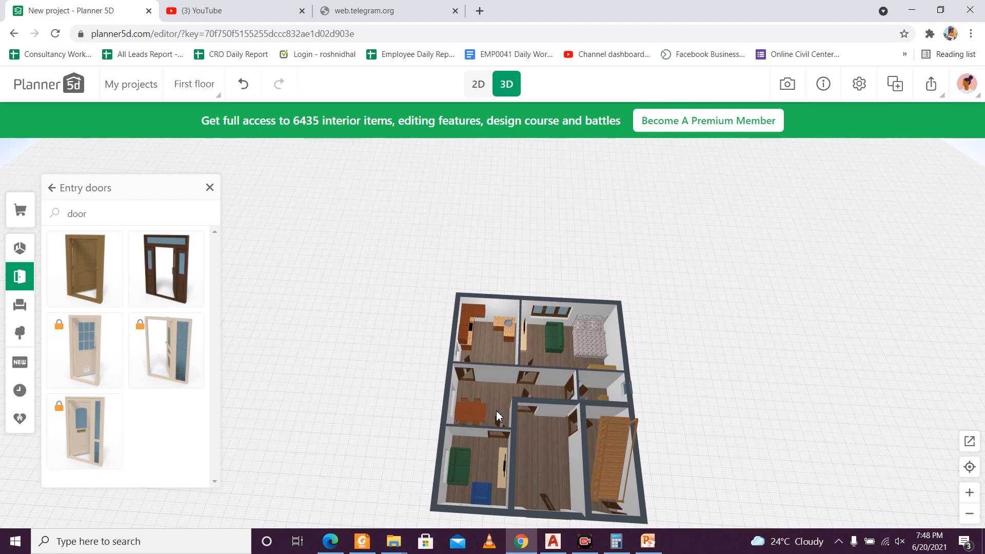
pyautogui.moveTo(495, 403); pyautogui.dragTo(501, 420)
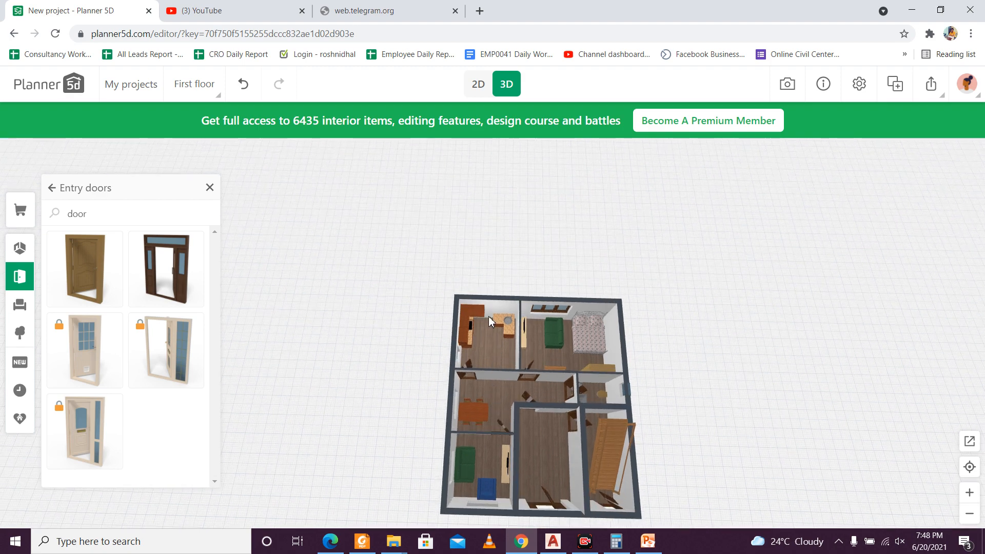
# Step: Inspect the kitchen and bedroom furnishings up close in 3D and return to a view of the house front
pyautogui.scroll(5, 498, 325)
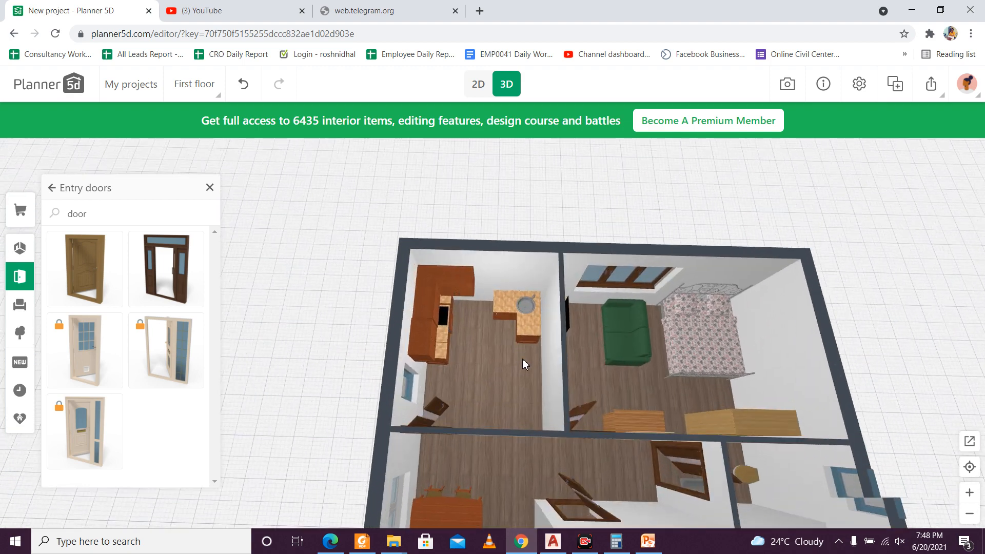
pyautogui.moveTo(521, 369); pyautogui.dragTo(510, 343)
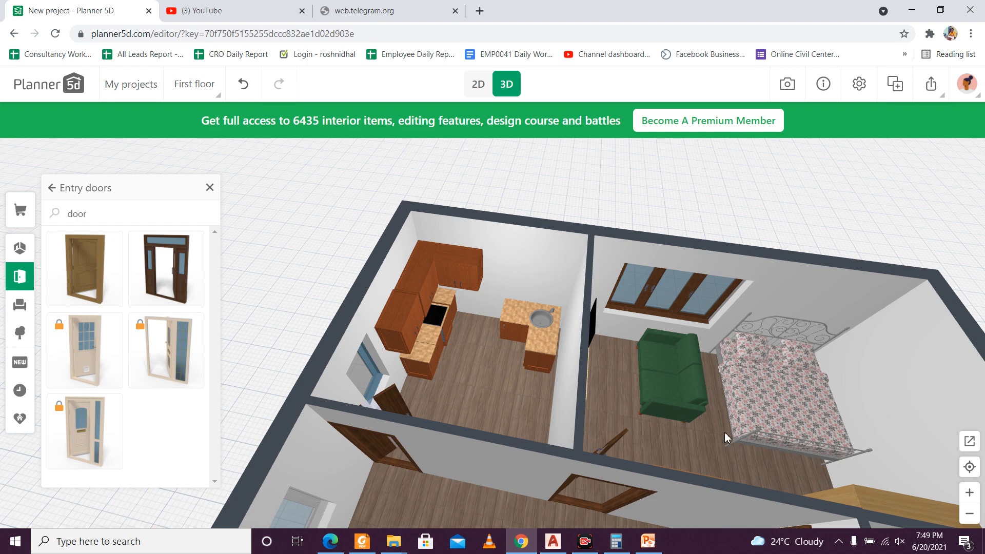
pyautogui.moveTo(724, 432); pyautogui.dragTo(771, 411)
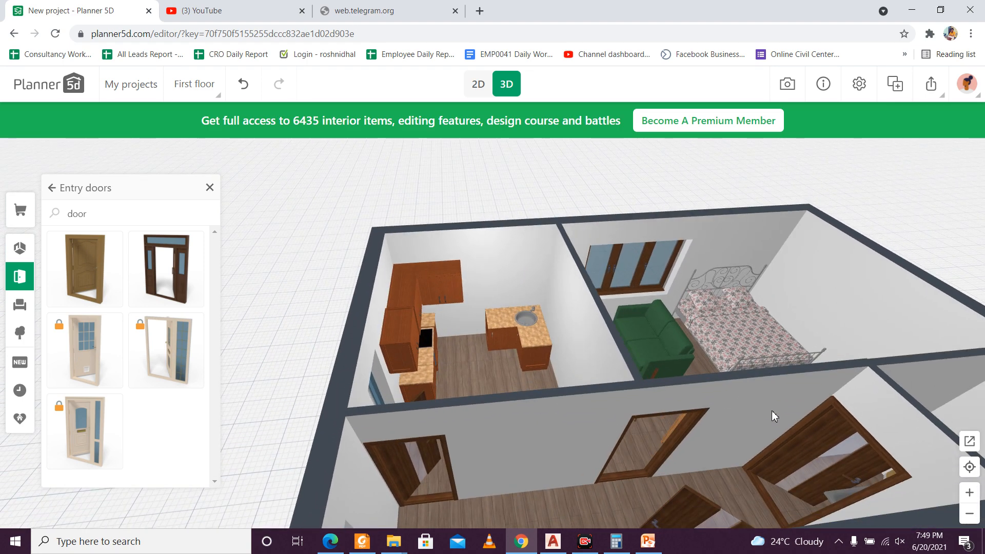
pyautogui.scroll(-5, 768, 402)
pyautogui.moveTo(845, 417); pyautogui.dragTo(878, 387)
# Step: Close the Entry doors catalog and show the floor list with its Add New Floor option
pyautogui.click(211, 188)
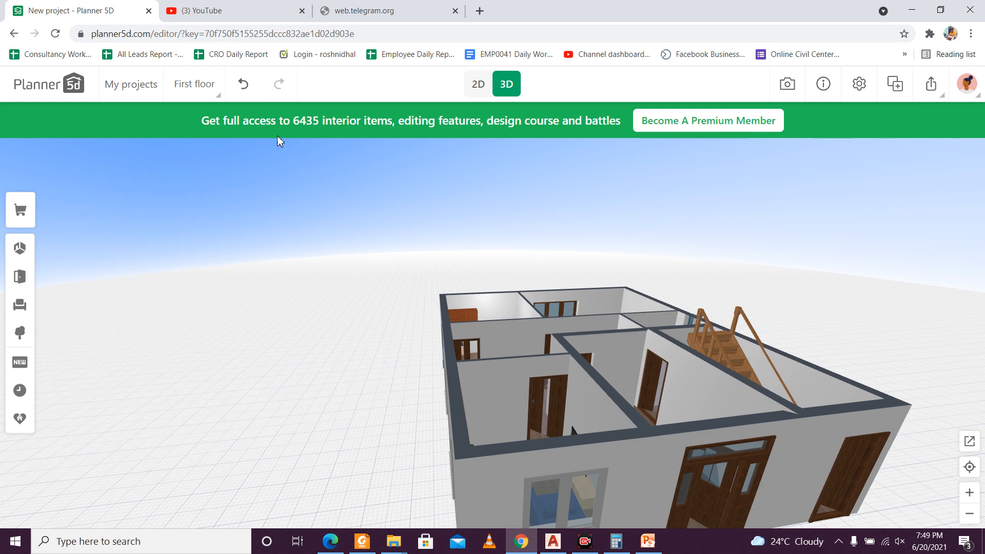
pyautogui.click(212, 98)
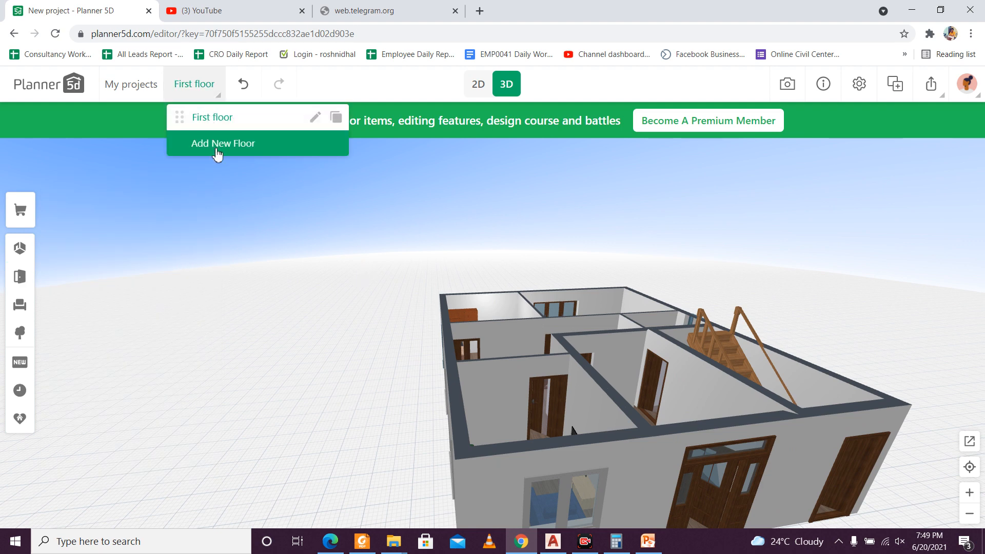
pyautogui.click(215, 94)
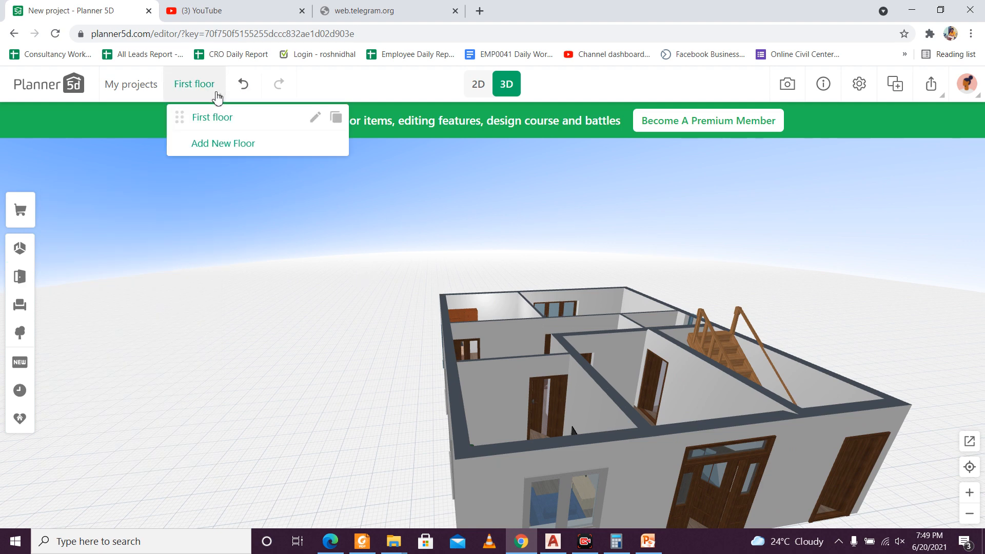
# Step: View the finished house in 3D from the front corner with both entrances and the staircase in sight
pyautogui.moveTo(392, 411); pyautogui.dragTo(306, 397)
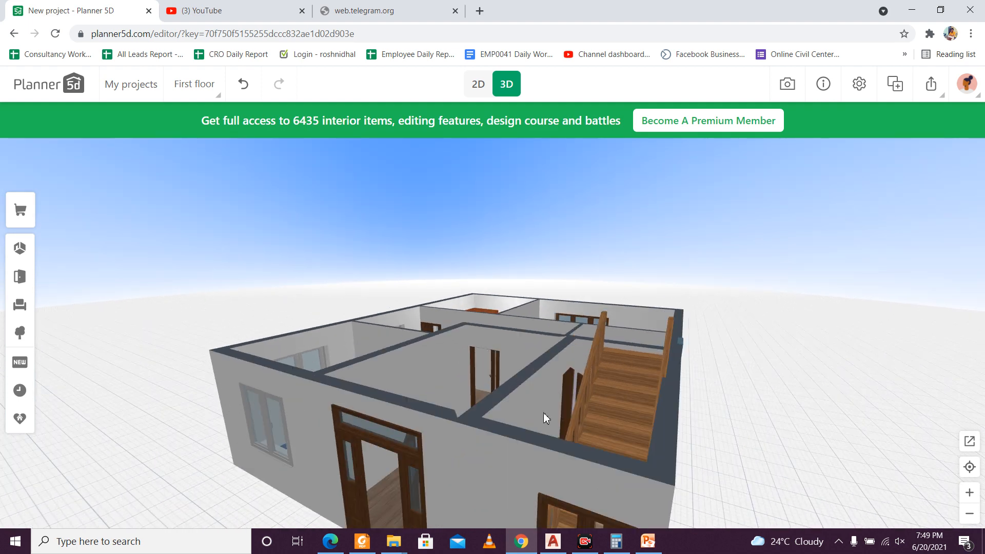
pyautogui.moveTo(727, 417)
pyautogui.mouseDown()
pyautogui.moveTo(727, 401)
pyautogui.moveTo(739, 431)
pyautogui.mouseUp()
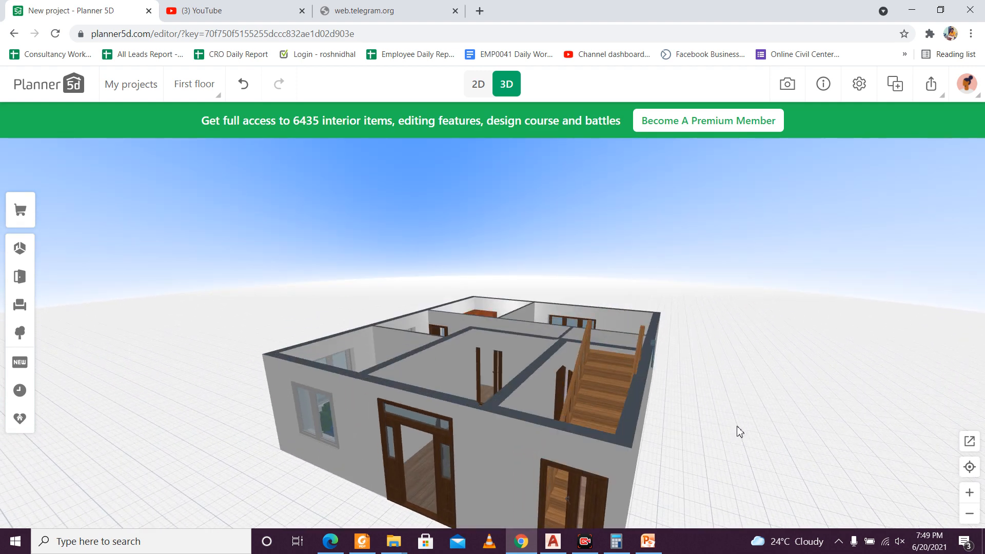
pyautogui.scroll(-3, 705, 370)
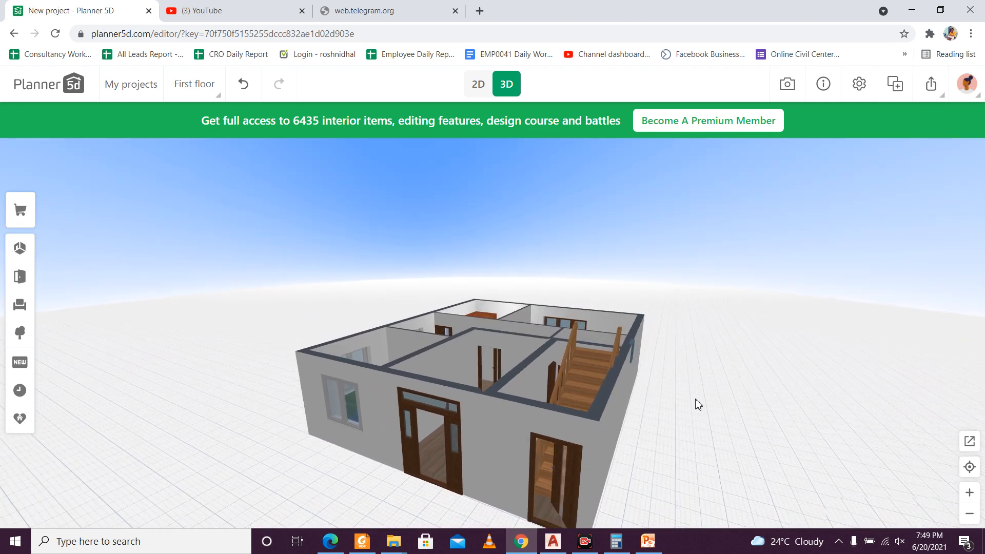
pyautogui.moveTo(698, 405); pyautogui.dragTo(695, 416)
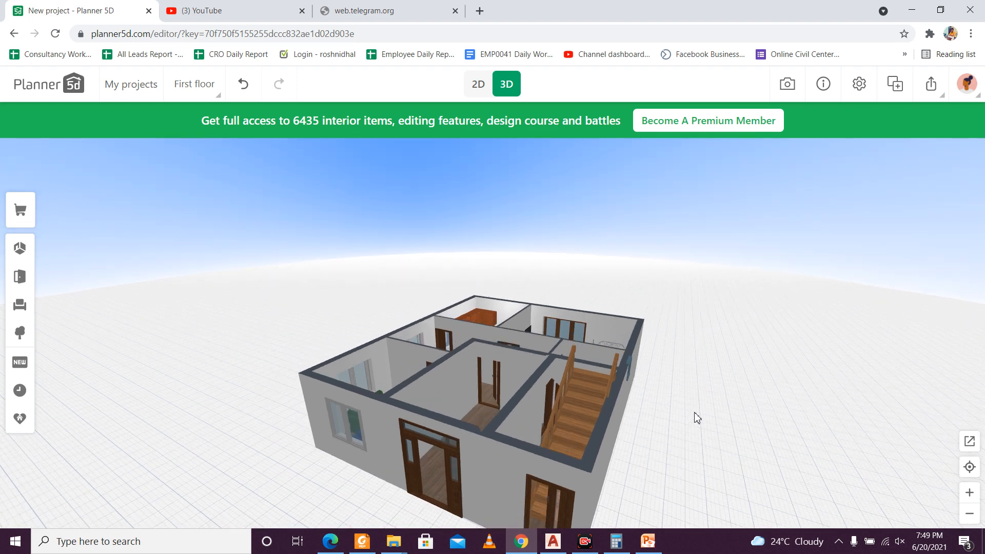